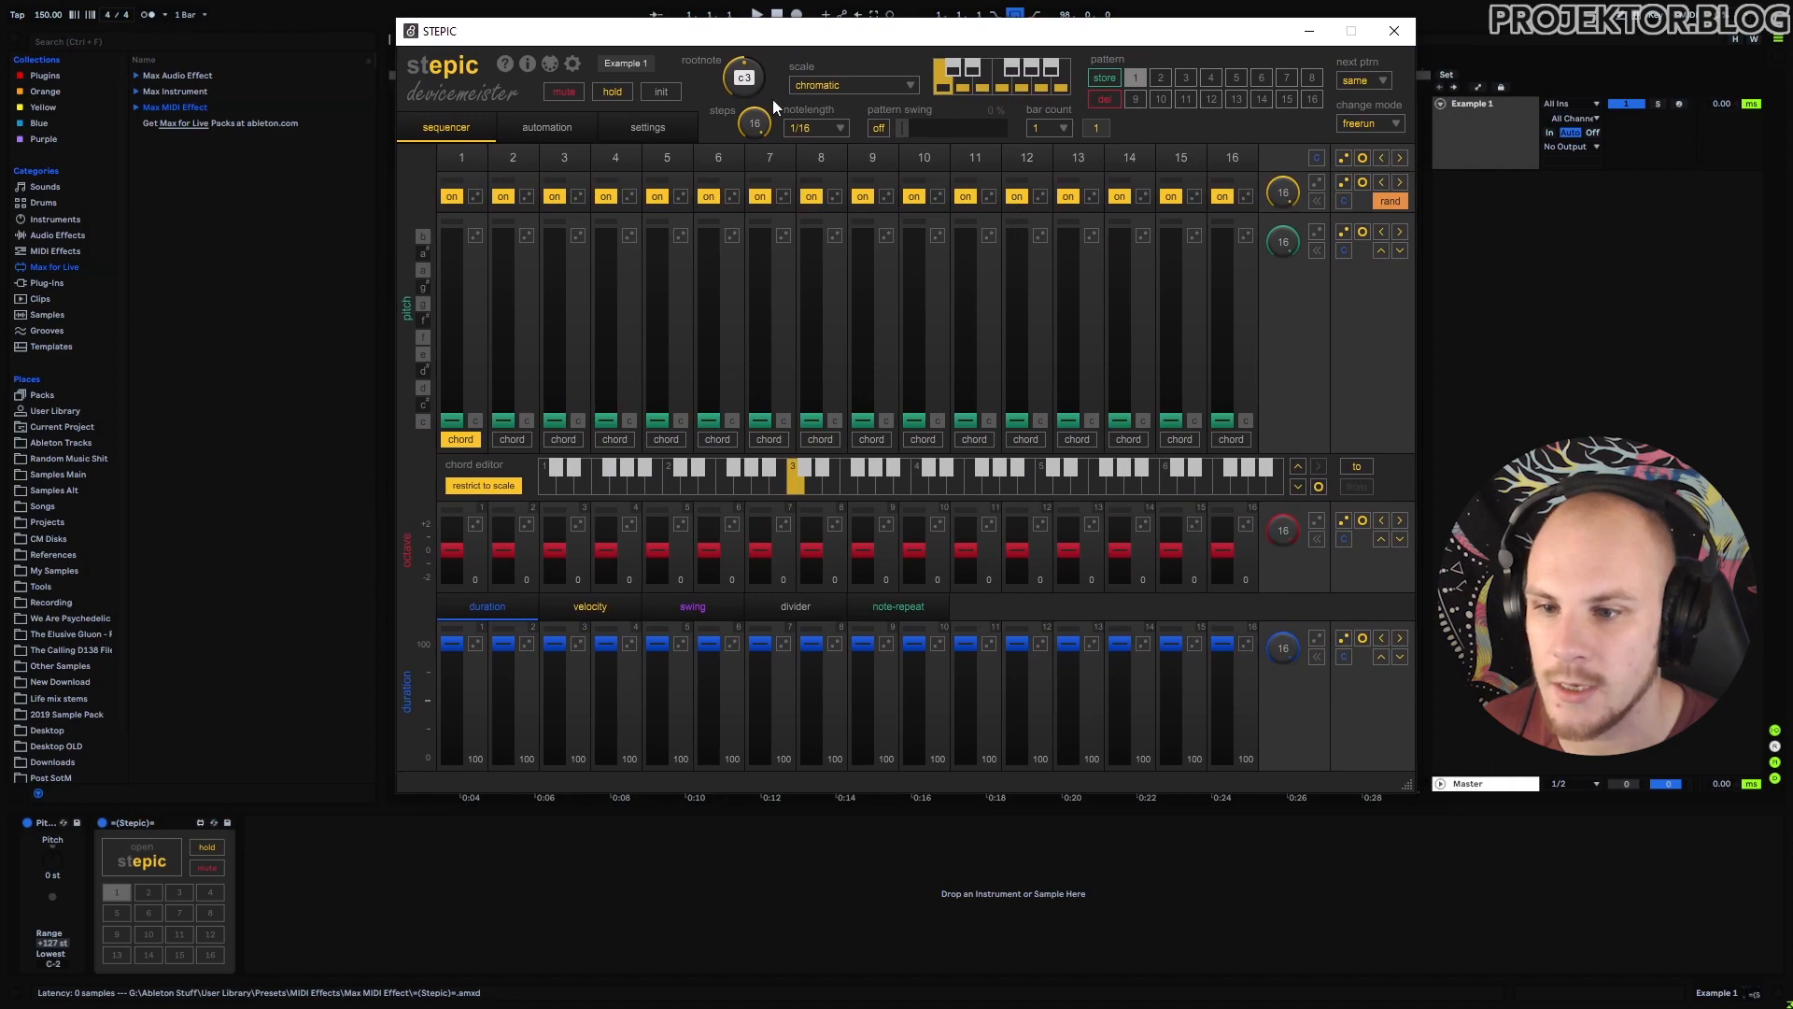
Set Stepic to root note F3 and phrygian scale, randomise step pitches, and minimise its window.
drag(755, 78, 777, 43)
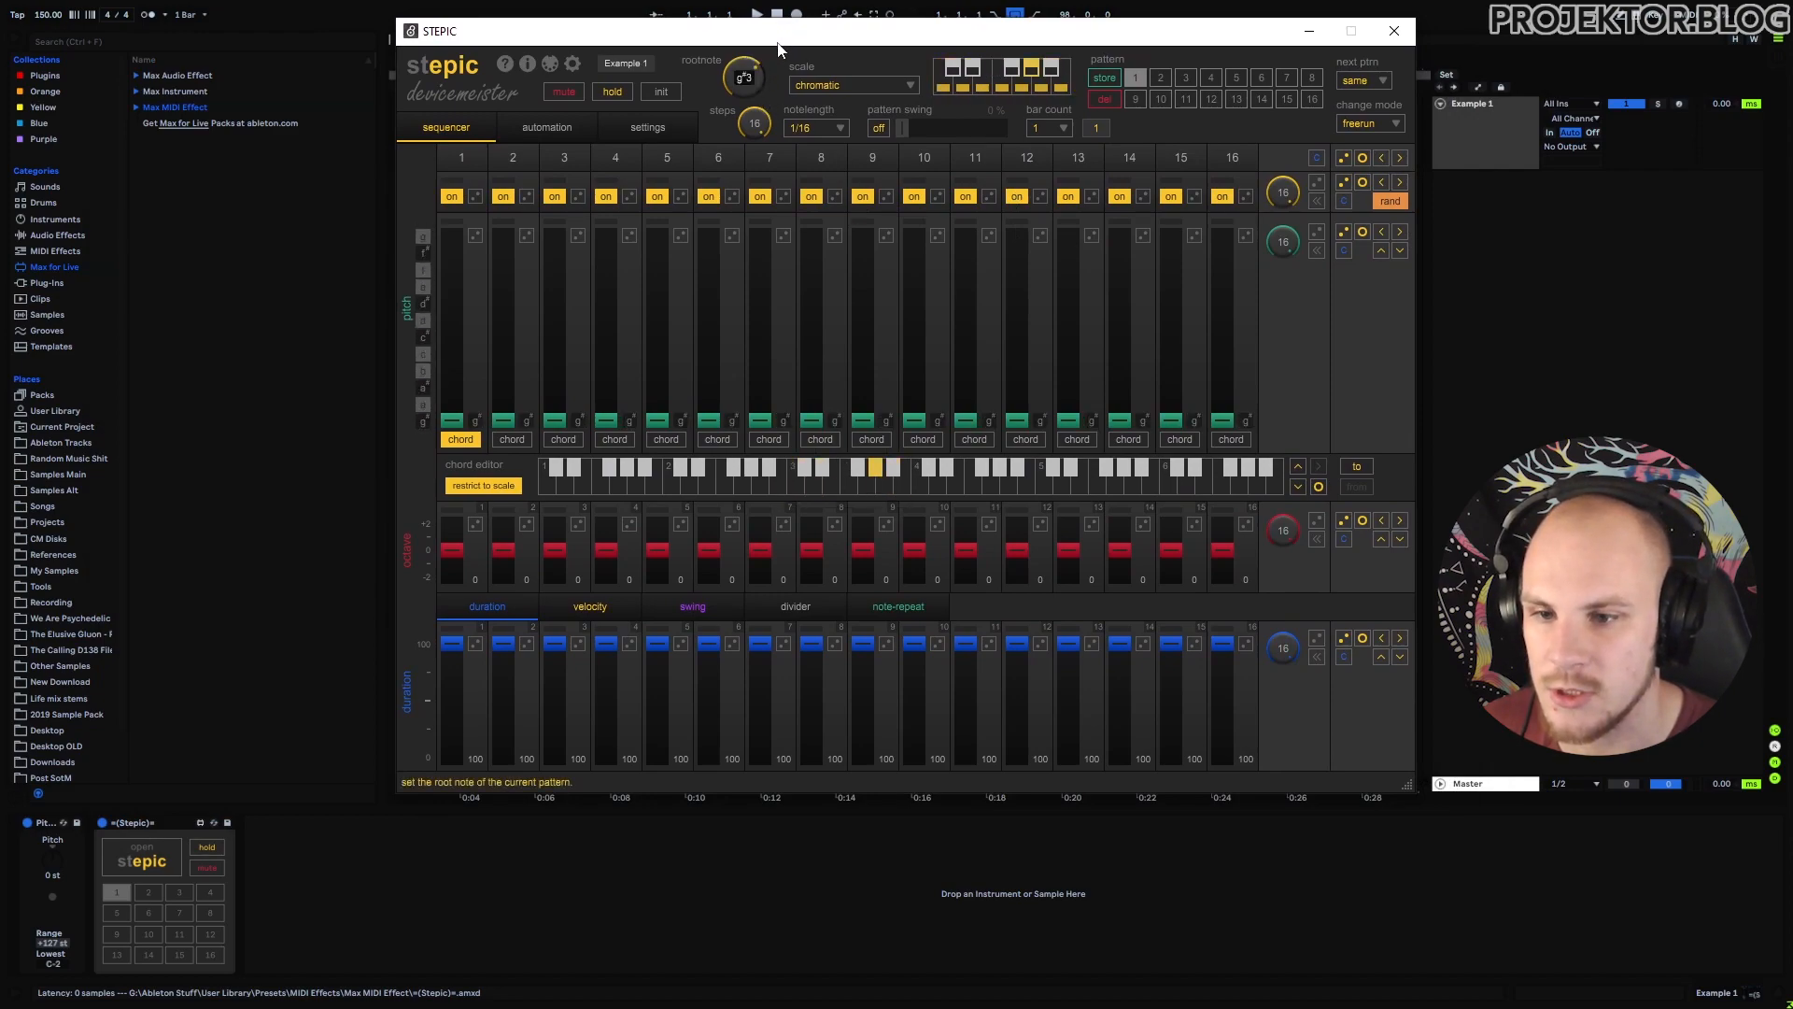
click(822, 86)
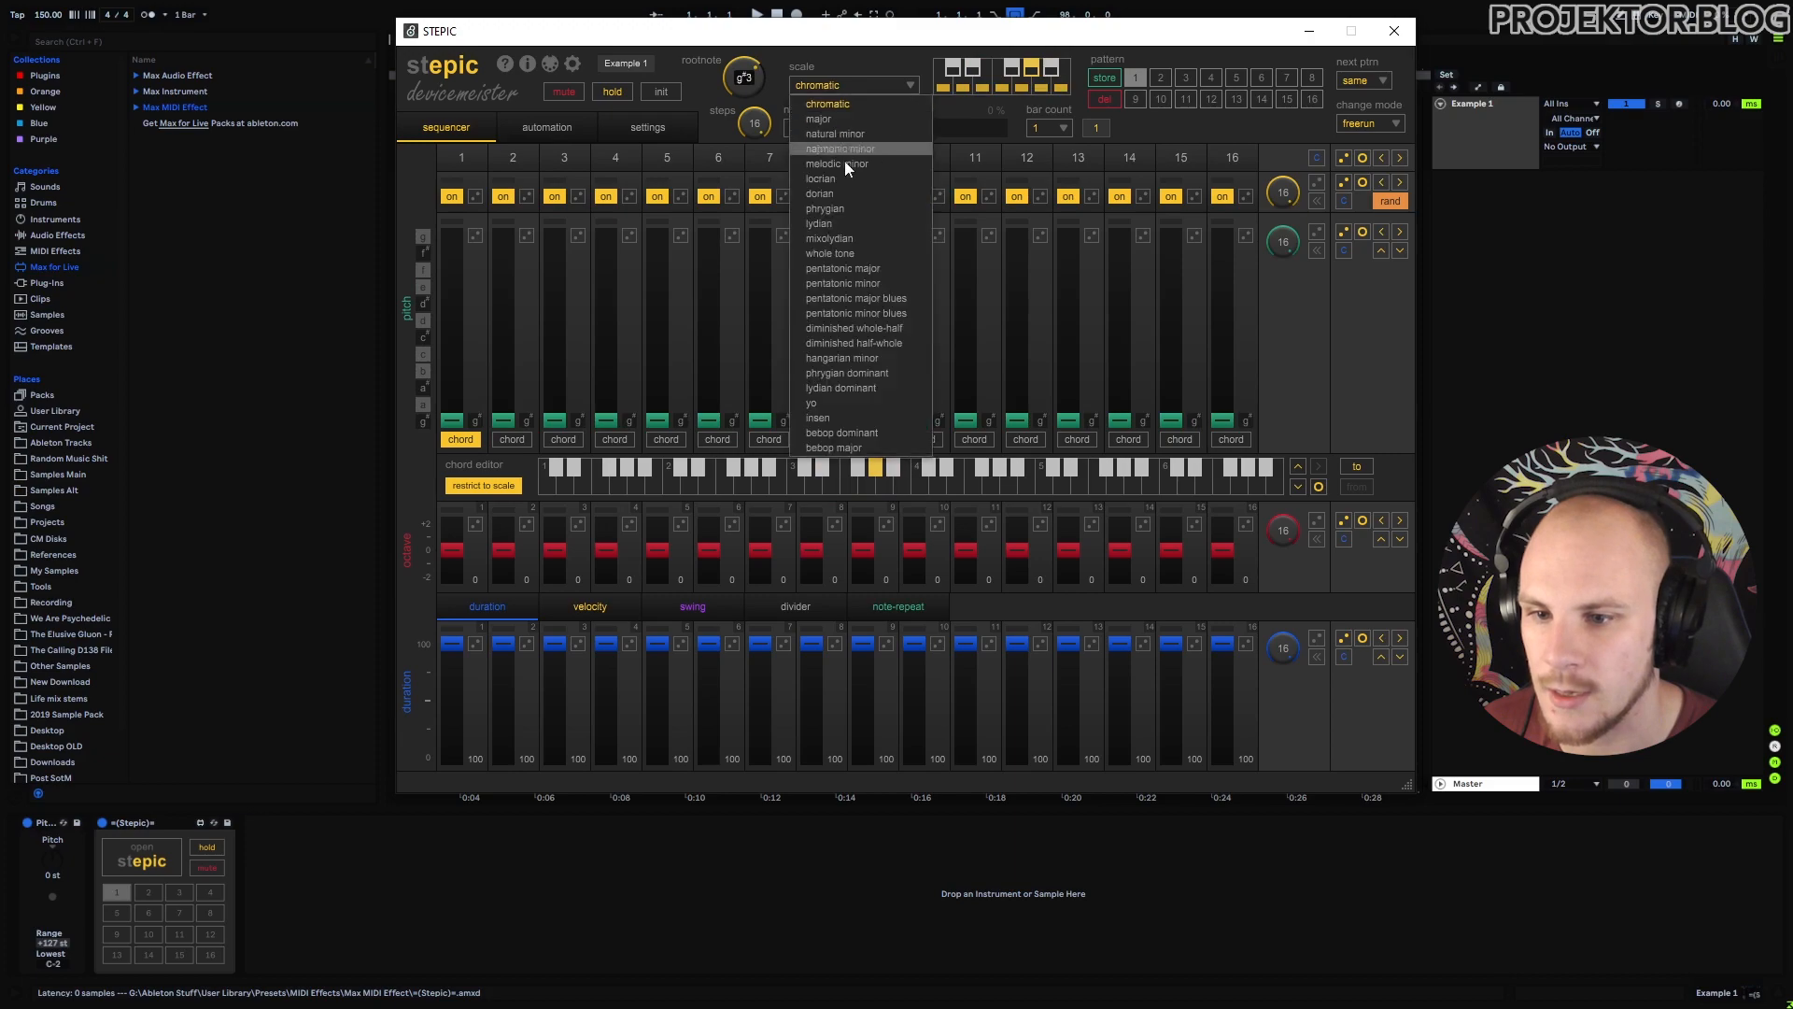
click(850, 211)
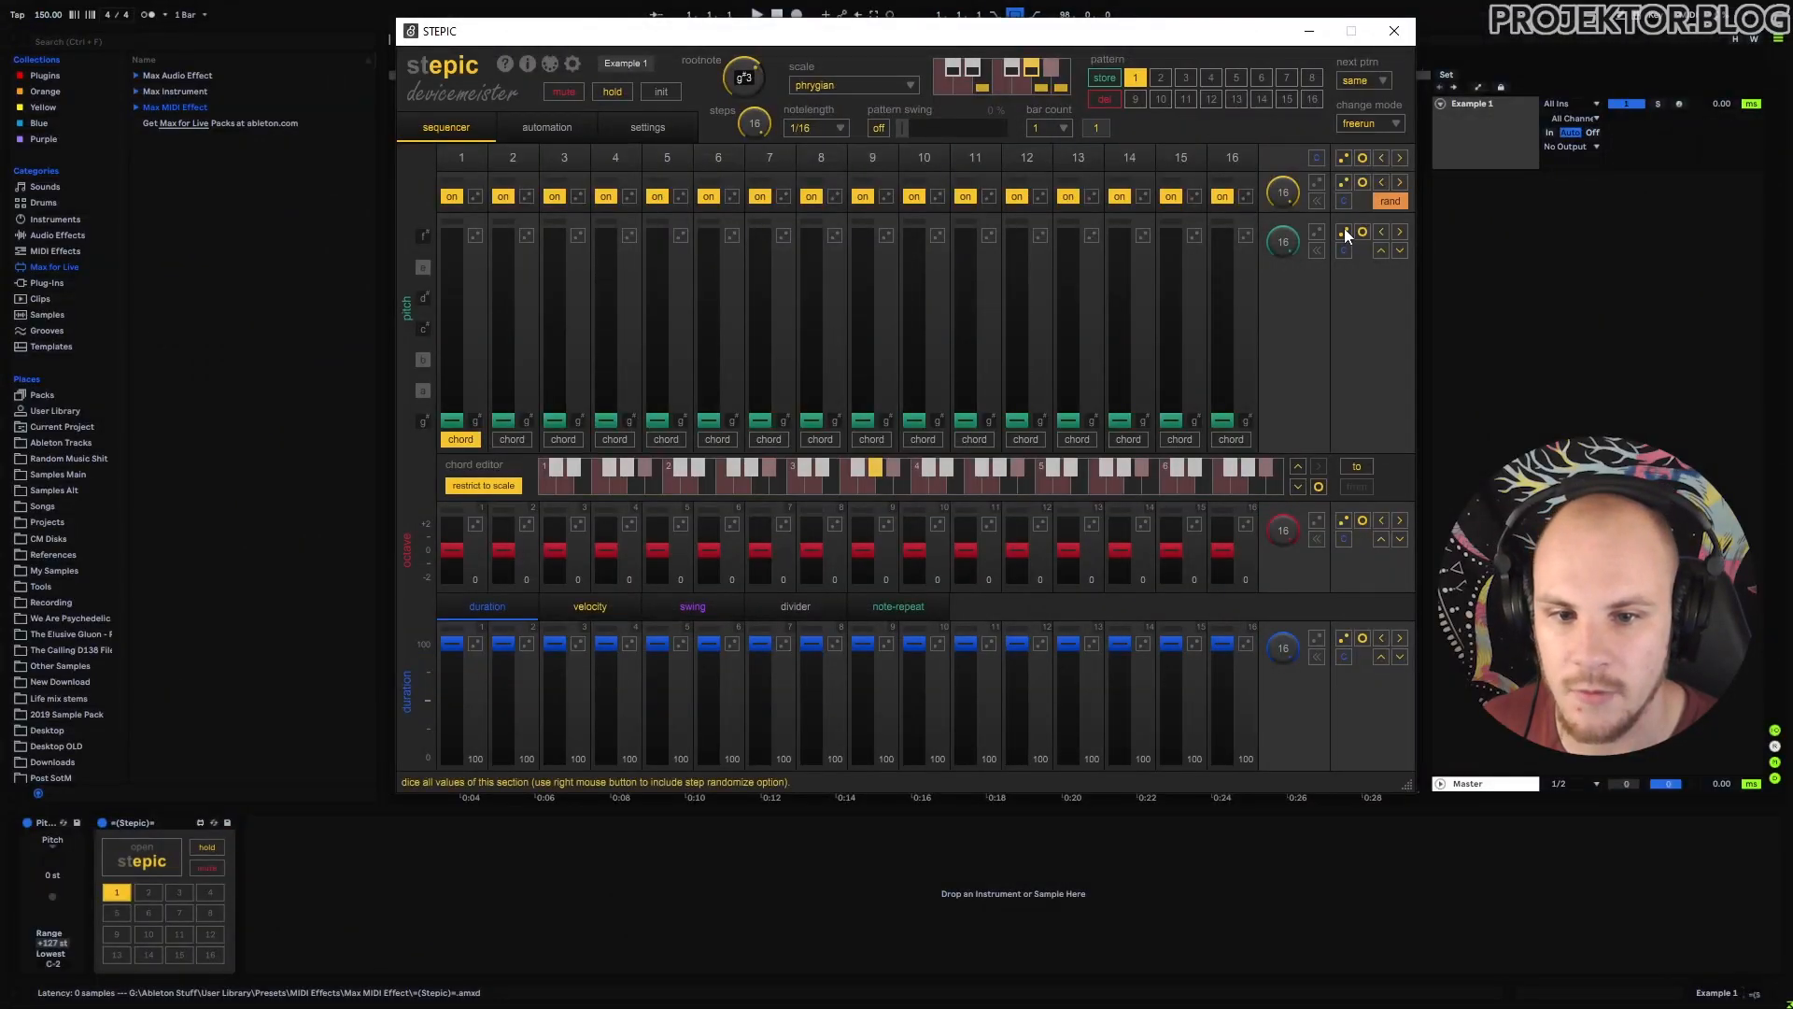
click(1344, 232)
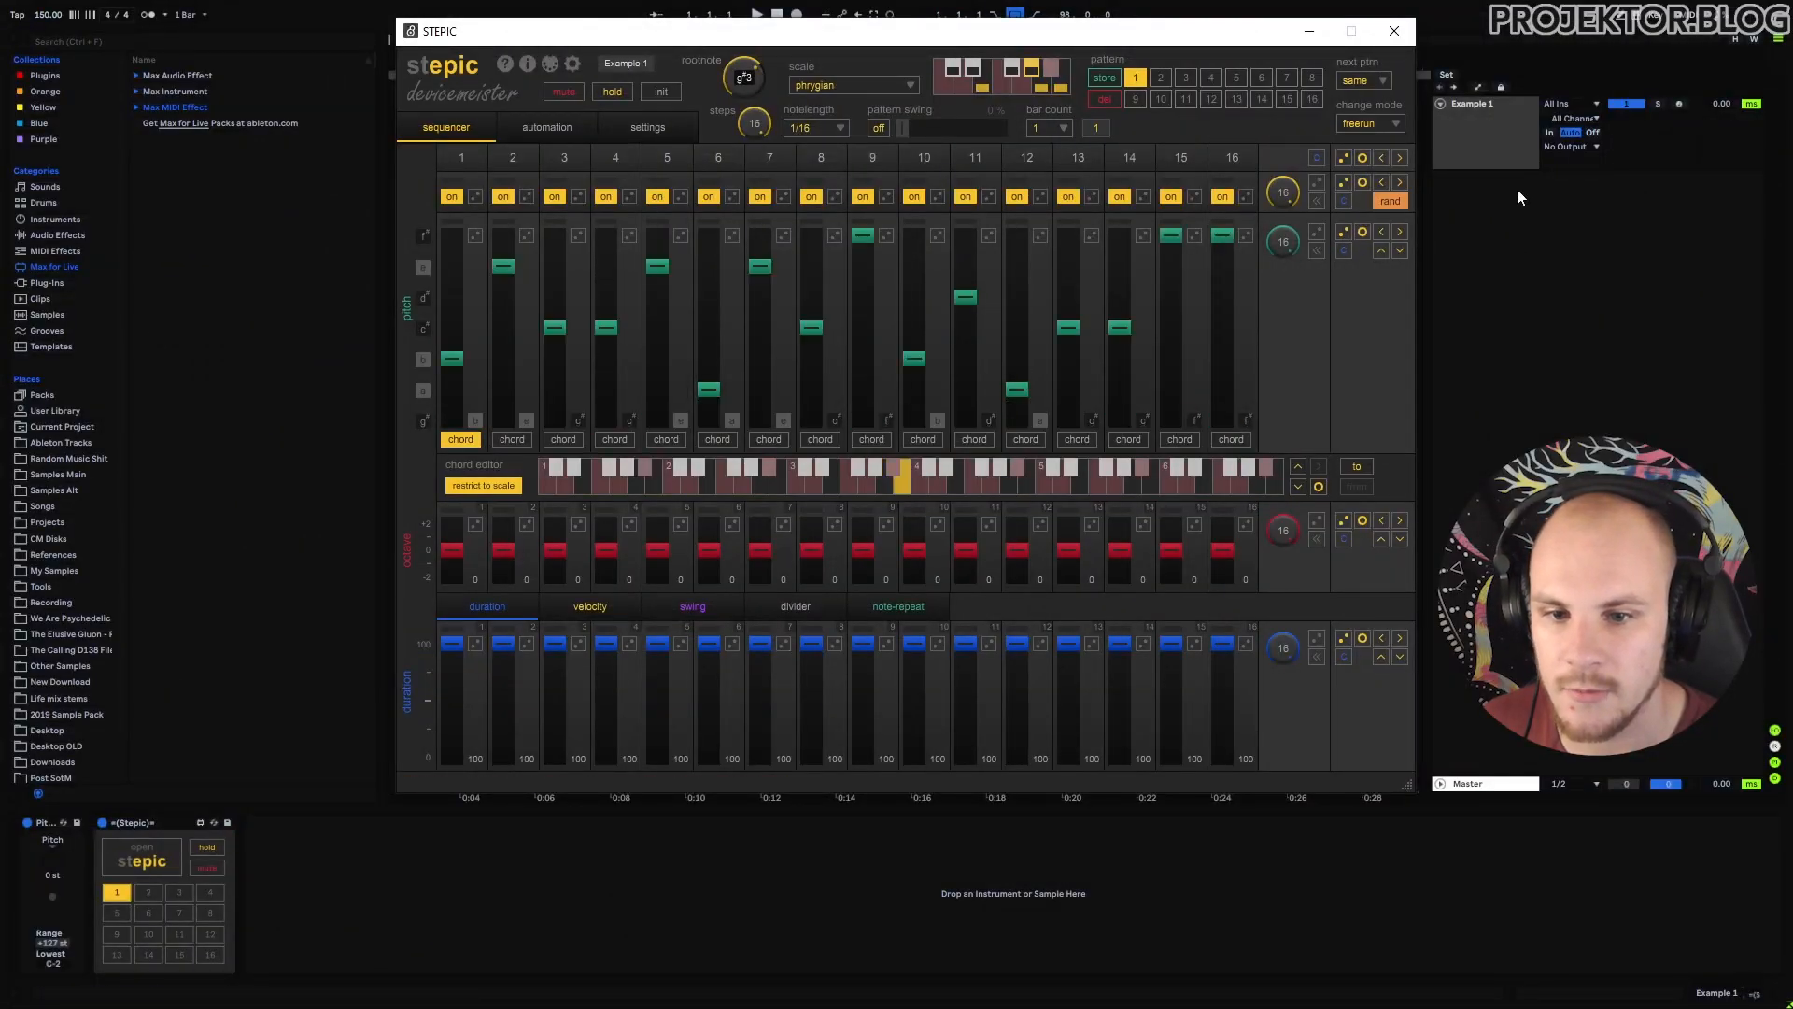
click(1310, 34)
Load MSoundFactory from the MeldaProduction plug-ins onto the MIDI track after Stepic.
click(46, 283)
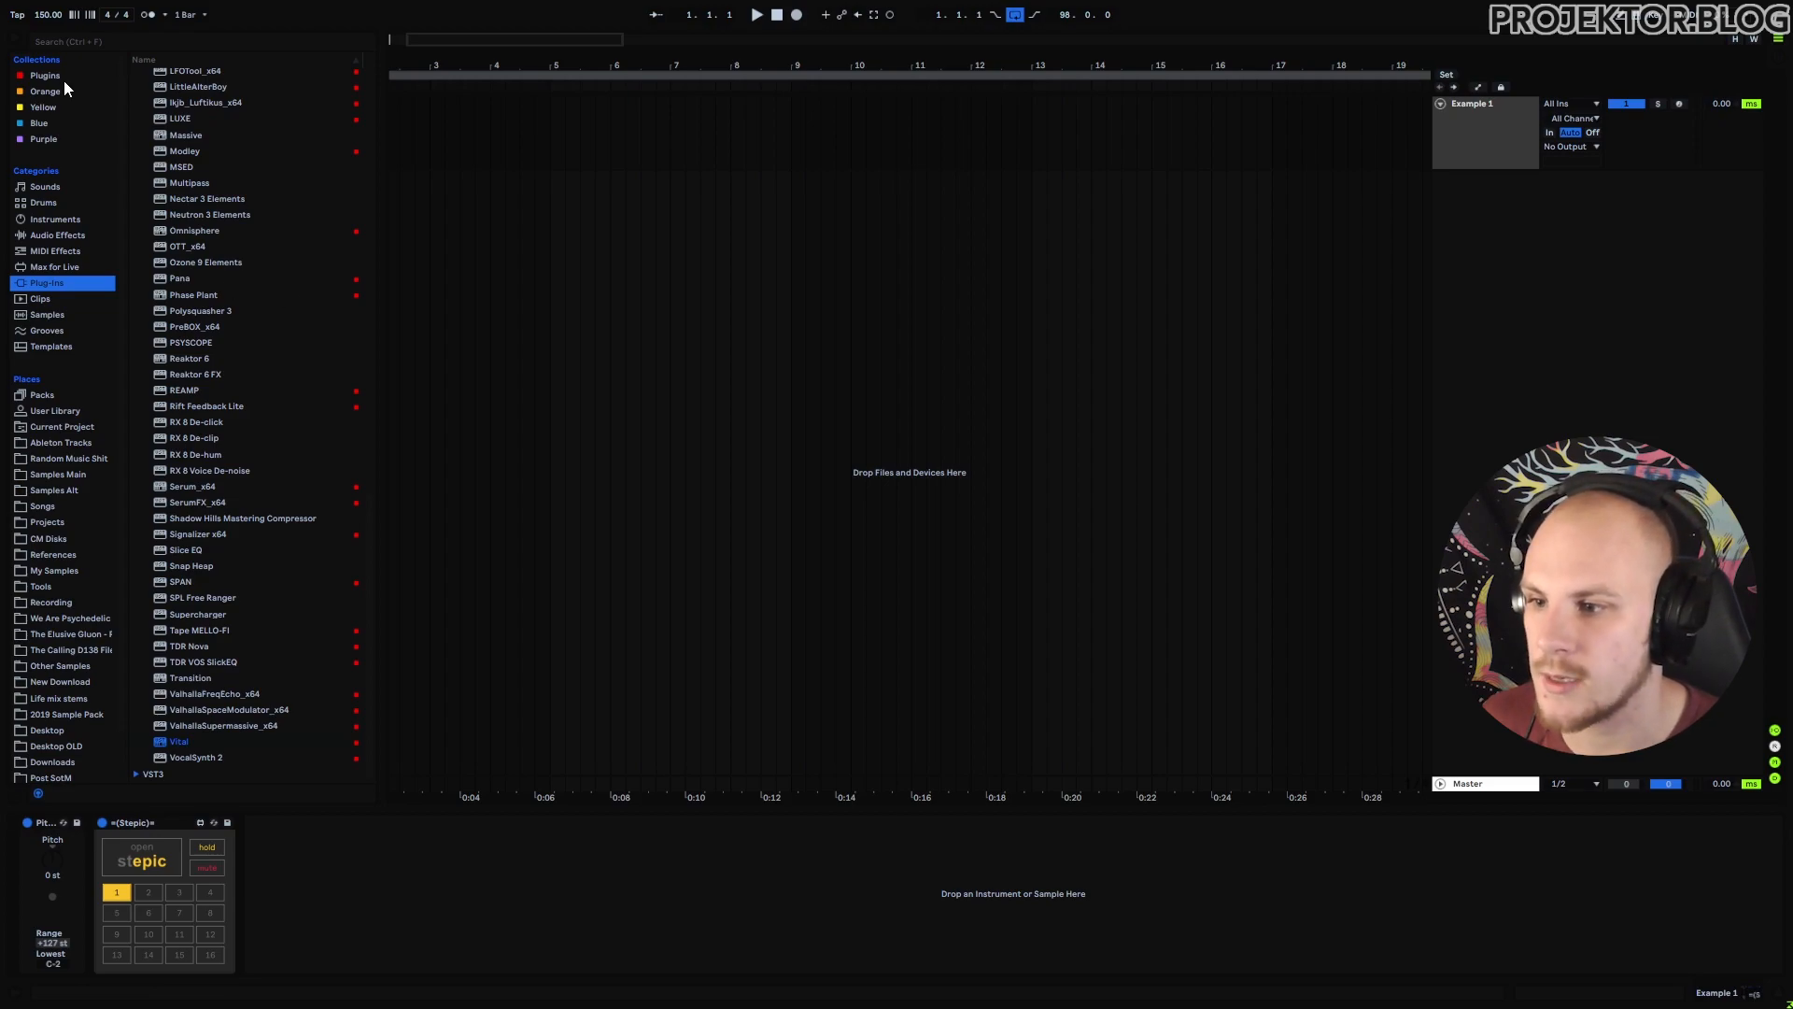
drag(362, 519, 364, 62)
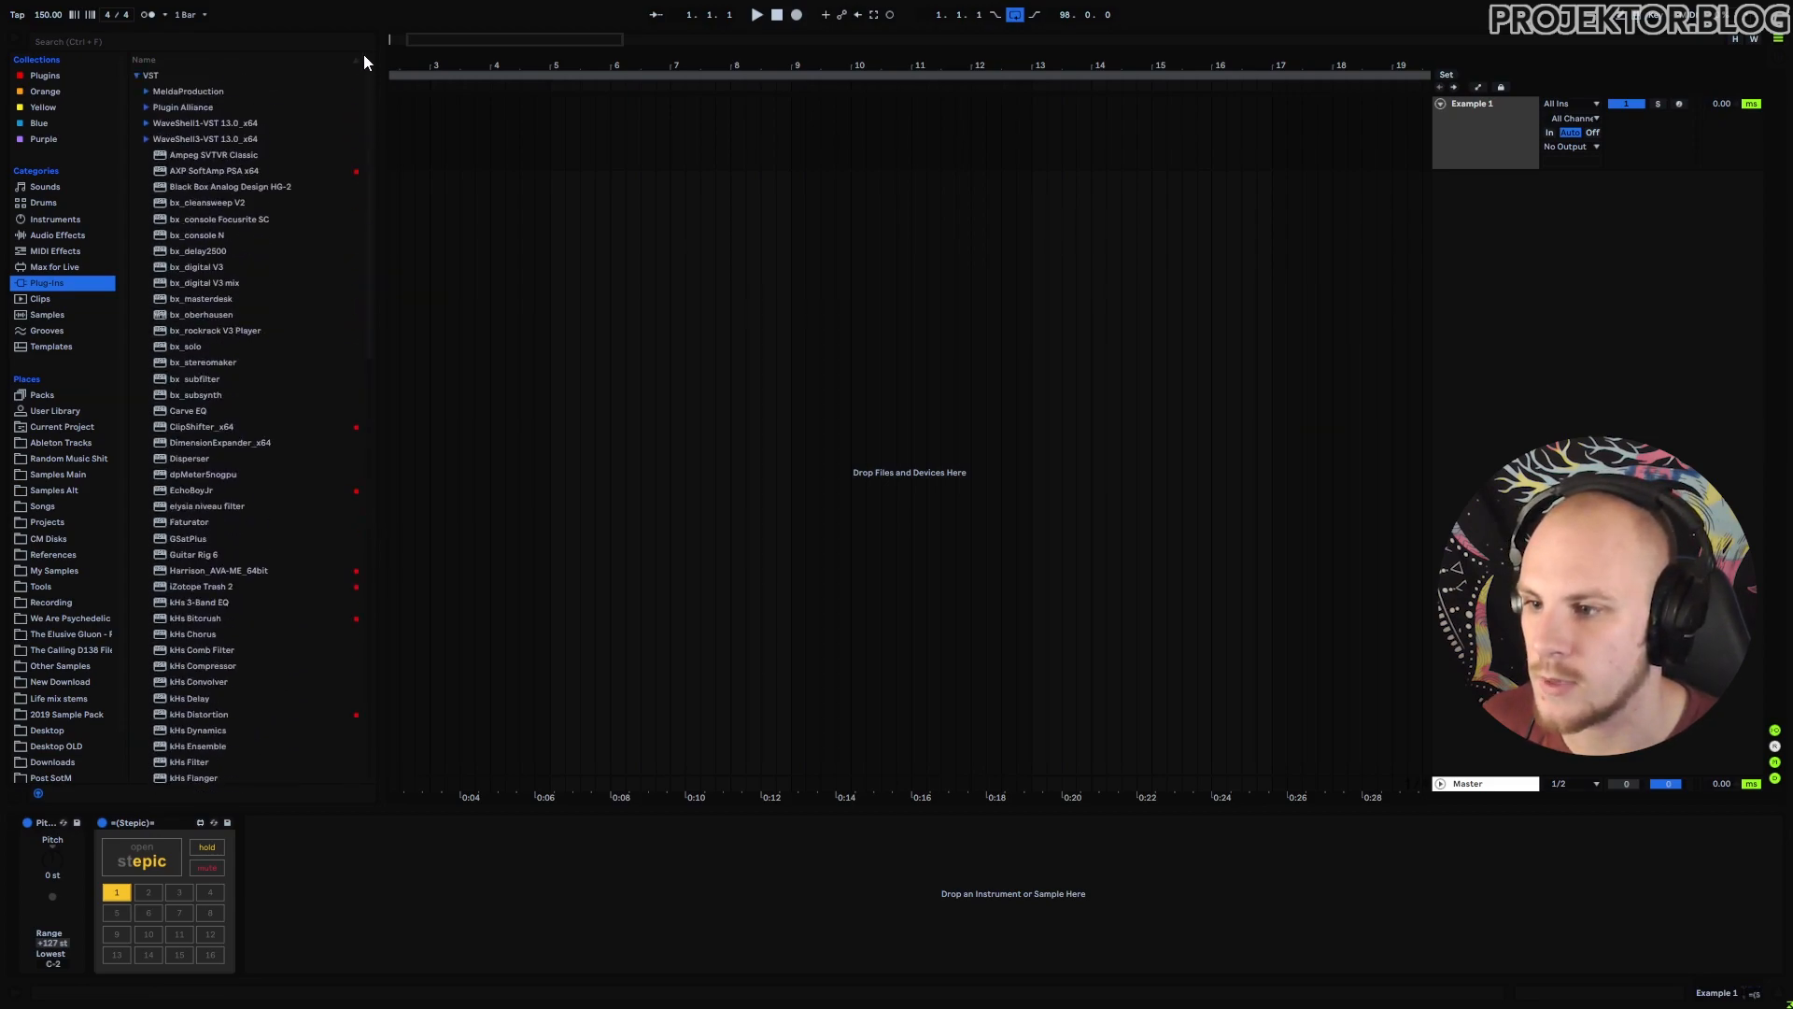
click(148, 89)
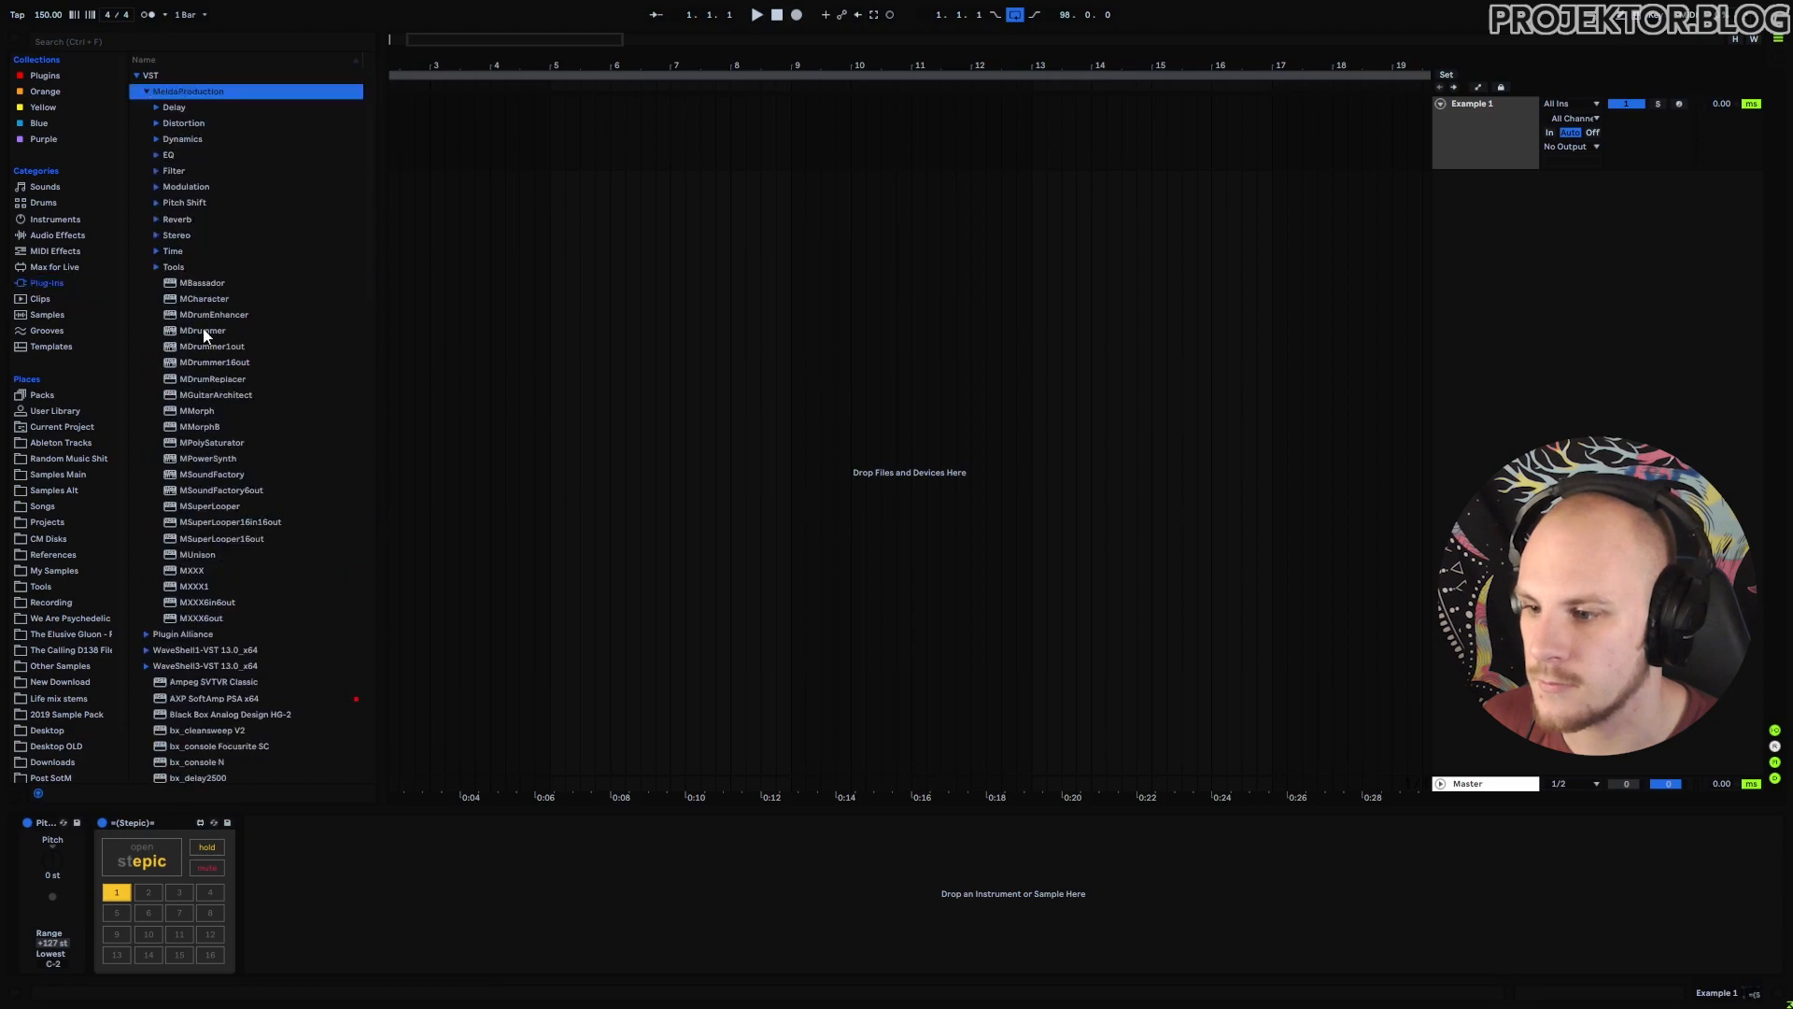
double_click(213, 475)
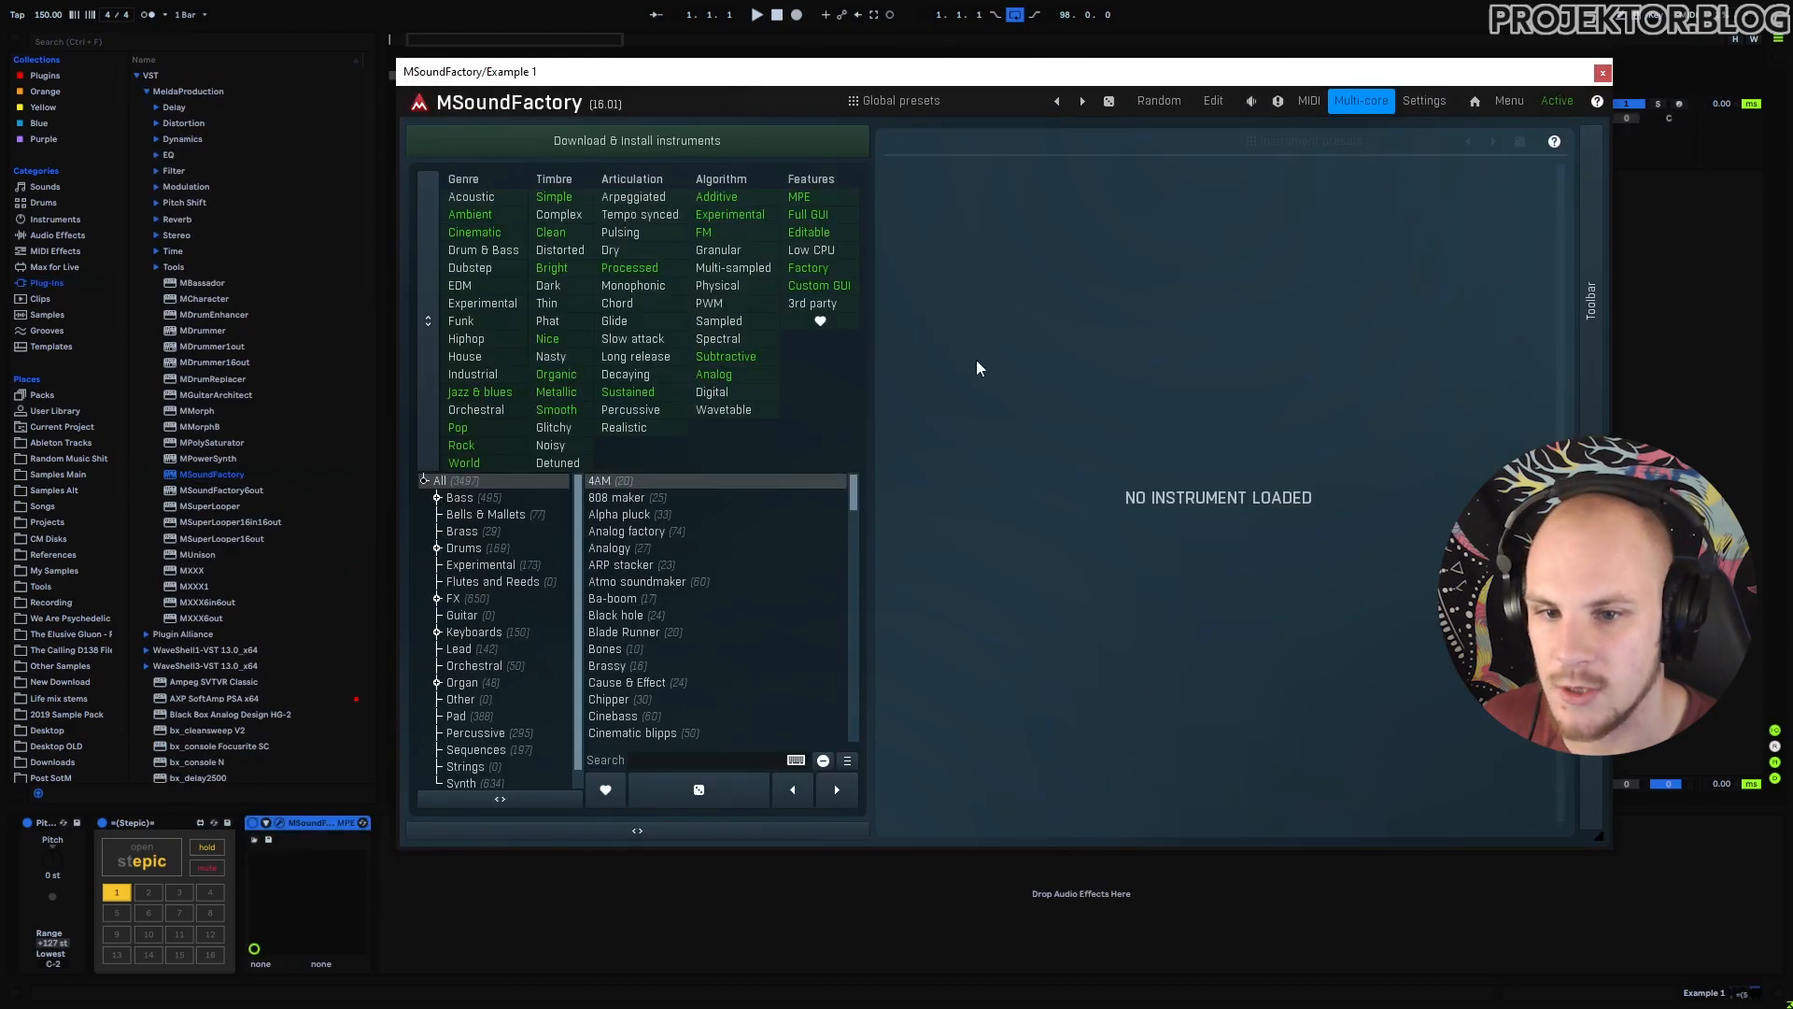
Audition MSoundFactory's Percussive › Soft global presets, from Malinese Bubbles through Eurythmics quartering, while playing.
click(926, 102)
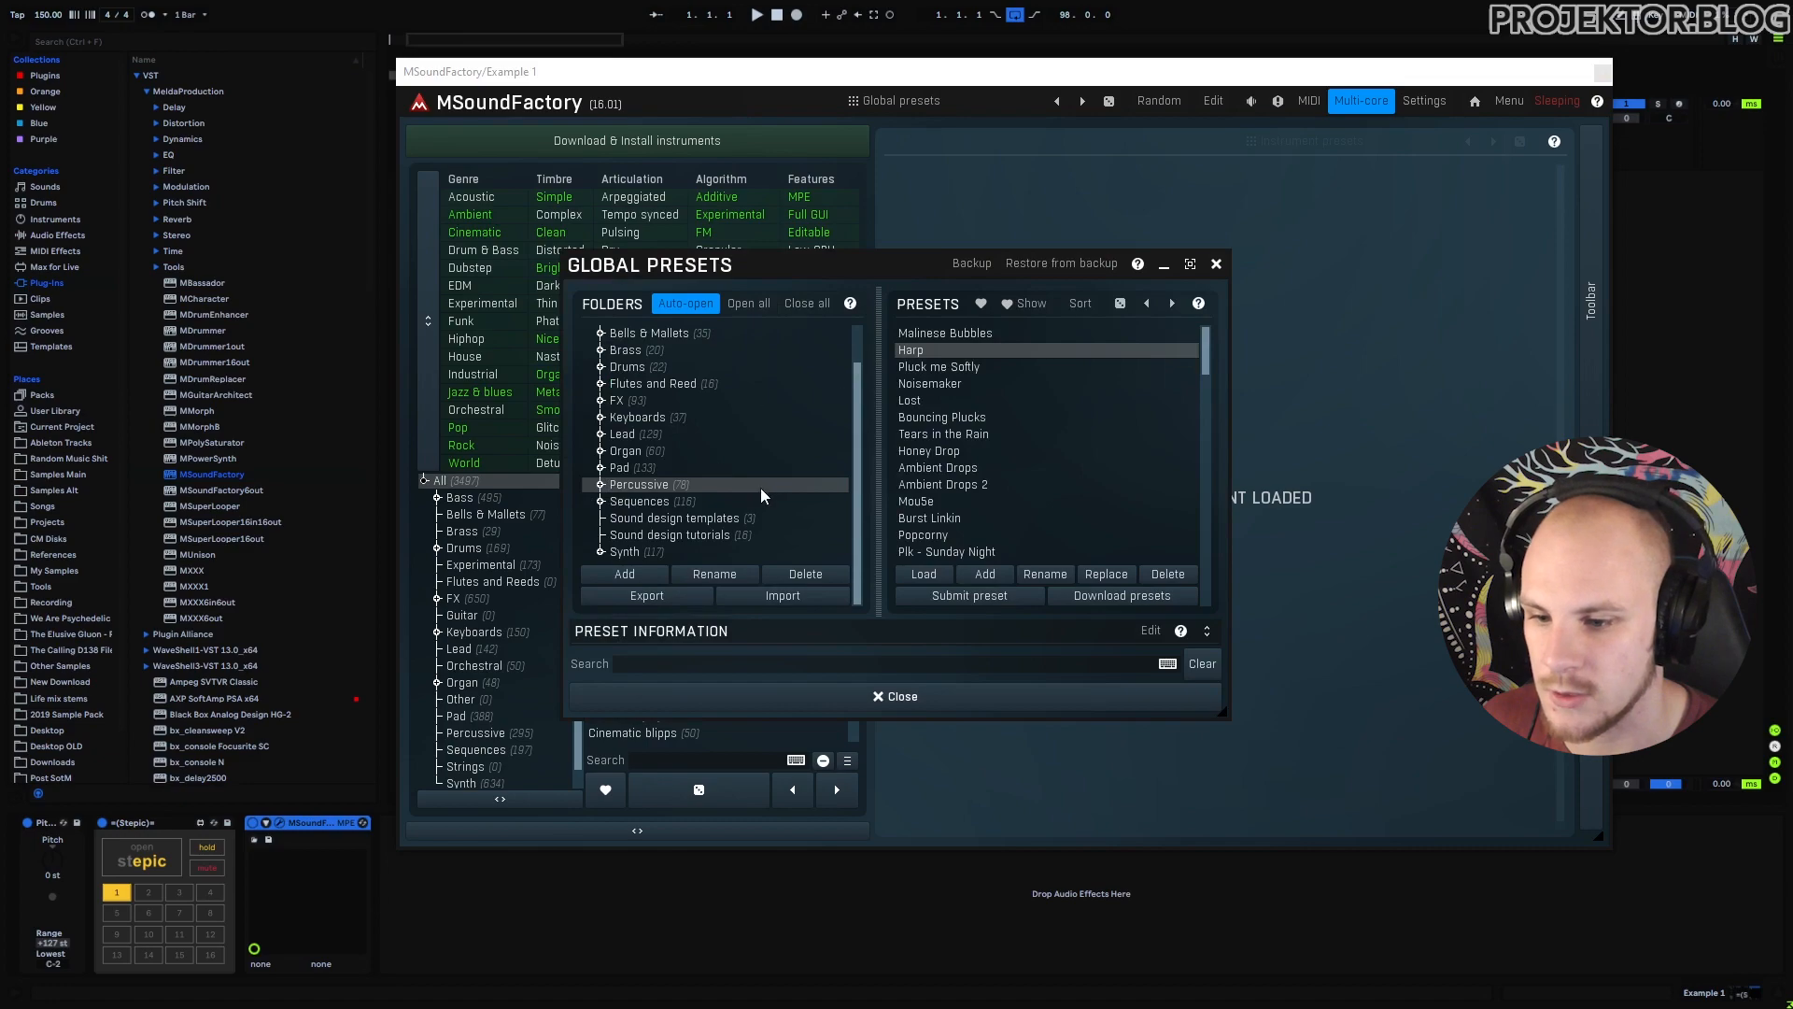
click(671, 487)
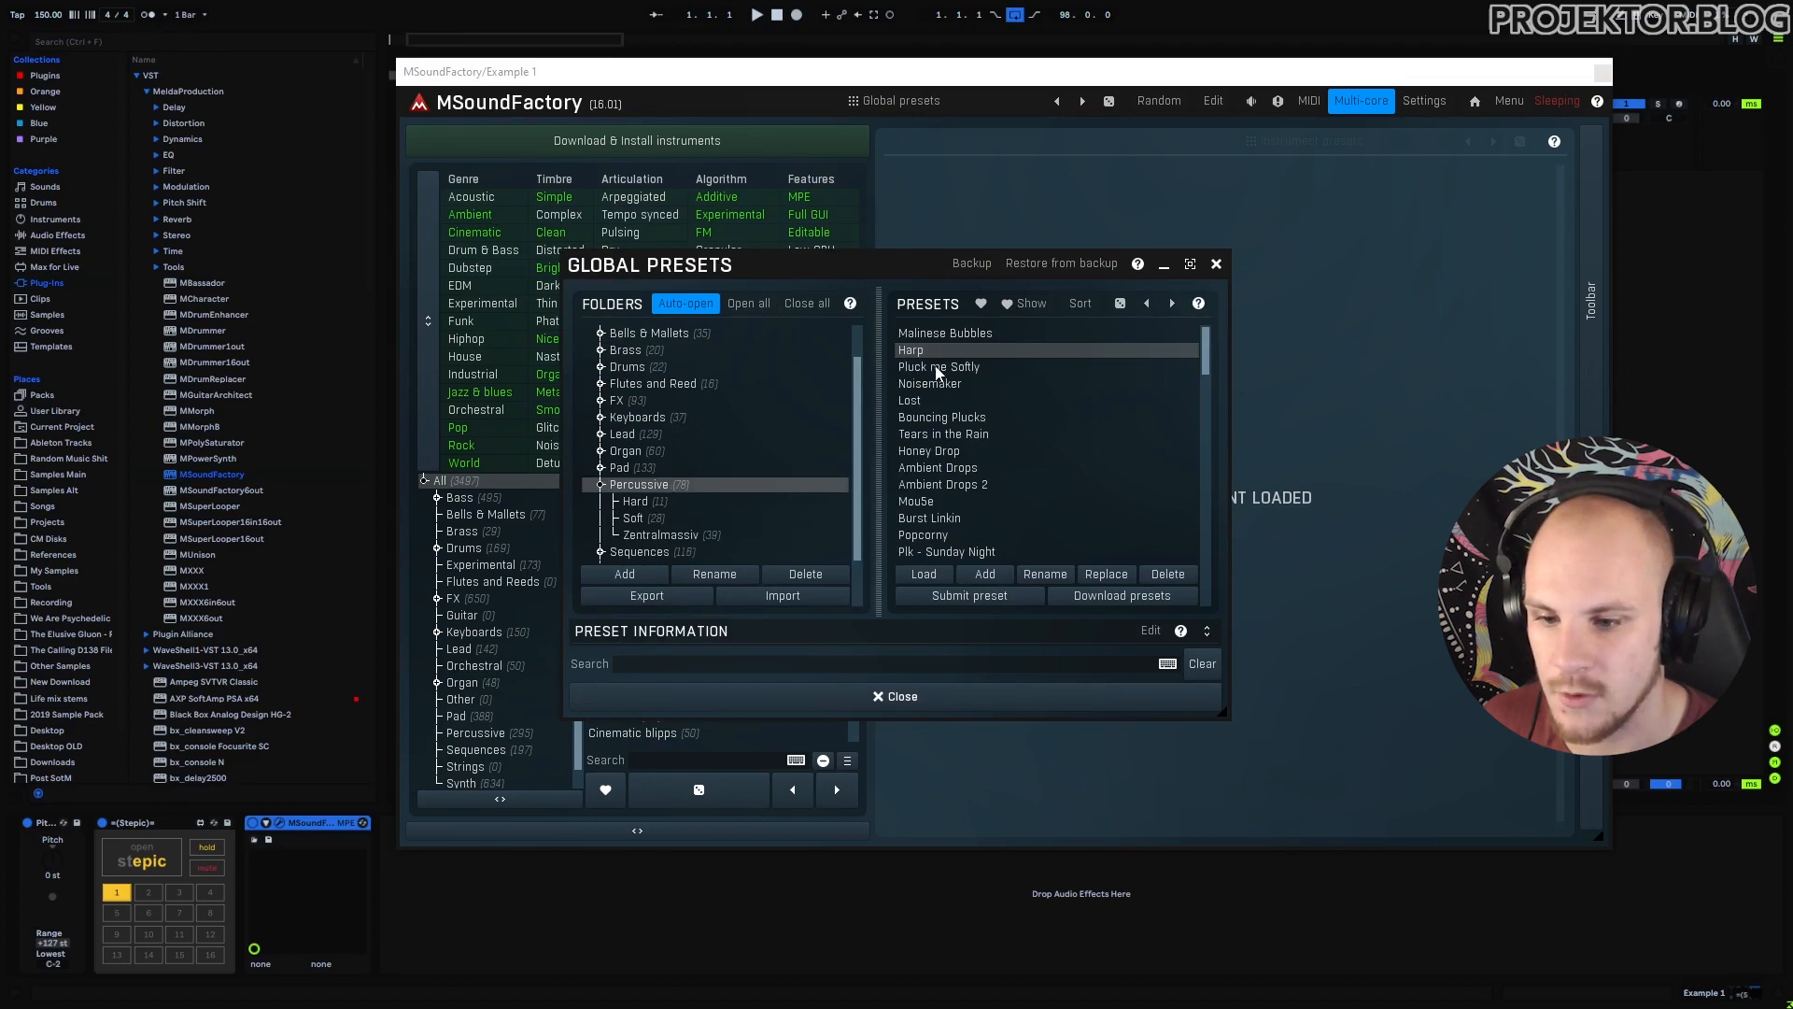
click(633, 519)
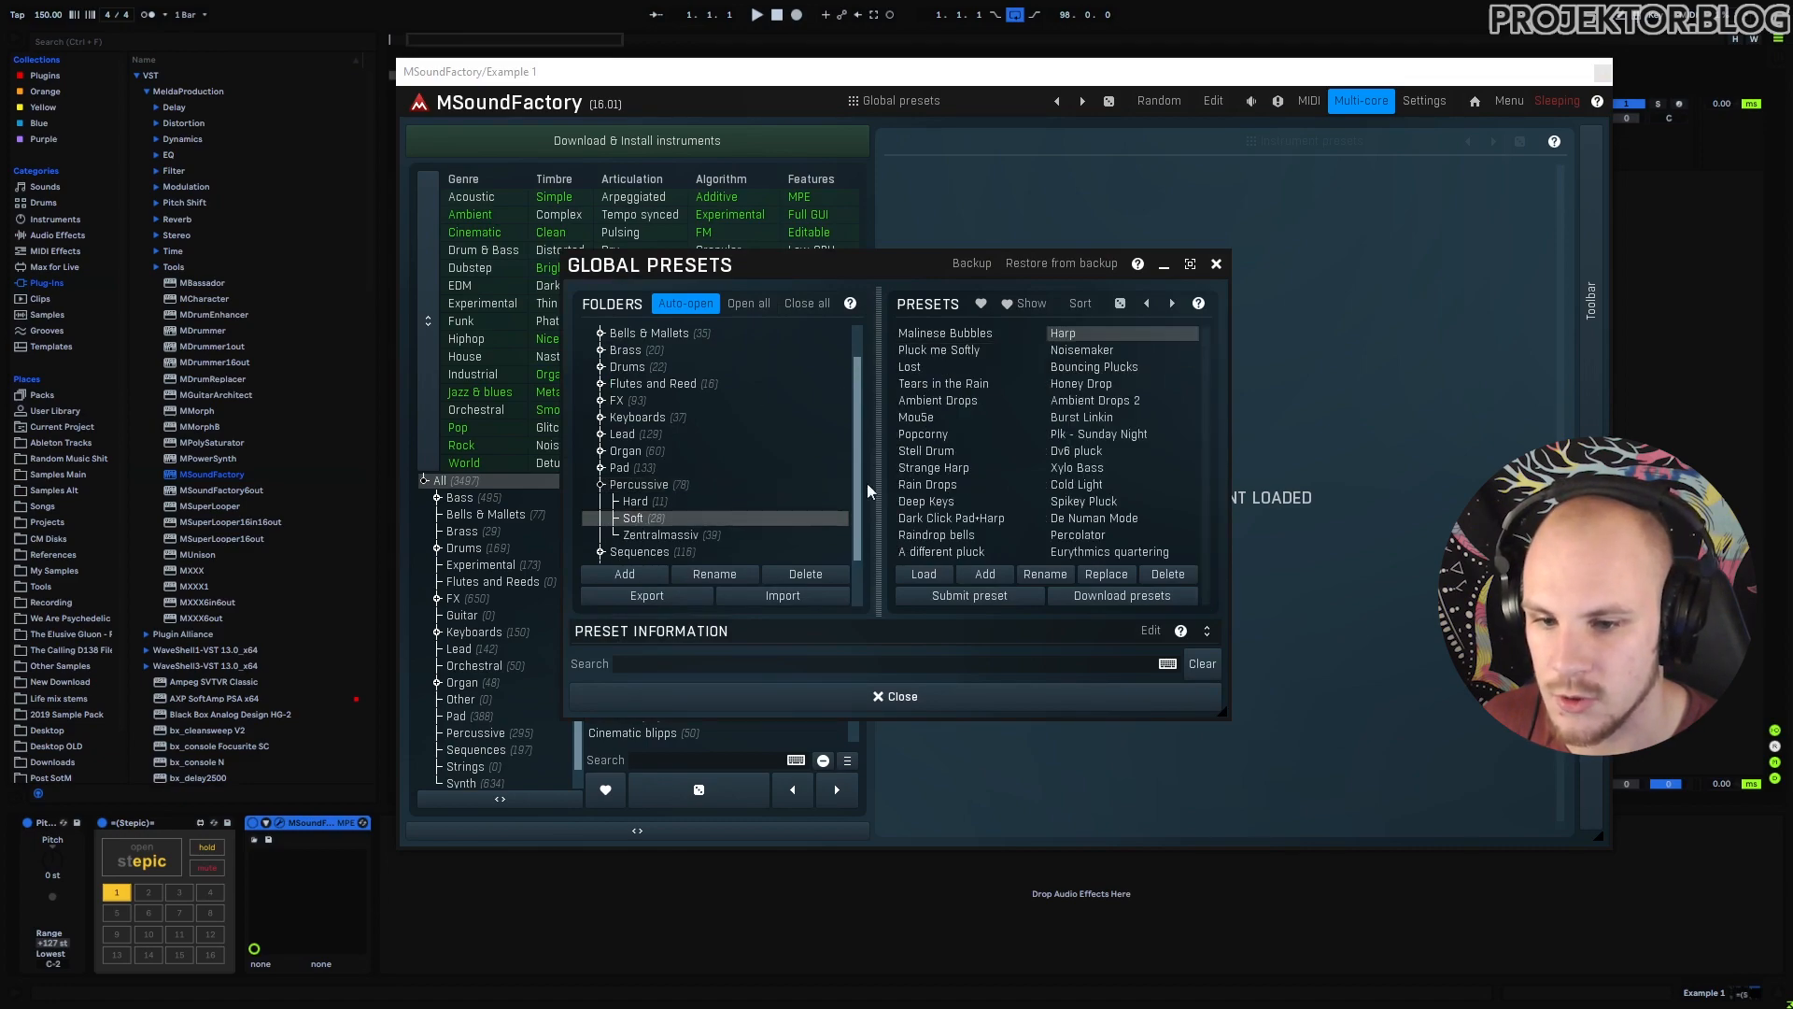
click(959, 337)
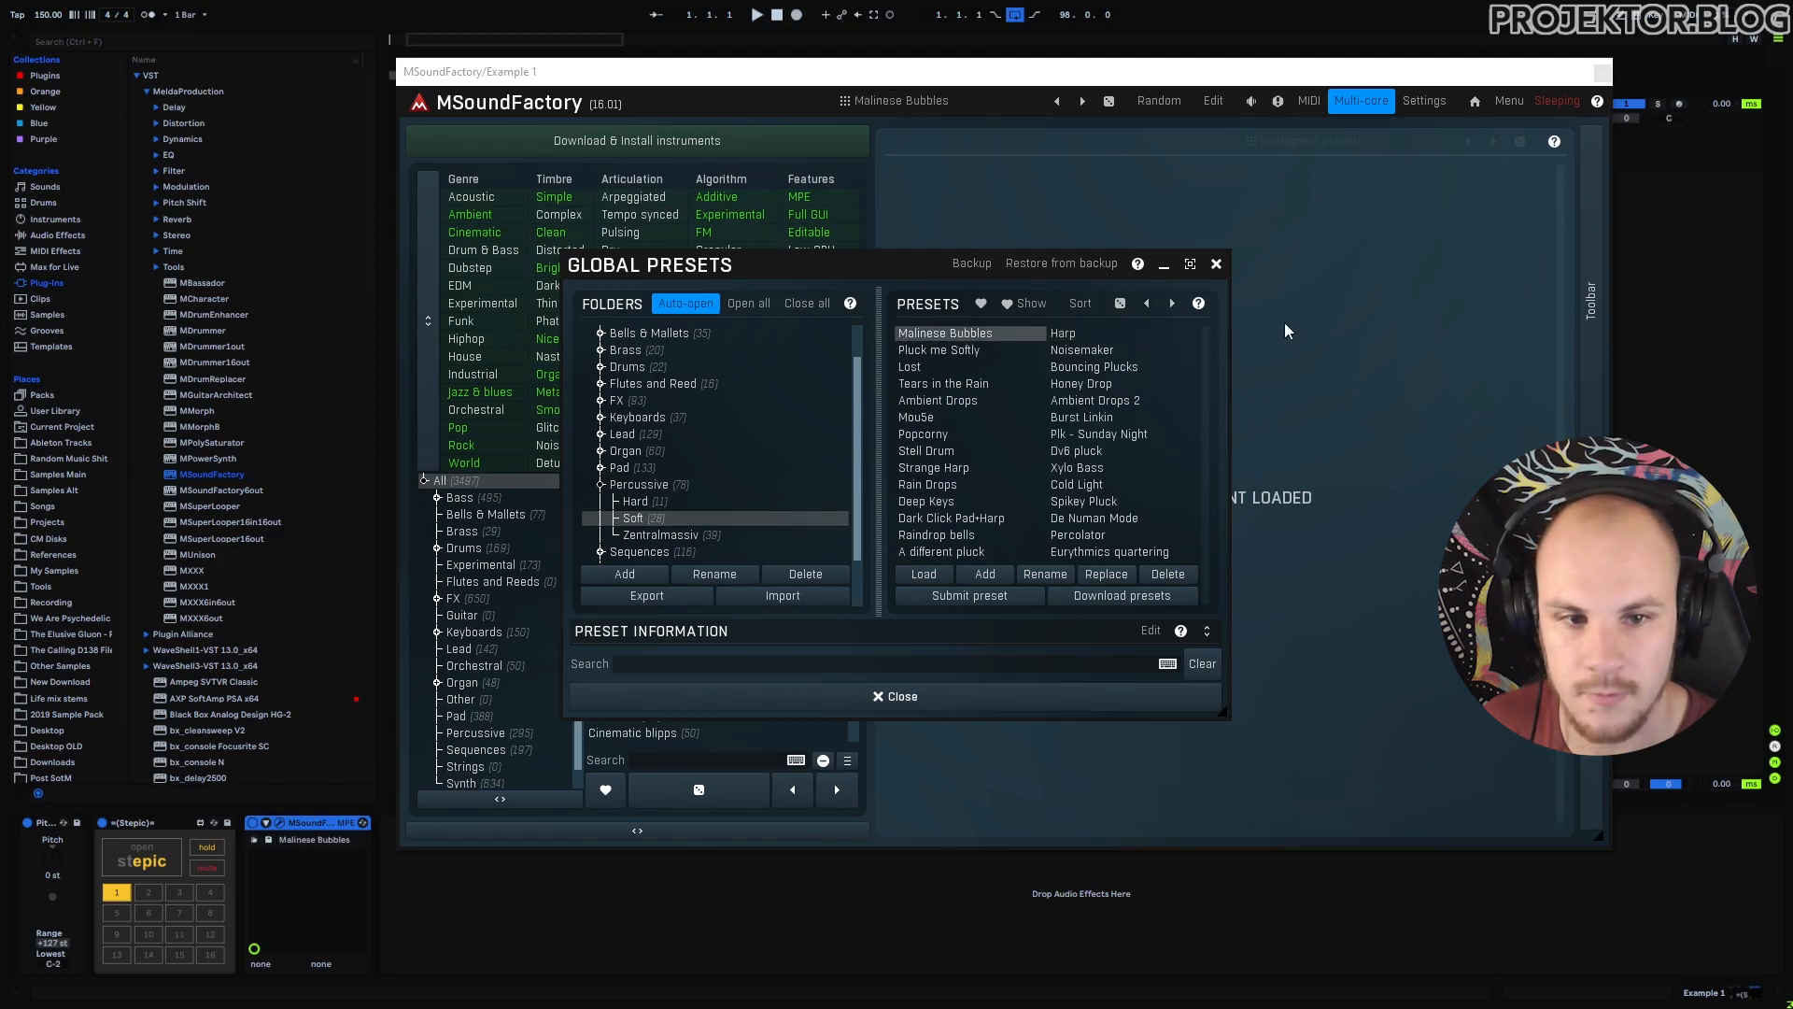
key(space)
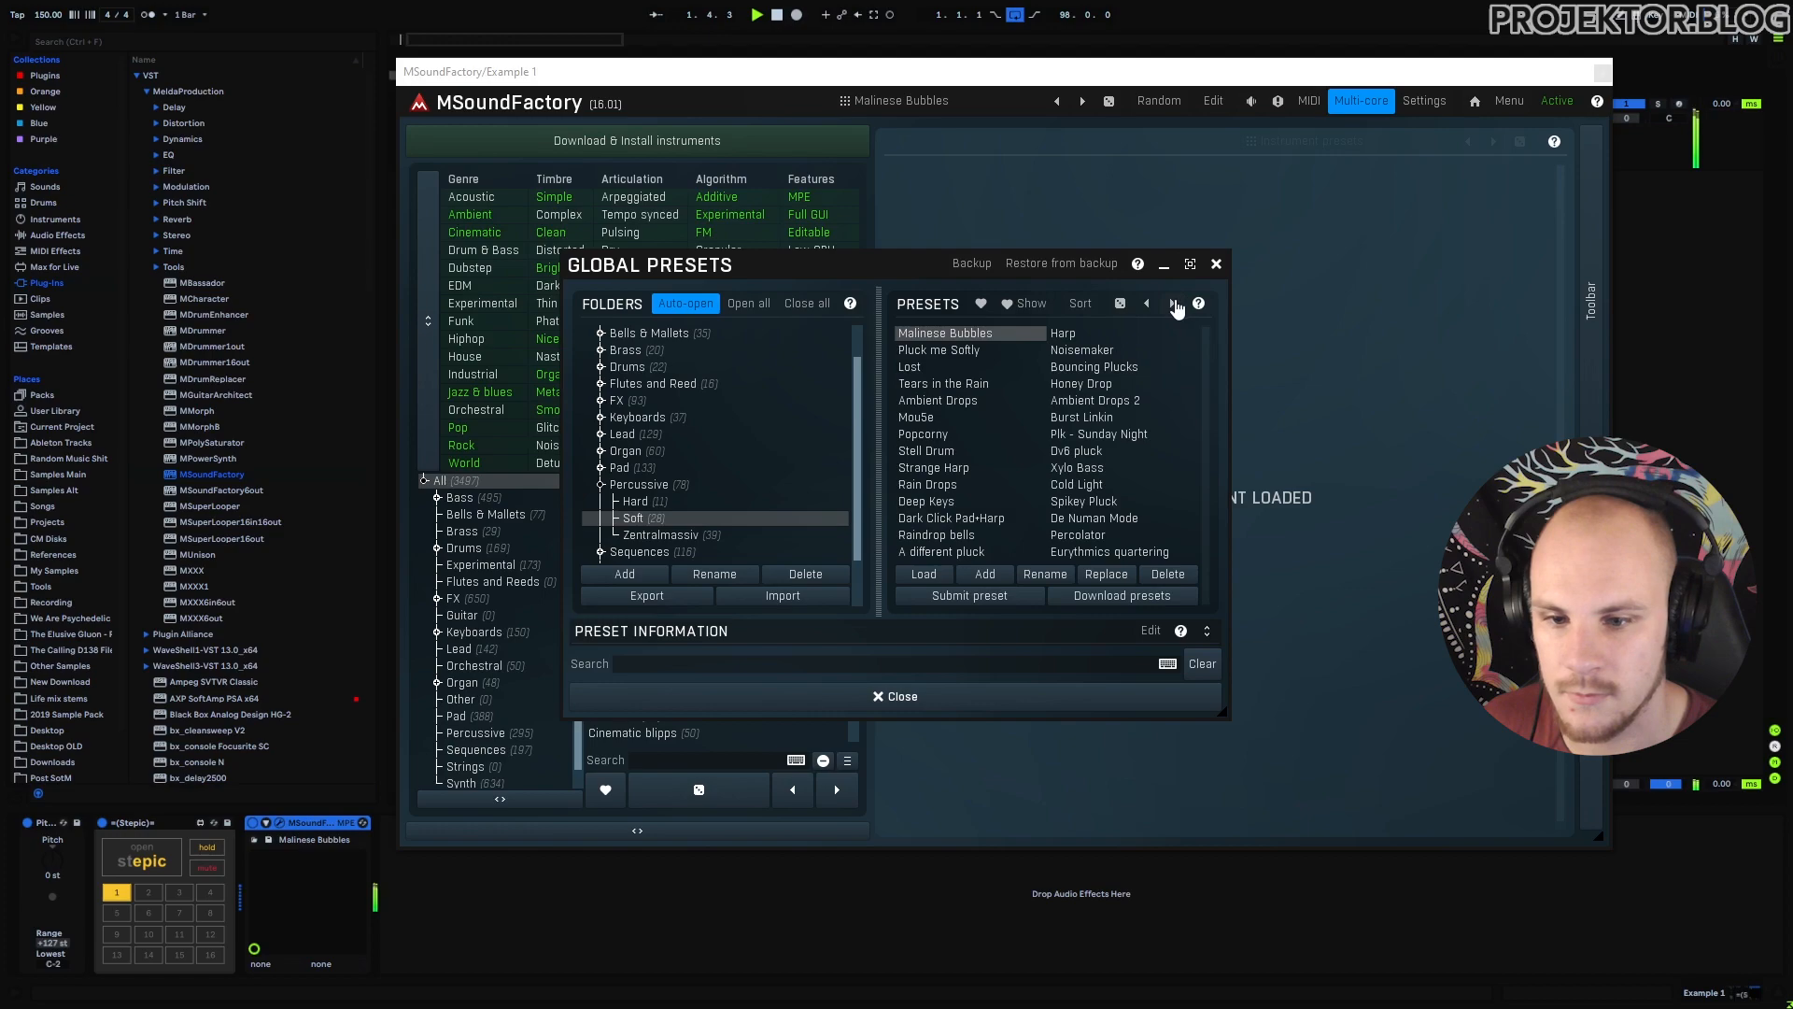
click(1173, 304)
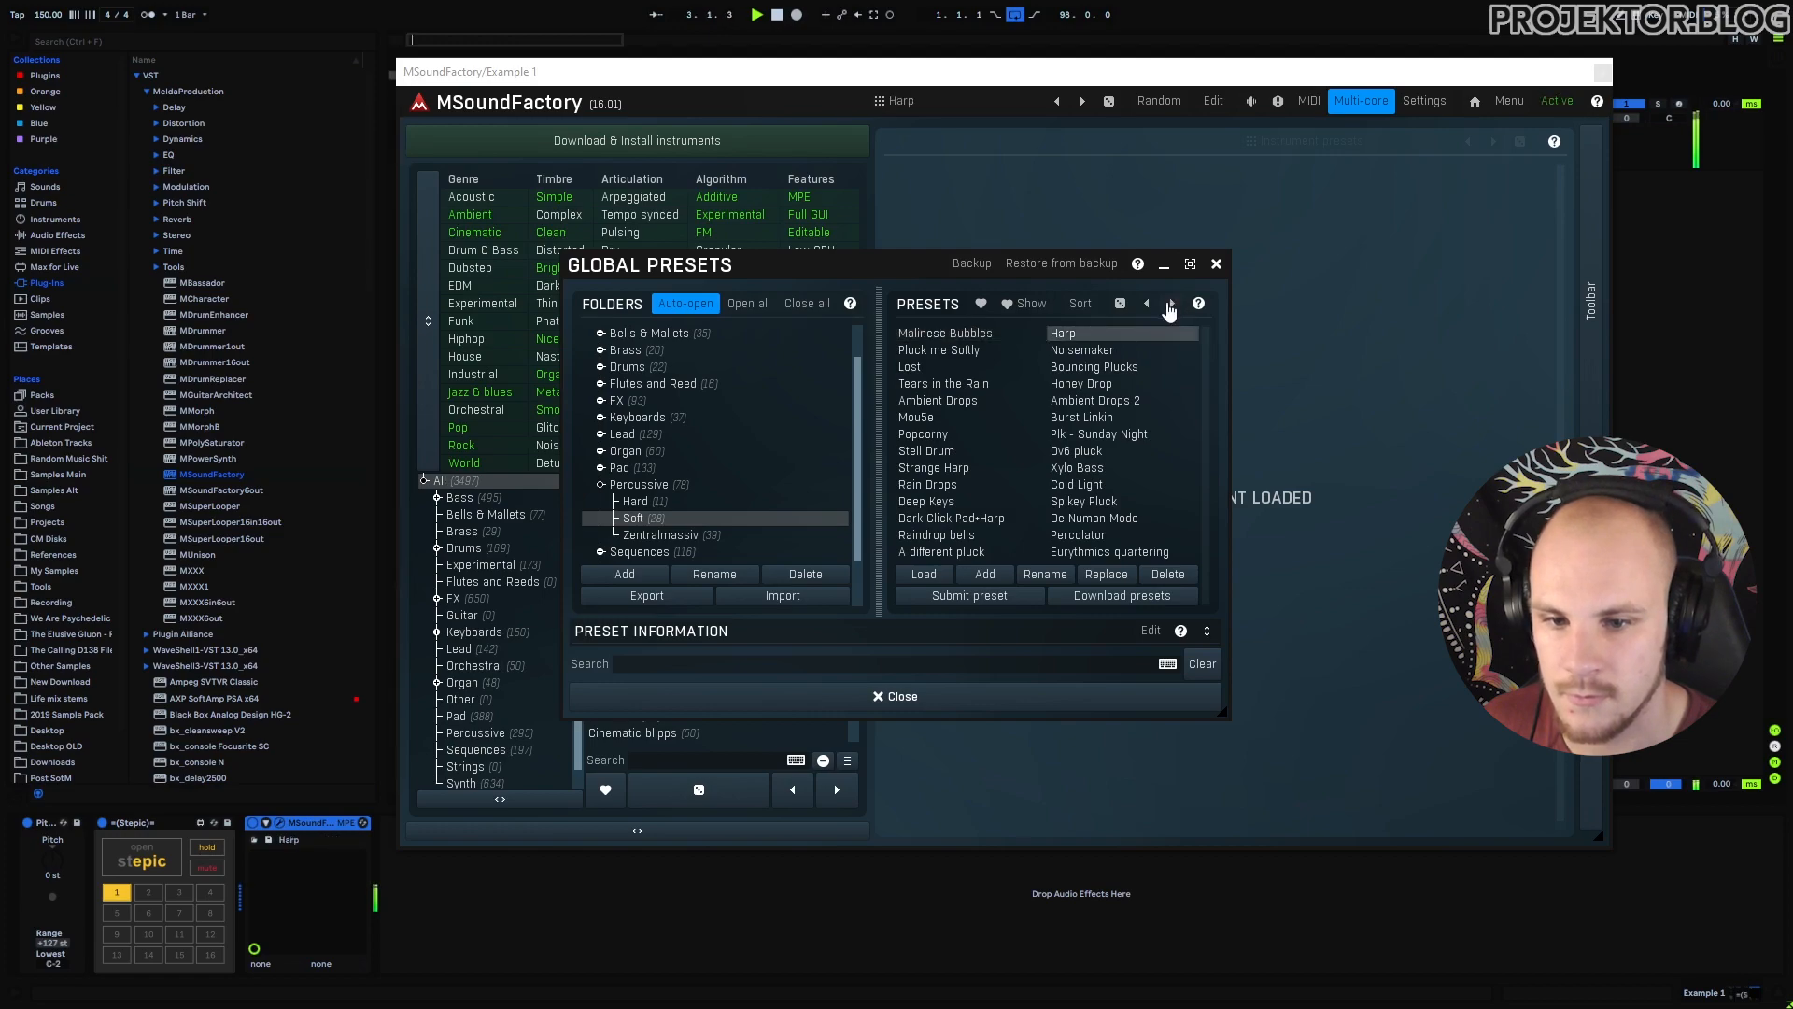
click(1173, 306)
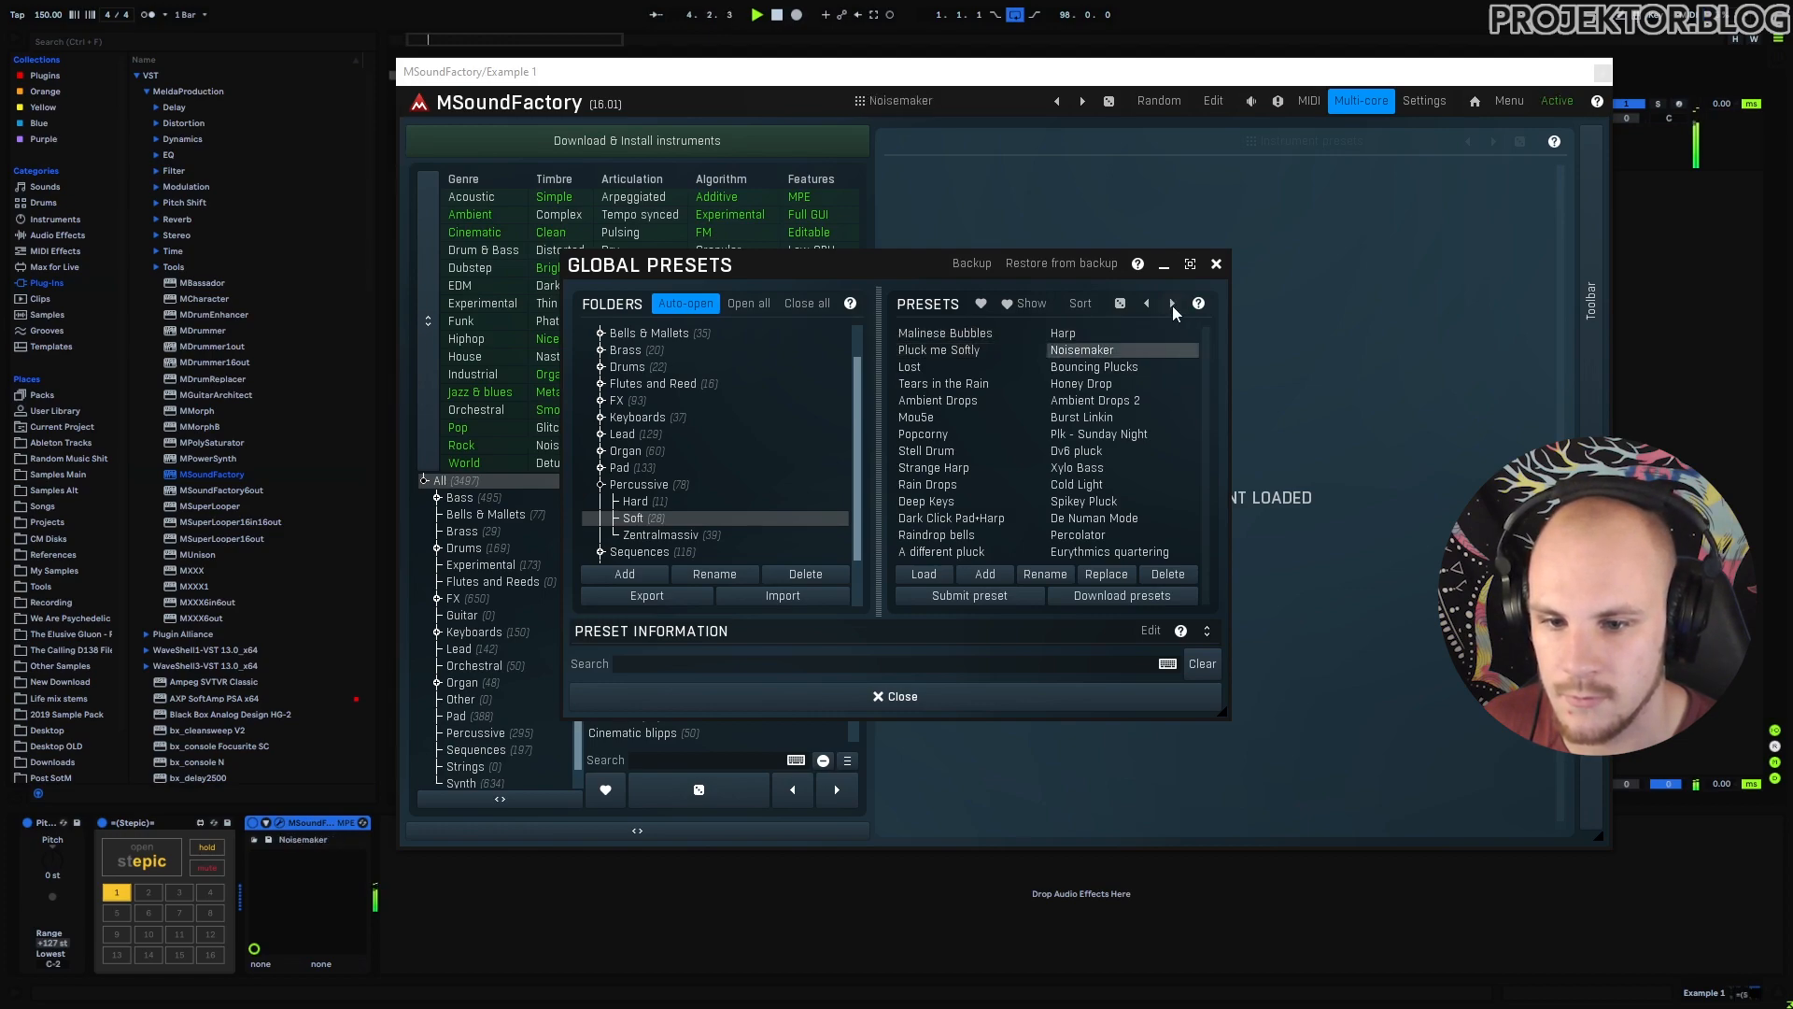
click(1173, 305)
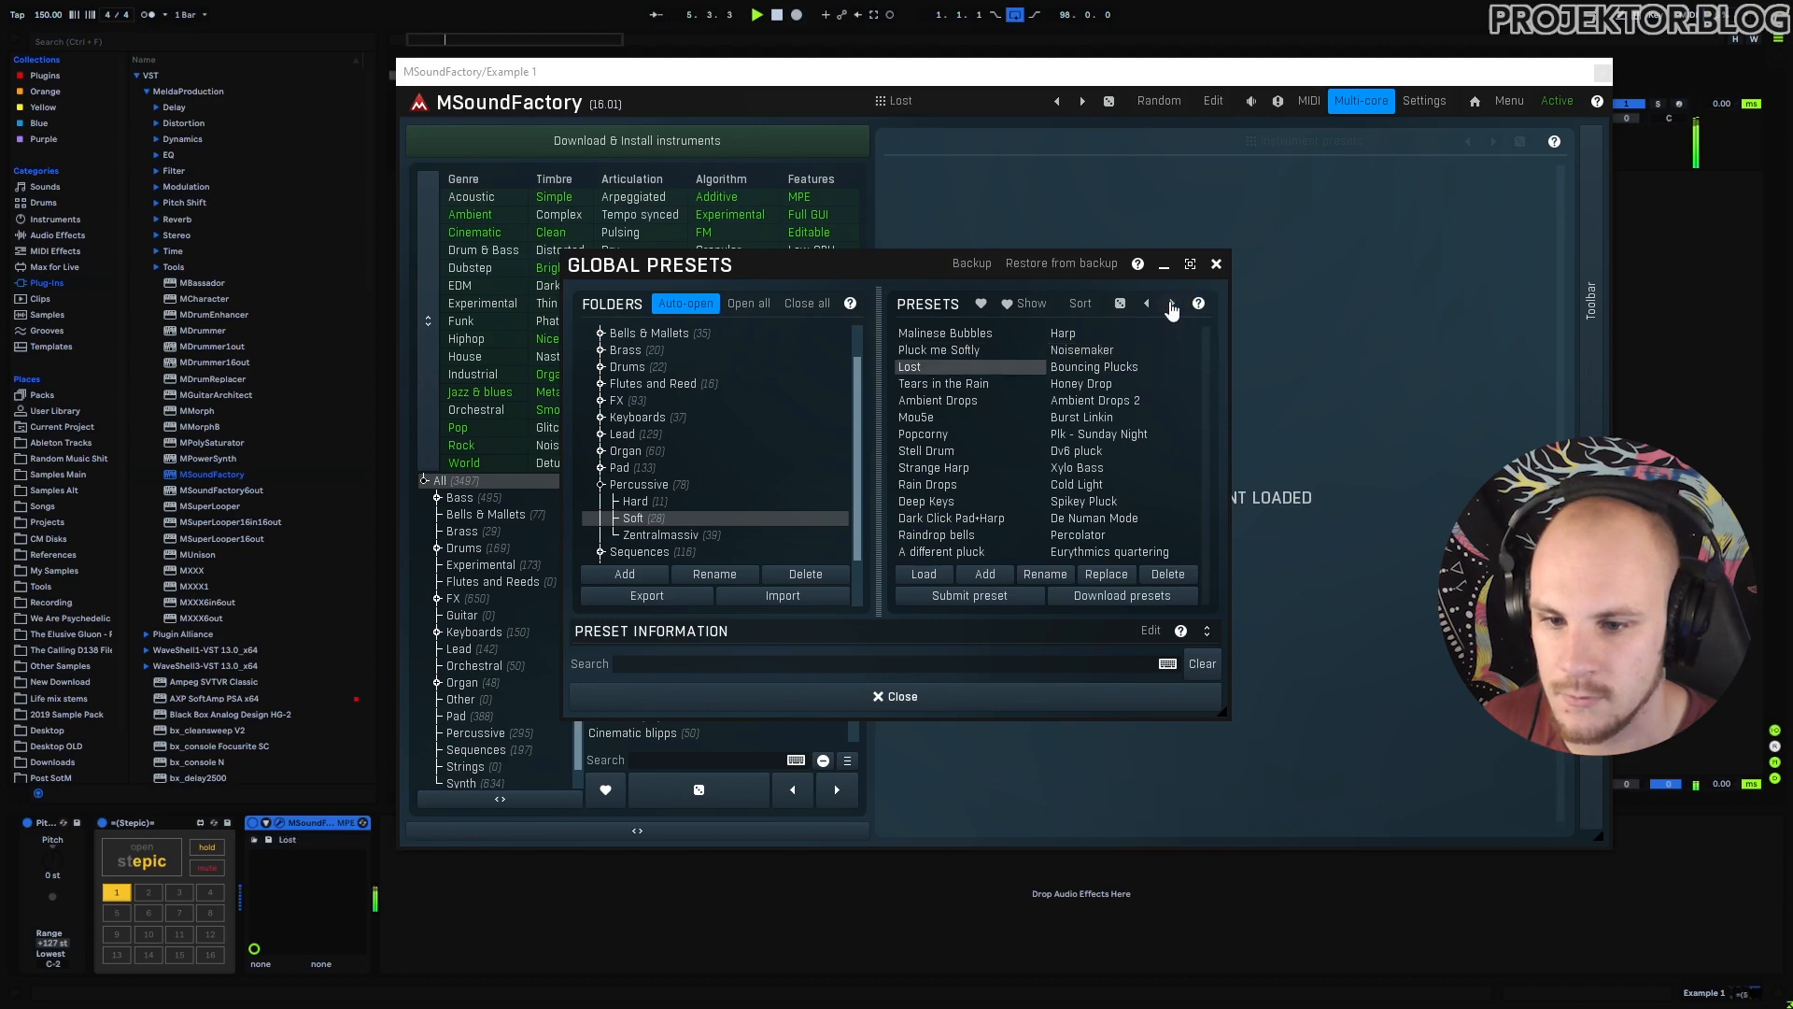
click(1172, 306)
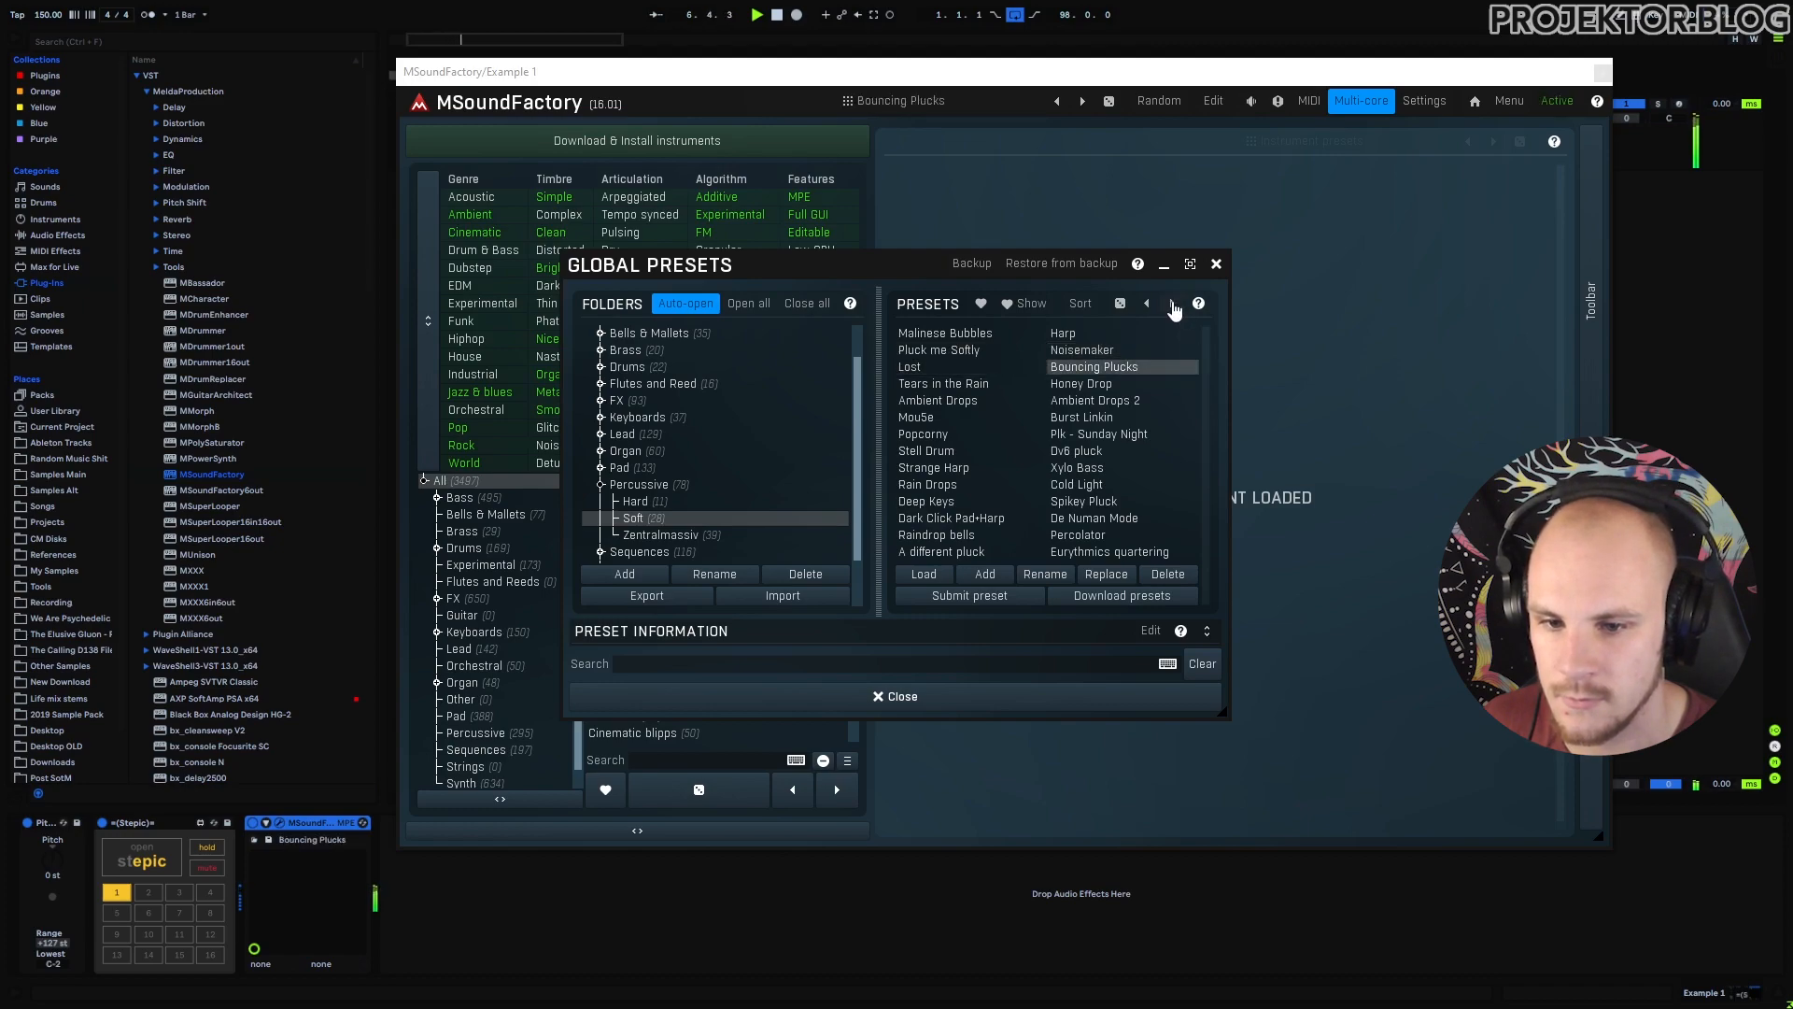
click(1173, 305)
click(1173, 306)
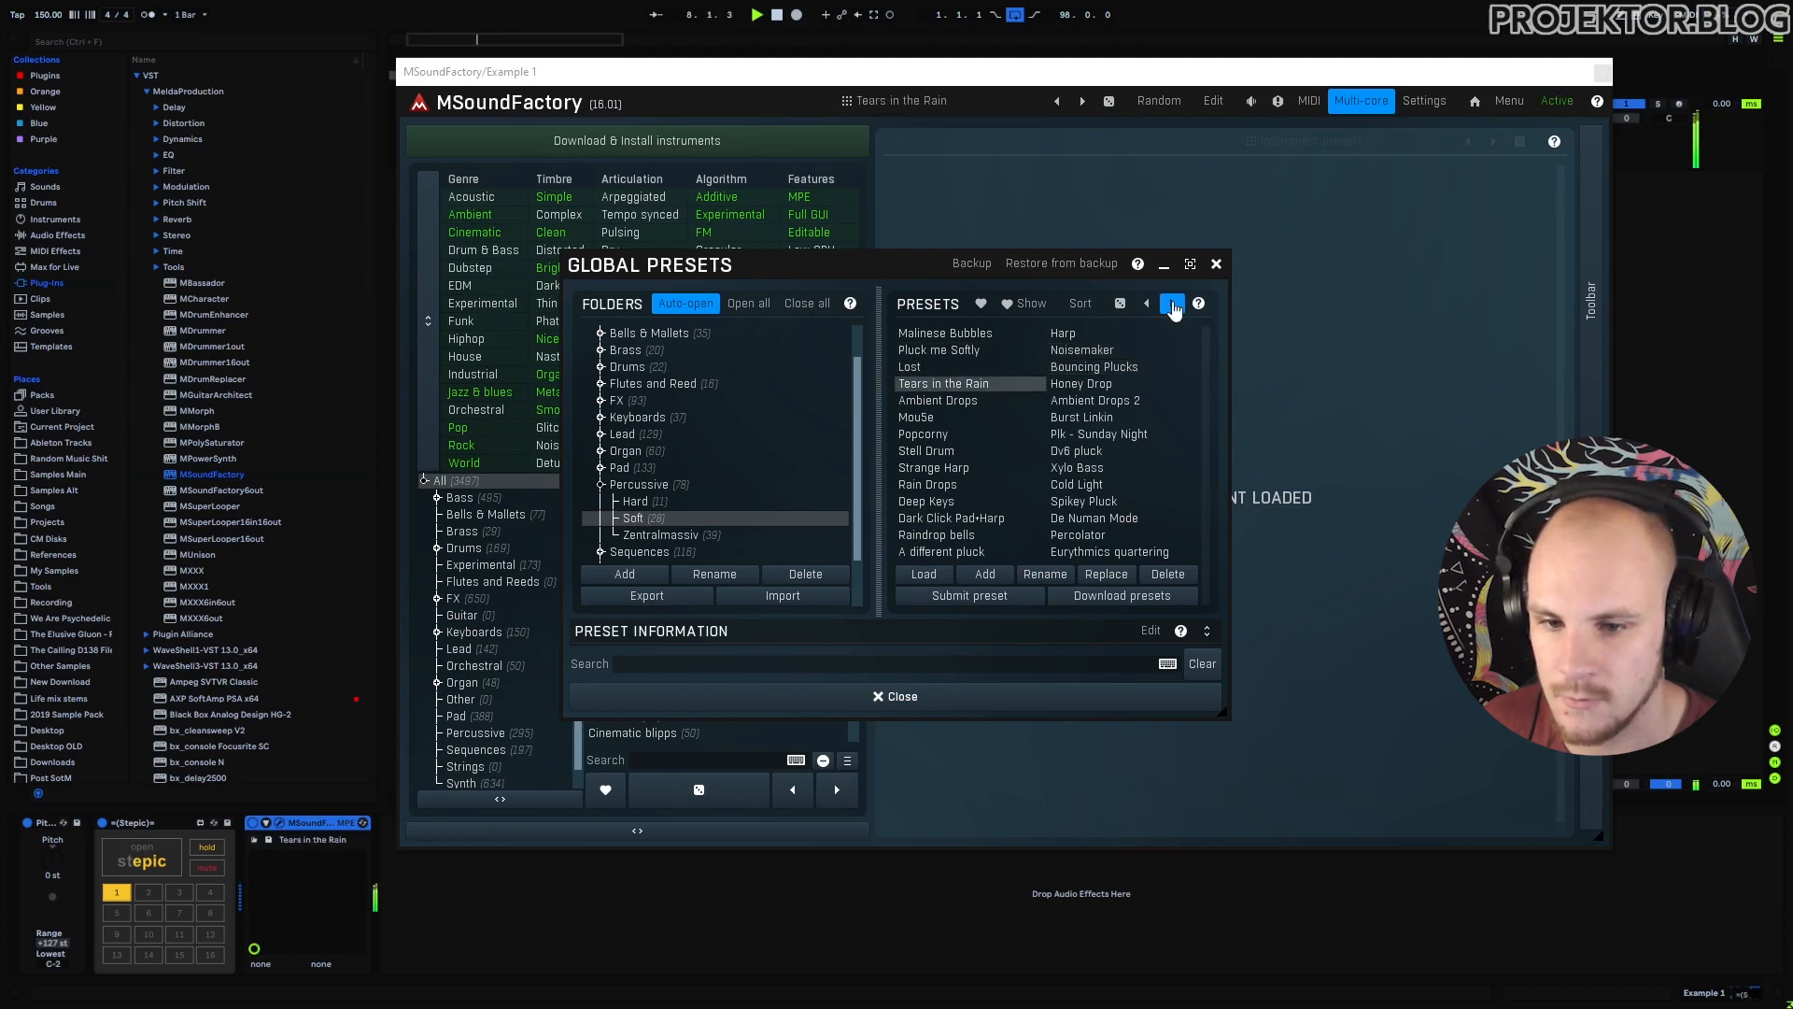
click(1173, 306)
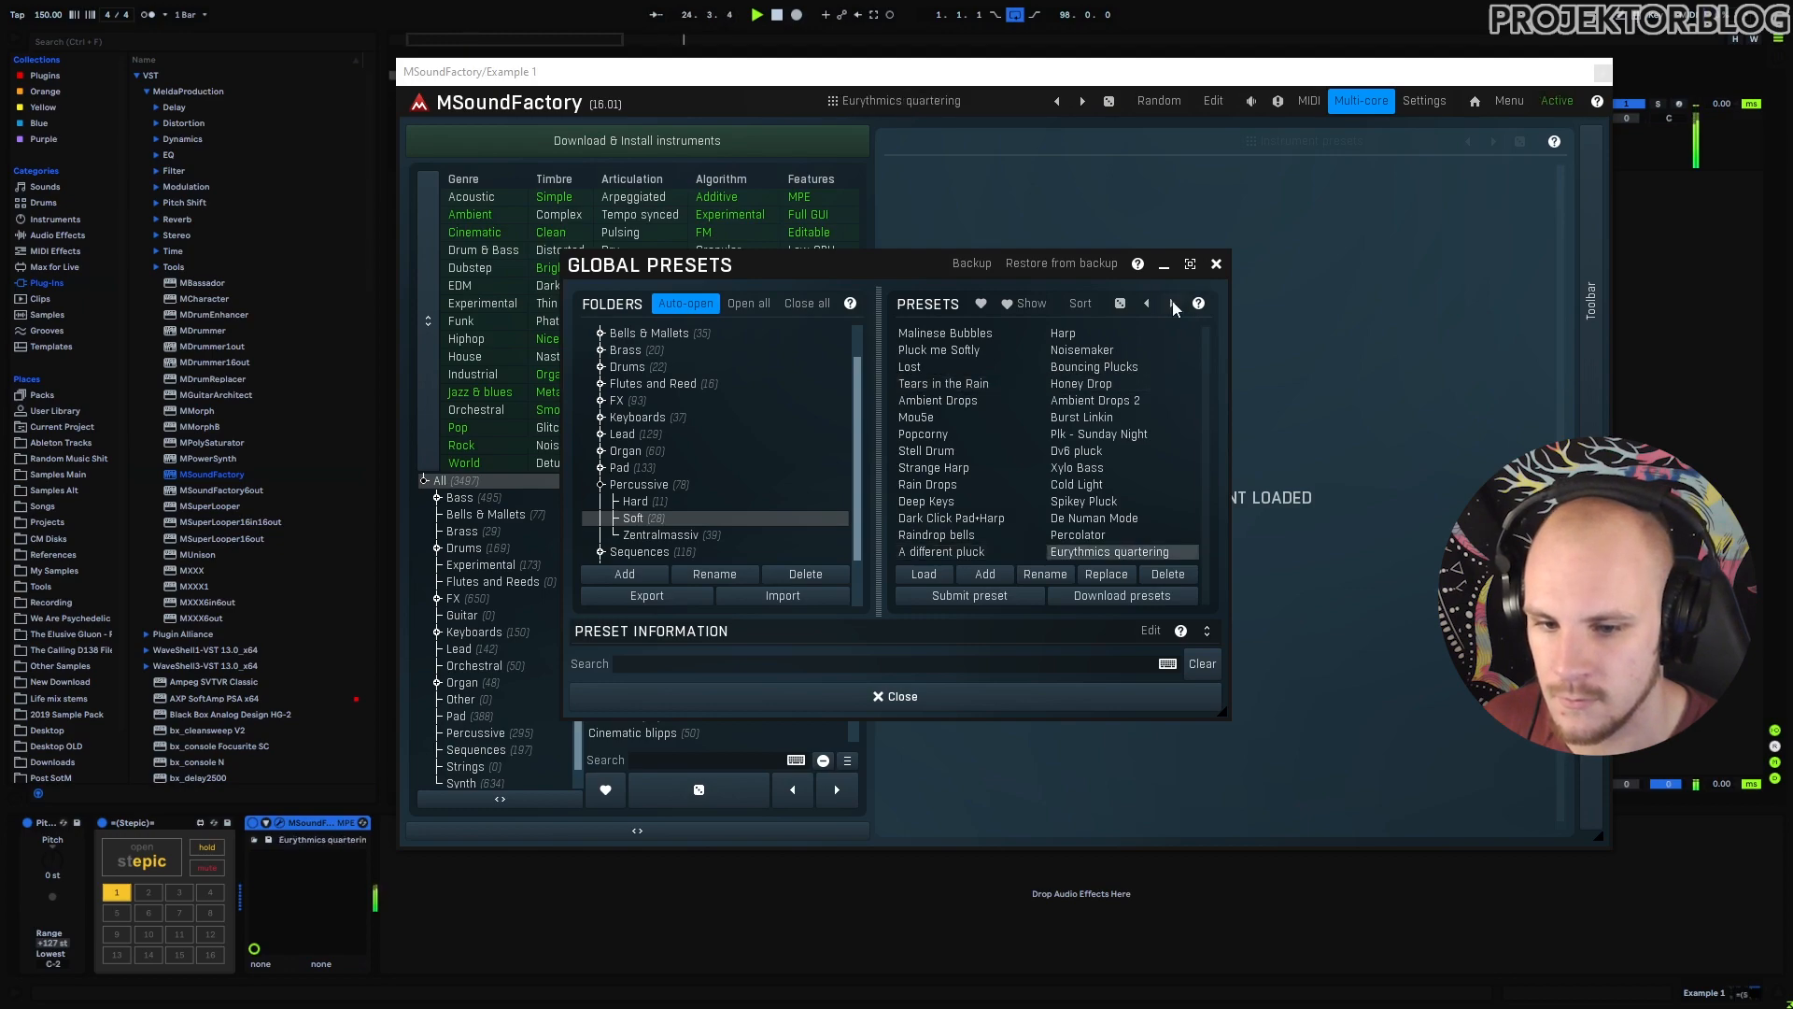
click(1173, 305)
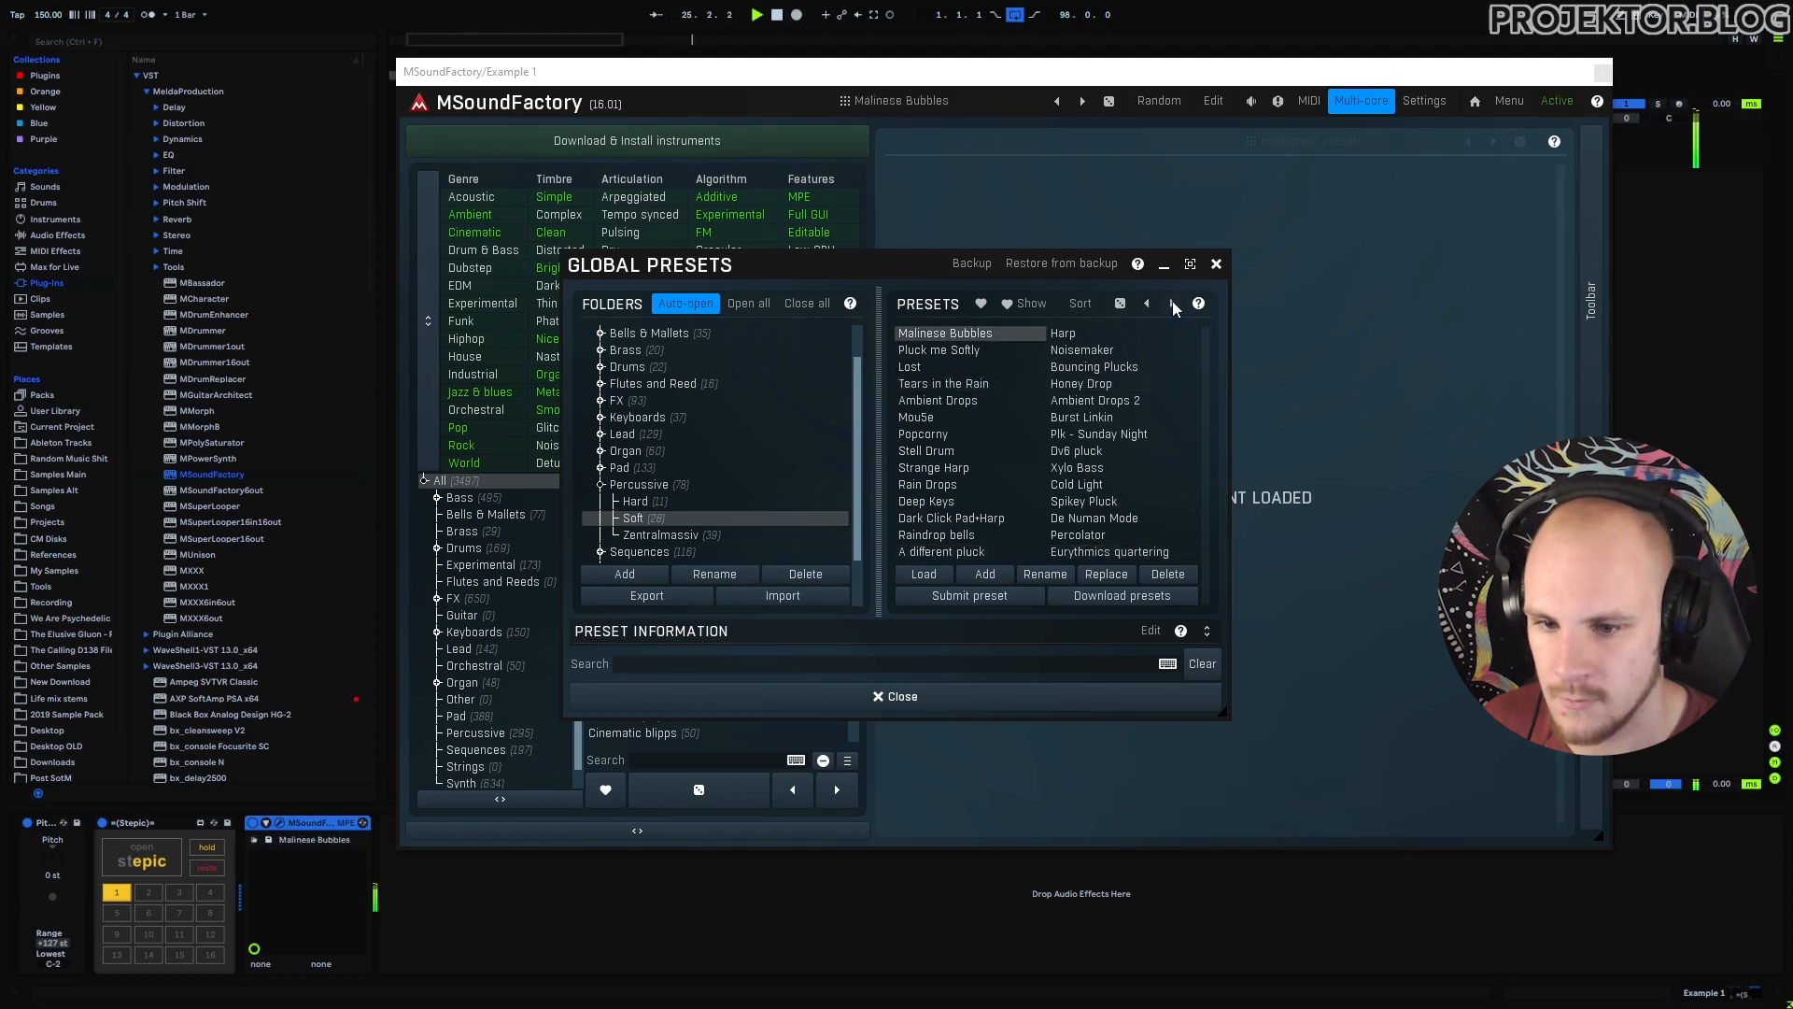
Load the Dv6 pluck preset, replay it, and close the global presets window.
click(1095, 454)
double_click(1096, 455)
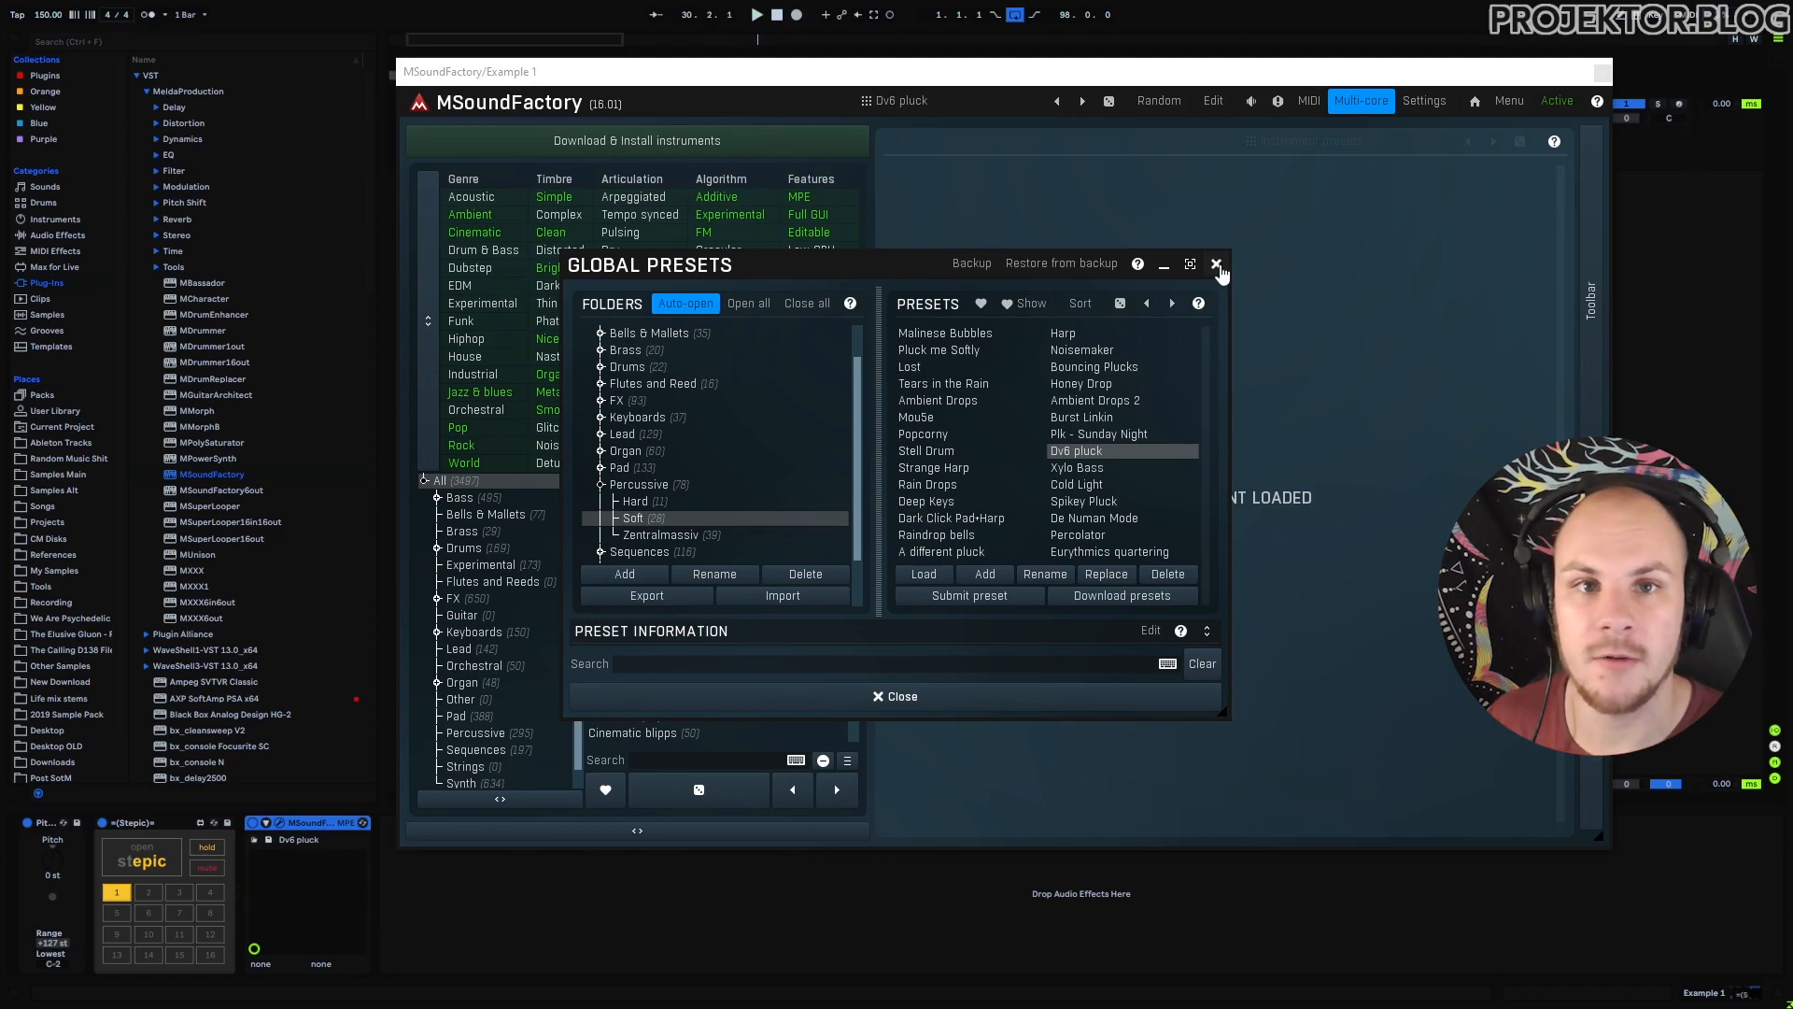
key(space)
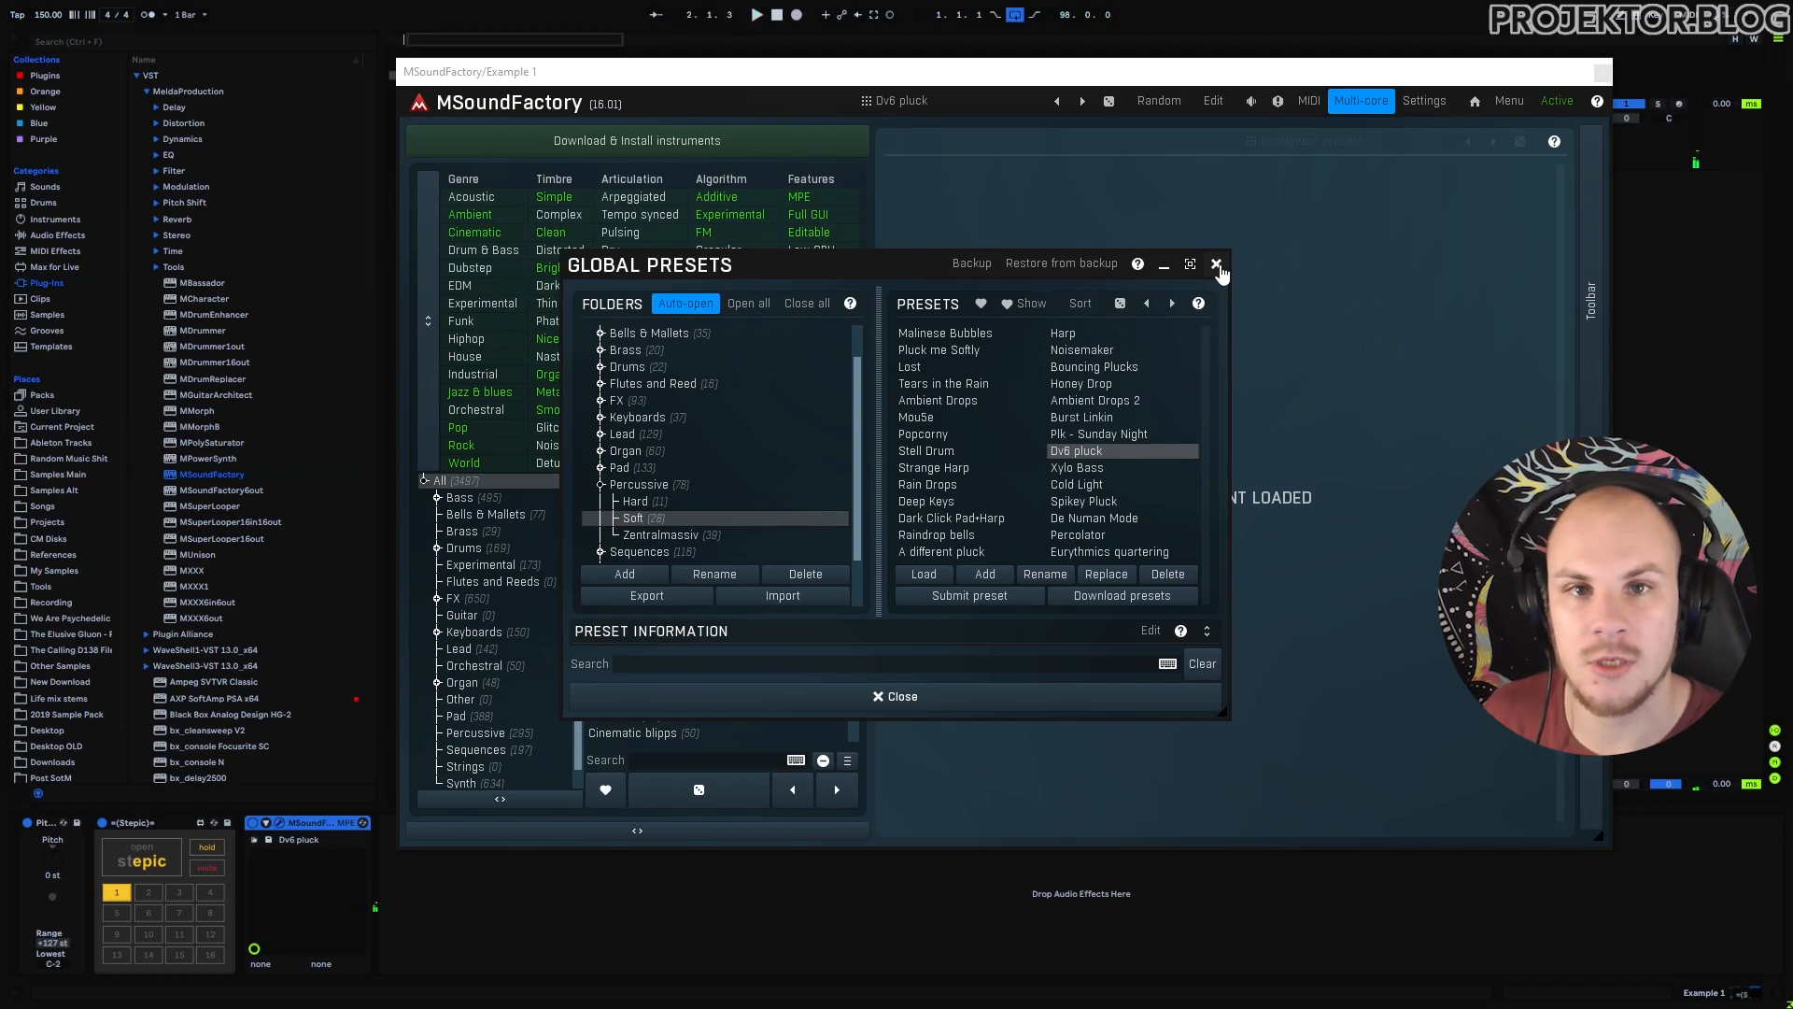
click(1216, 265)
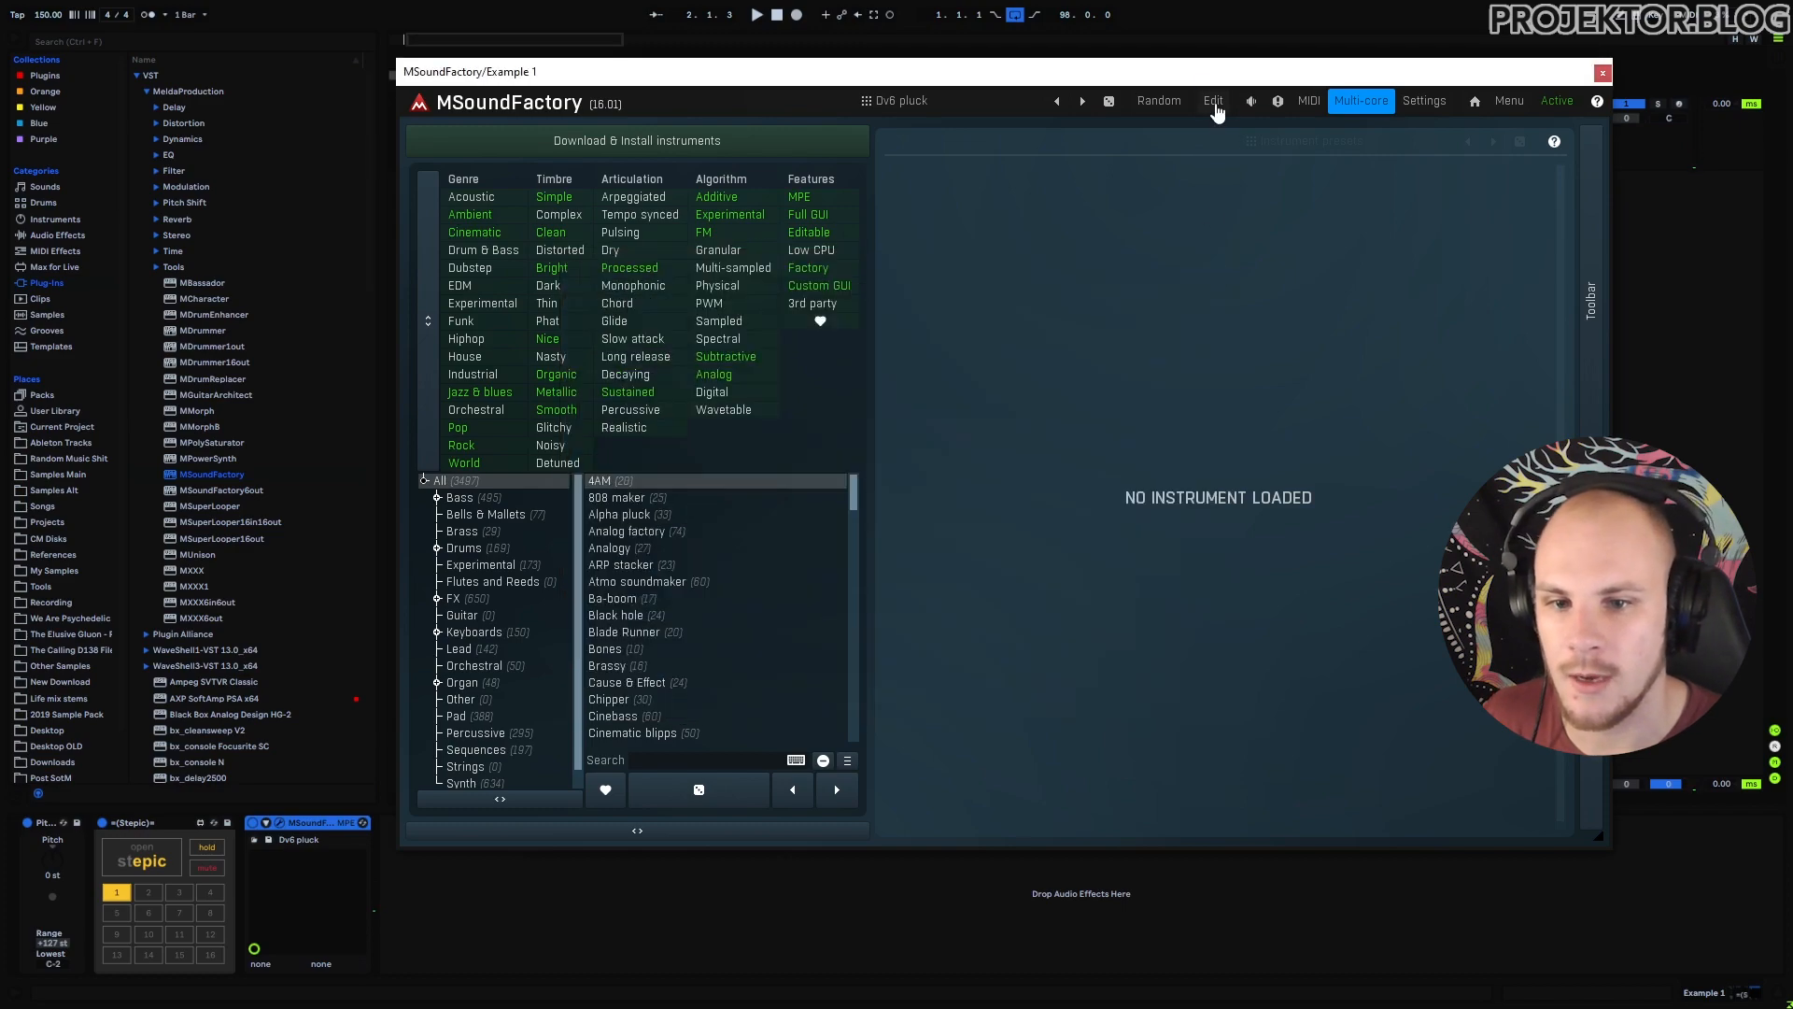
In MSoundFactory's FX editor, set Reverb 1 dry/wet to 0%, then close the plugin window.
click(1214, 103)
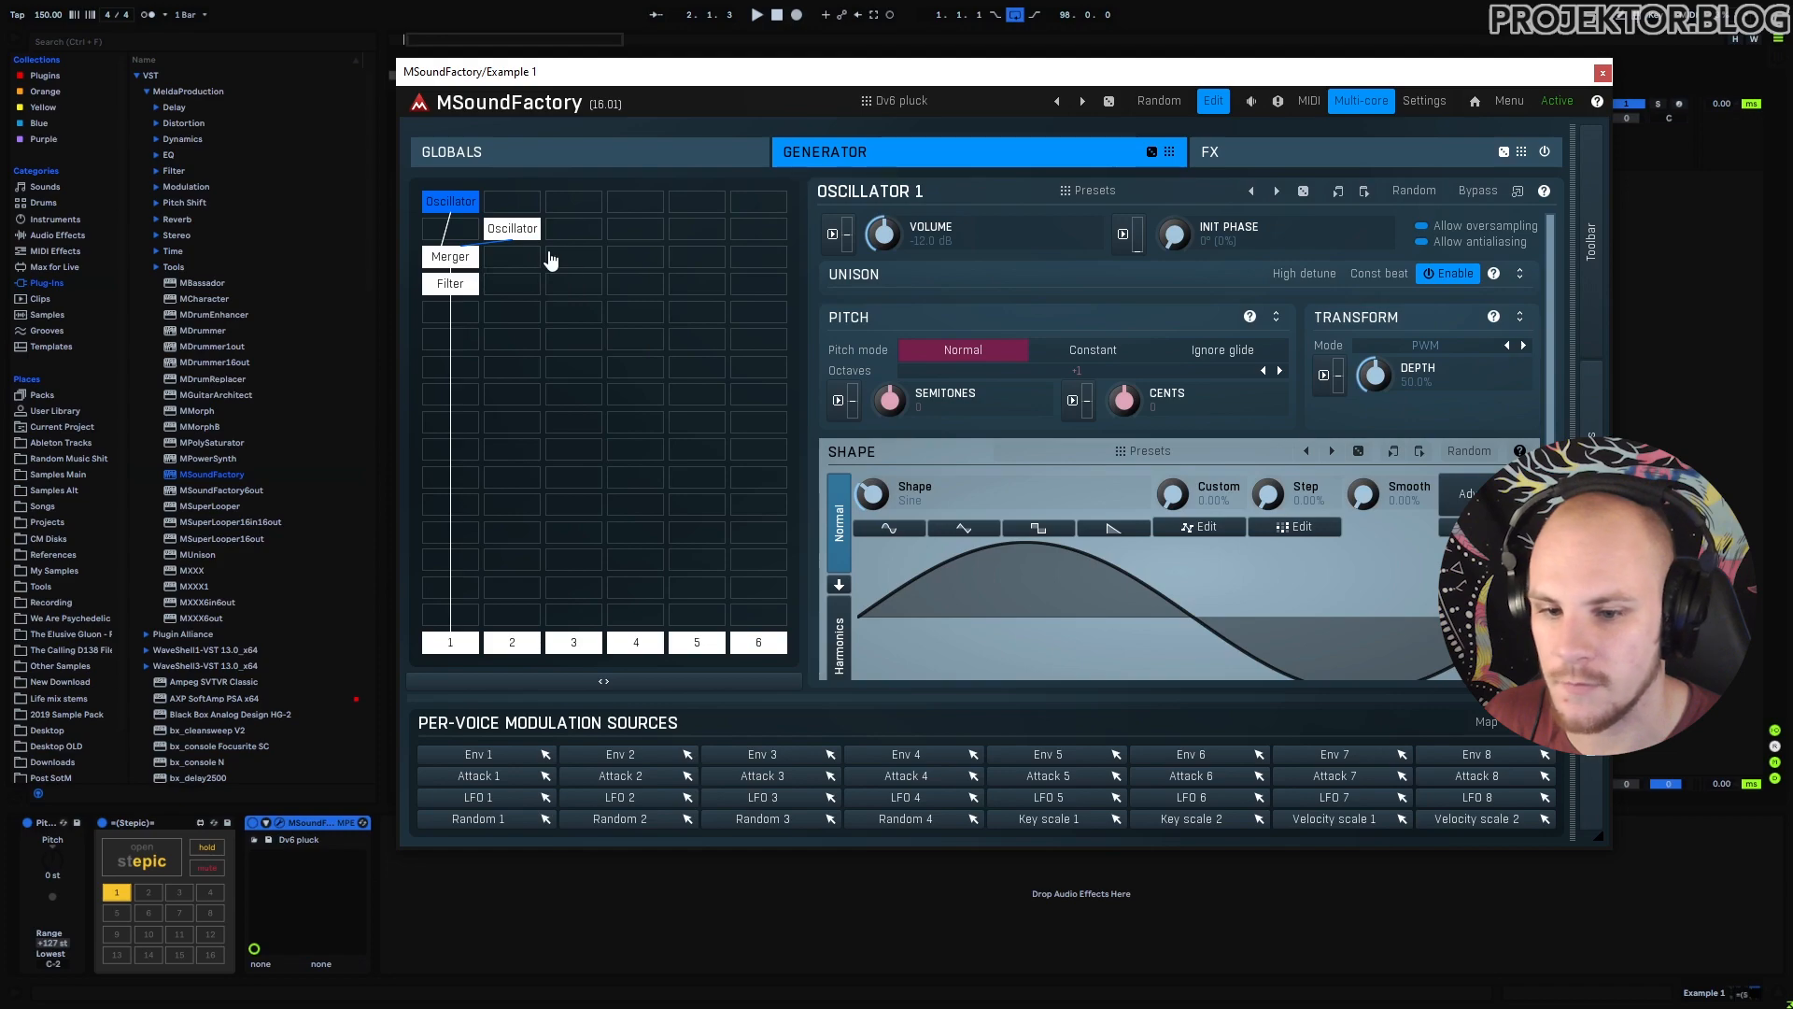
click(1214, 154)
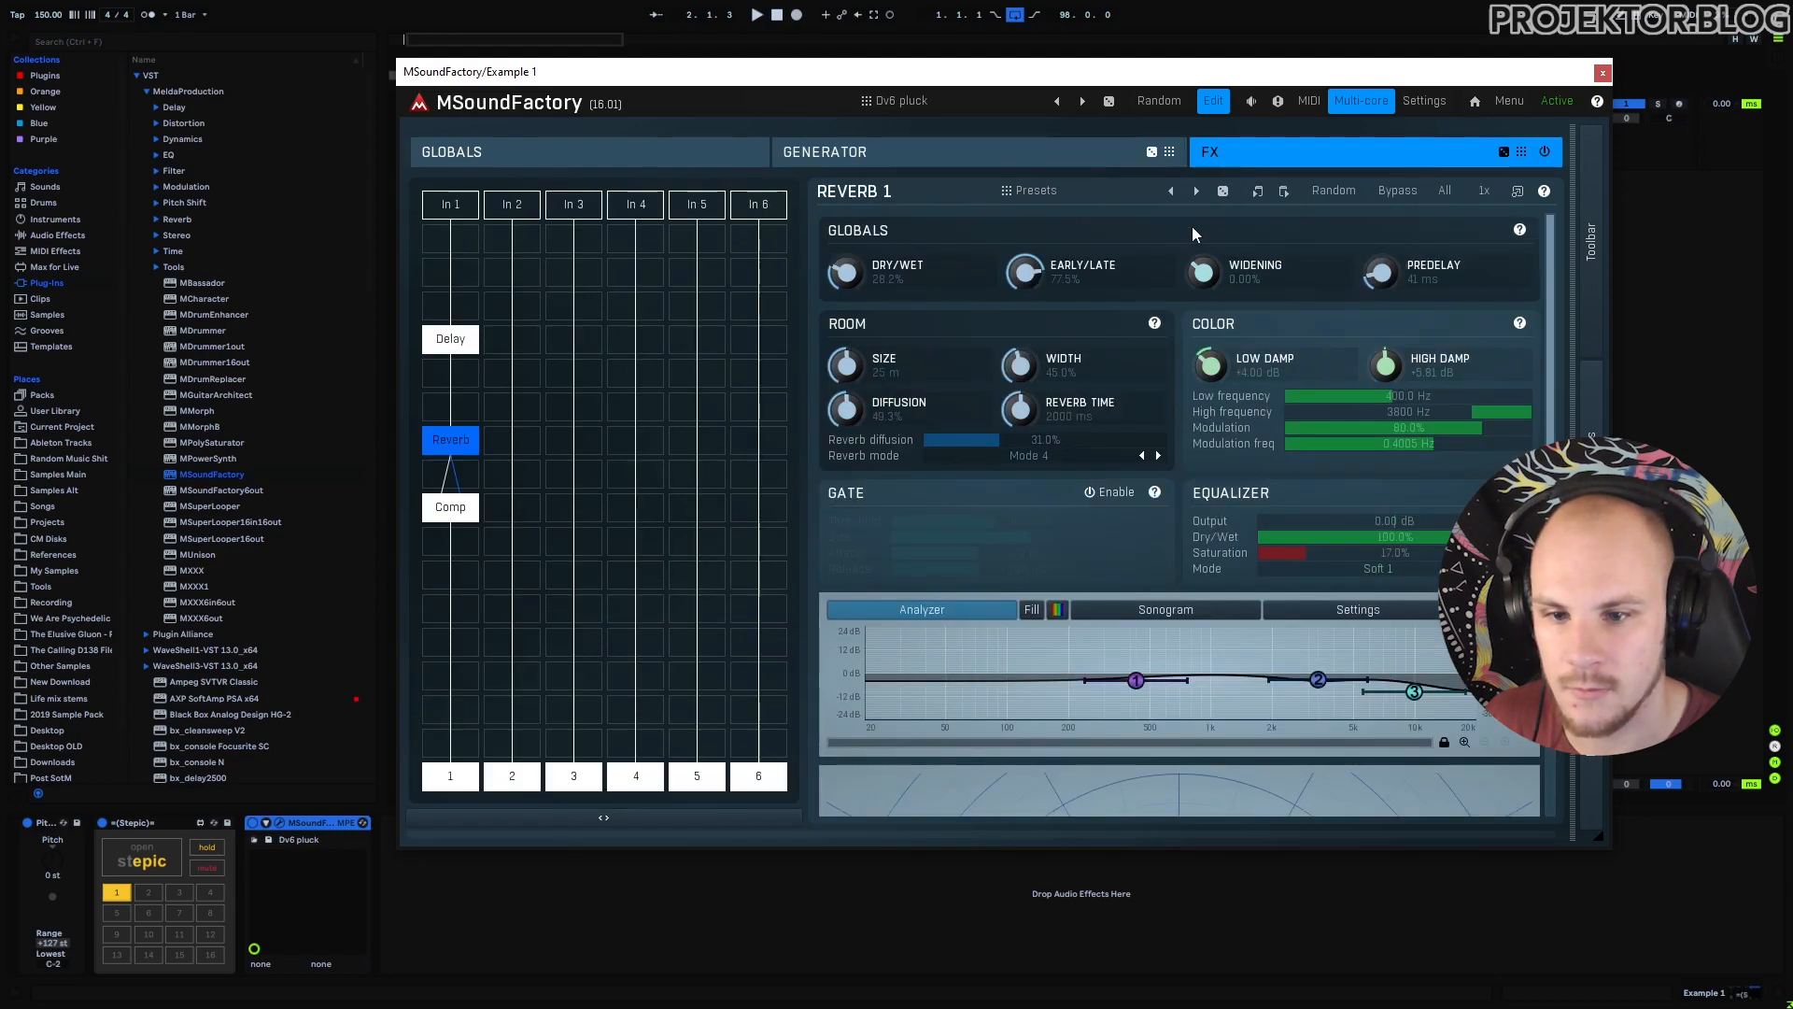
key(space)
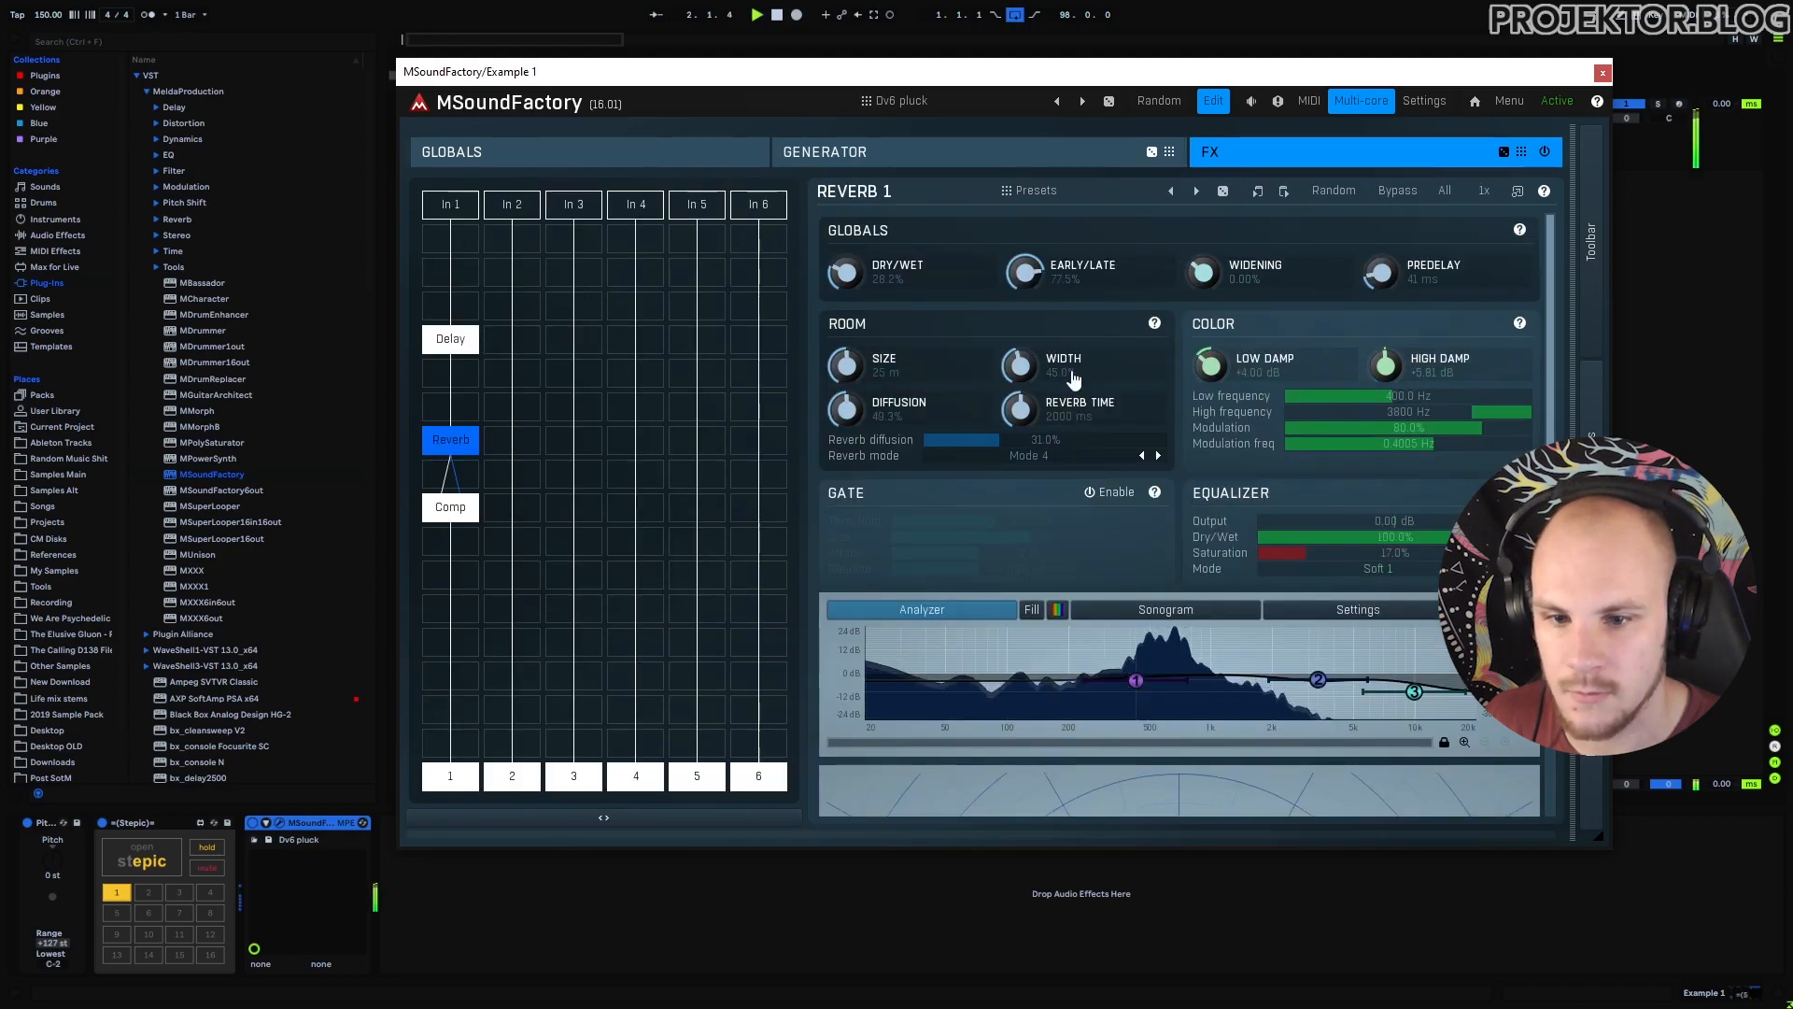
drag(919, 284, 919, 359)
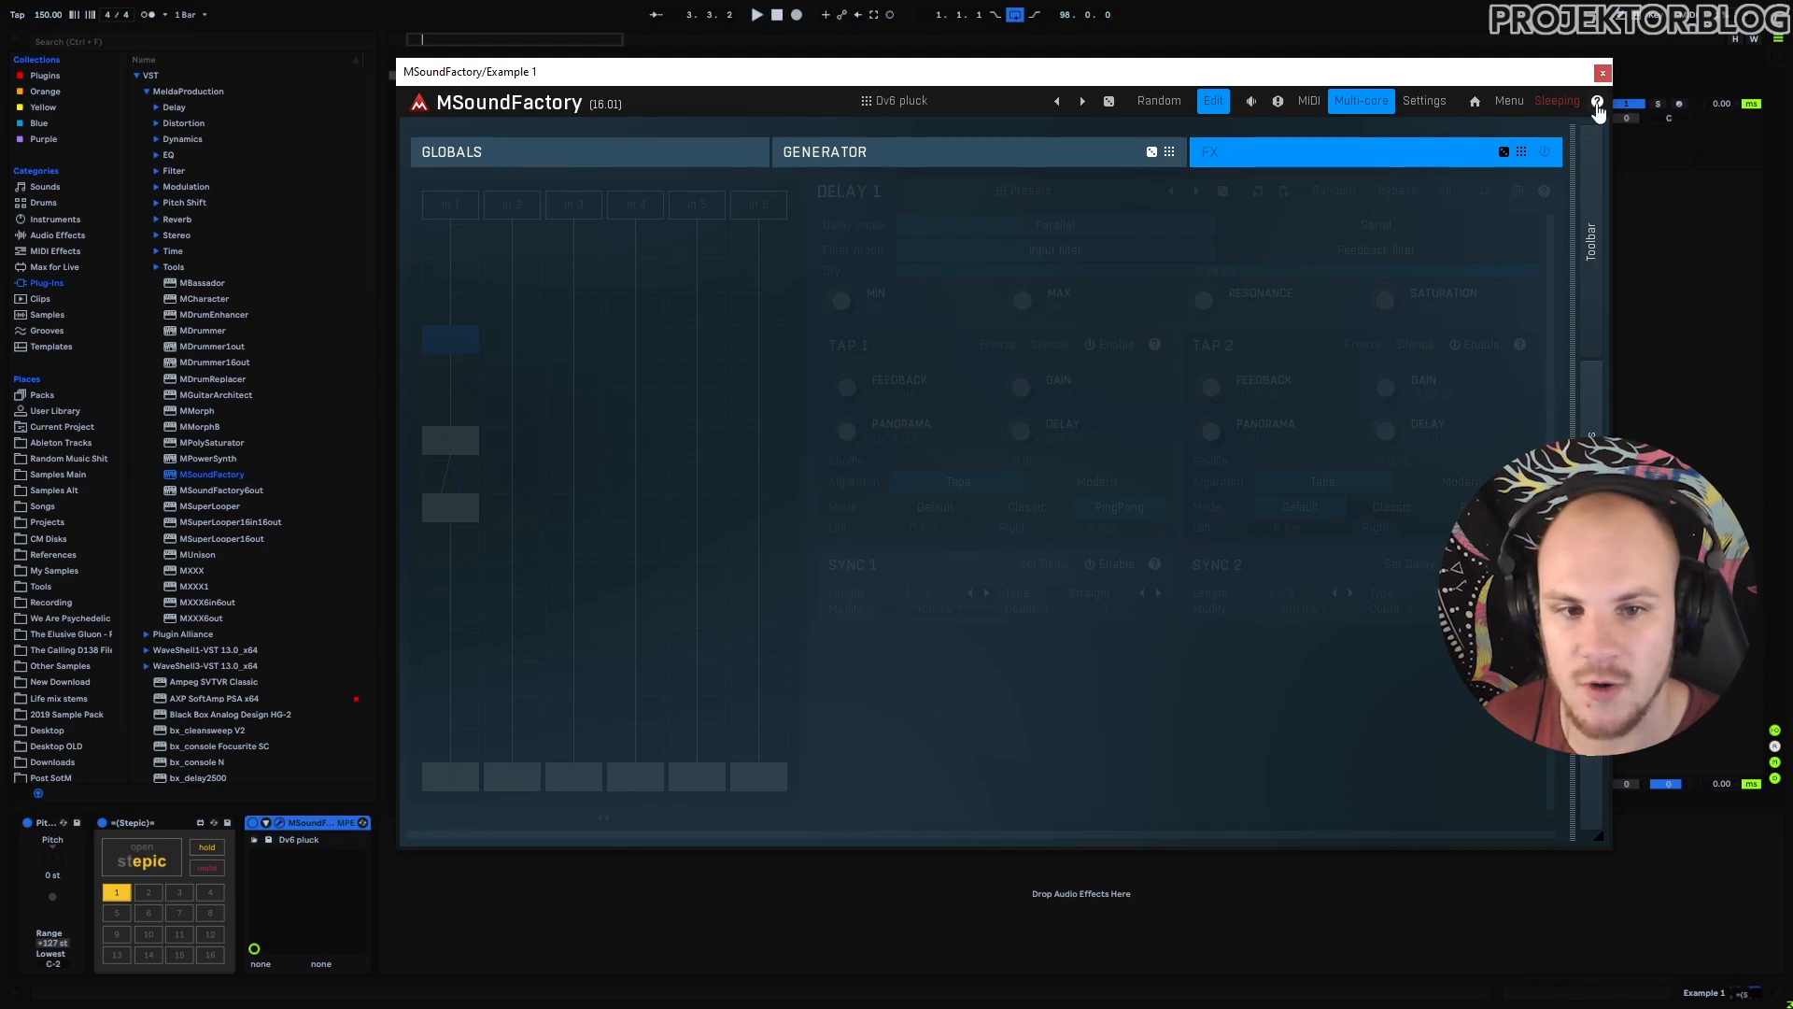
click(1601, 73)
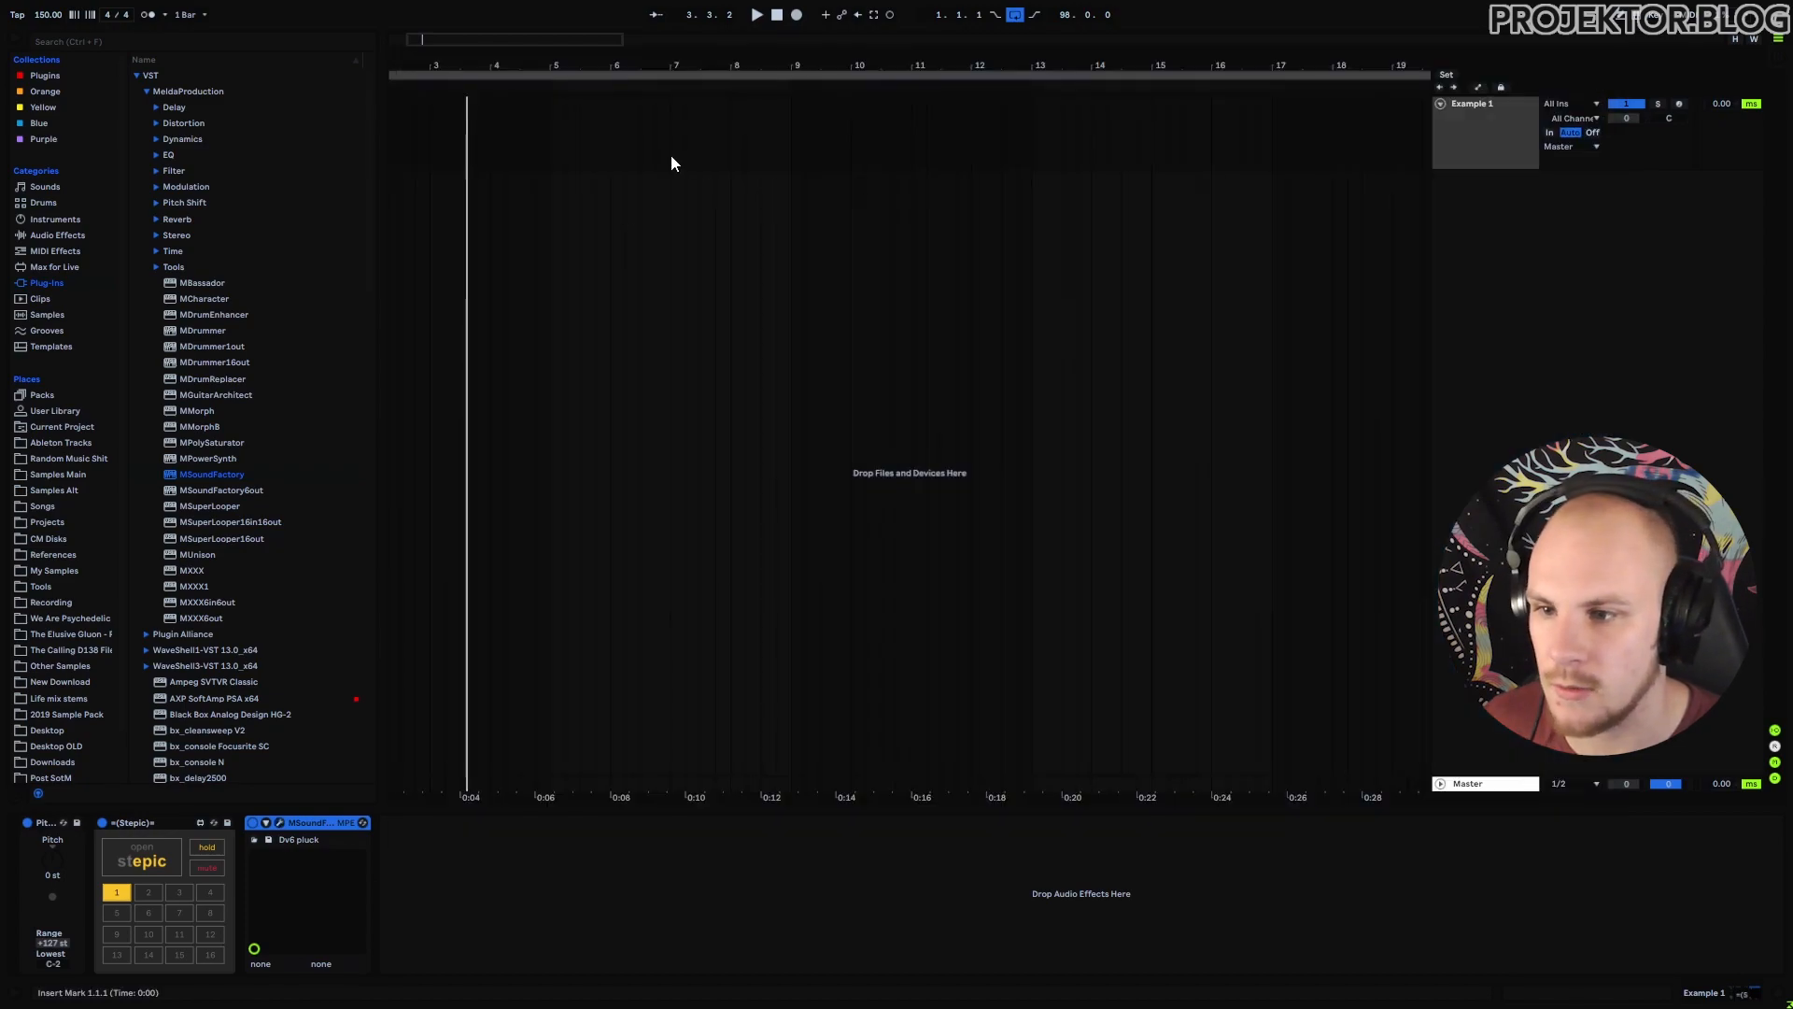
Play from bar 5 and in Stepic drop steps 1, 4, 7 to g# and raise step 6 to d#.
click(555, 129)
key(space)
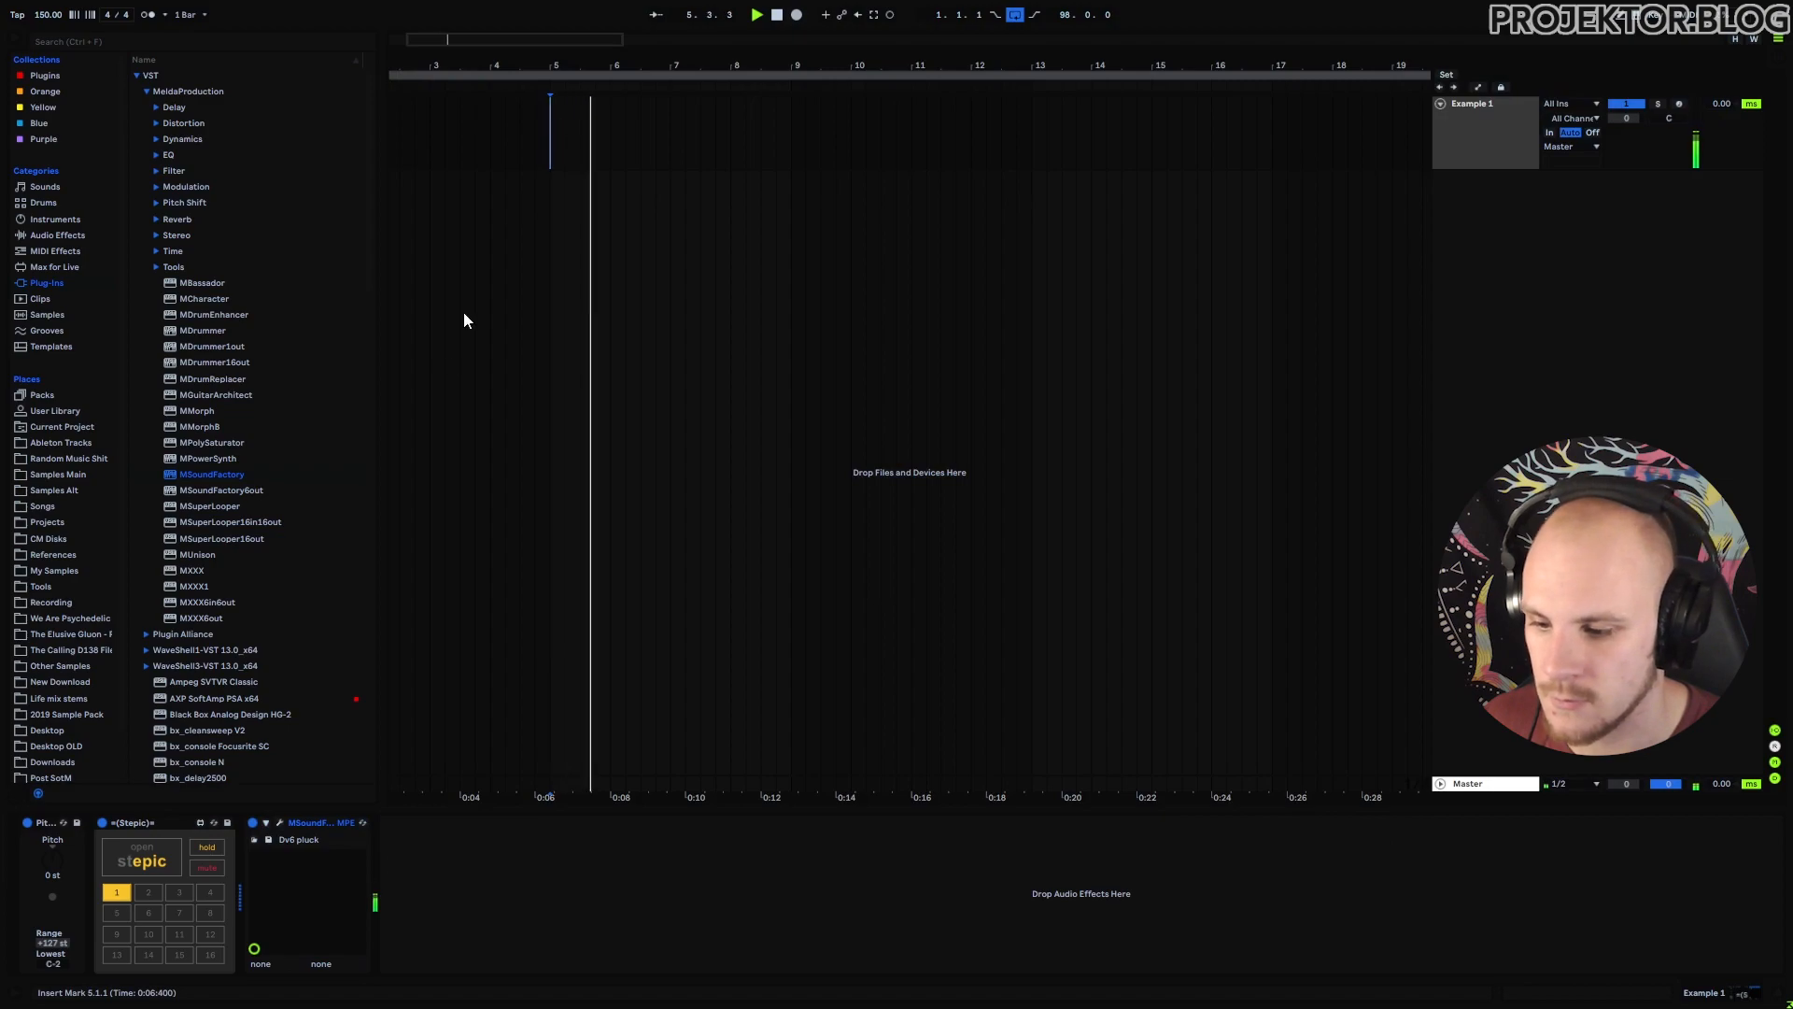
click(154, 851)
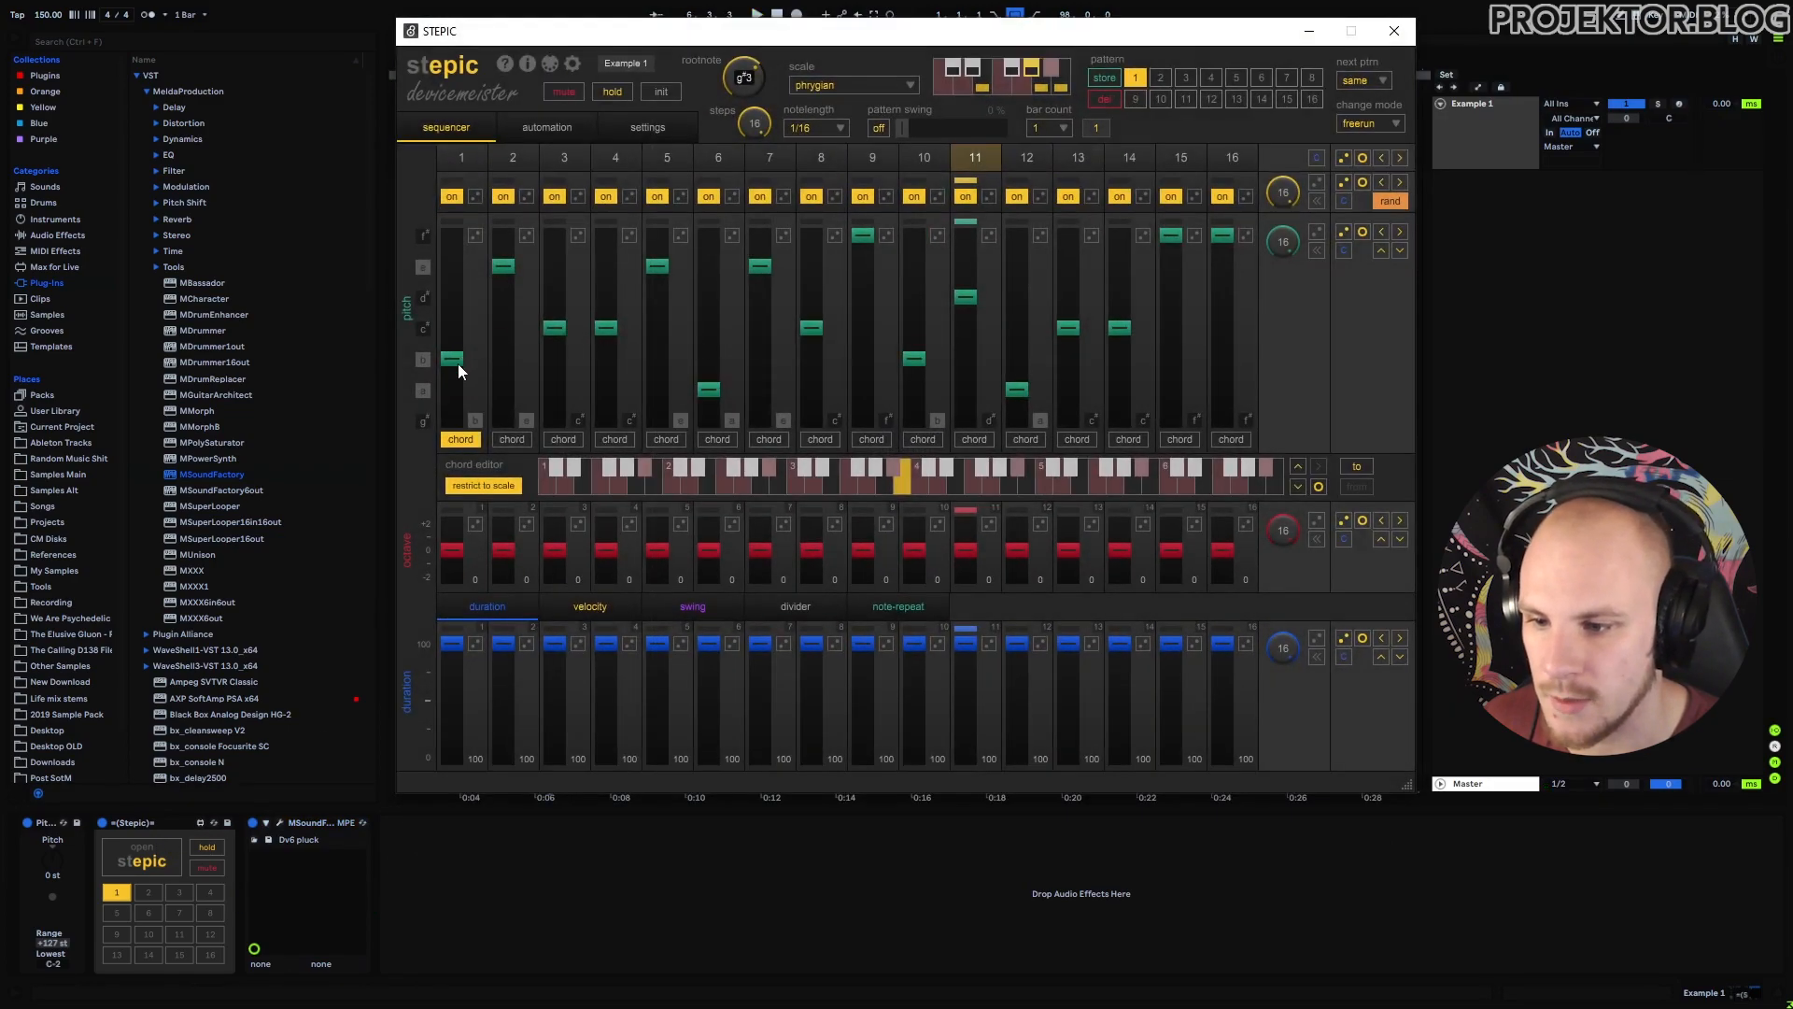
drag(457, 364, 456, 431)
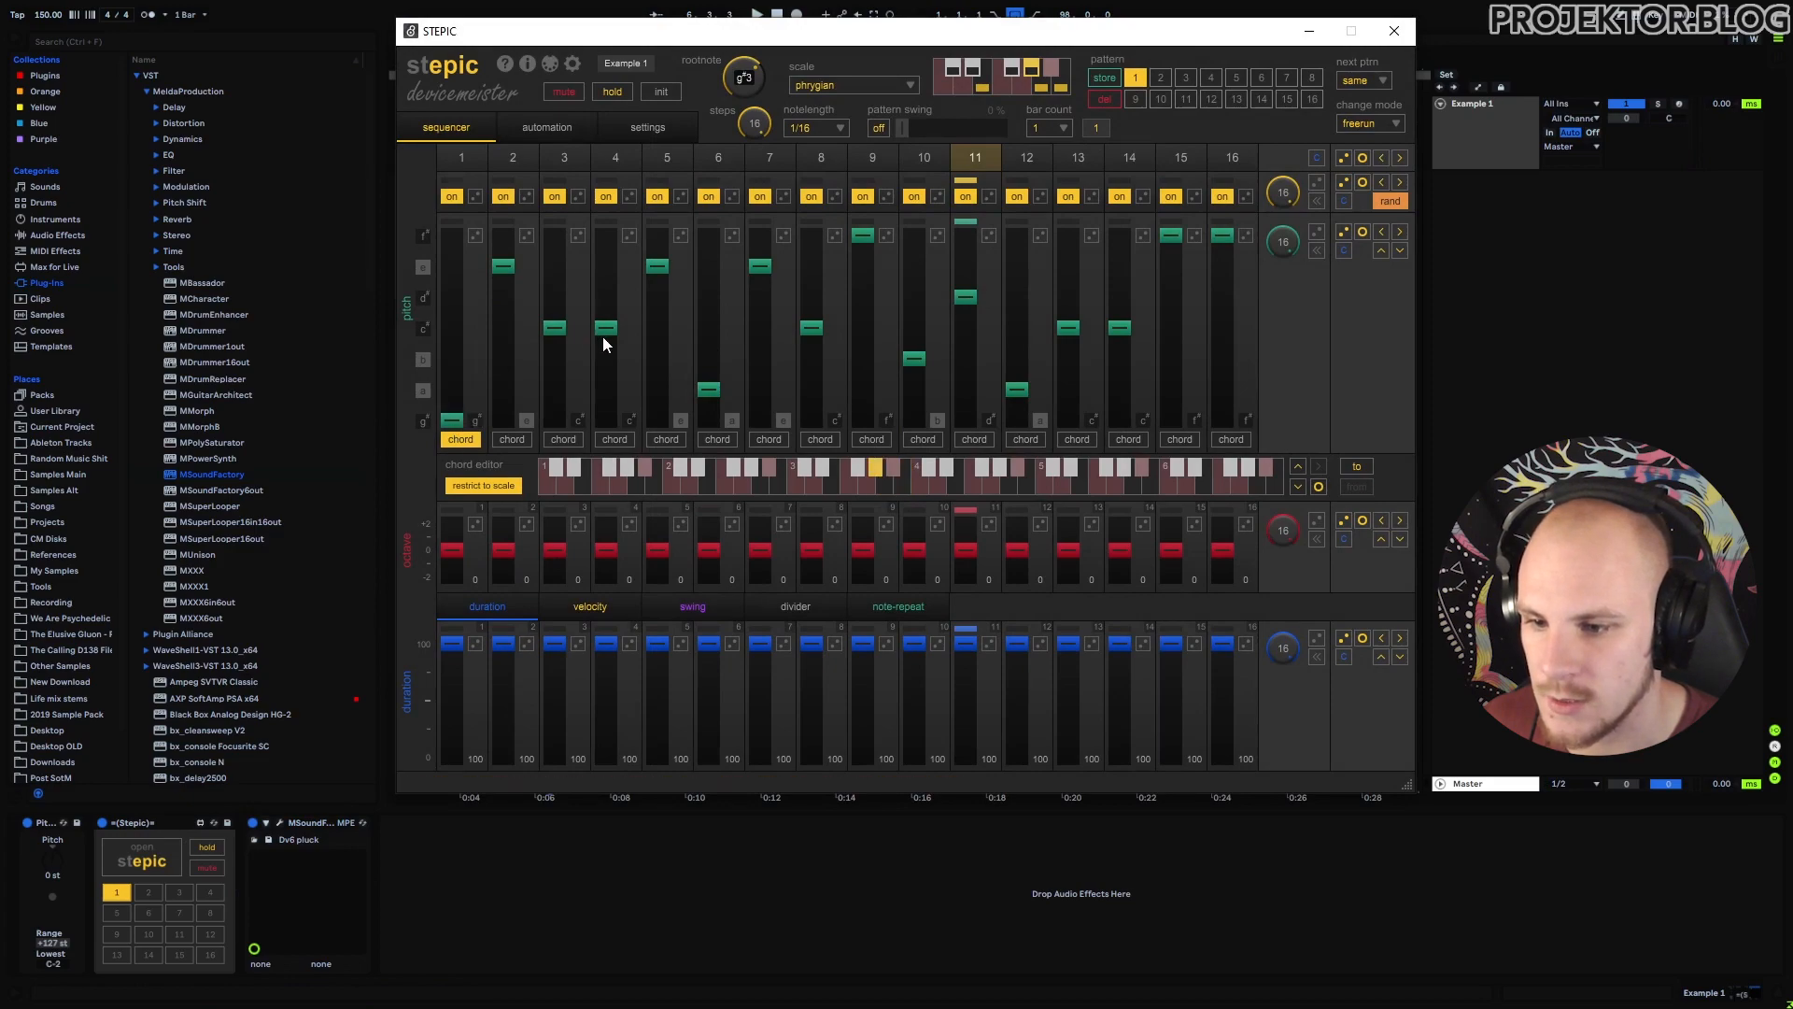
drag(603, 338, 602, 422)
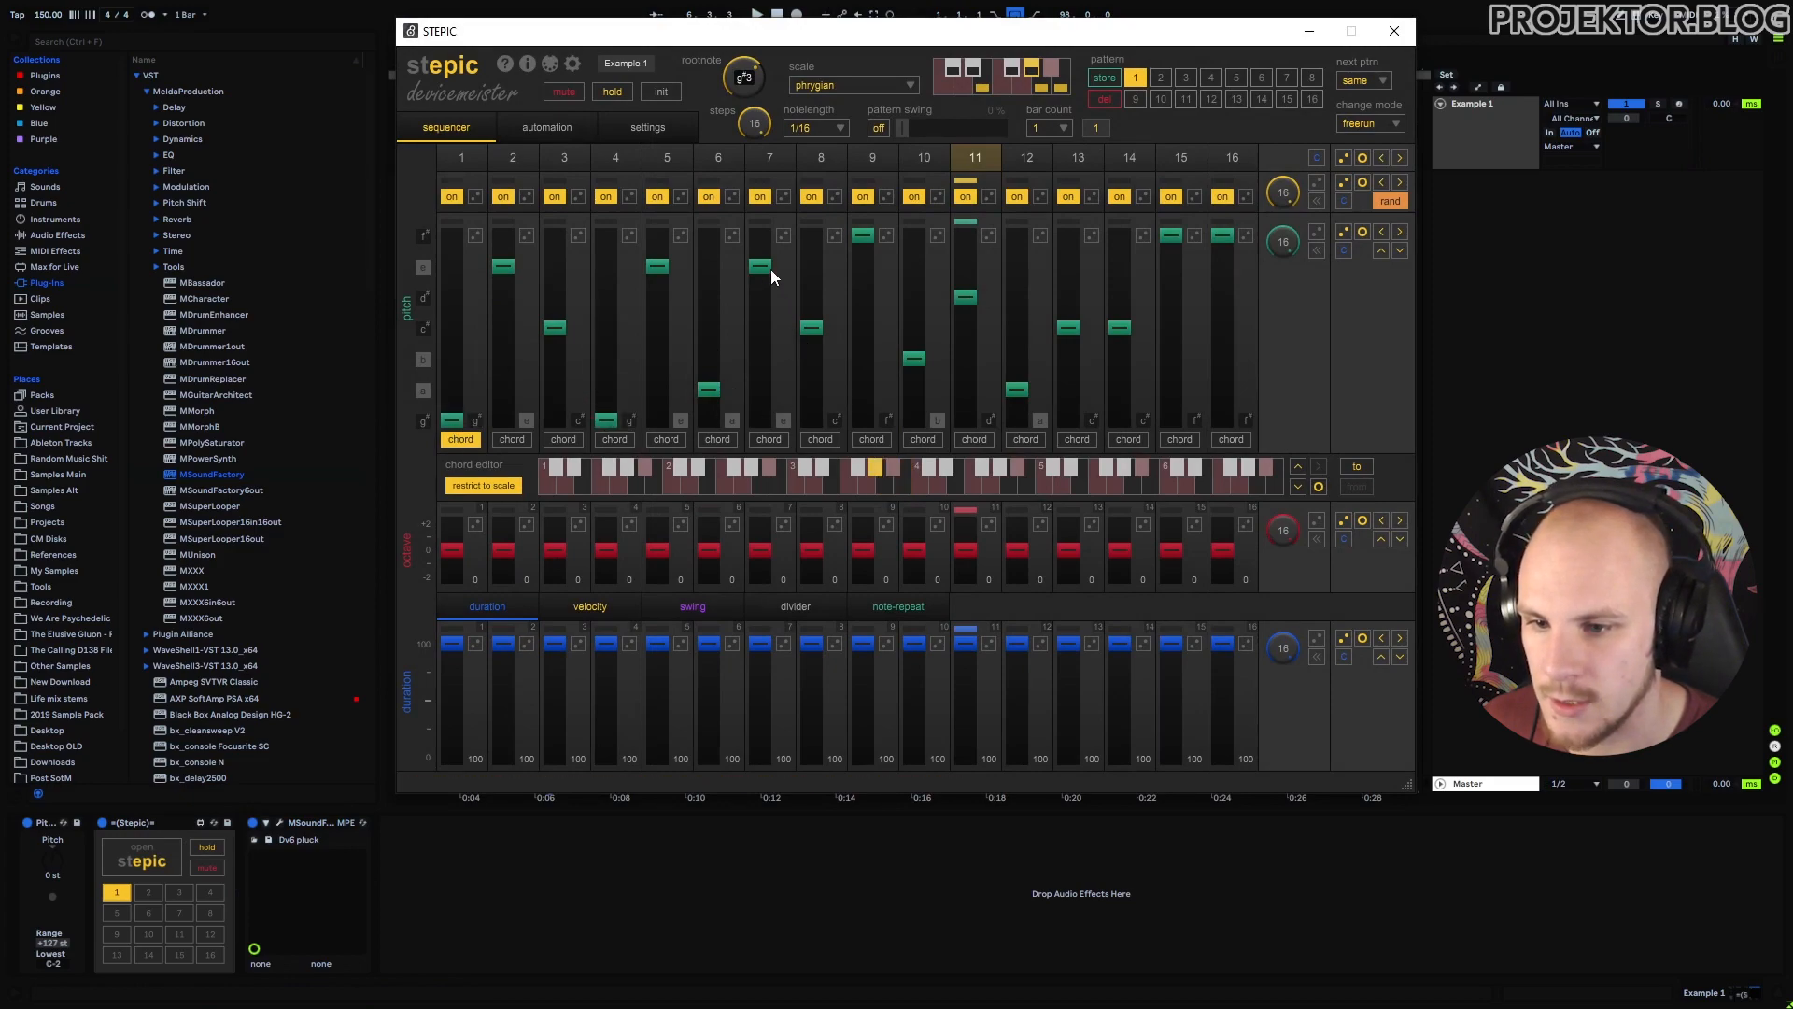
drag(761, 268, 711, 329)
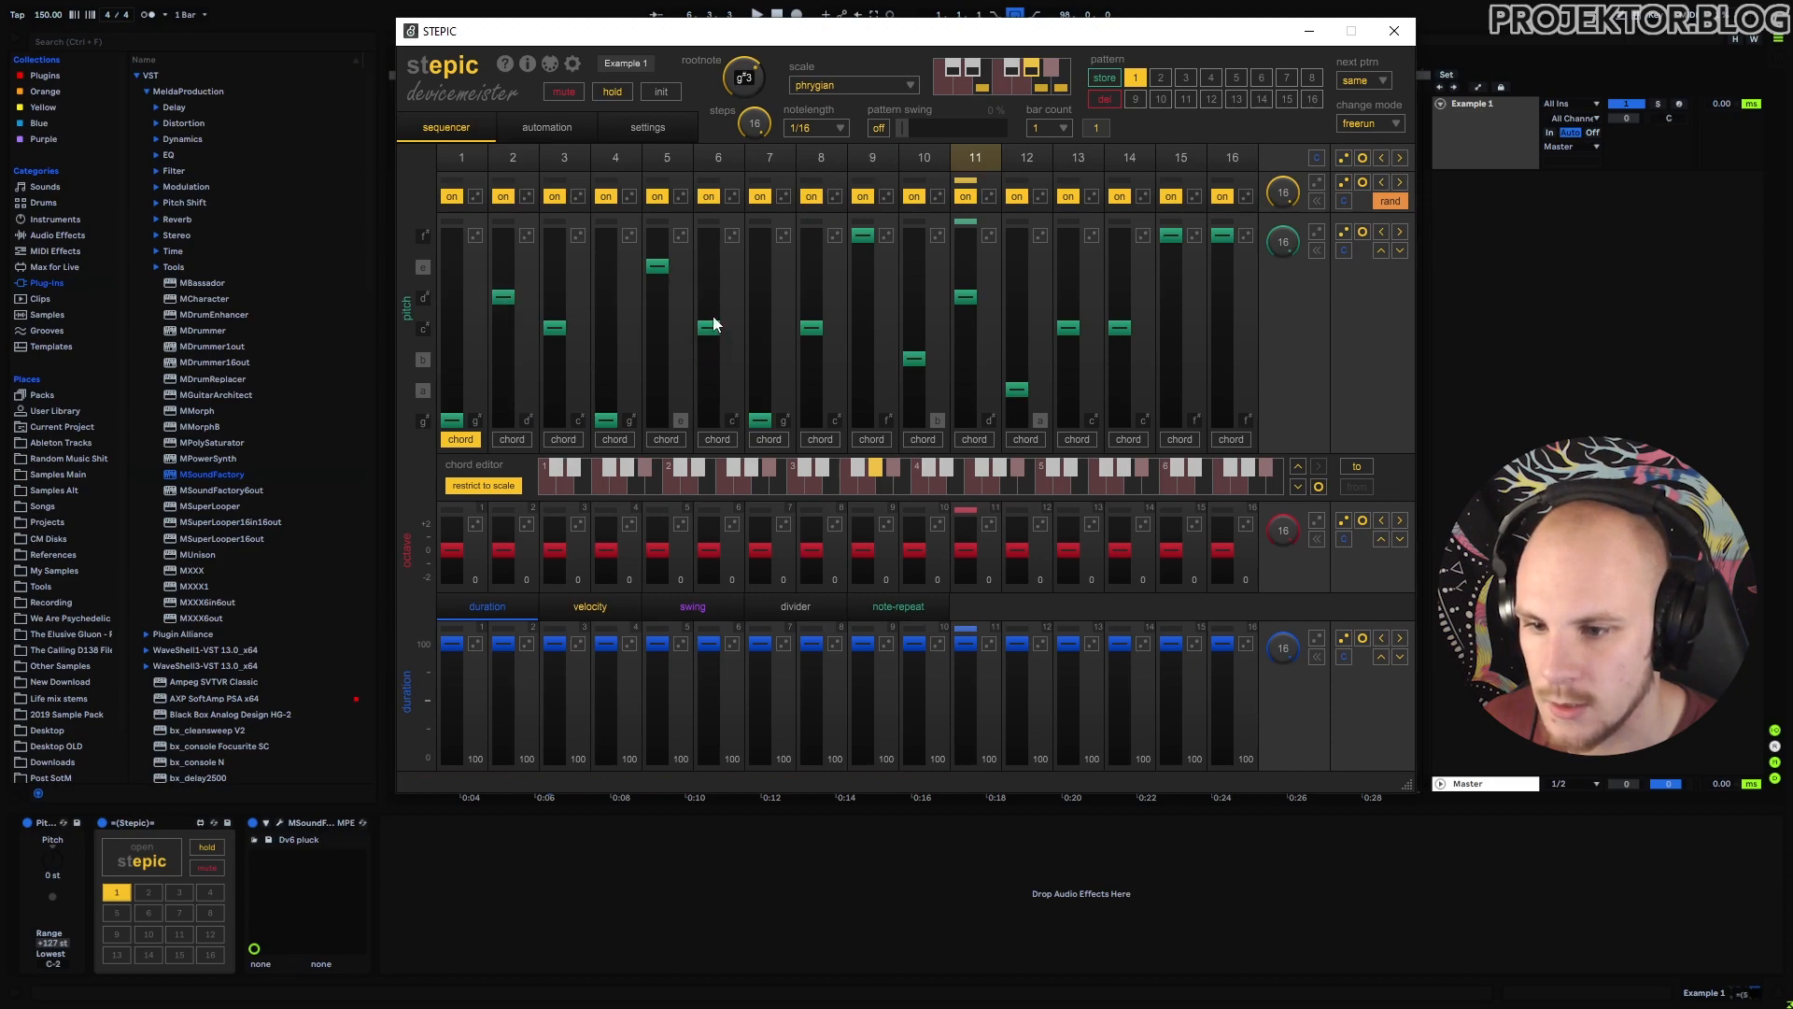
drag(714, 324, 651, 267)
Raise step 10 to f#, drop step 15 lowest, raise step 13, replay, and close Stepic.
key(space)
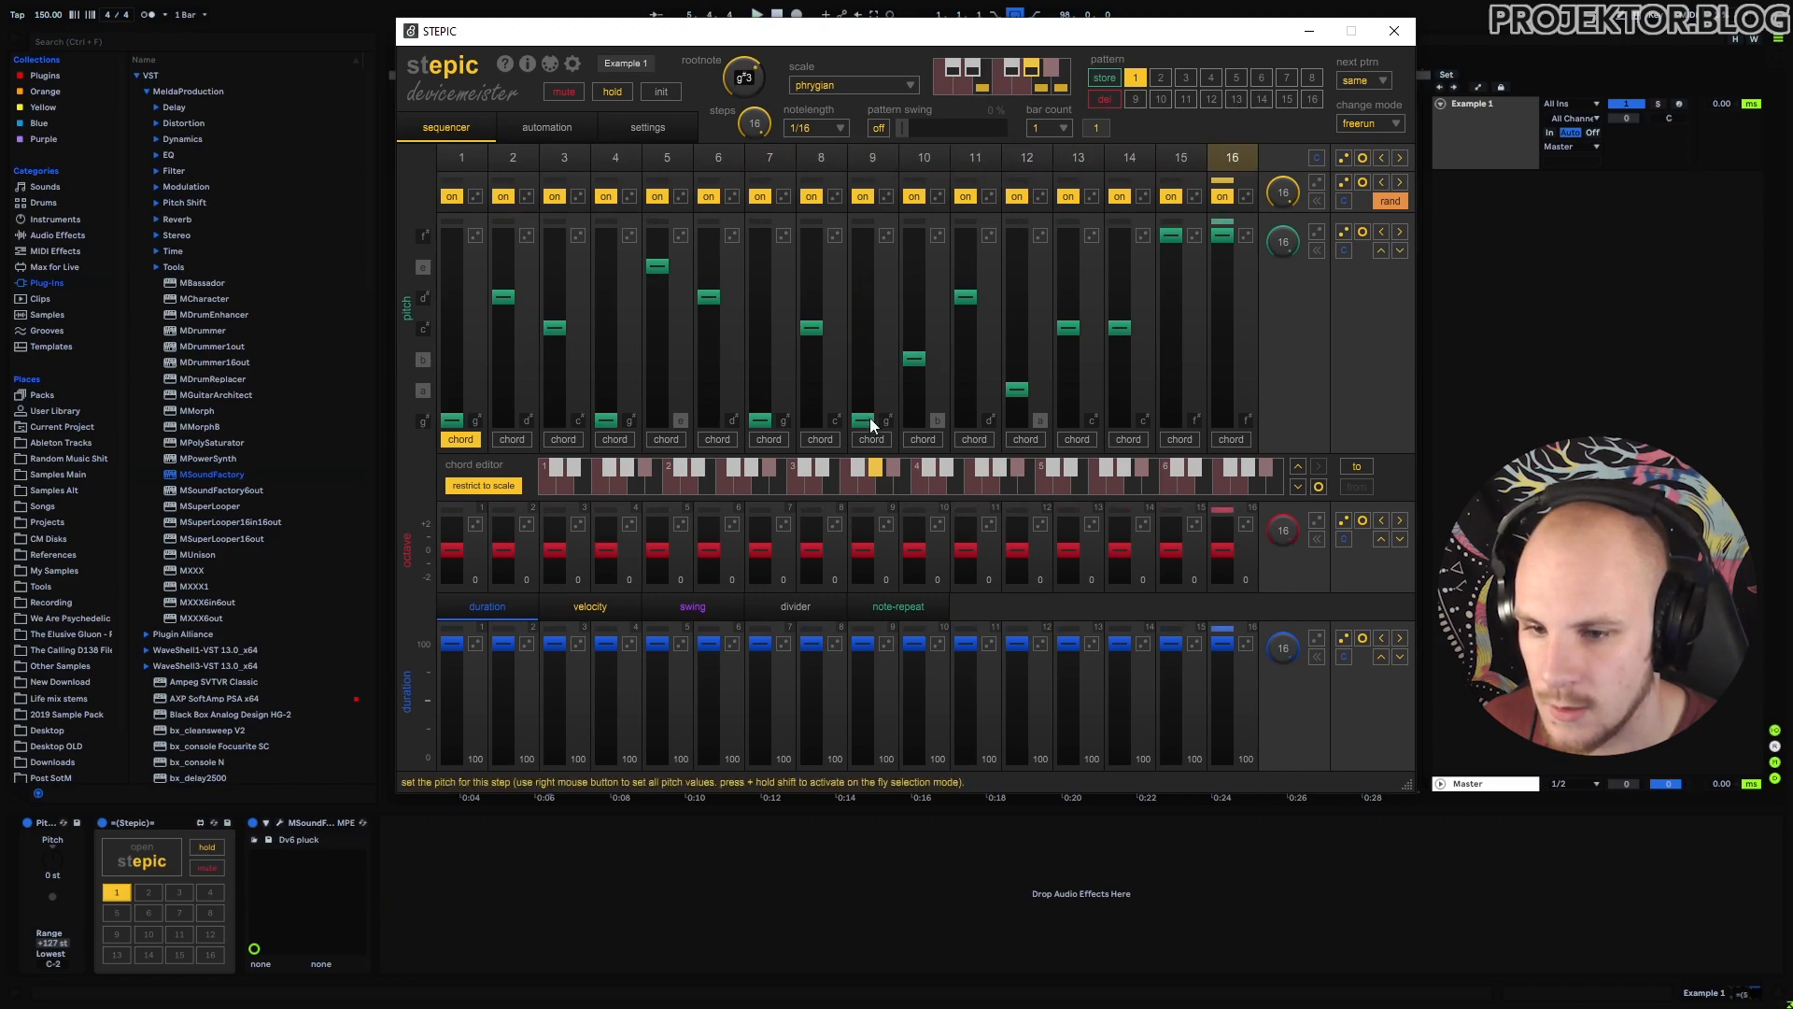
drag(915, 358, 926, 250)
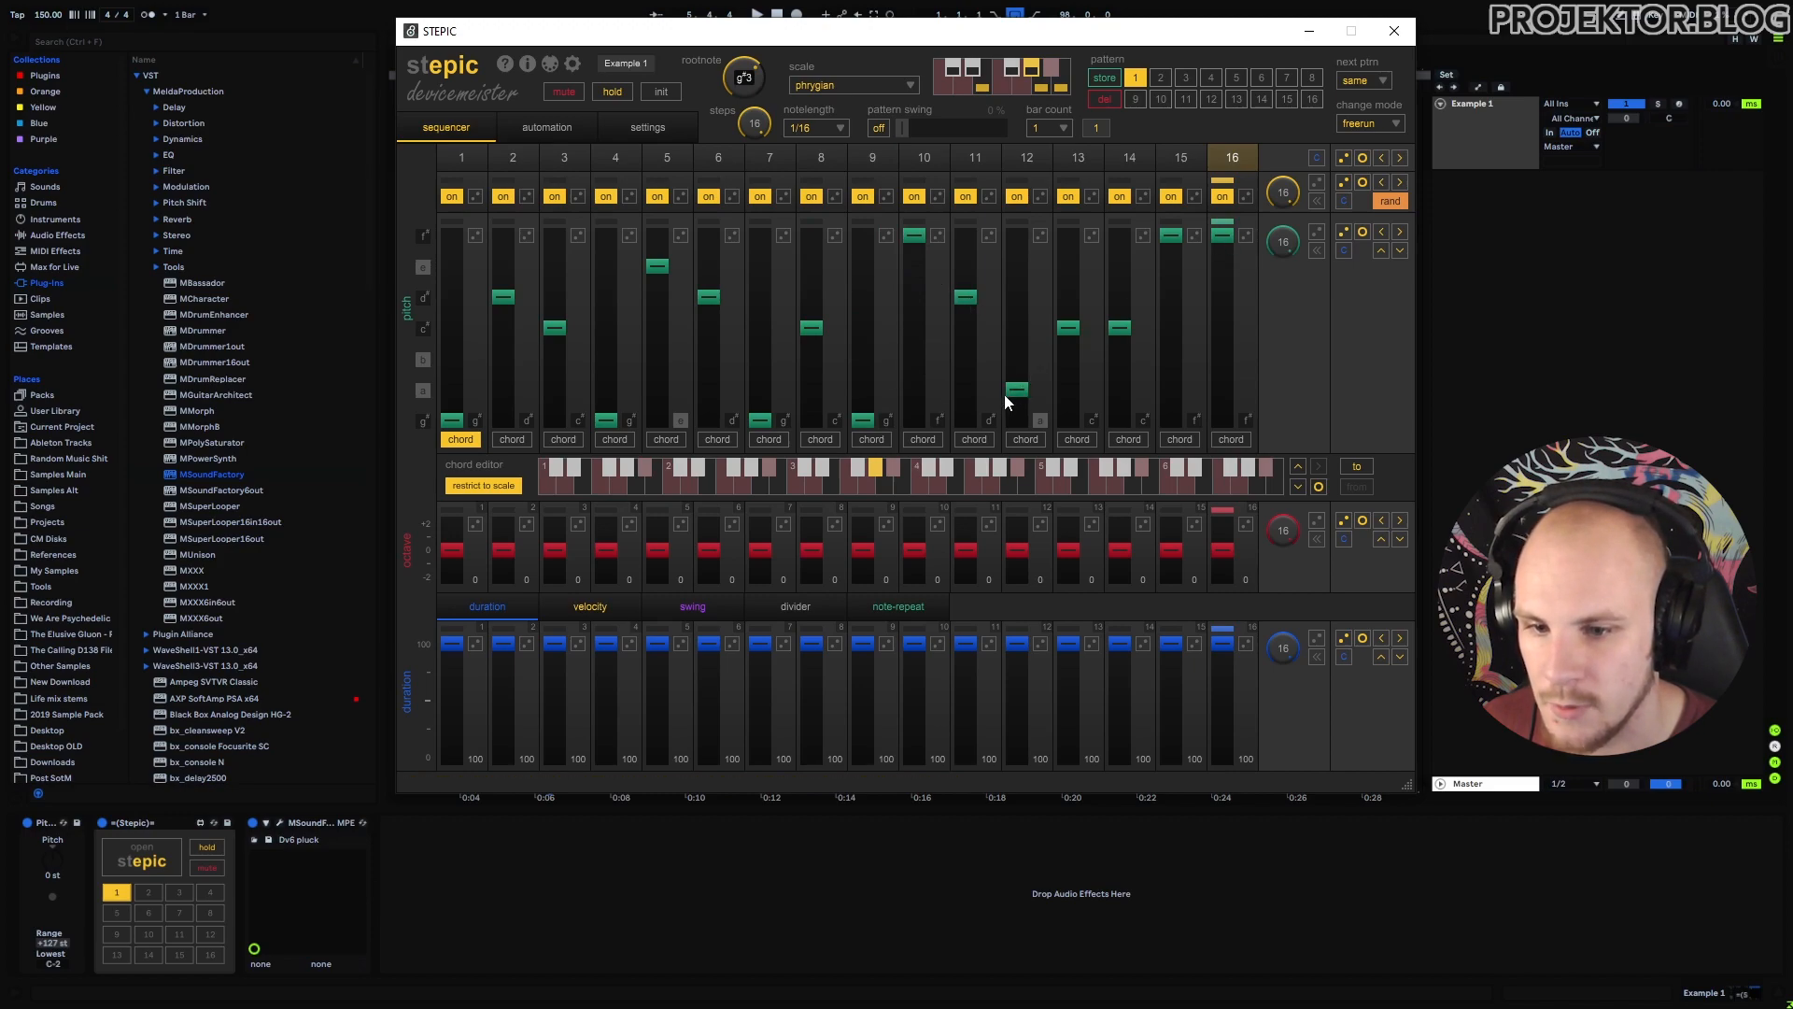
drag(1169, 237, 1171, 420)
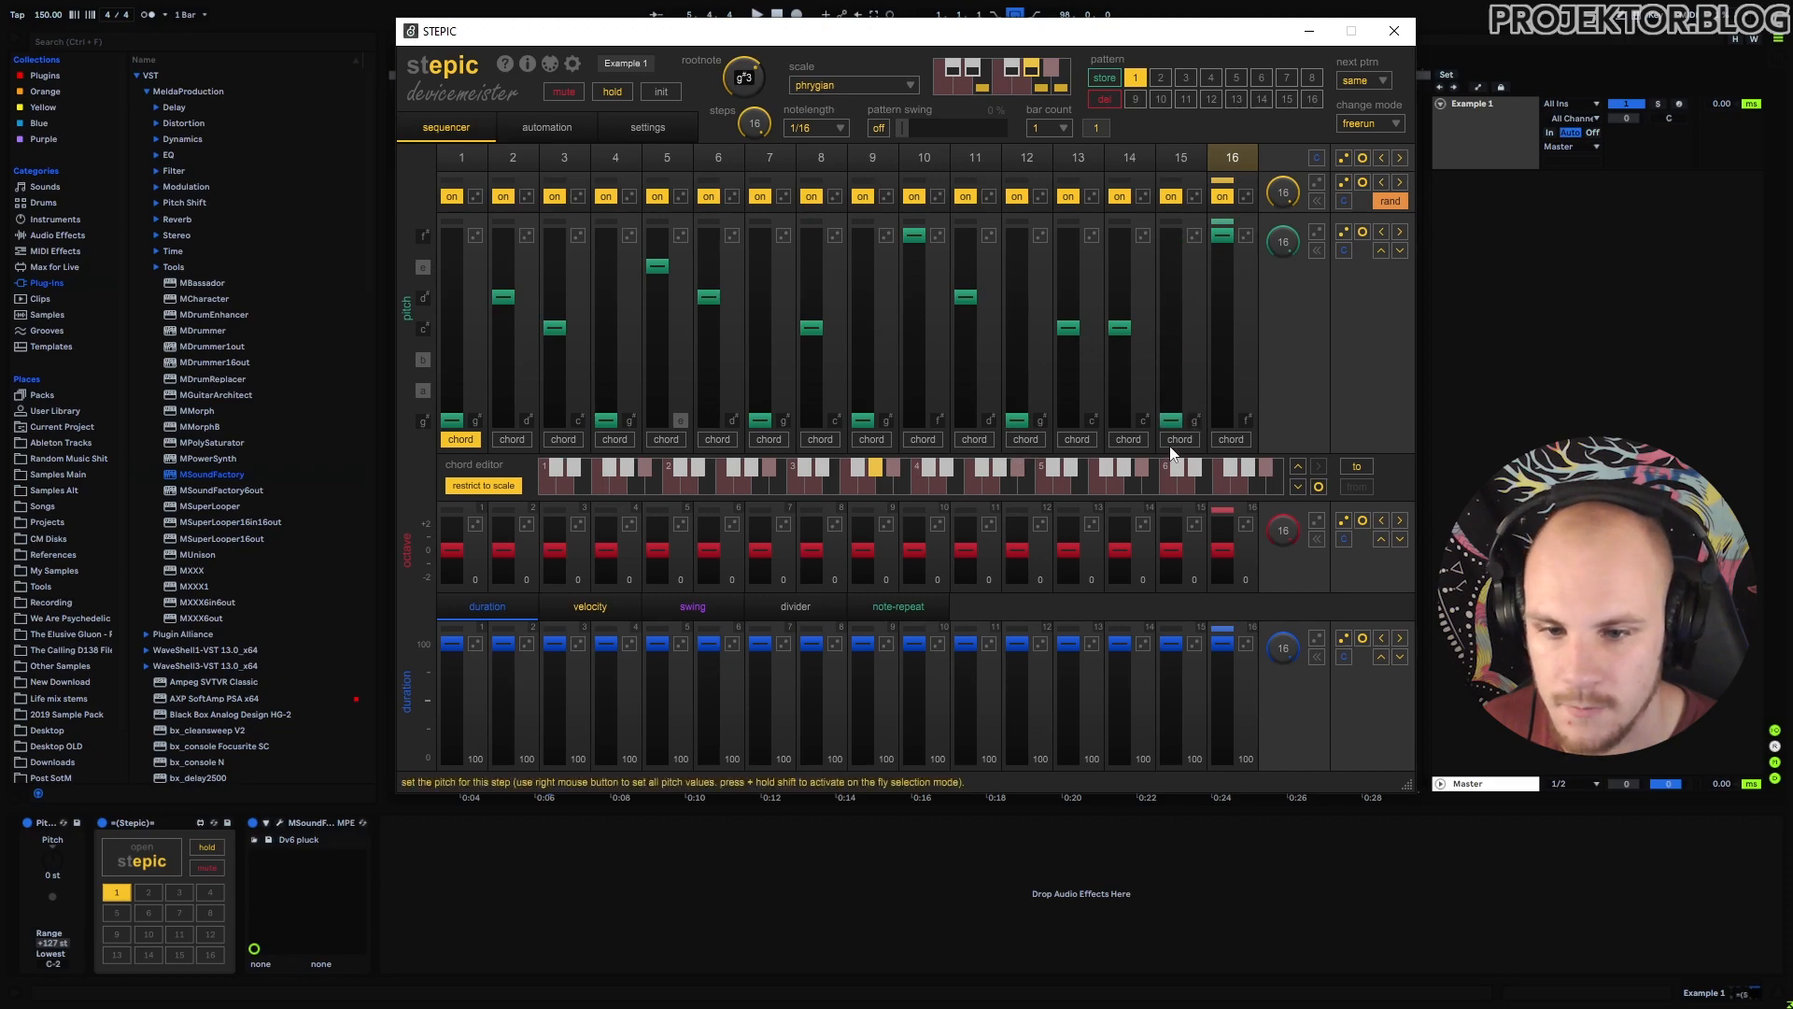
drag(1073, 327, 1124, 270)
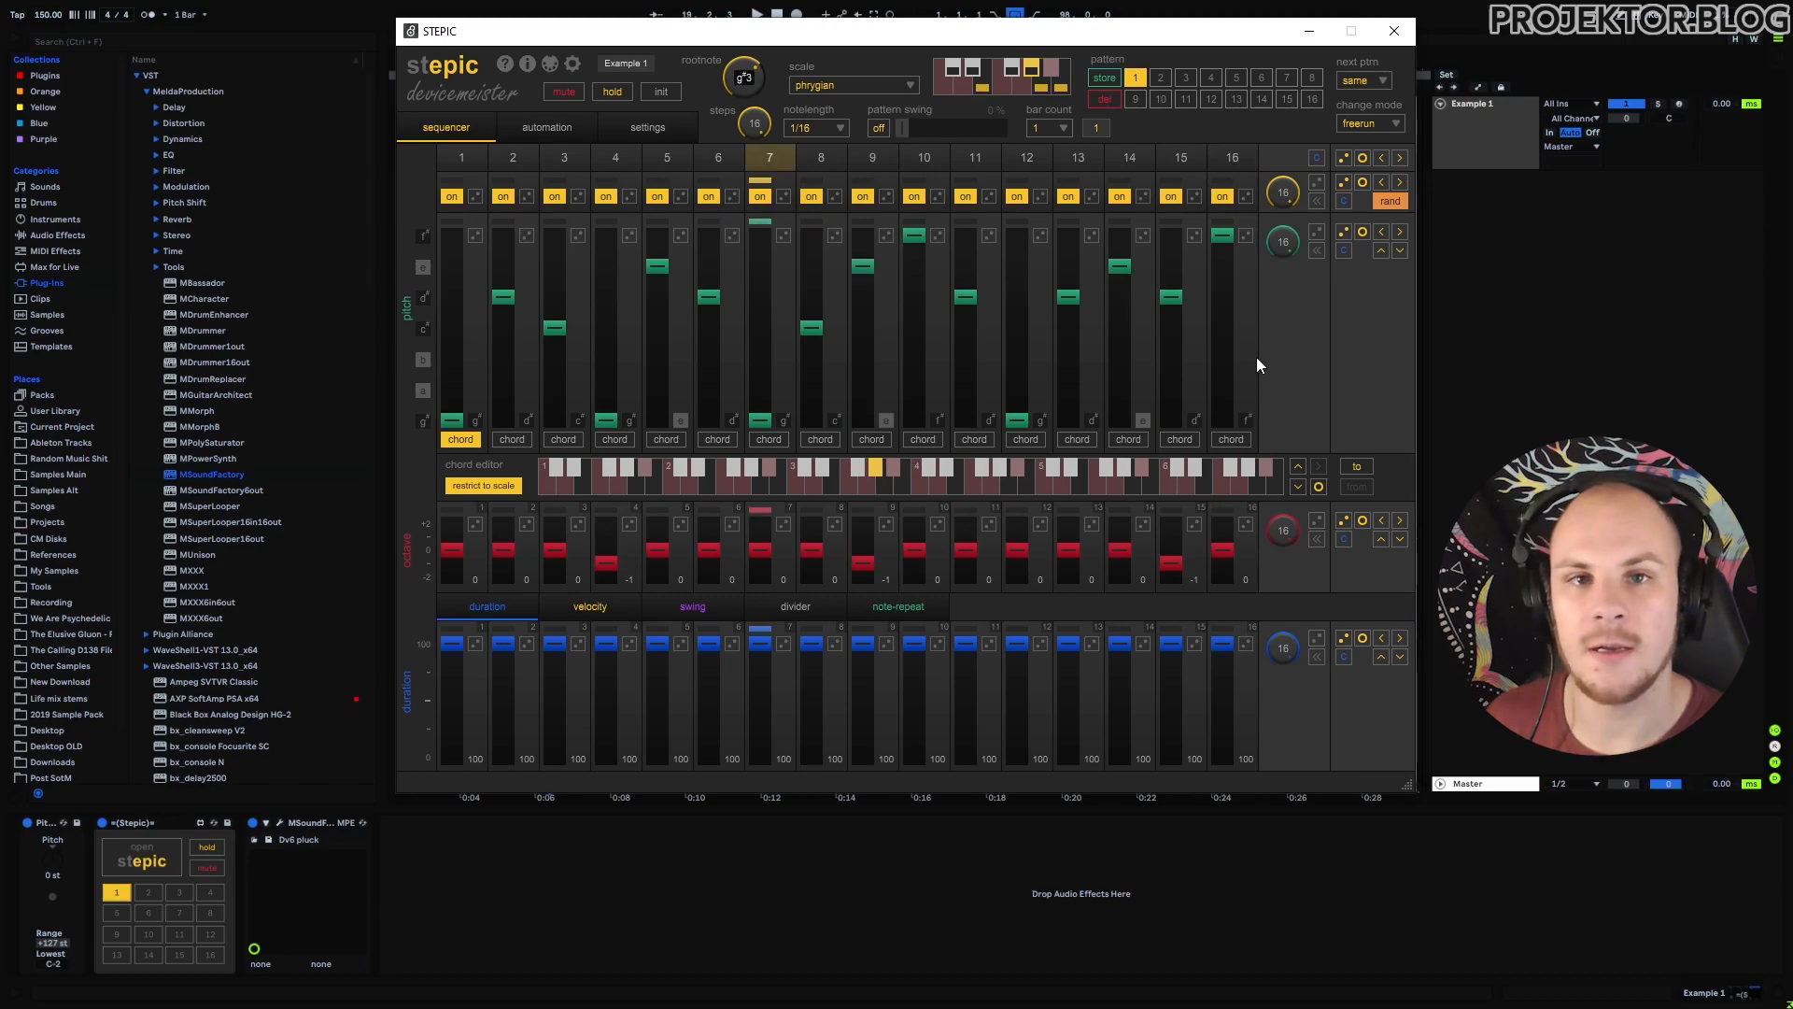
key(space)
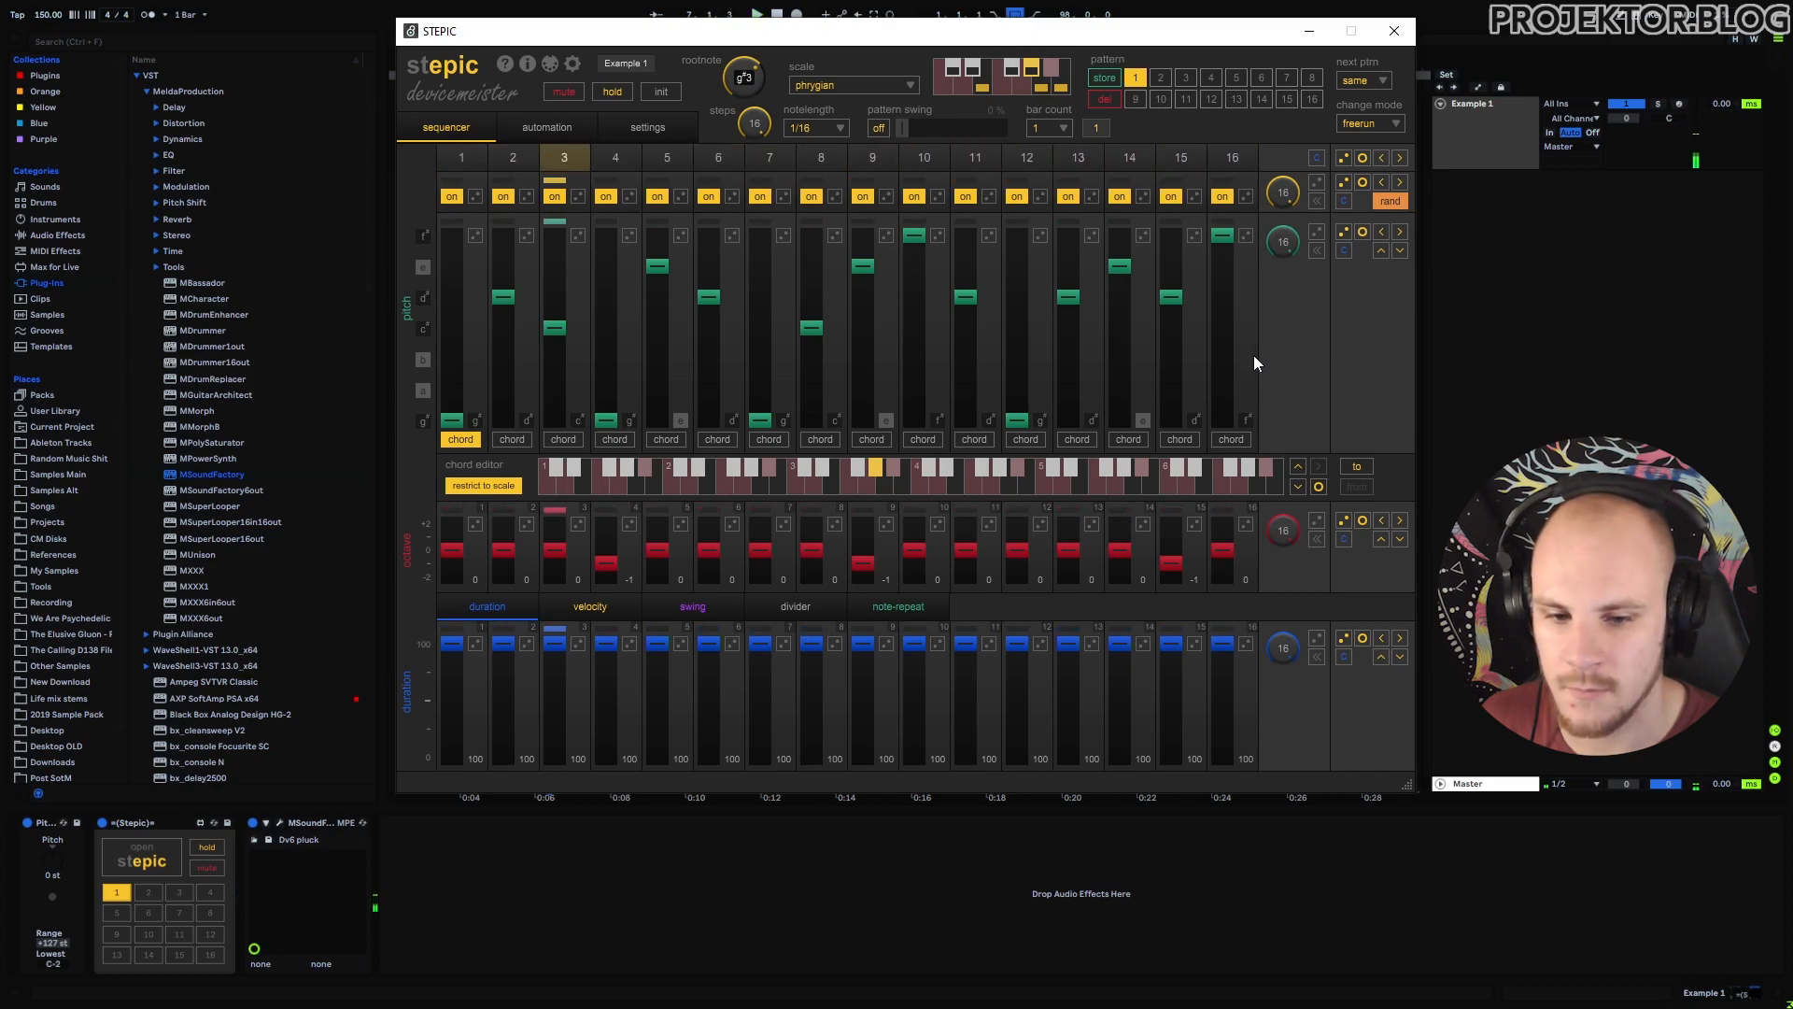
click(1395, 35)
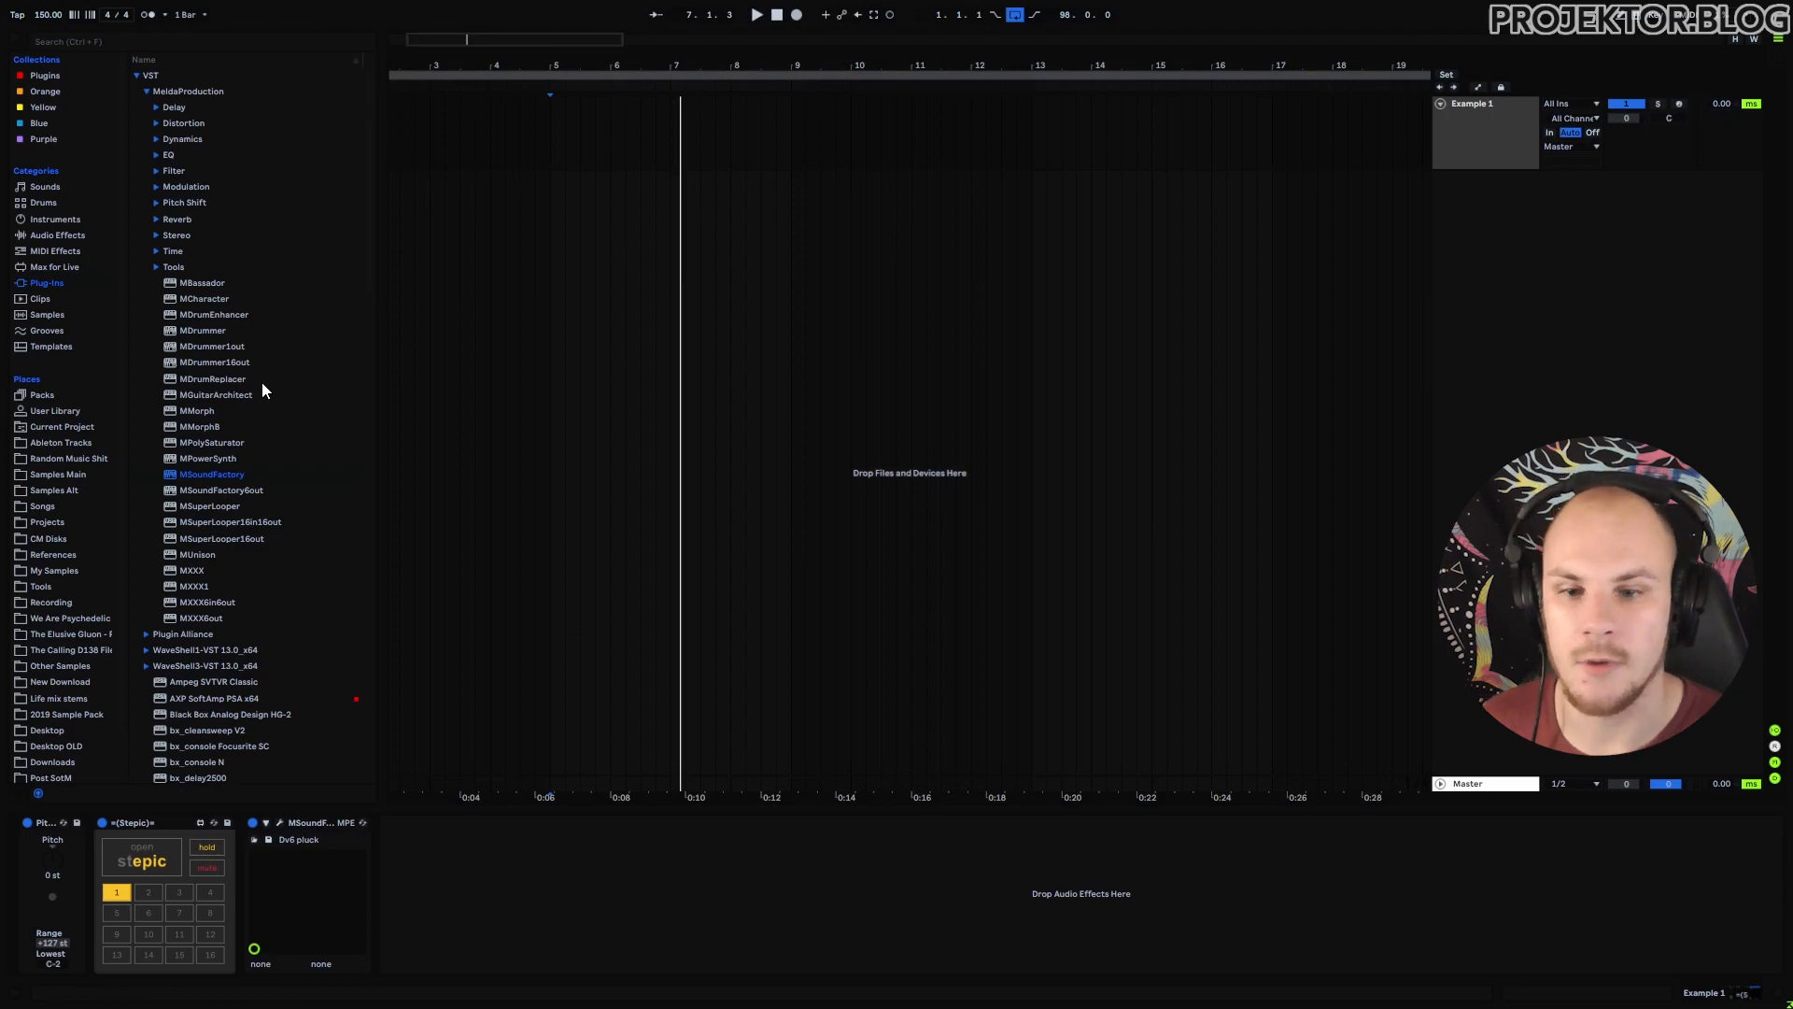
Add a Utility device after MSoundFactory and raise its gain to 20.6 dB.
click(59, 236)
scroll(200, 546, down, 6)
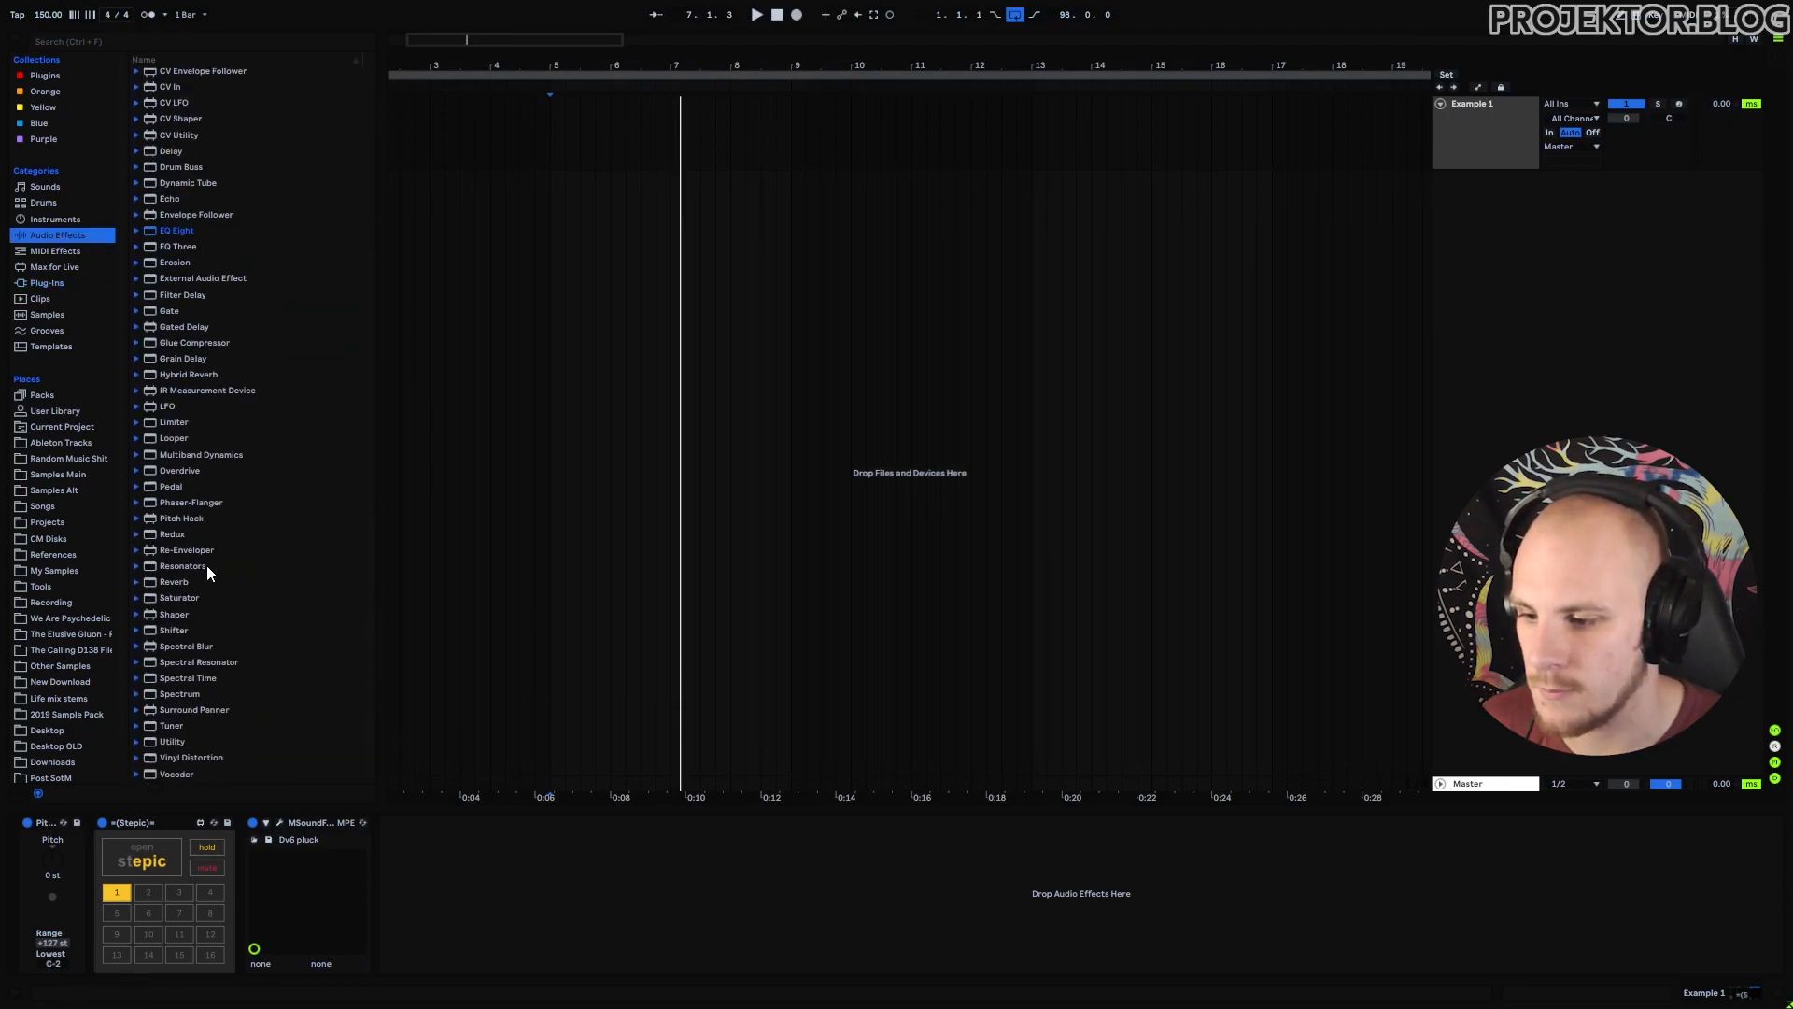
drag(172, 740, 364, 895)
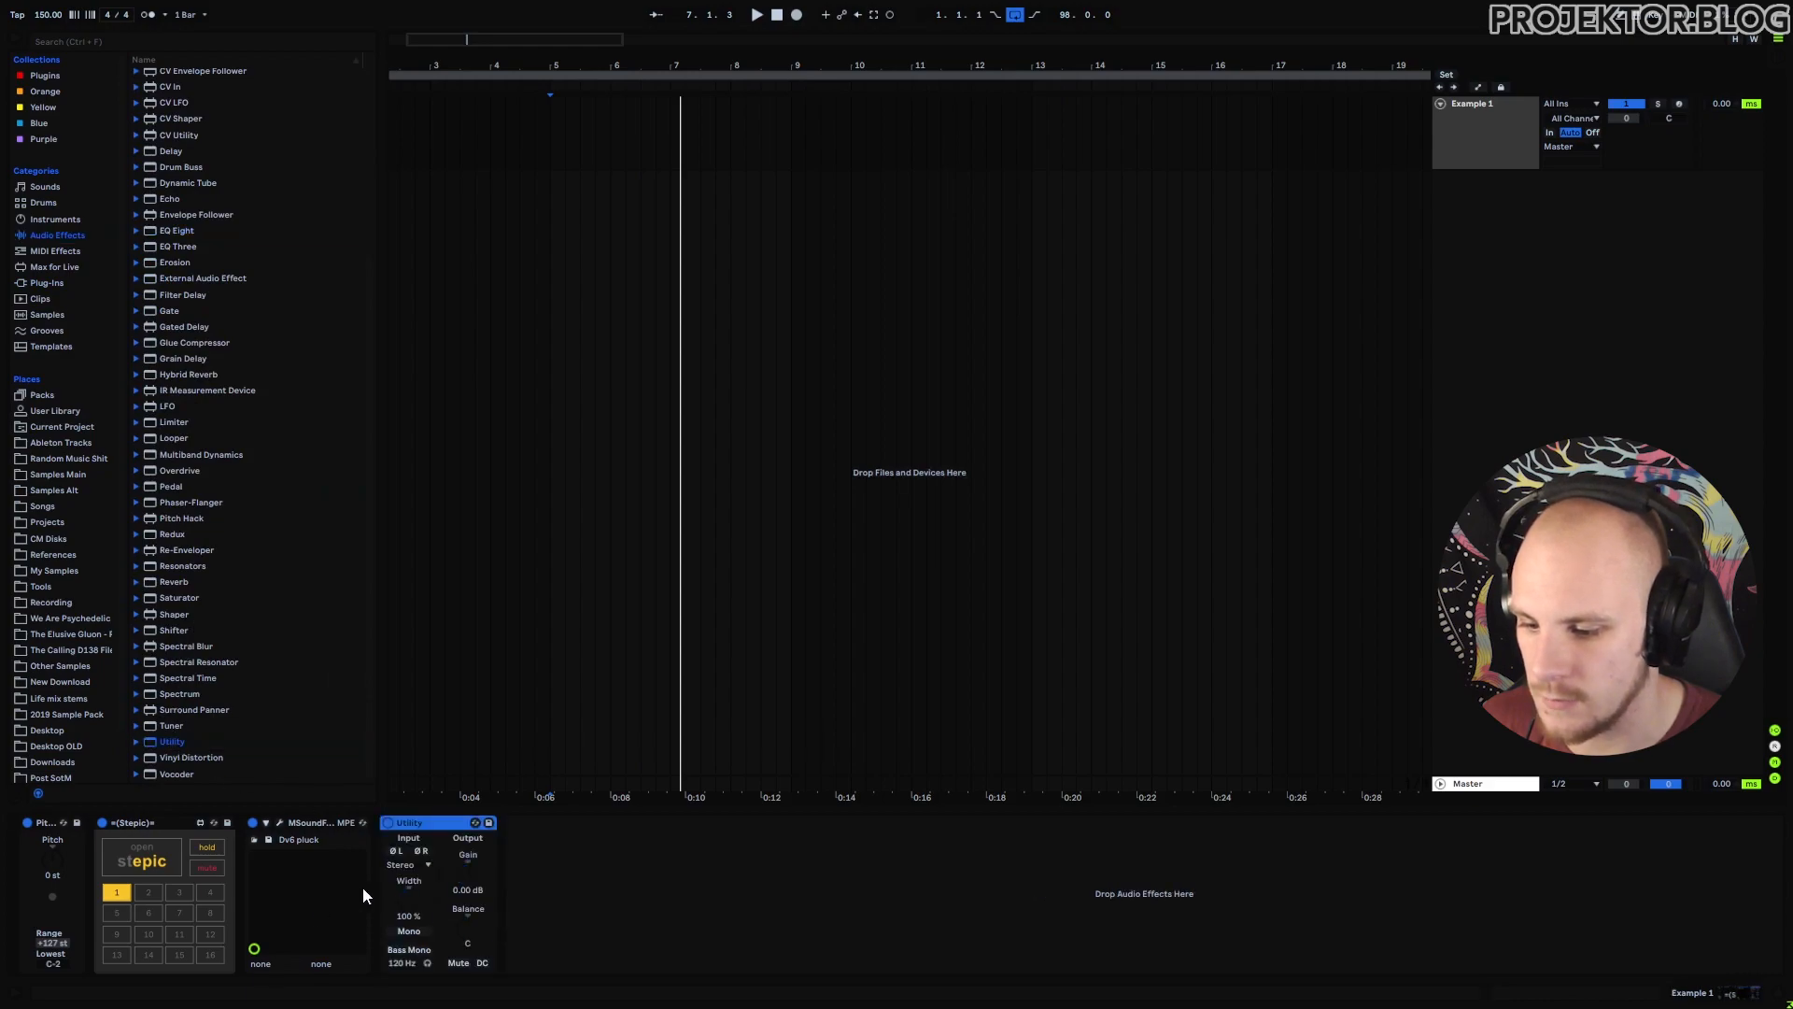
key(space)
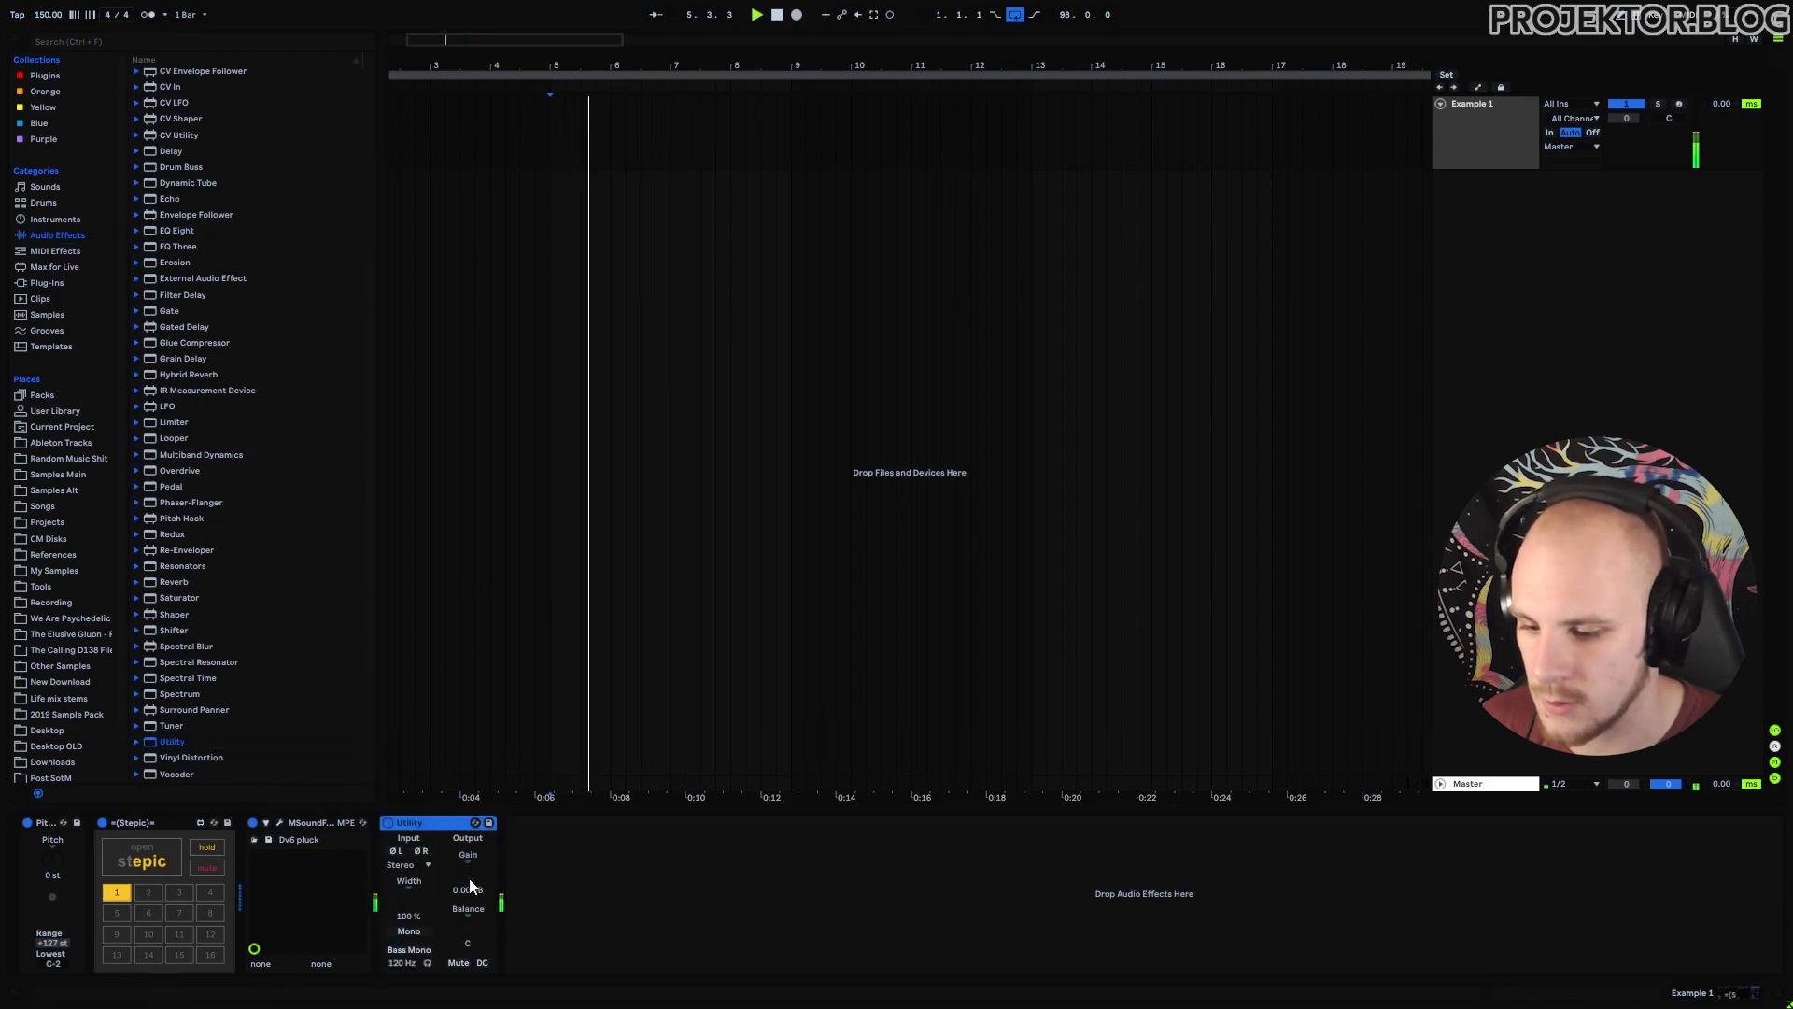
drag(468, 861, 468, 753)
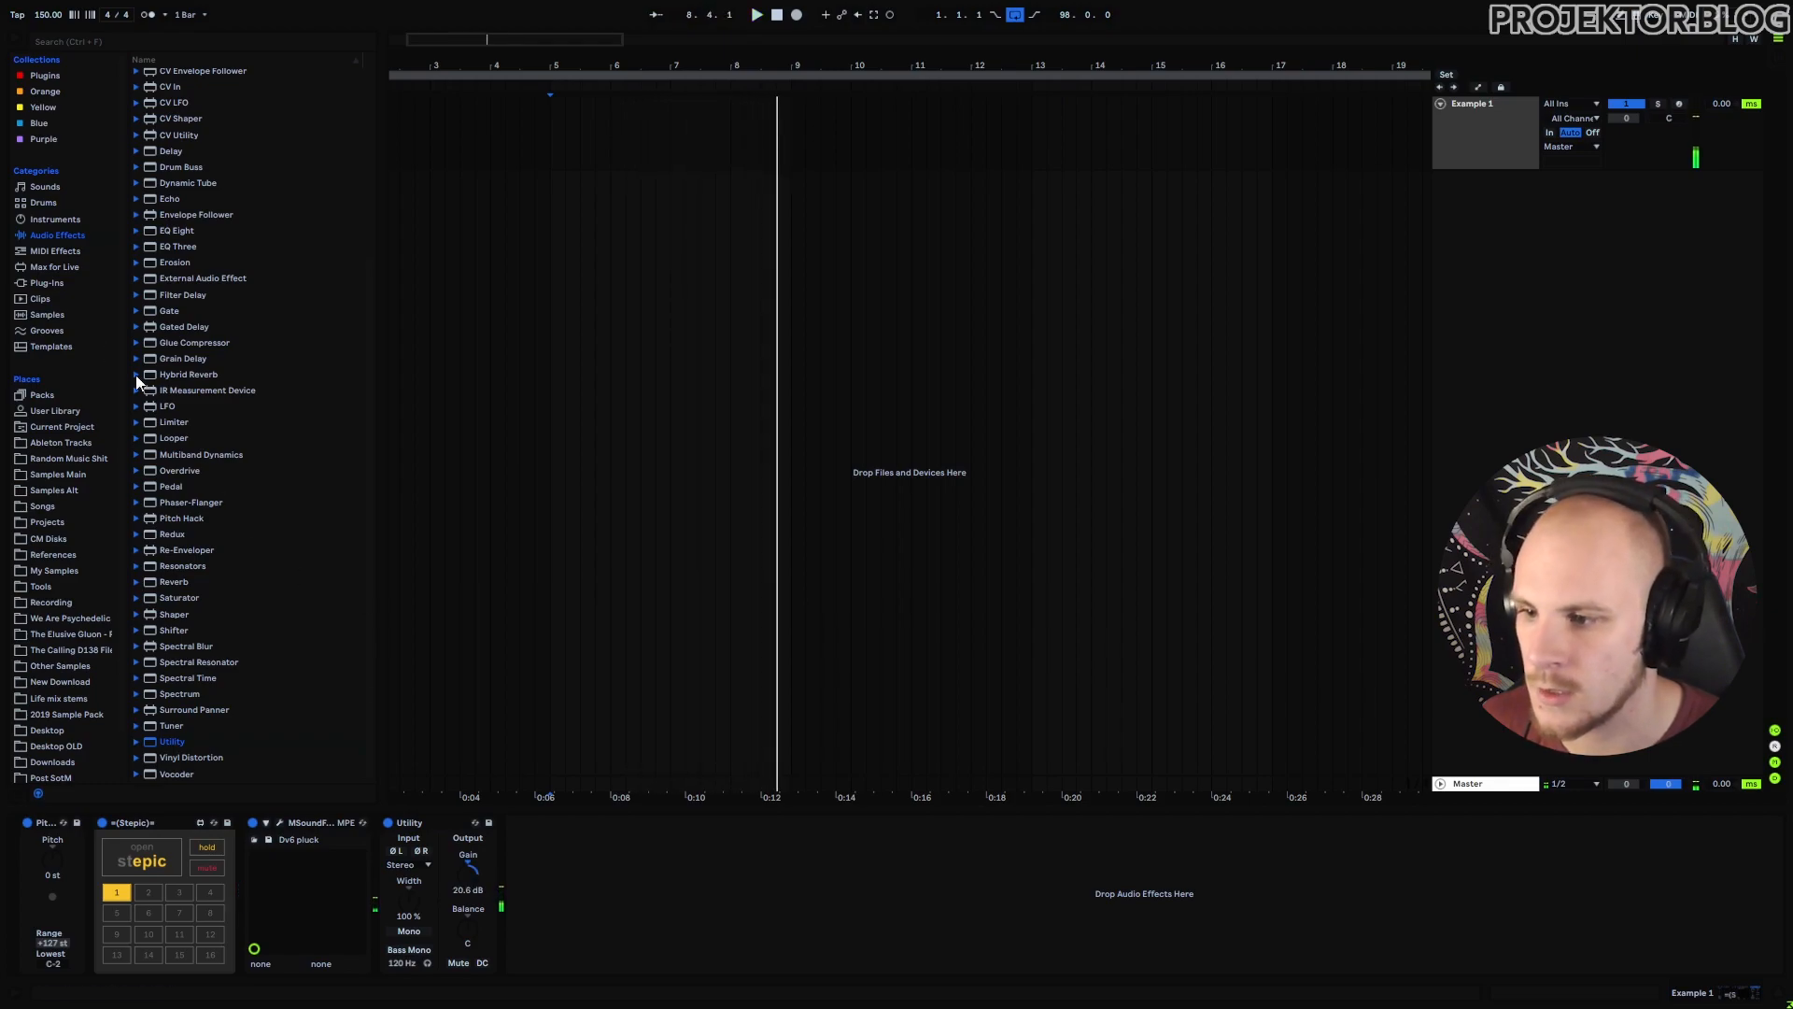
Add the EchoBoyJr plug-in to the device chain from the Plug-Ins browser.
click(54, 283)
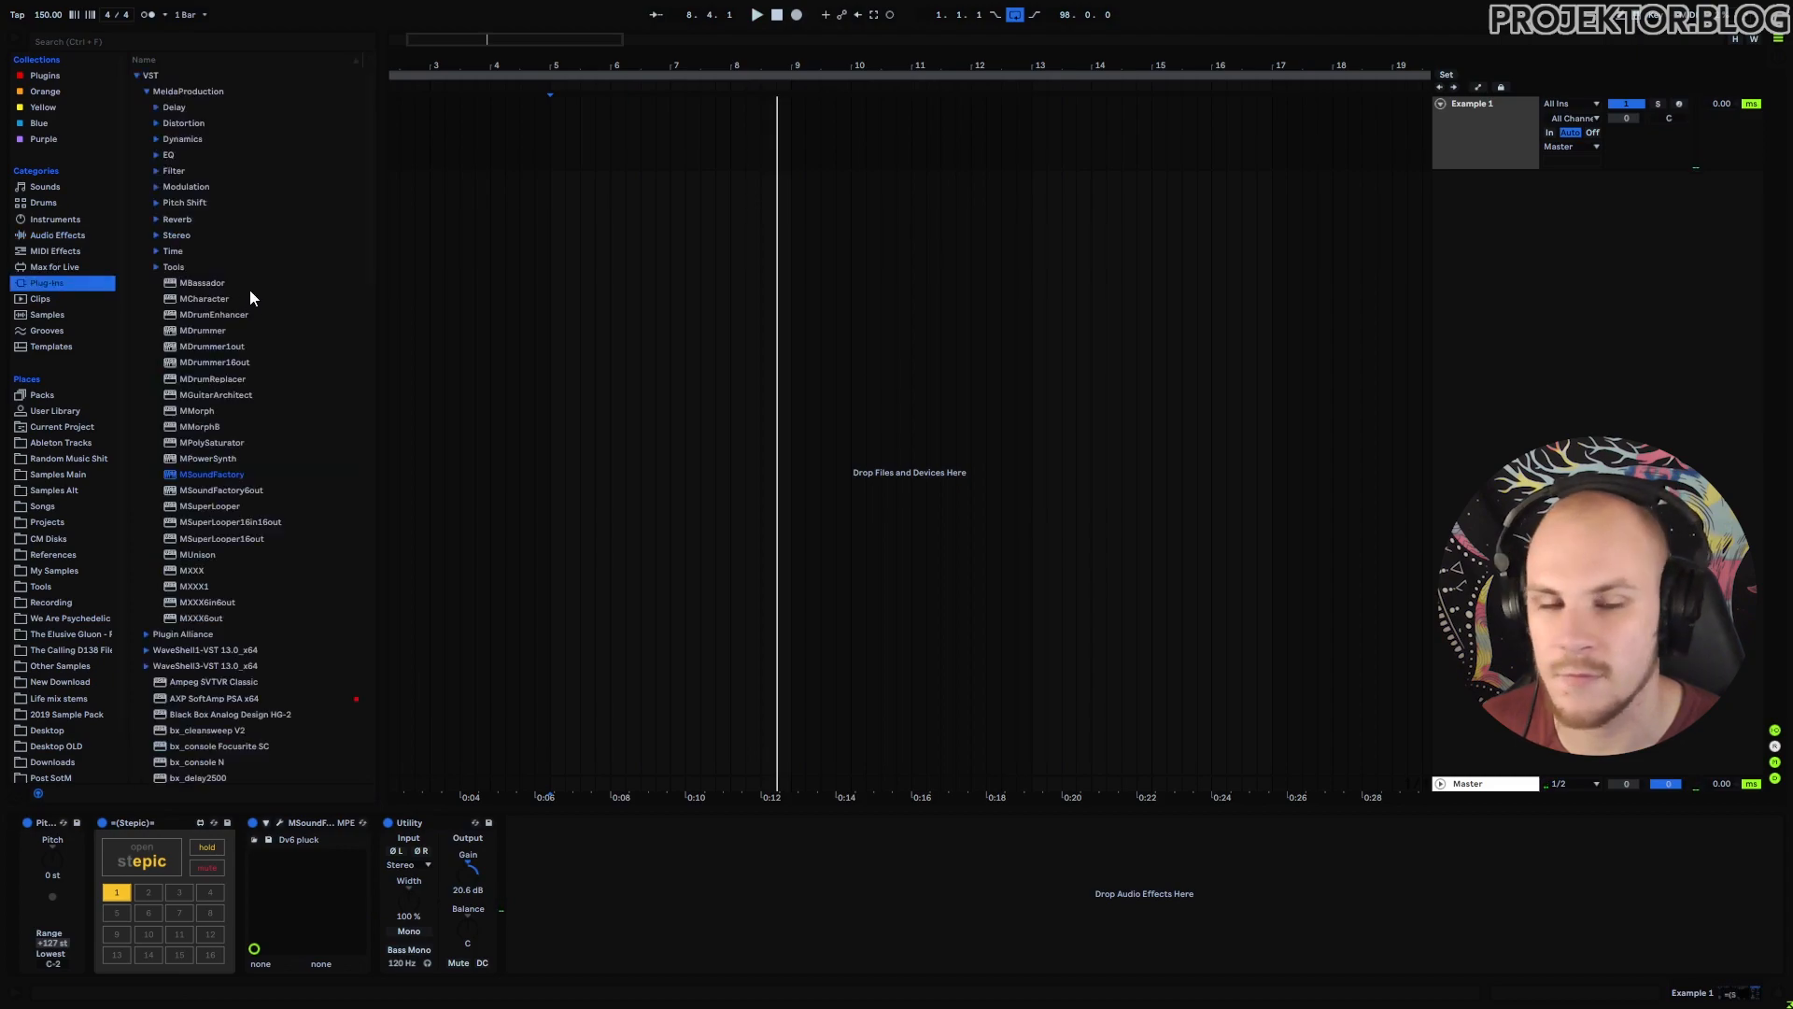
click(146, 91)
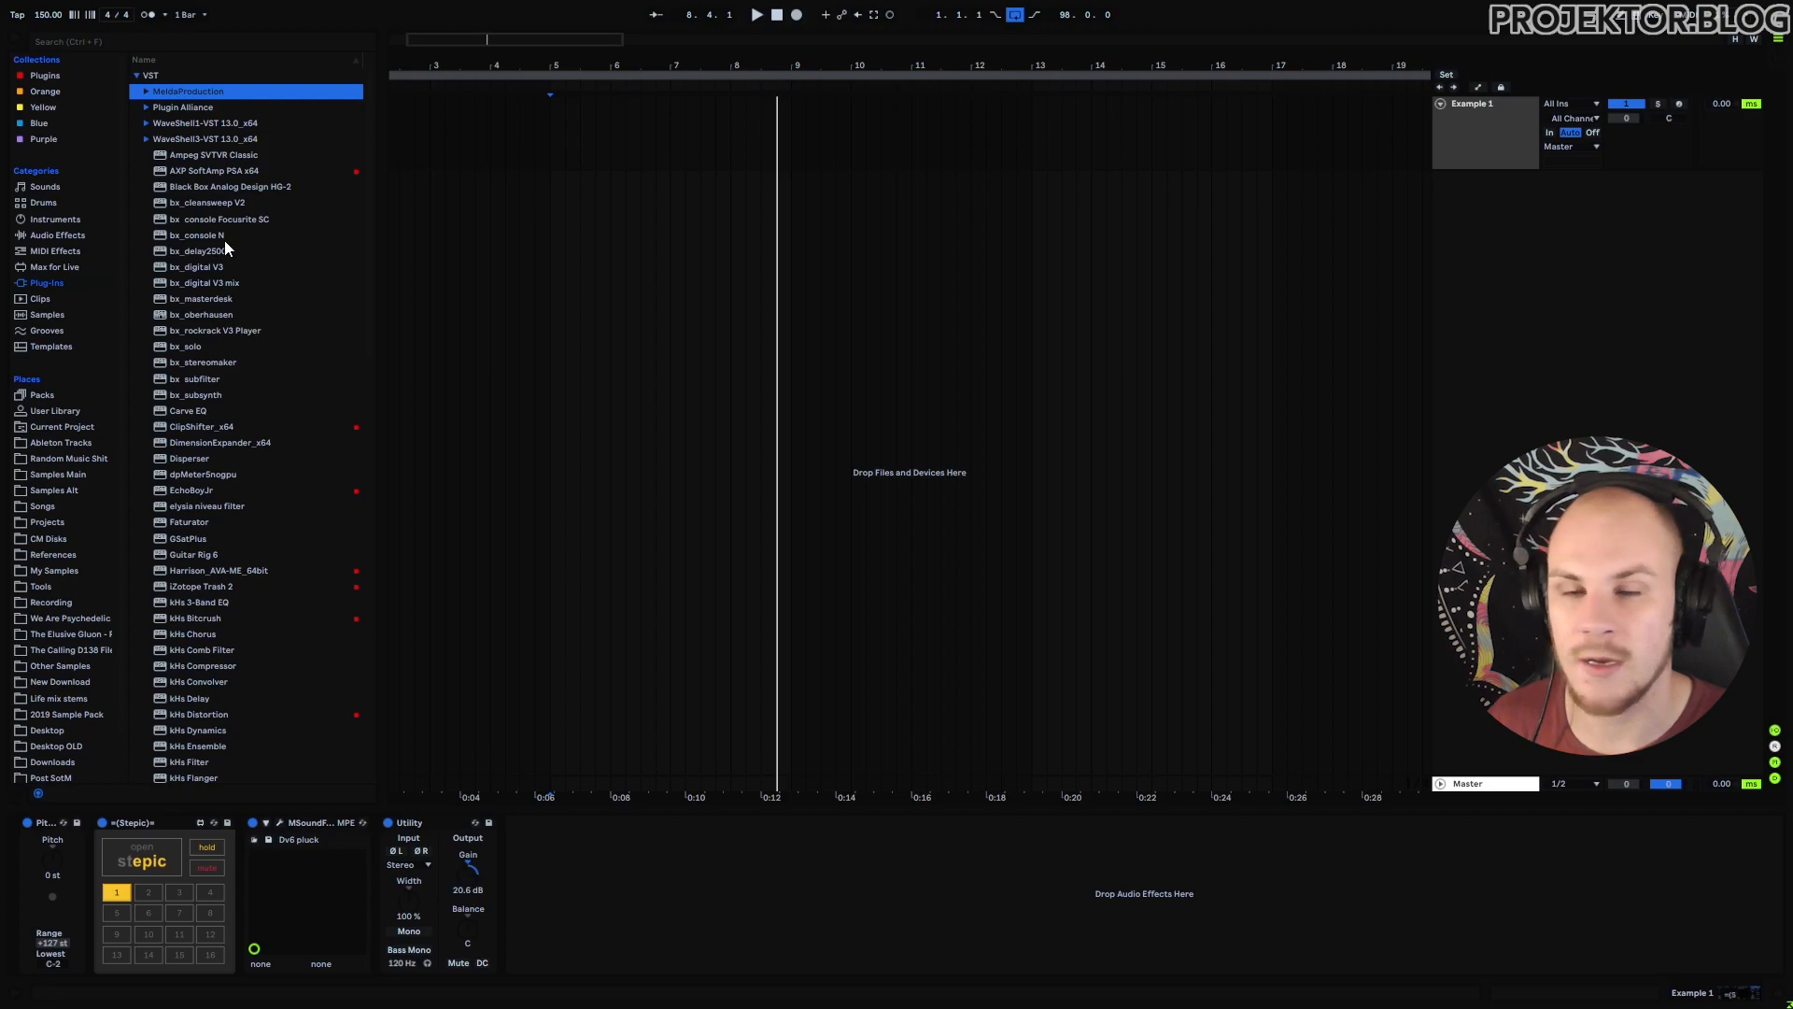
scroll(224, 504, down, 2)
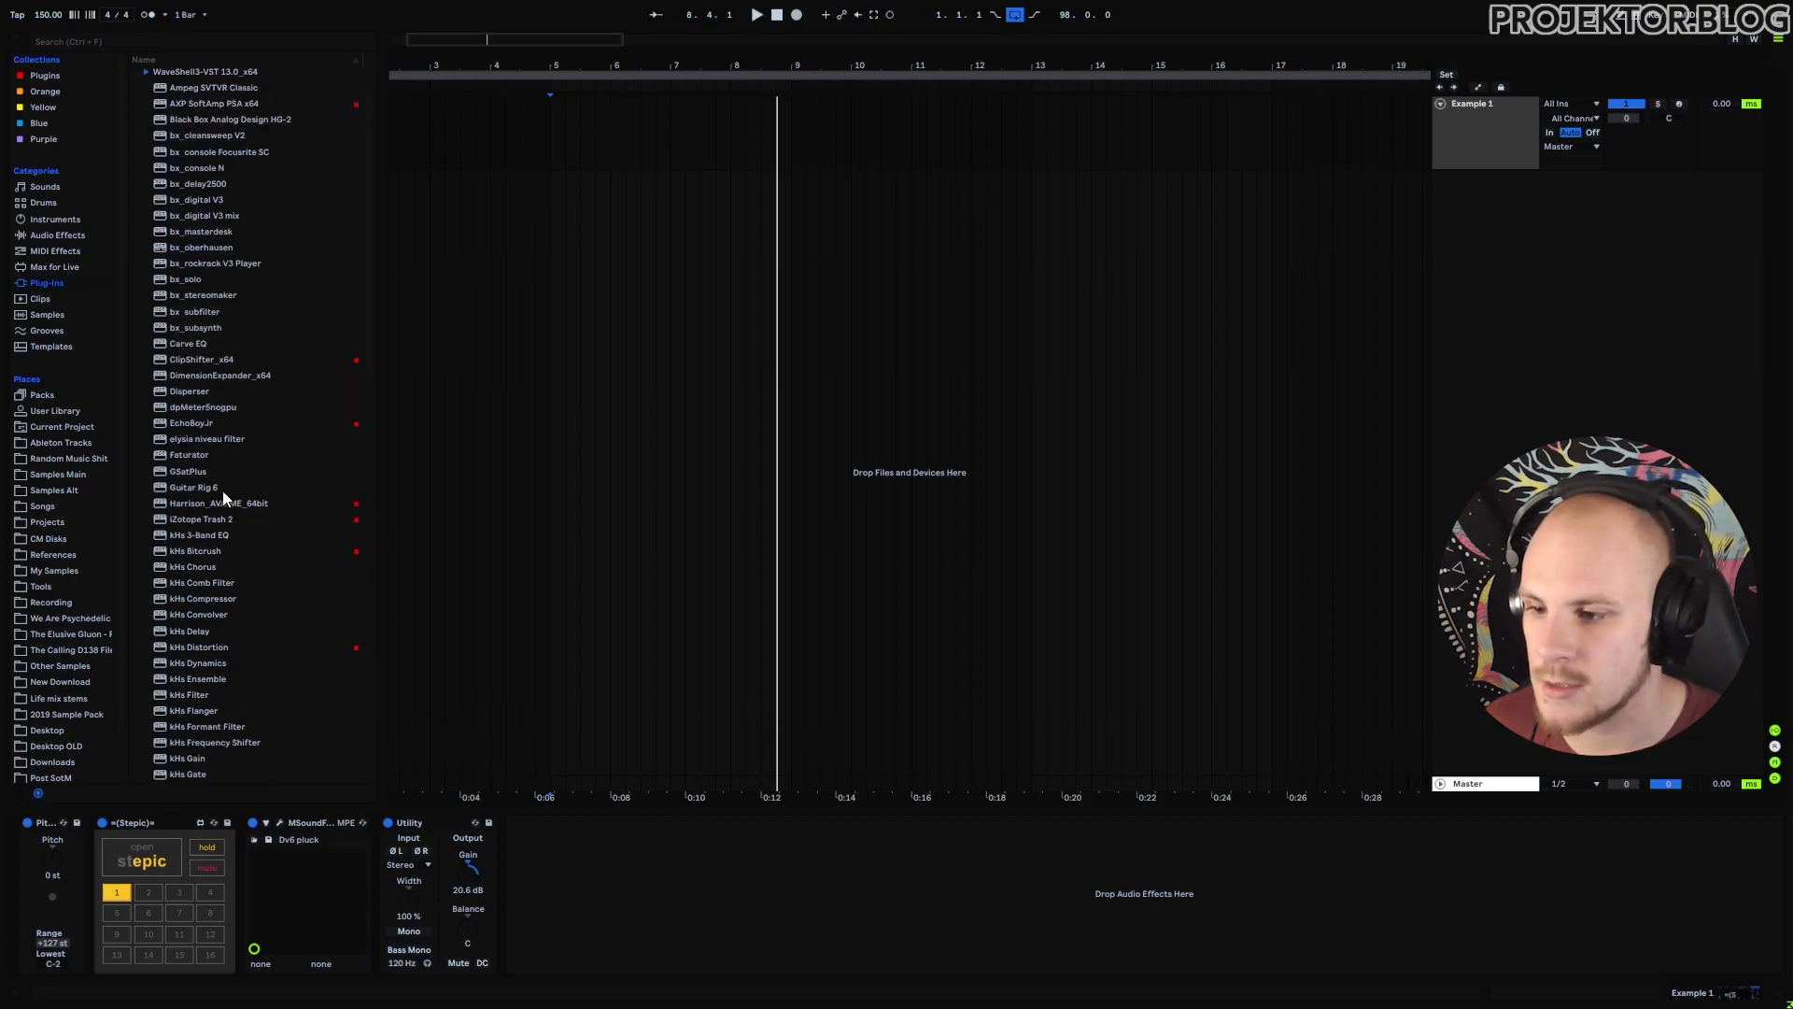
drag(194, 425, 614, 877)
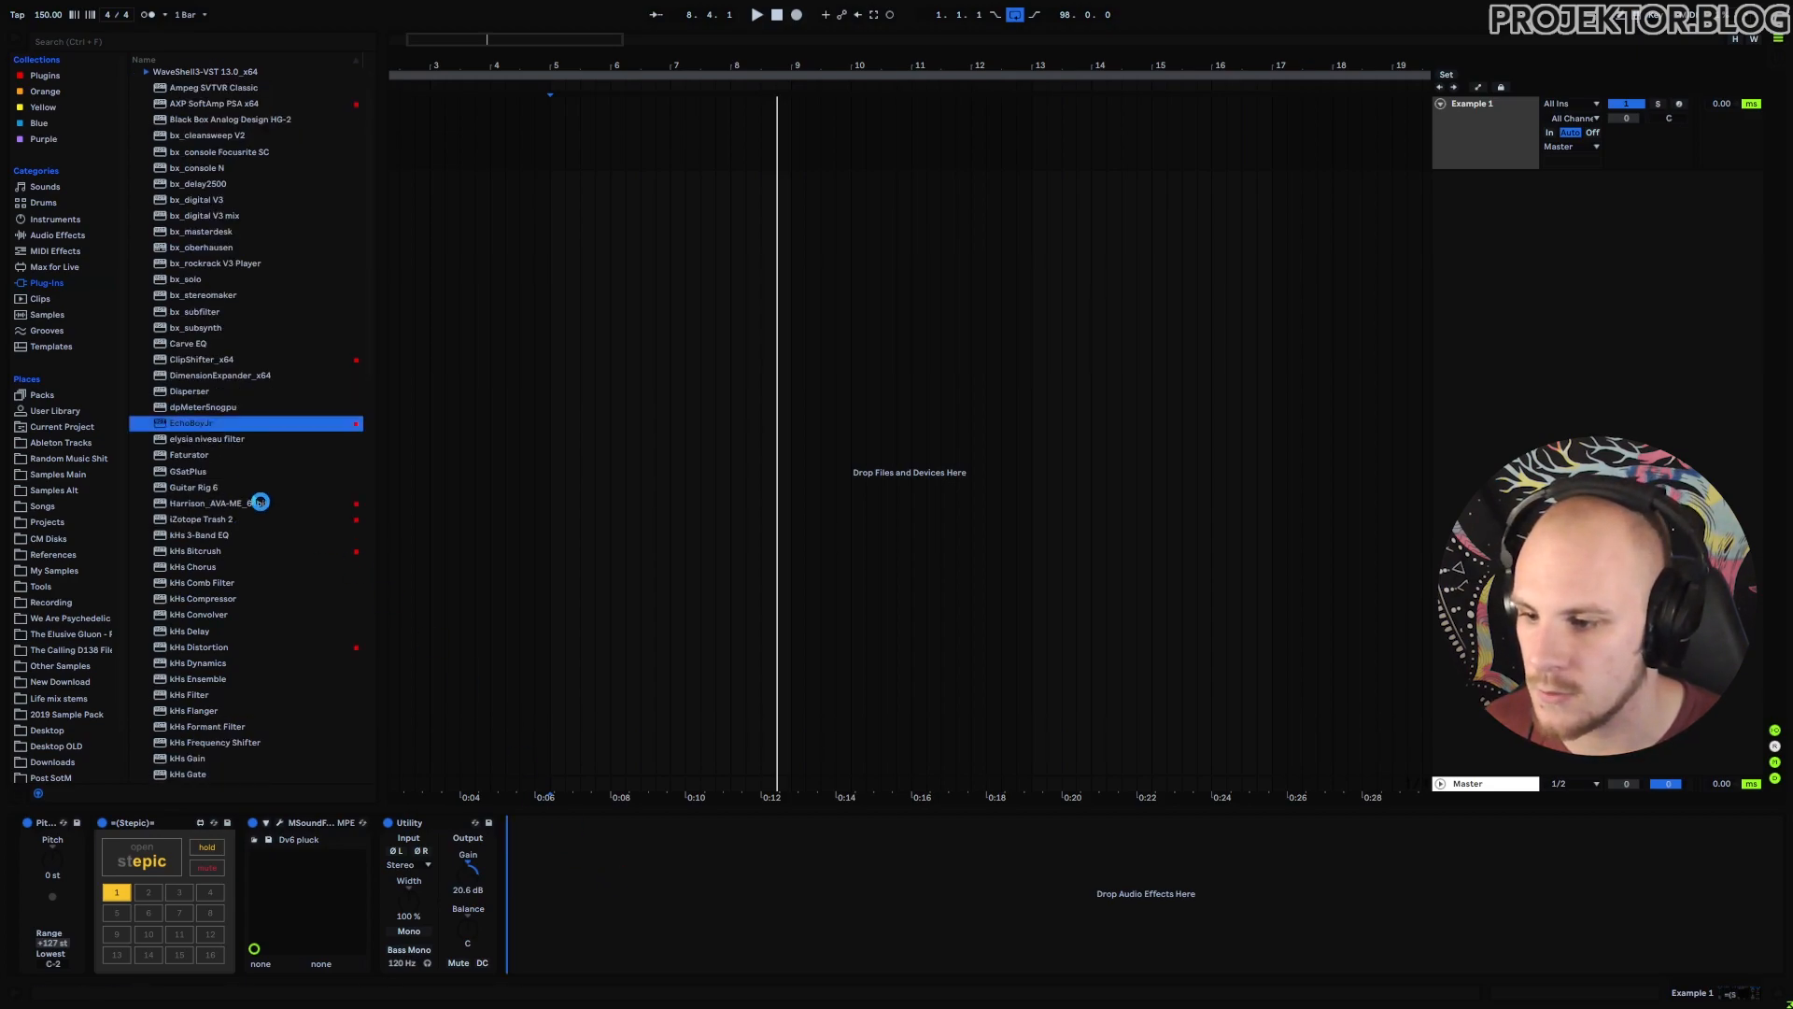
Add kHs Delay and H-Delay Stereo (from WaveShell1) to the device chain.
scroll(222, 476, down, 8)
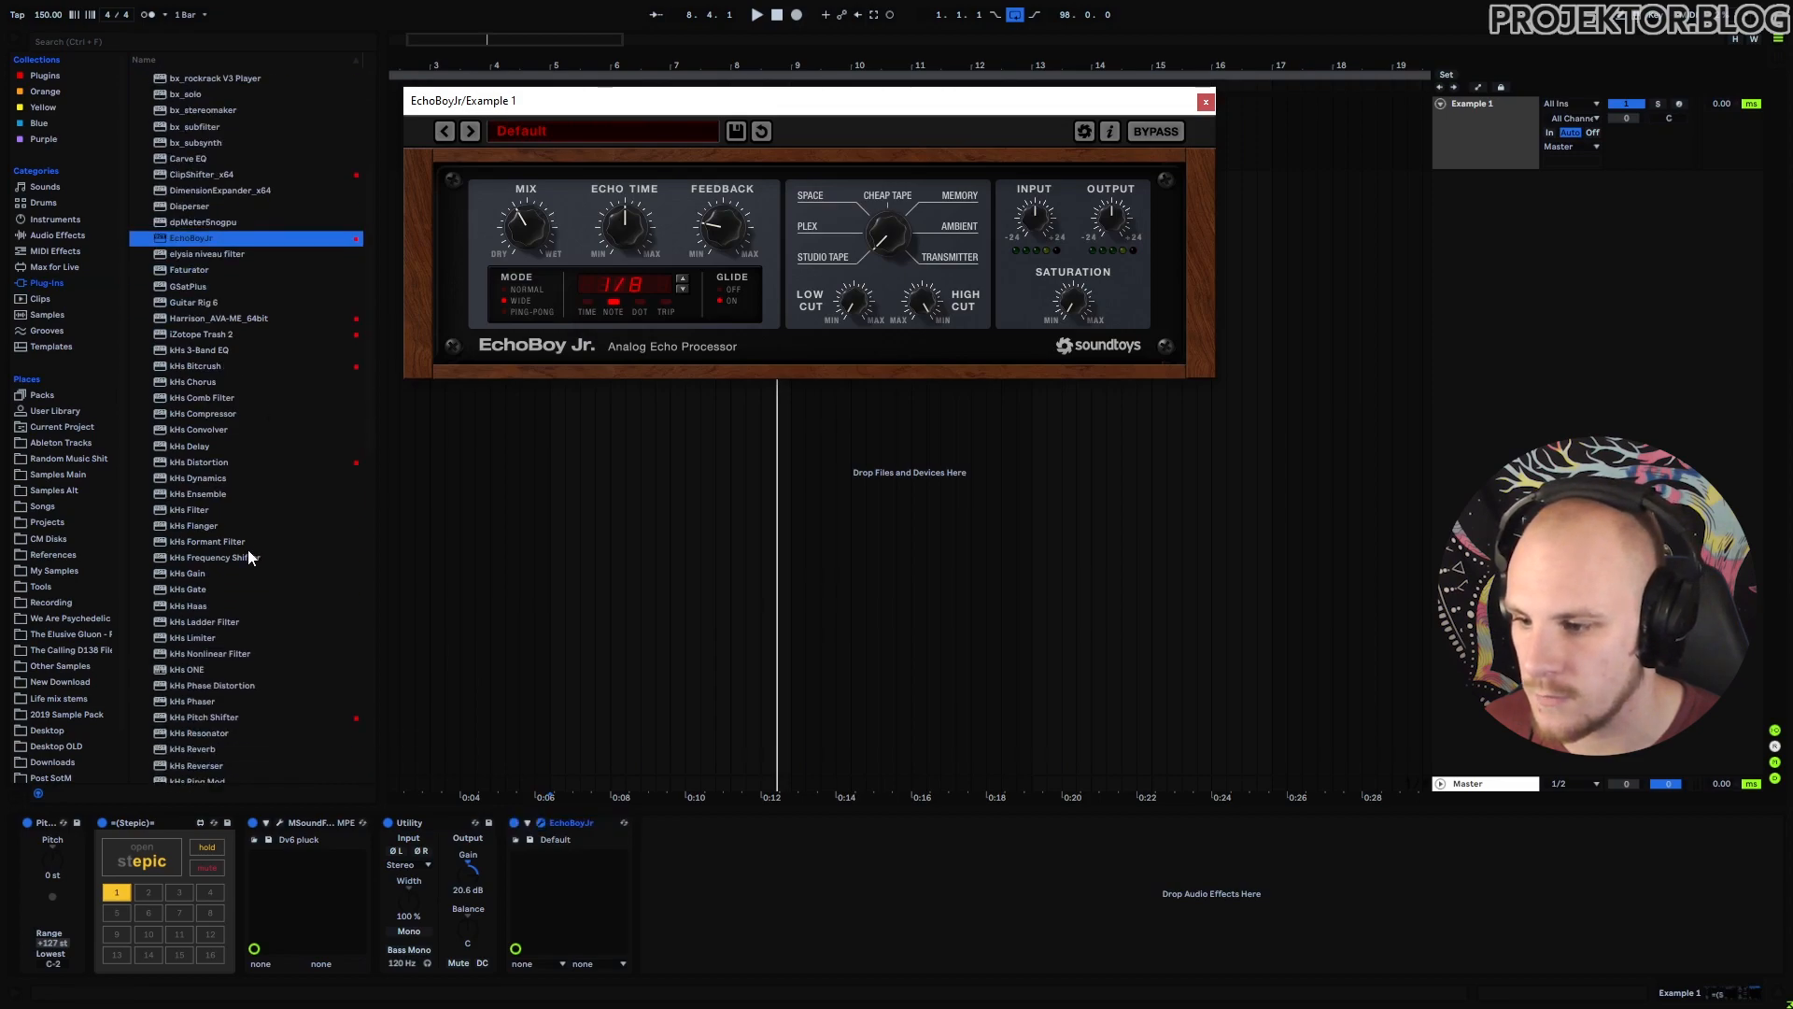
drag(188, 383, 755, 915)
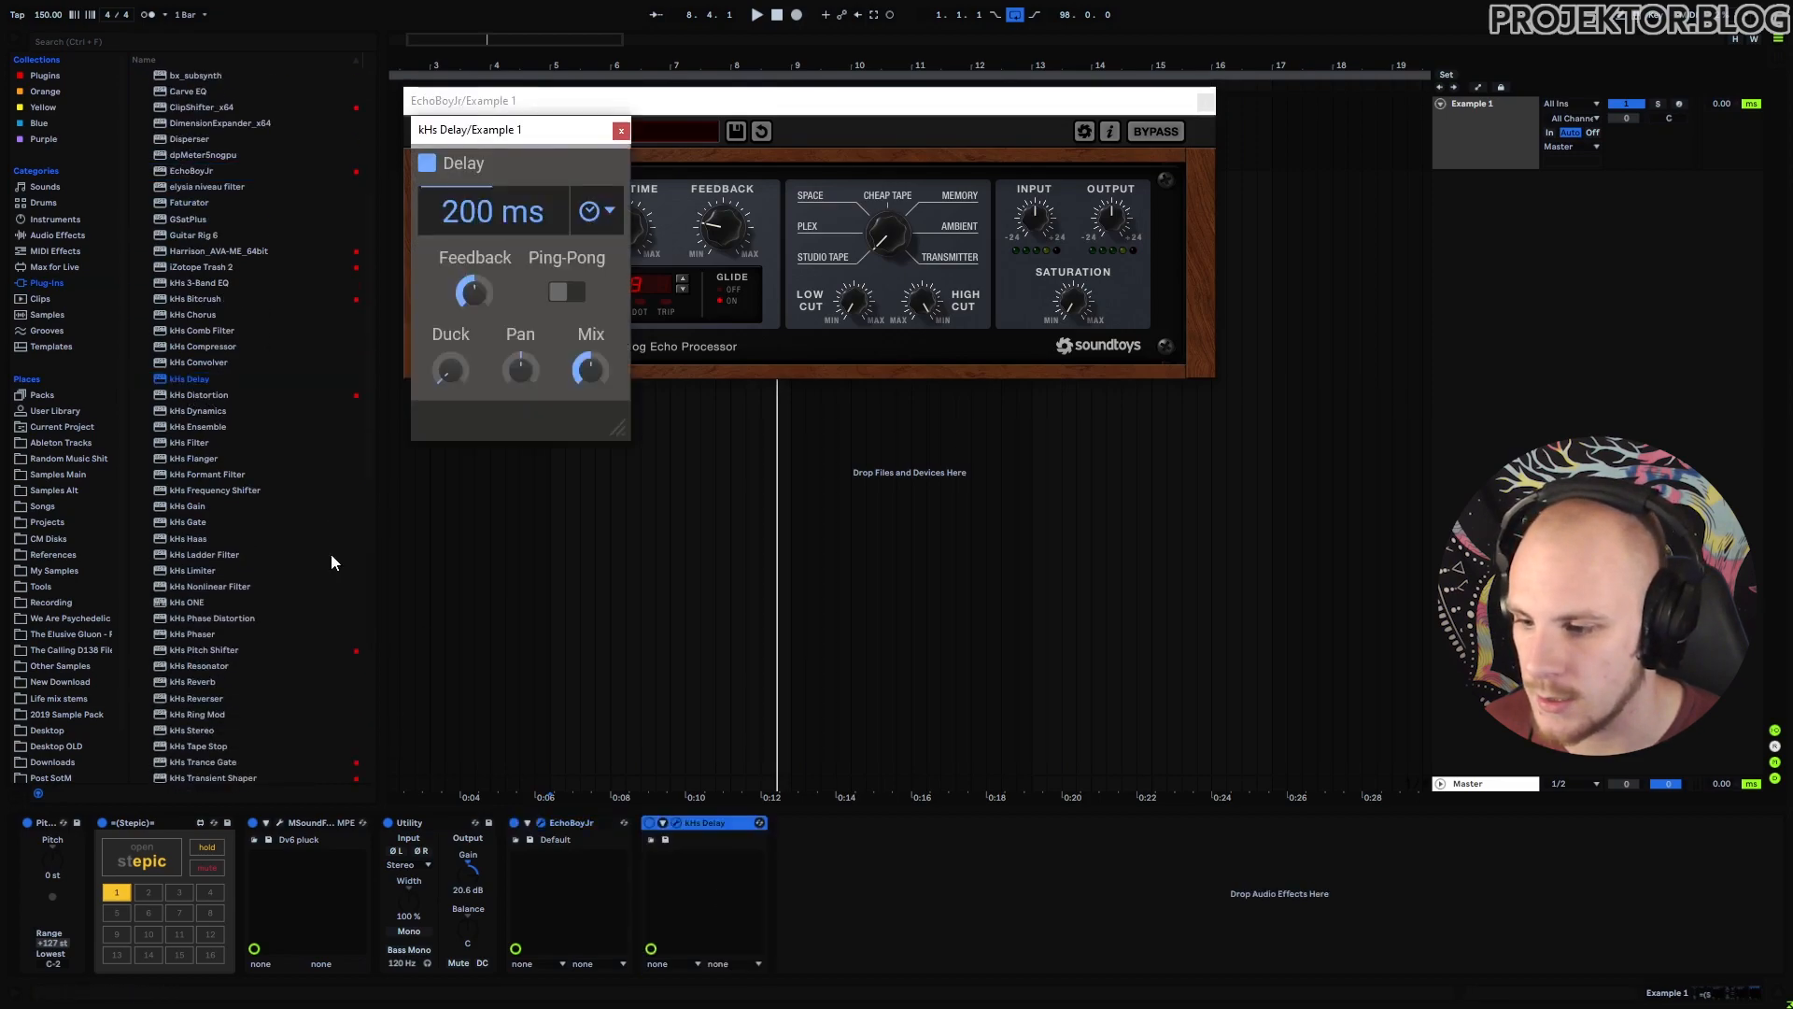
scroll(237, 534, down, 1)
scroll(237, 535, down, 10)
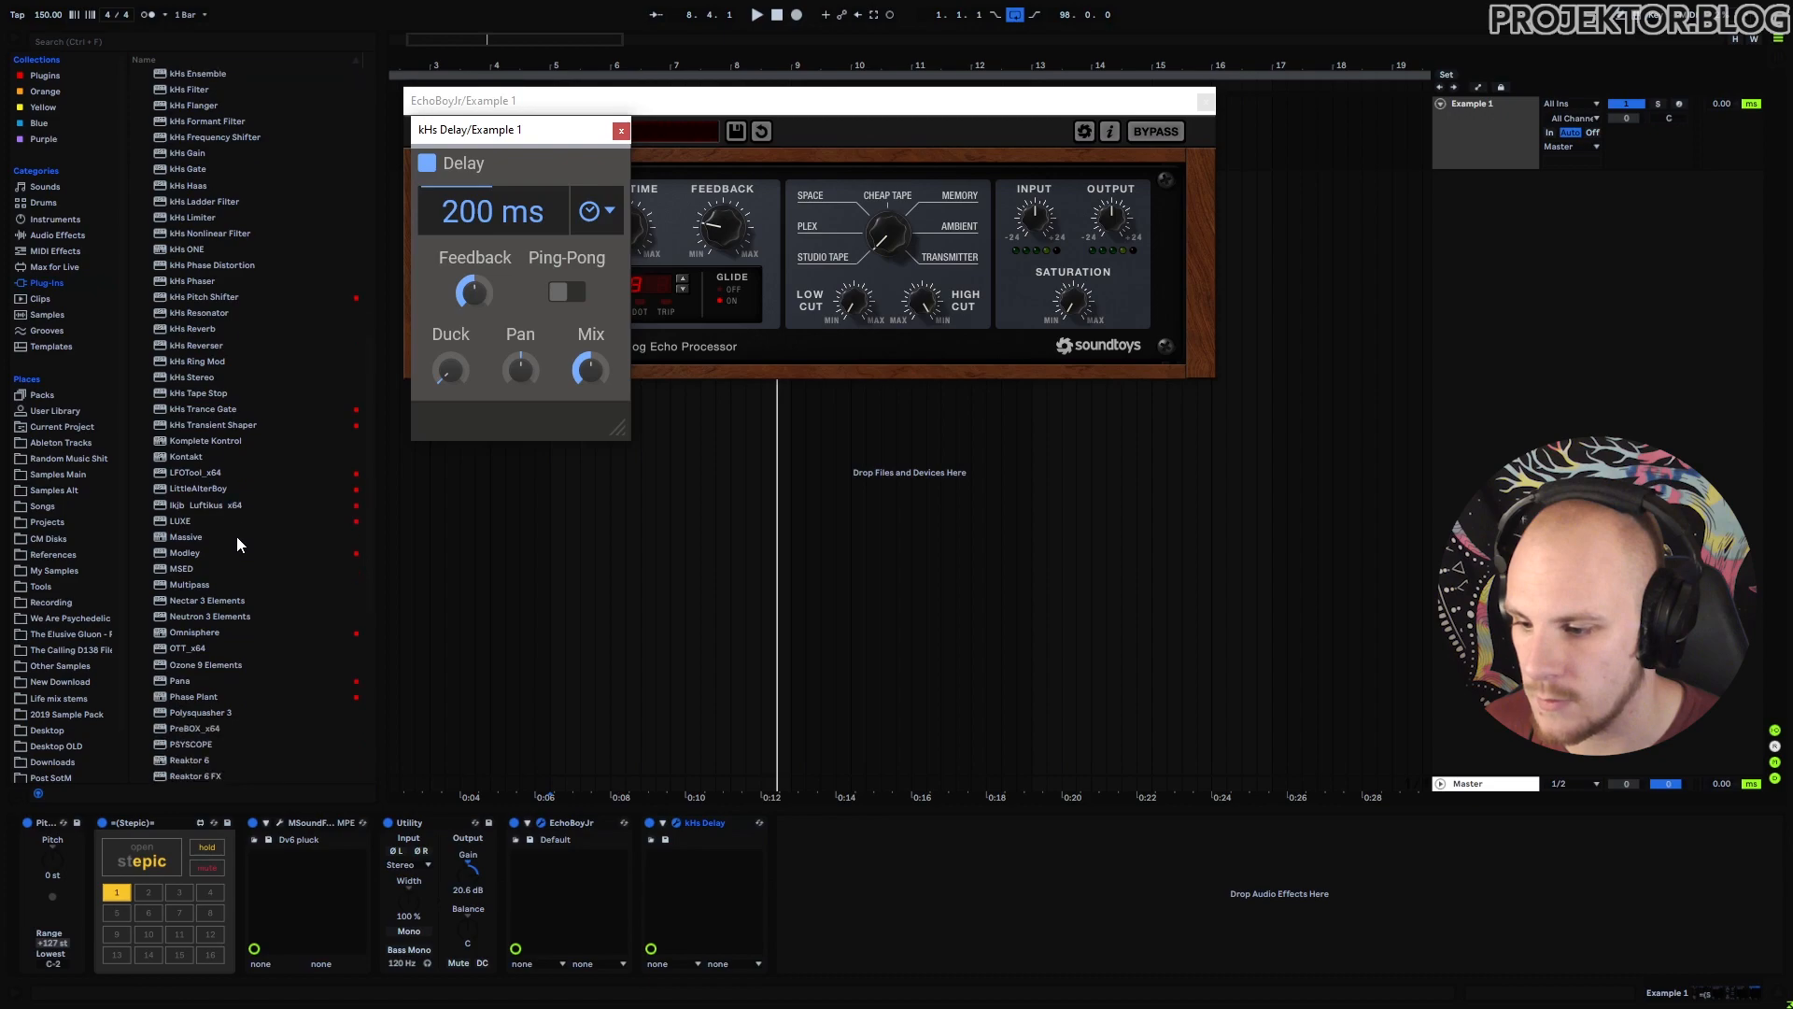
scroll(373, 362, up, 20)
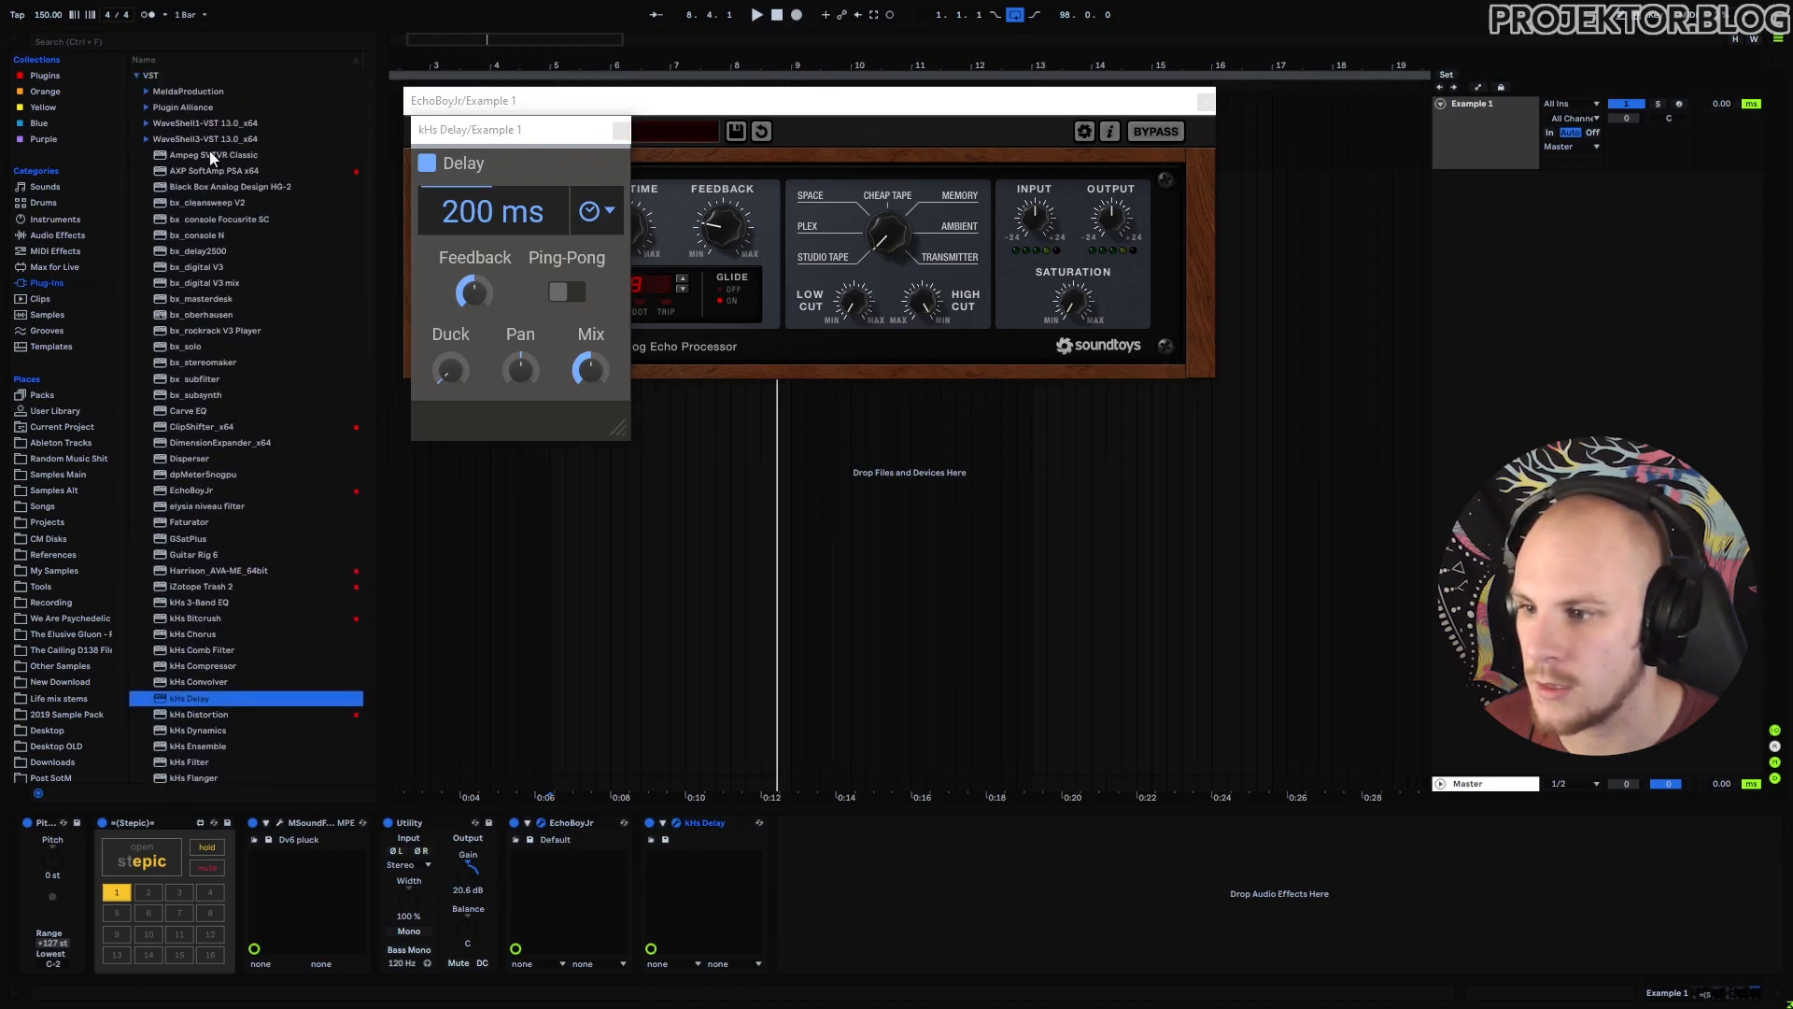
click(145, 122)
double_click(210, 235)
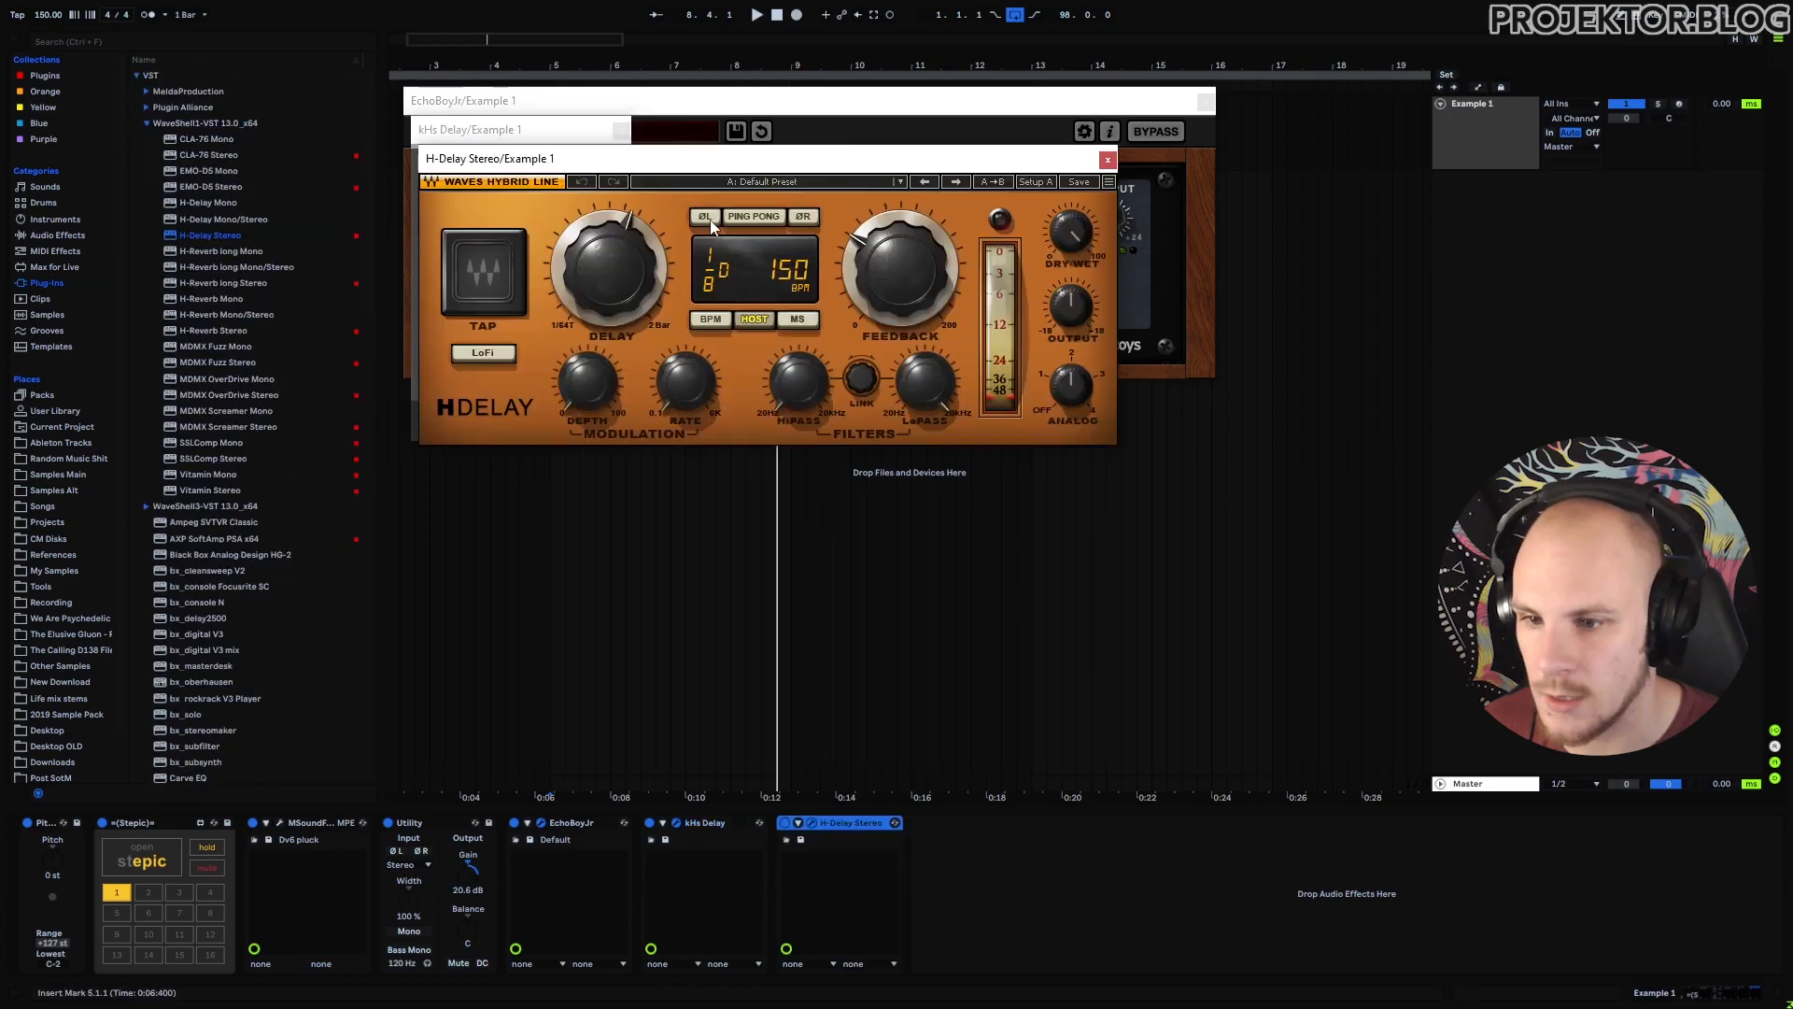
Switch off H-Delay and kHs Delay, close their windows, and reposition the EchoBoy window.
drag(733, 180, 800, 487)
drag(467, 129, 1307, 99)
click(784, 822)
click(649, 823)
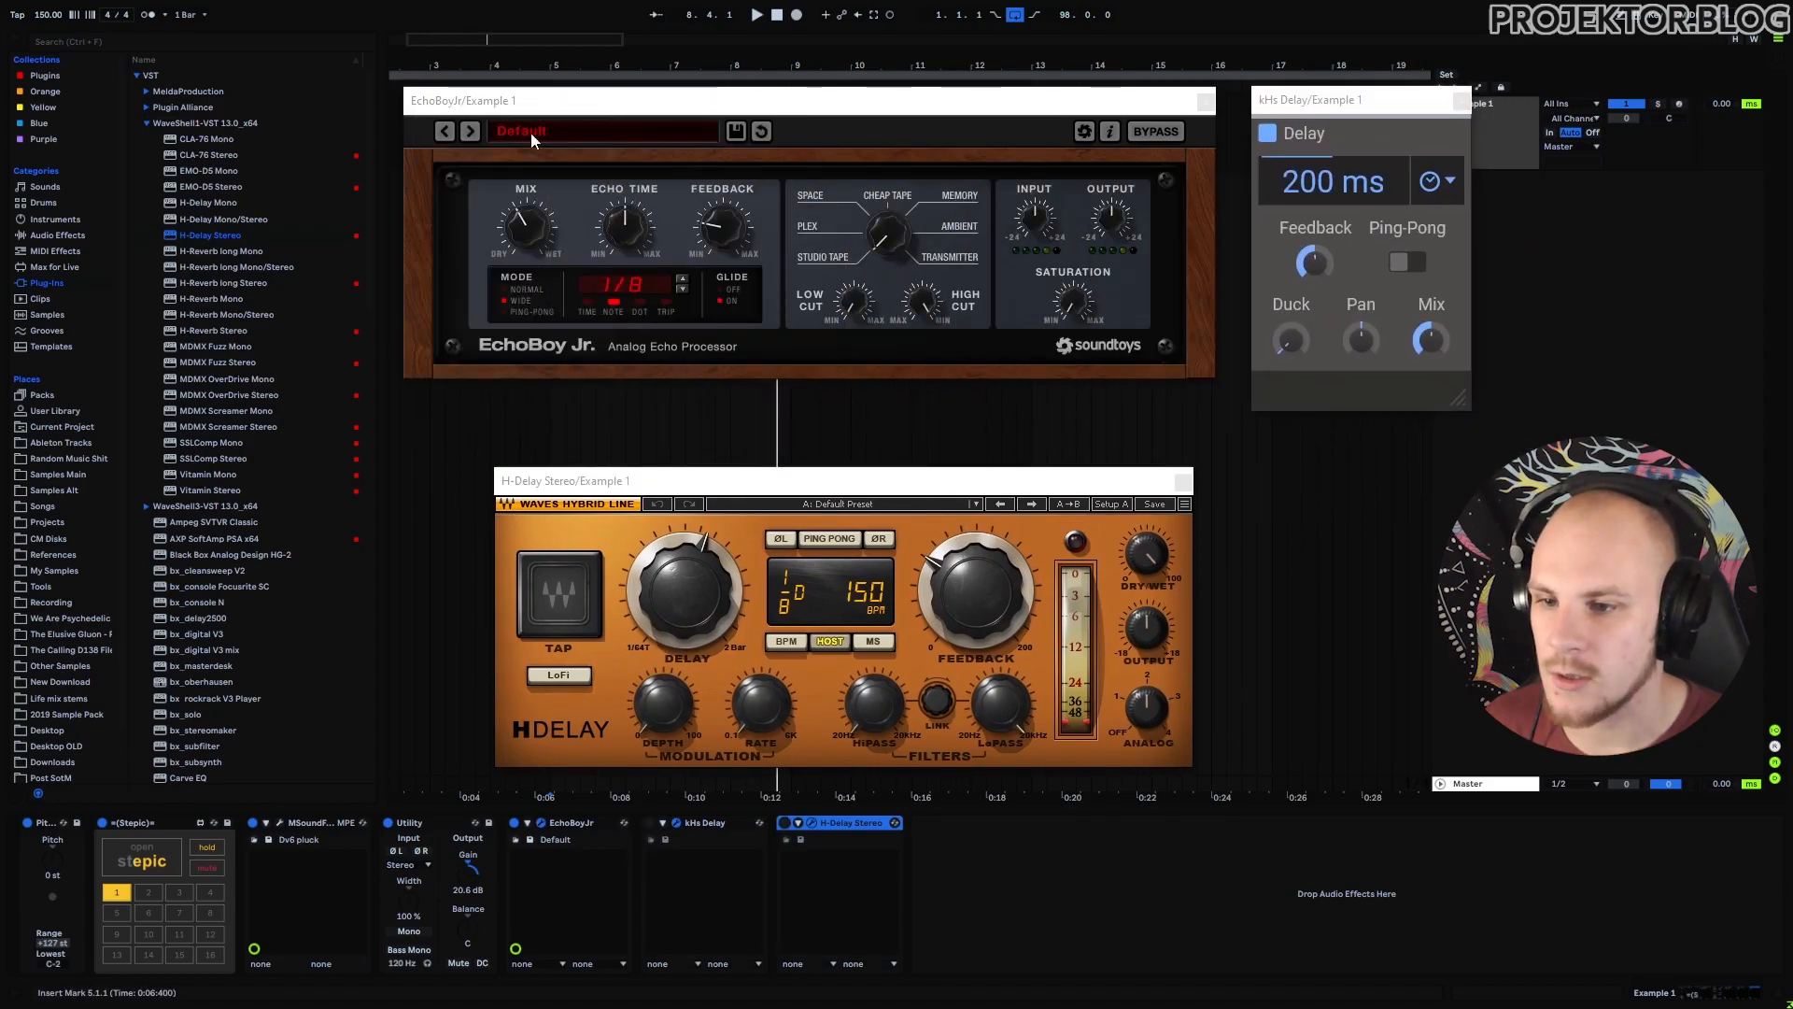
click(1183, 480)
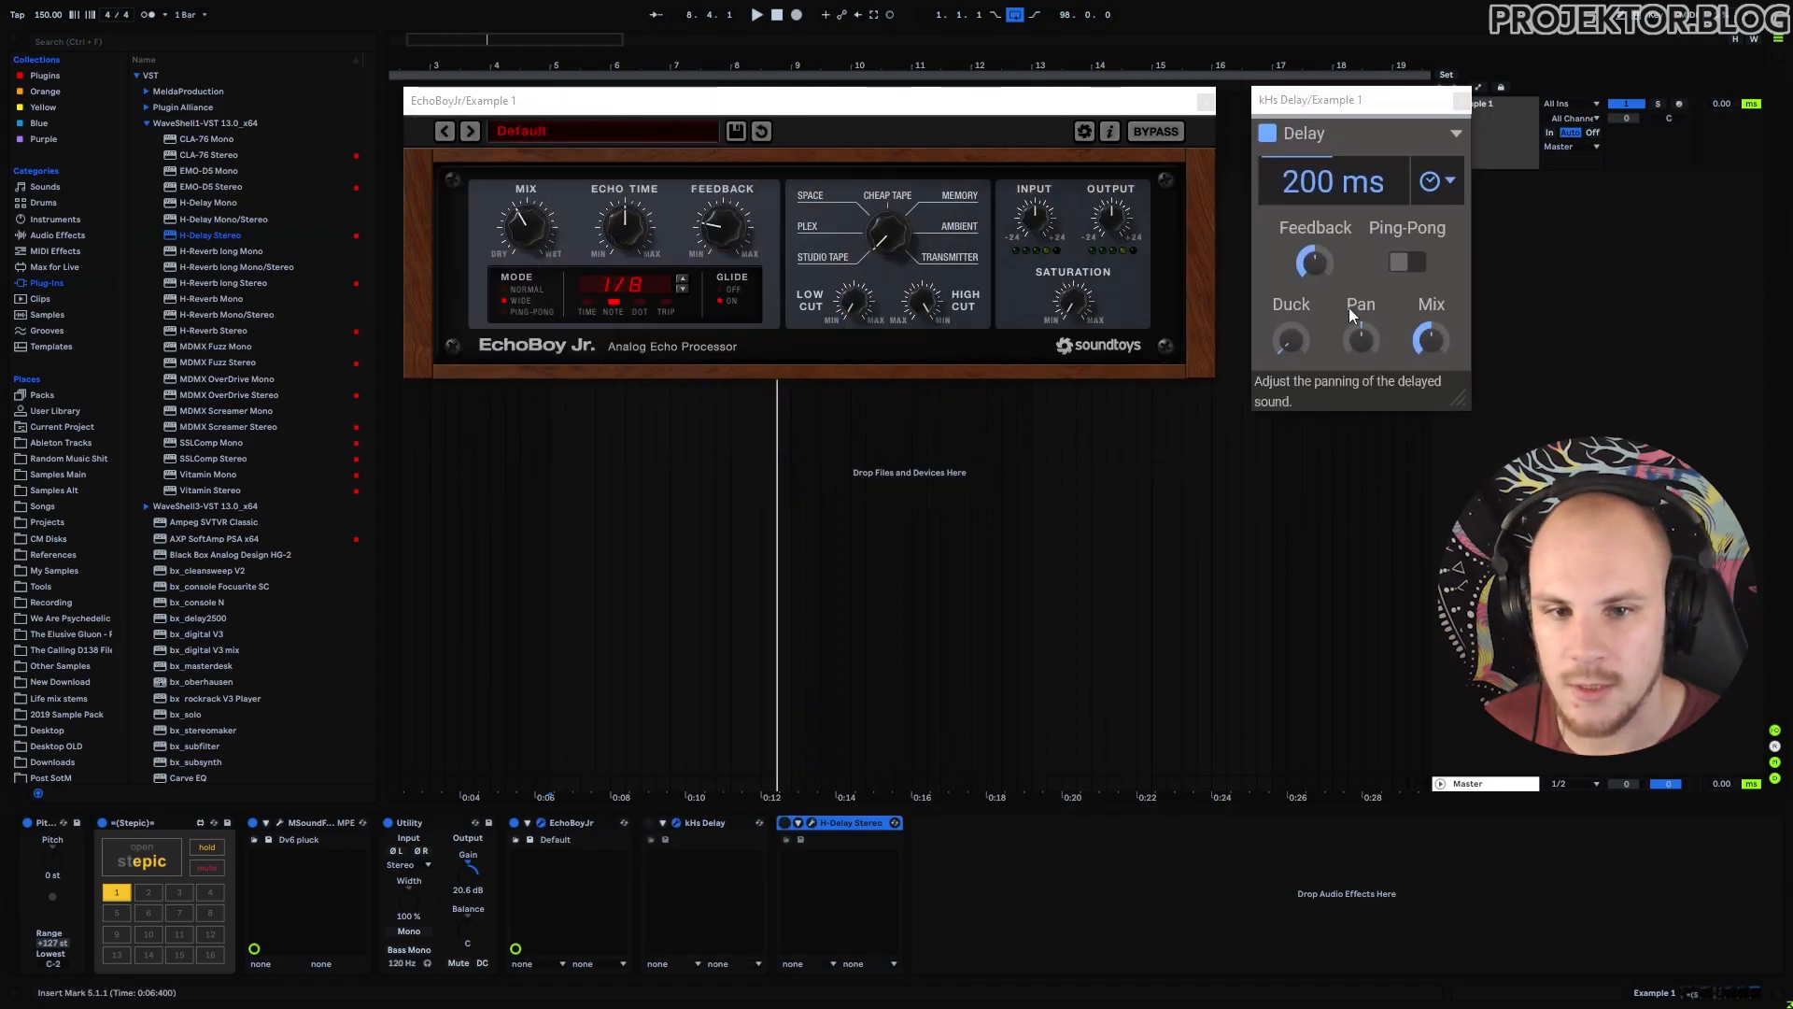
click(1462, 100)
drag(1025, 100, 1064, 294)
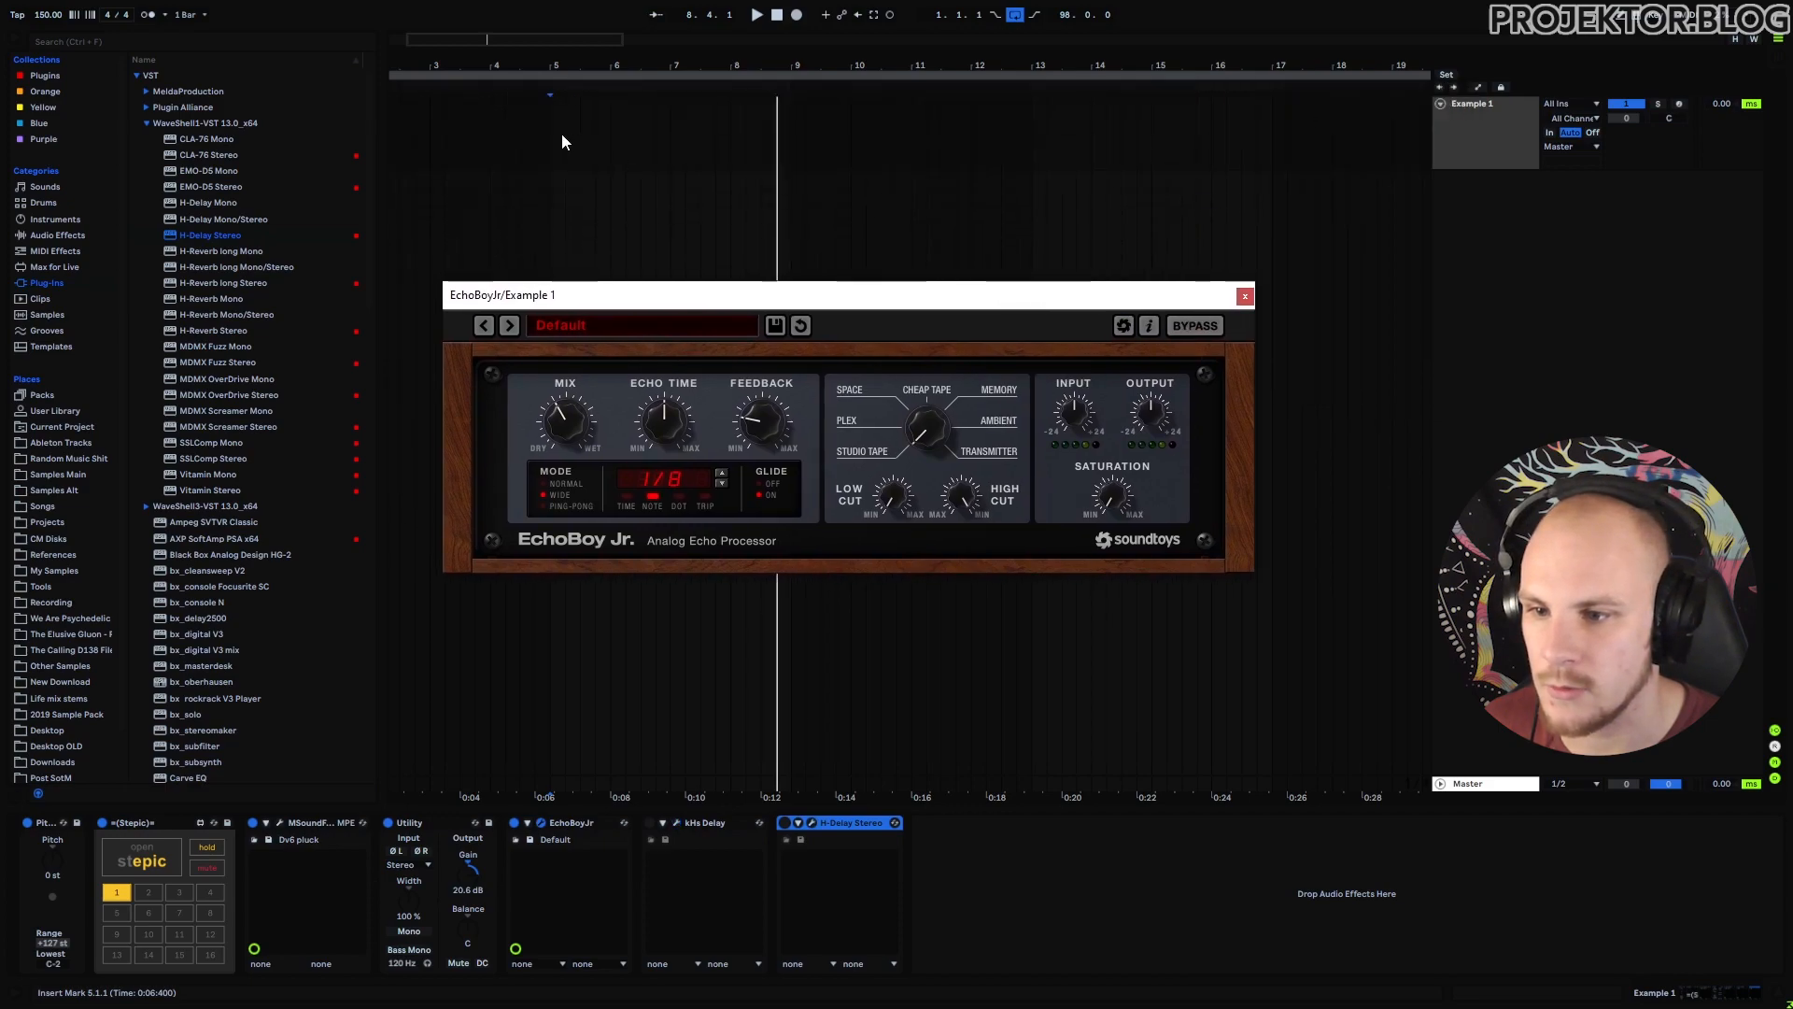
Play from bar 5 and set EchoBoy Jr. to a dotted 1/8 ping-pong echo.
click(611, 231)
key(space)
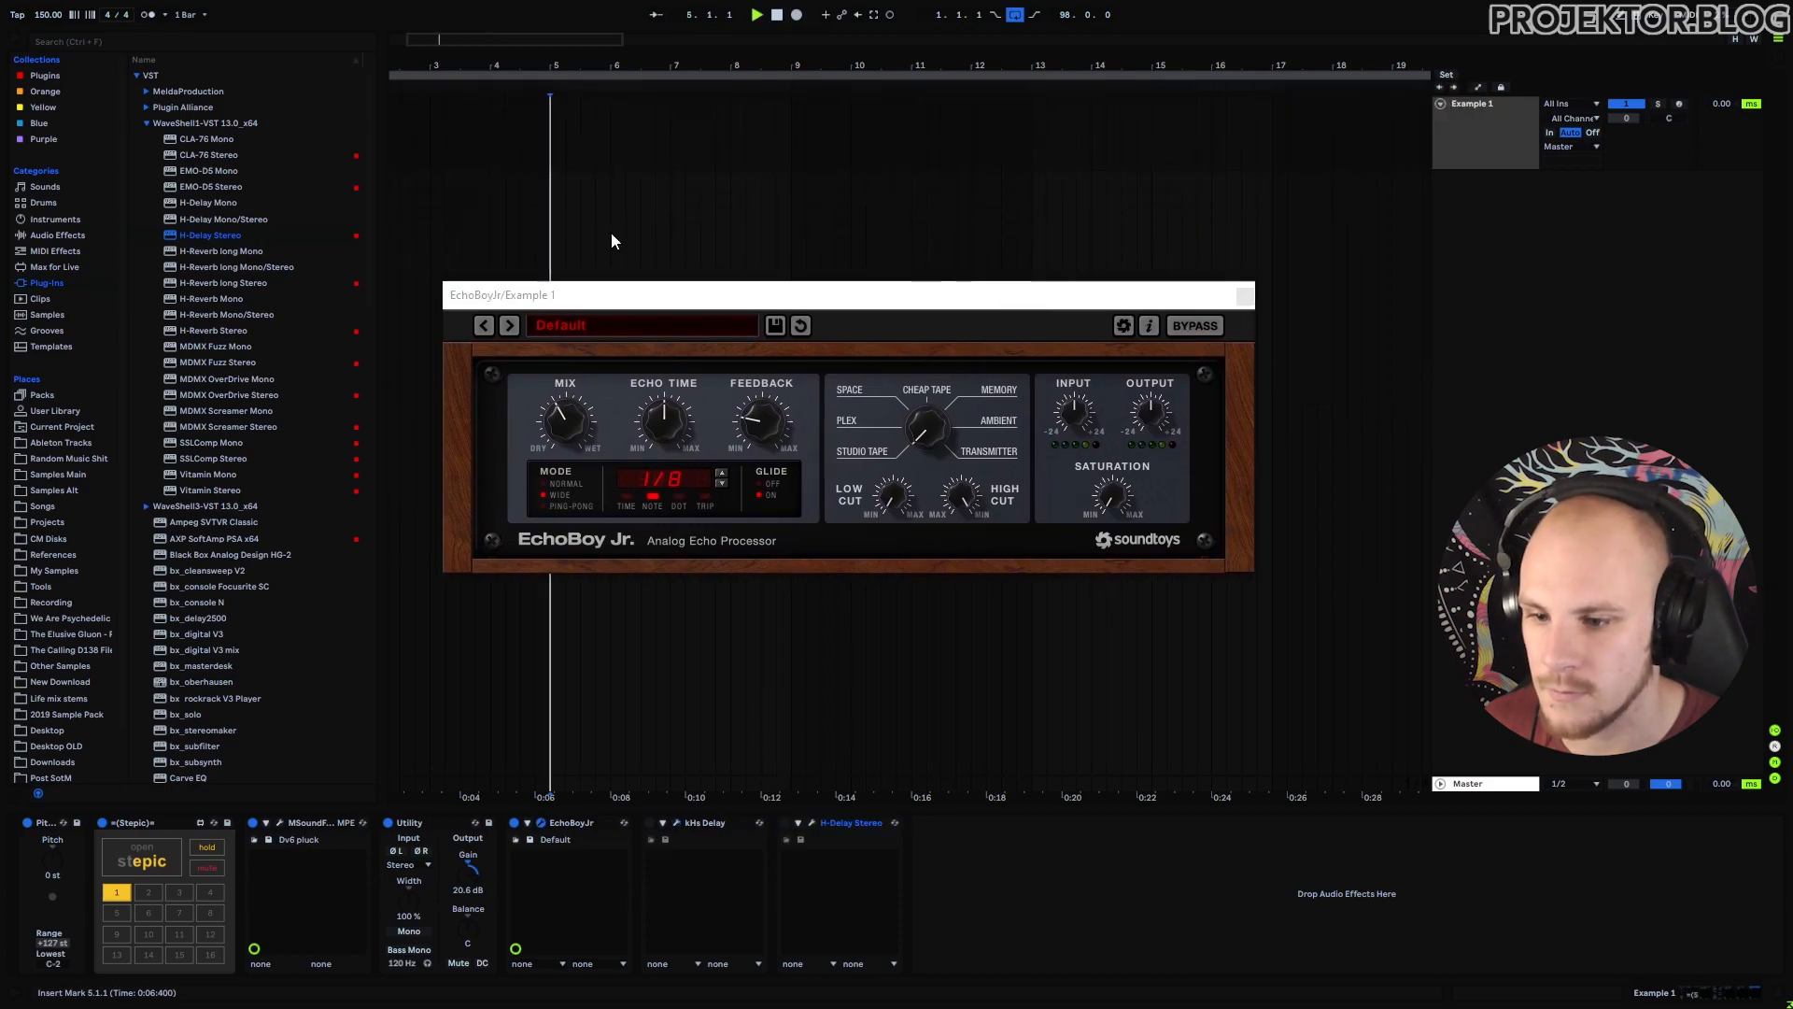
click(682, 497)
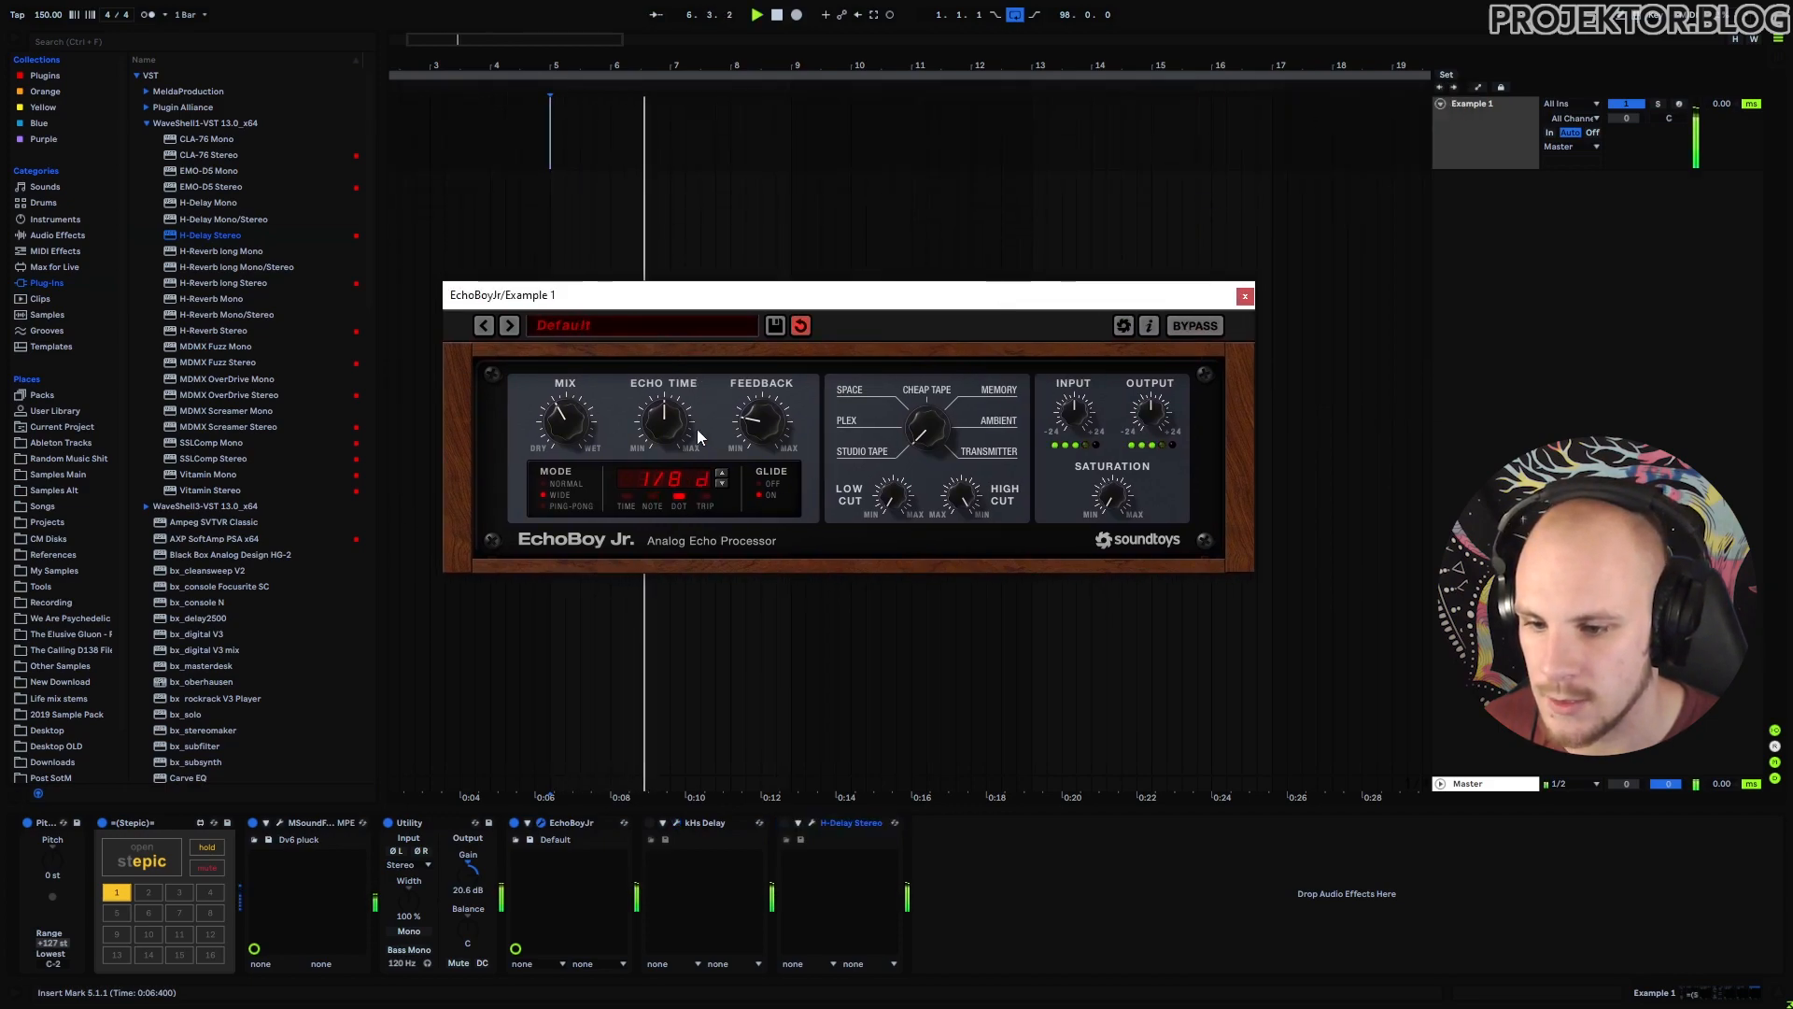
click(558, 507)
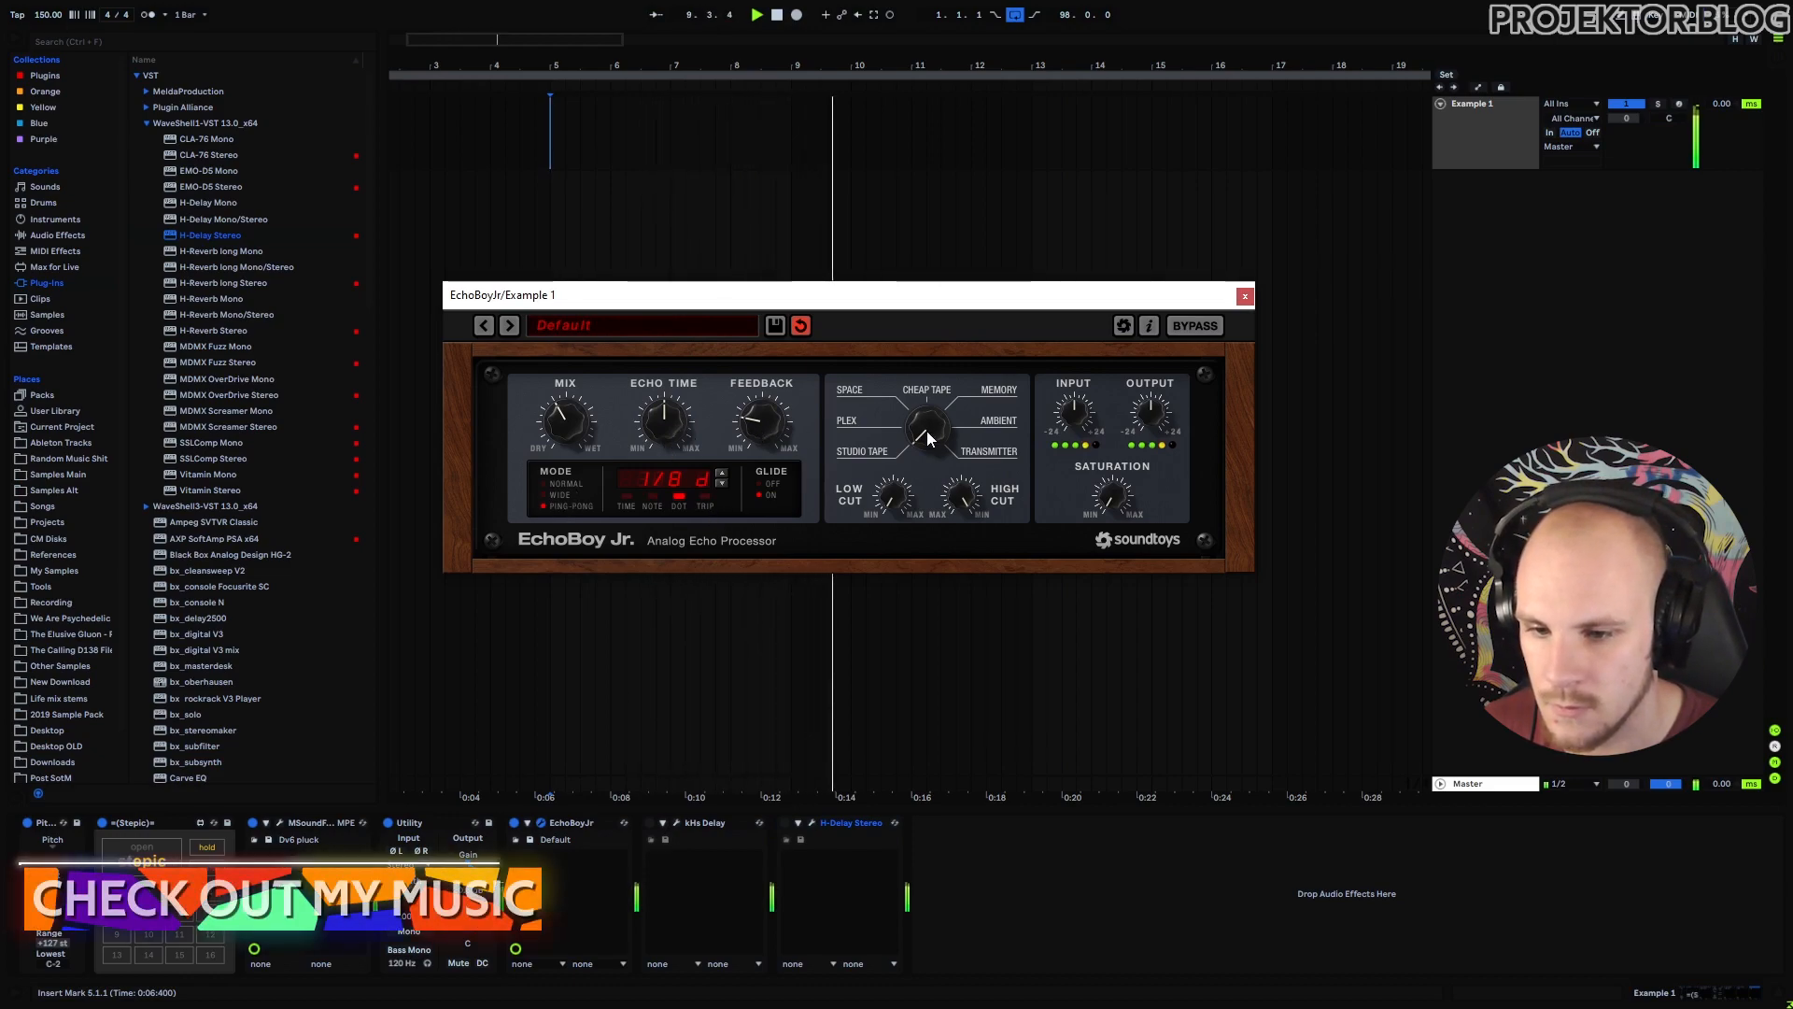
Audition EchoBoy styles Plex, Space, Ambient and Cheap Tape while looping playback.
drag(928, 432, 934, 416)
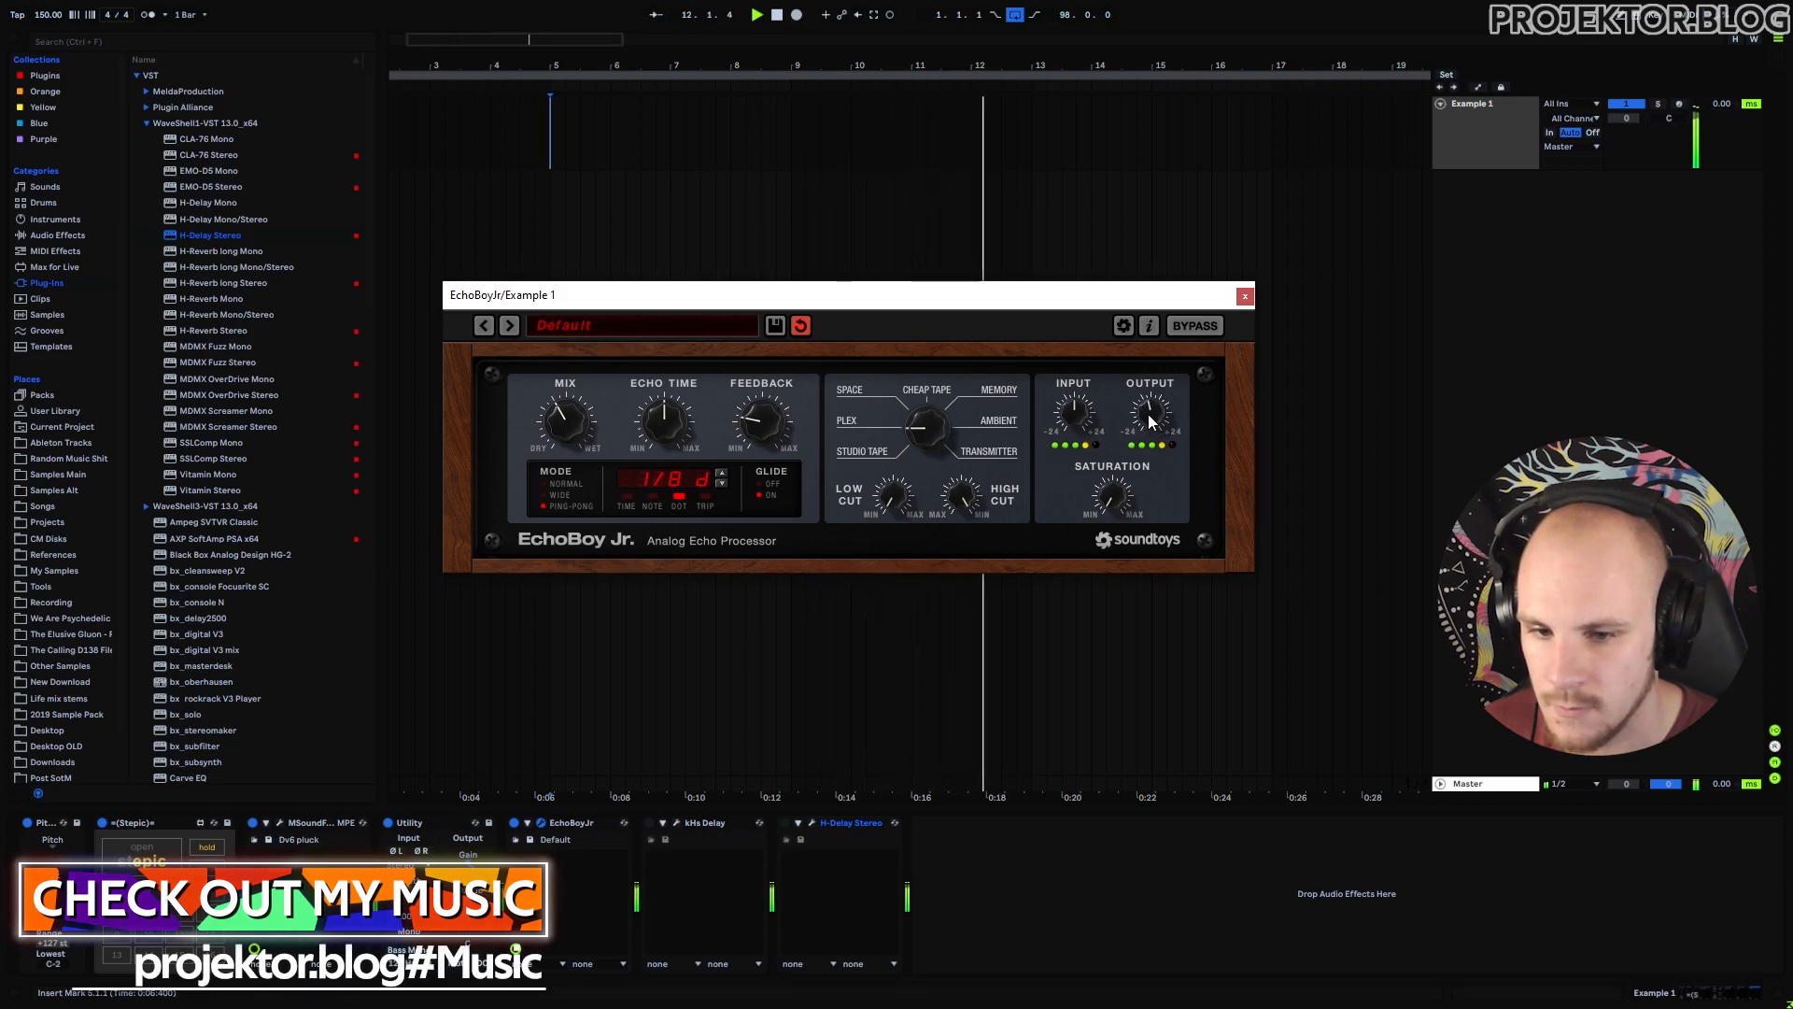
drag(925, 434, 935, 411)
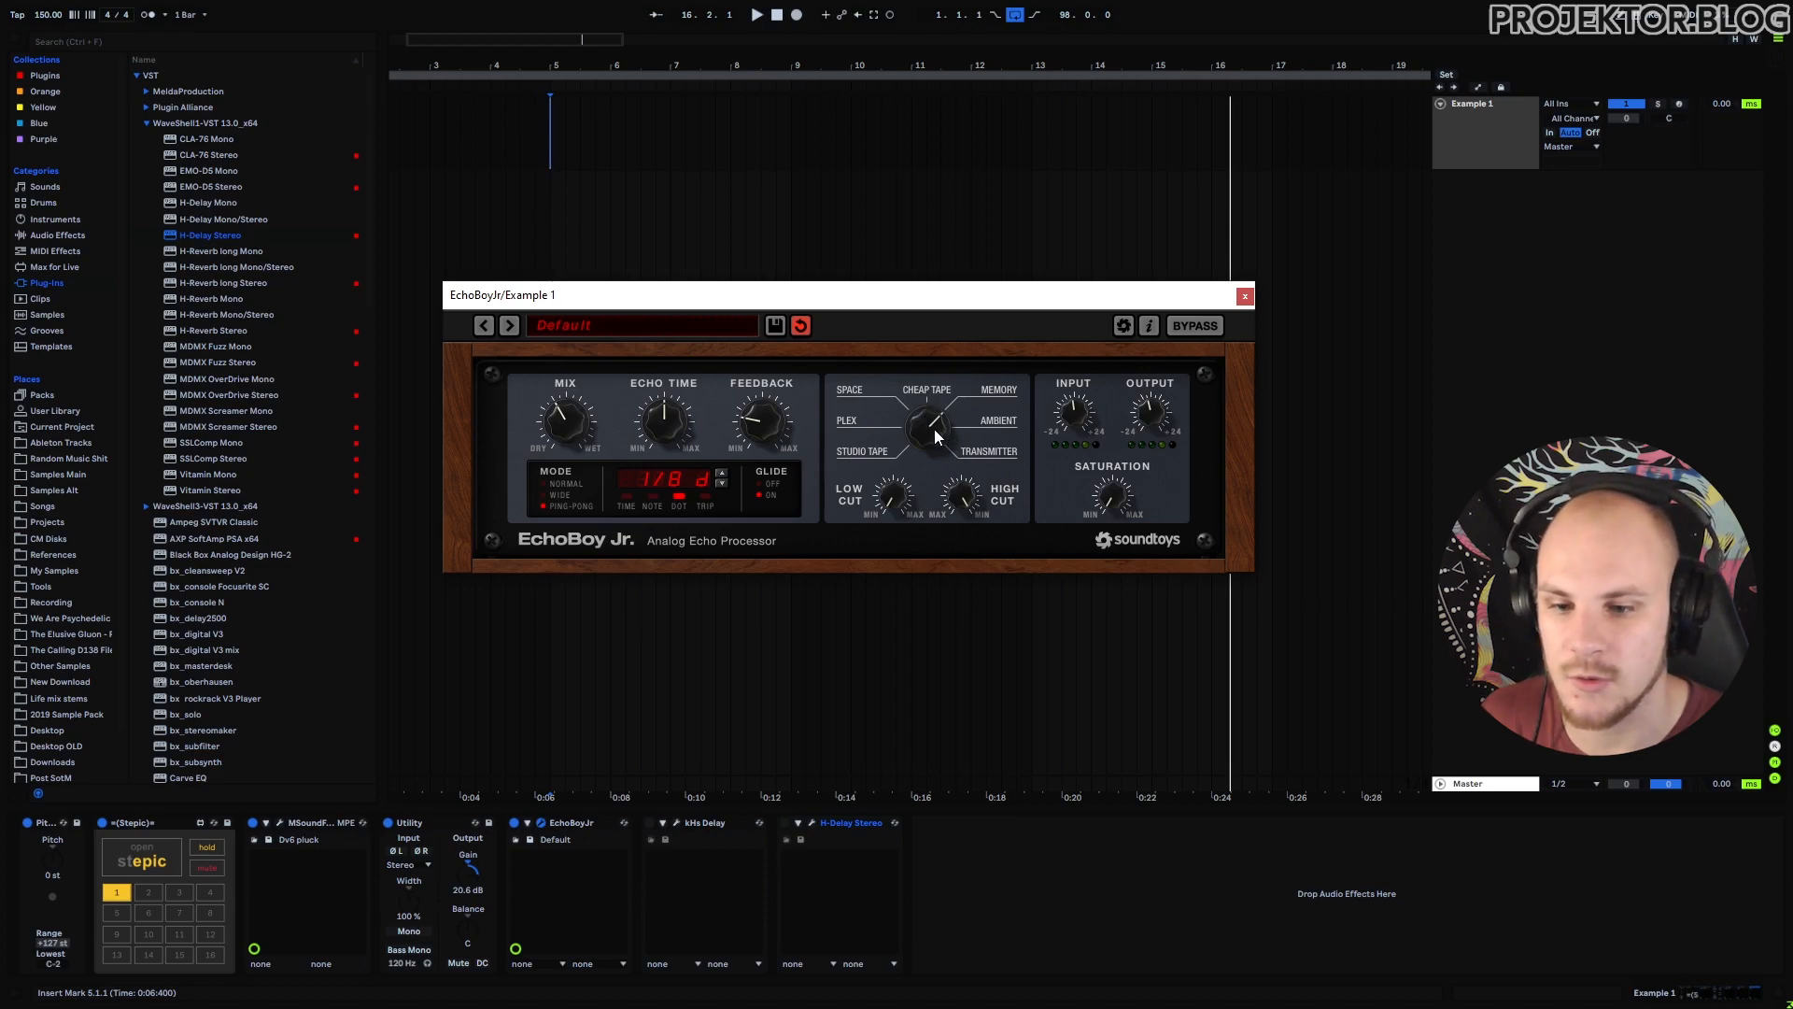
drag(939, 423, 941, 414)
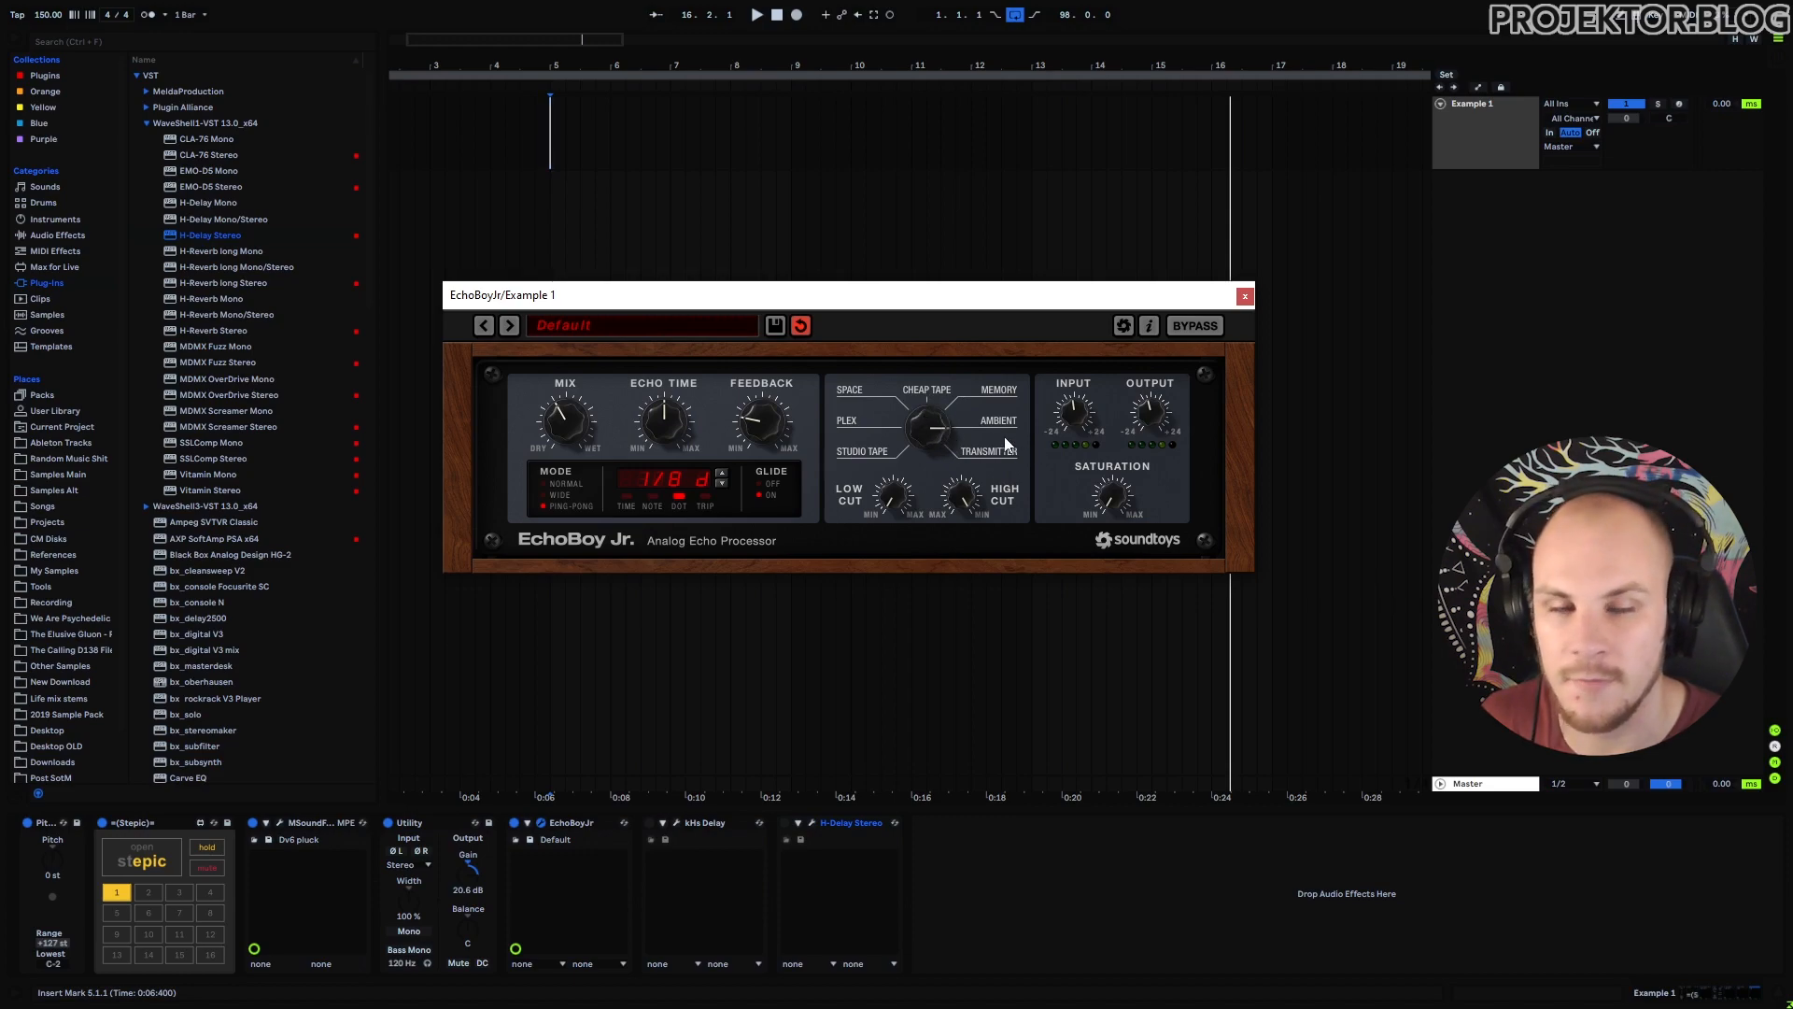
key(space)
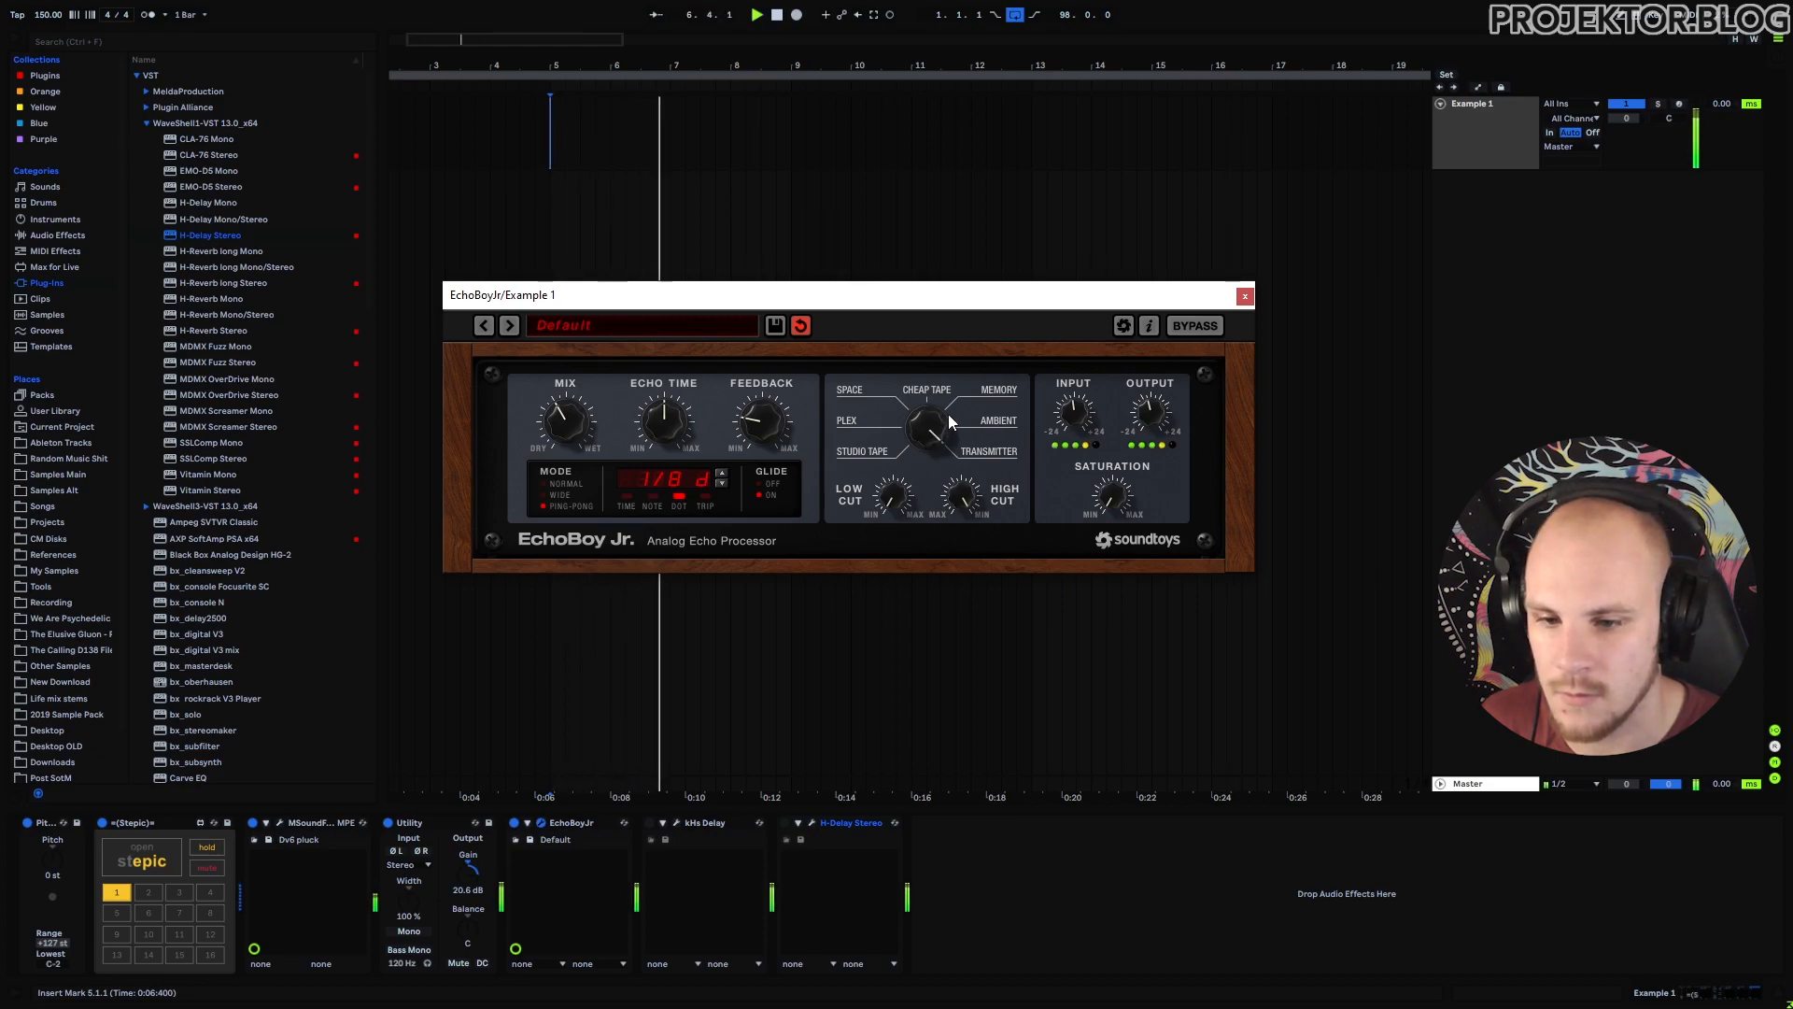
drag(926, 440, 940, 374)
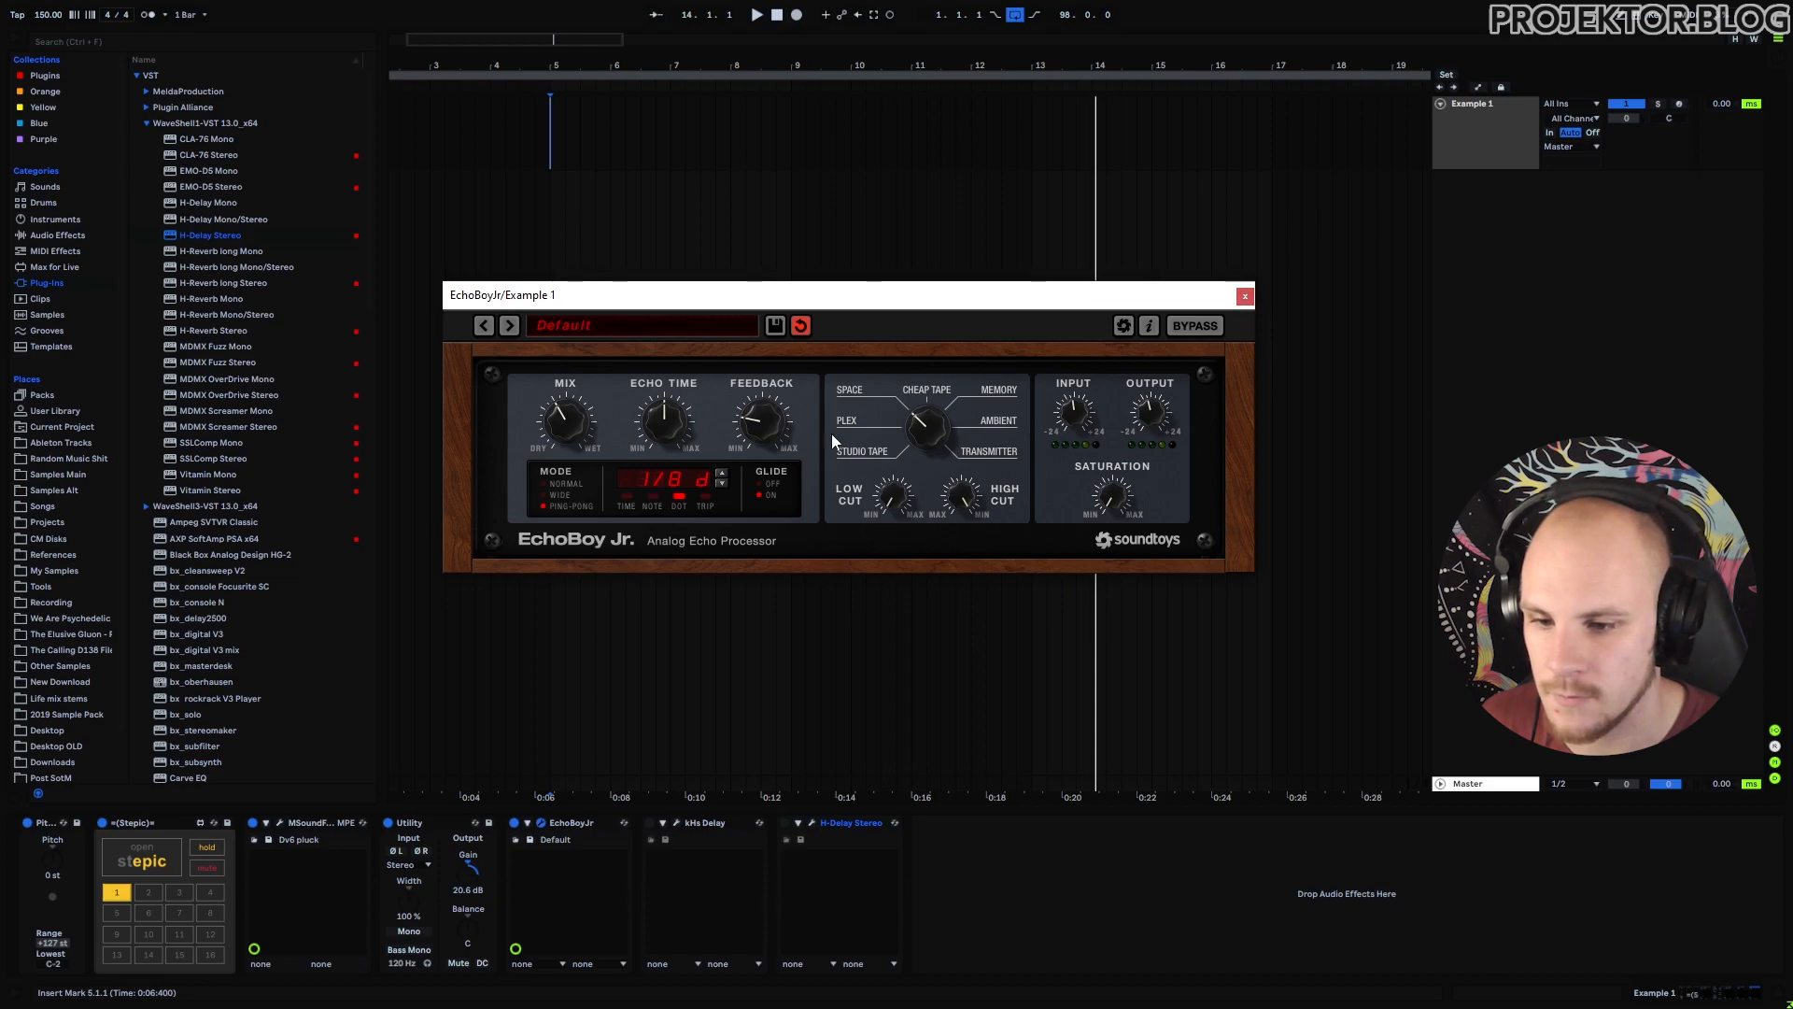
key(space)
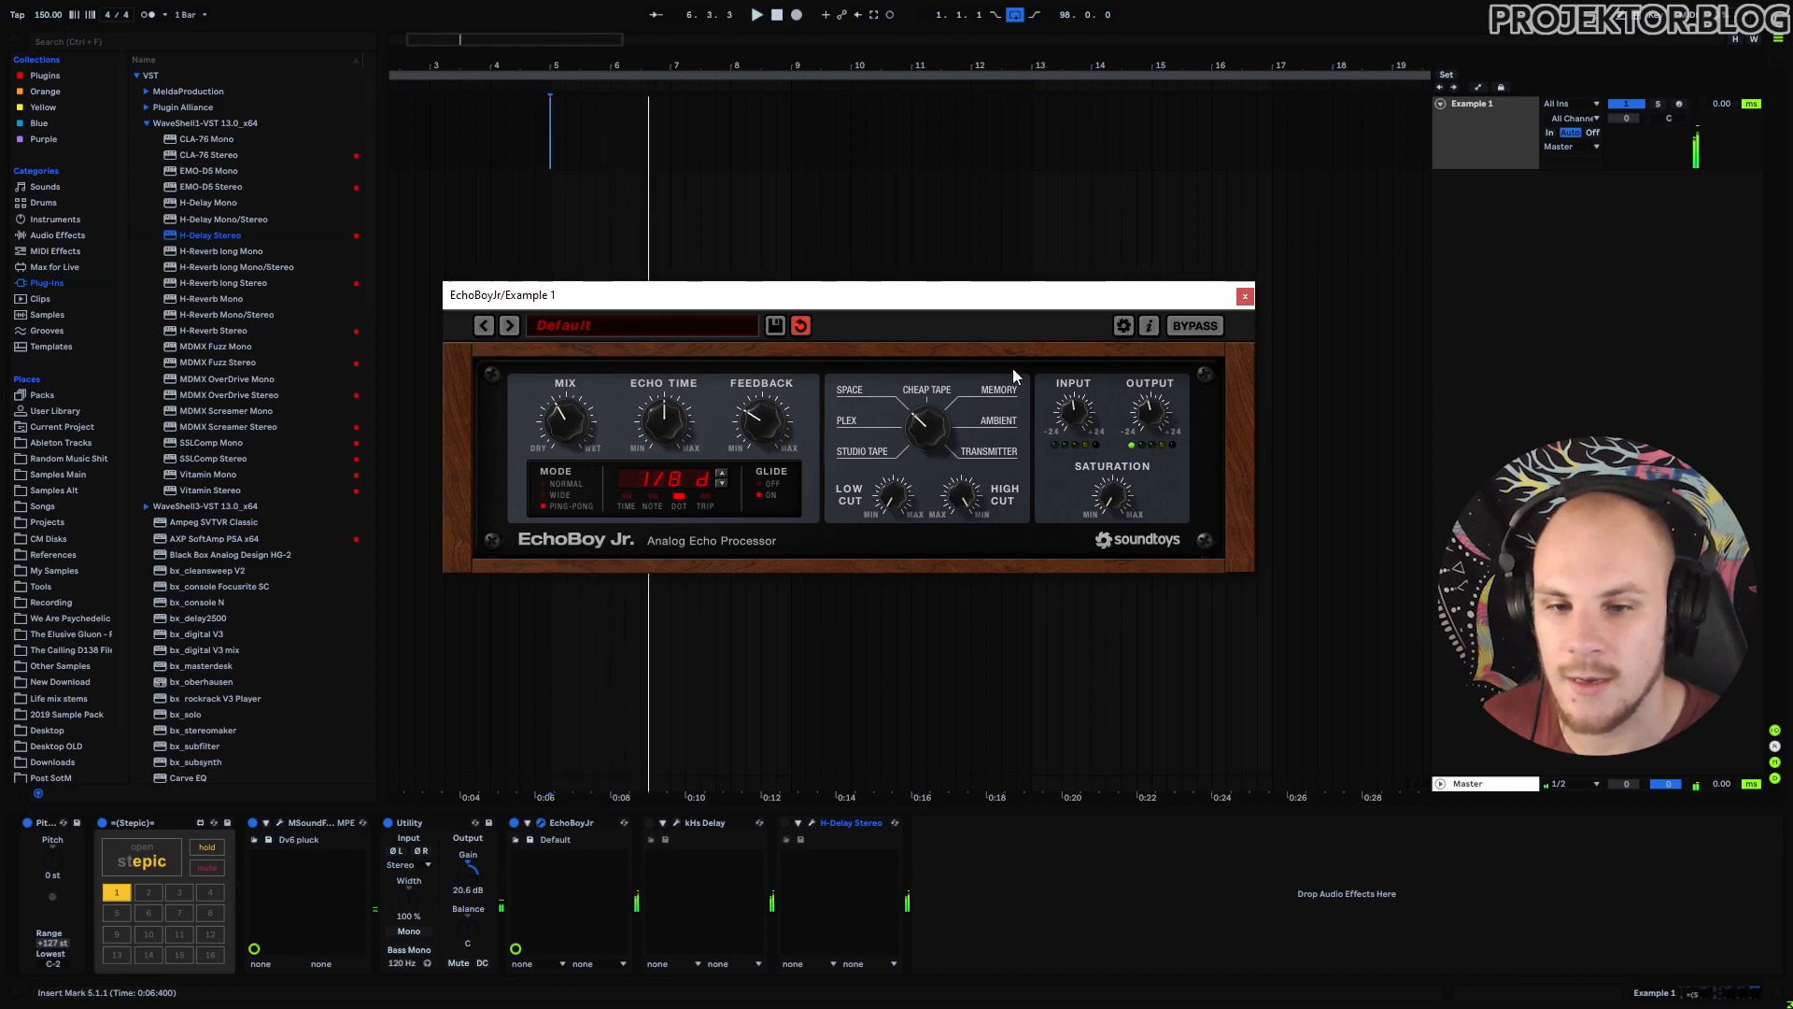
Close EchoBoy and set kHs Delay to synced ping-pong, mix 38 % and feedback 51 %.
click(1245, 299)
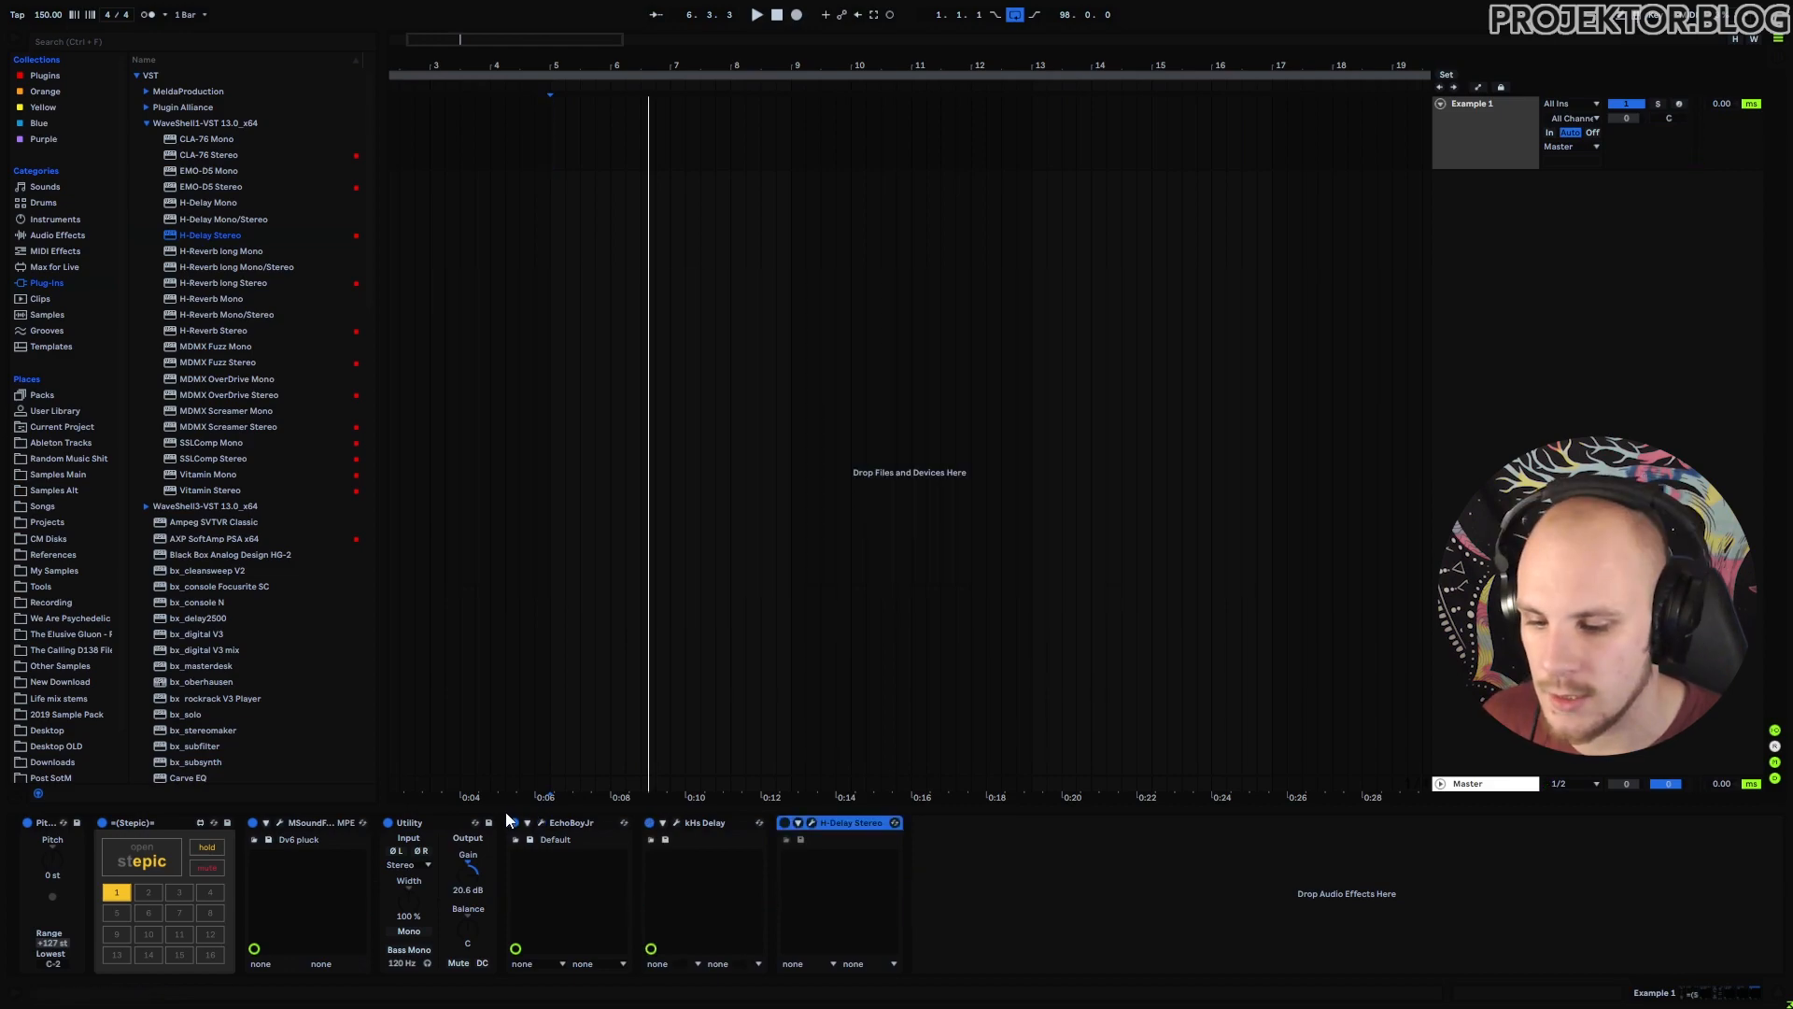
click(679, 822)
drag(1354, 99, 1013, 193)
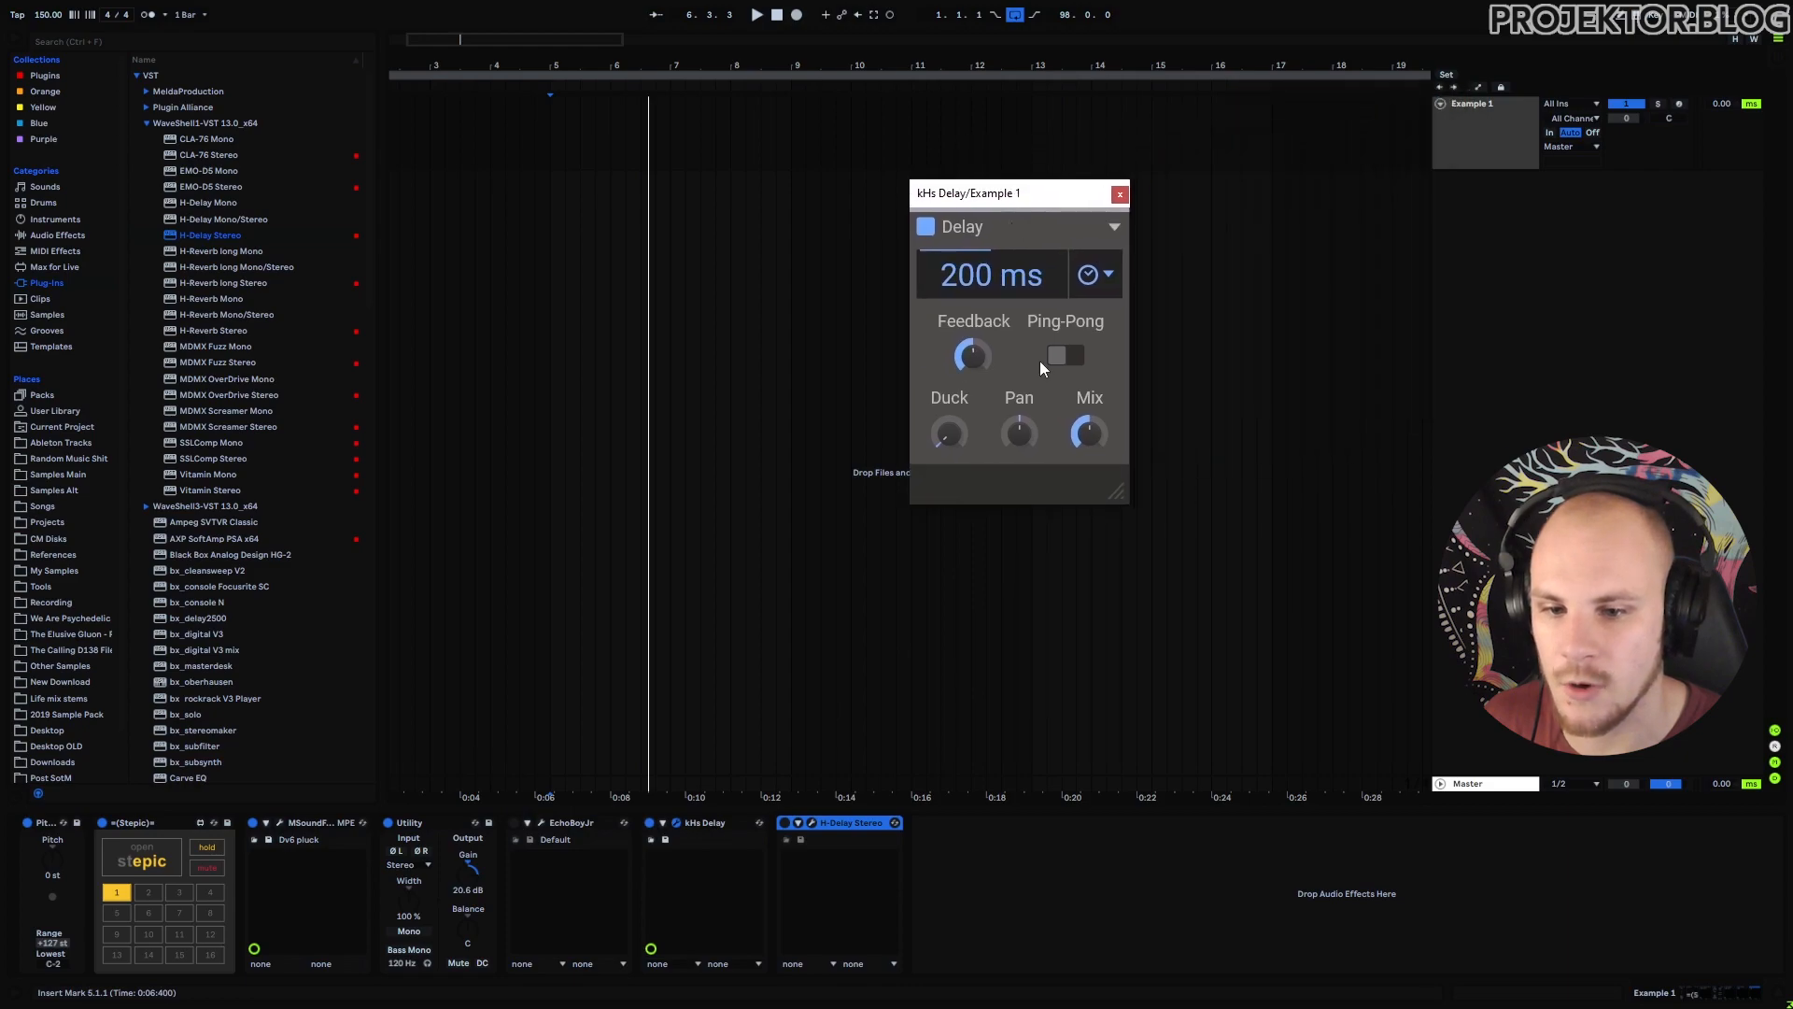
click(1065, 355)
click(1107, 276)
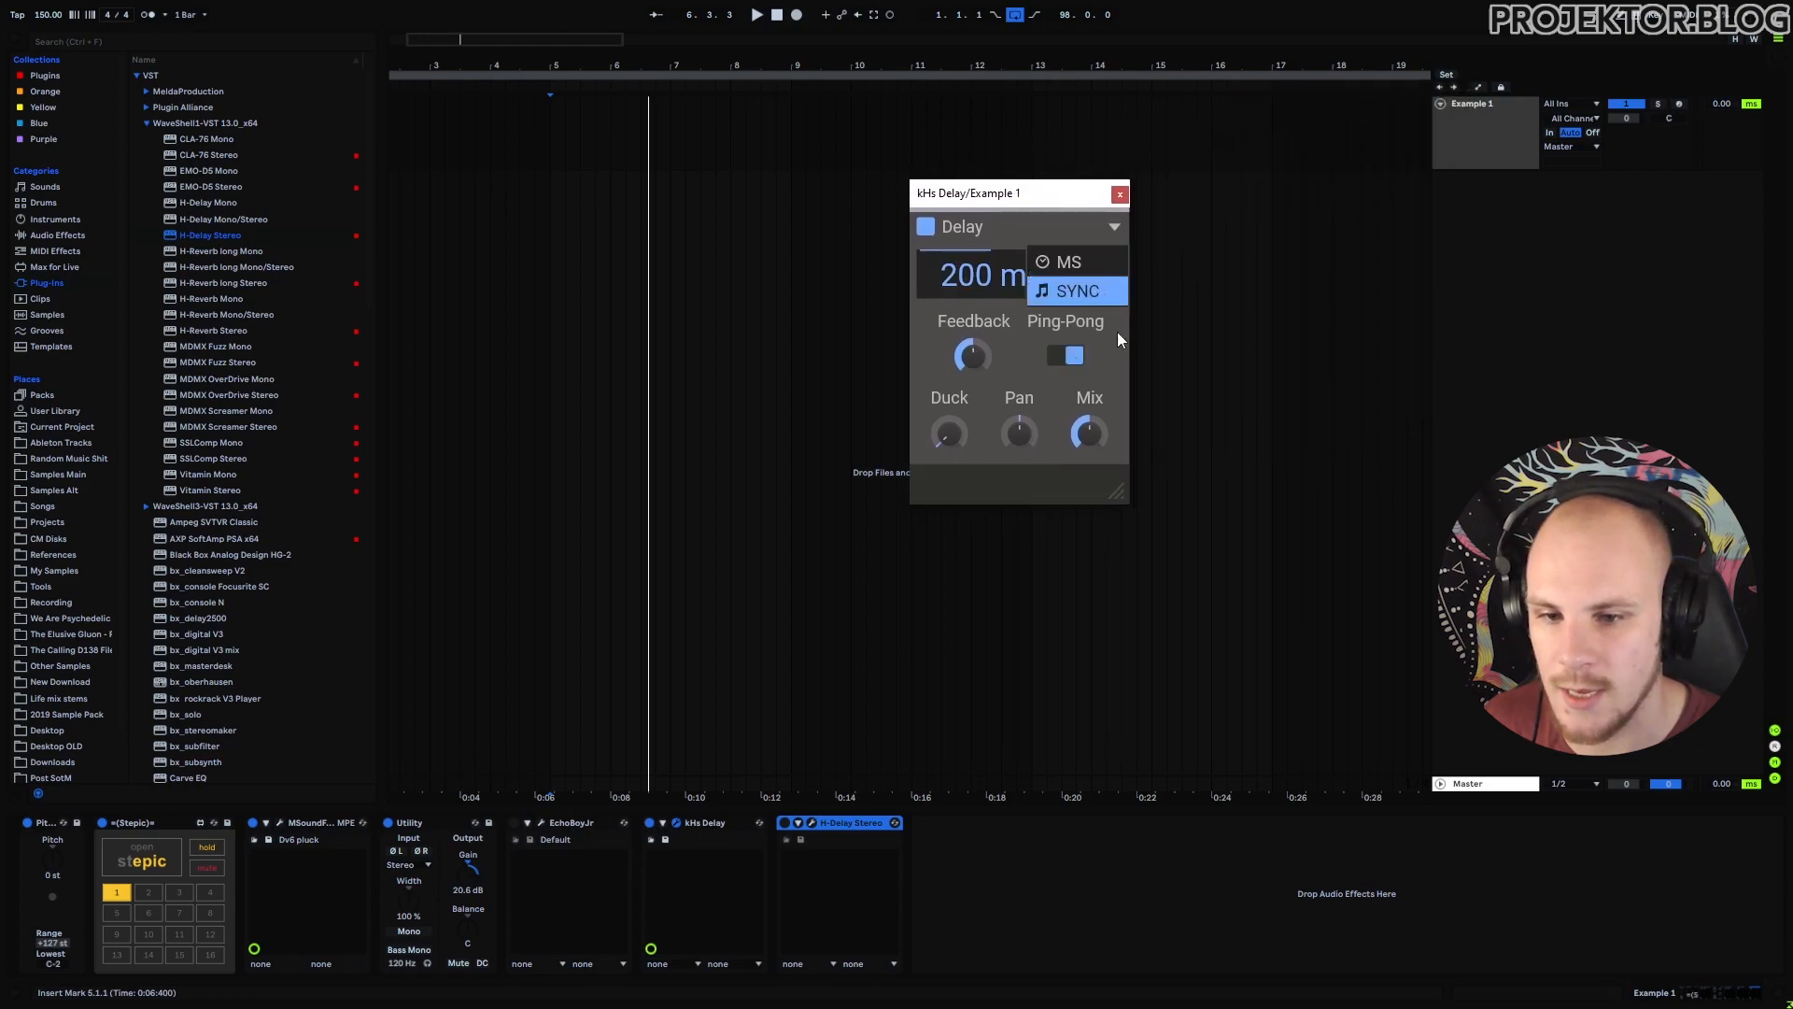
click(1084, 291)
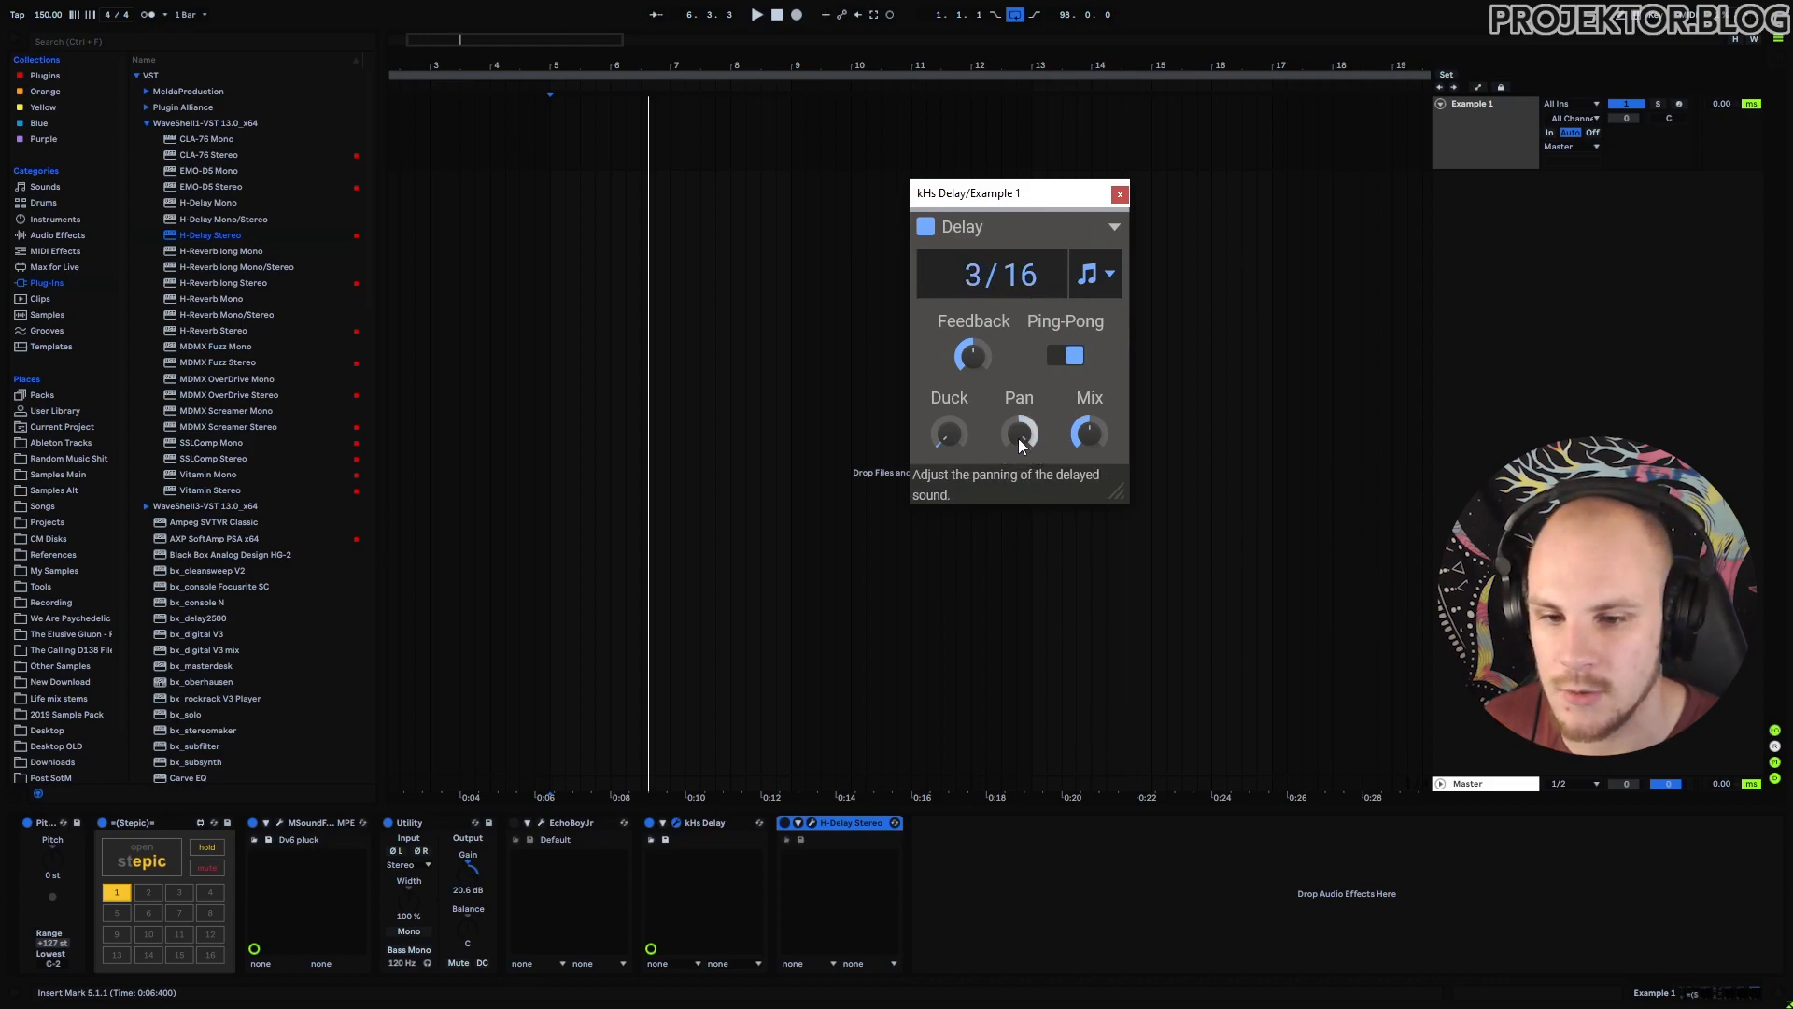
drag(1087, 432, 1087, 436)
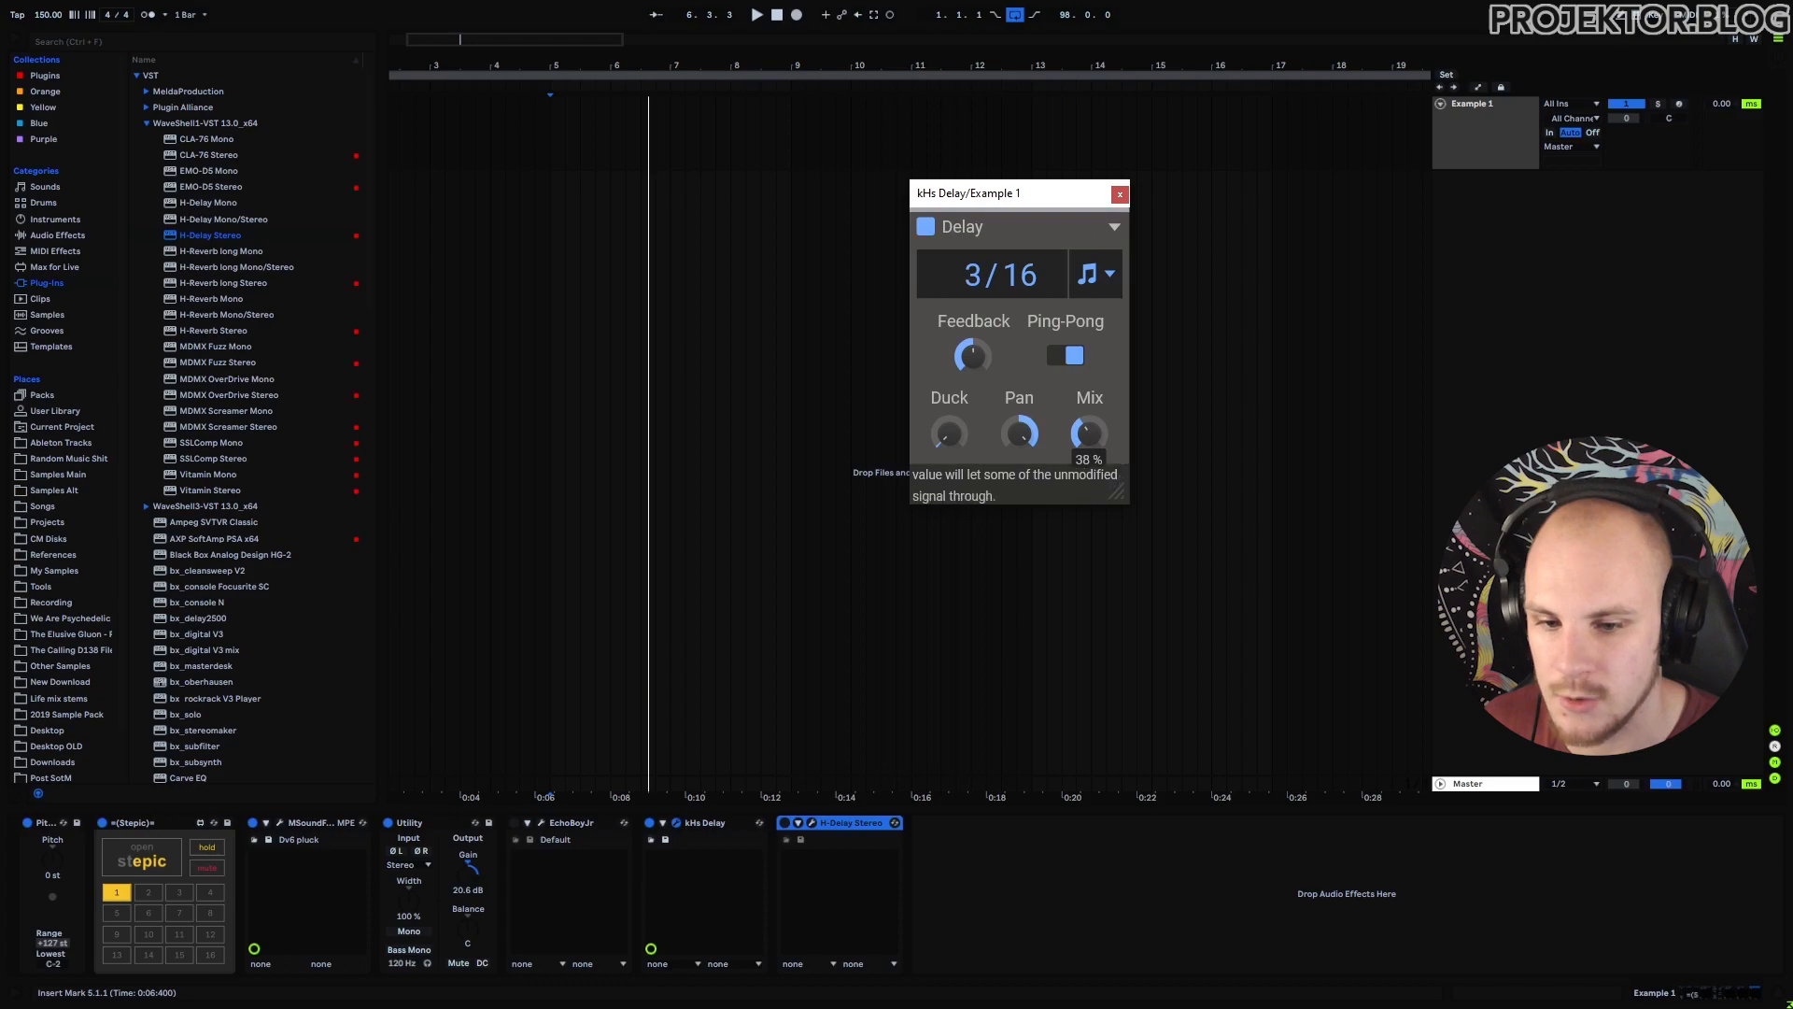
key(space)
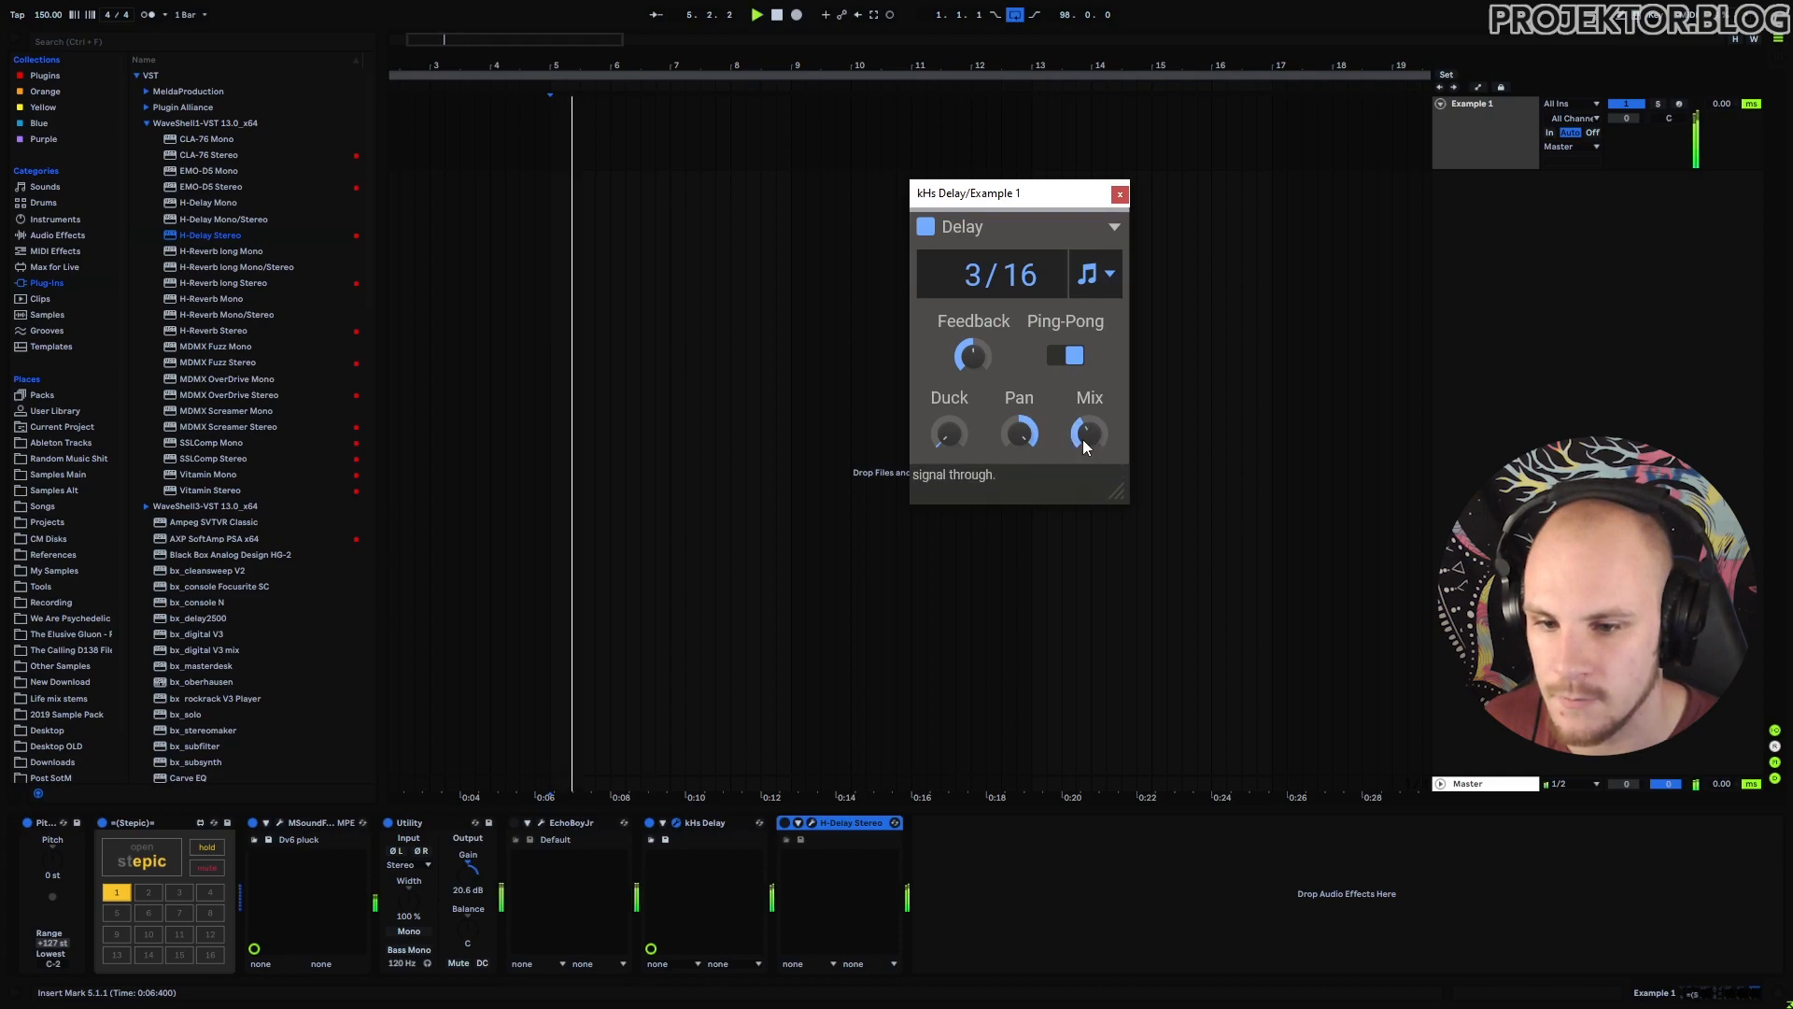
drag(972, 355, 972, 352)
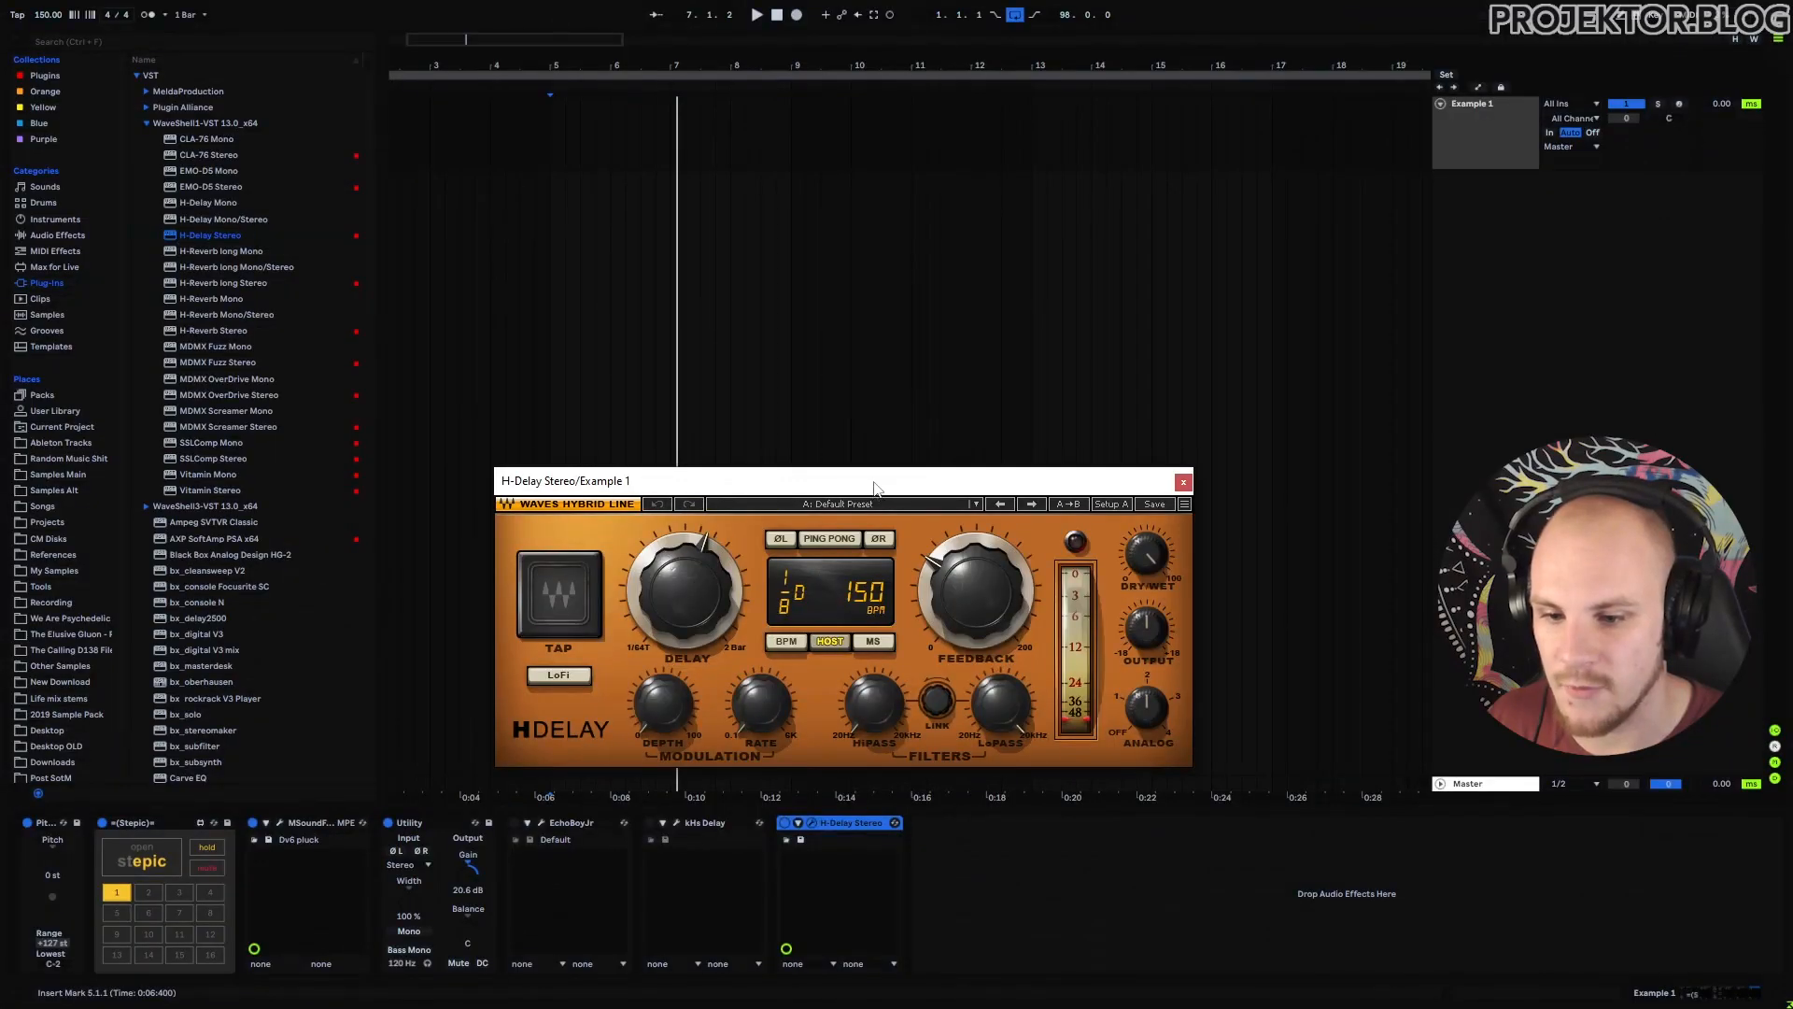
Enable ping-pong in H-Delay Stereo, adjust its output, and lower the low-pass to 2.37 kHz.
drag(872, 506, 938, 332)
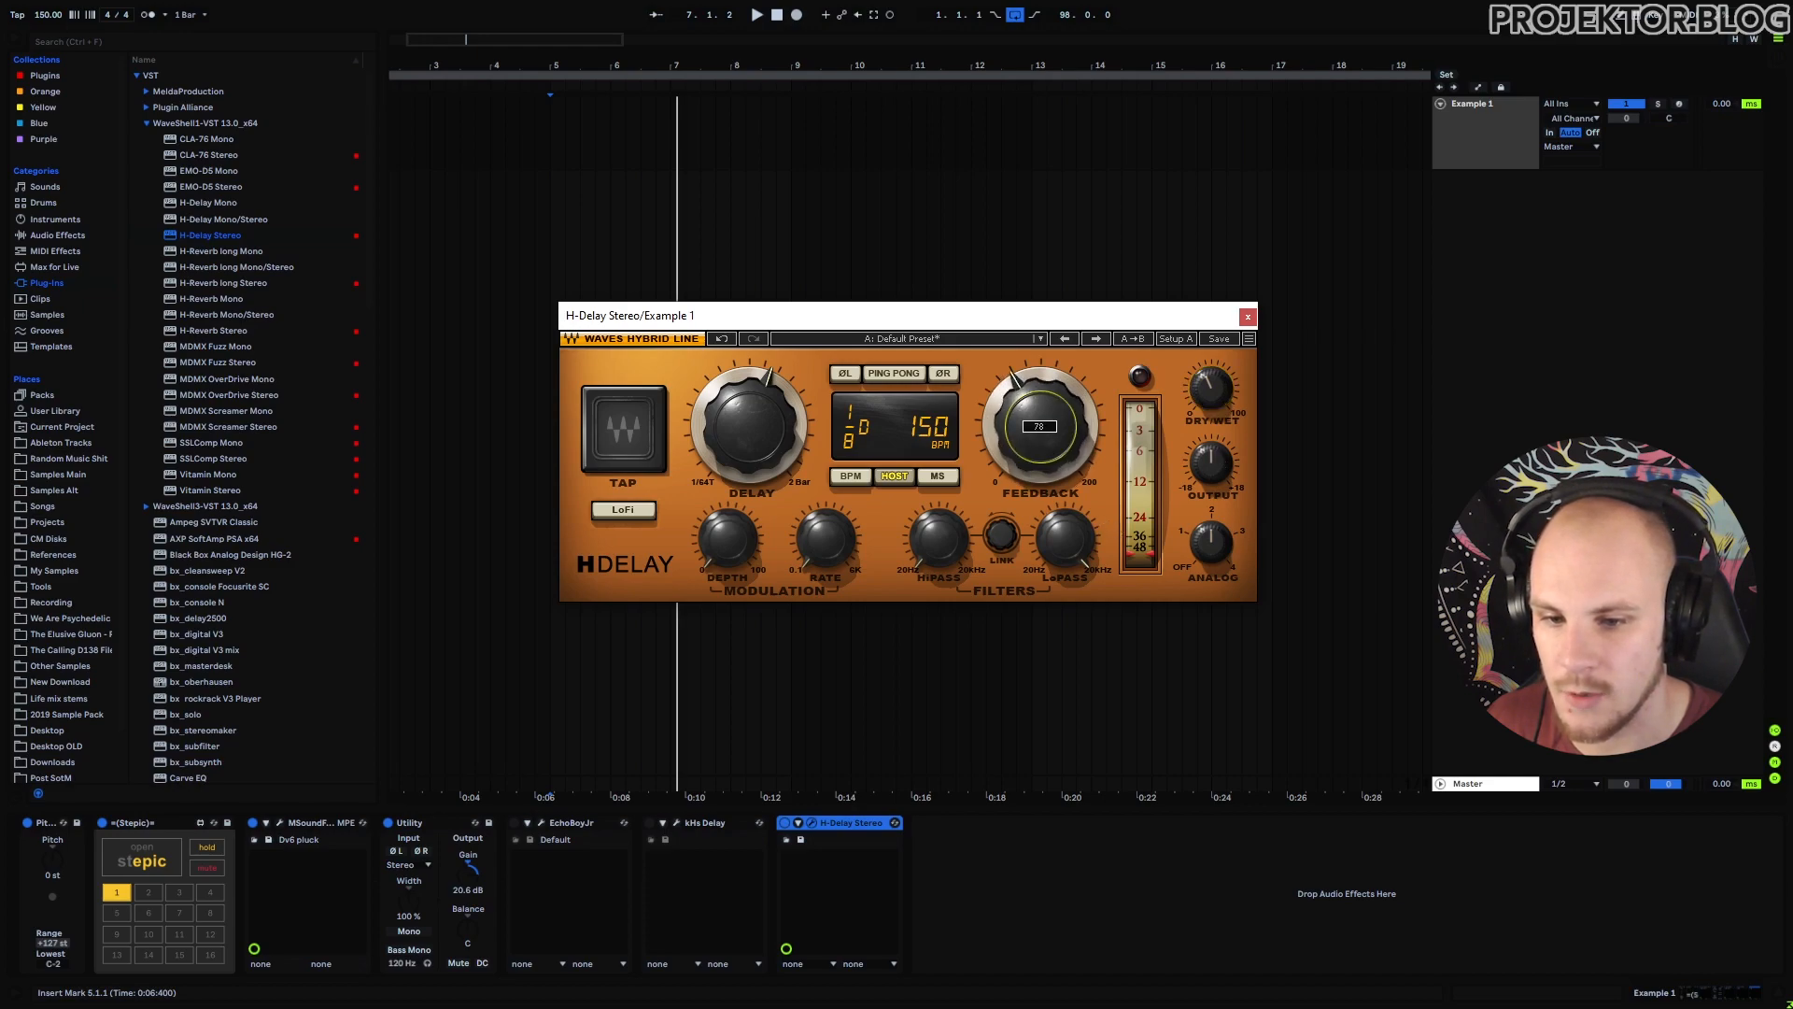
key(space)
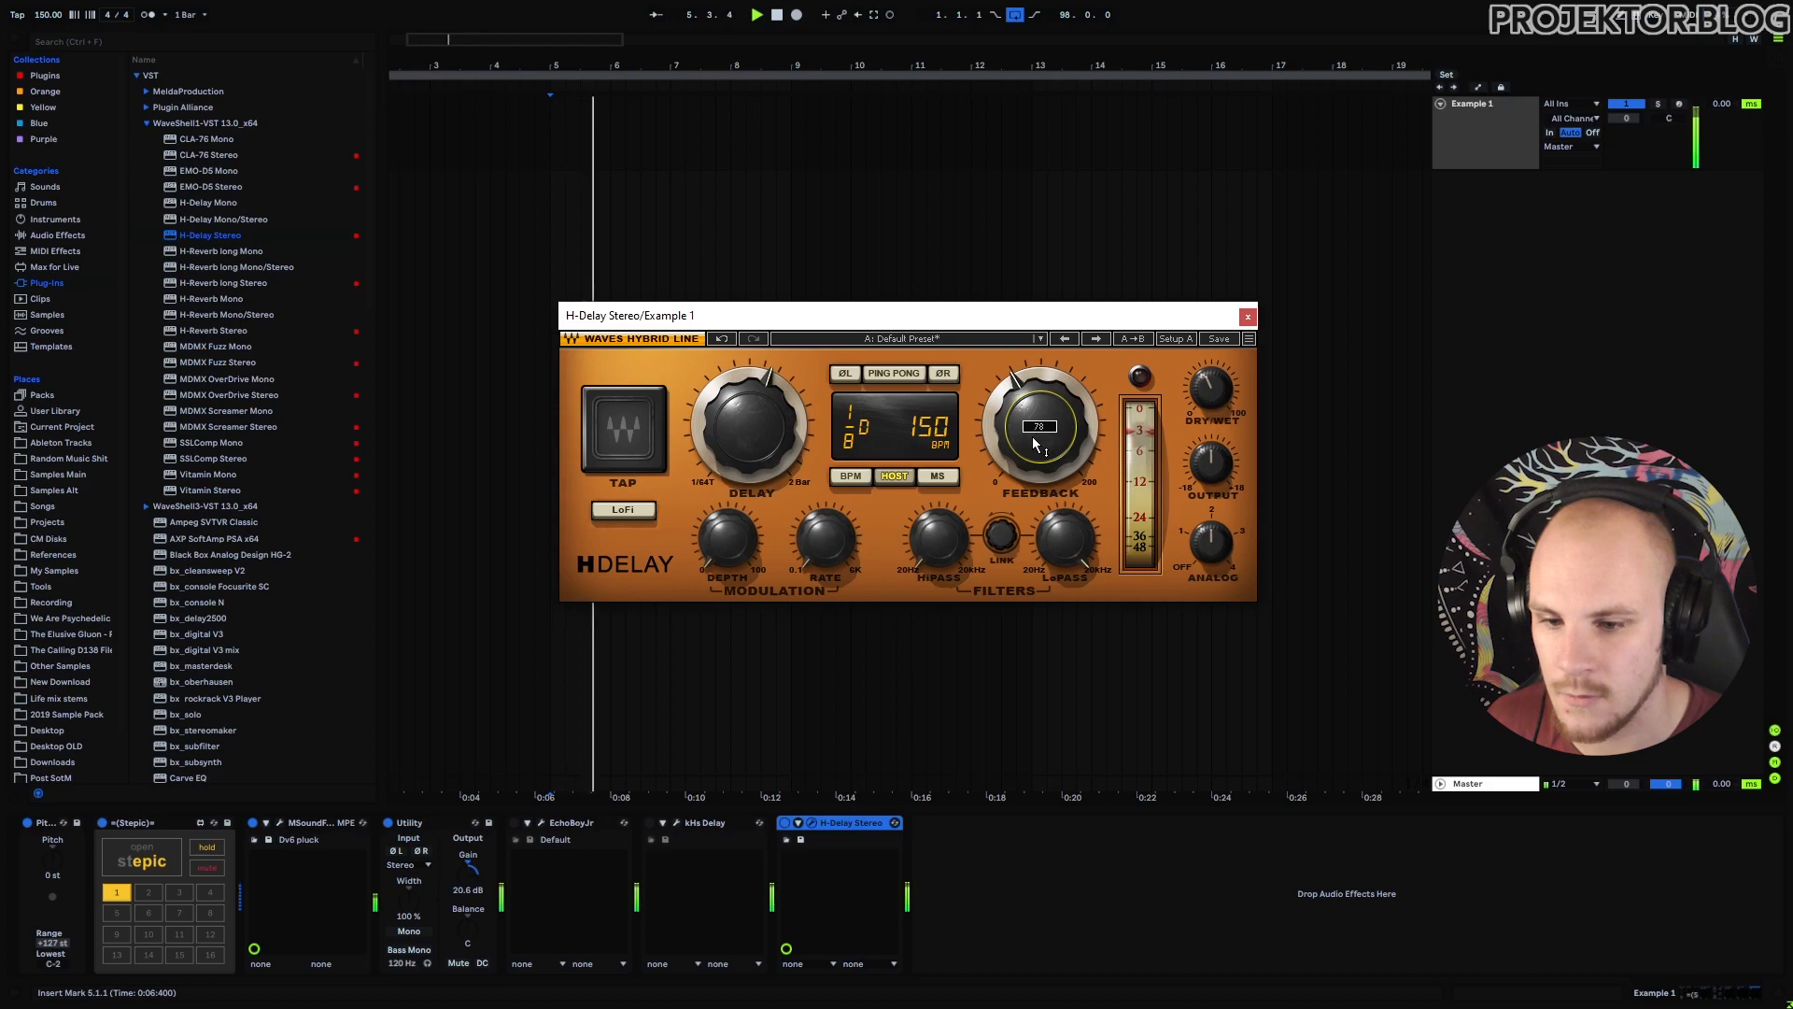
click(898, 375)
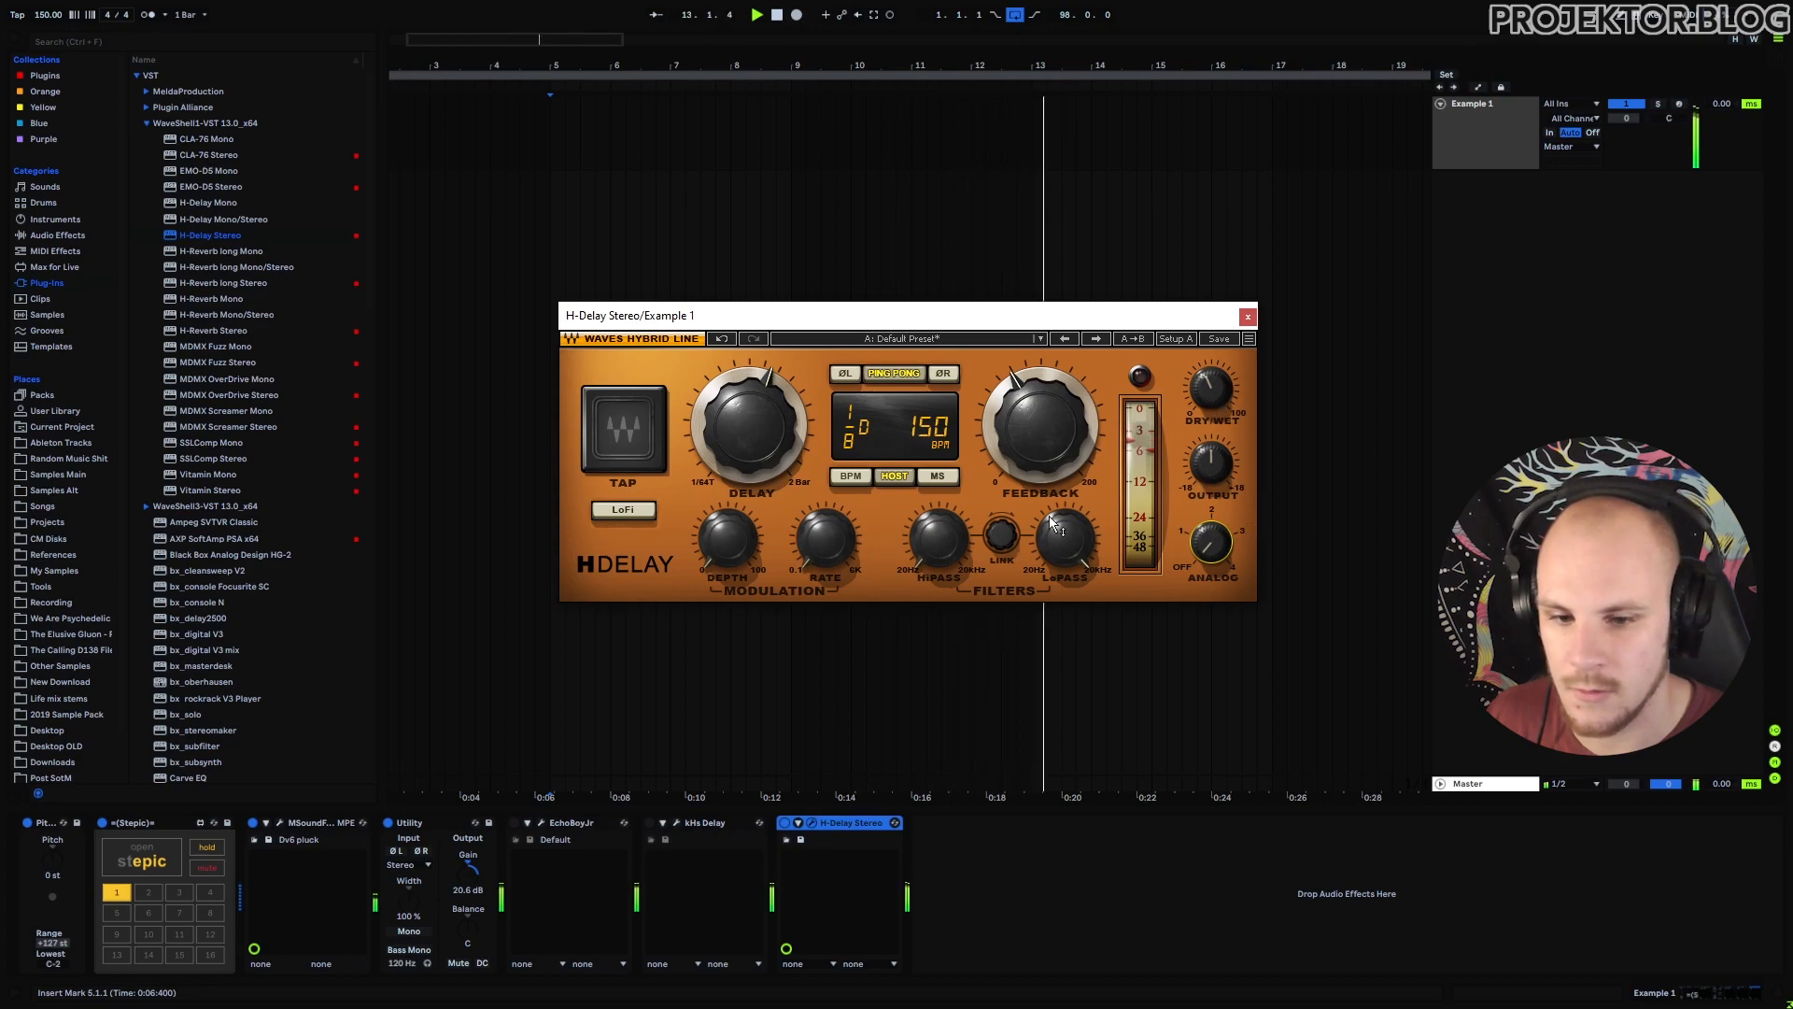
drag(1212, 463, 1212, 468)
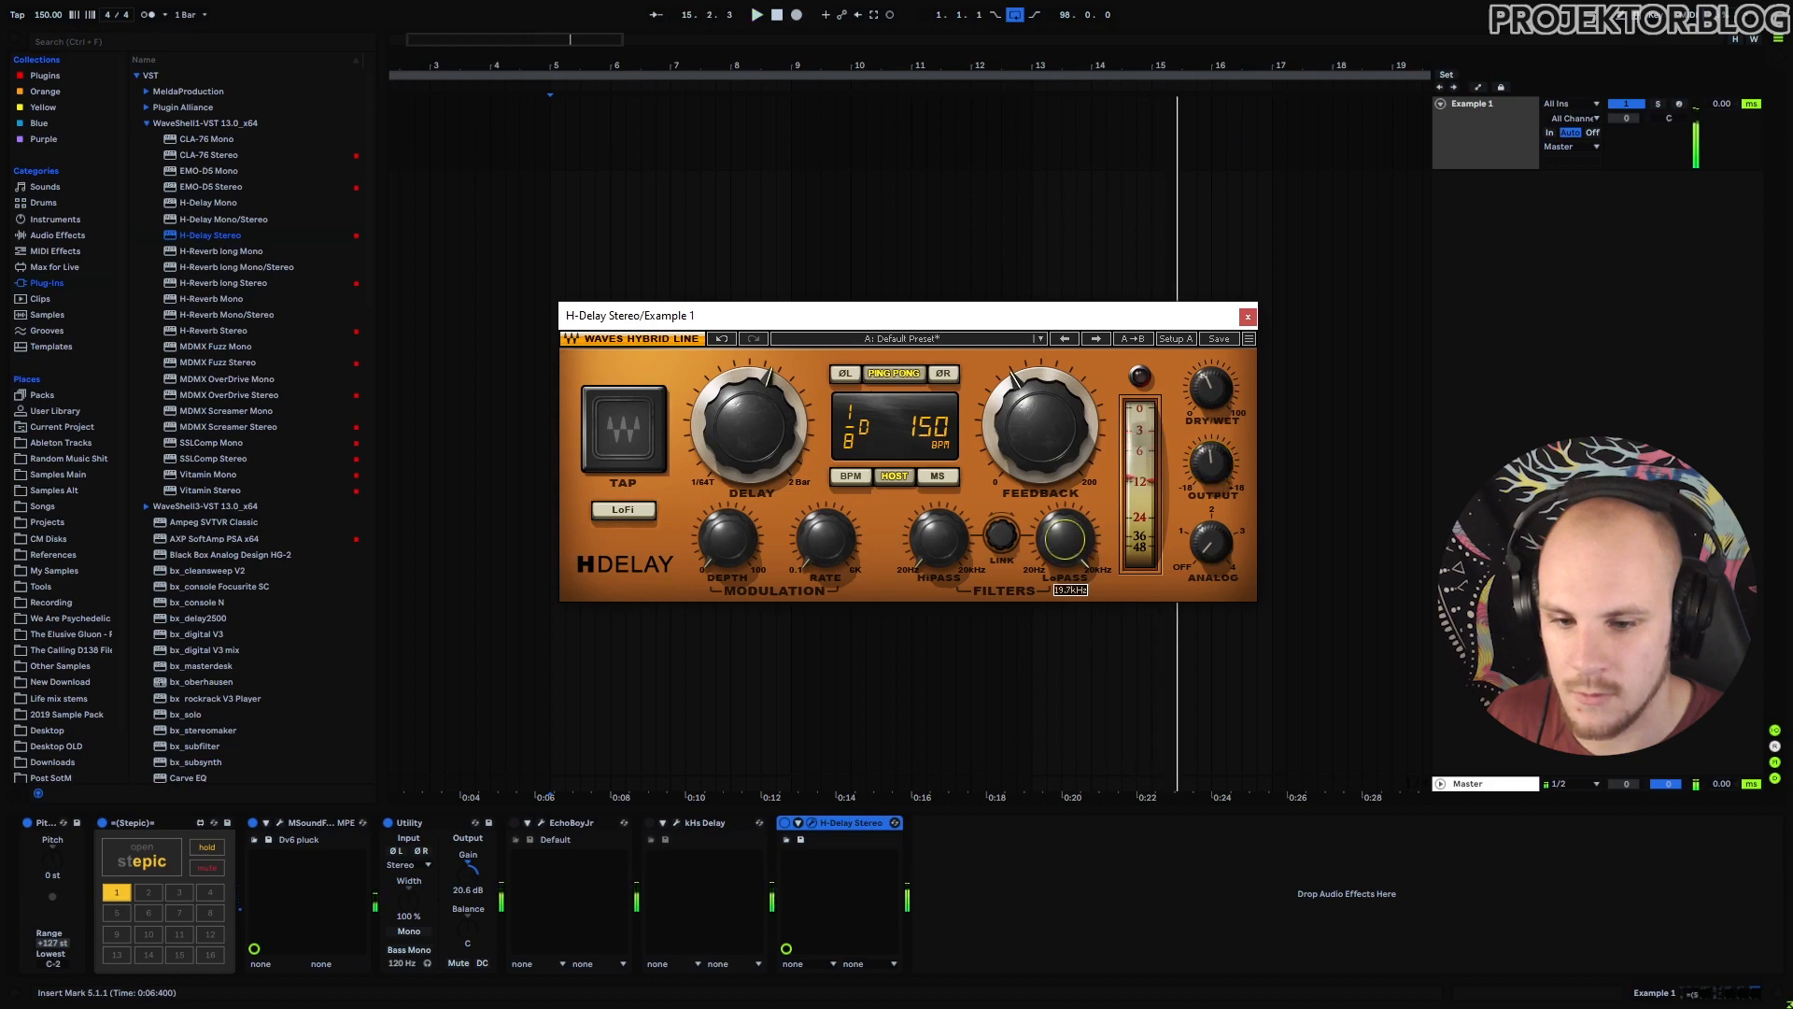
drag(1097, 549, 1098, 557)
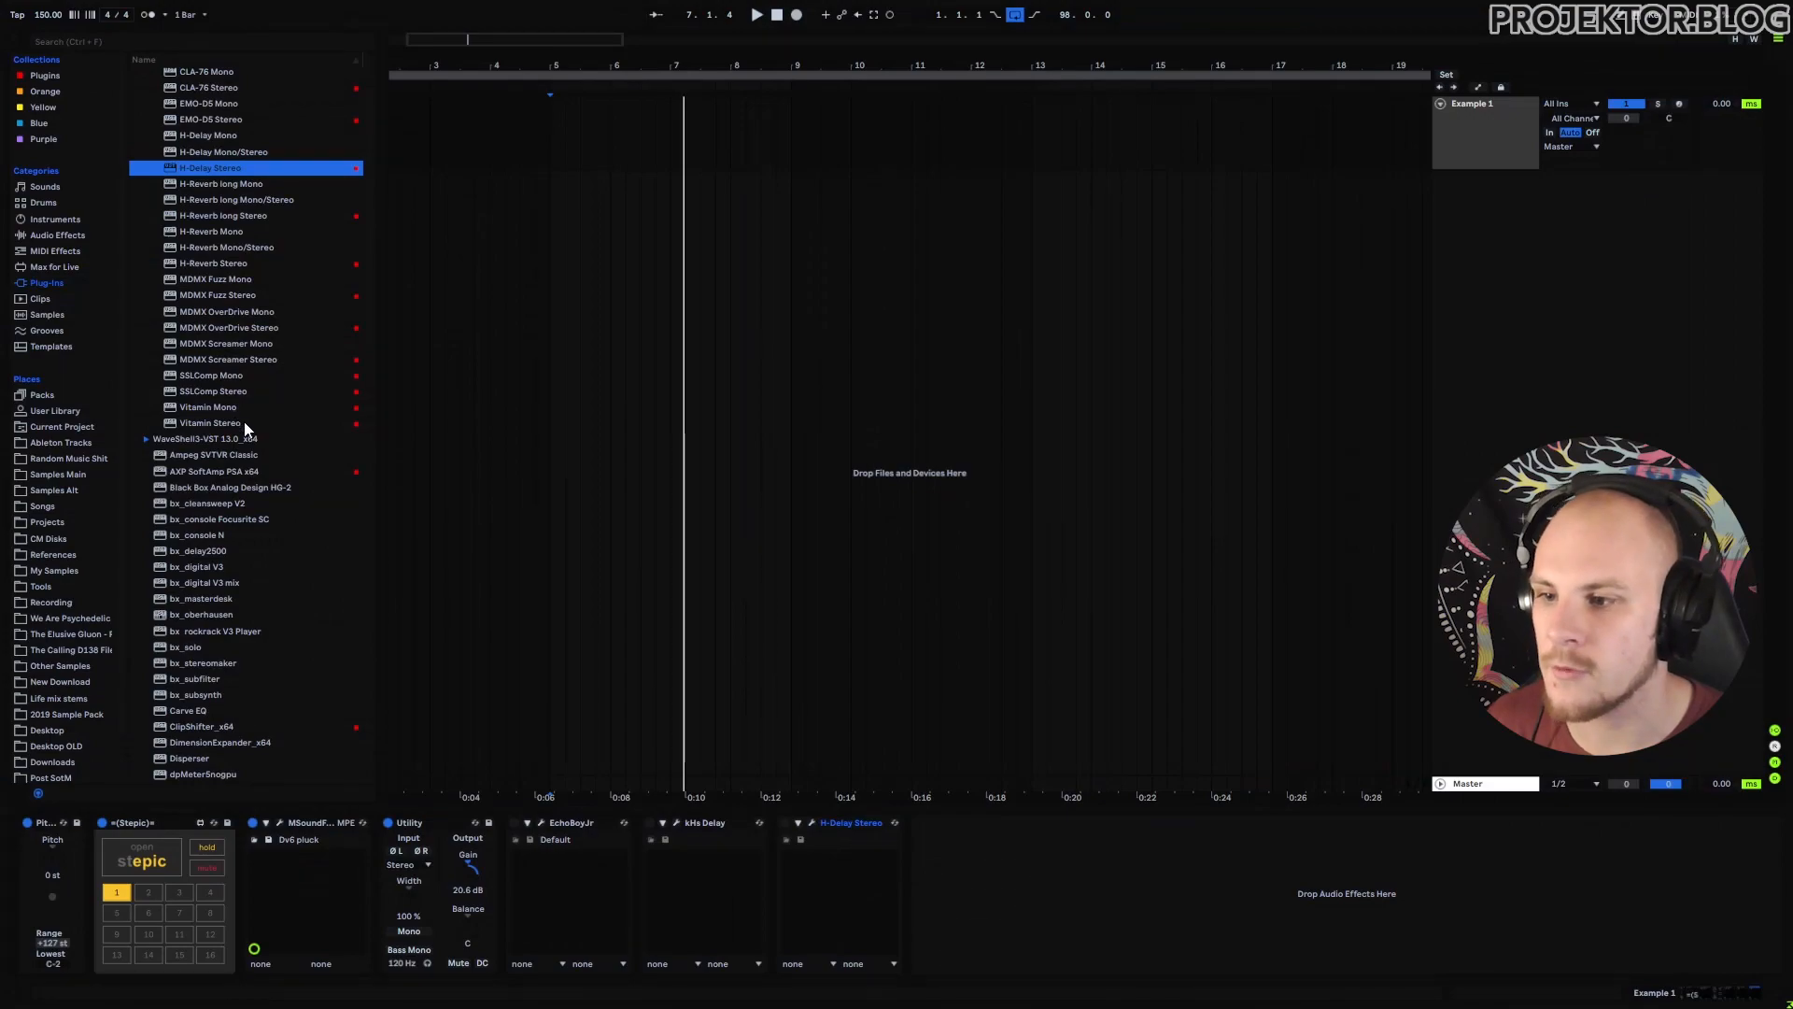
Load Eventide's Blackhole reverb onto the pluck track from the Eventide plugin folder.
scroll(244, 422, up, 3)
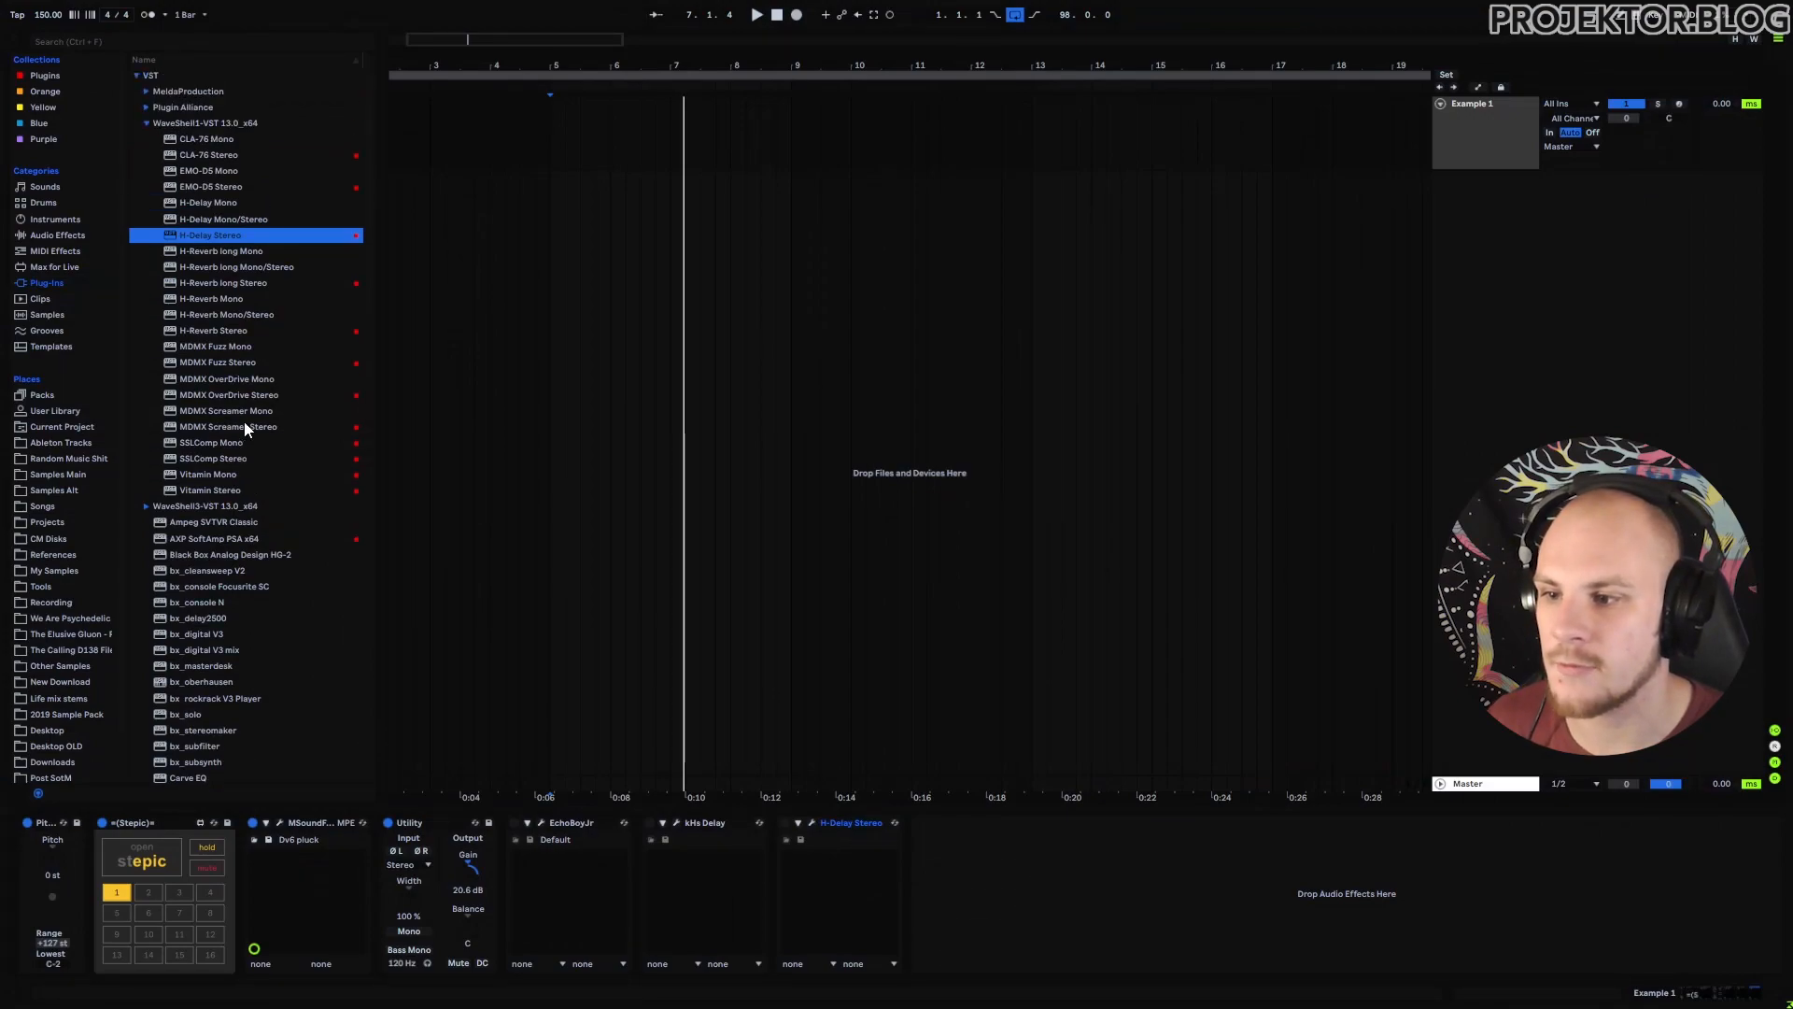
click(135, 76)
click(137, 89)
double_click(160, 141)
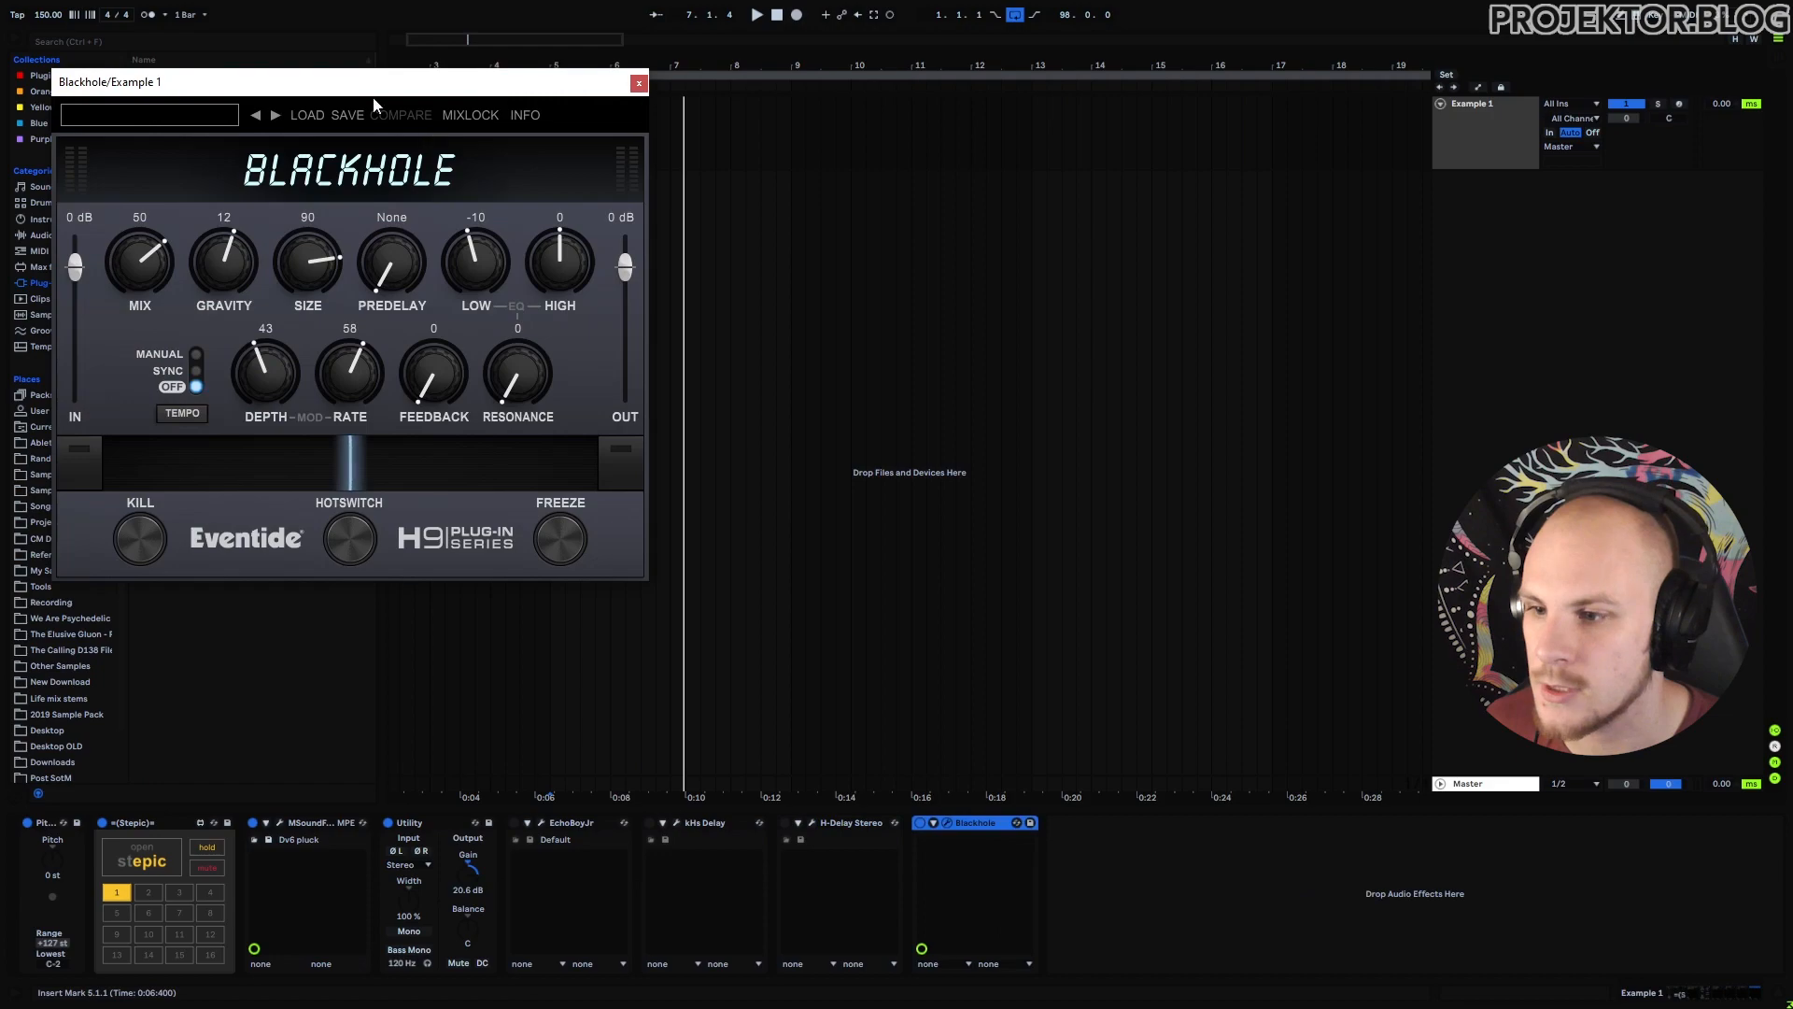
drag(330, 83, 959, 130)
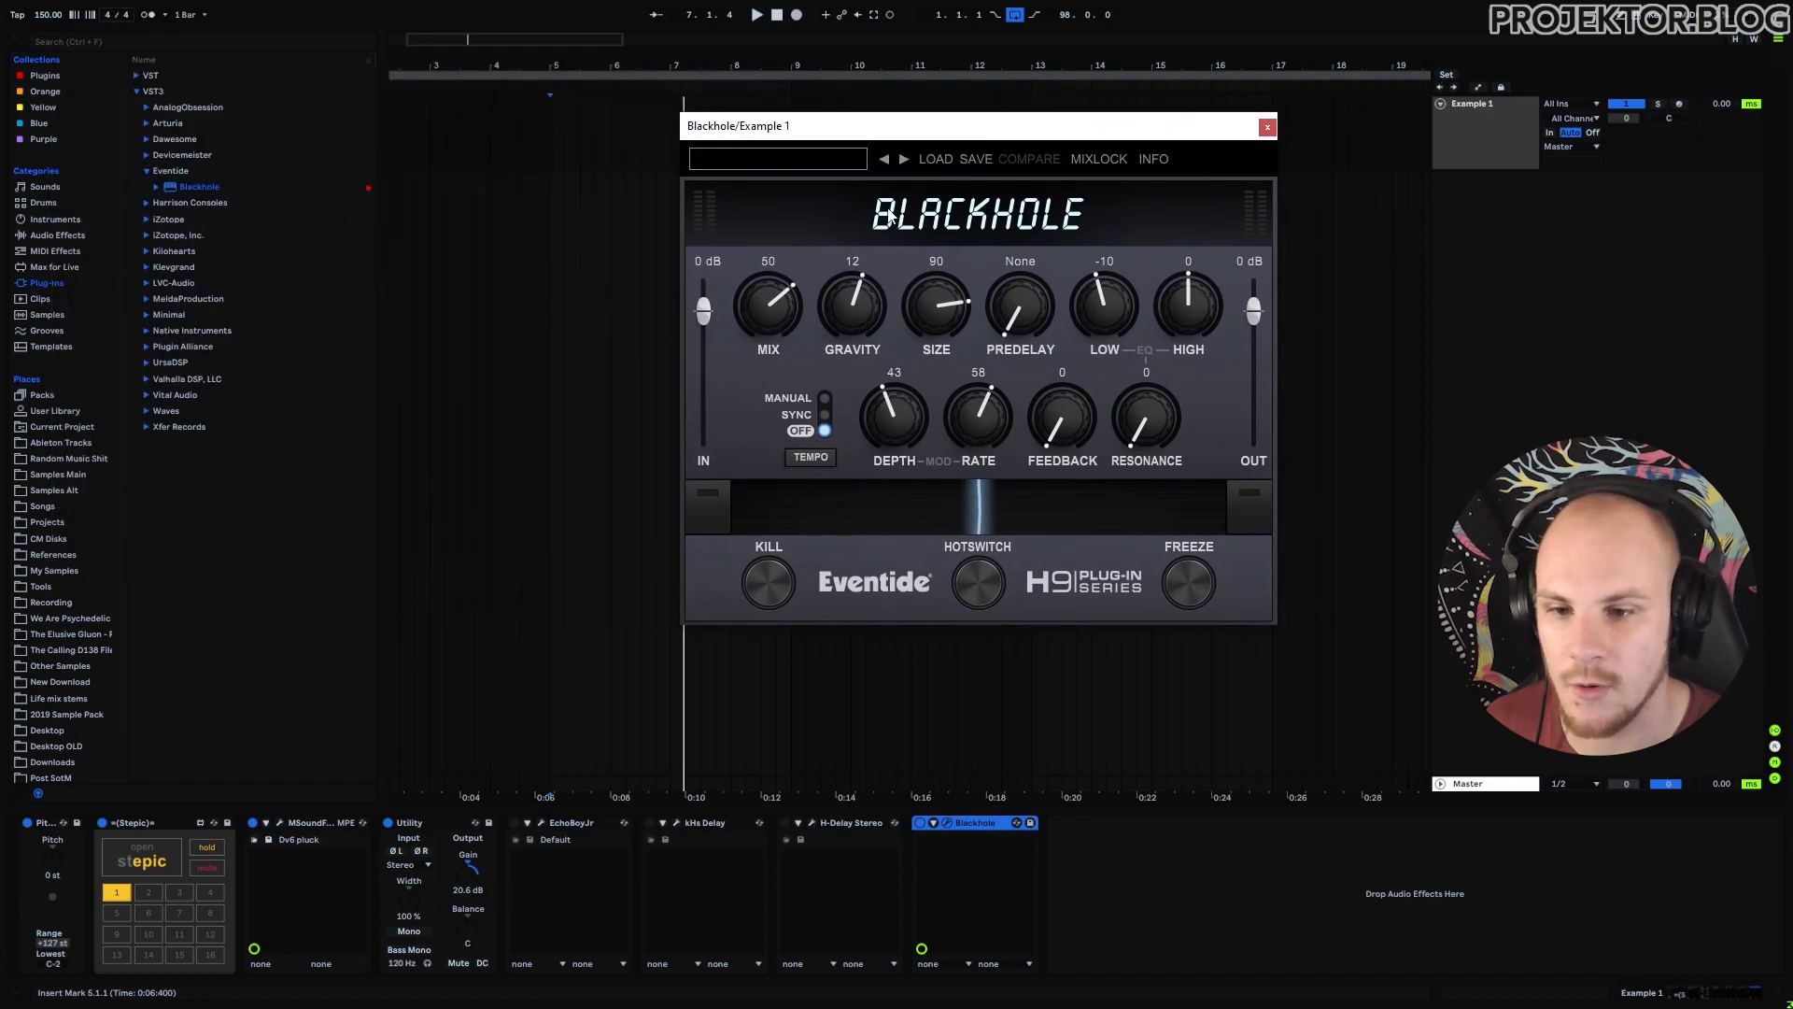
Load Blackhole's Drum Ringer preset, audition the loop and turn the modulation depth down.
click(810, 168)
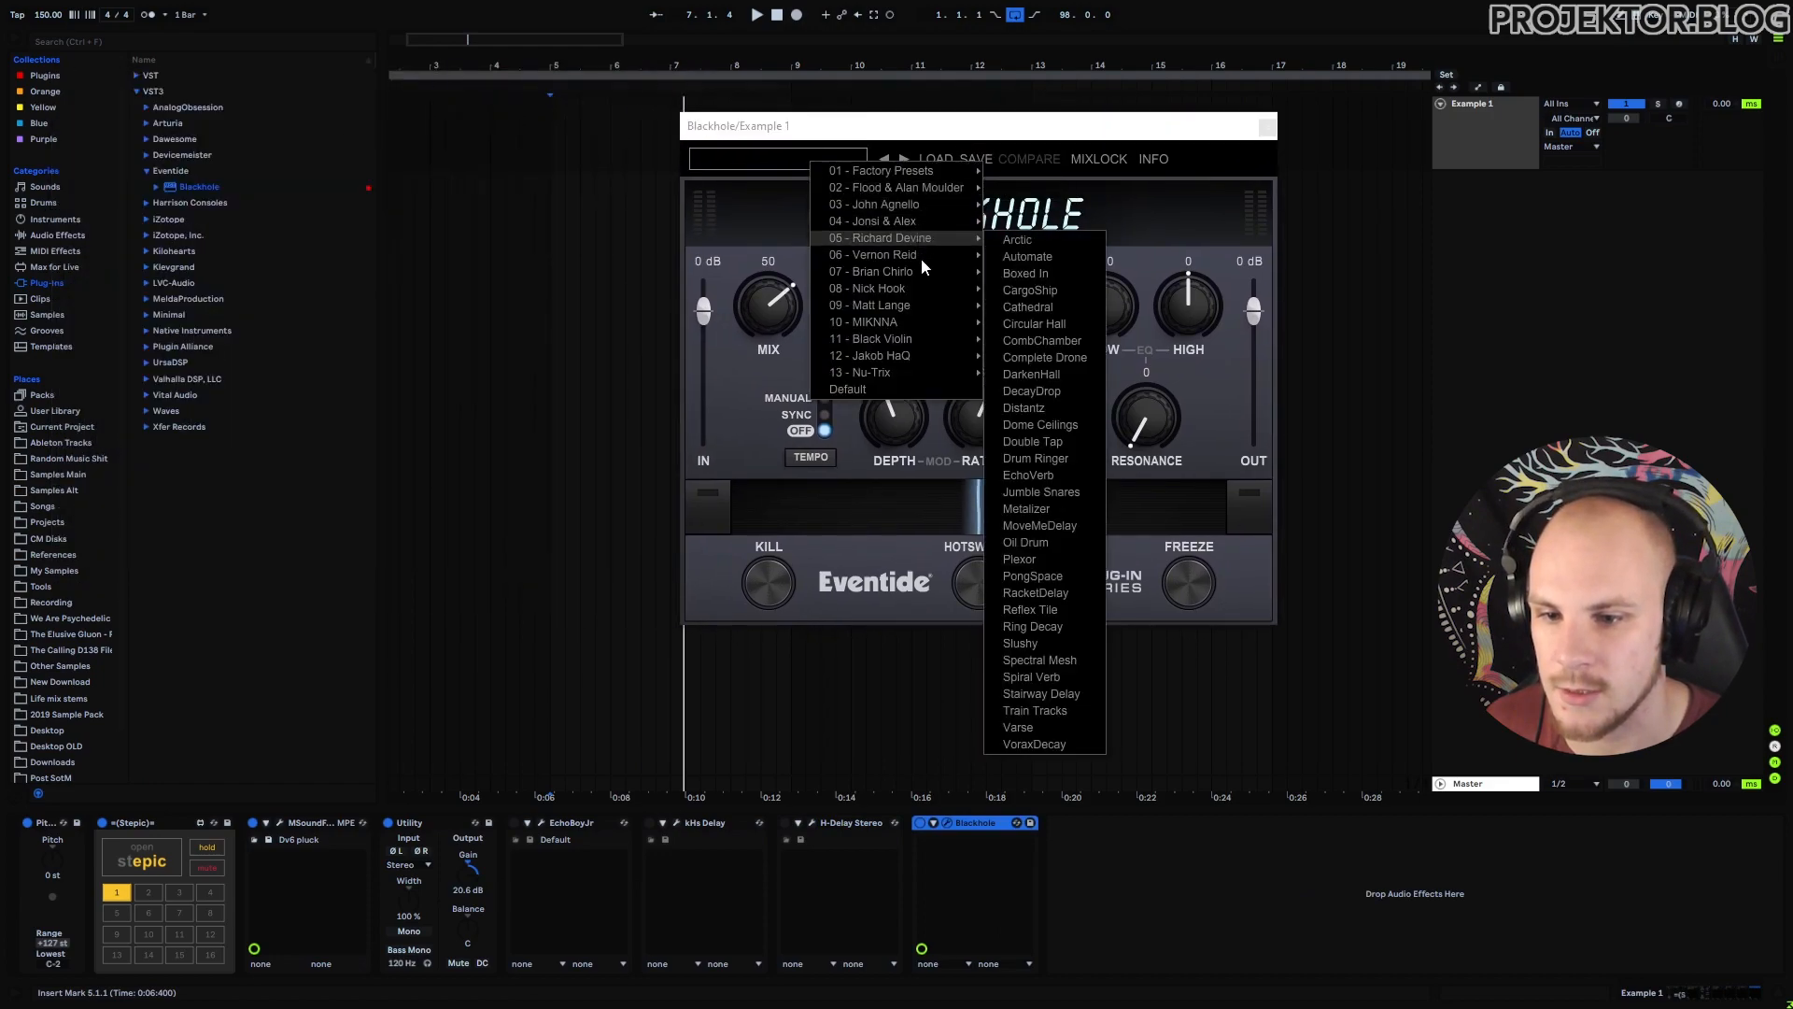
mouse_move(926, 291)
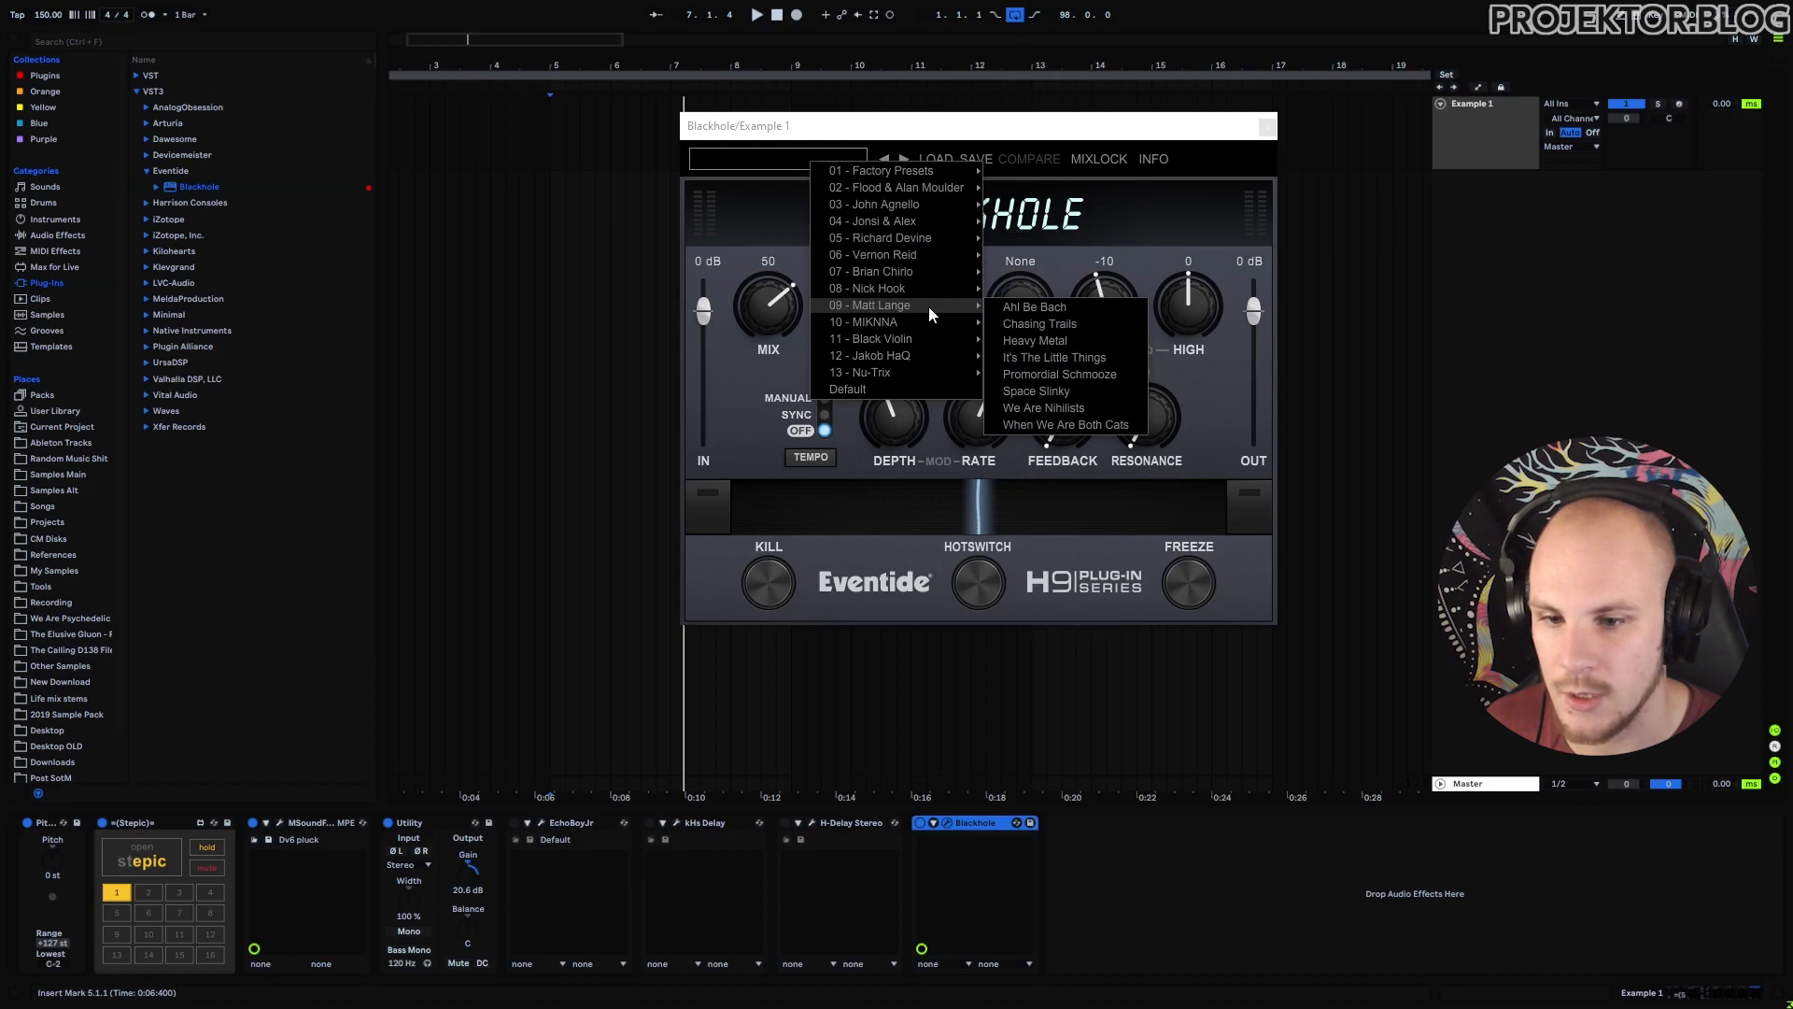
mouse_move(922, 254)
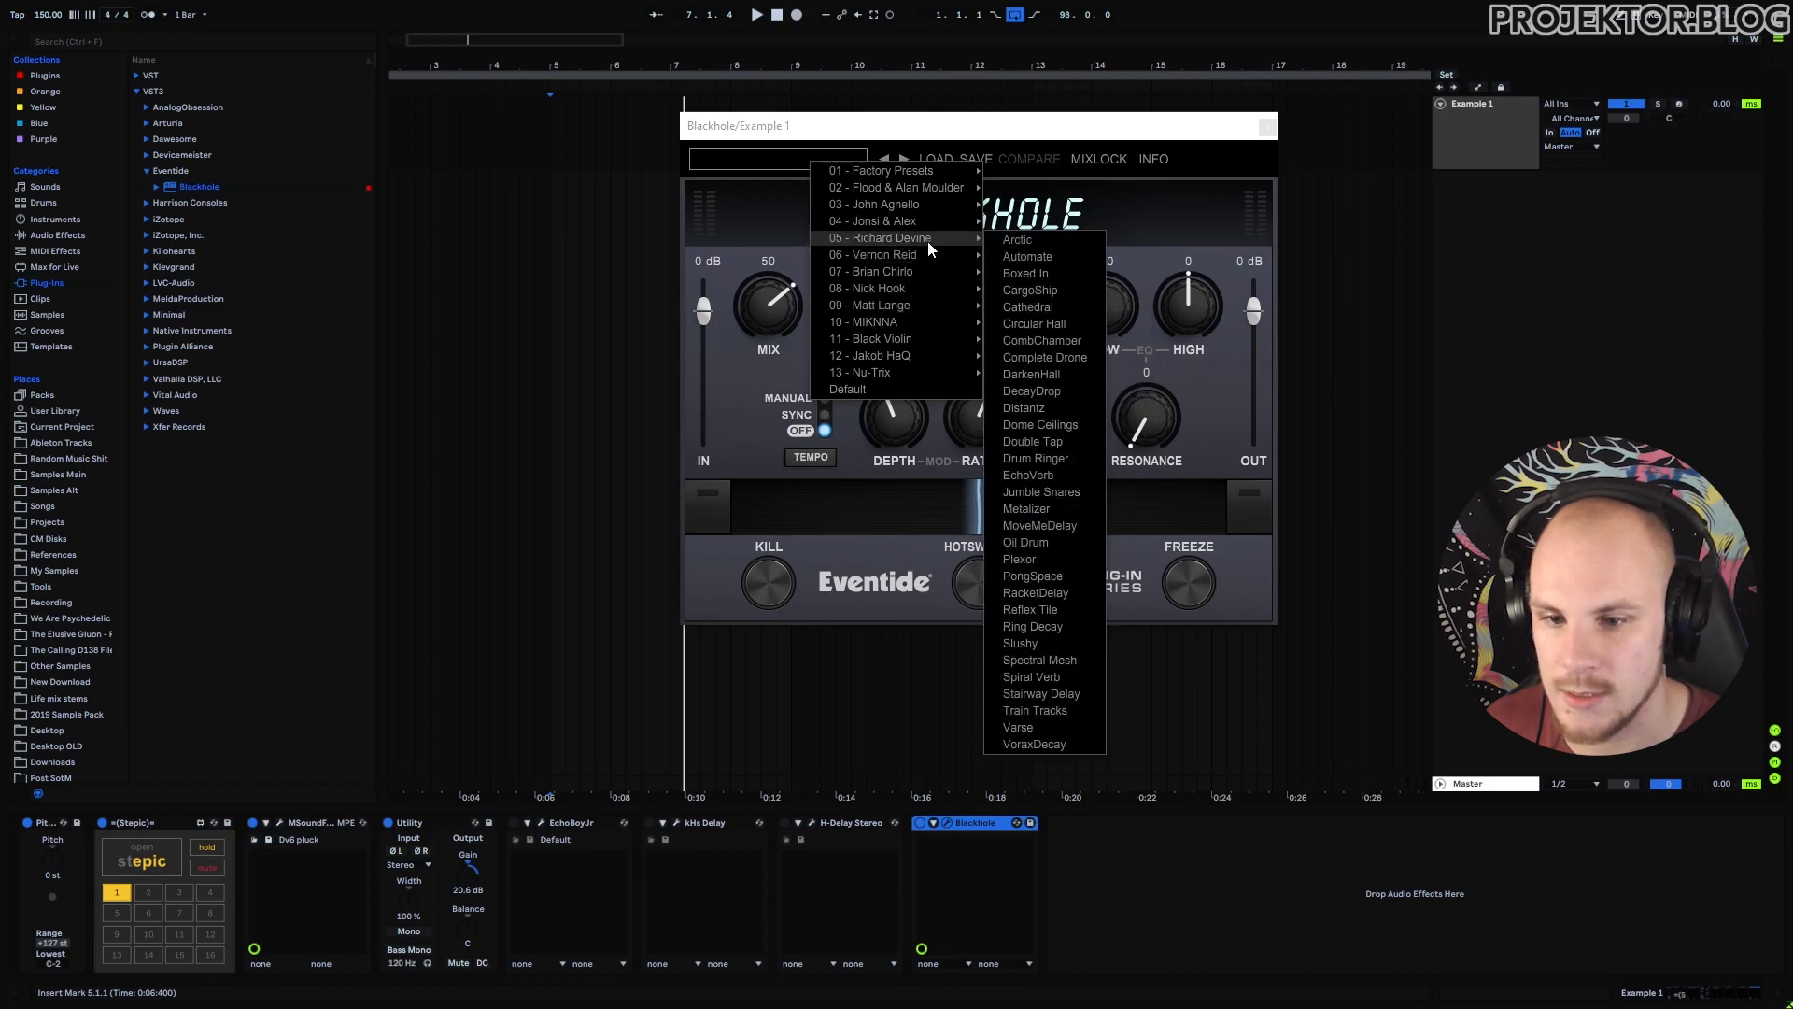
click(1065, 390)
key(space)
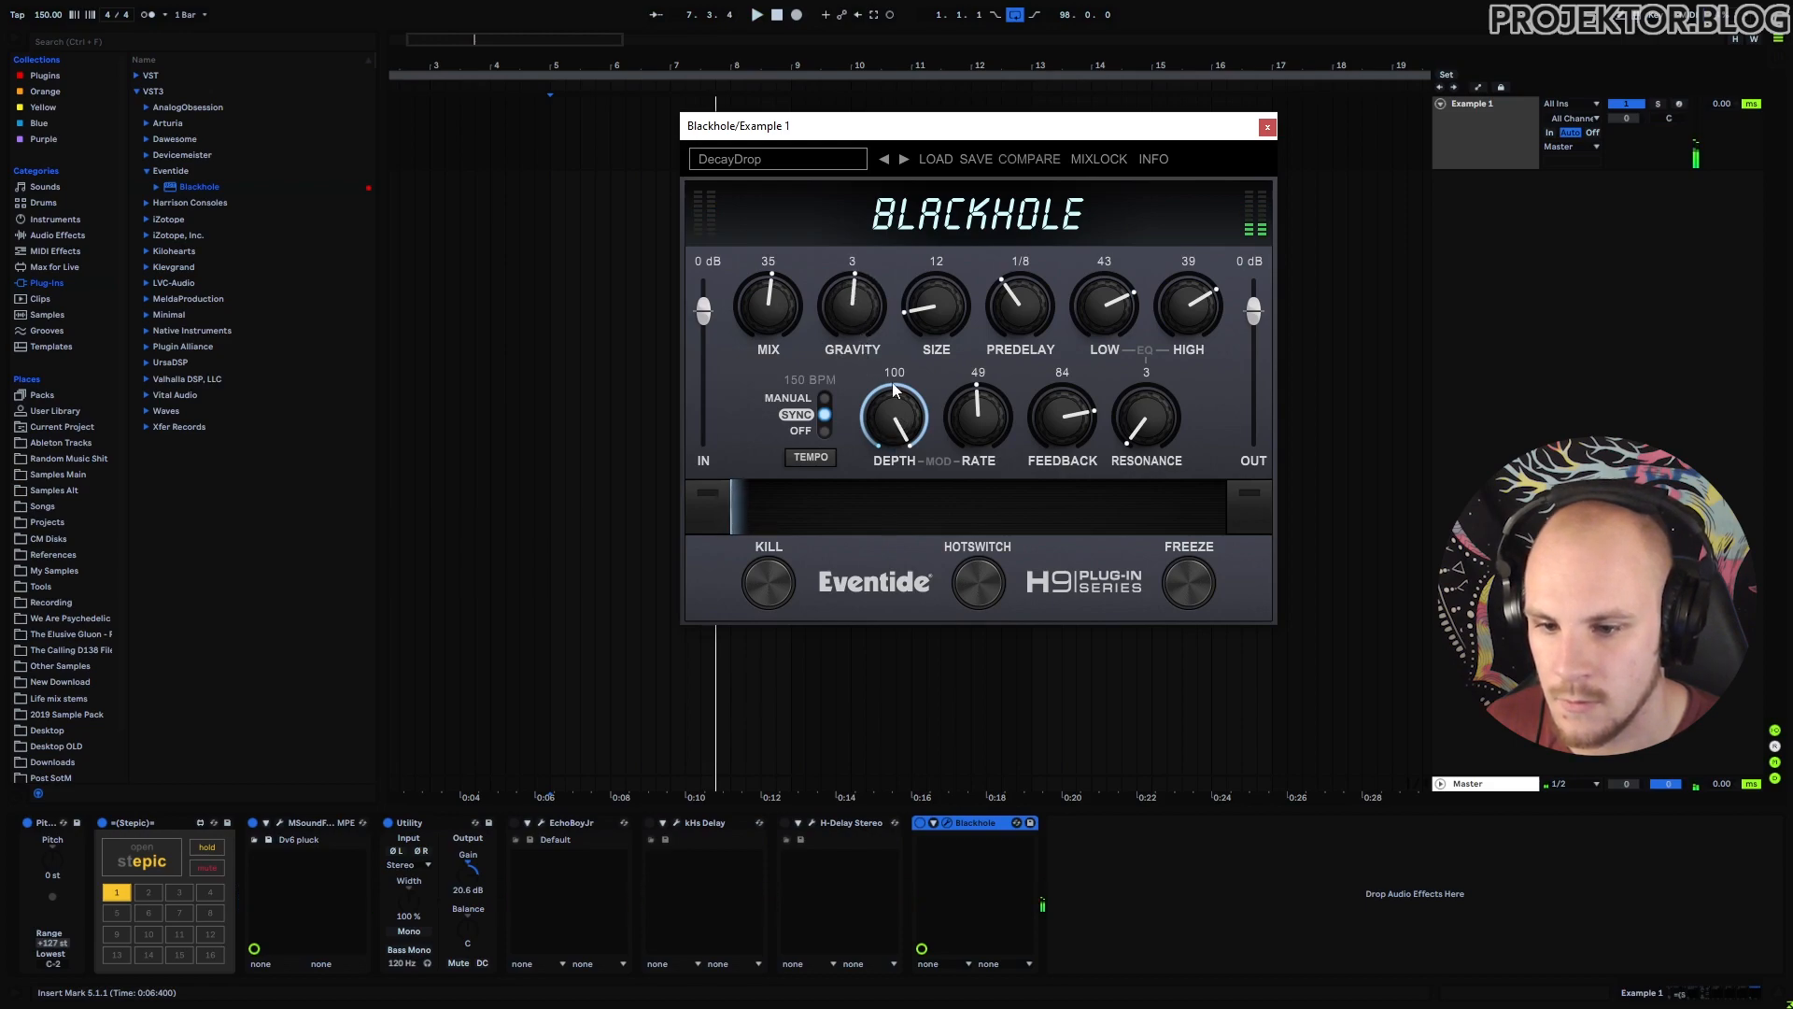
drag(894, 409, 897, 492)
key(space)
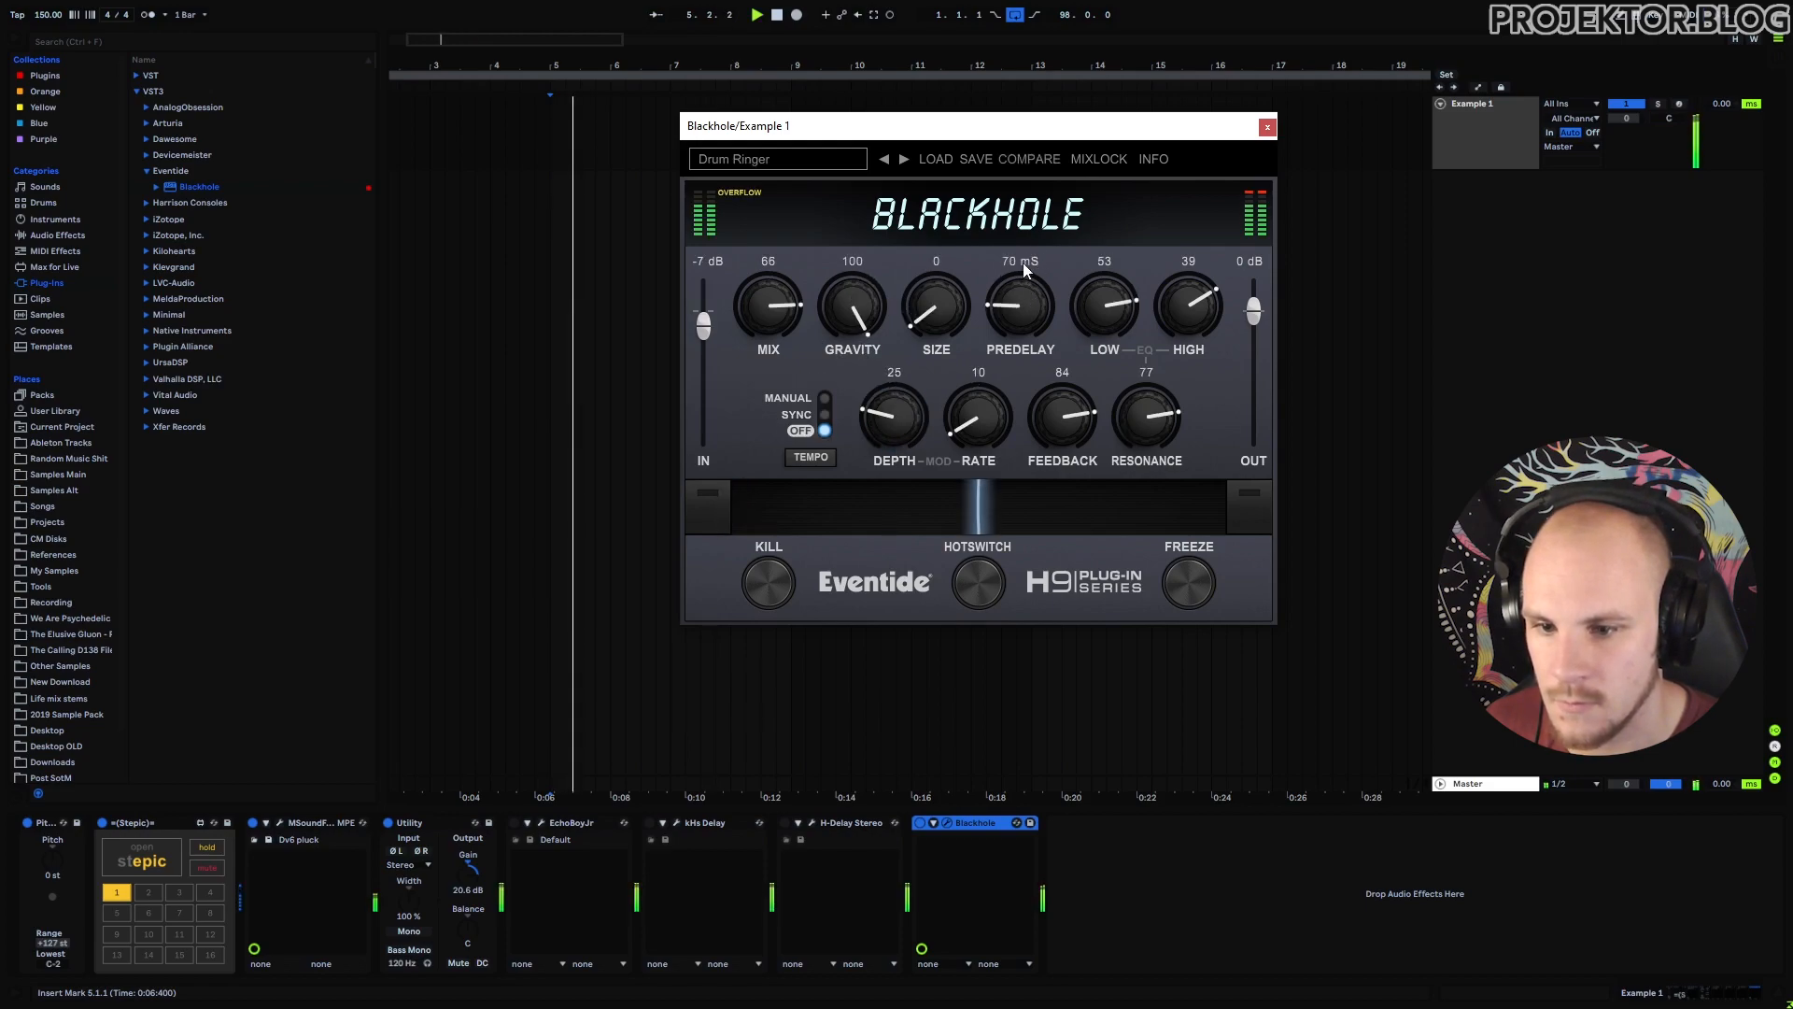
Sync Blackhole to tempo with Dotted 1/8 predelay, Low 11, High -9, Mix 31, ribbon swept right.
click(814, 455)
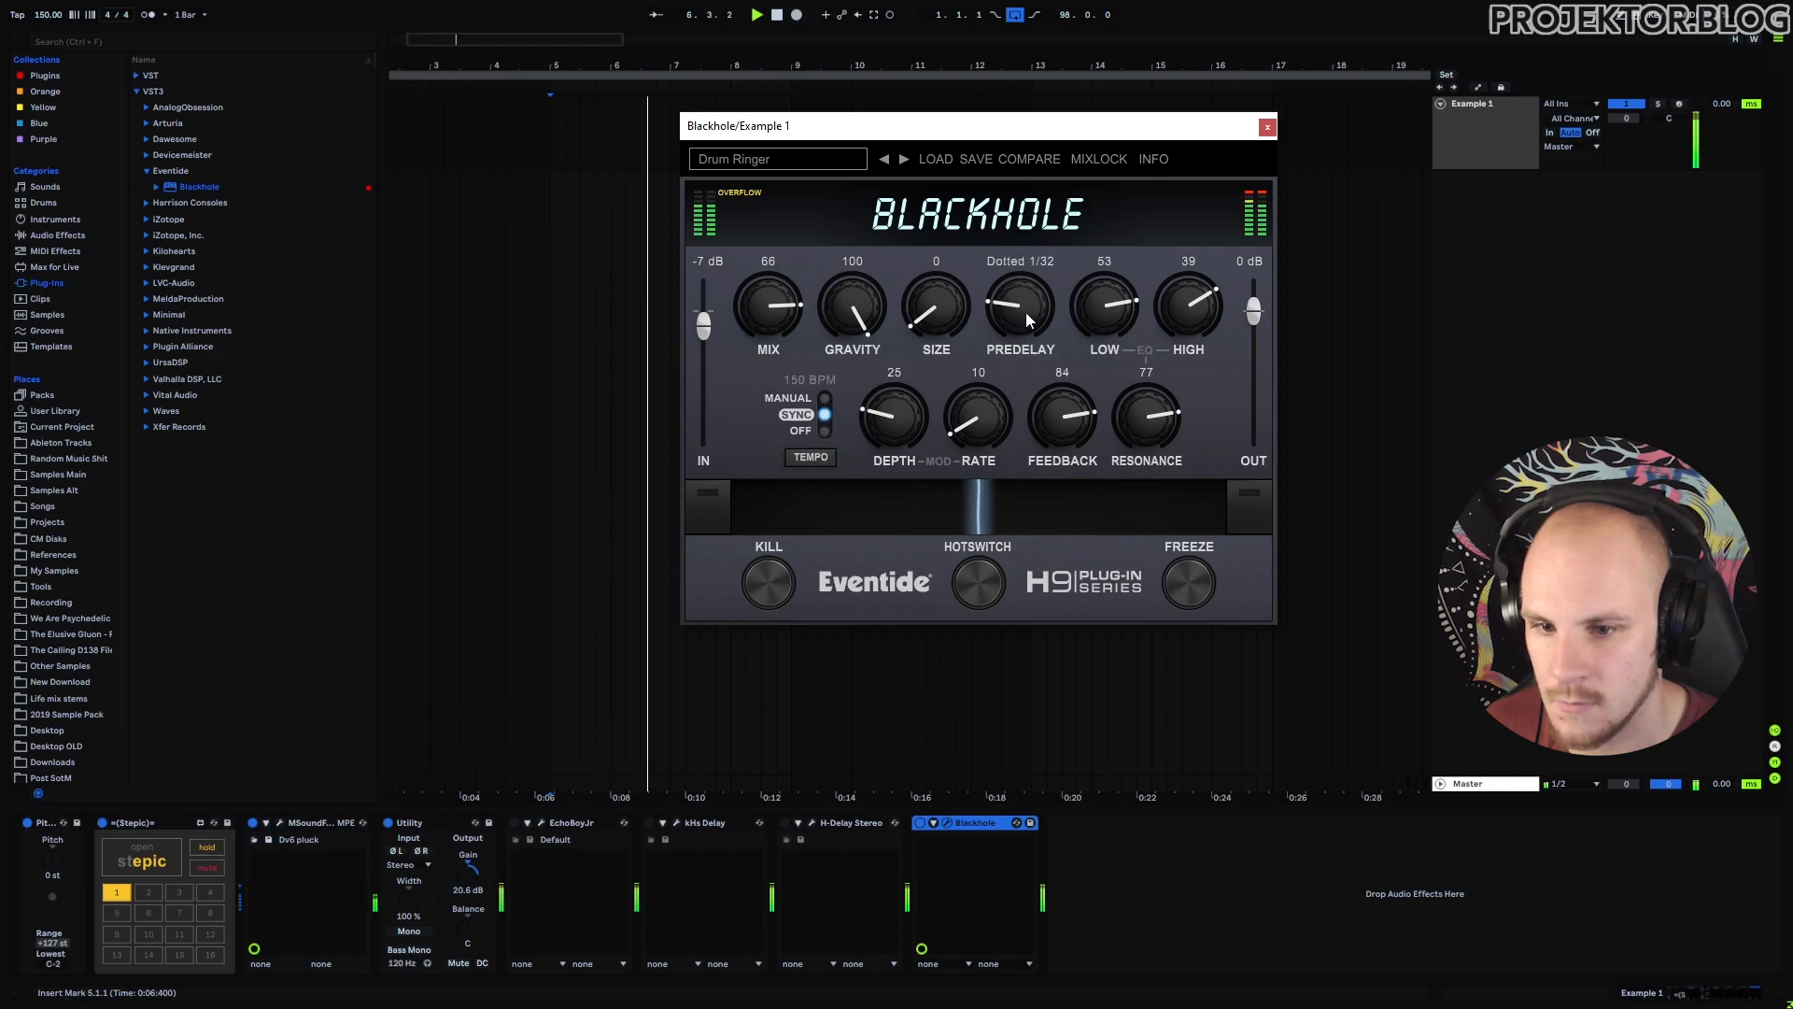
drag(1026, 312, 1067, 251)
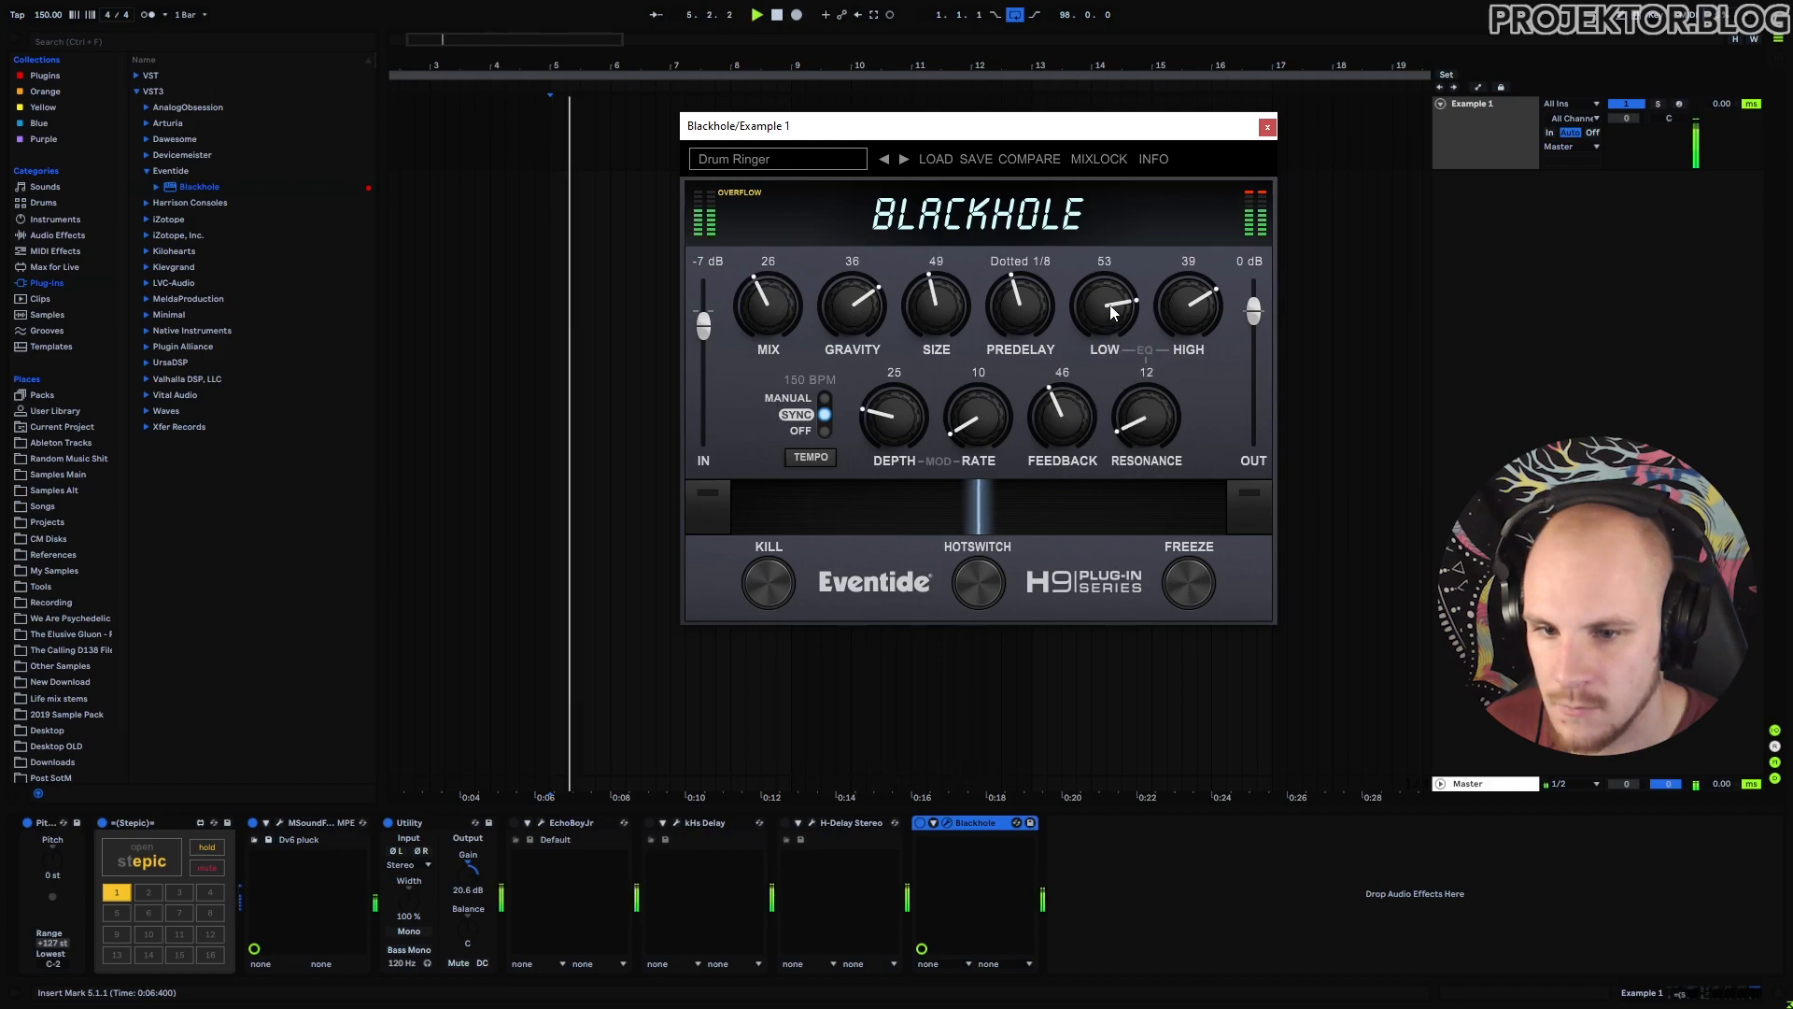
drag(1115, 304, 1097, 362)
drag(1185, 295, 1180, 358)
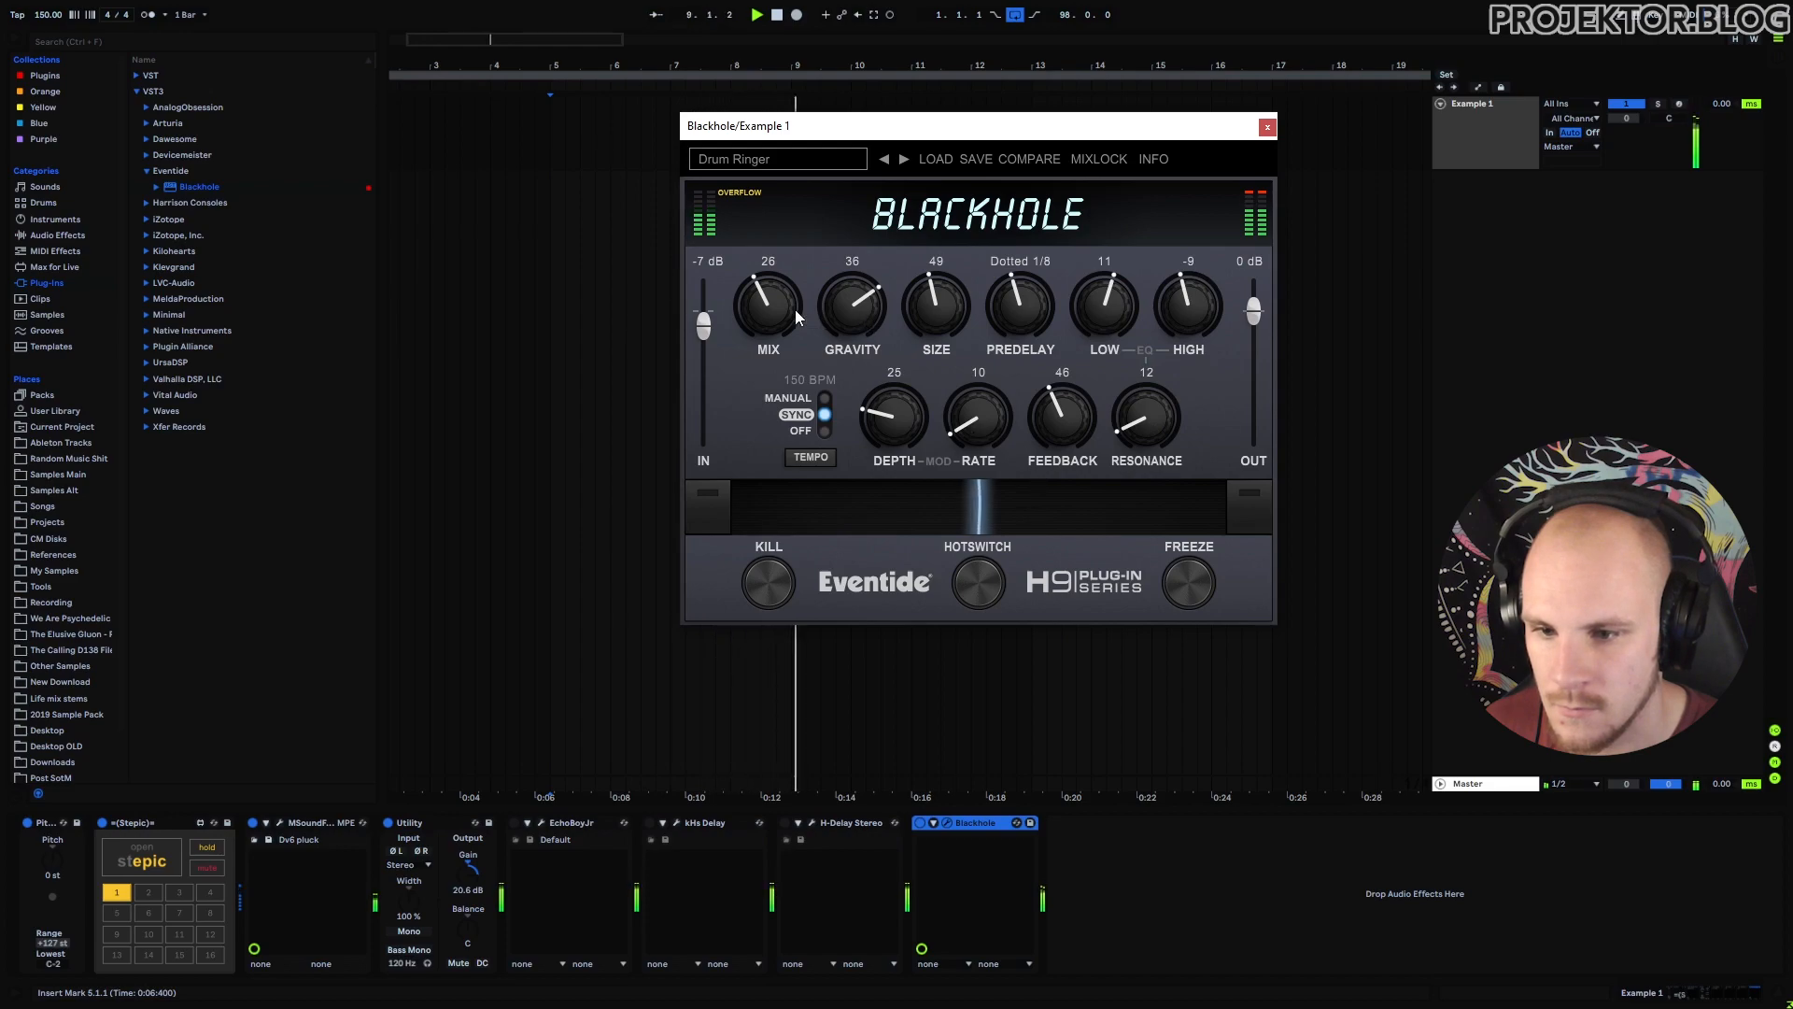
drag(796, 315, 793, 284)
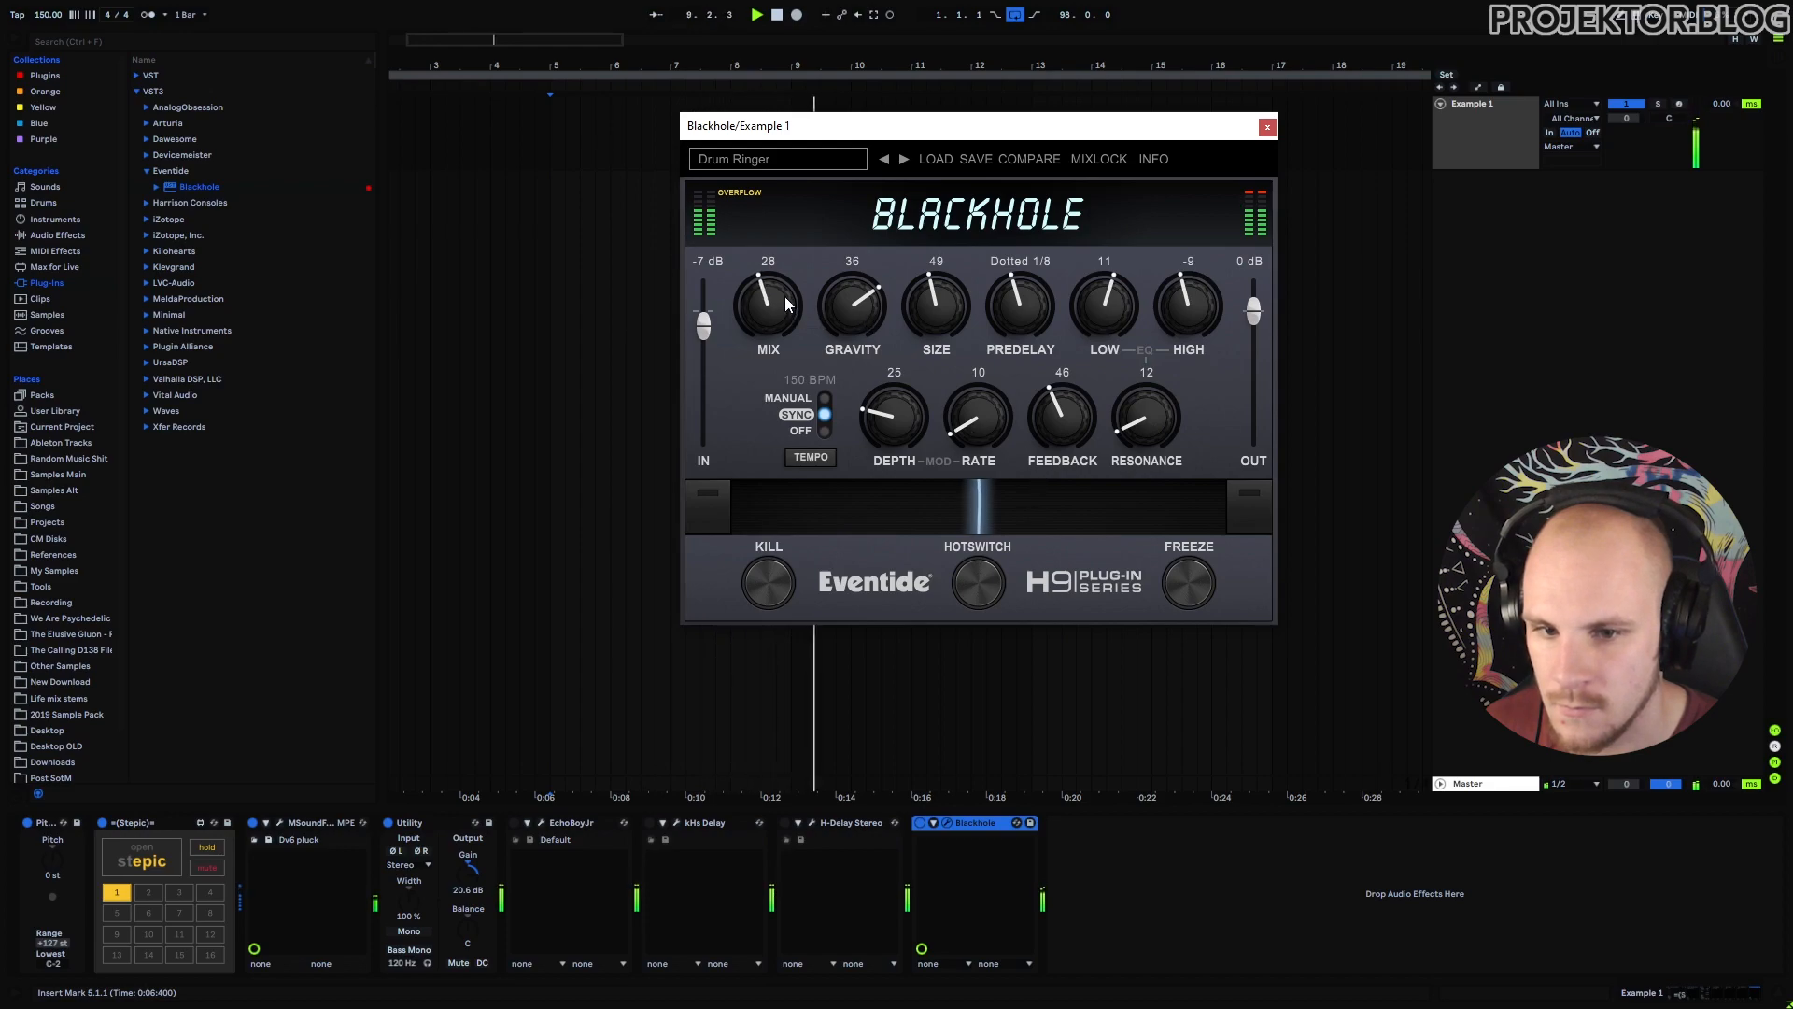
click(703, 495)
drag(708, 500, 1248, 499)
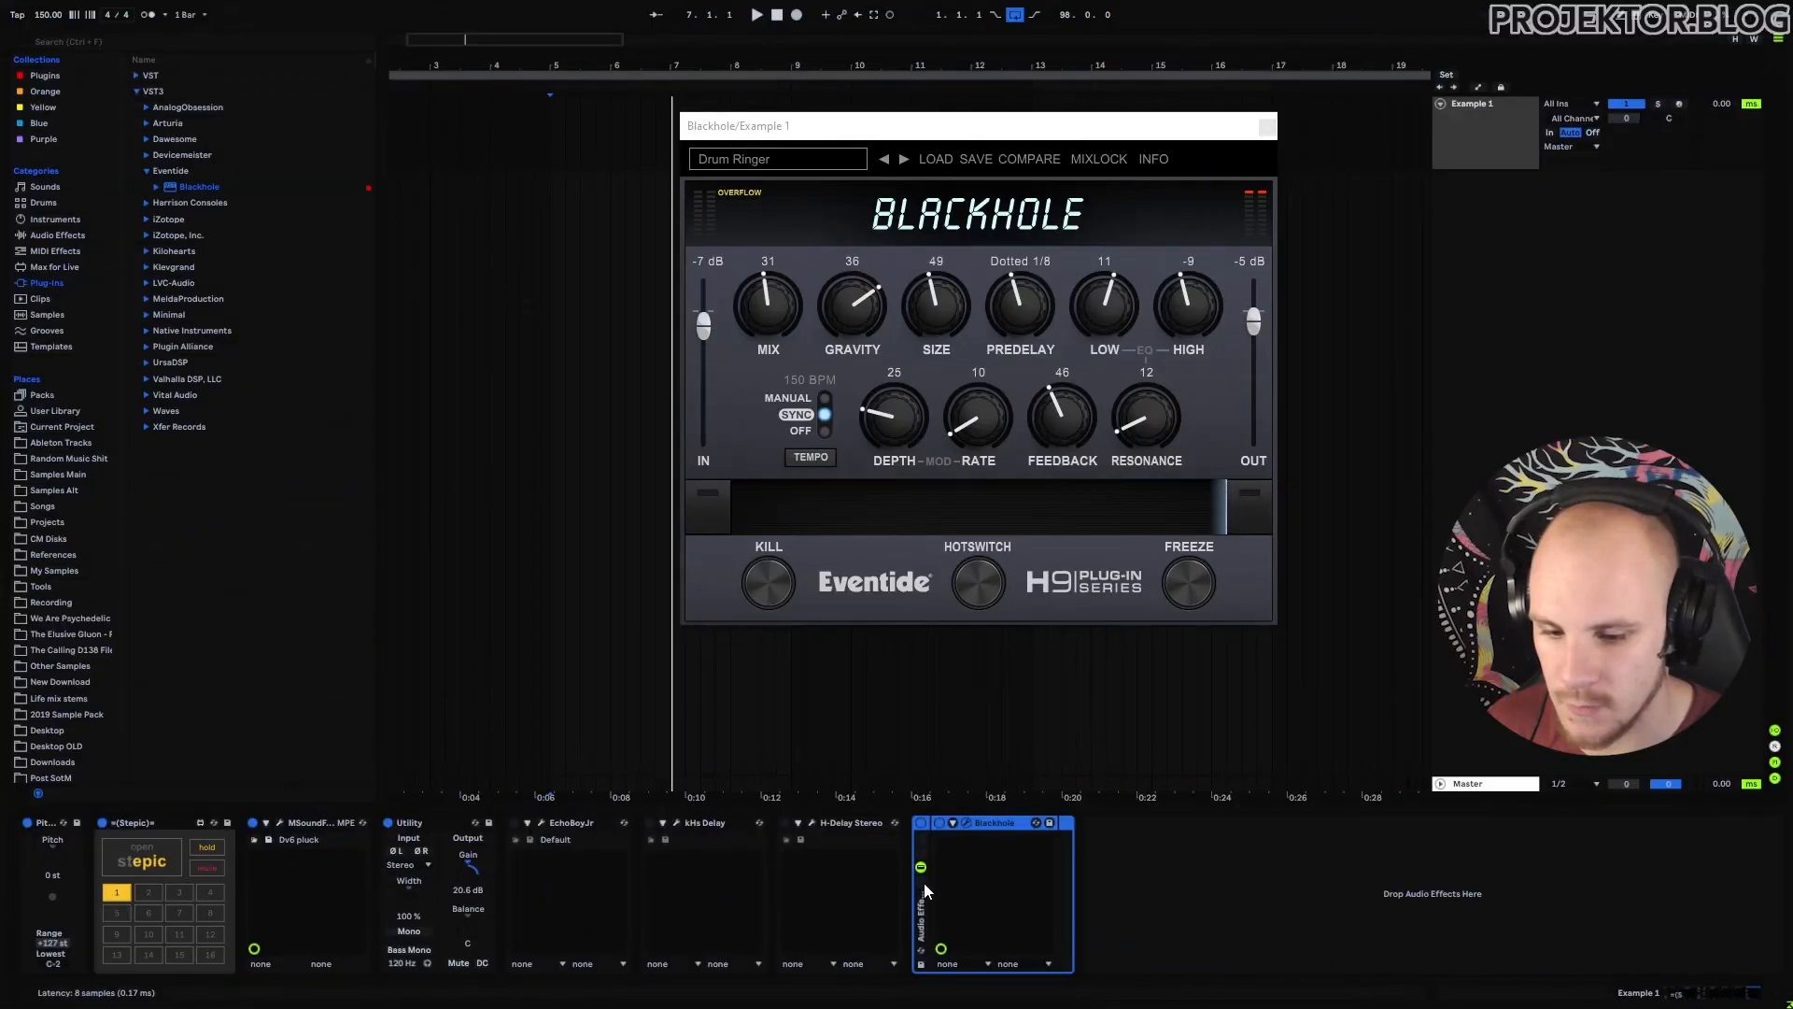
Duplicate the Blackhole reverb chain and group both chains into an outer rack.
click(923, 883)
click(967, 864)
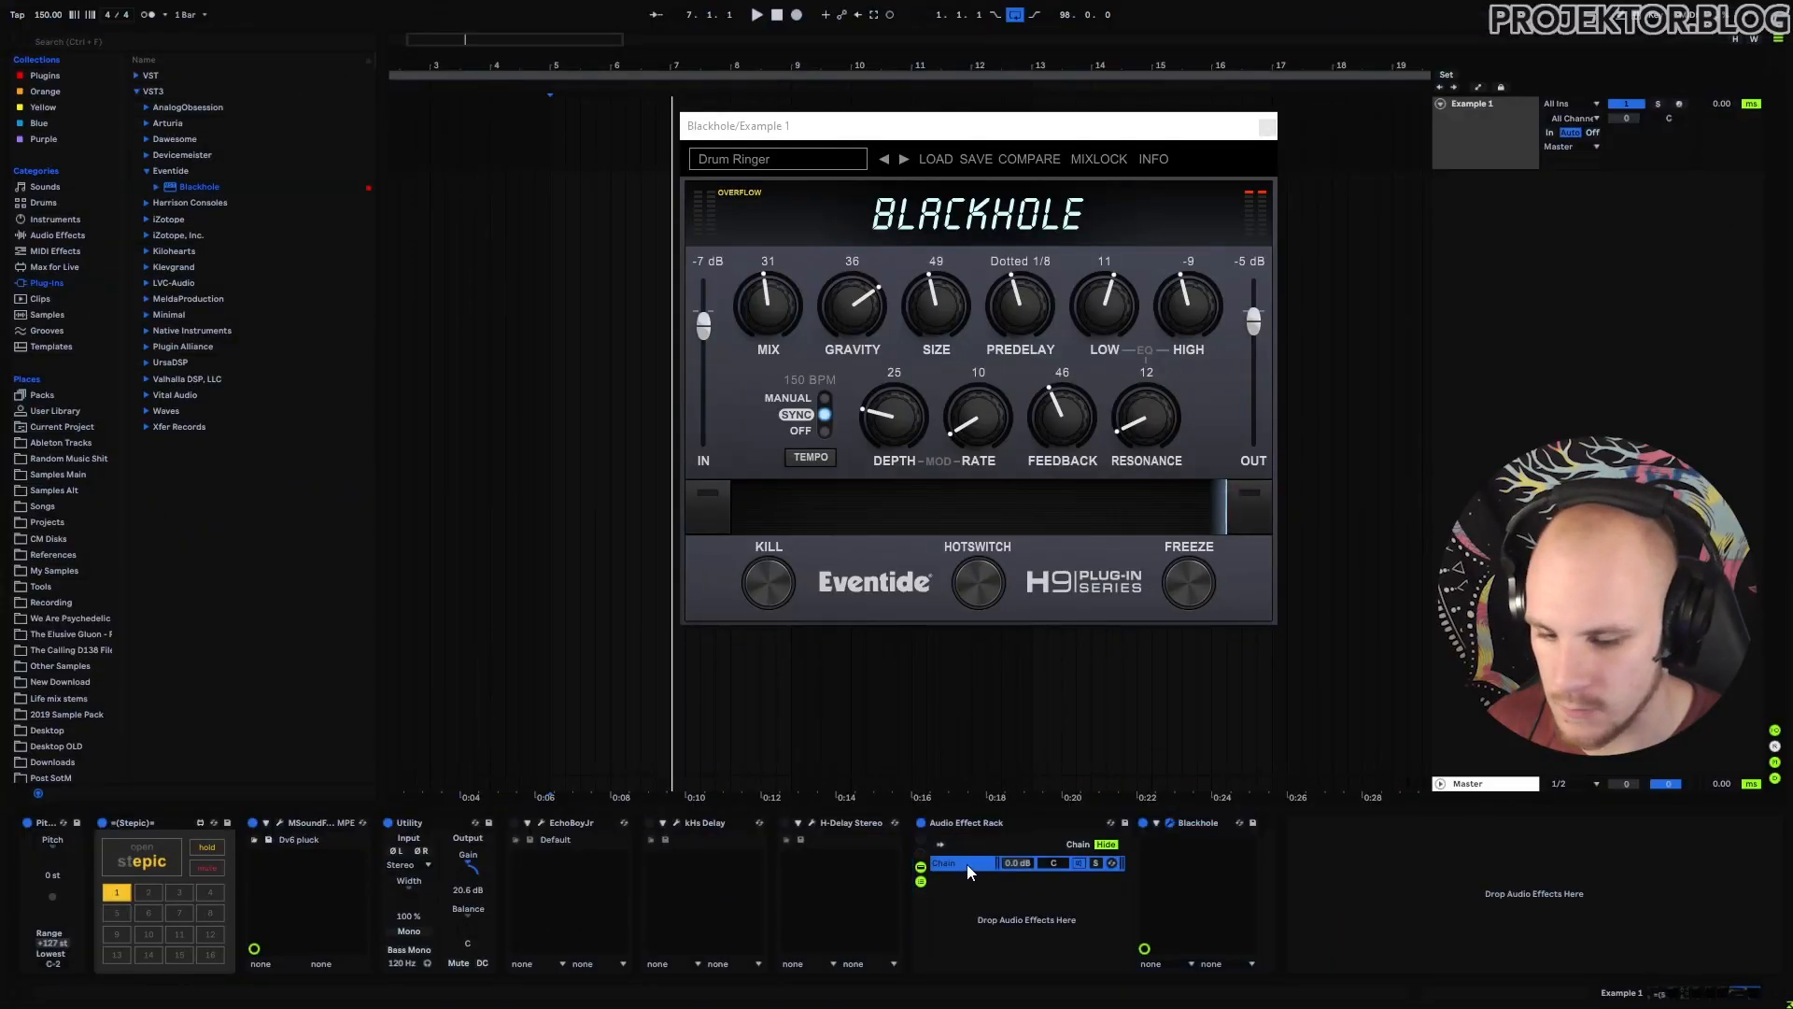
key(ctrl+d)
shift+click(970, 865)
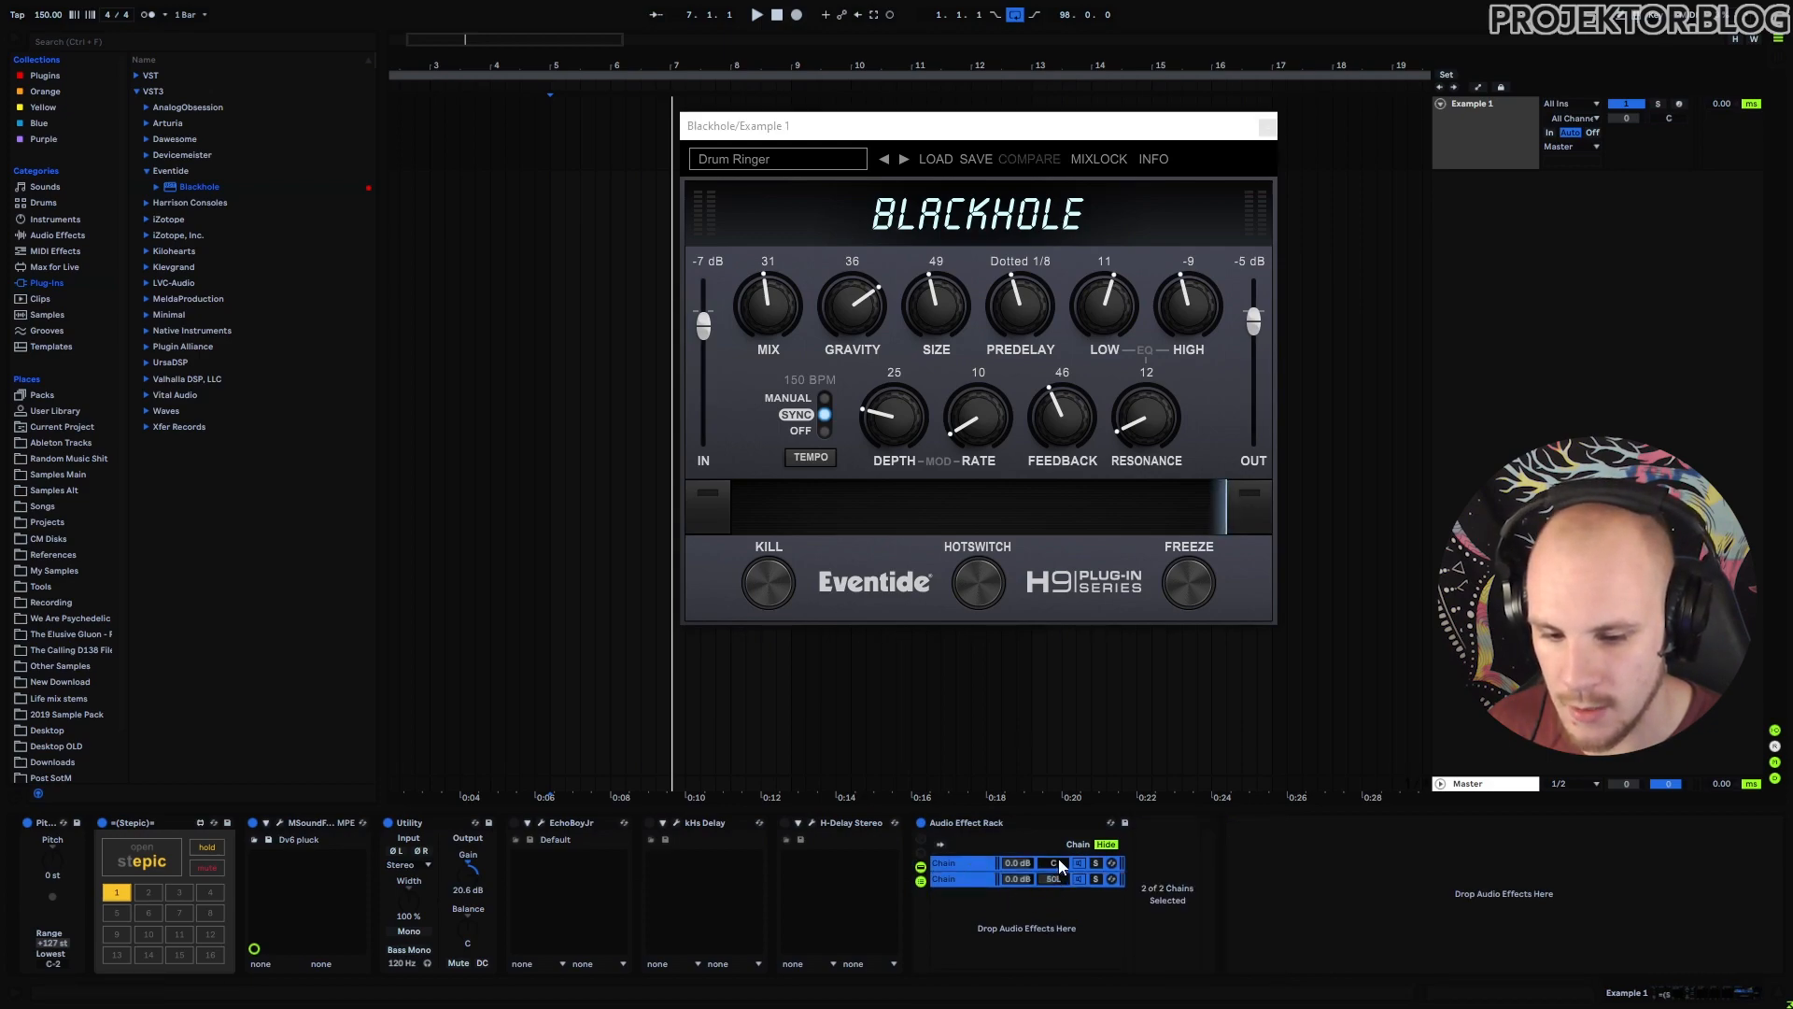
click(973, 821)
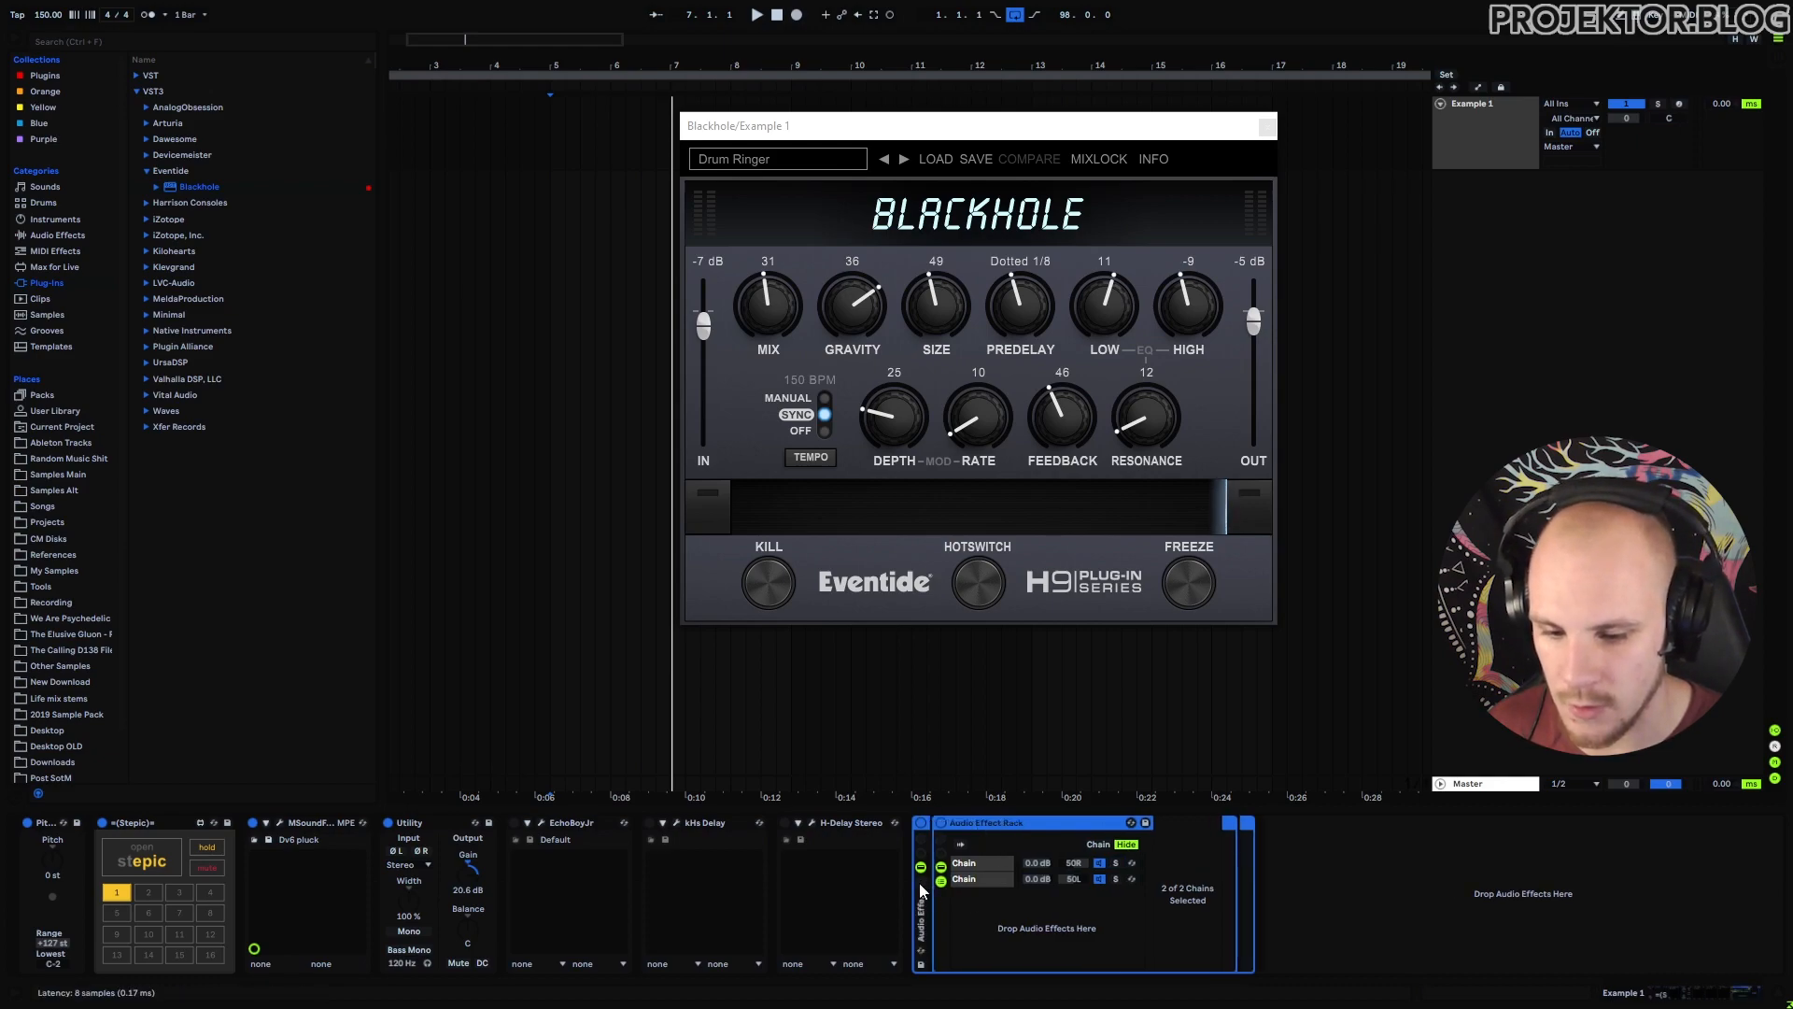
Add an empty dry chain to the outer rack and set the chain volumes to -2 and -7 dB.
click(920, 883)
right_click(988, 892)
click(1028, 902)
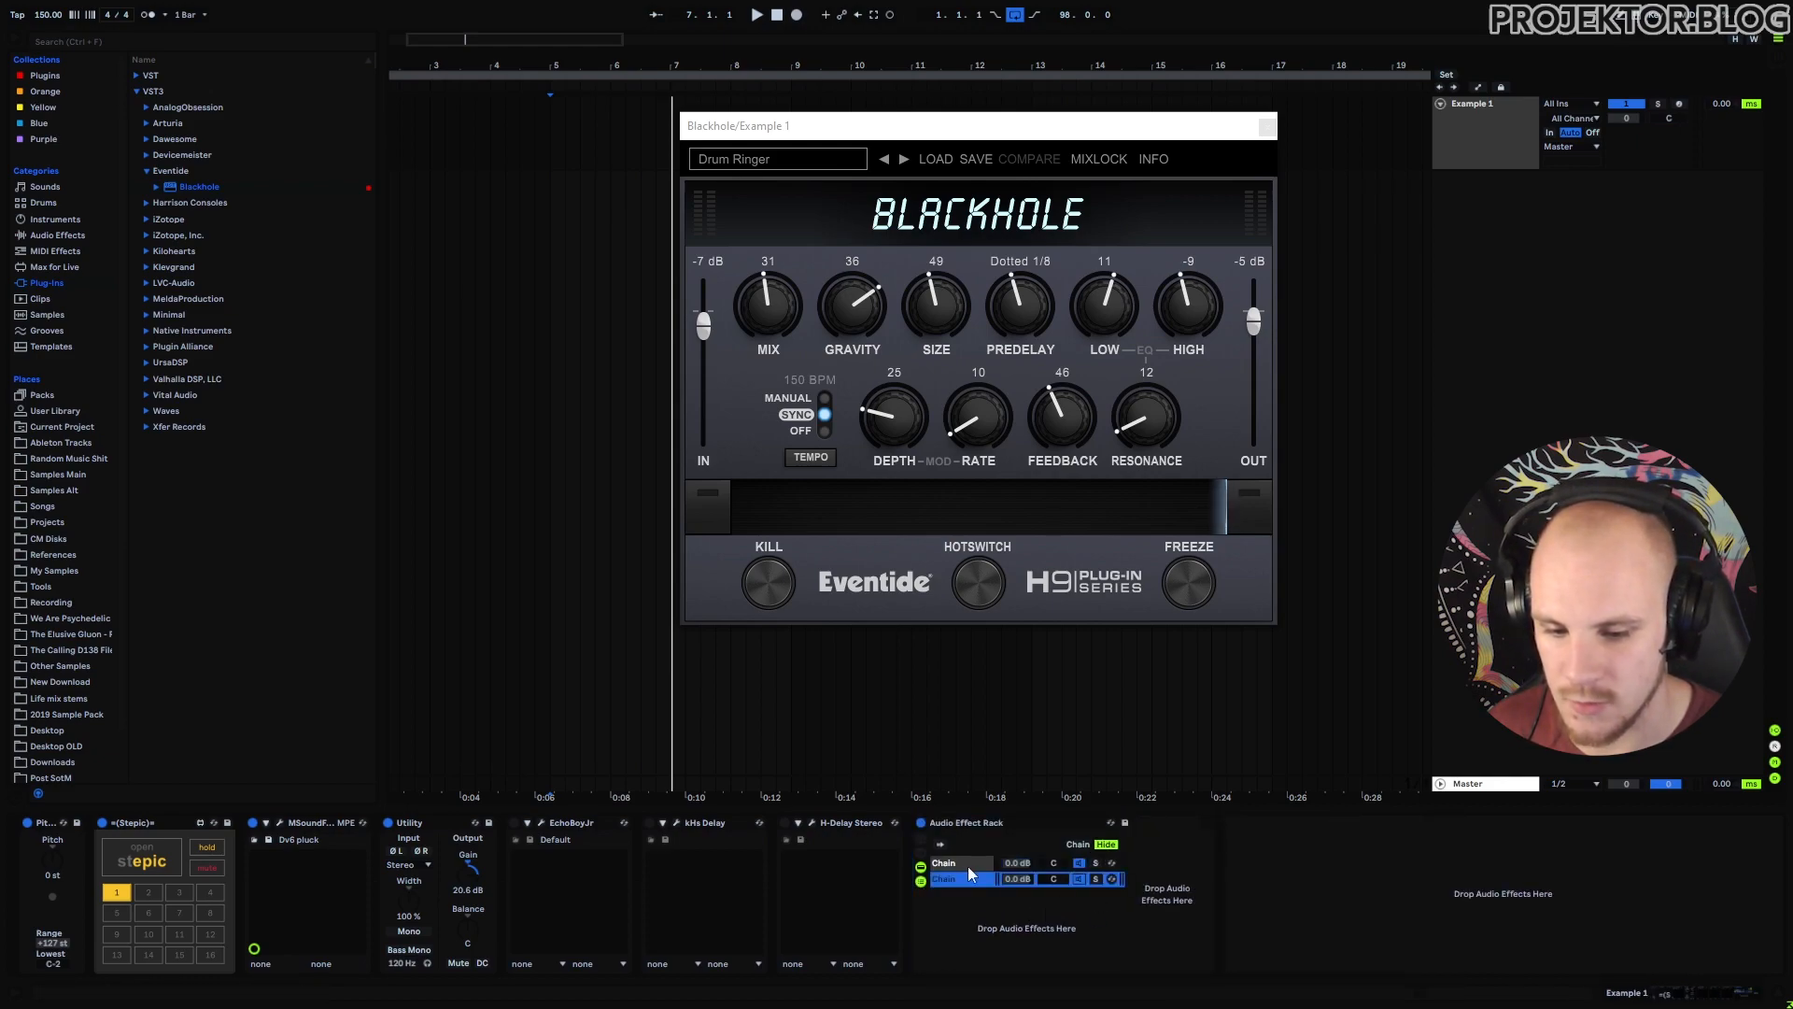
click(962, 859)
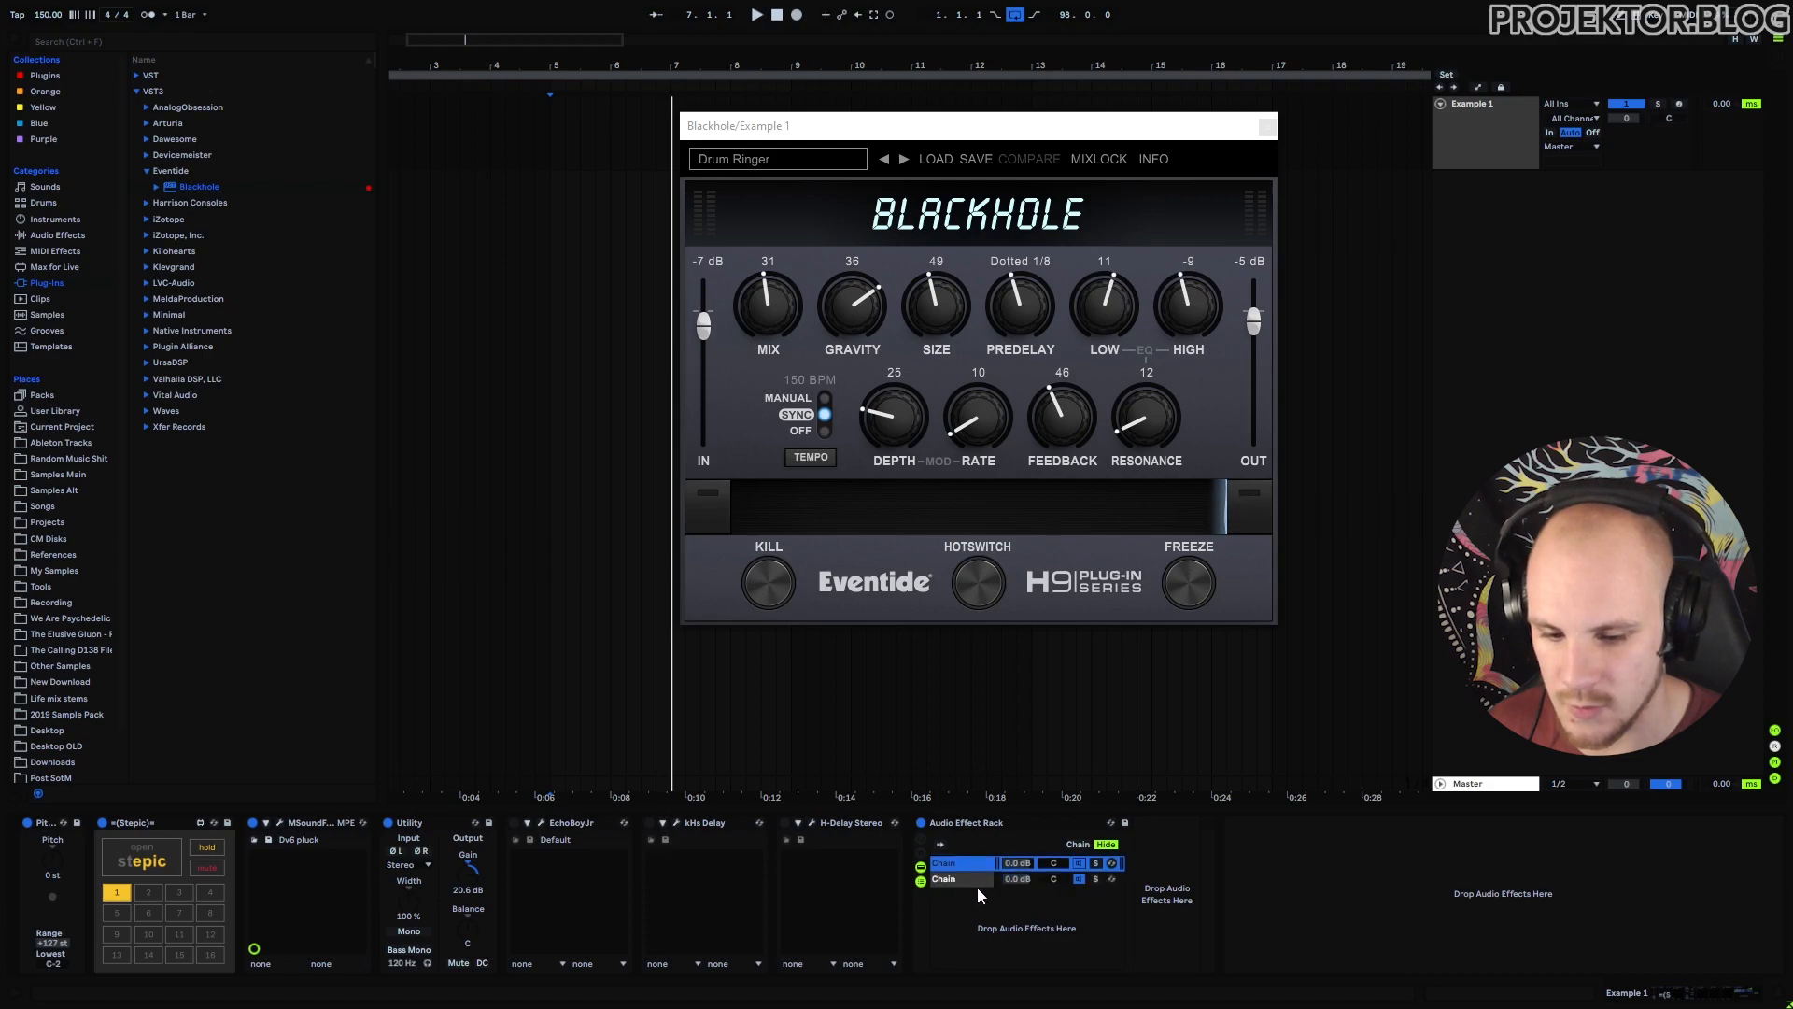
click(1026, 882)
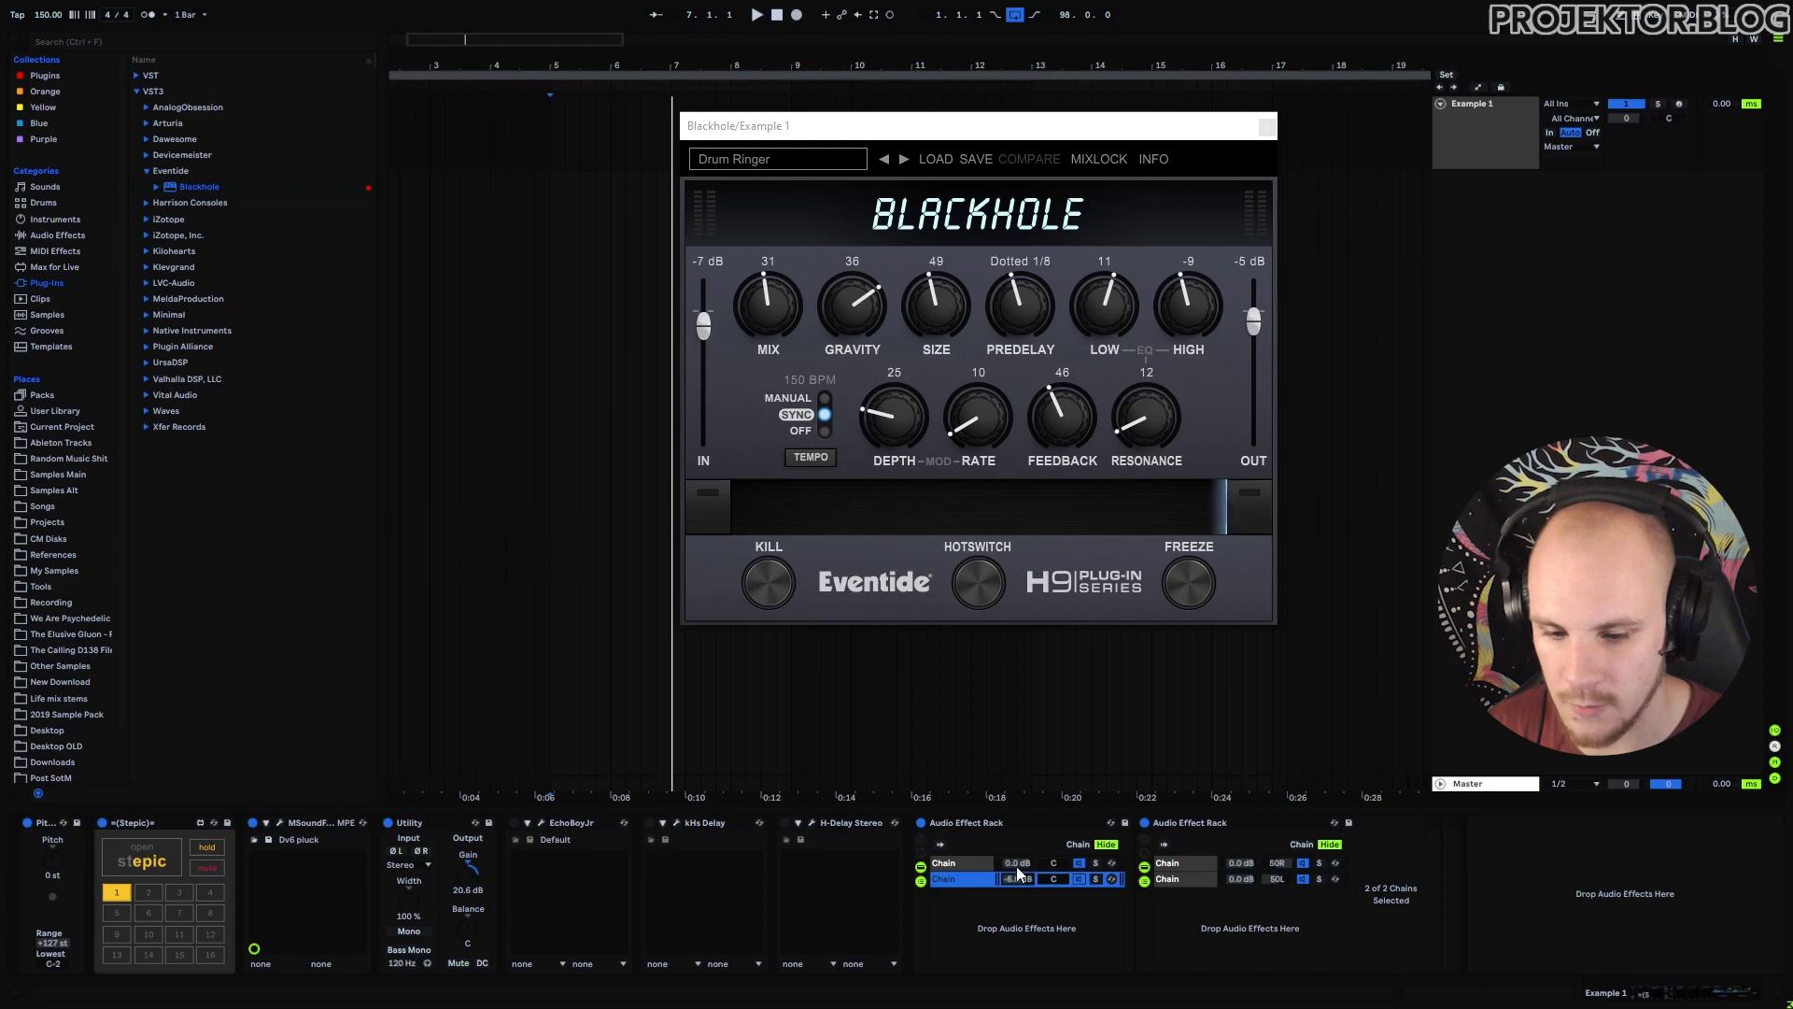
drag(1016, 864, 1023, 890)
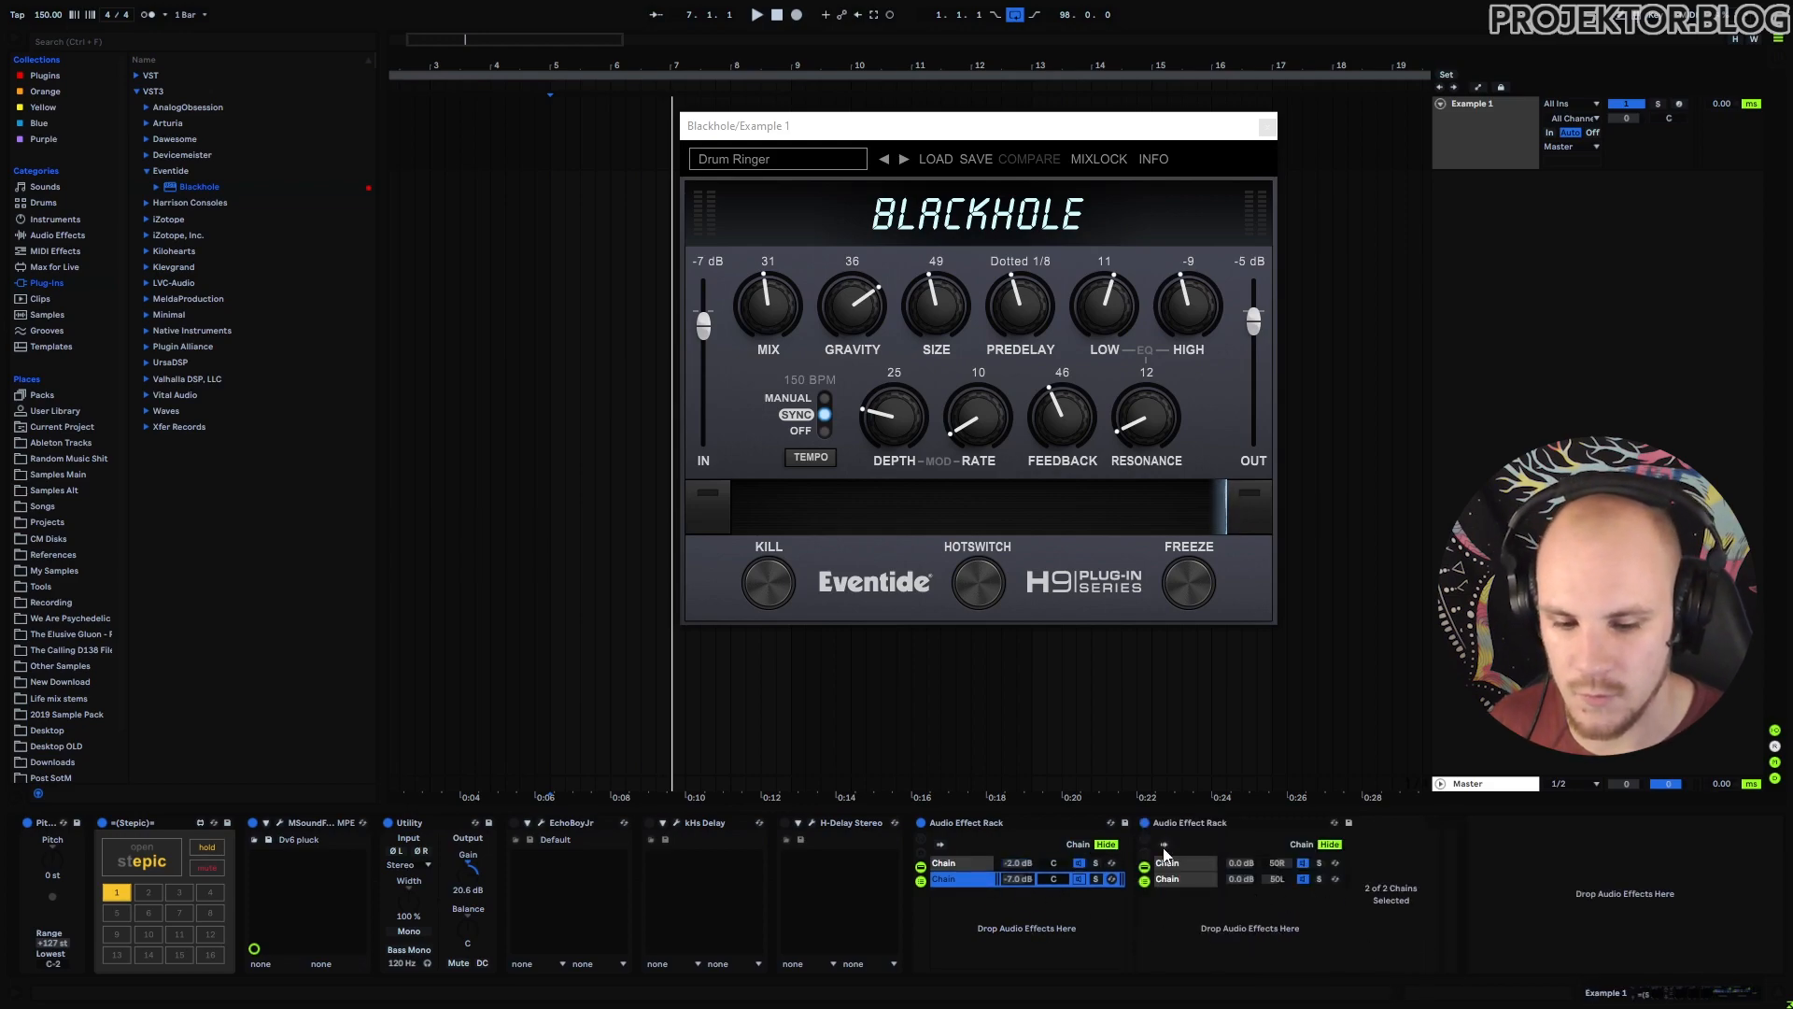
click(1181, 865)
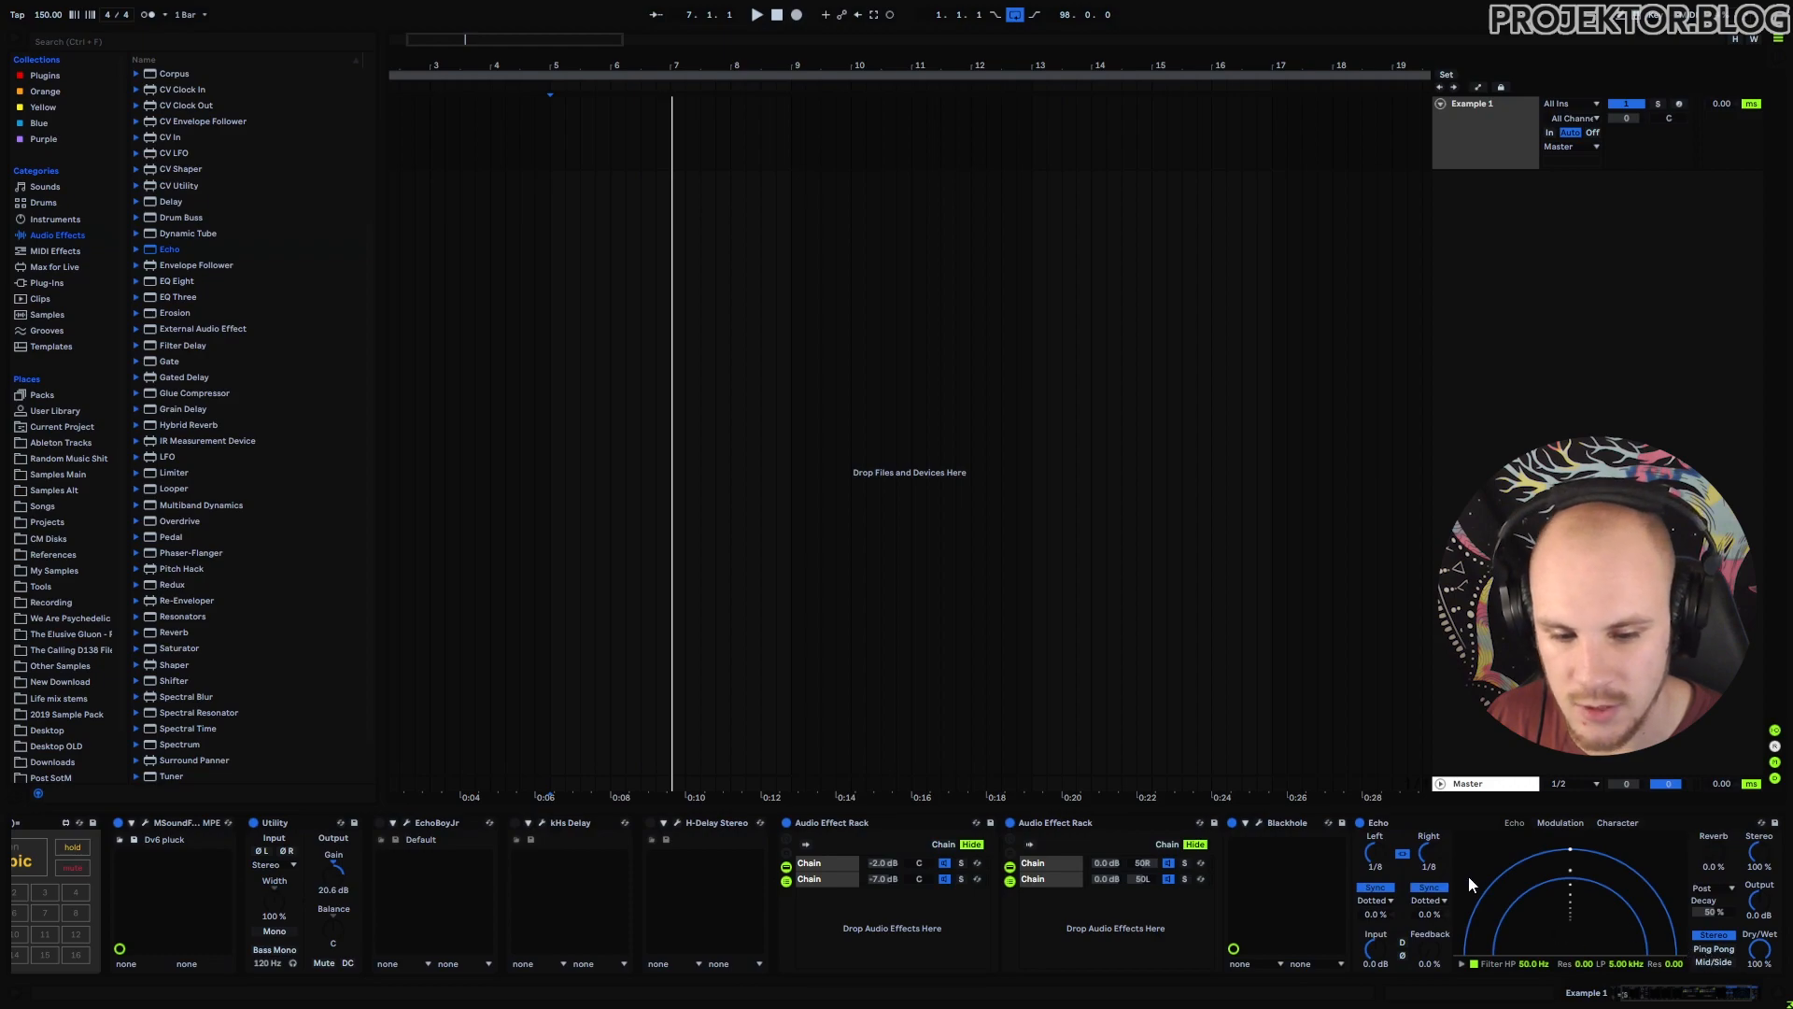
Set the first inner chain's Blackhole predelay to Dotted 1/4.
click(1259, 823)
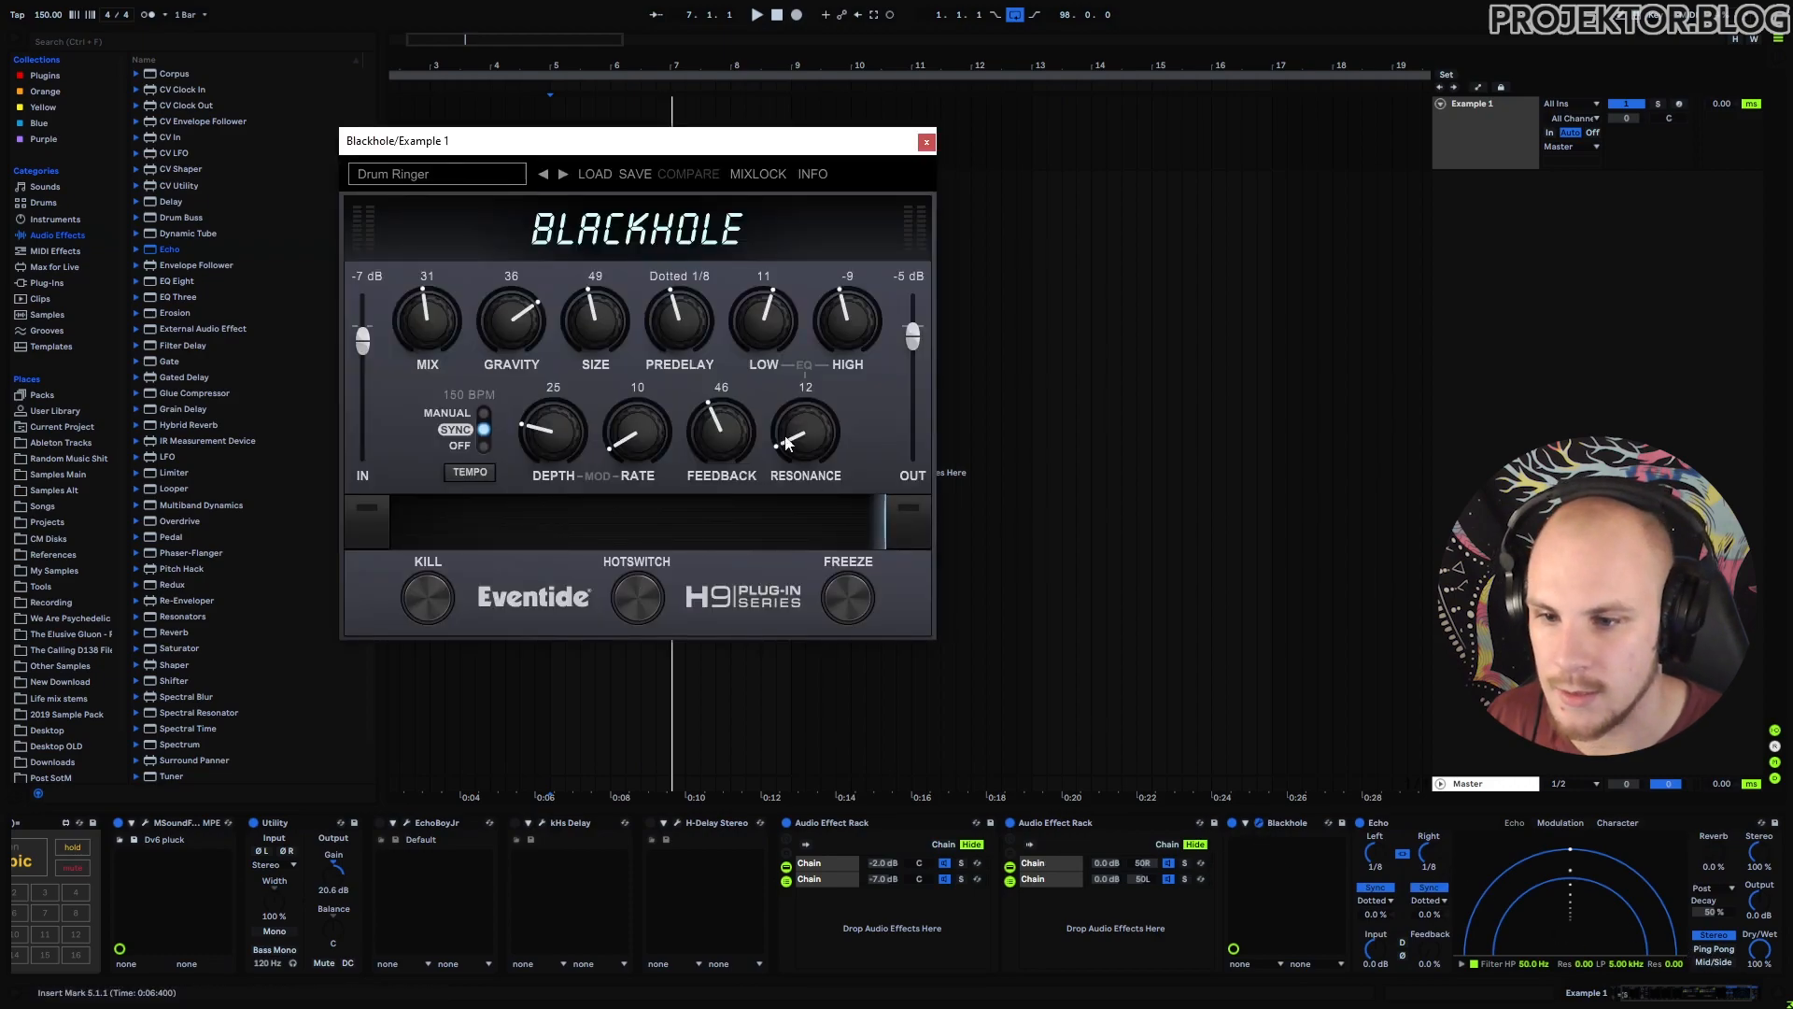
drag(686, 322, 713, 284)
click(1049, 865)
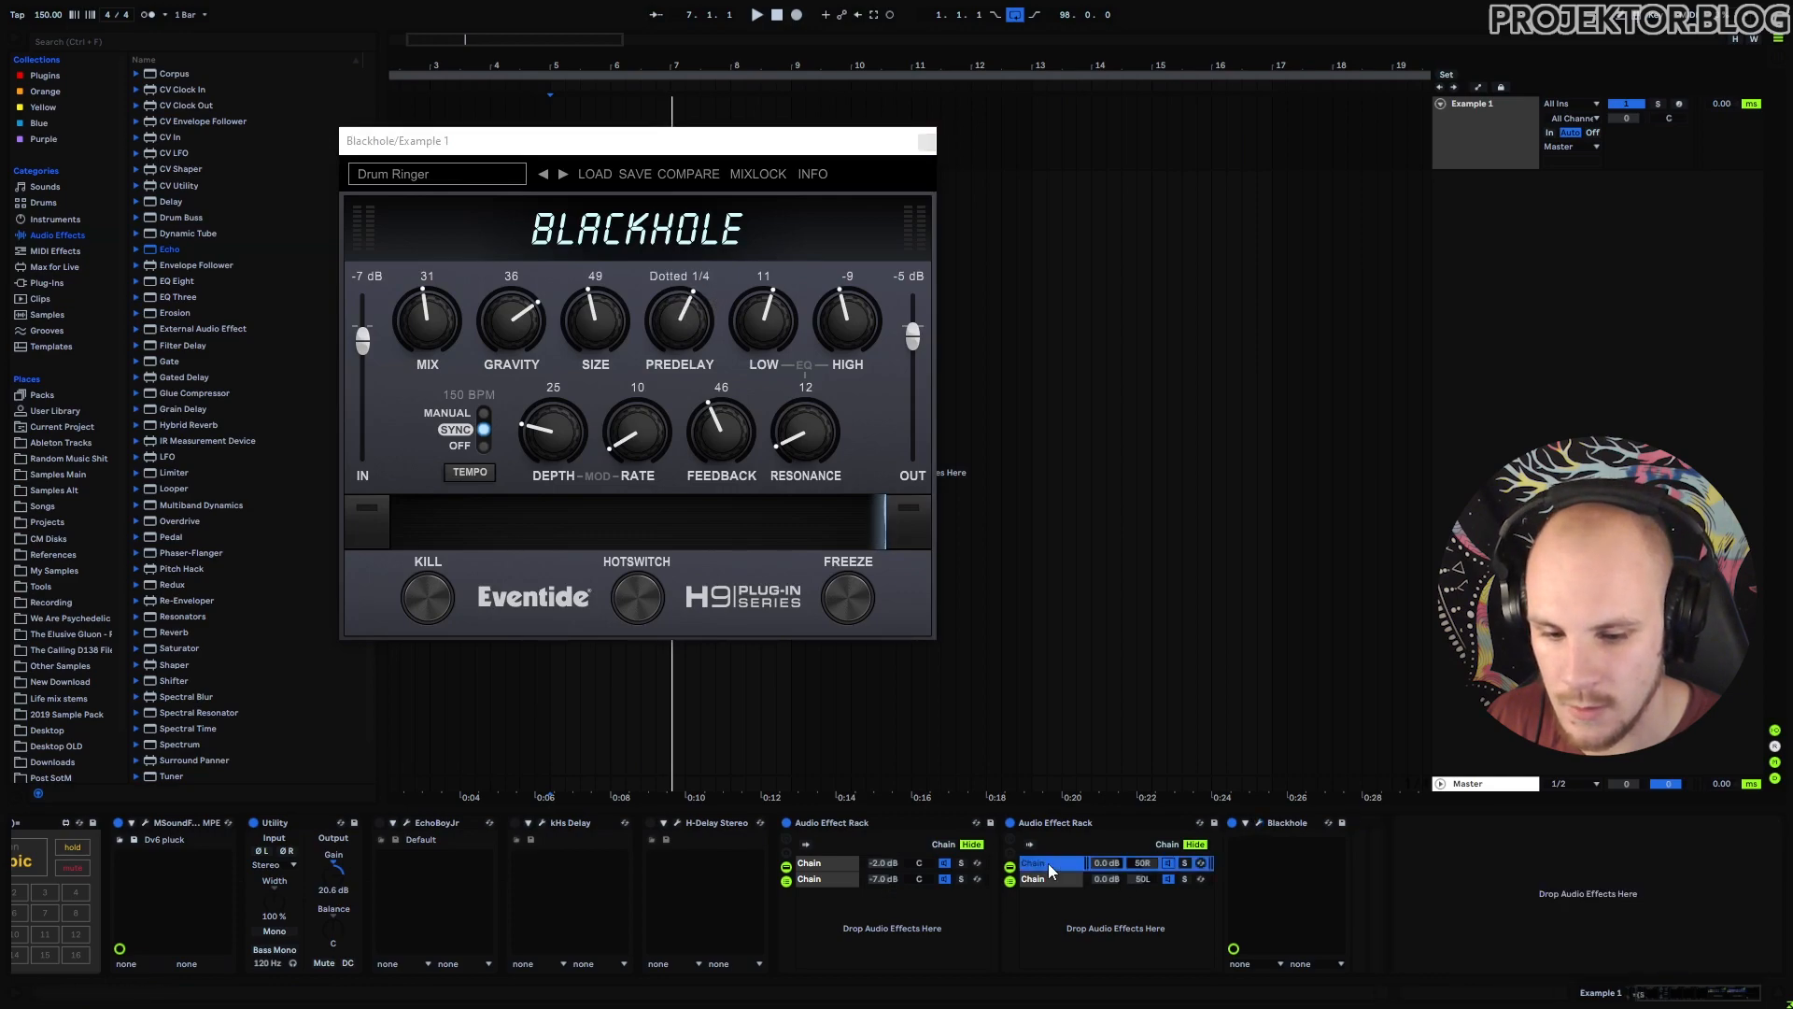
click(1259, 823)
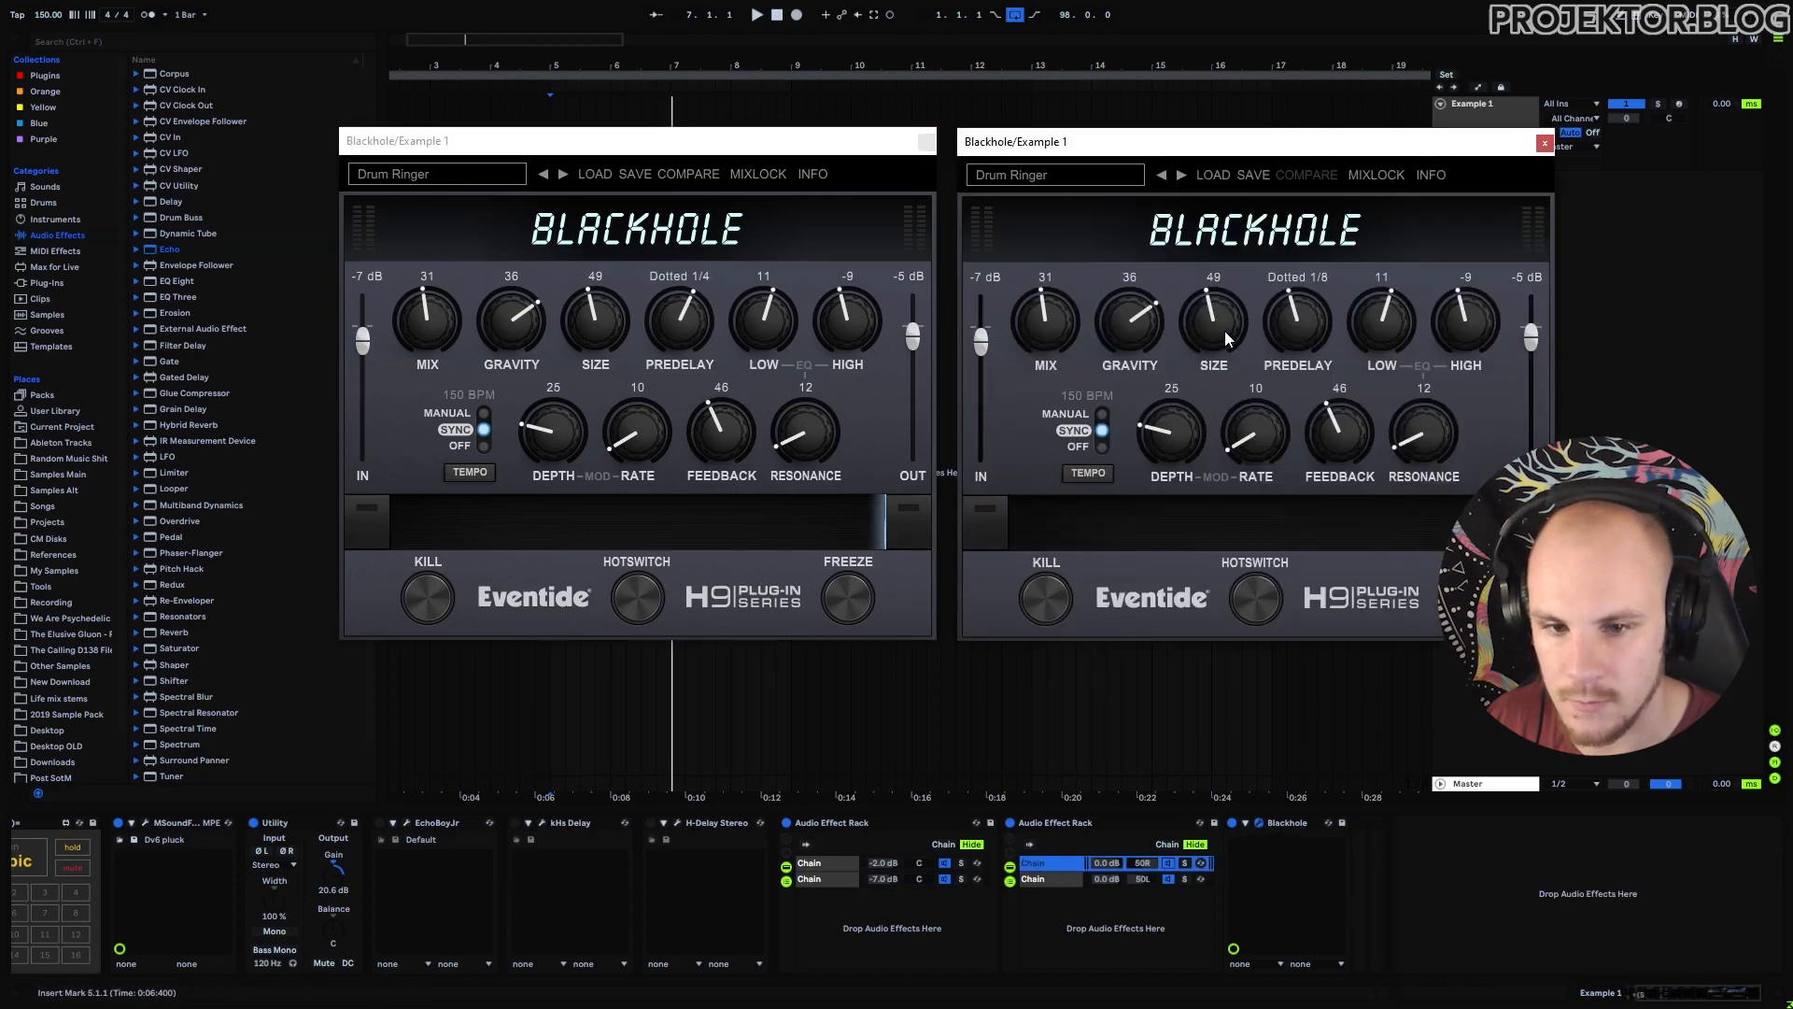
click(1545, 143)
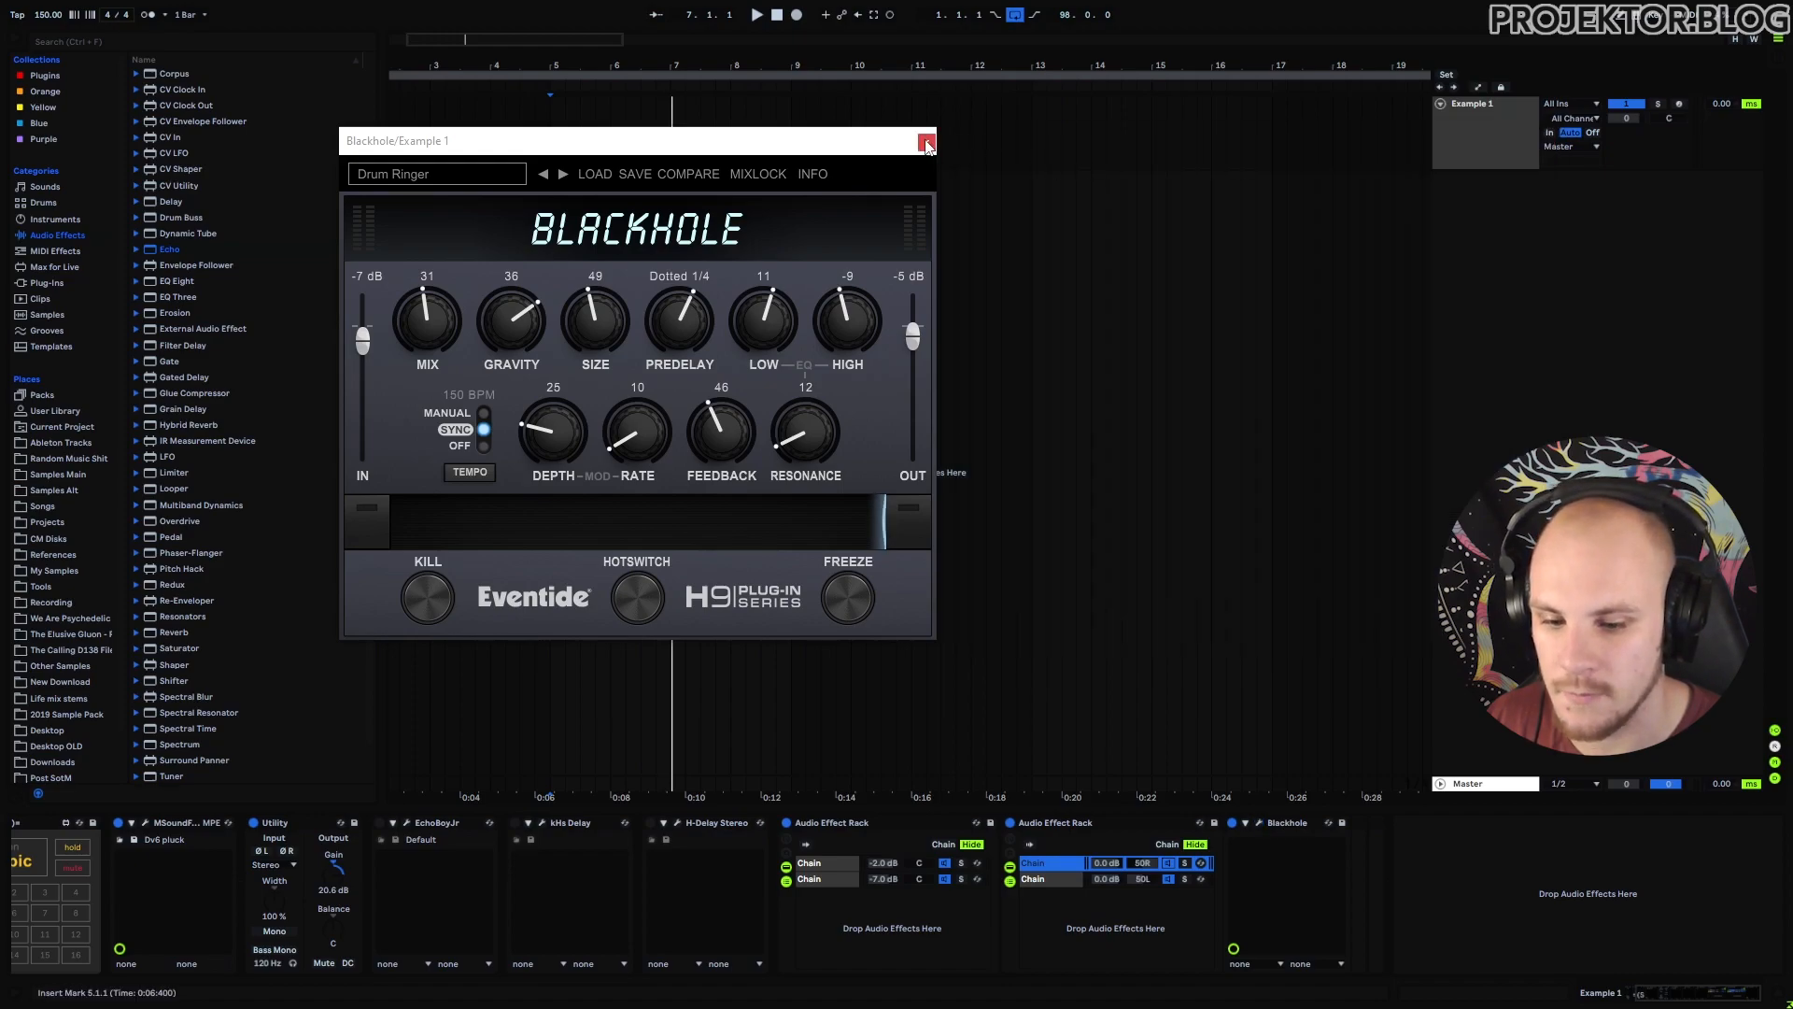
click(925, 142)
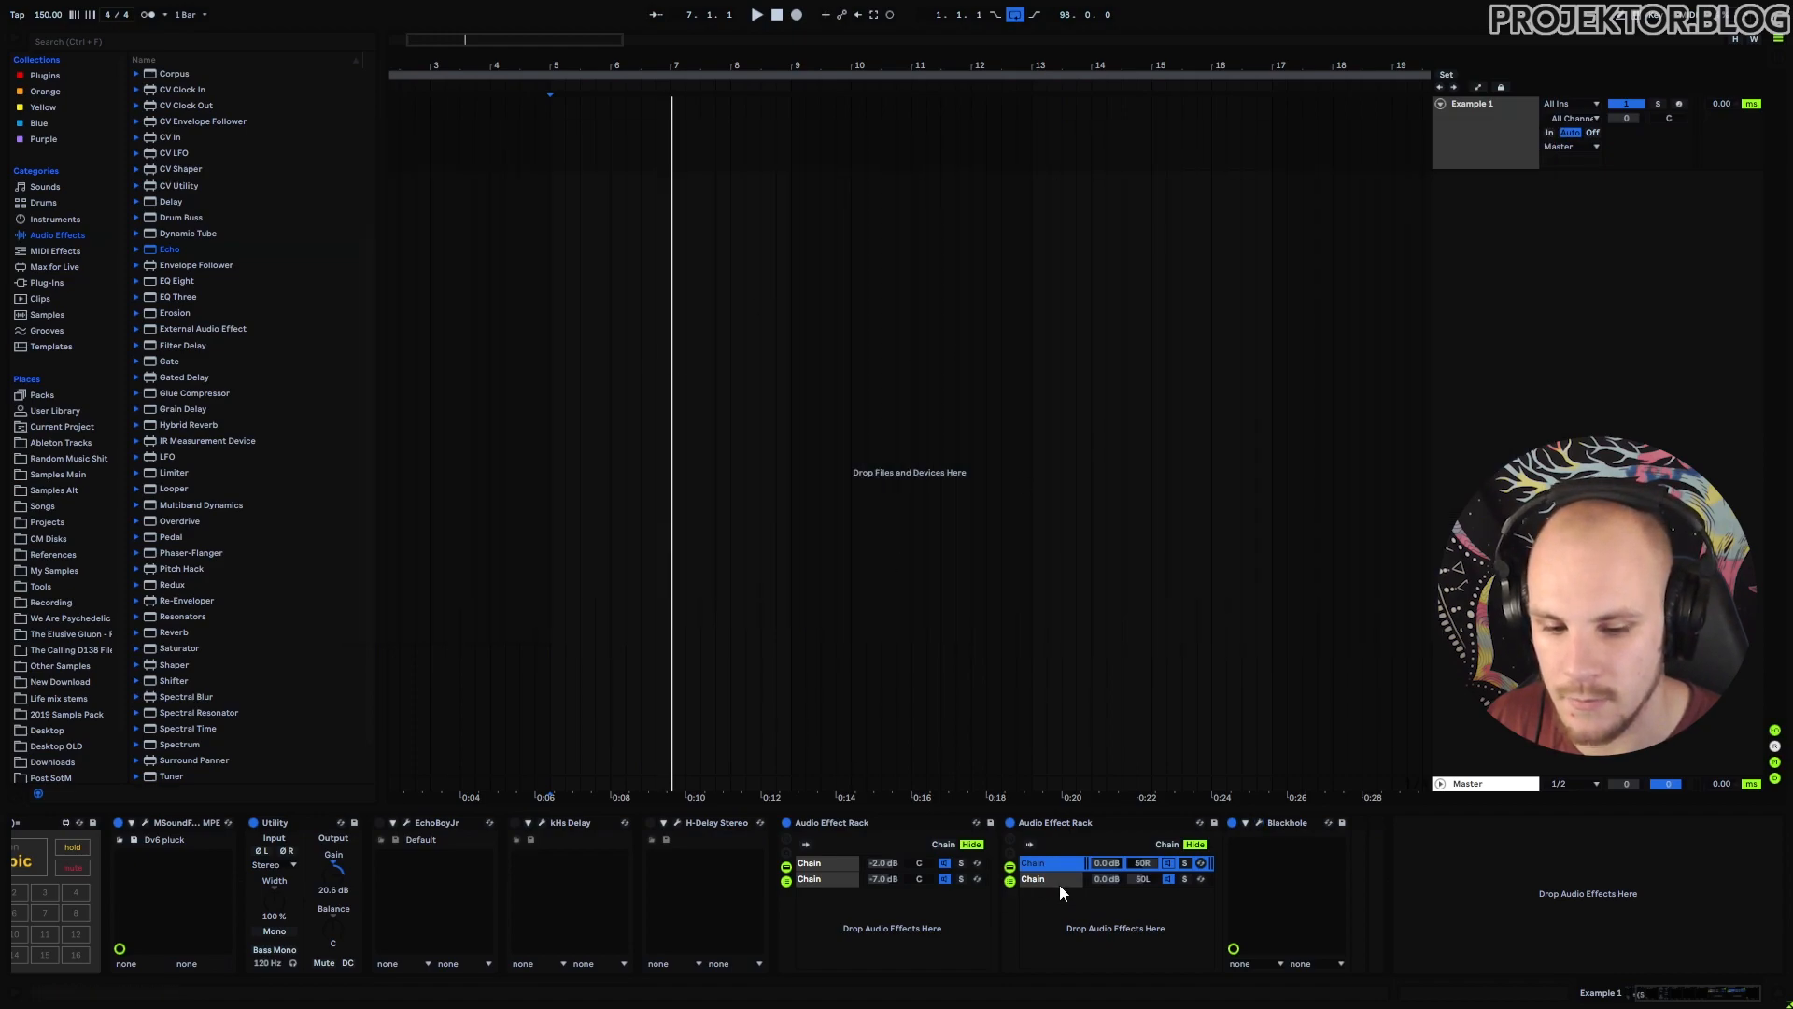
Raise the second Blackhole's mix to 43, close both Blackhole windows and start playback.
click(1259, 822)
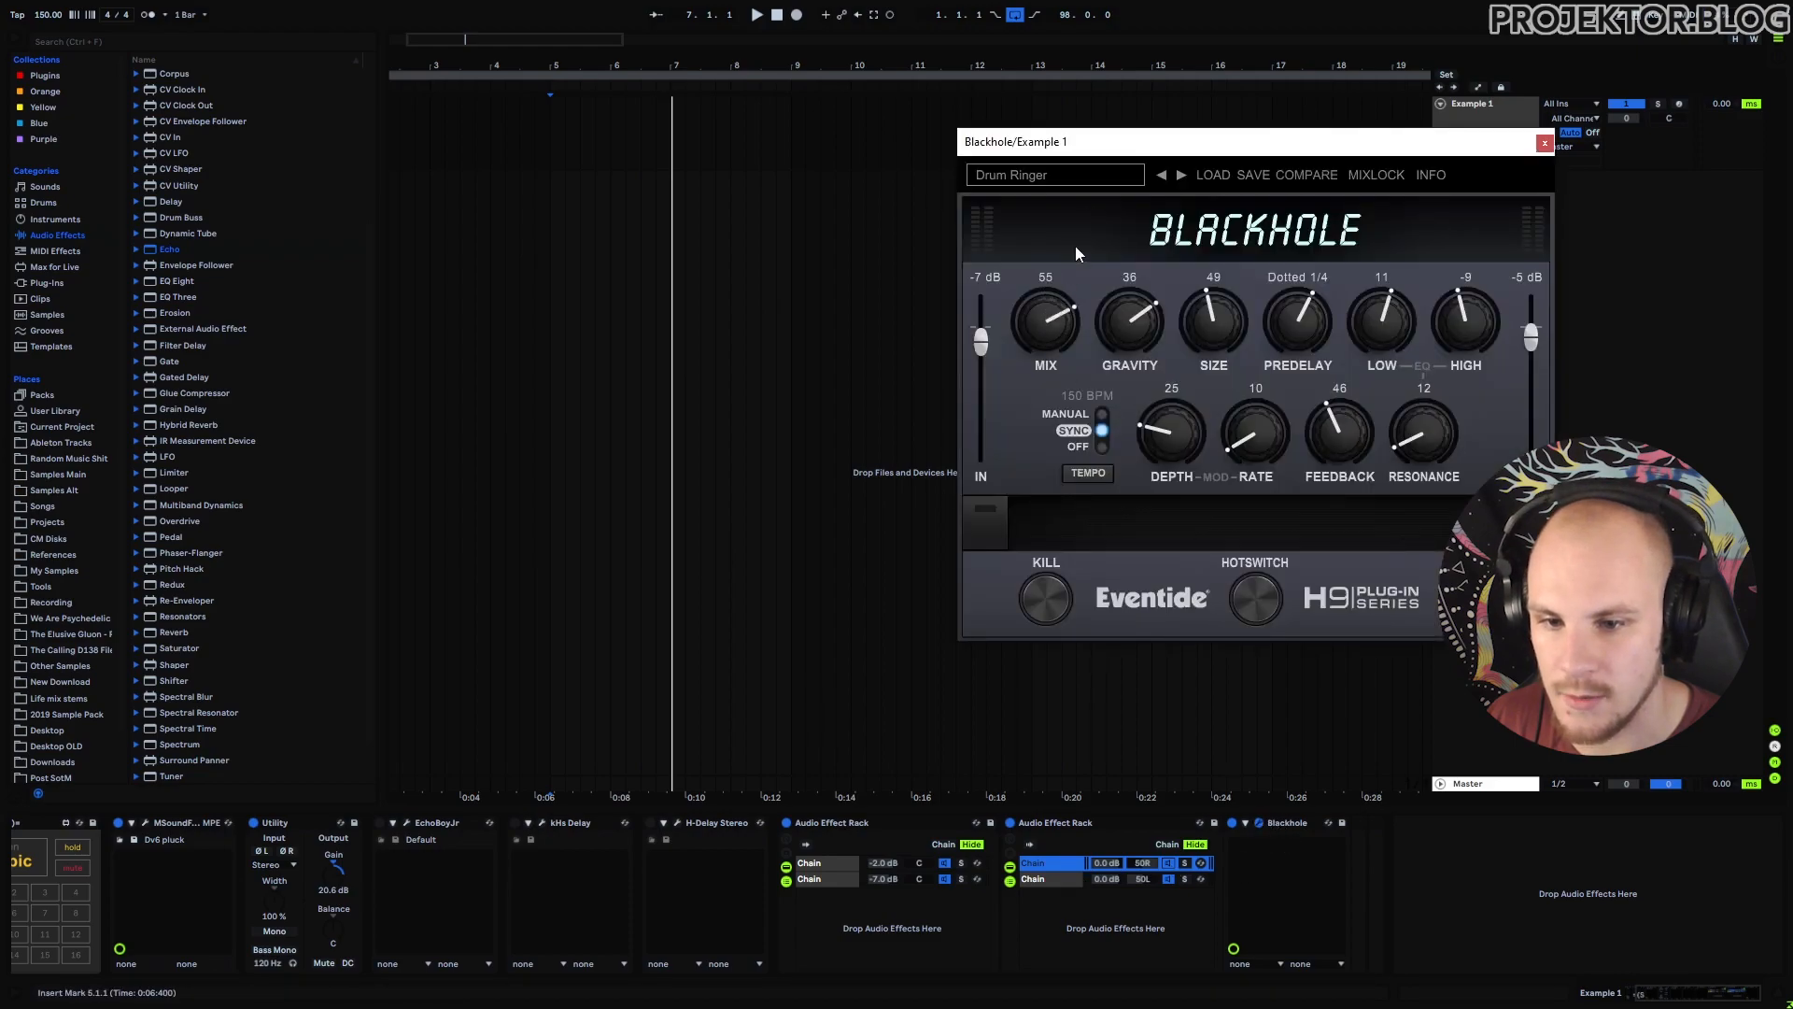
click(1067, 881)
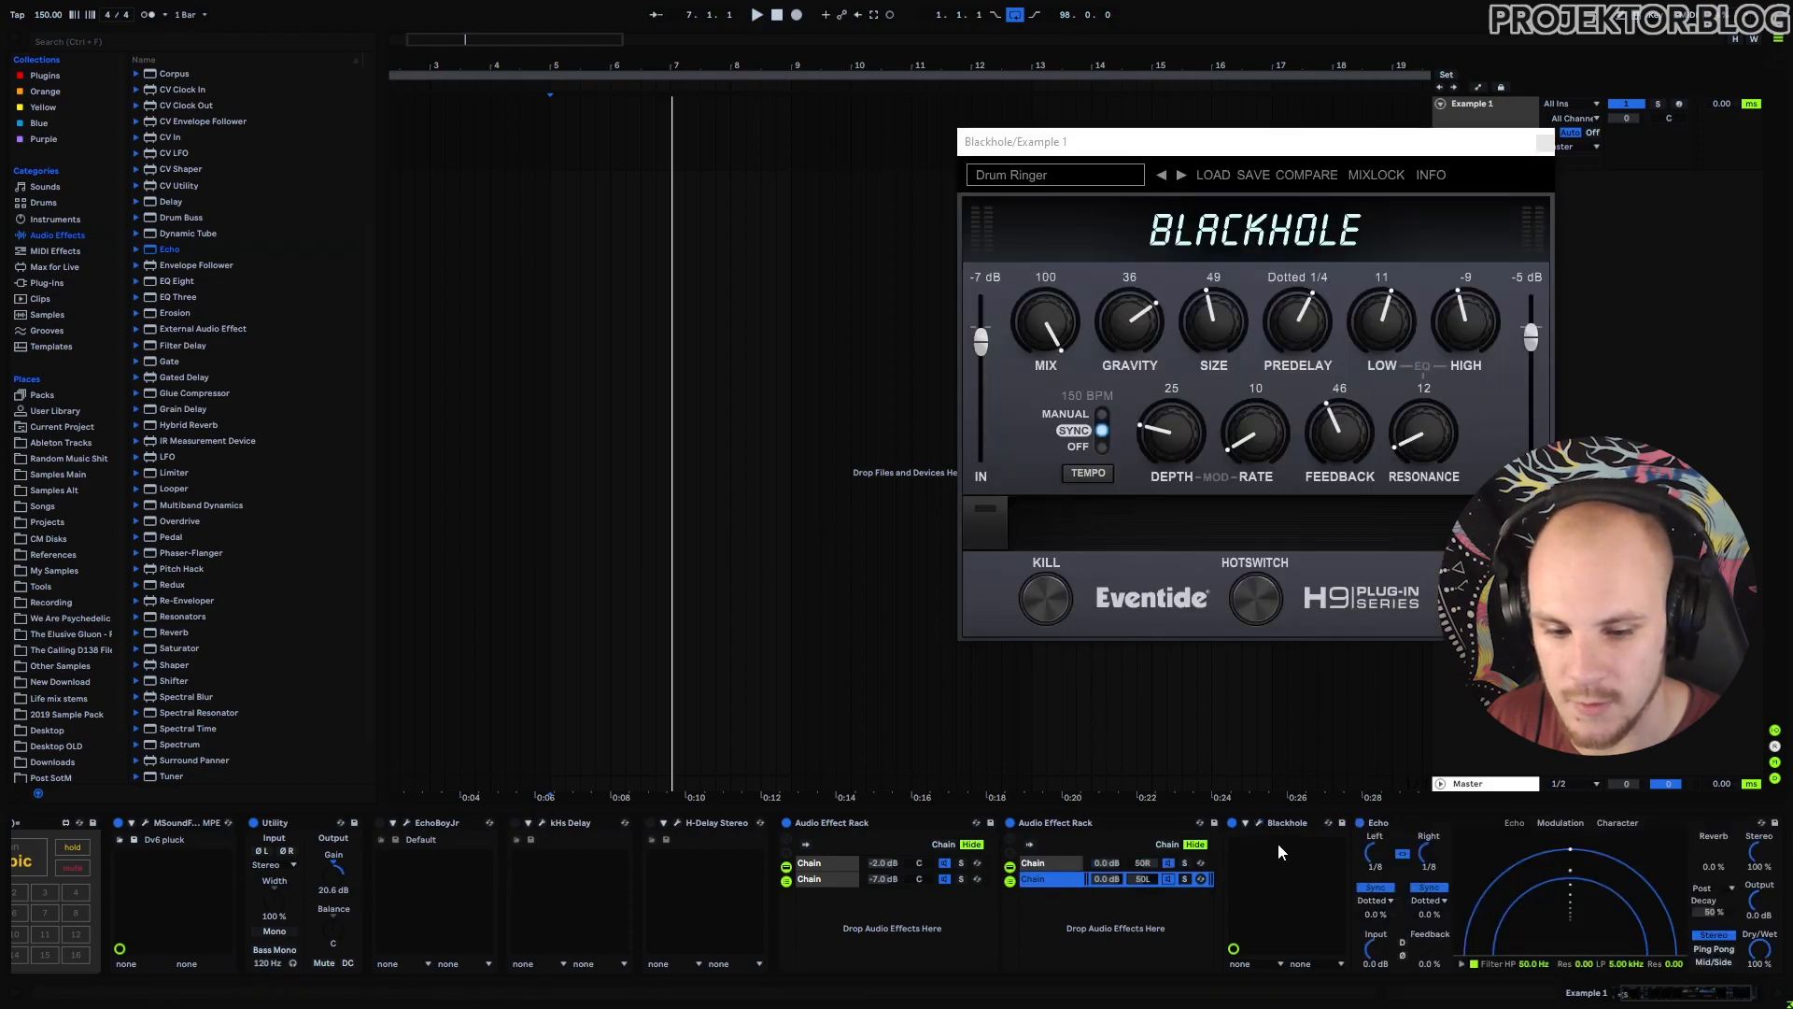
click(1260, 822)
drag(445, 319, 455, 293)
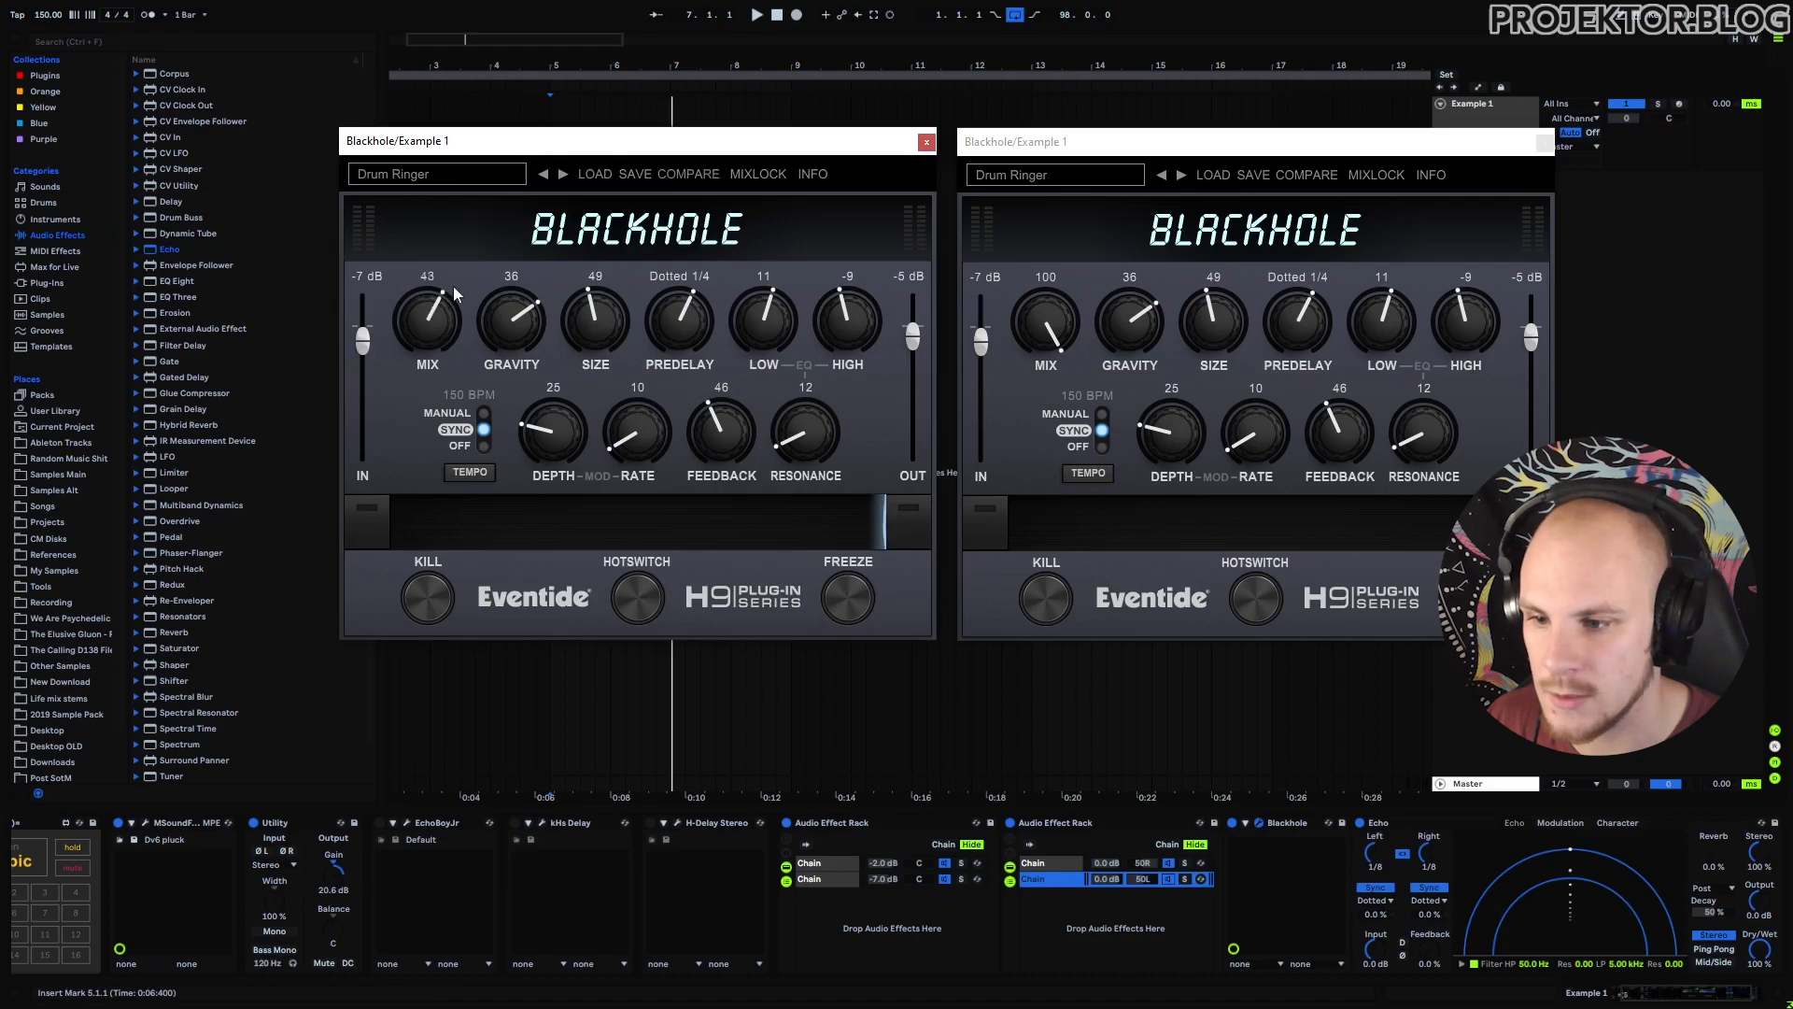
click(927, 142)
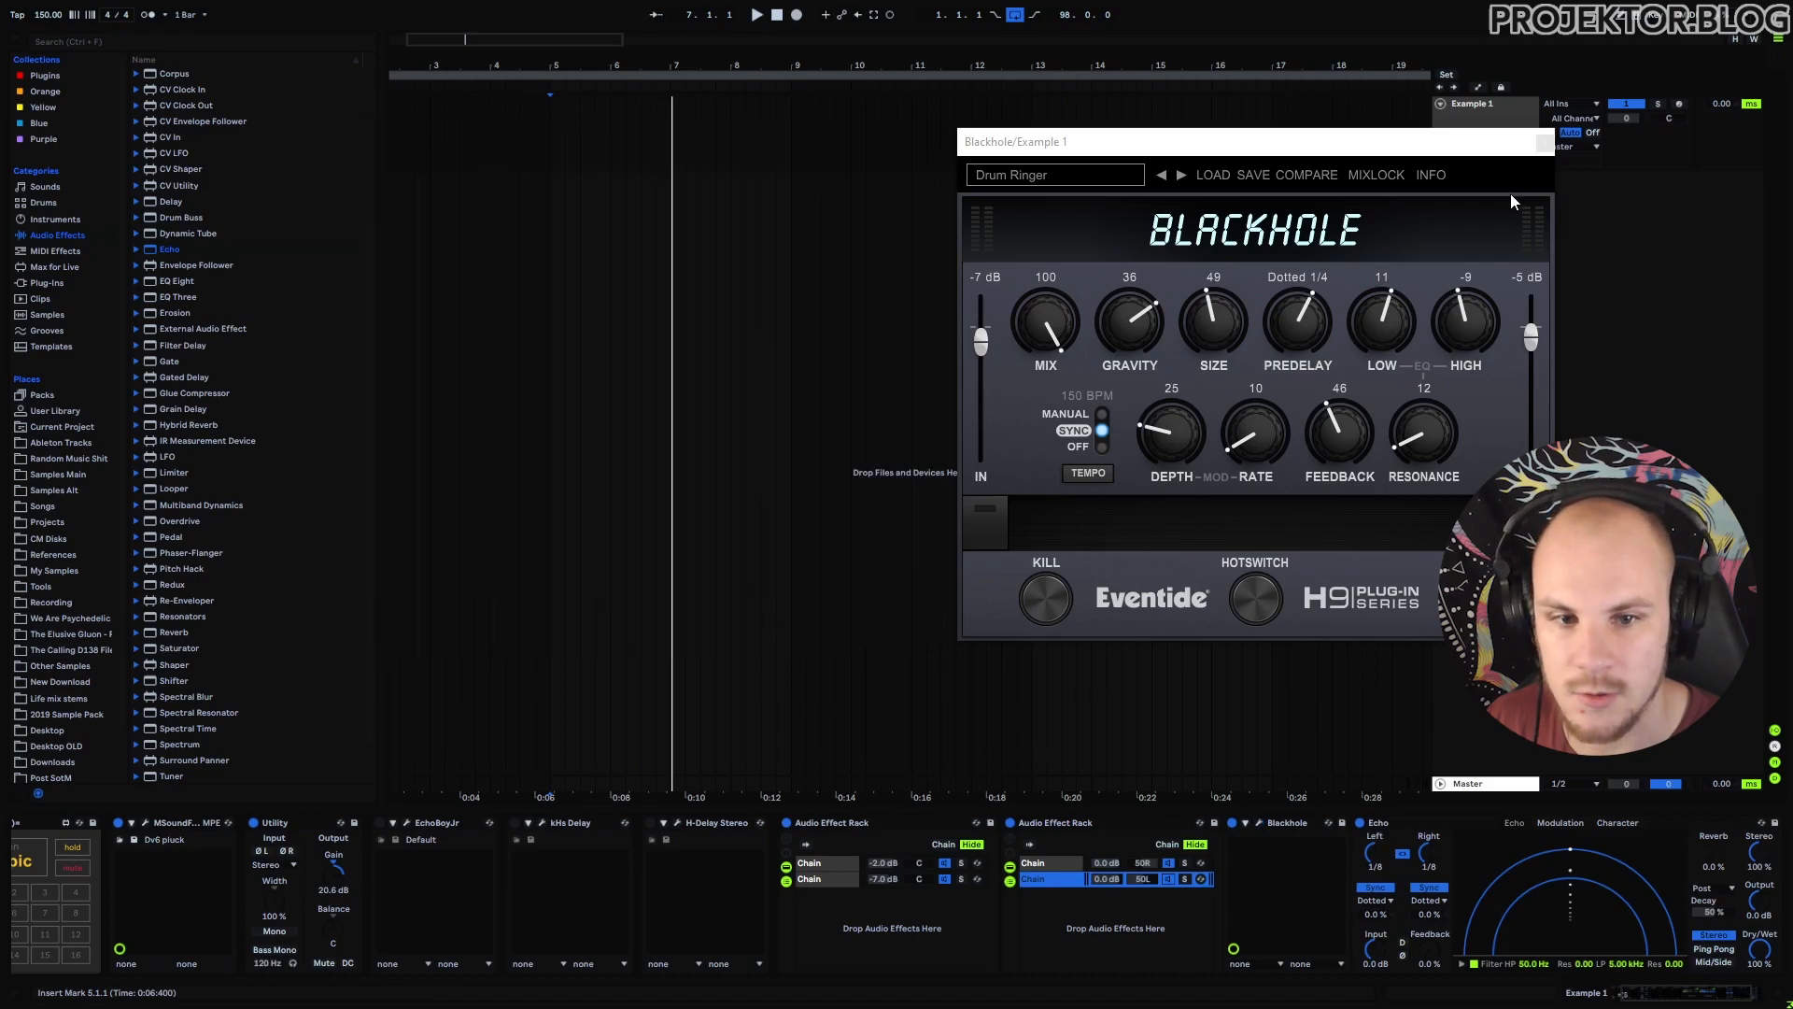
click(1544, 144)
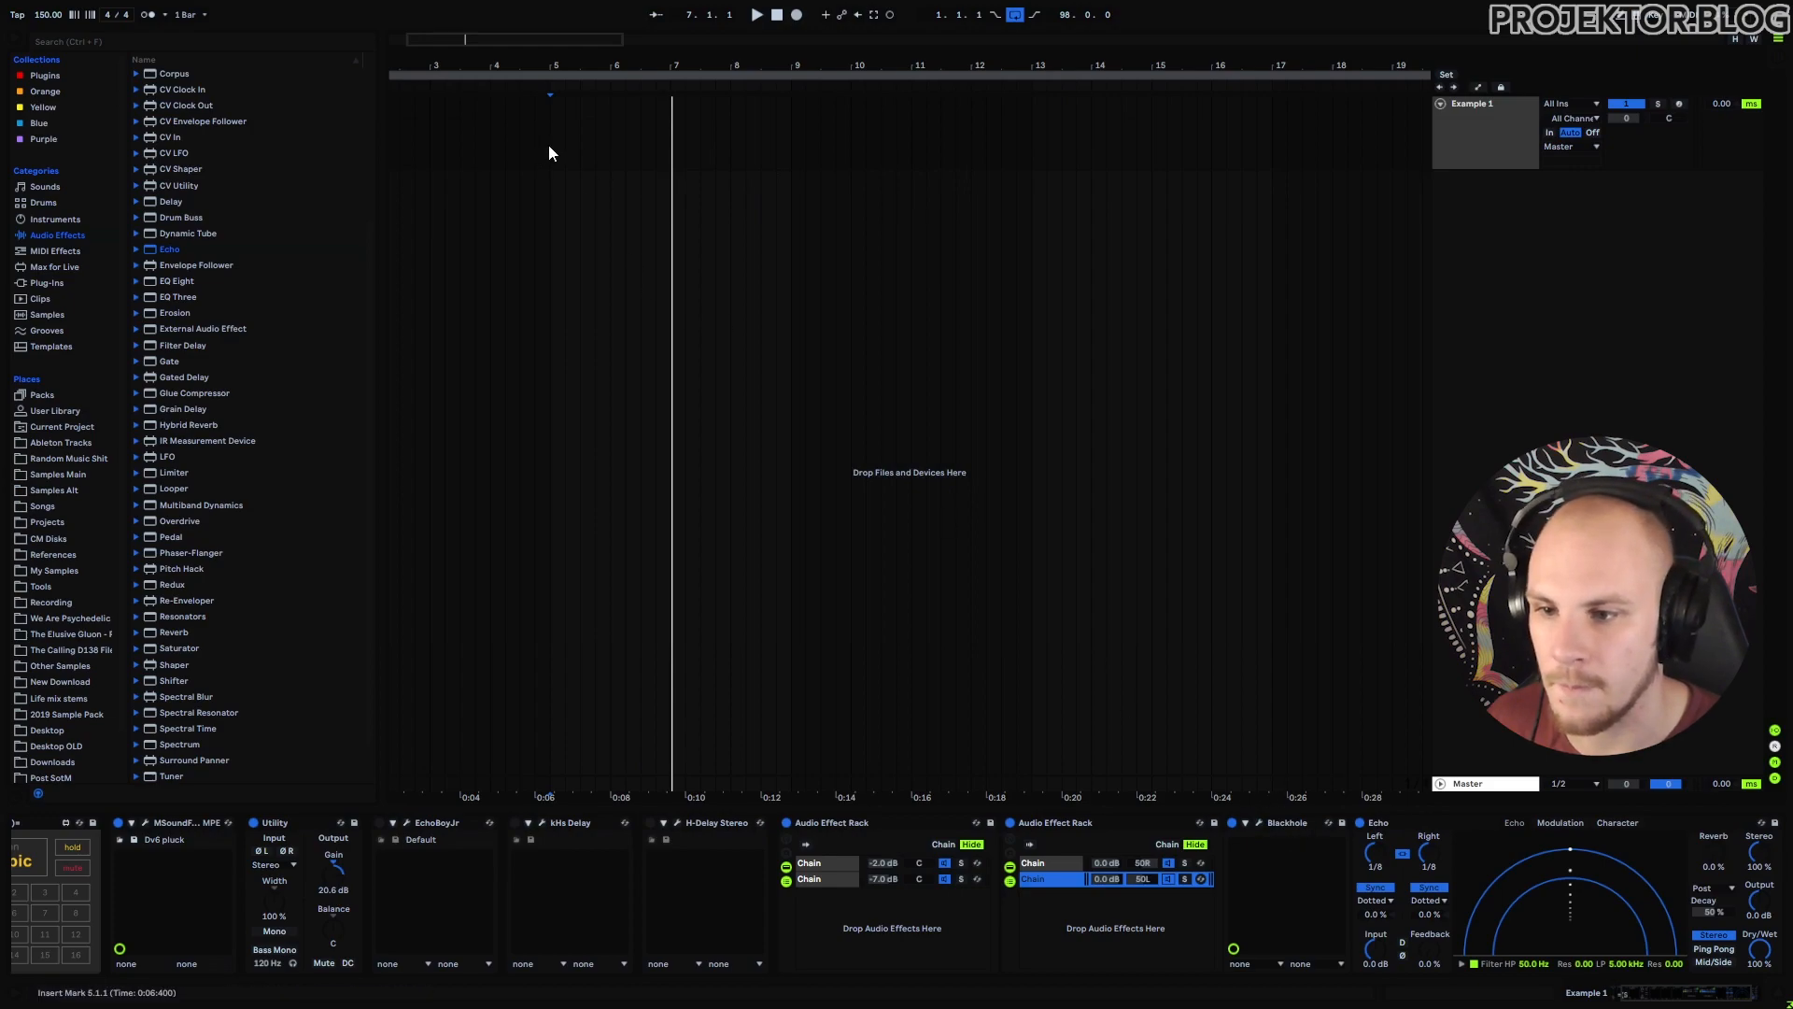
key(space)
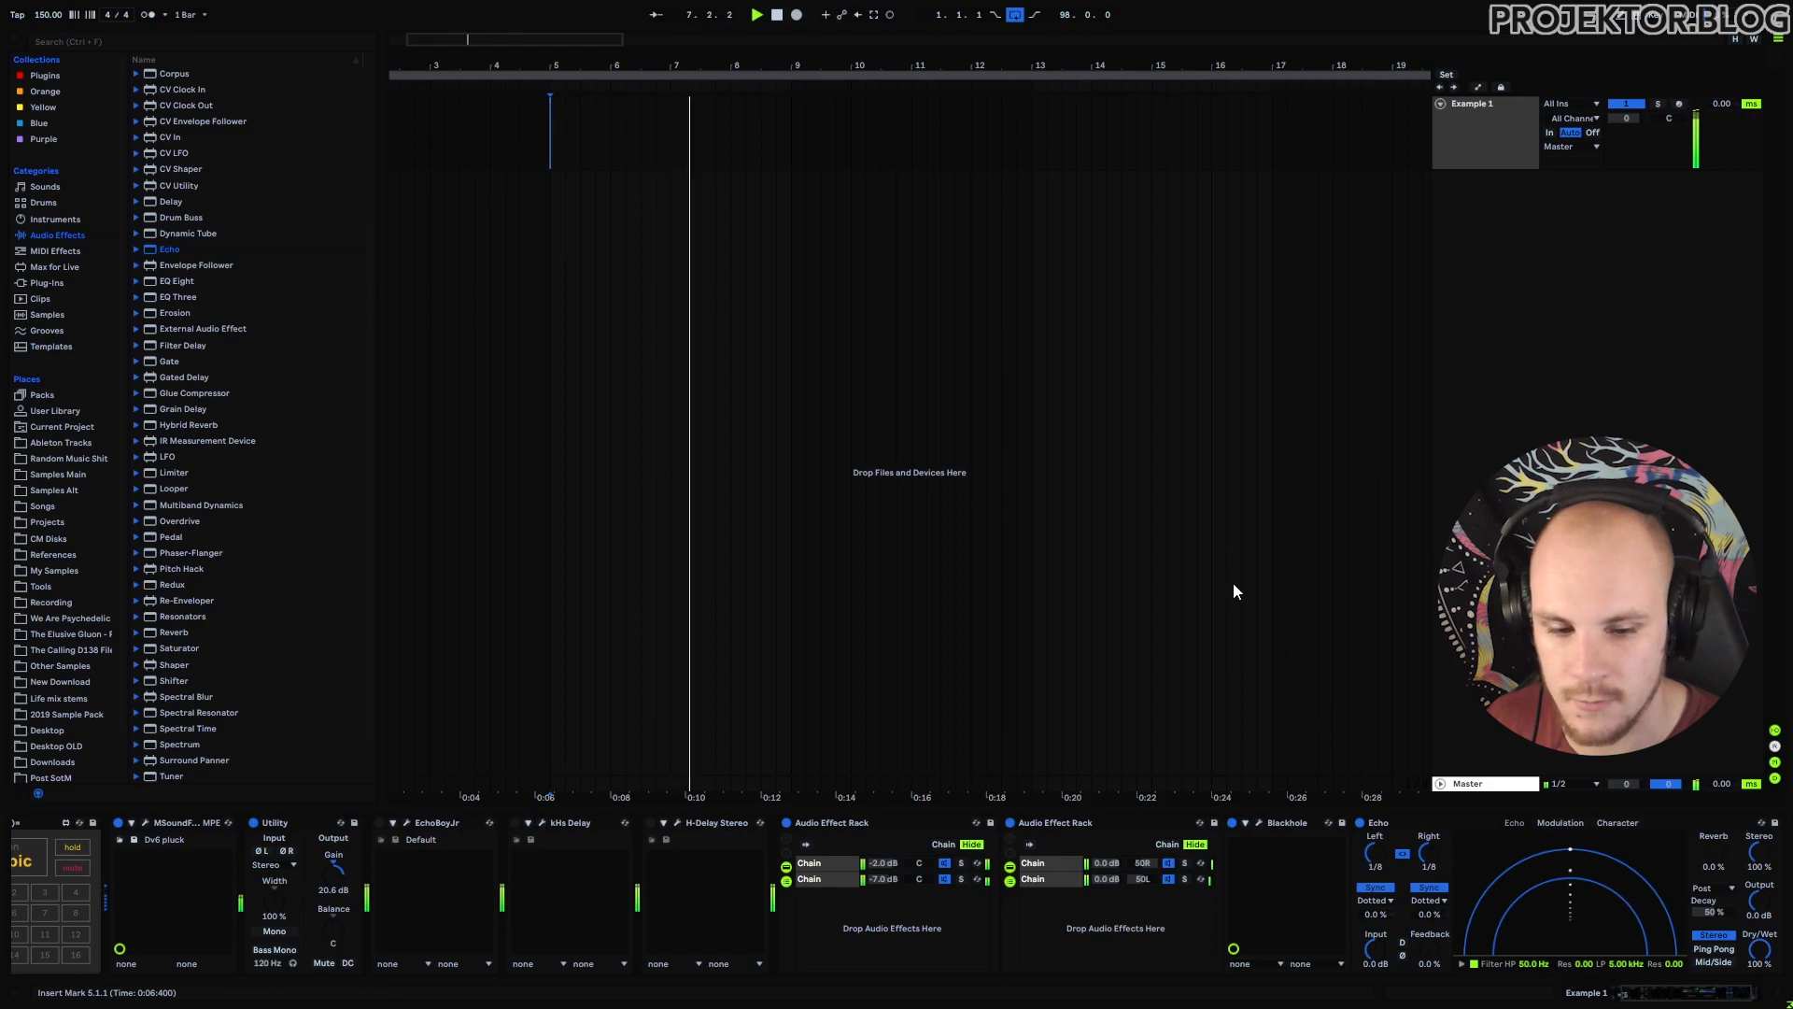
Lower the first Blackhole's mix to 31, raise feedback to 83 and 86, and close both windows.
click(940, 865)
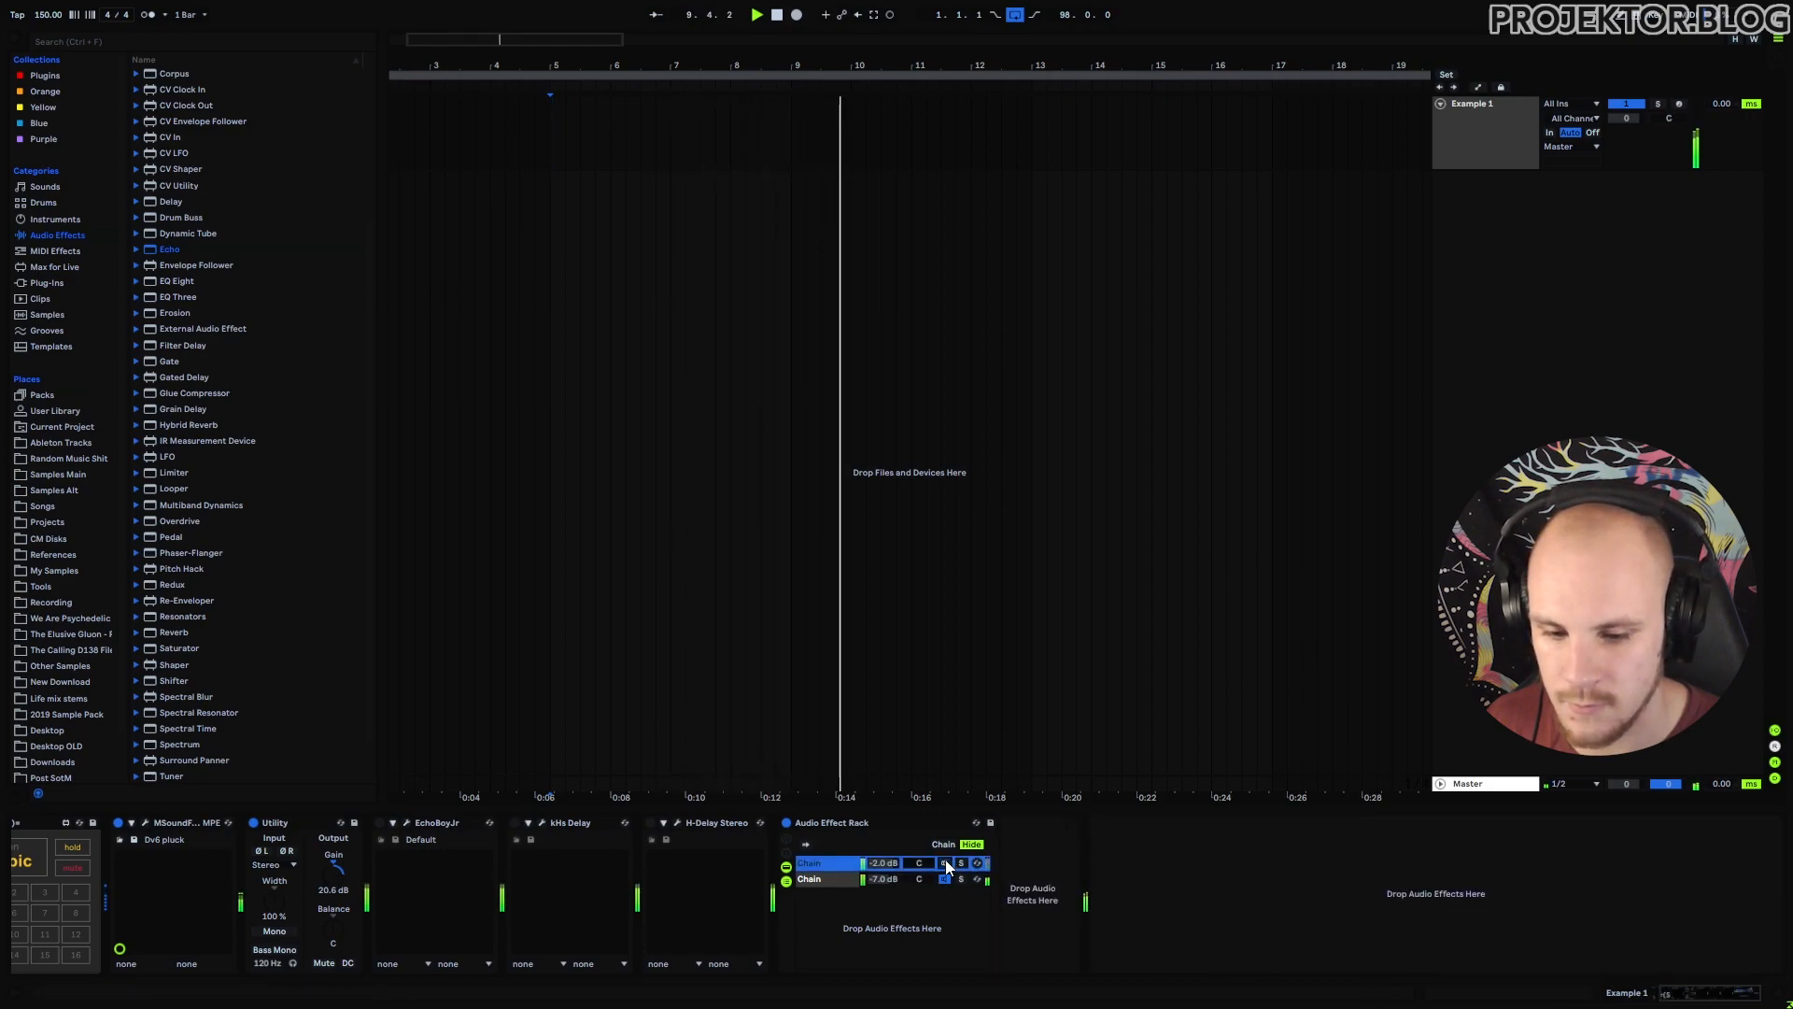
click(833, 879)
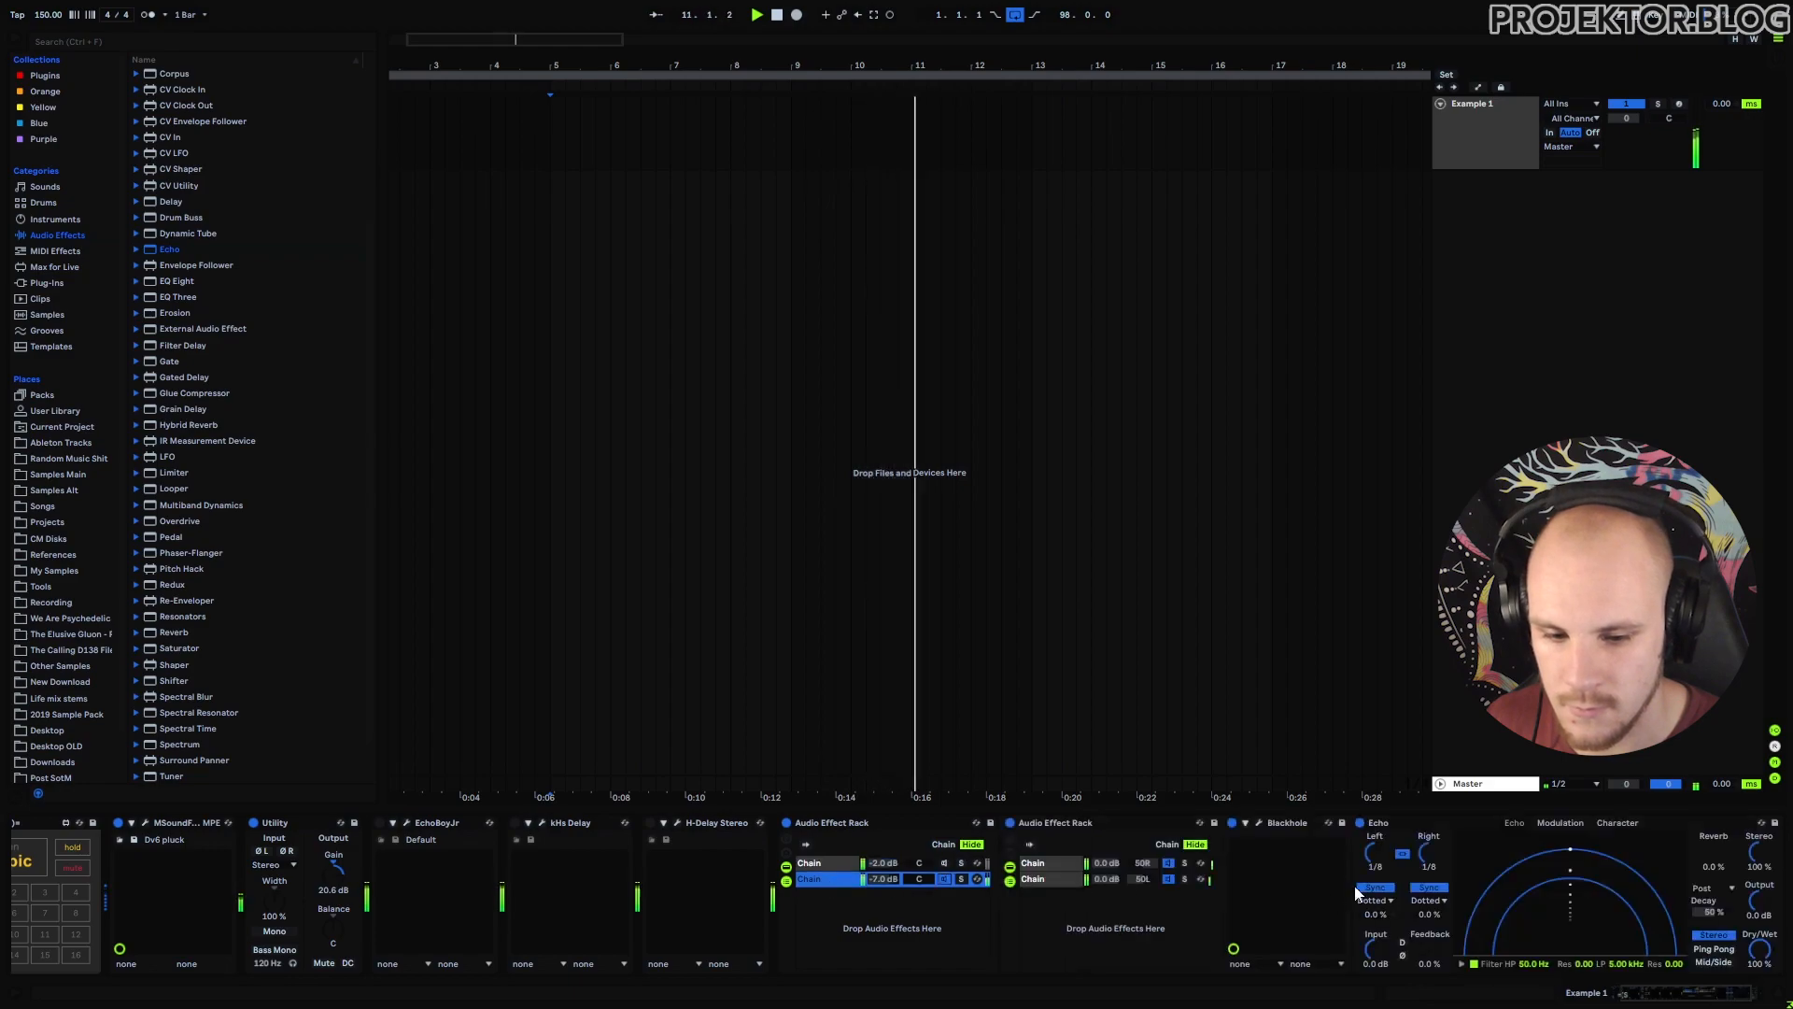
click(1259, 823)
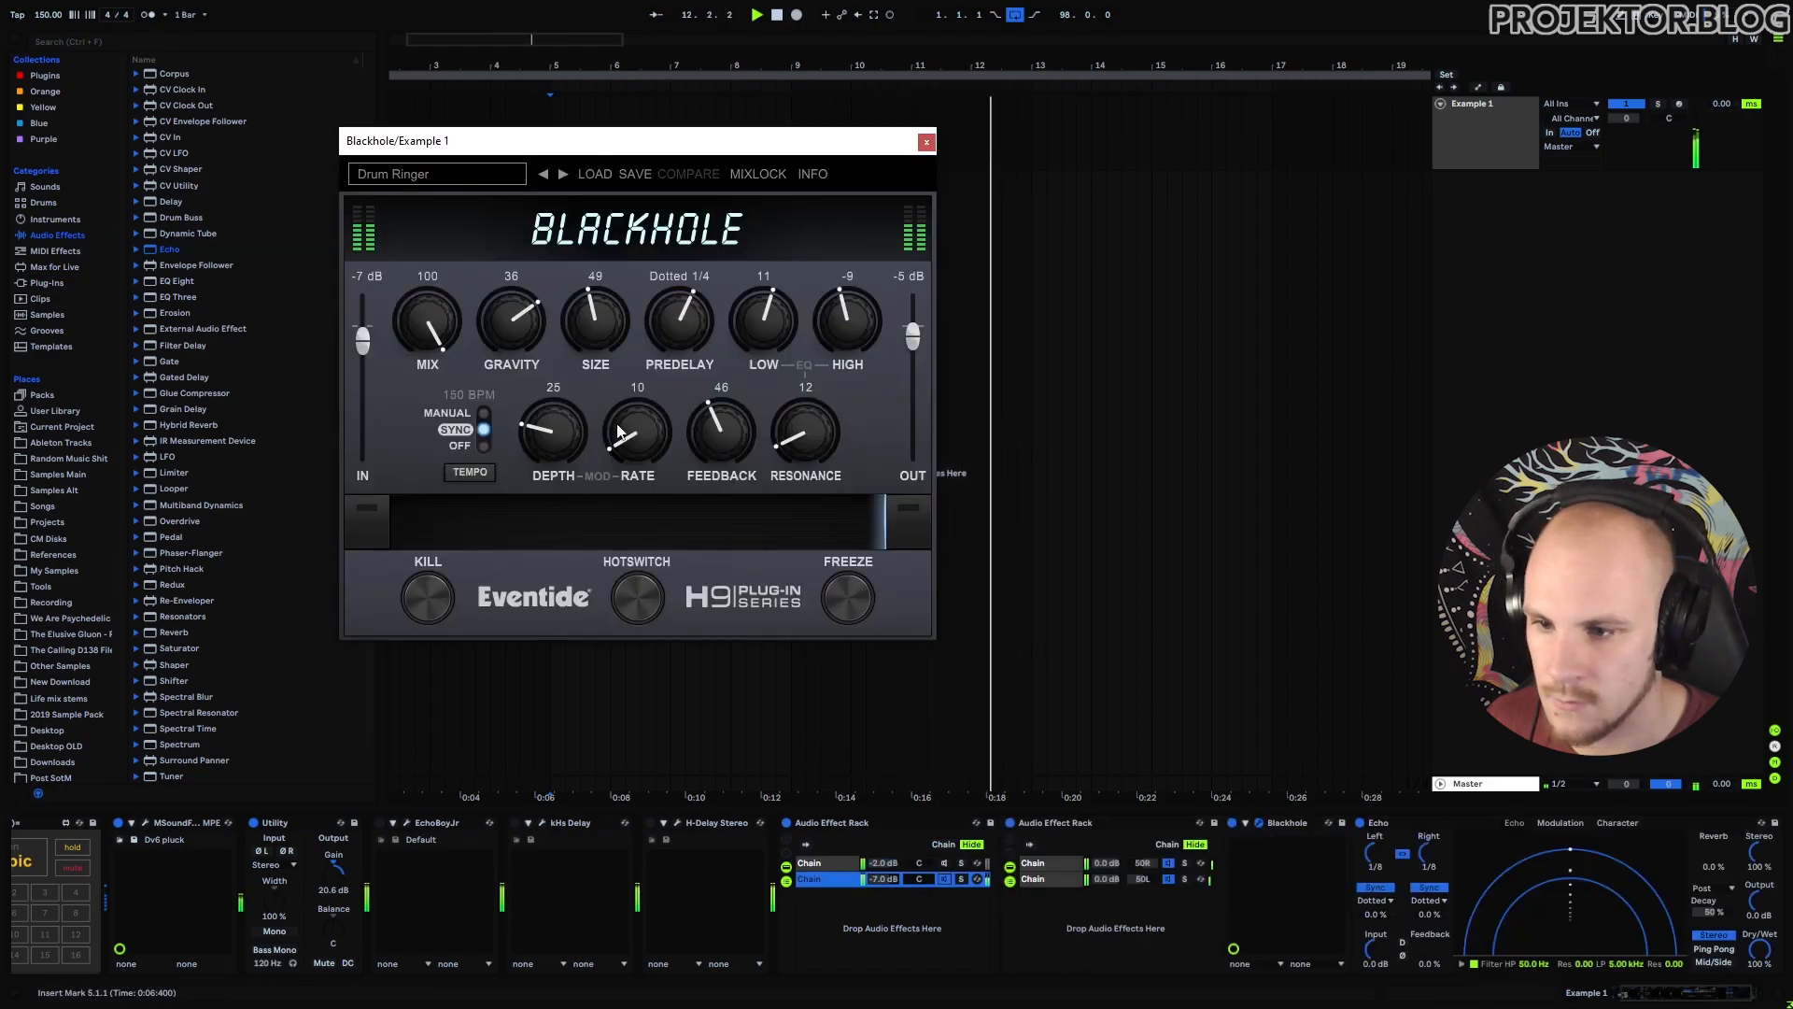
drag(434, 312, 426, 455)
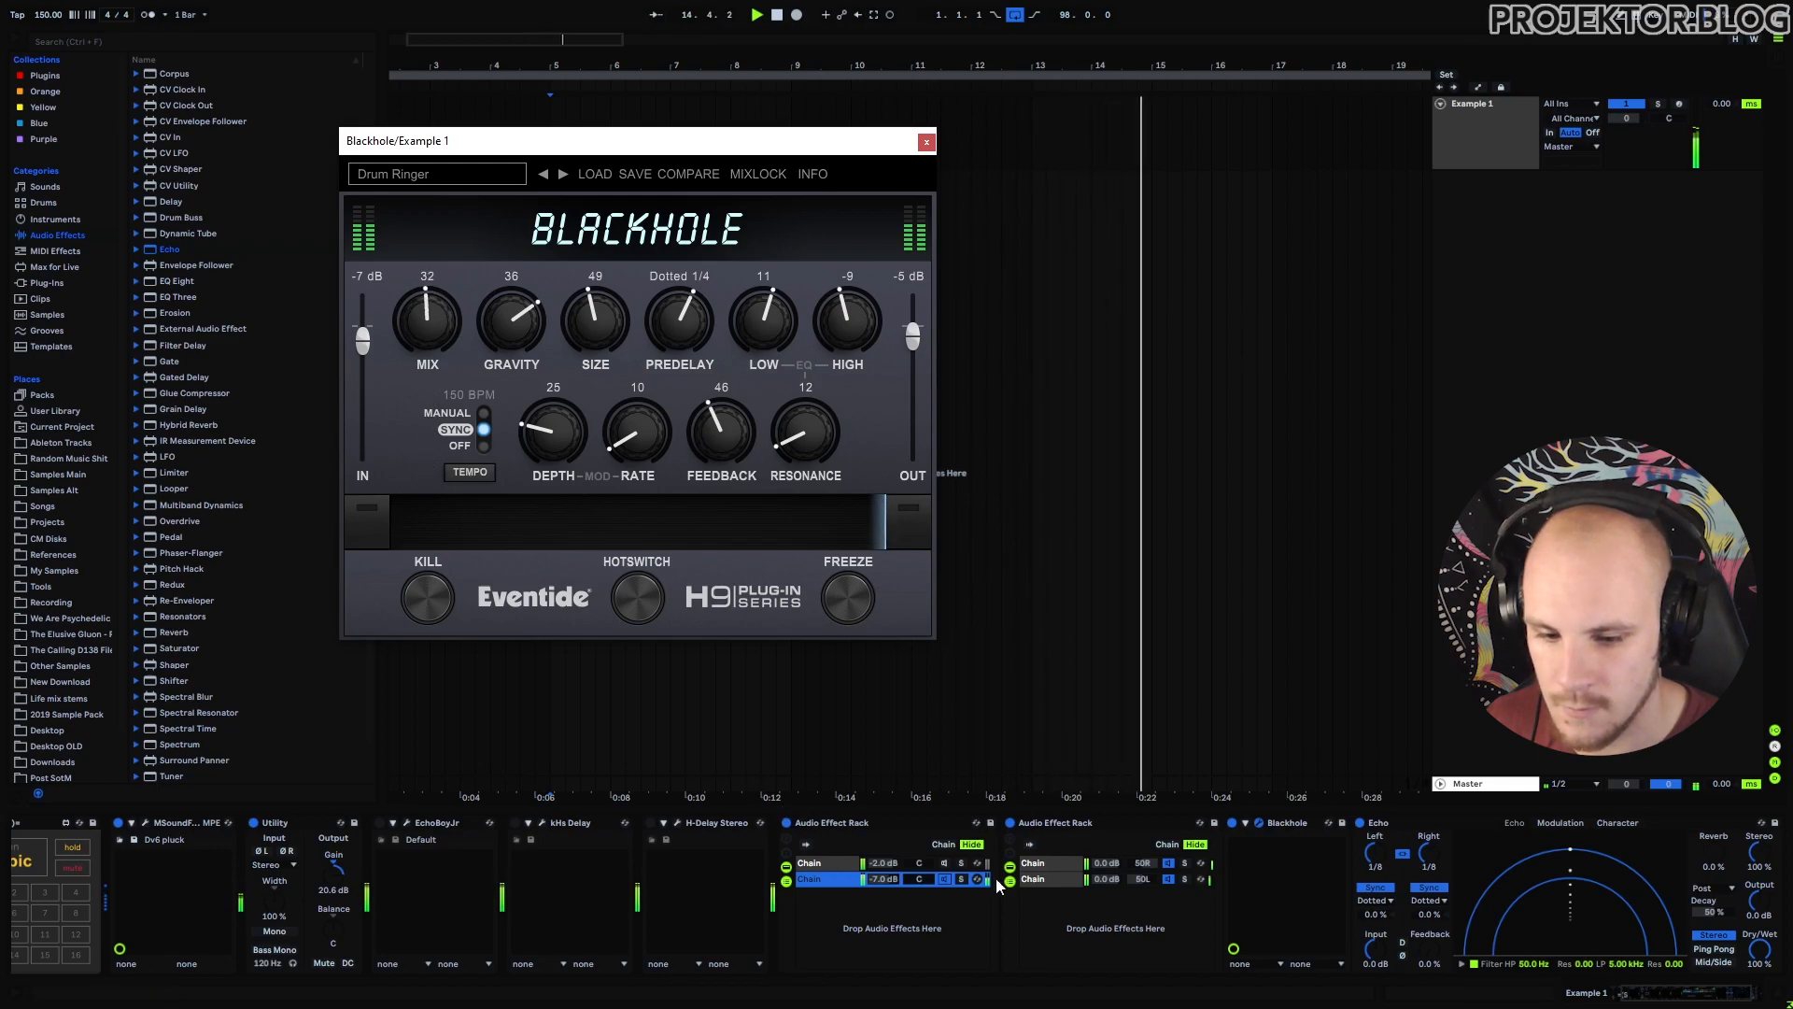
click(1037, 863)
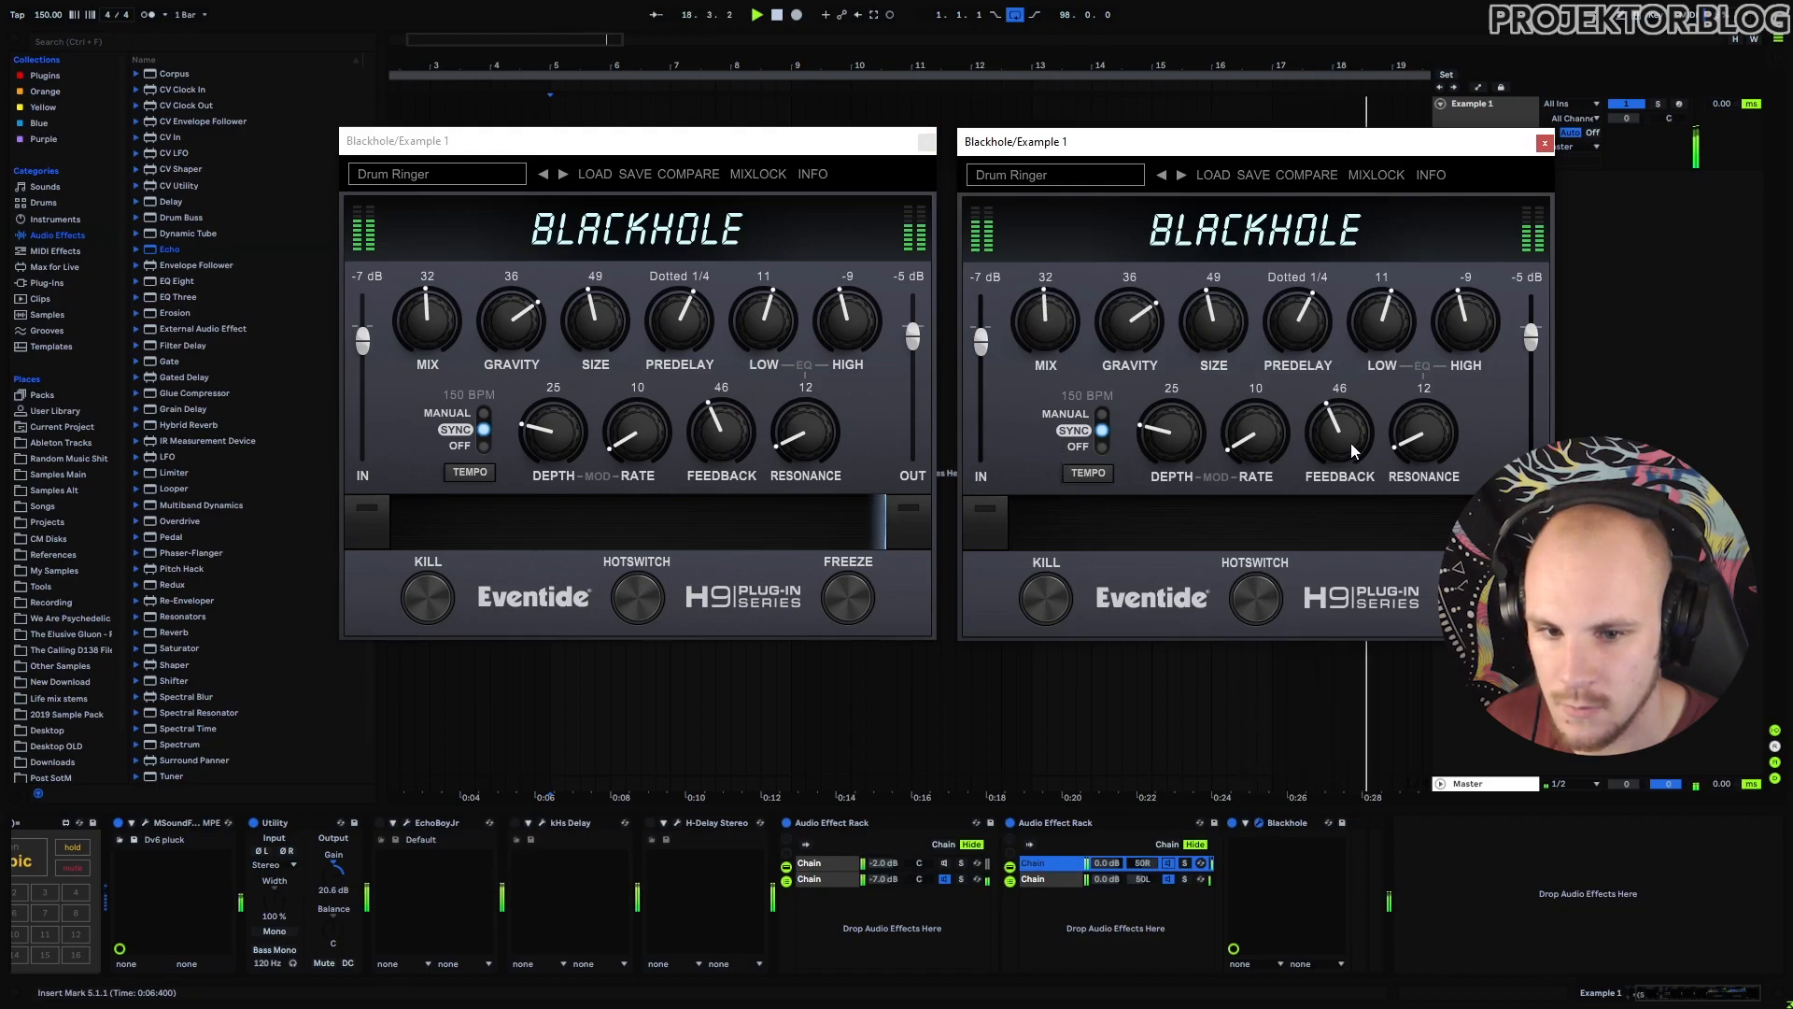
drag(1351, 446, 1401, 342)
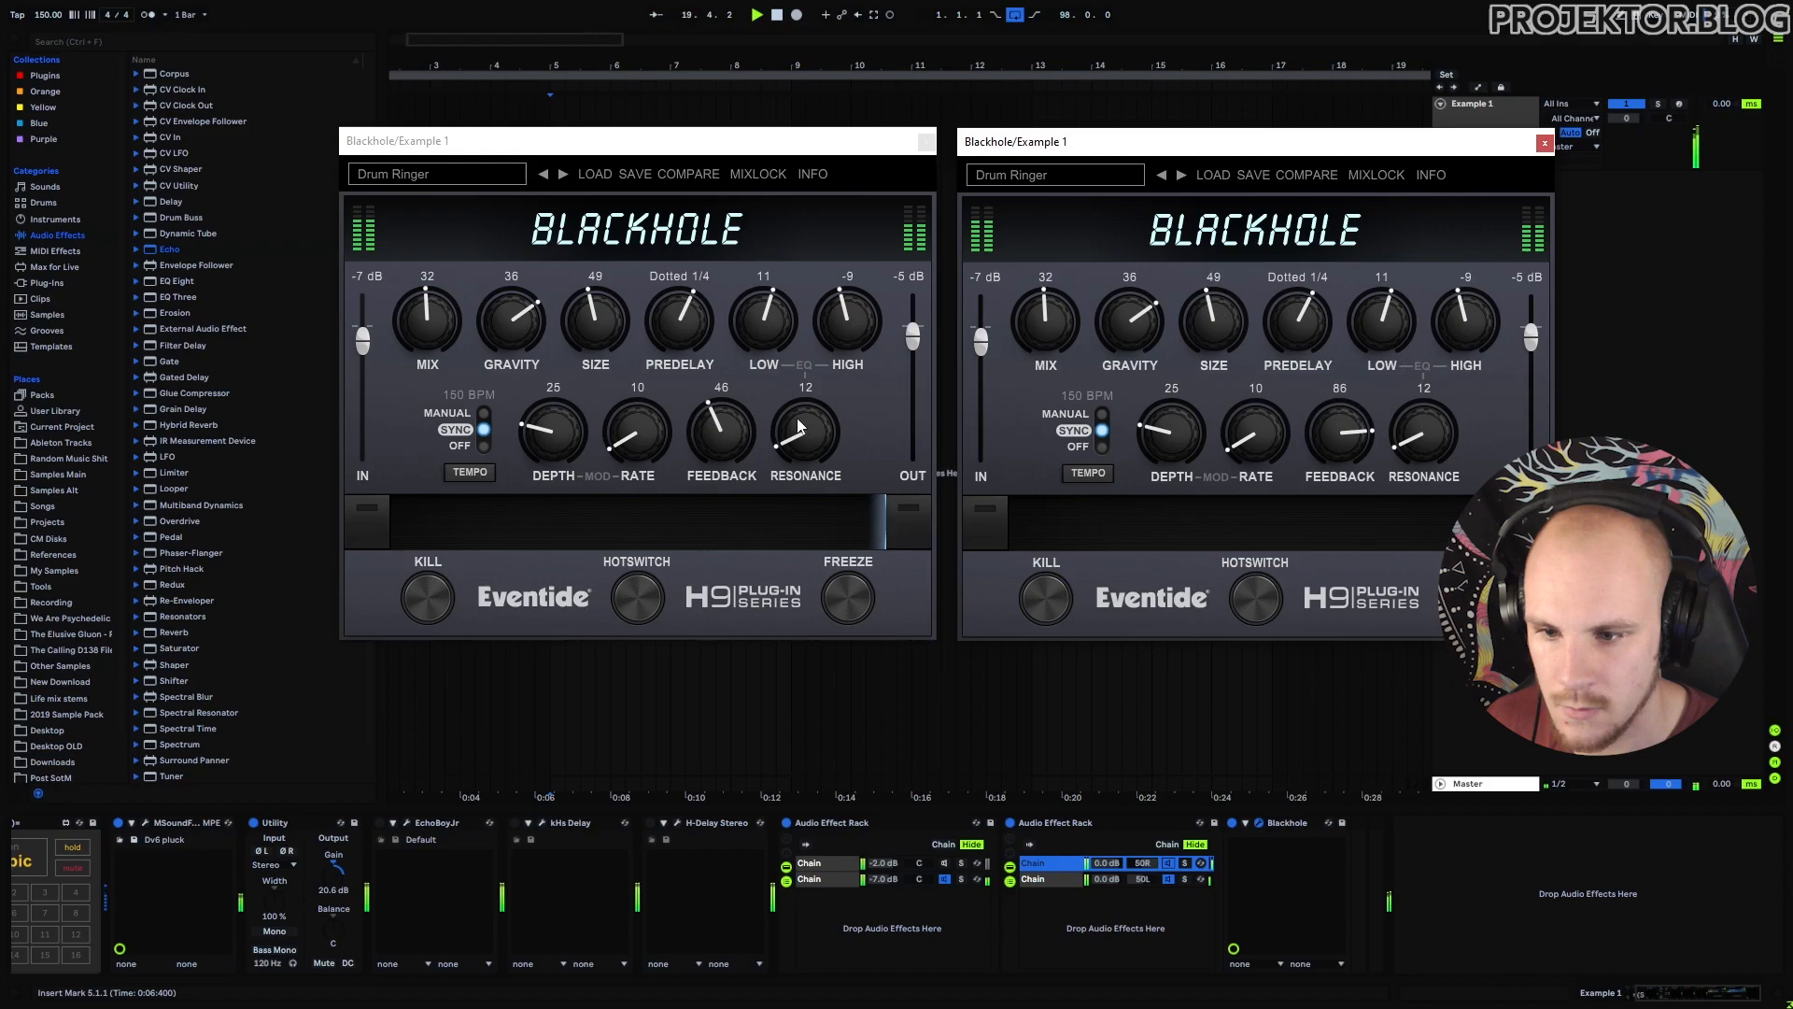
drag(739, 437, 784, 340)
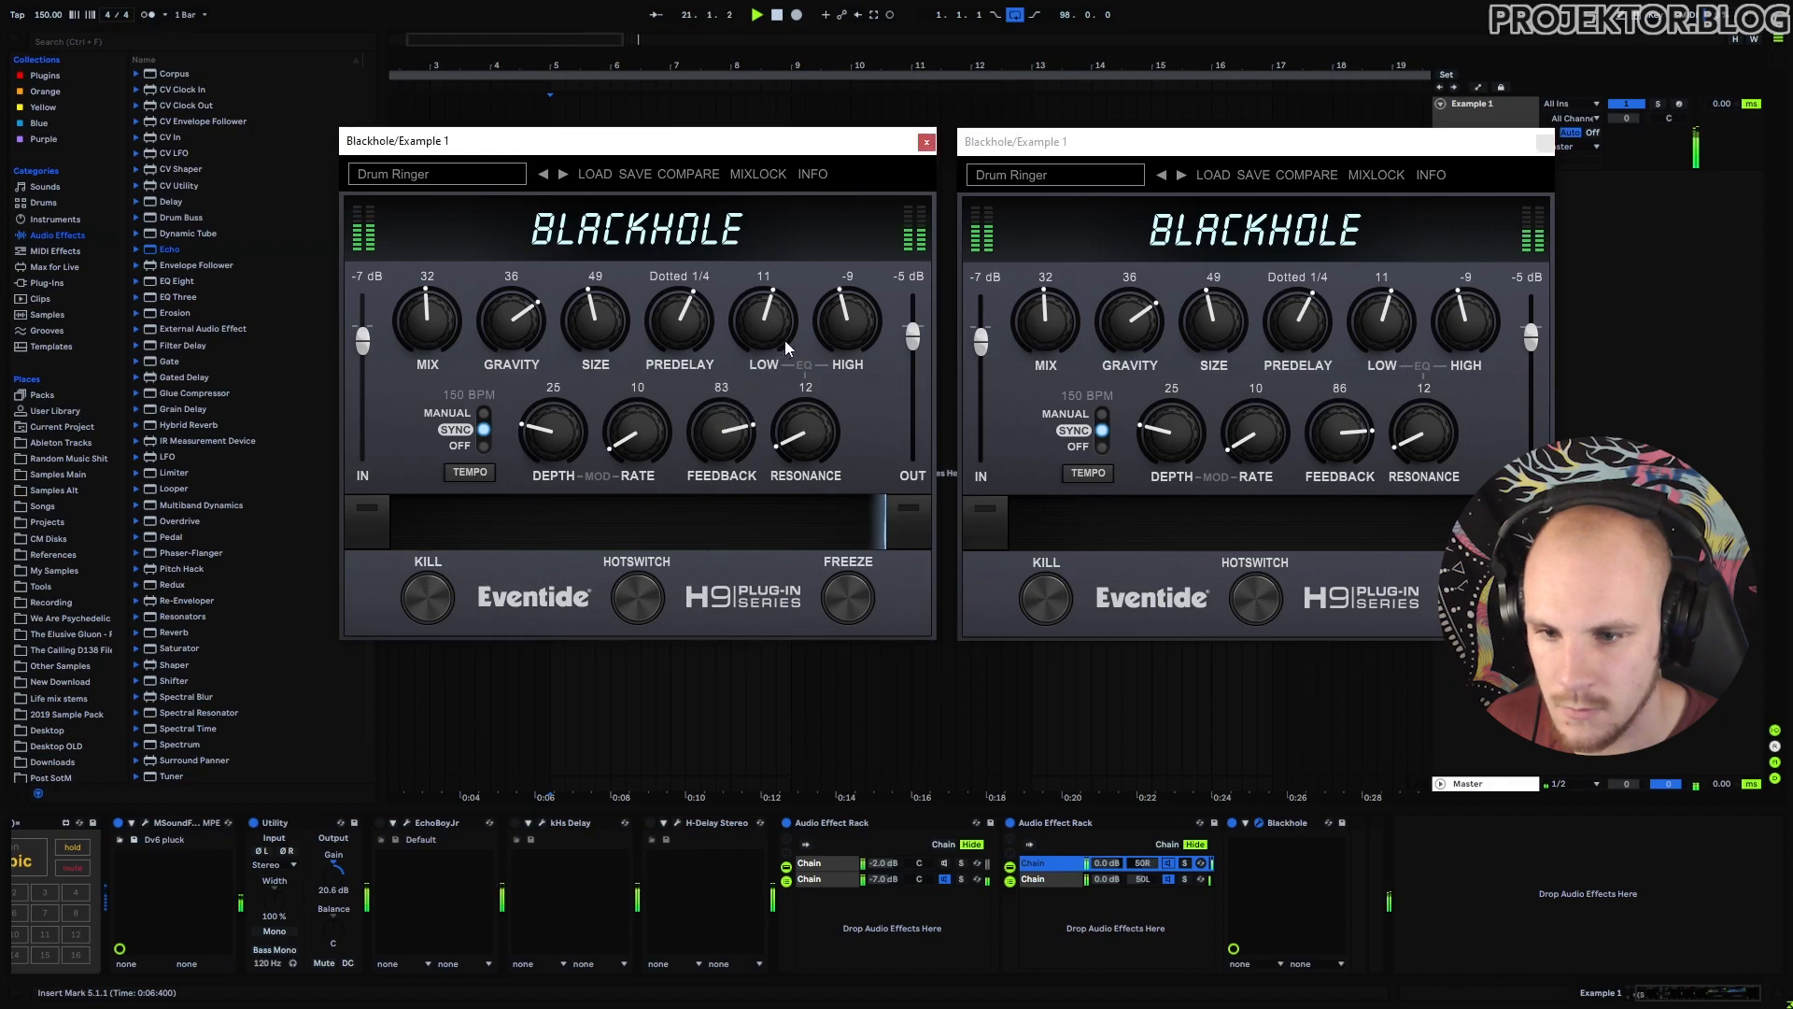
click(1544, 142)
click(925, 141)
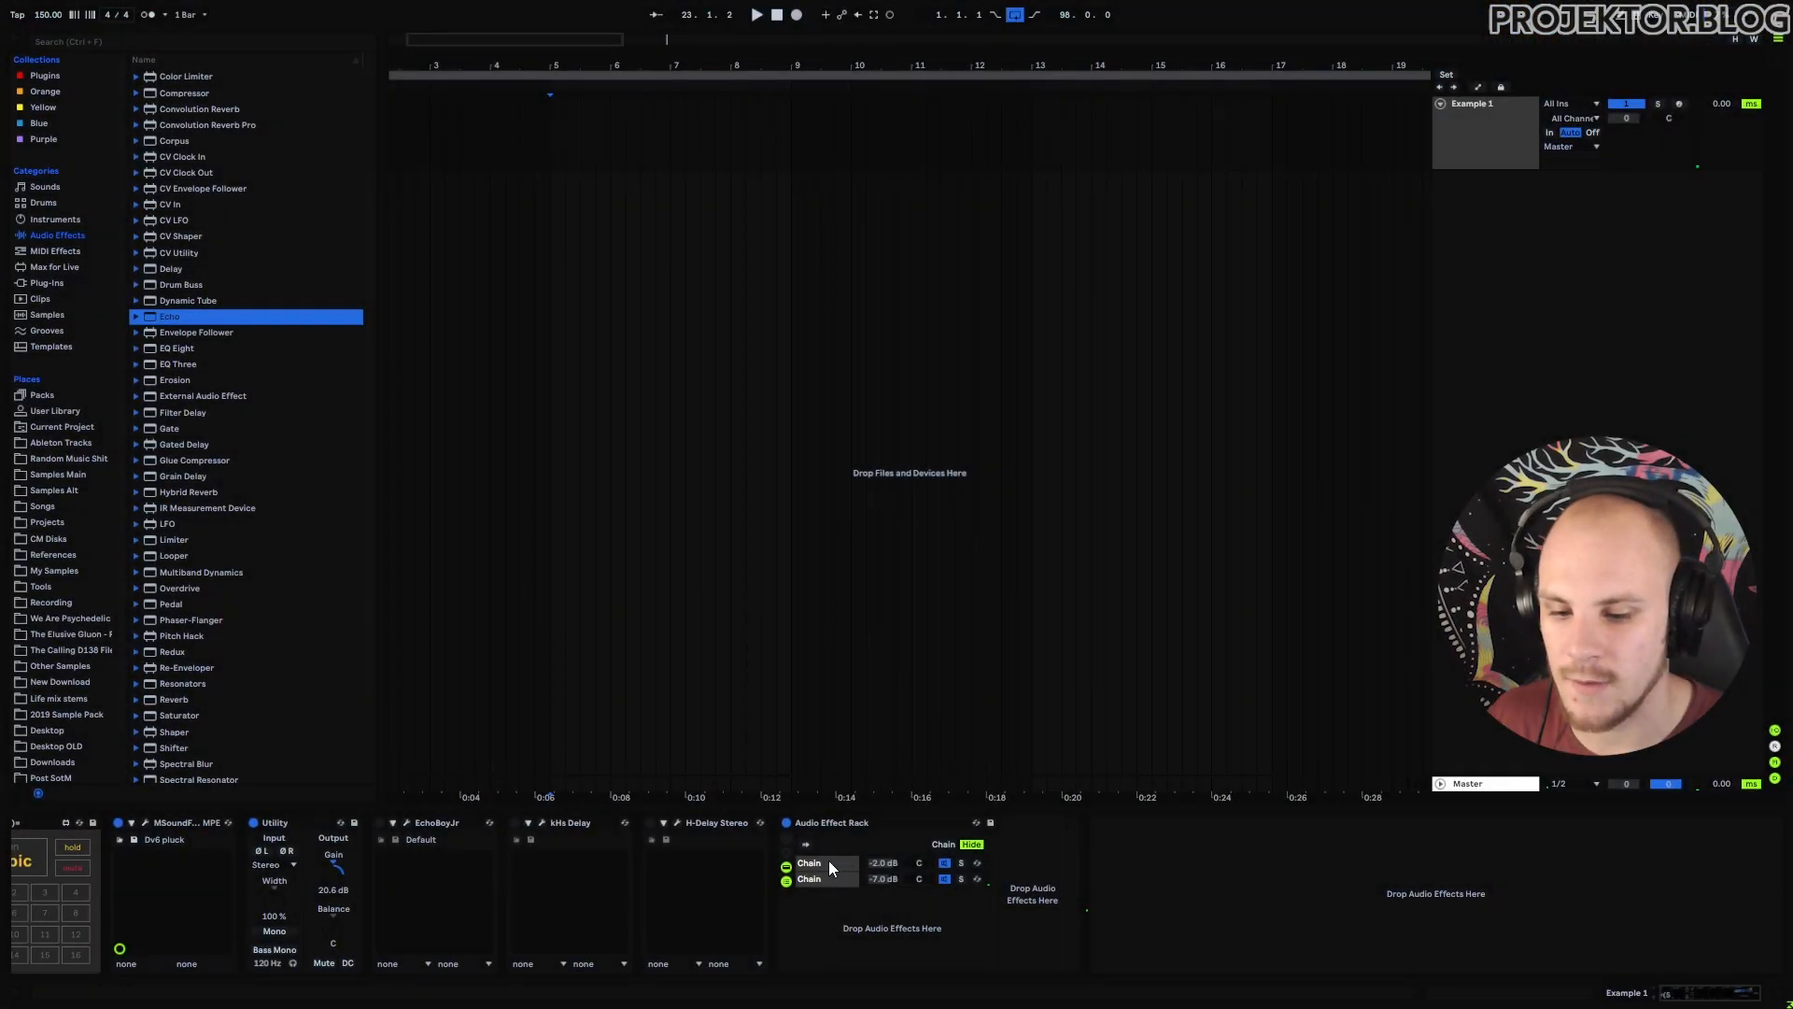
Add Convolution Reverb Pro to the rack's first chain with Ely Chapel, 29.5% dry/wet and low cut.
click(829, 864)
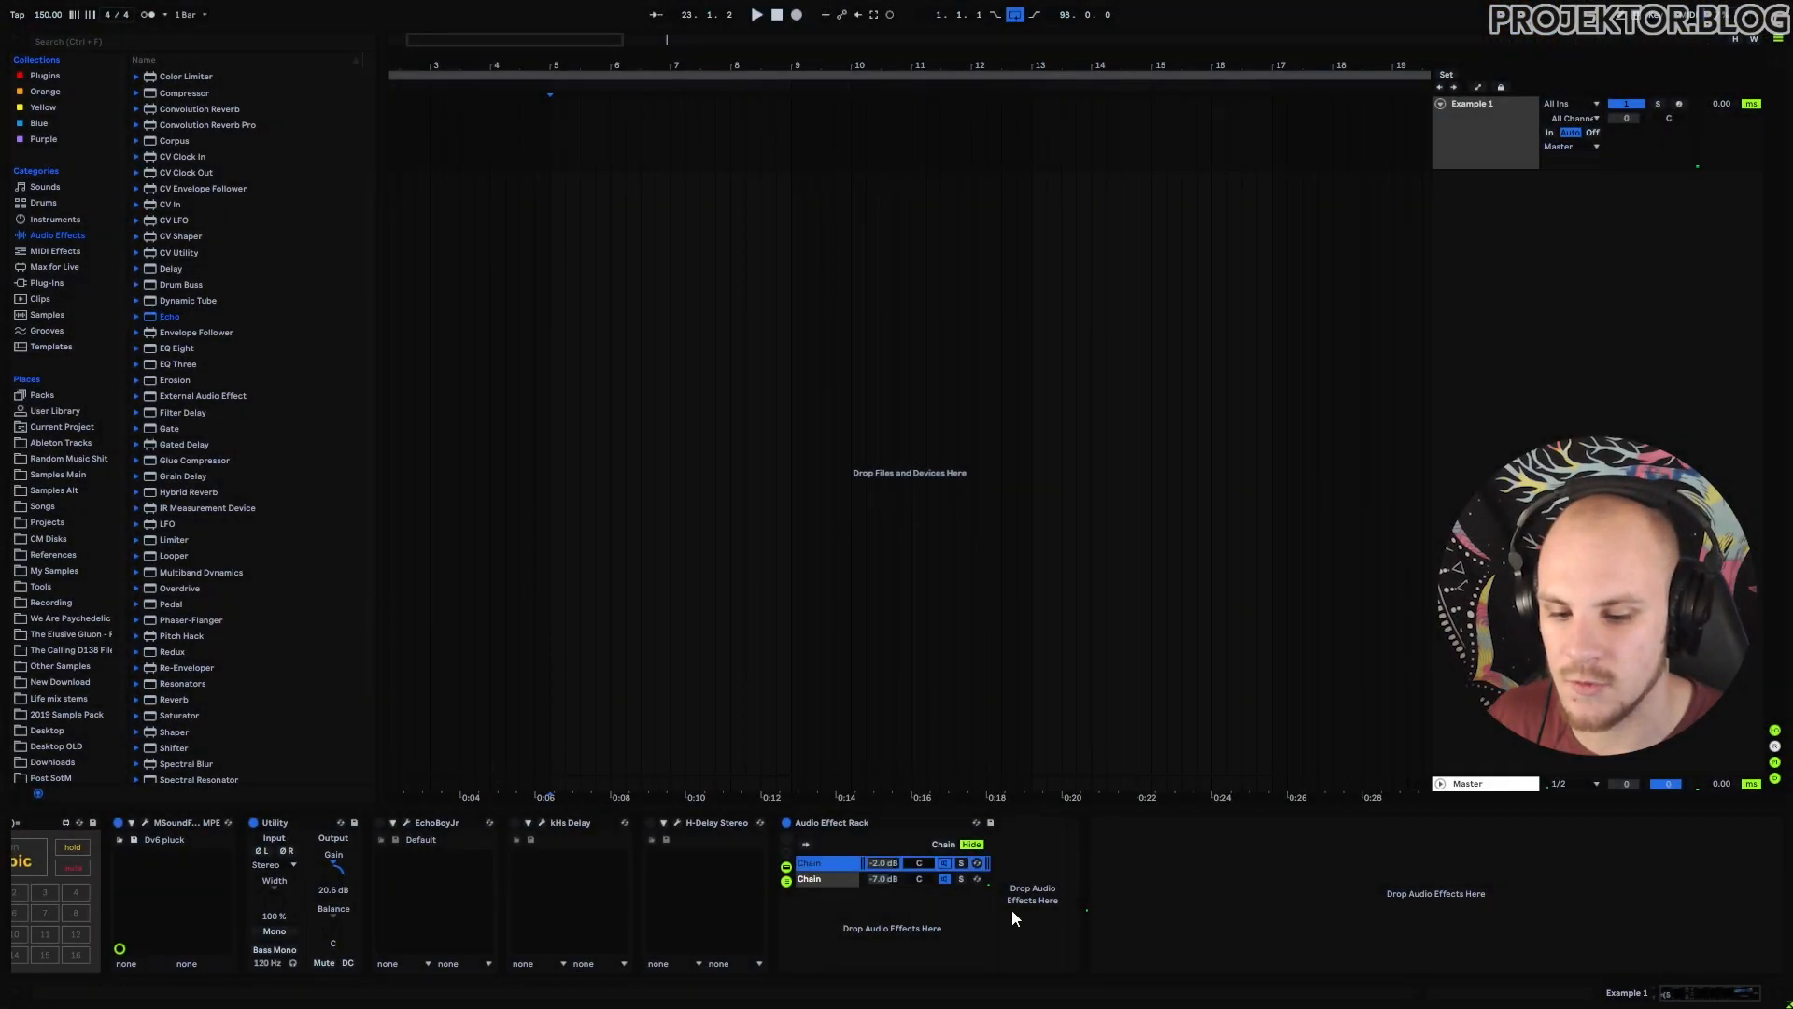
drag(224, 124, 1031, 853)
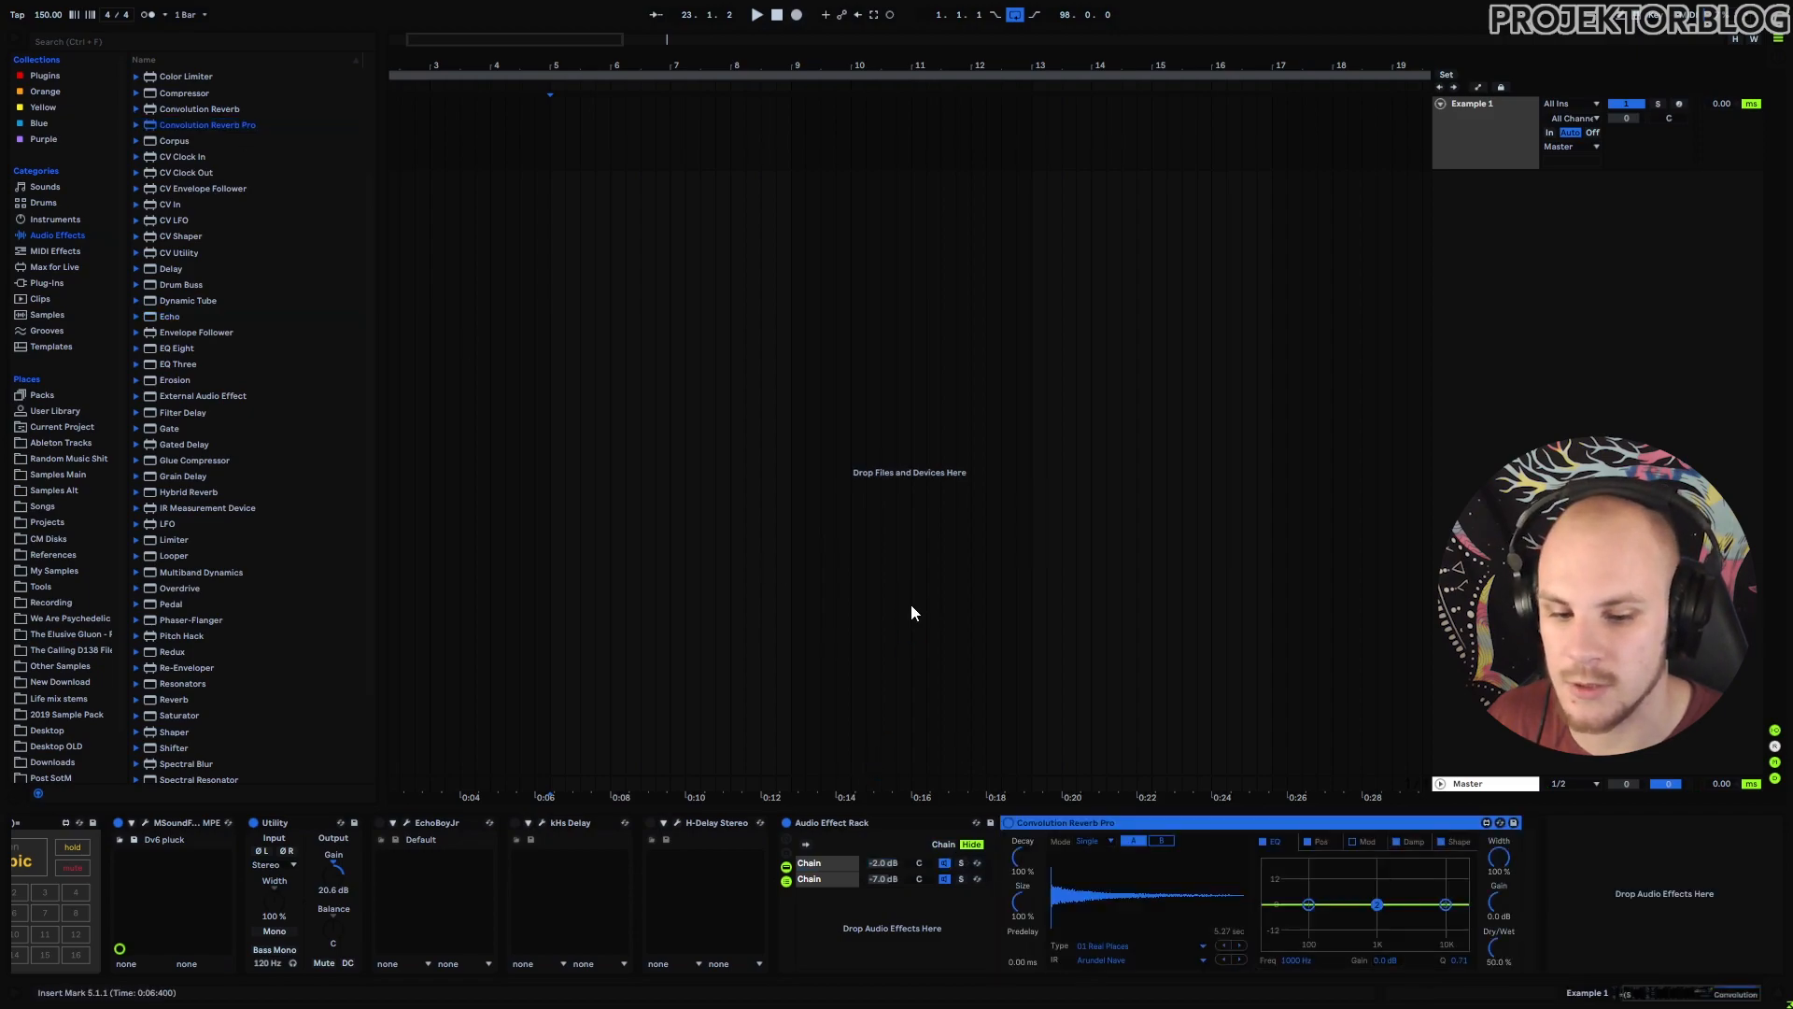
click(1106, 958)
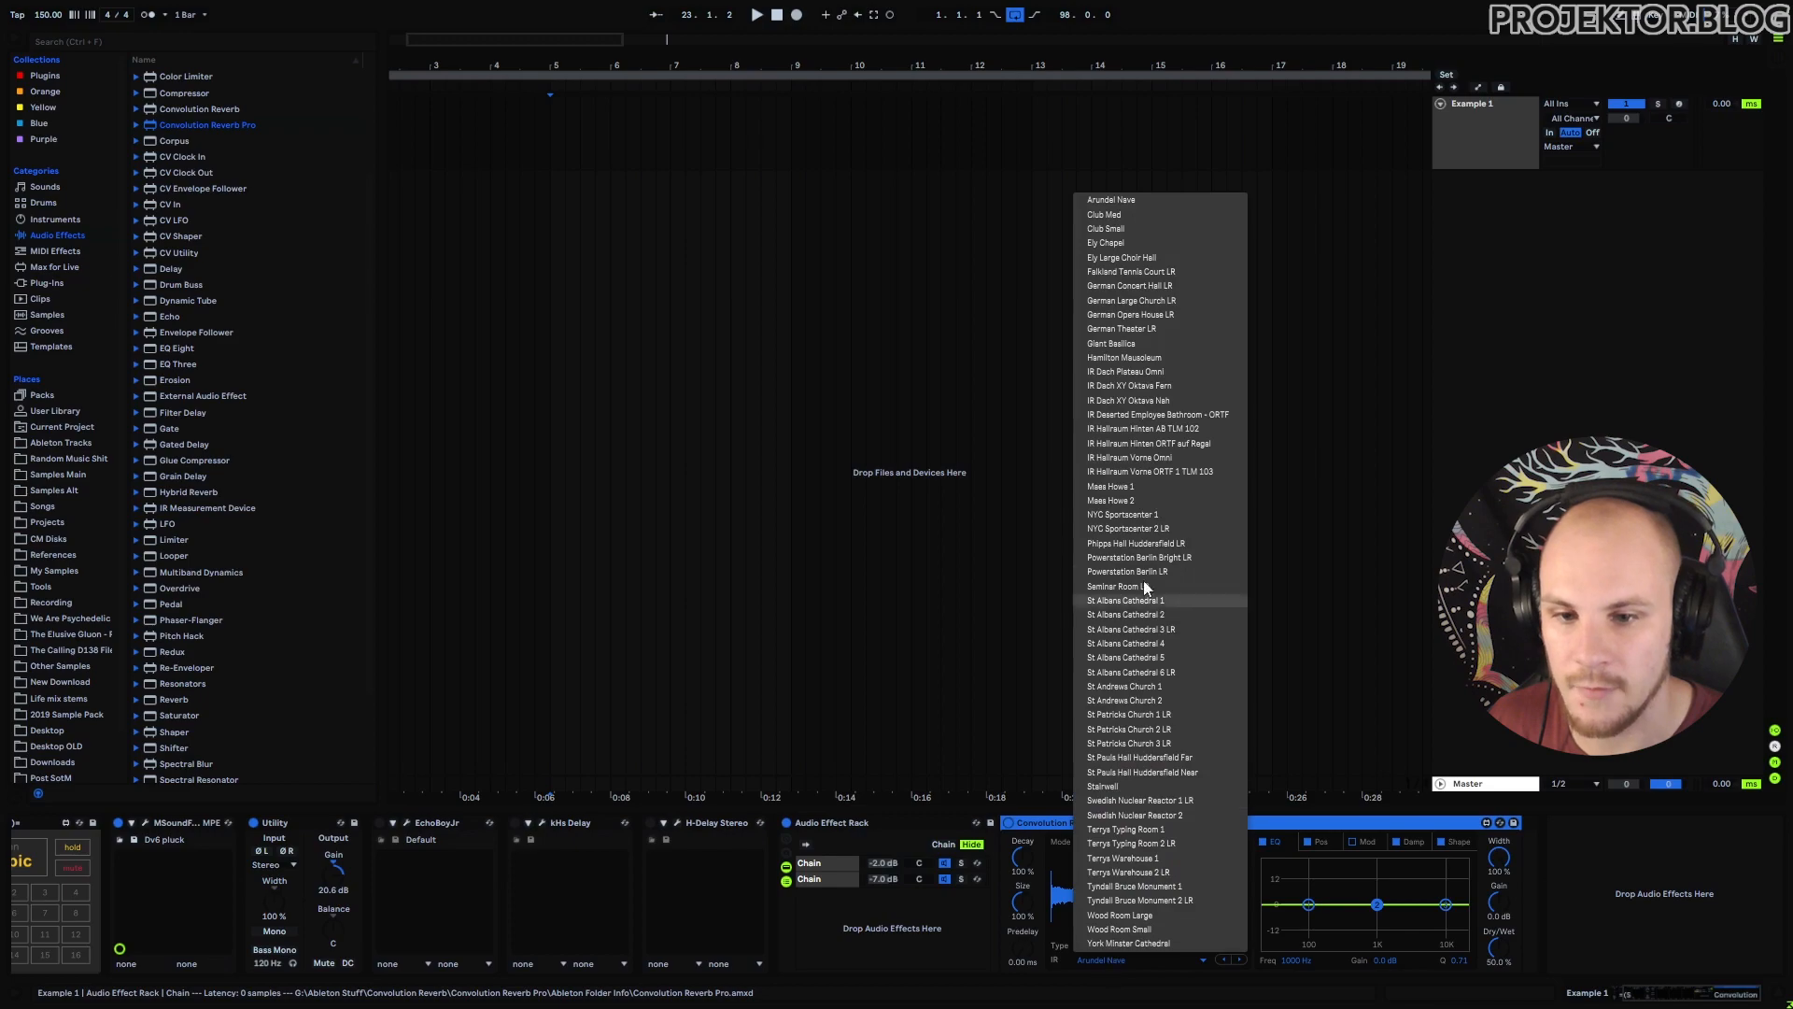
click(1115, 248)
key(space)
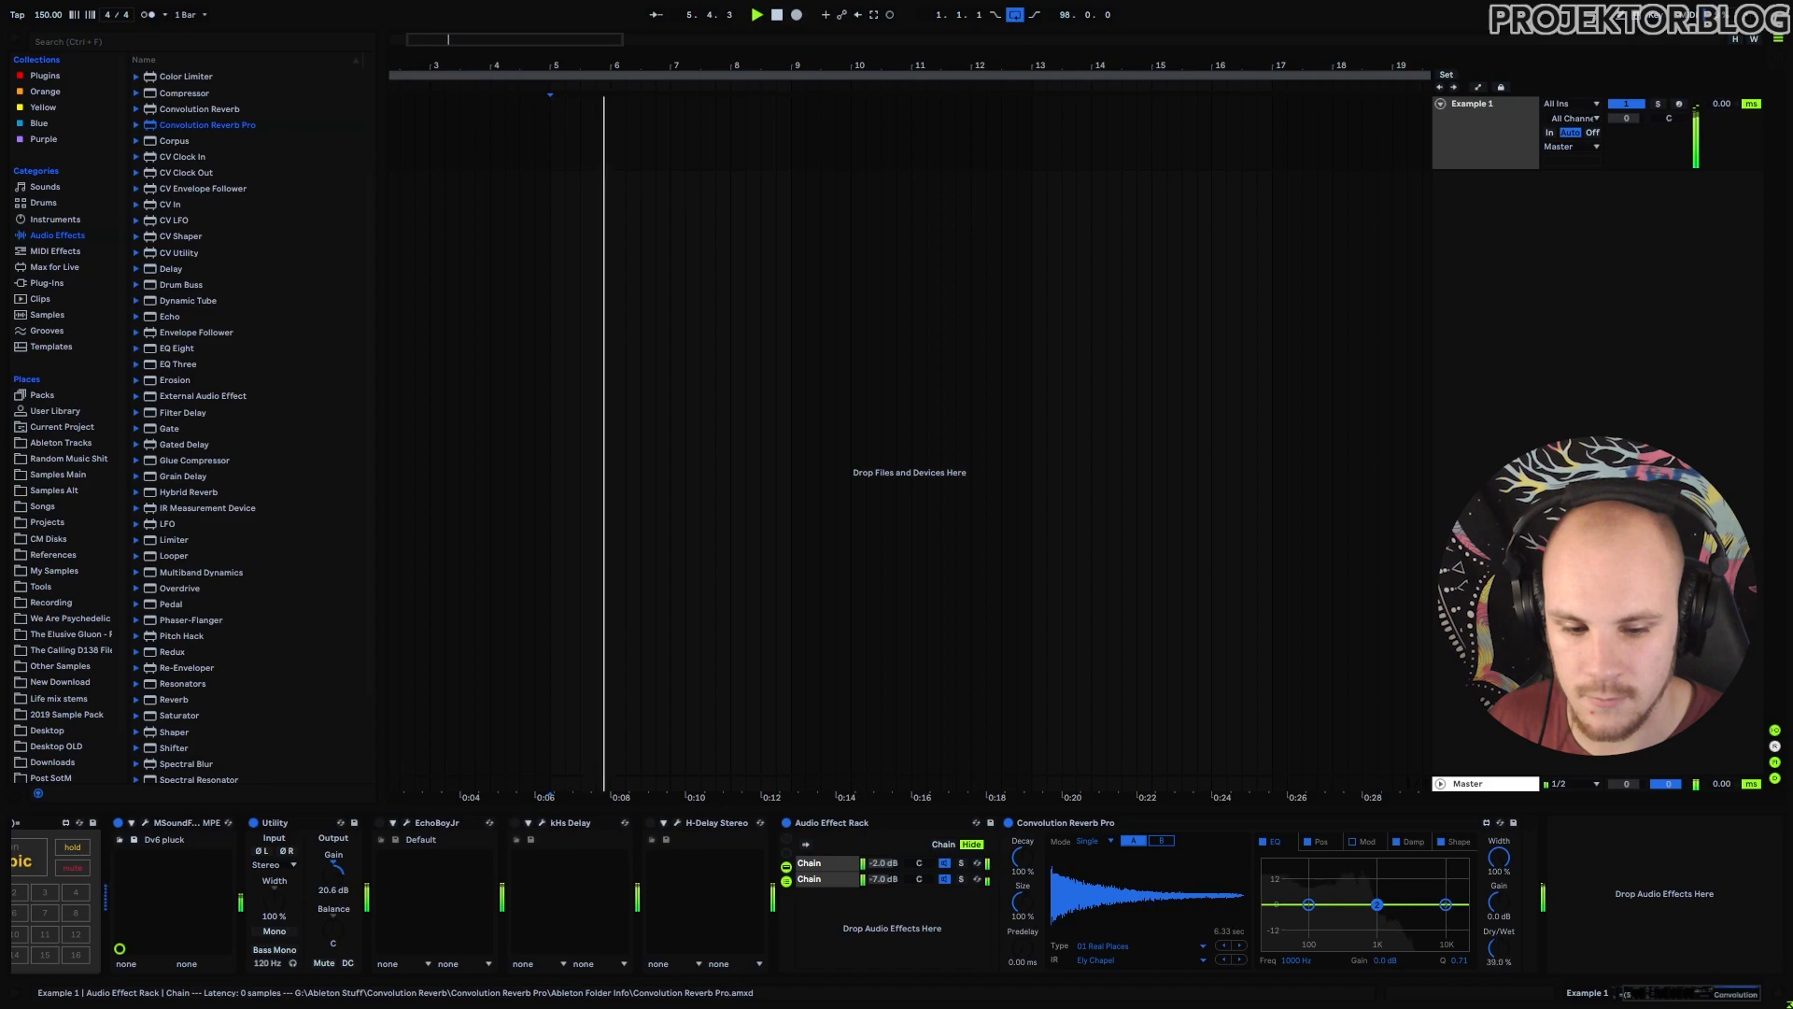
drag(1499, 948, 1499, 959)
drag(1310, 904, 1338, 942)
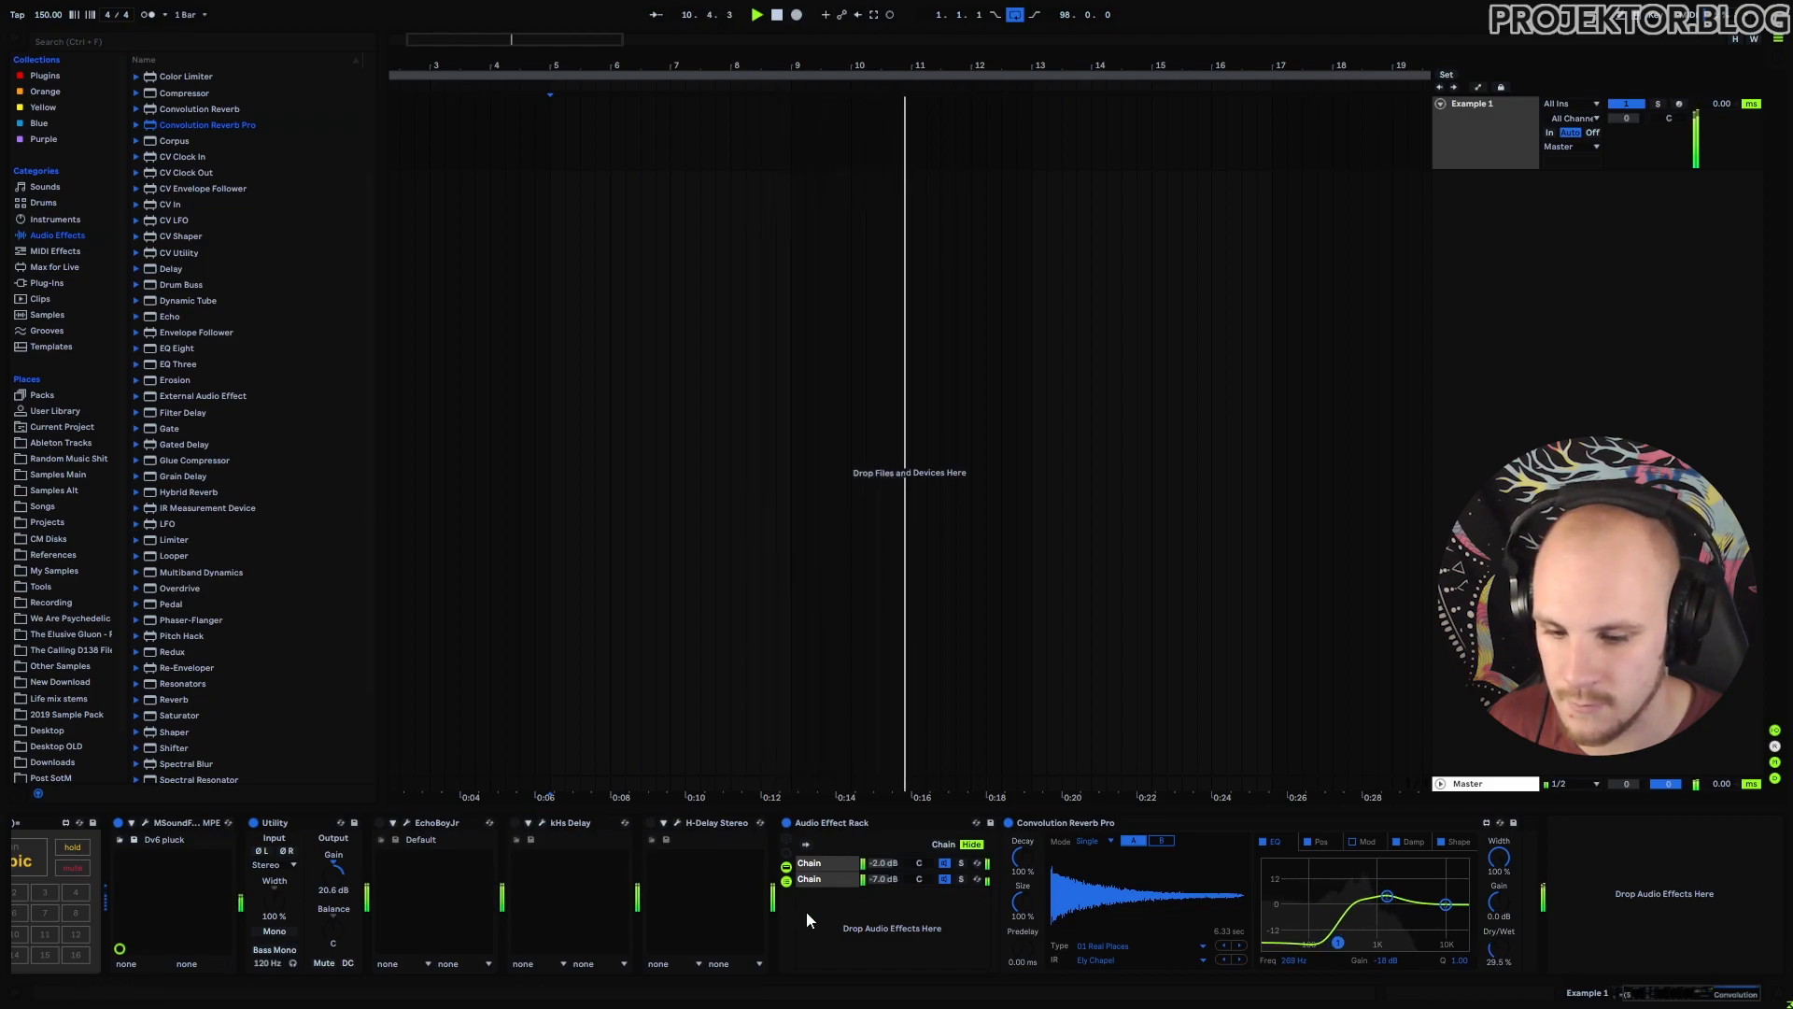
Delete the EchoBoyJr, kHs Delay and H-Delay Stereo devices.
click(708, 821)
shift+click(439, 823)
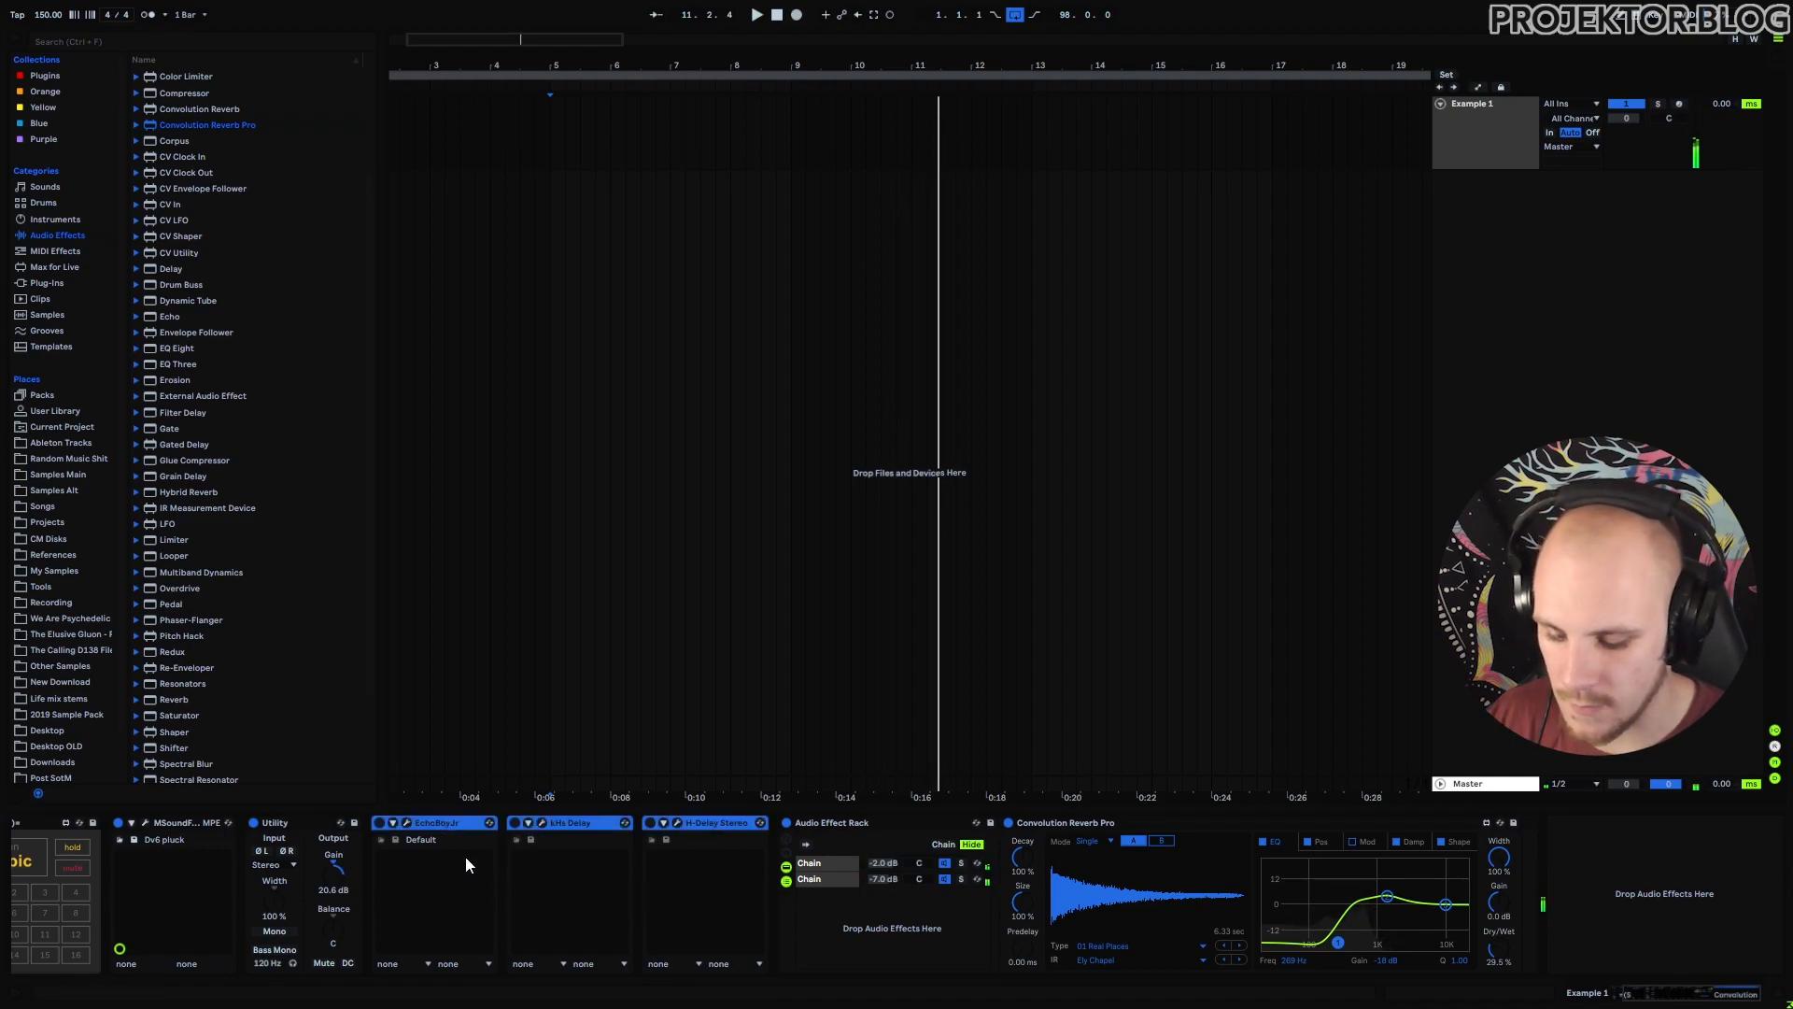
key(Delete)
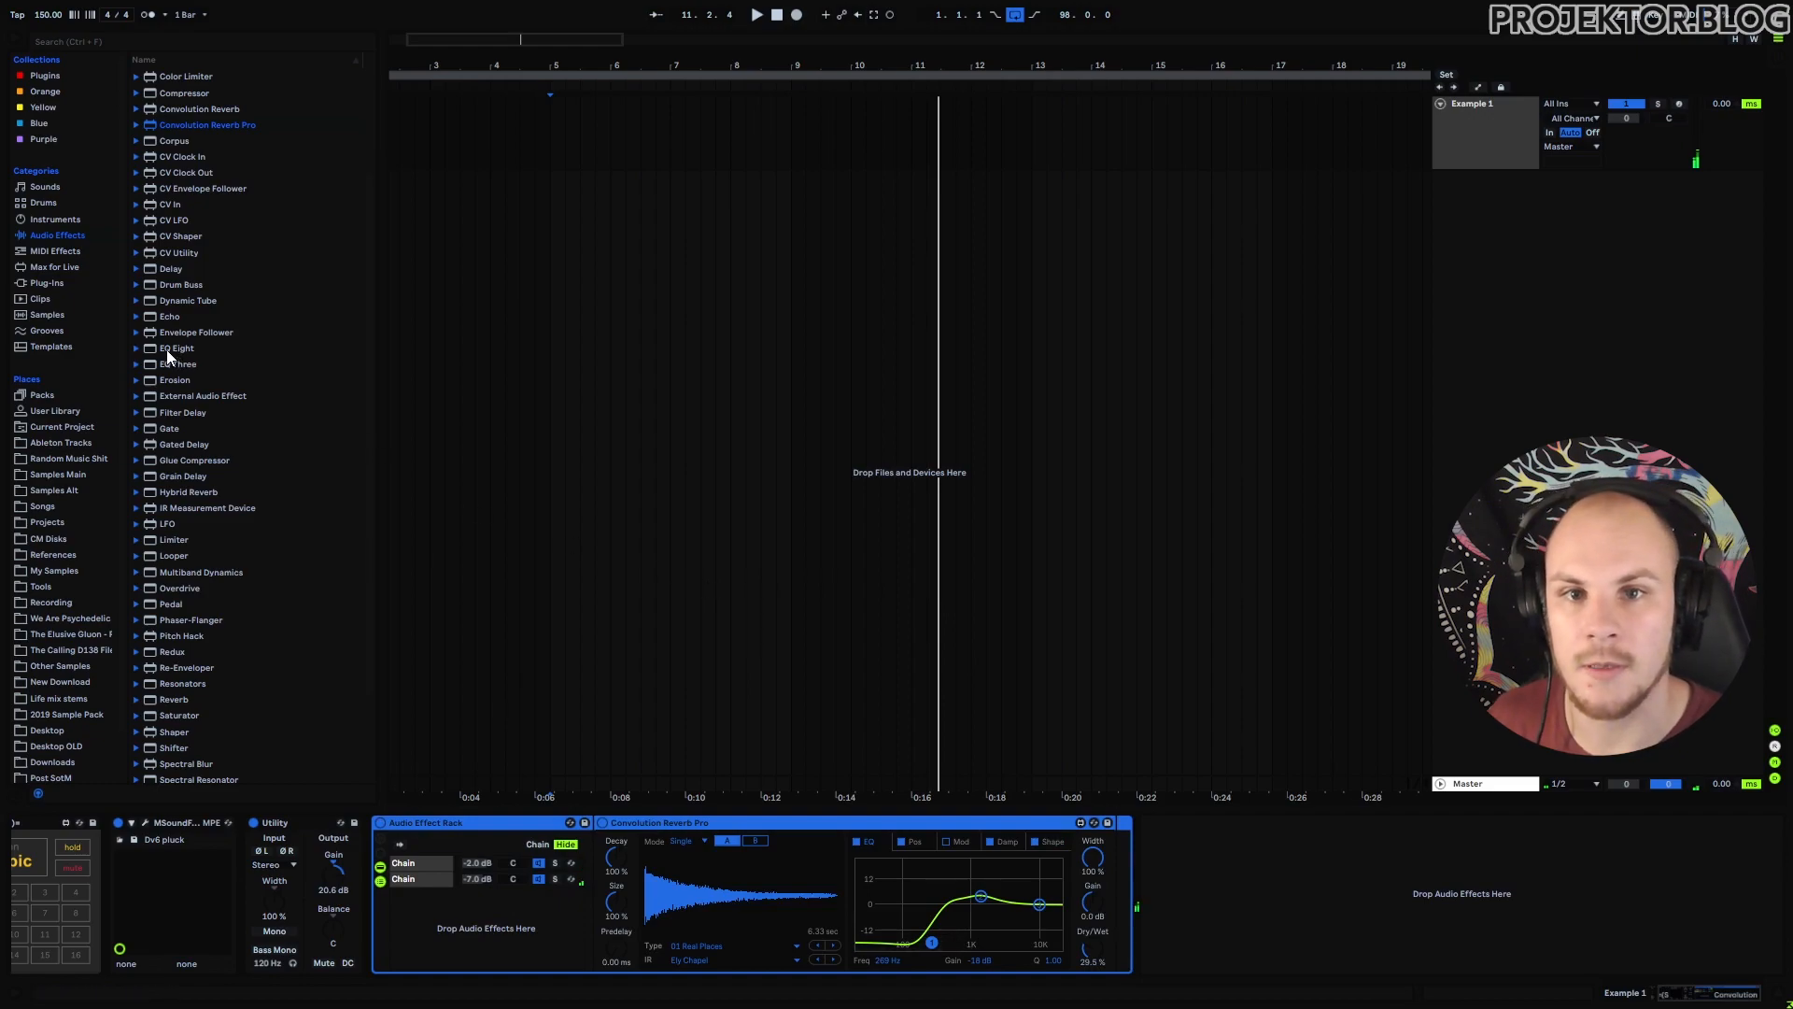
Add EQ Eight after the reverb with a ~147 Hz low cut and a 10.6 dB boost near 4.17 kHz.
drag(166, 350, 1228, 898)
key(space)
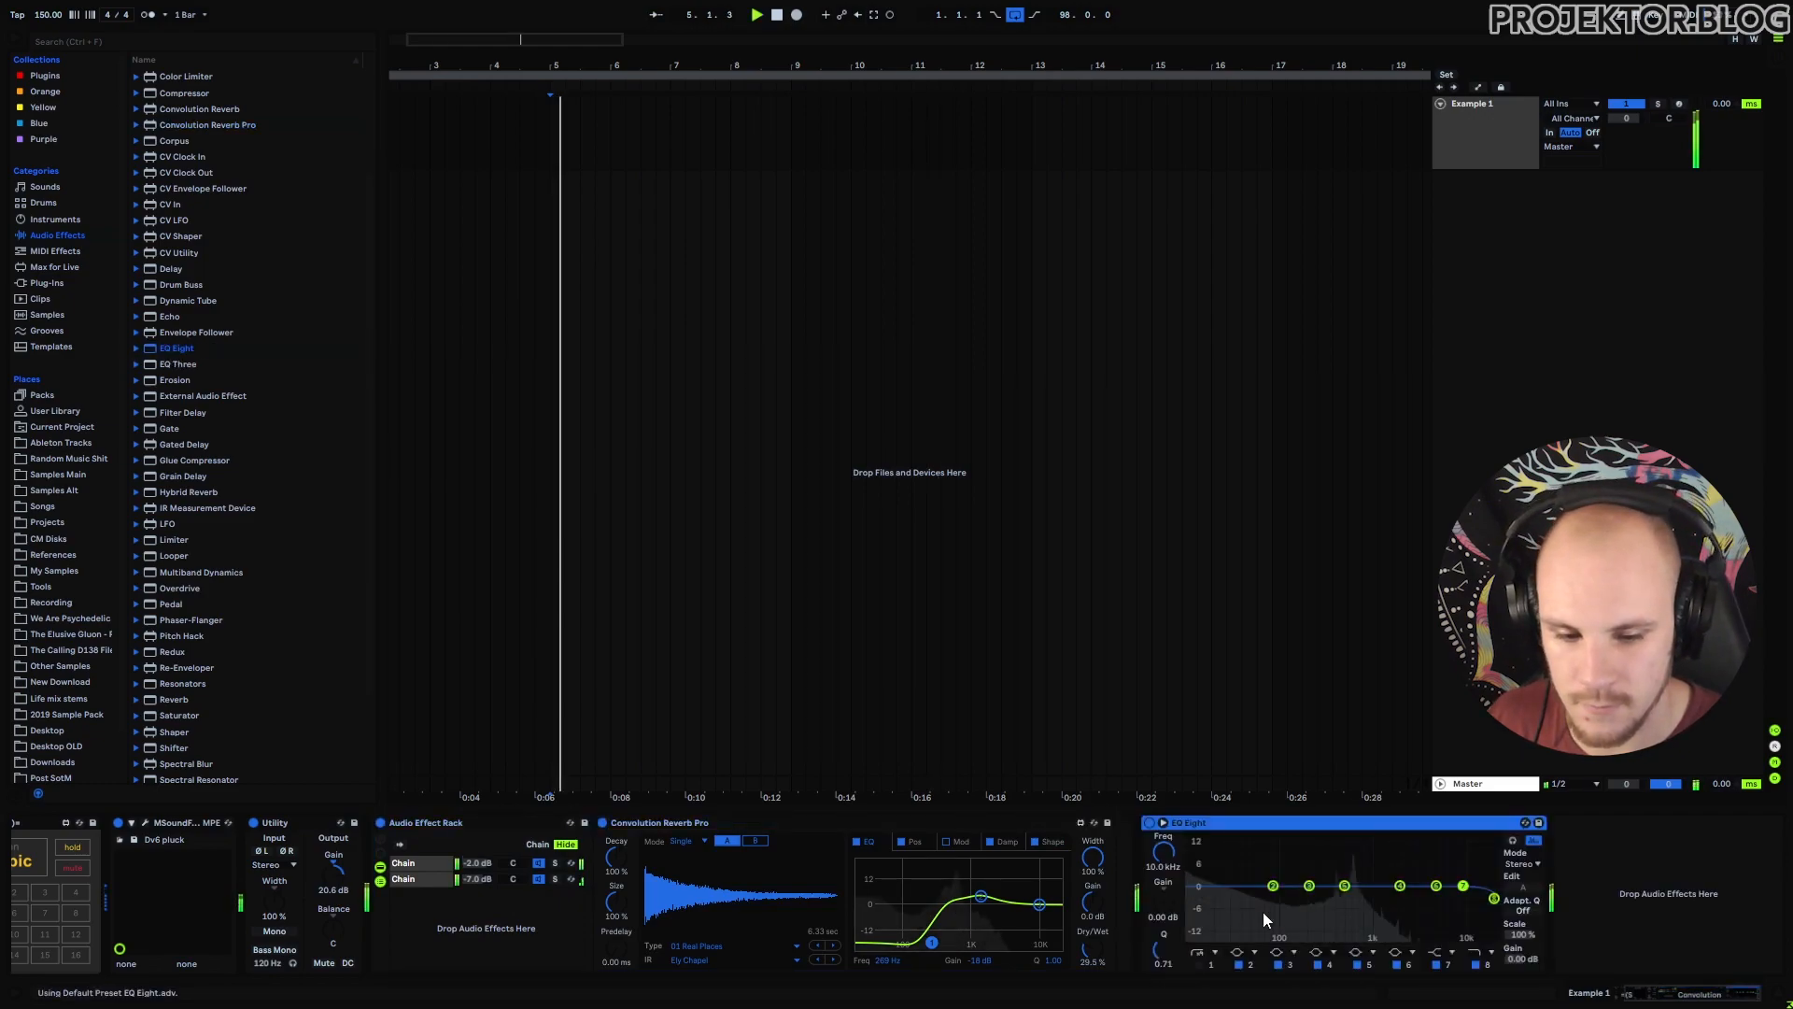
mouse_move(1344, 885)
mouse_down()
mouse_move(1337, 913)
mouse_move(1309, 899)
mouse_move(1382, 887)
mouse_move(1371, 897)
mouse_up()
click(1210, 964)
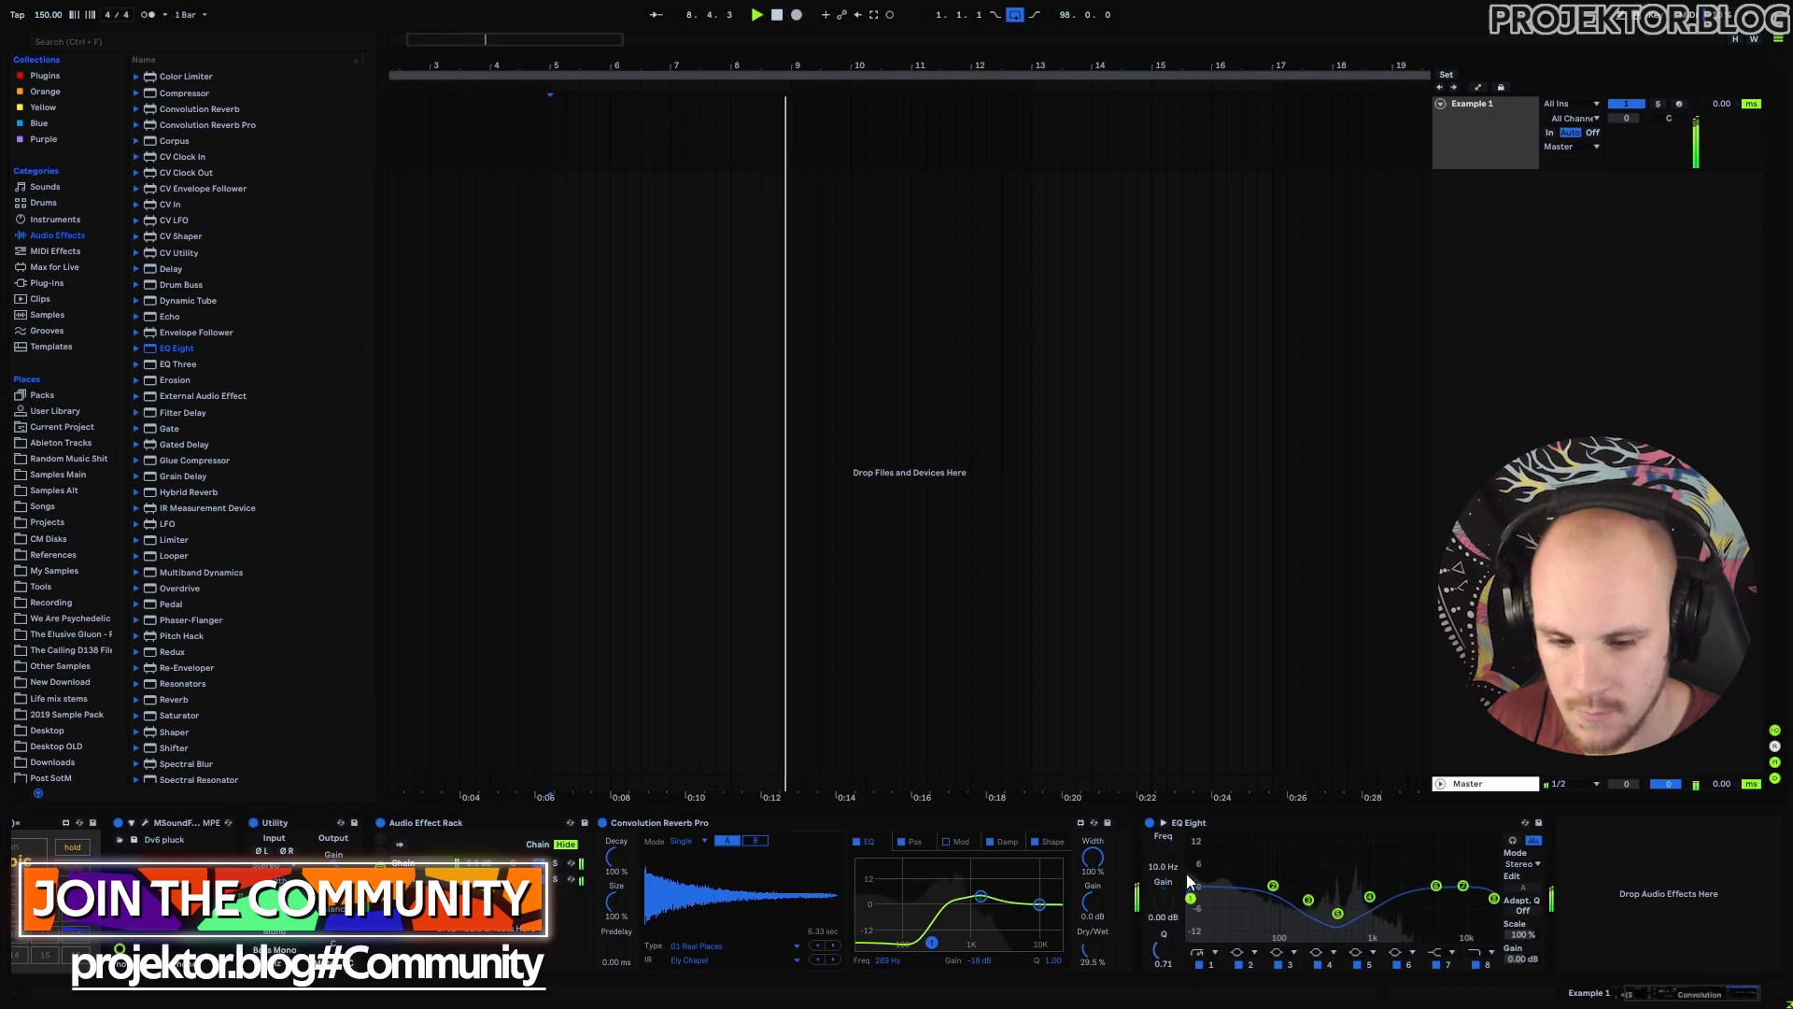
drag(1189, 897, 1295, 914)
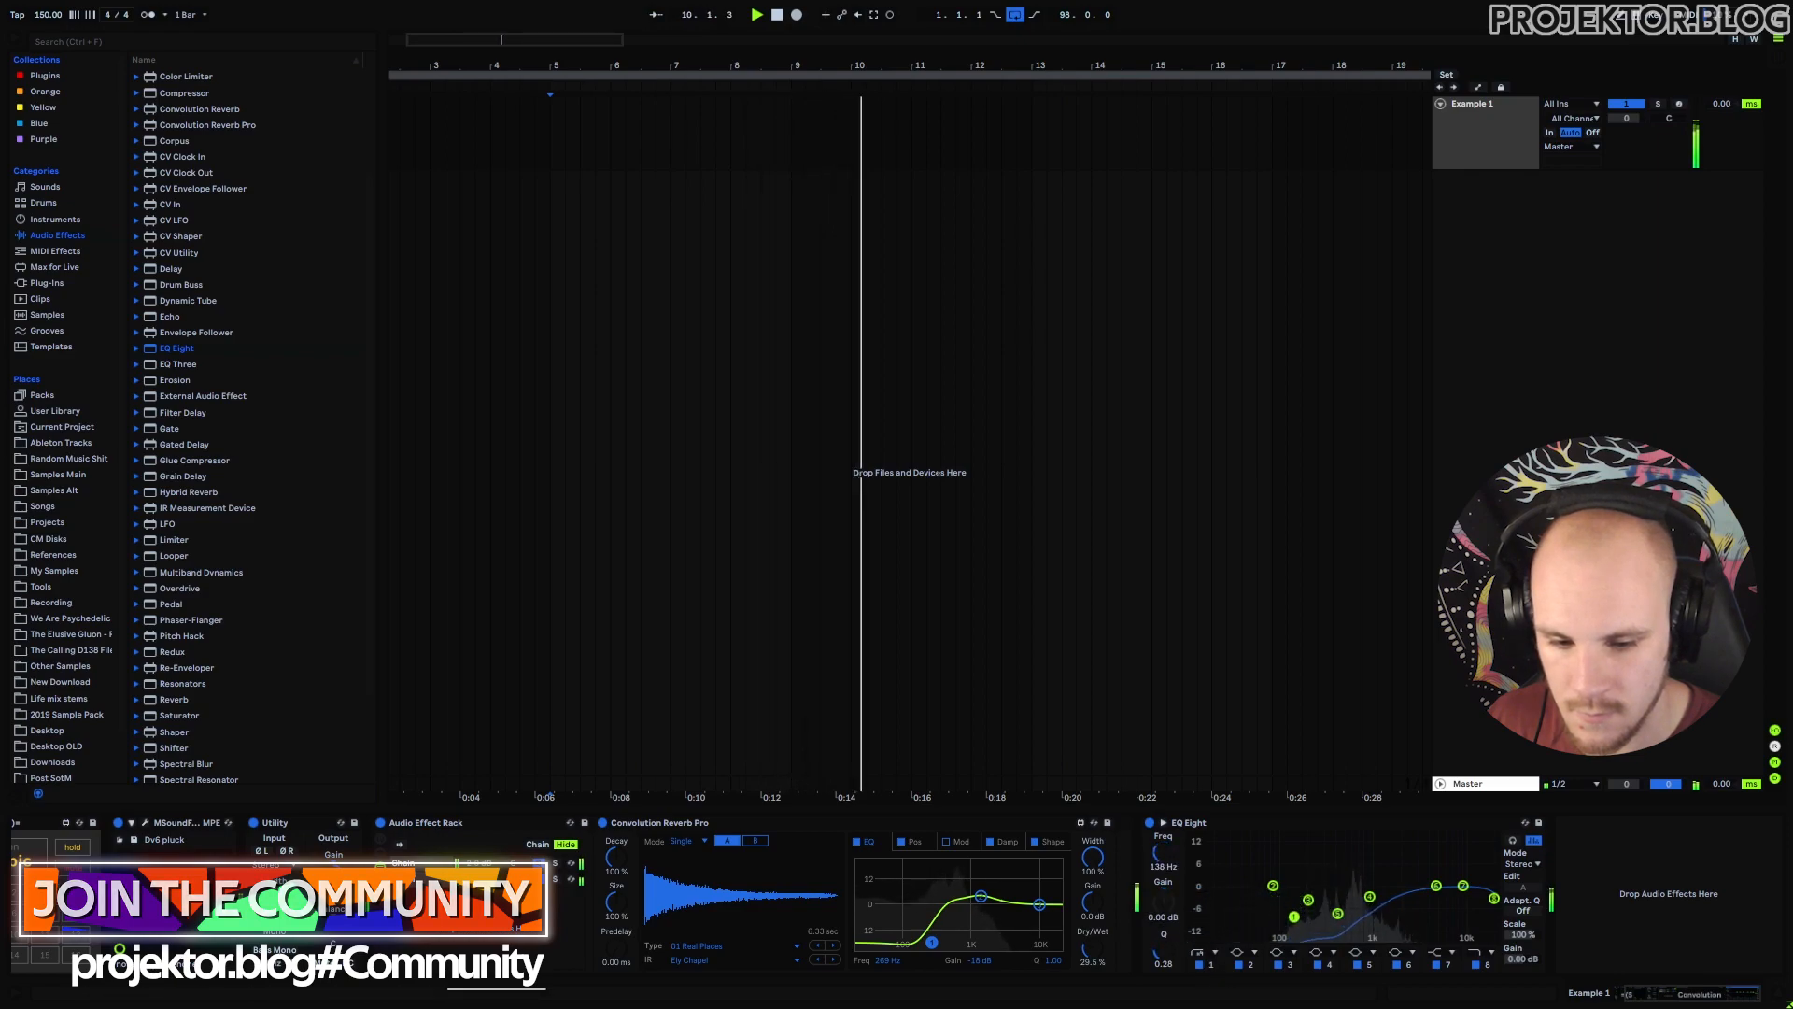
drag(1436, 885, 1429, 850)
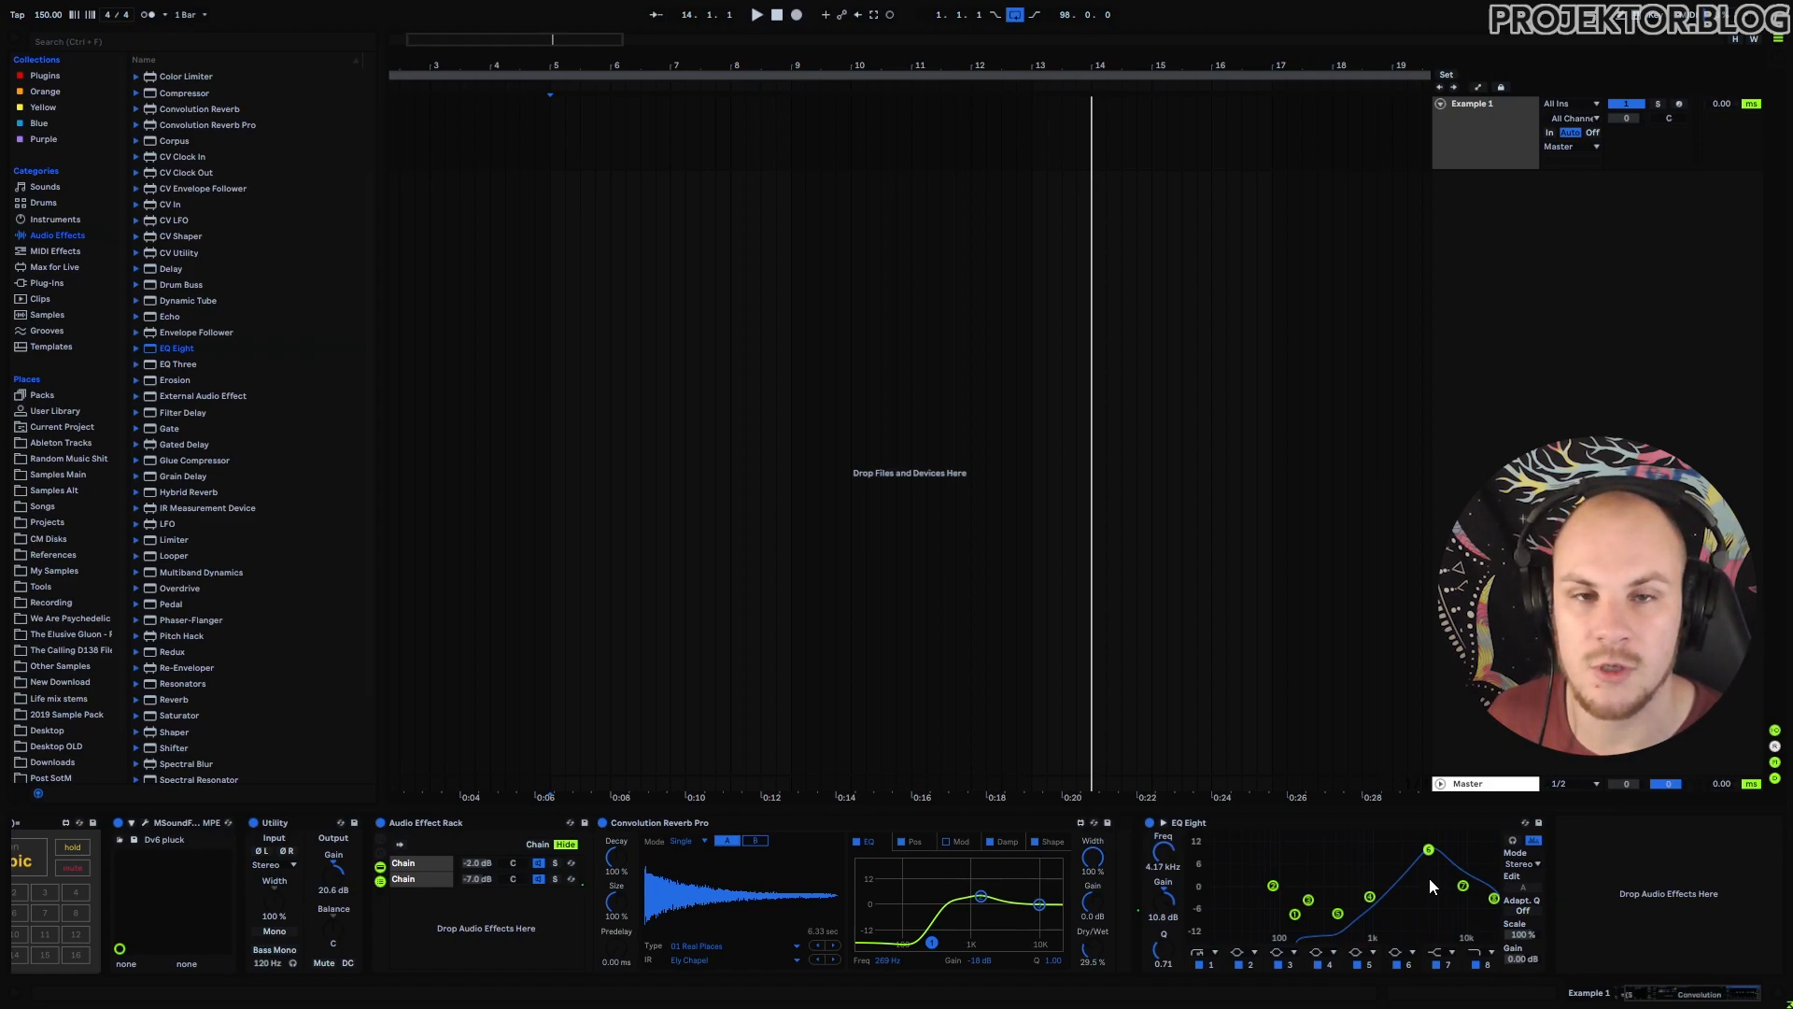
click(795, 168)
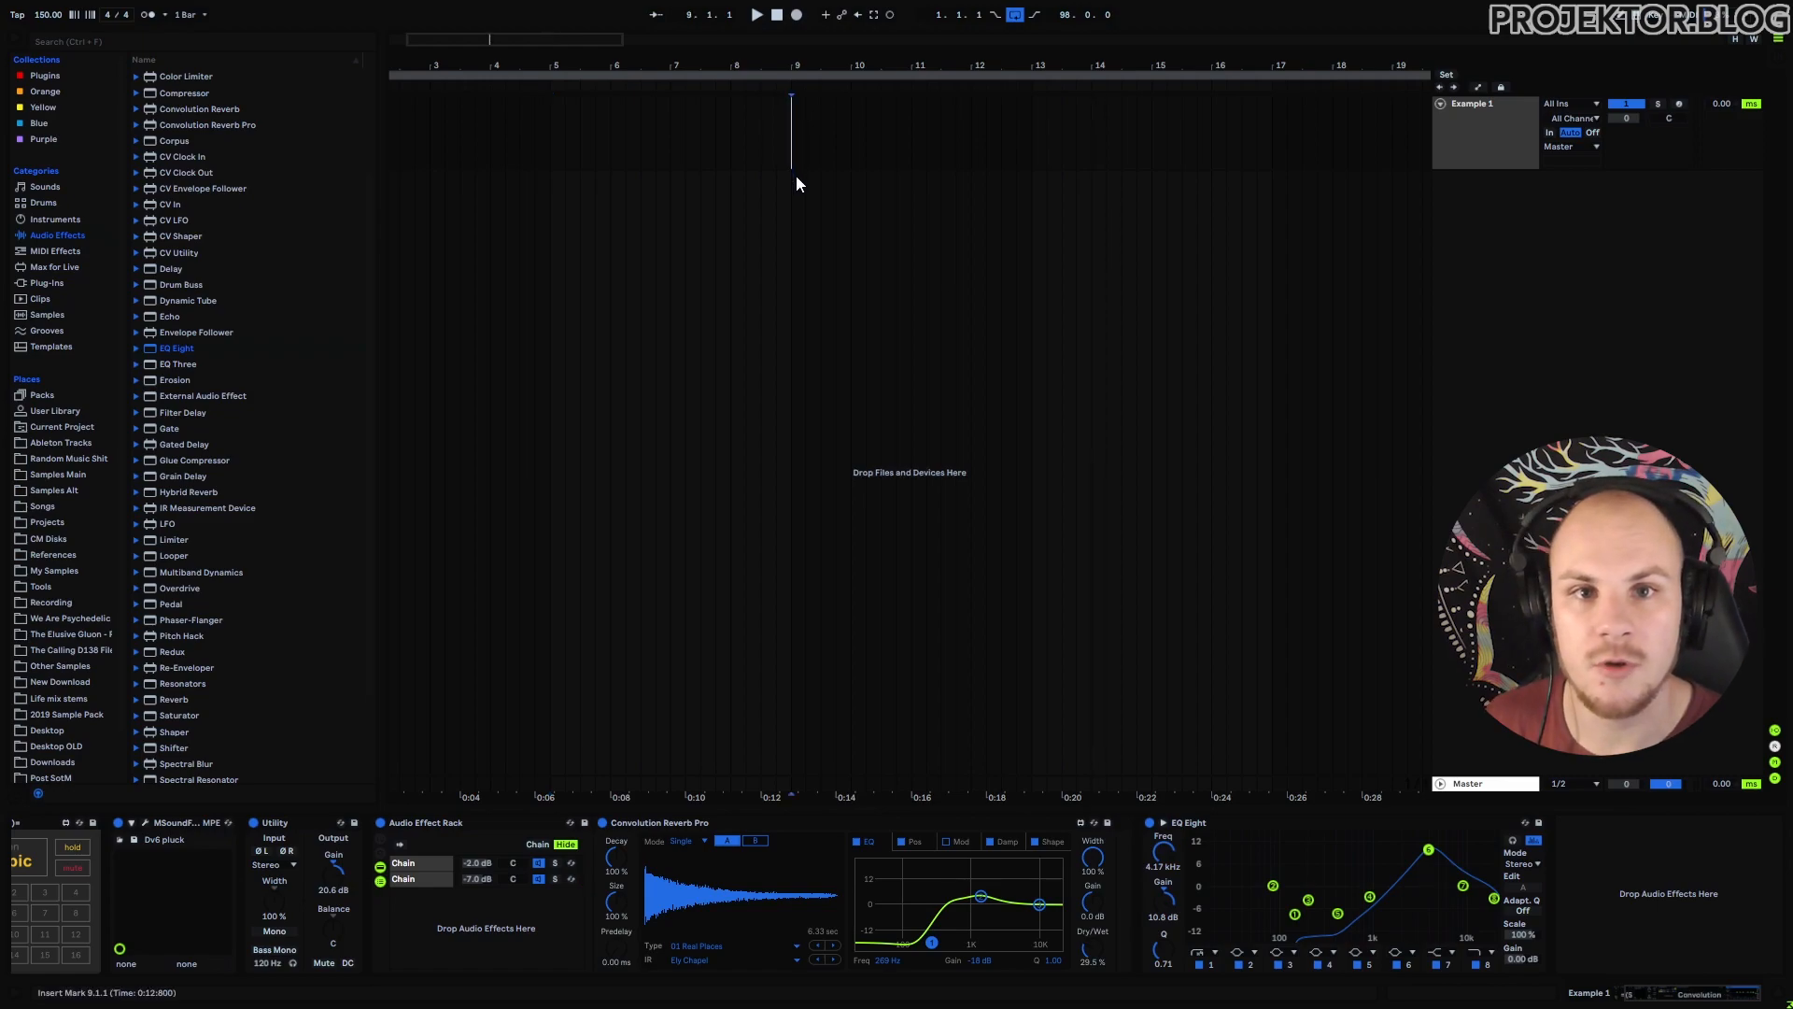
Start playback from bar 9.
key(space)
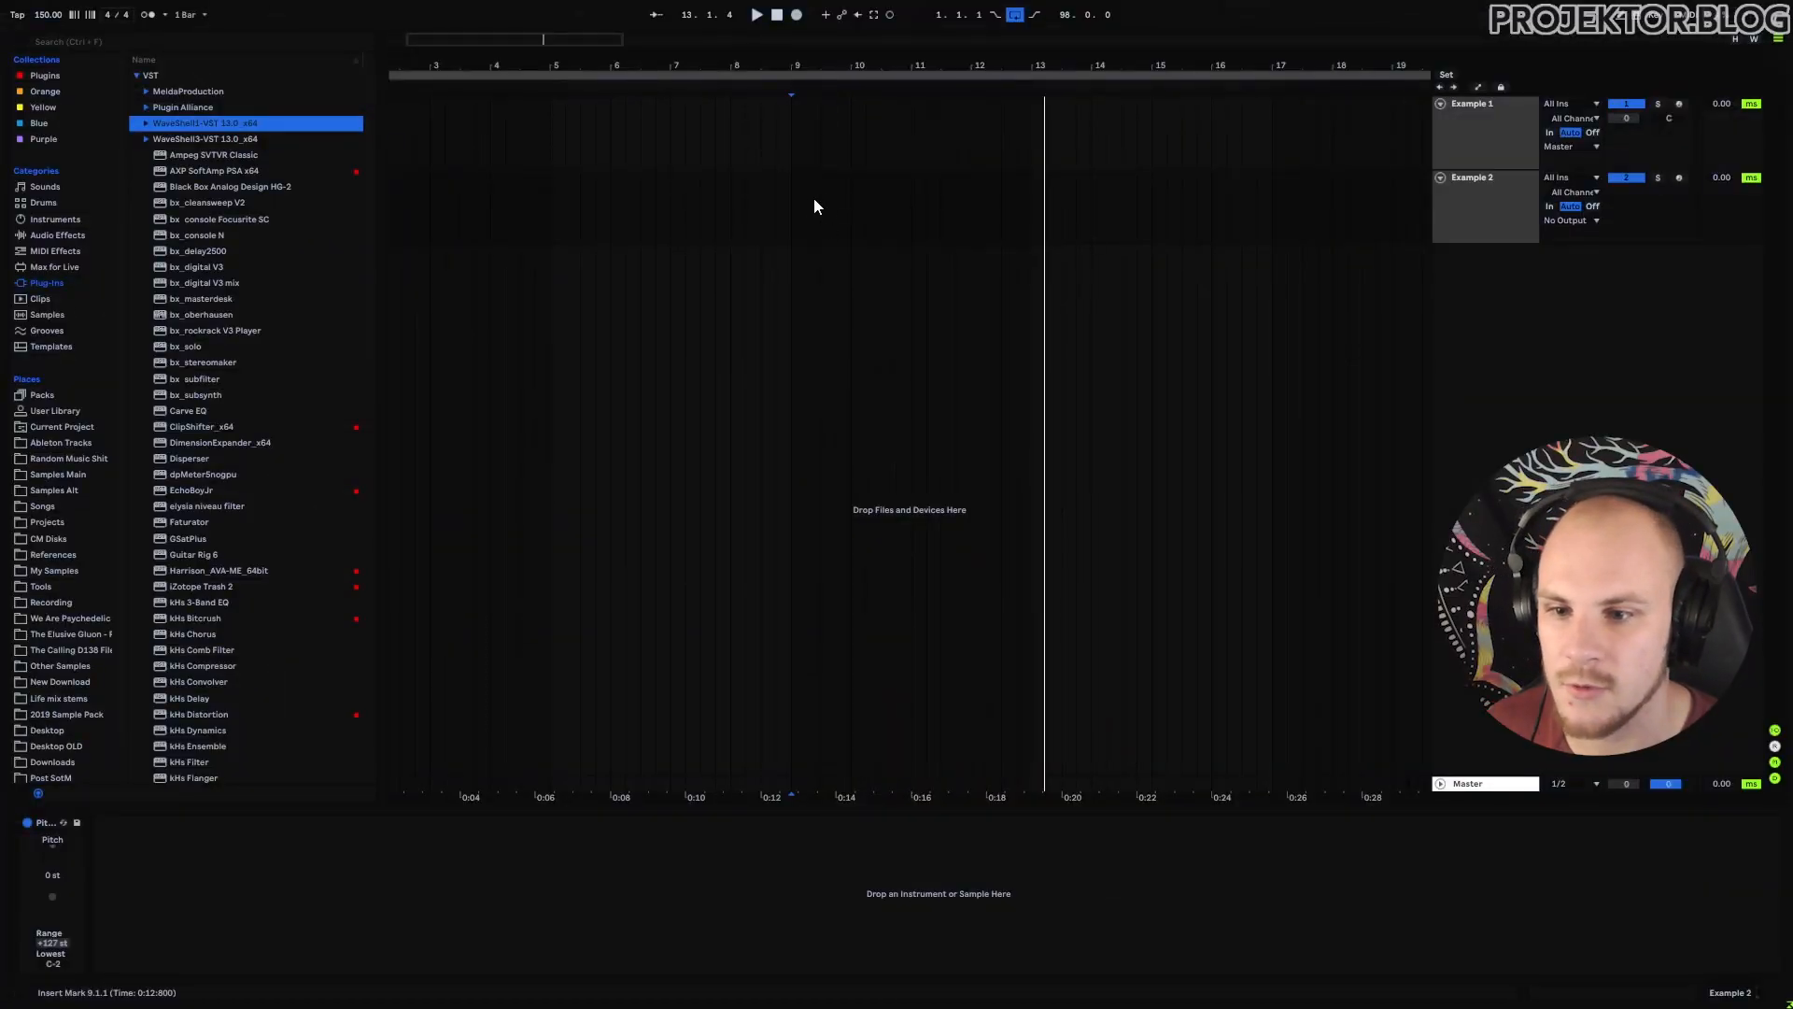
Create a MIDI clip over bars 9–12 on Example 2 holding two consecutive G#3 notes.
drag(830, 69, 830, 36)
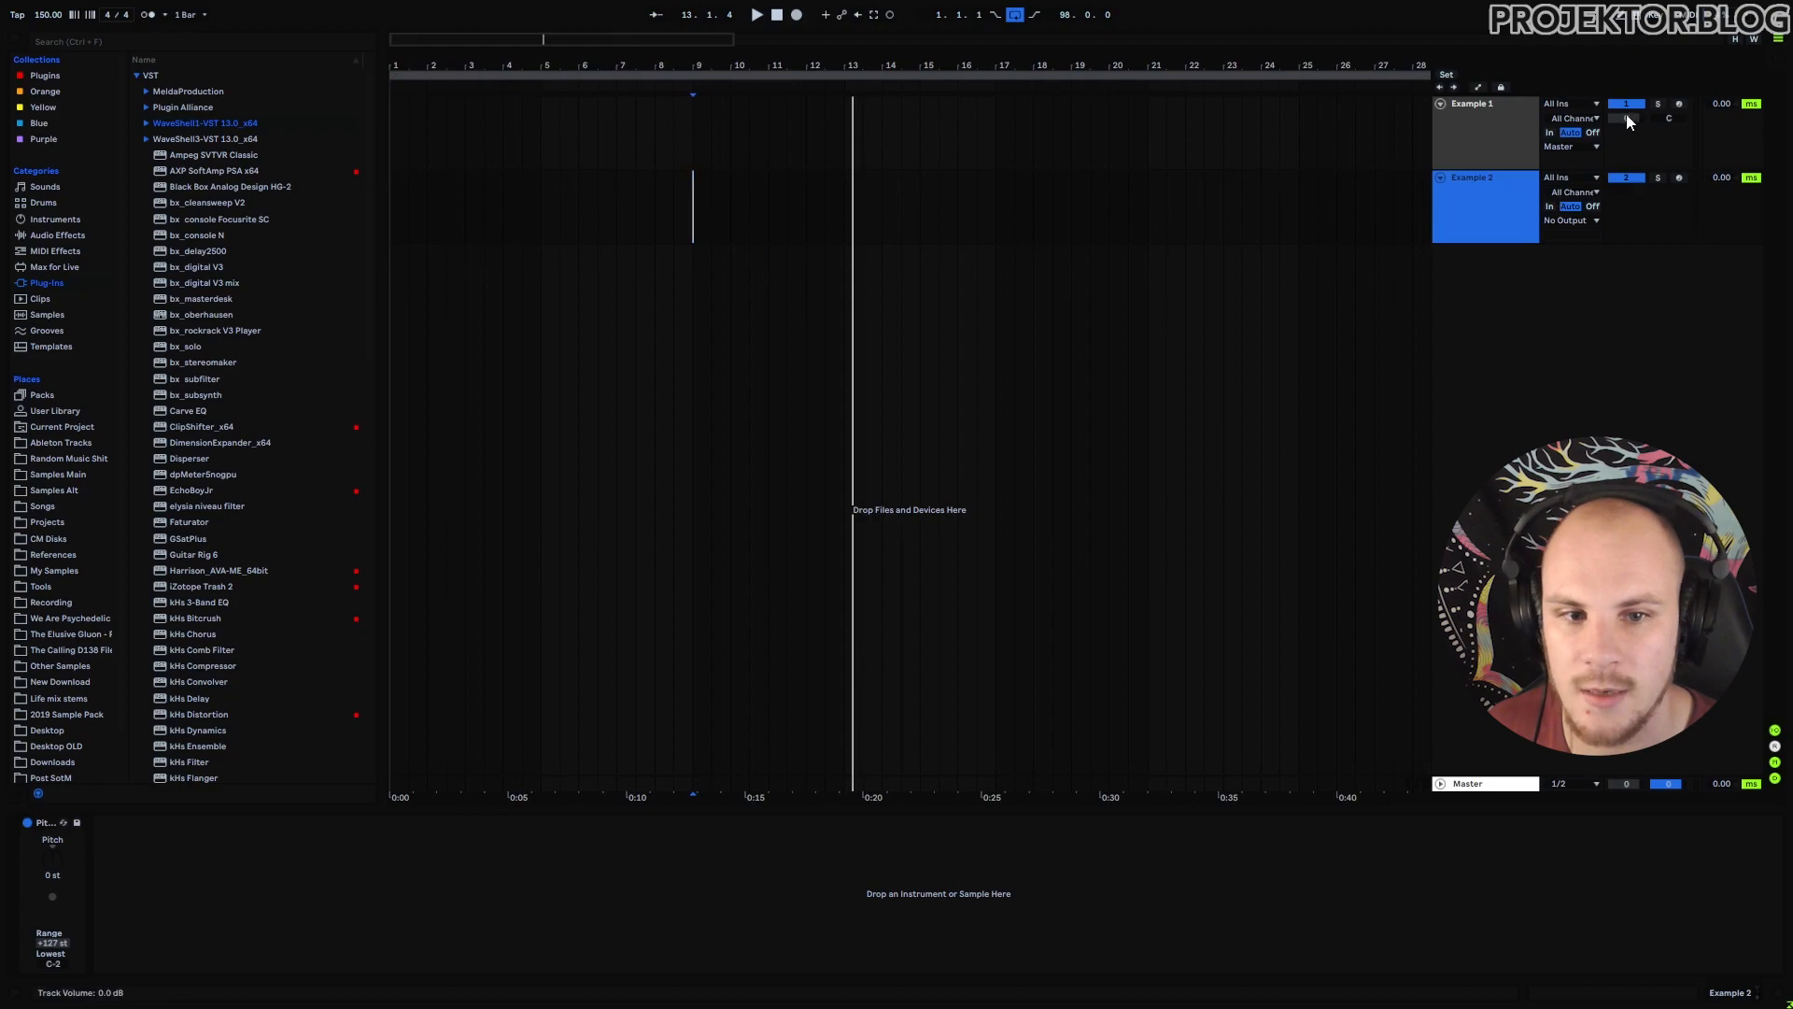
drag(691, 196, 843, 210)
key(ctrl+shift+m)
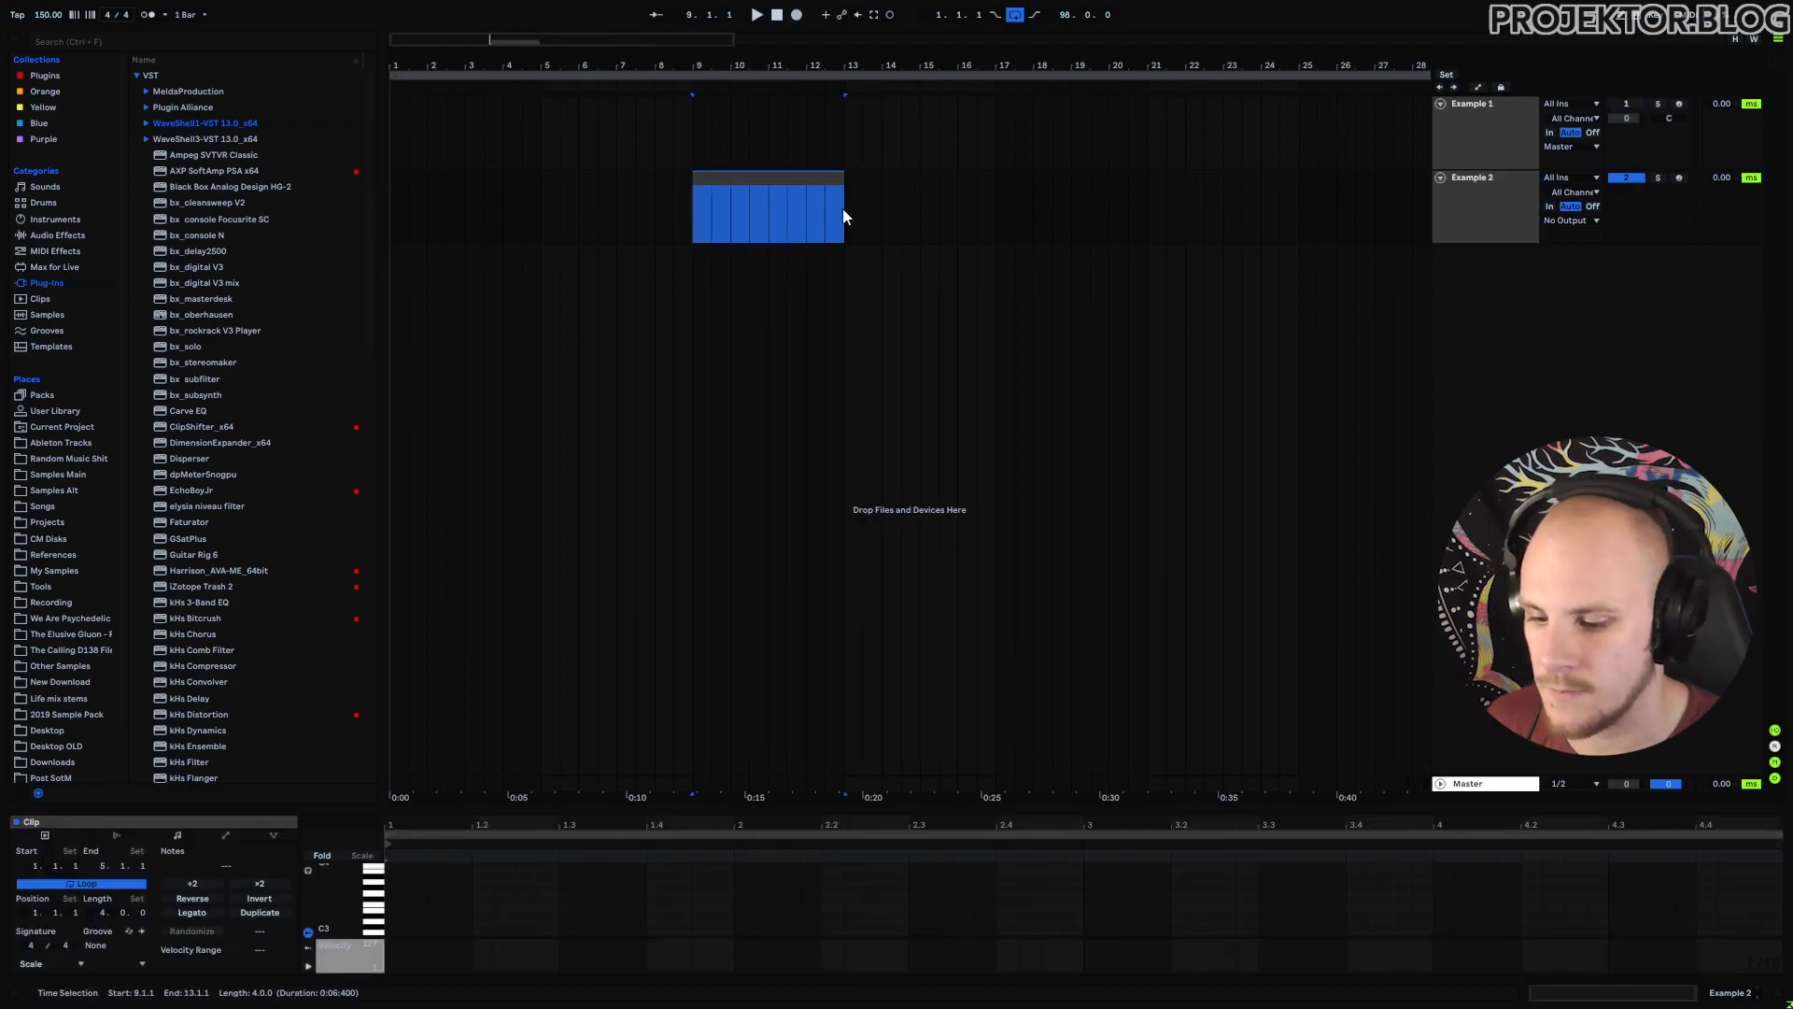
drag(351, 896, 496, 901)
double_click(395, 901)
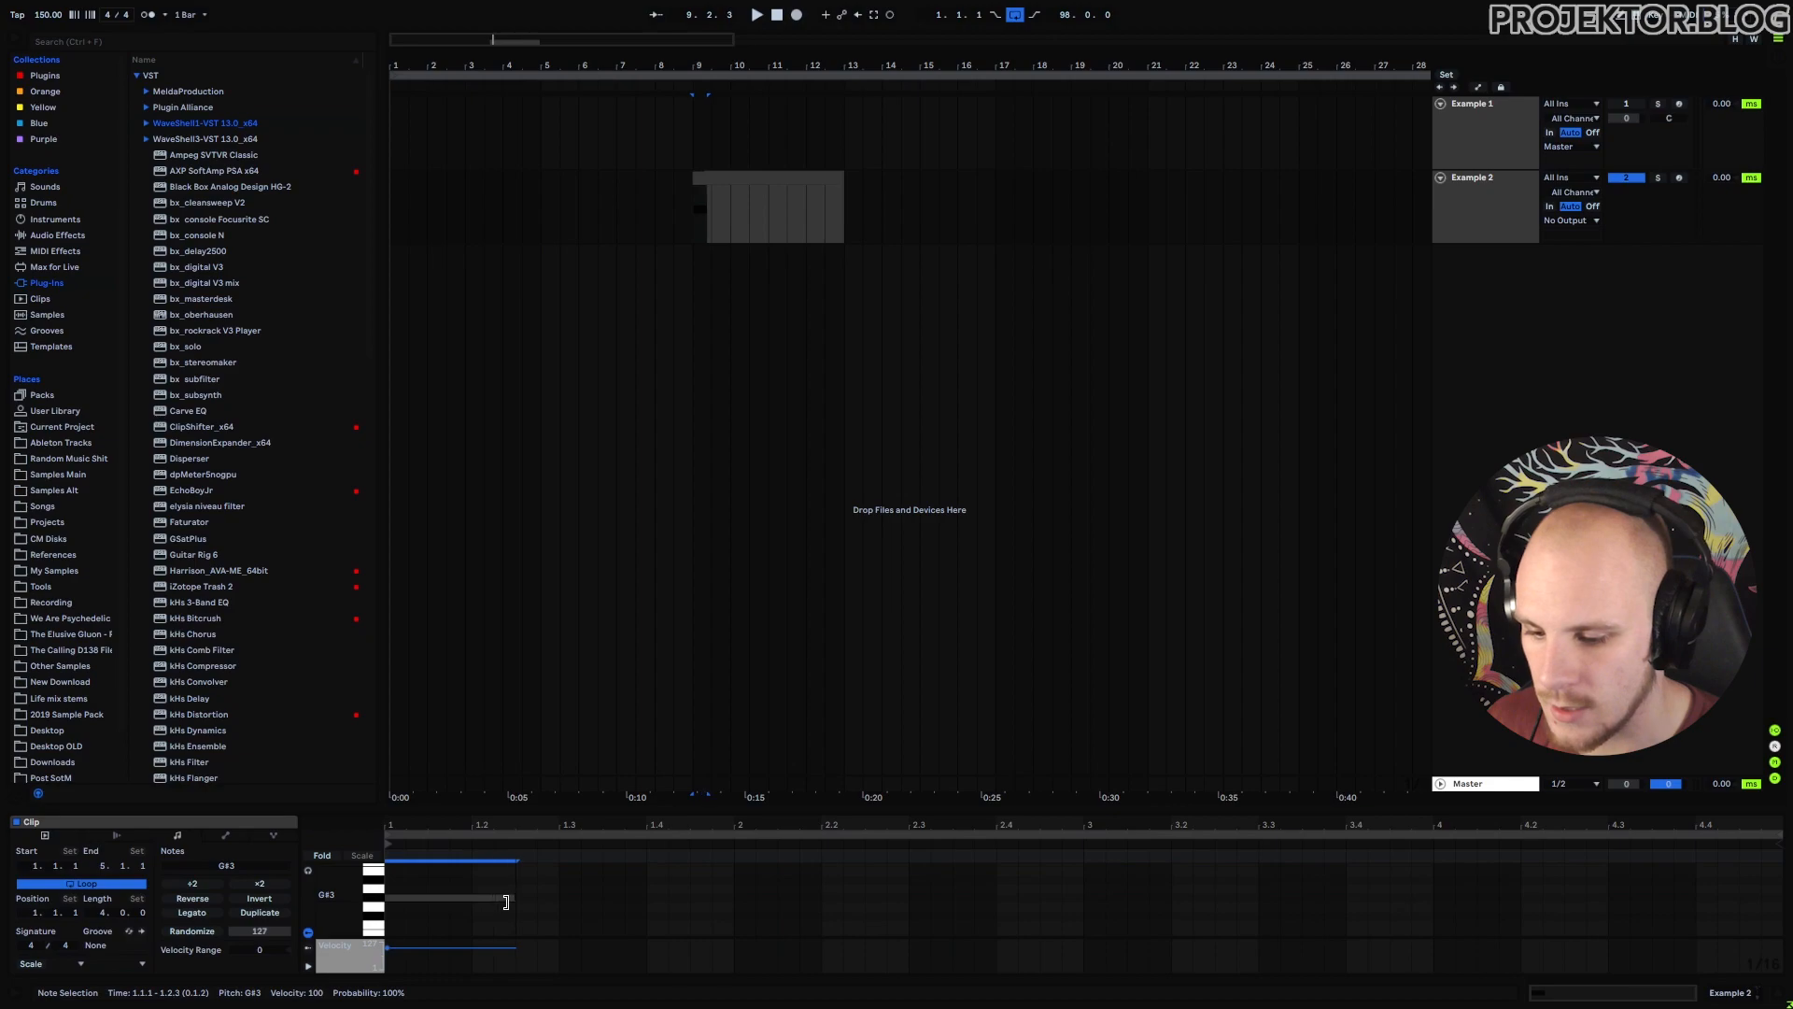
key(ctrl+d)
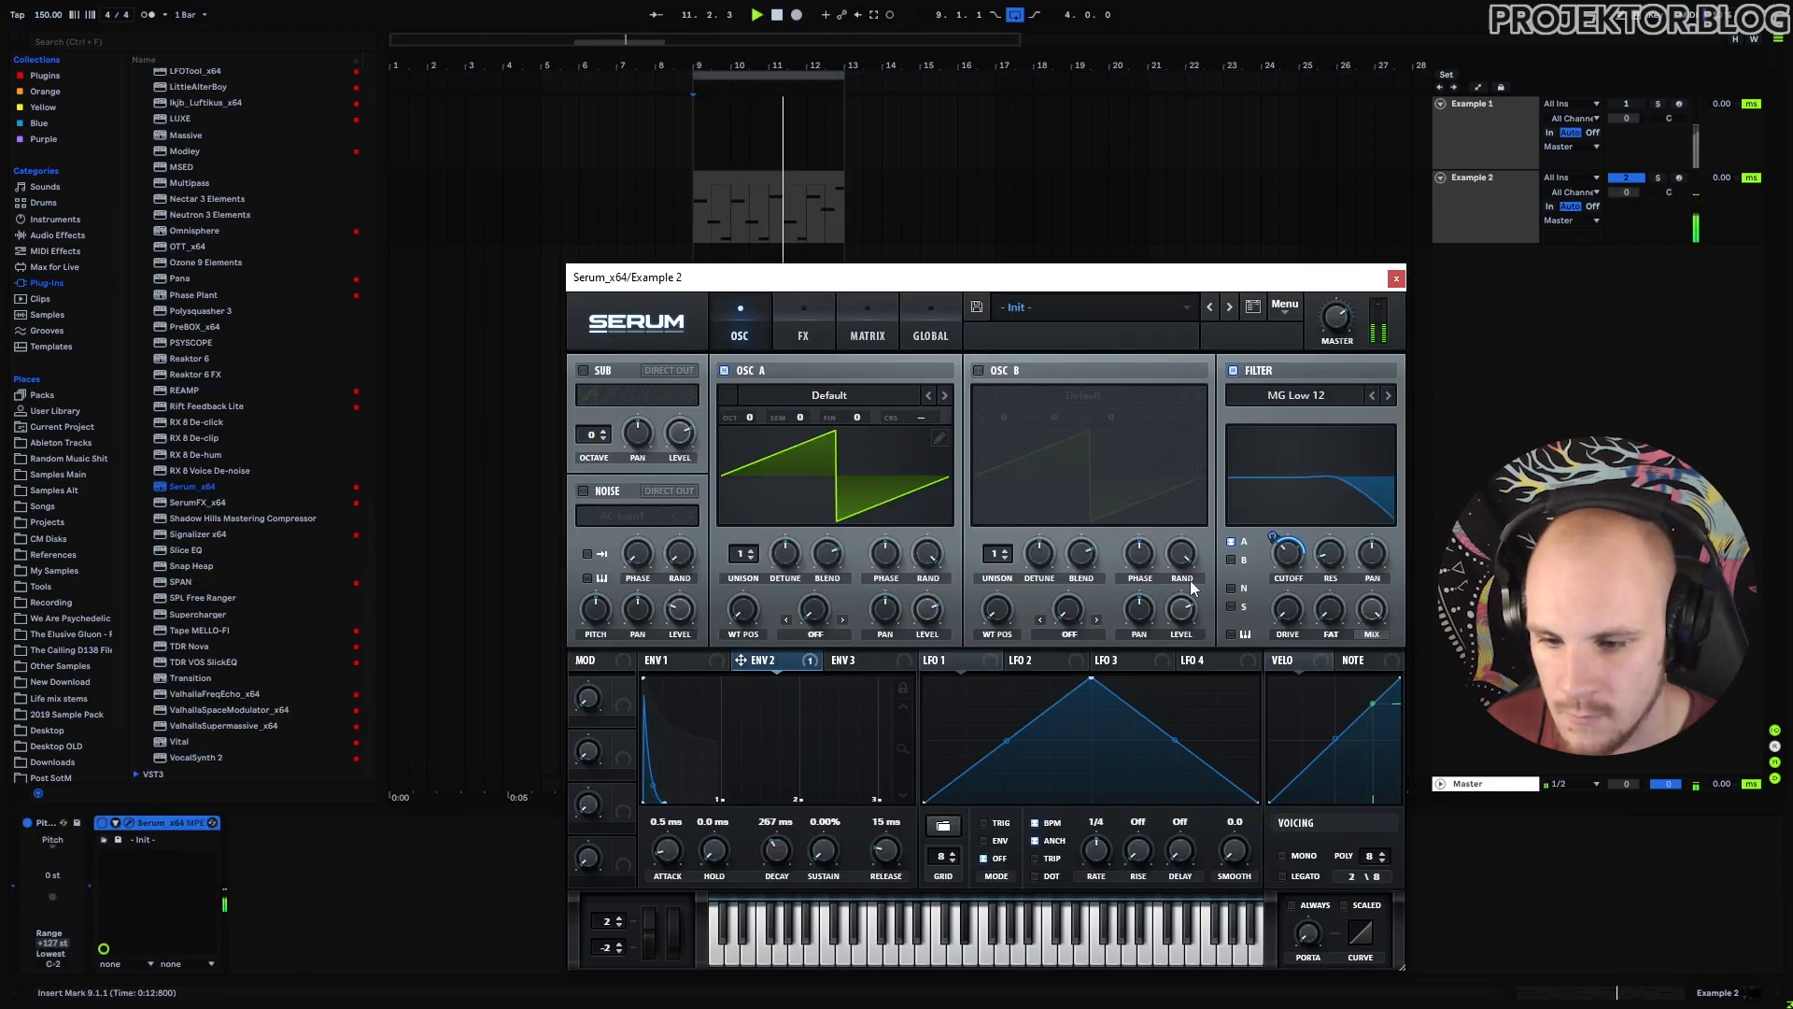
Set Serum's ENV 2 sustain to 23.25% and decay to 1.07 s, close Serum and stop playback.
drag(825, 852, 849, 821)
click(696, 662)
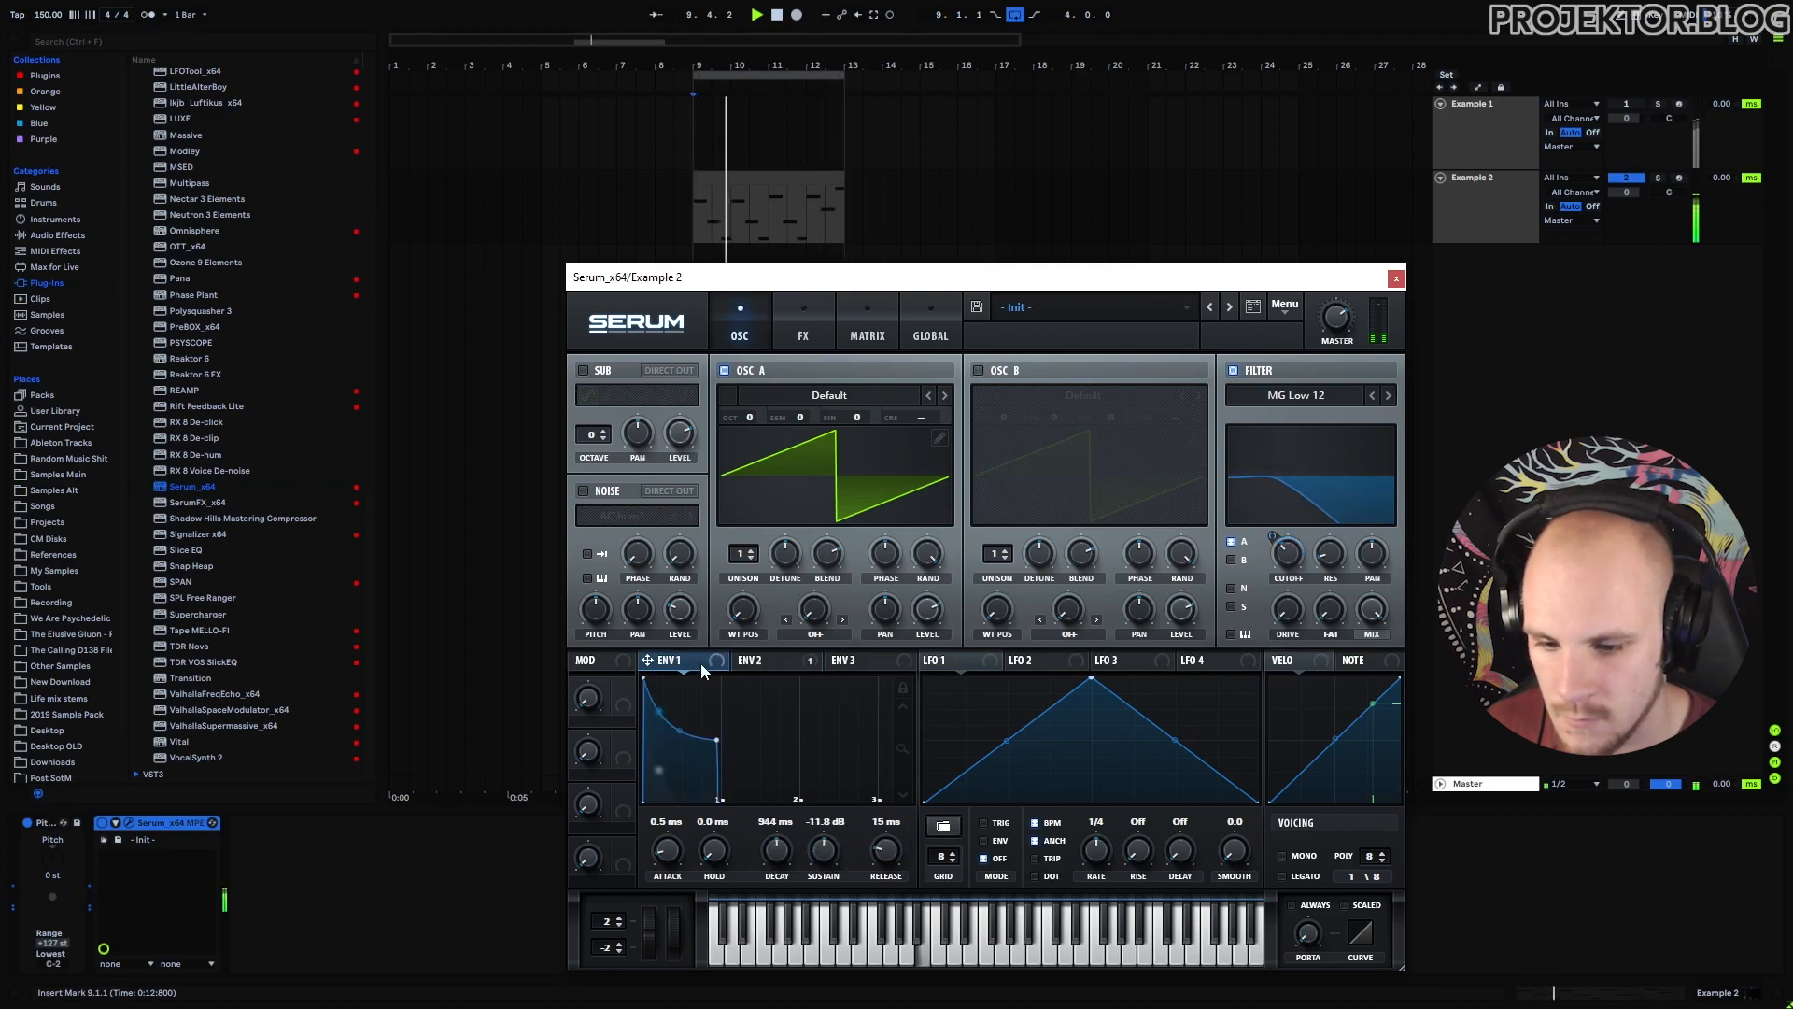
click(760, 661)
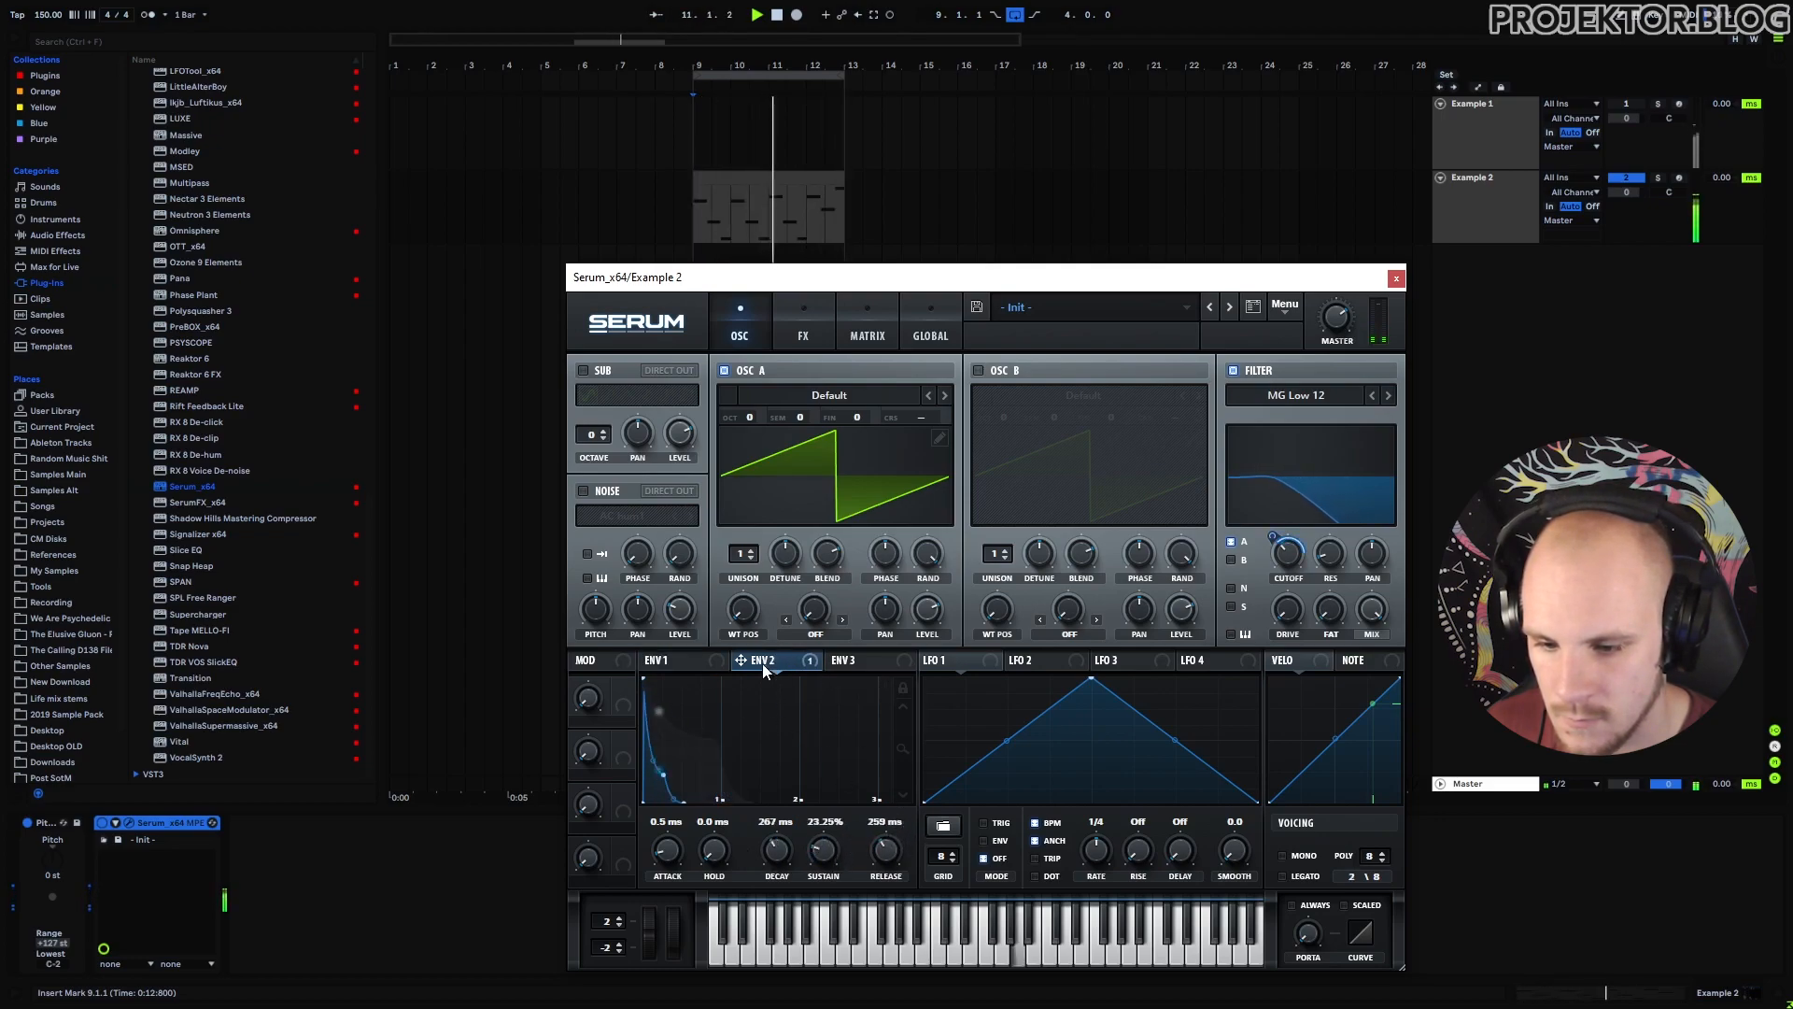
drag(777, 850, 786, 833)
click(1396, 277)
key(space)
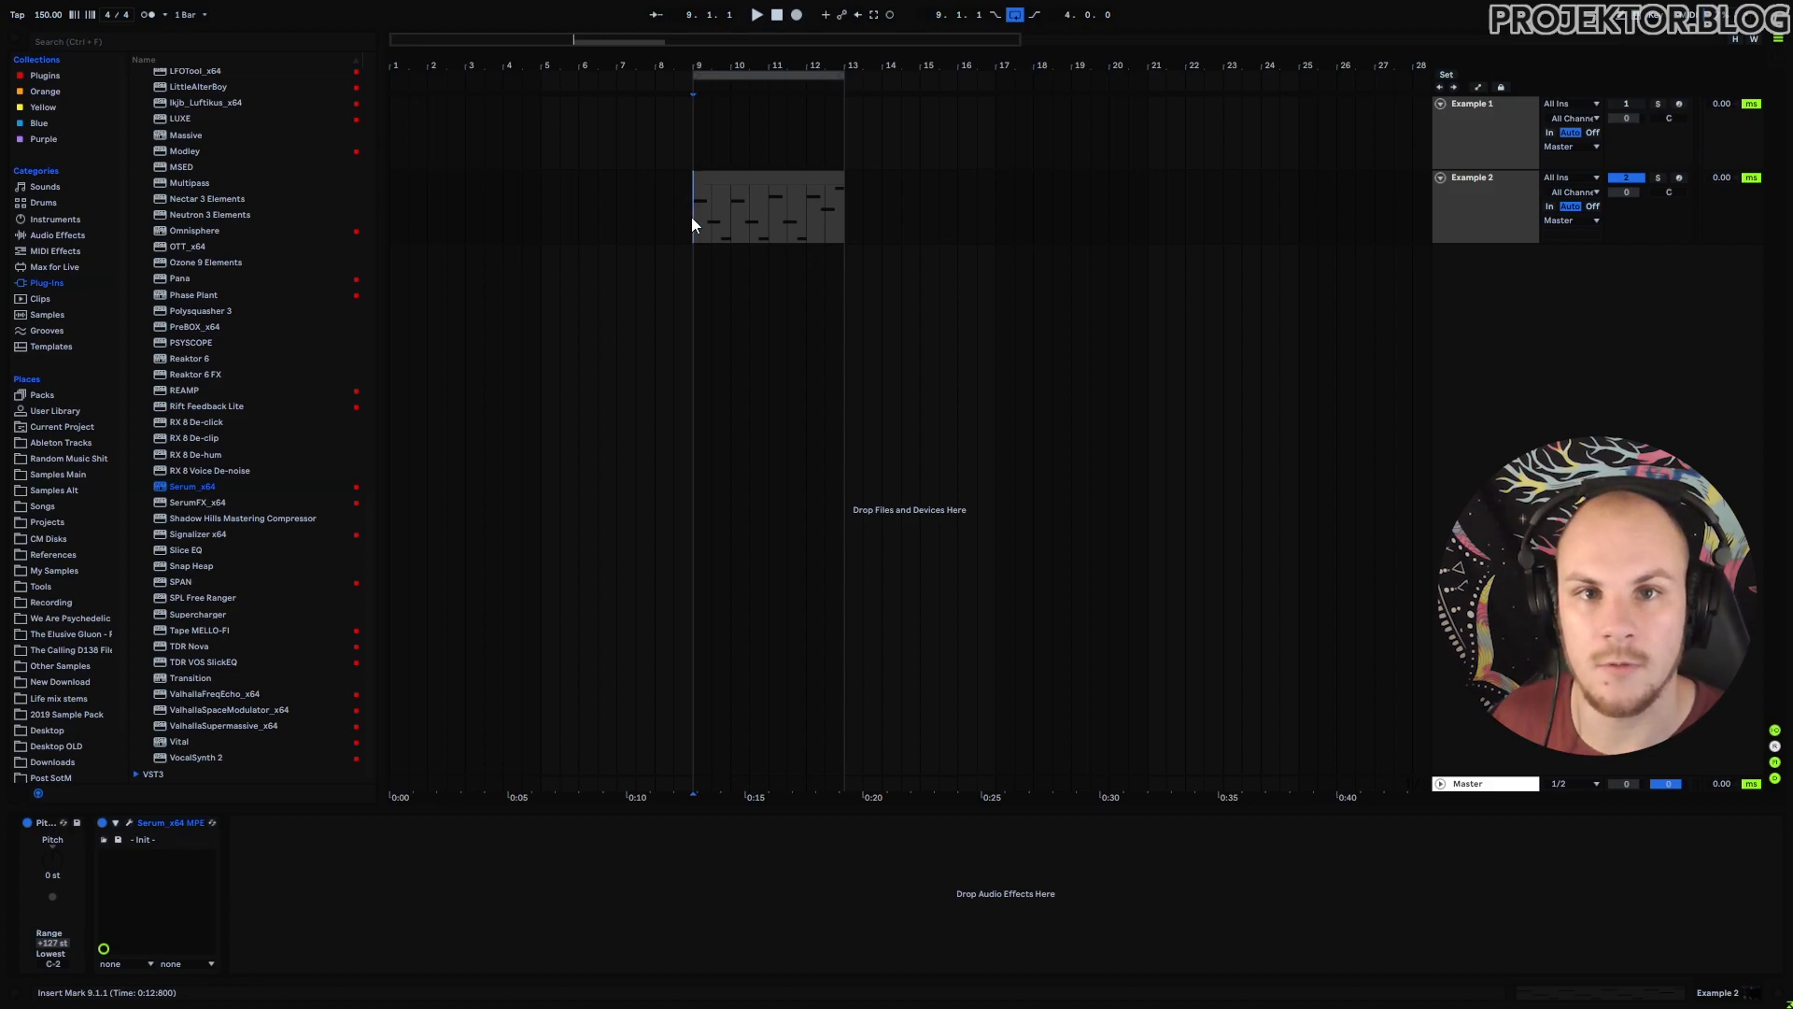
key(space)
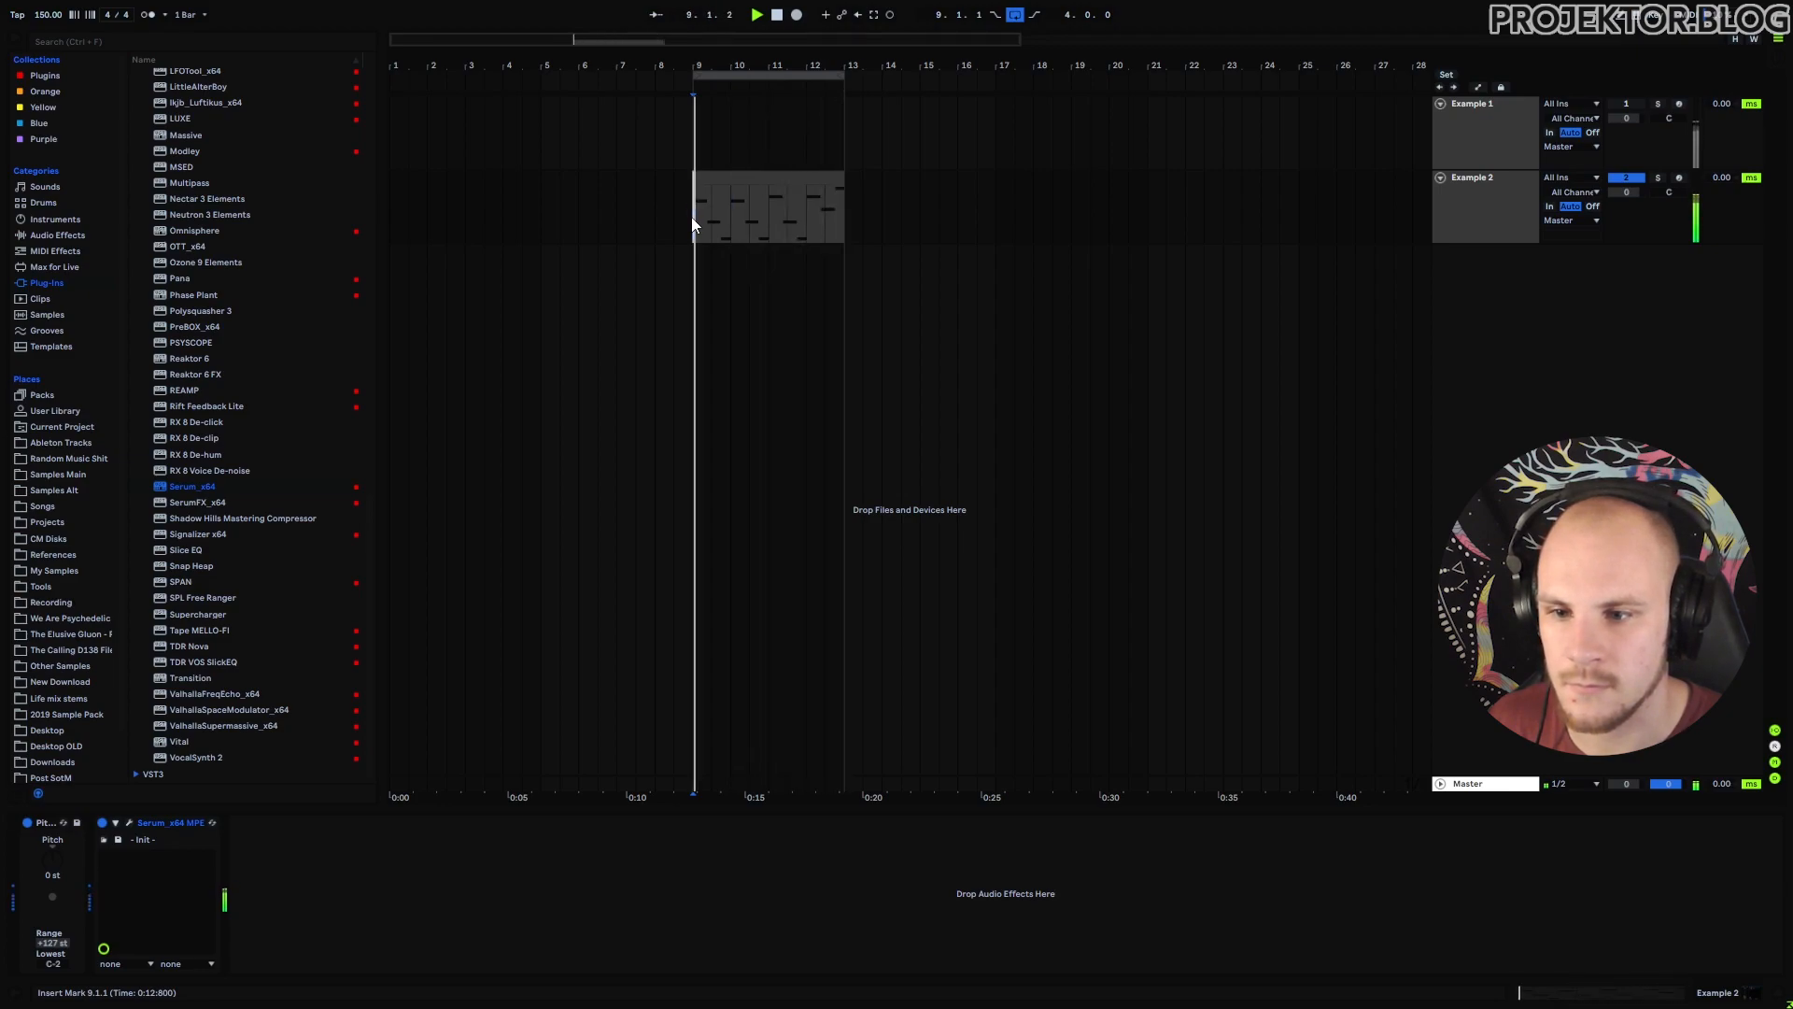
double_click(1487, 210)
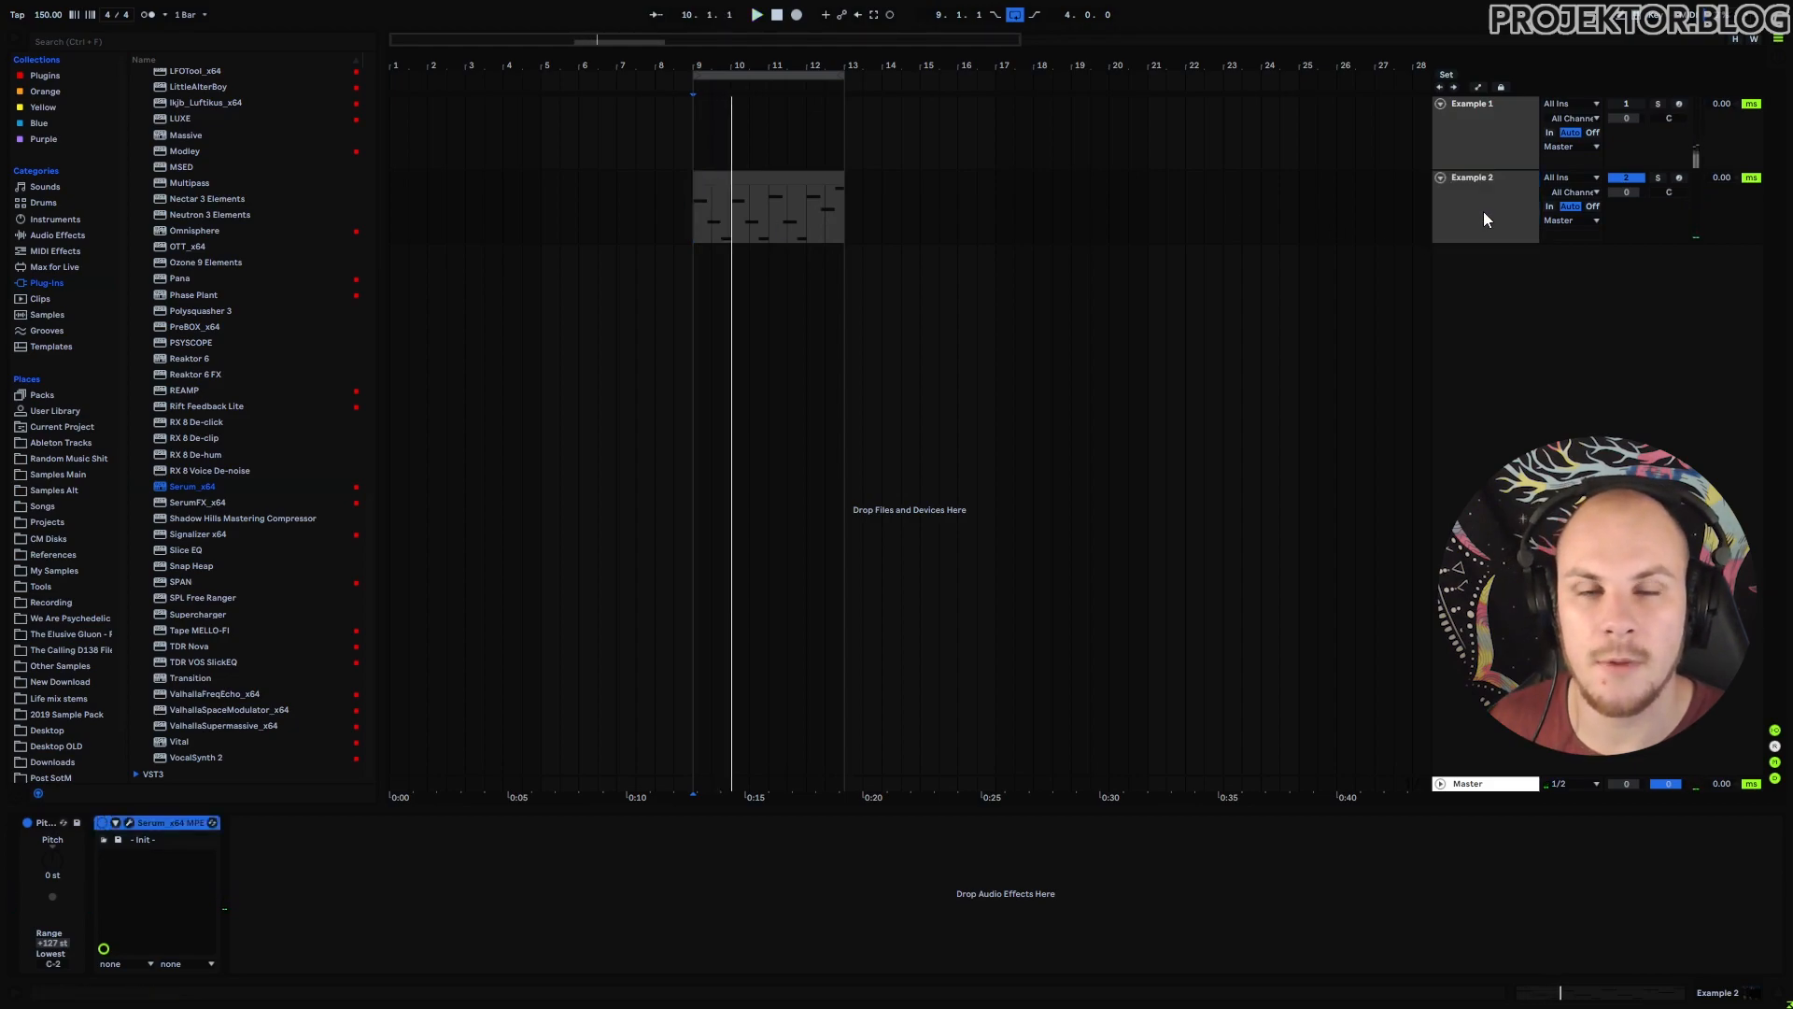
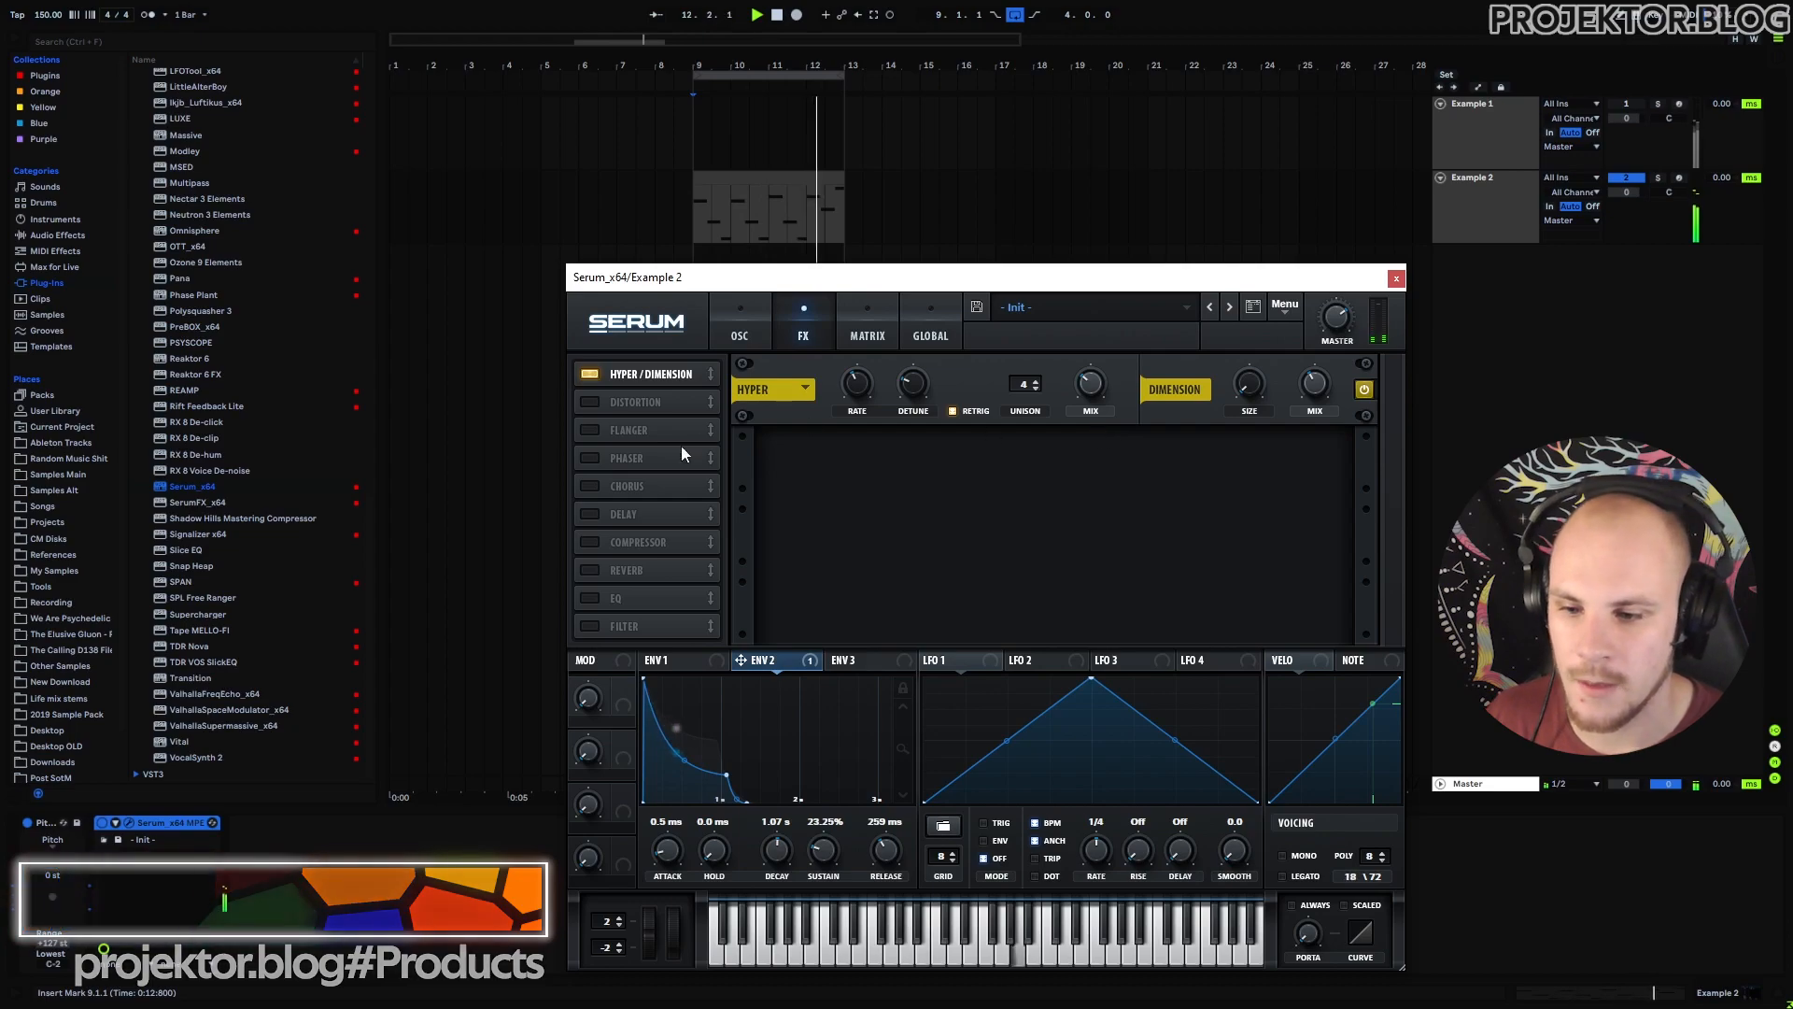
Enable Serum's Chorus with its filter lowered to 1301 Hz and depth about 3.9 ms.
click(592, 485)
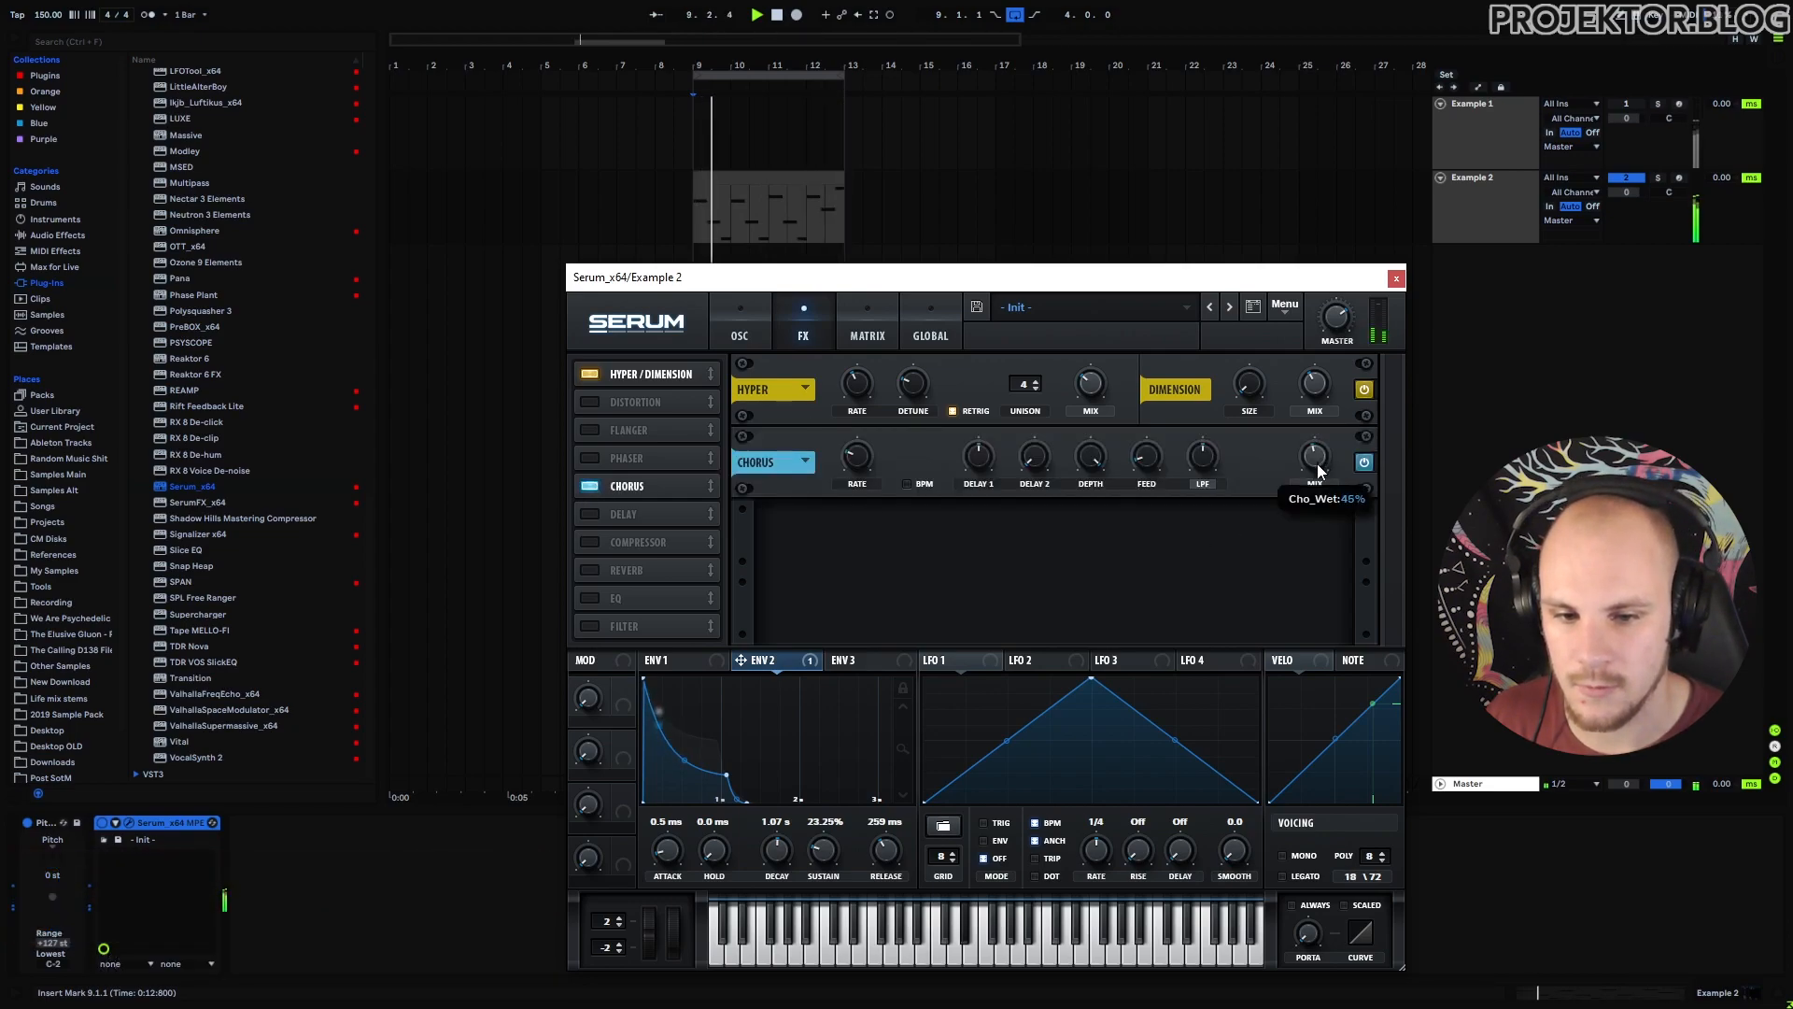
mouse_move(1208, 455)
drag(1208, 452, 1203, 461)
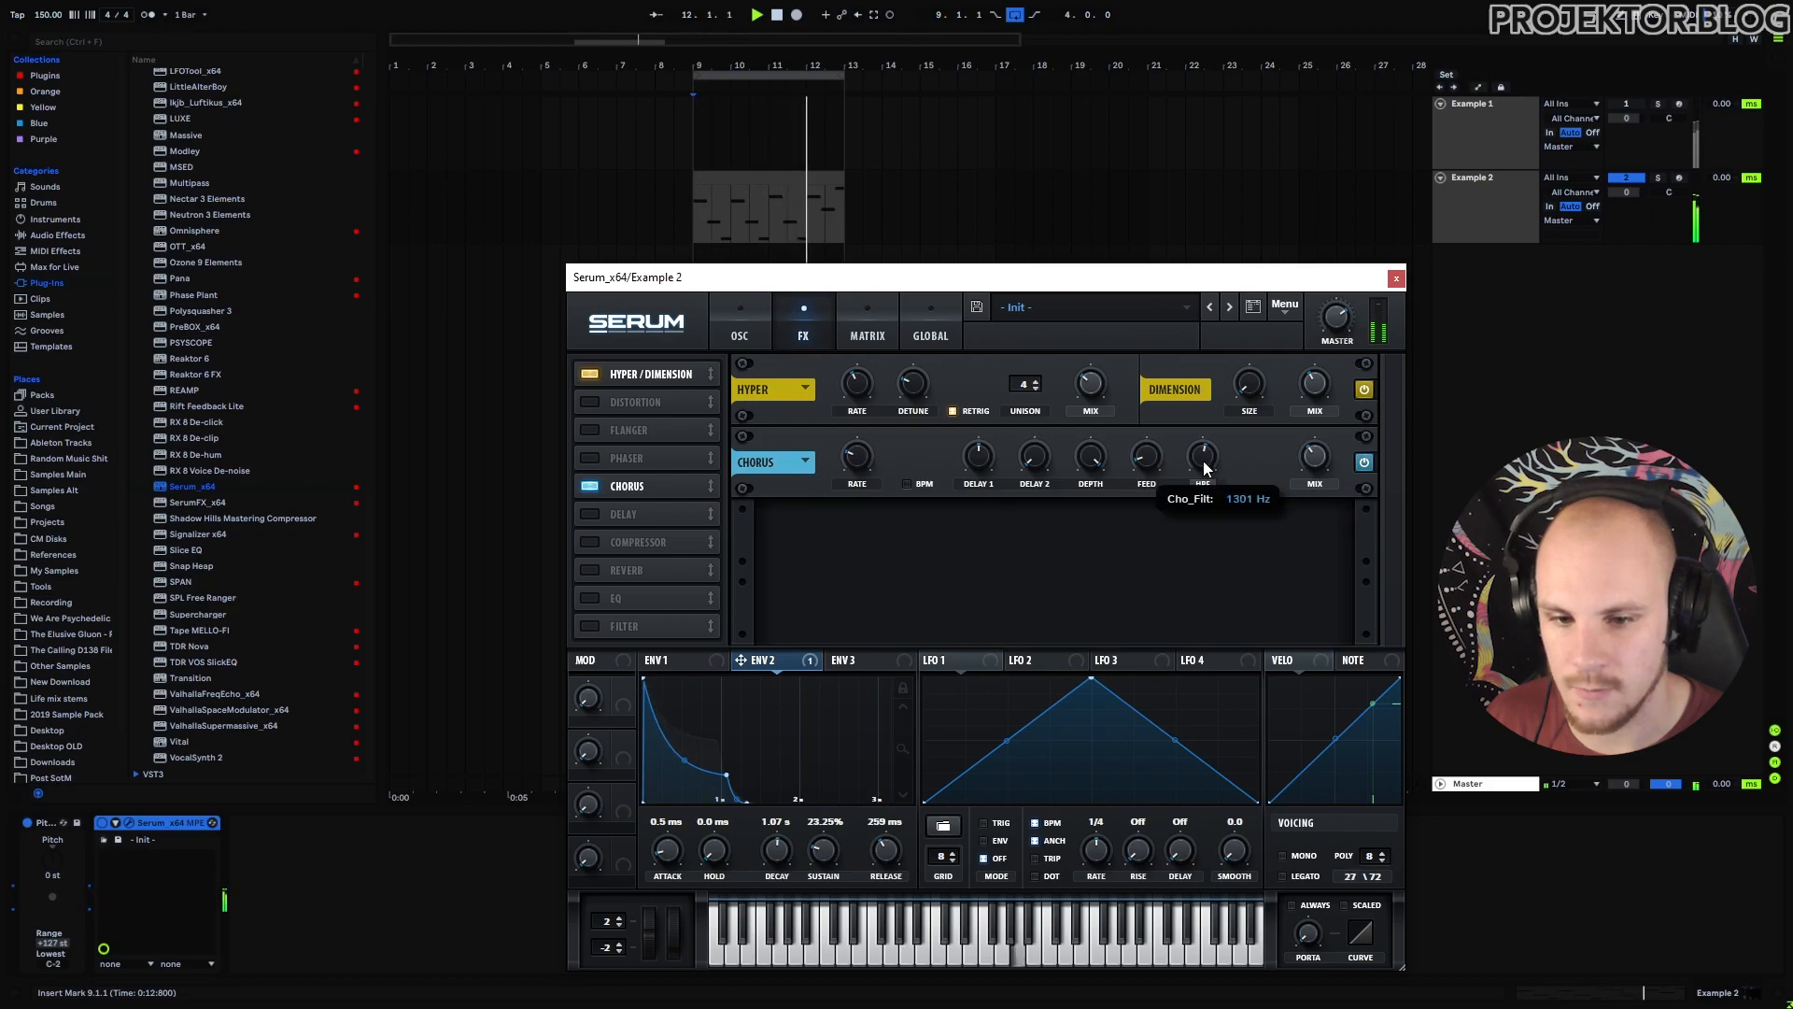
mouse_move(977, 490)
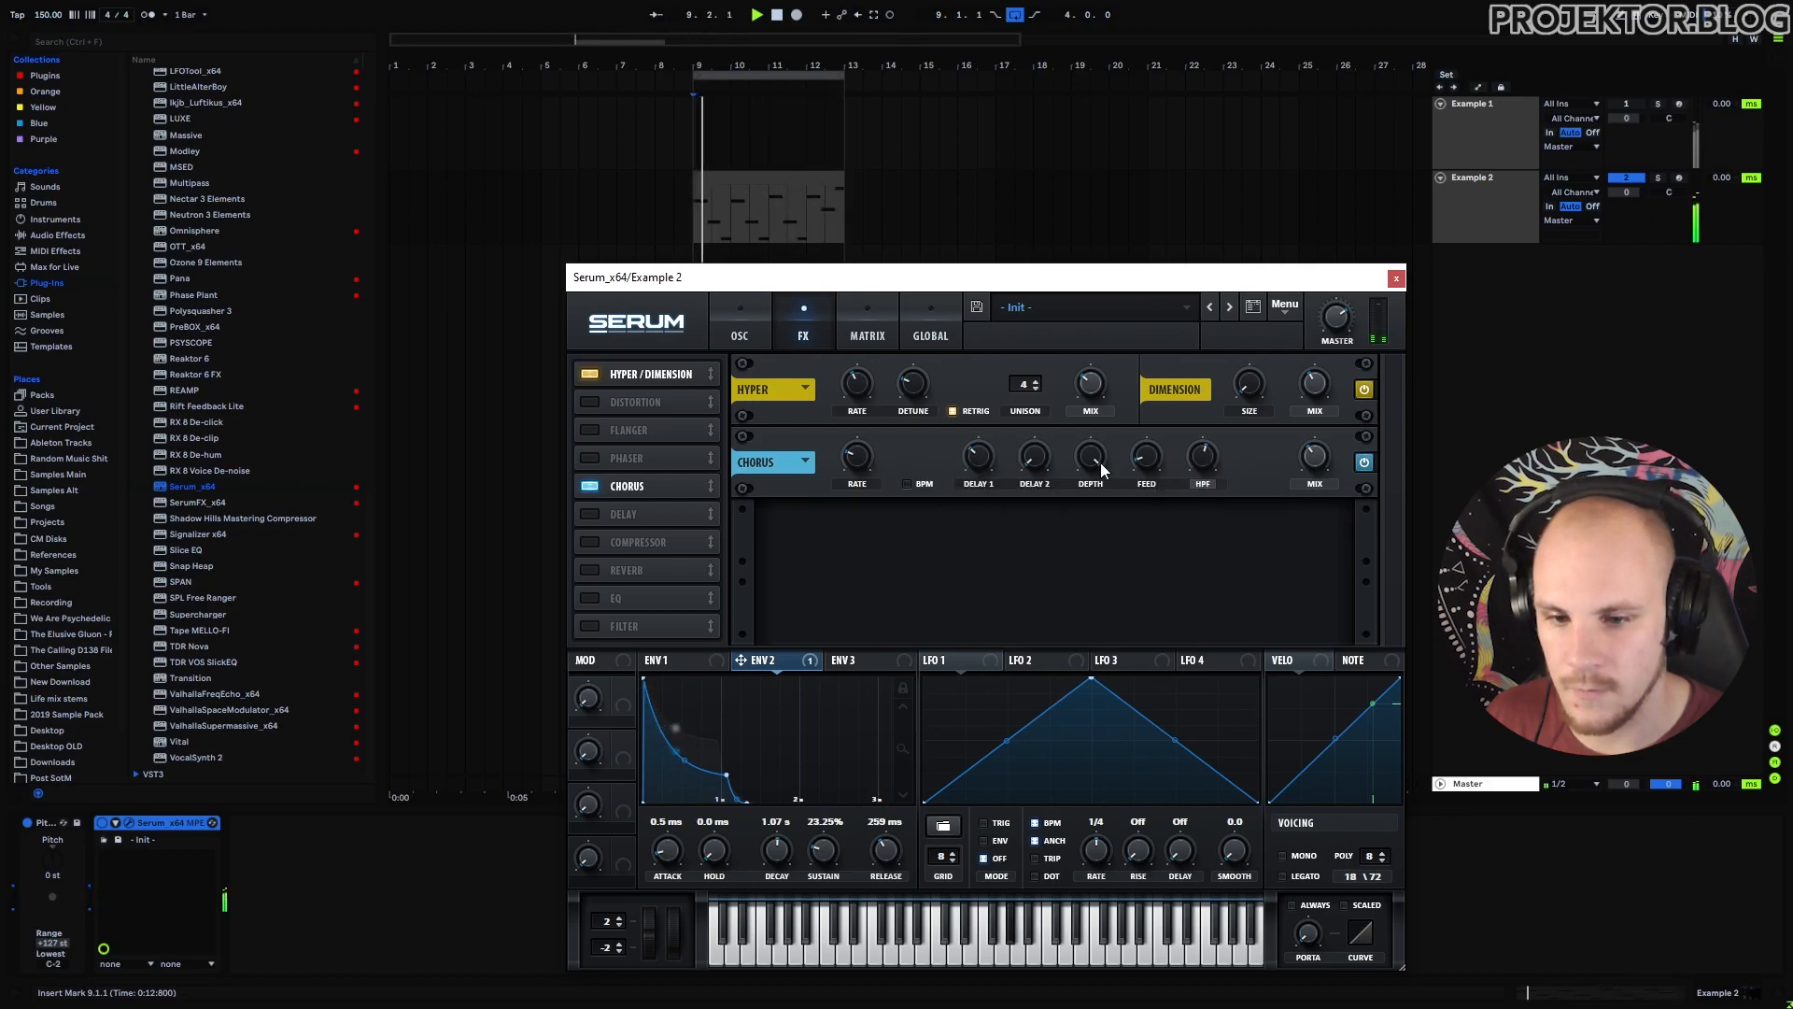
mouse_move(1092, 460)
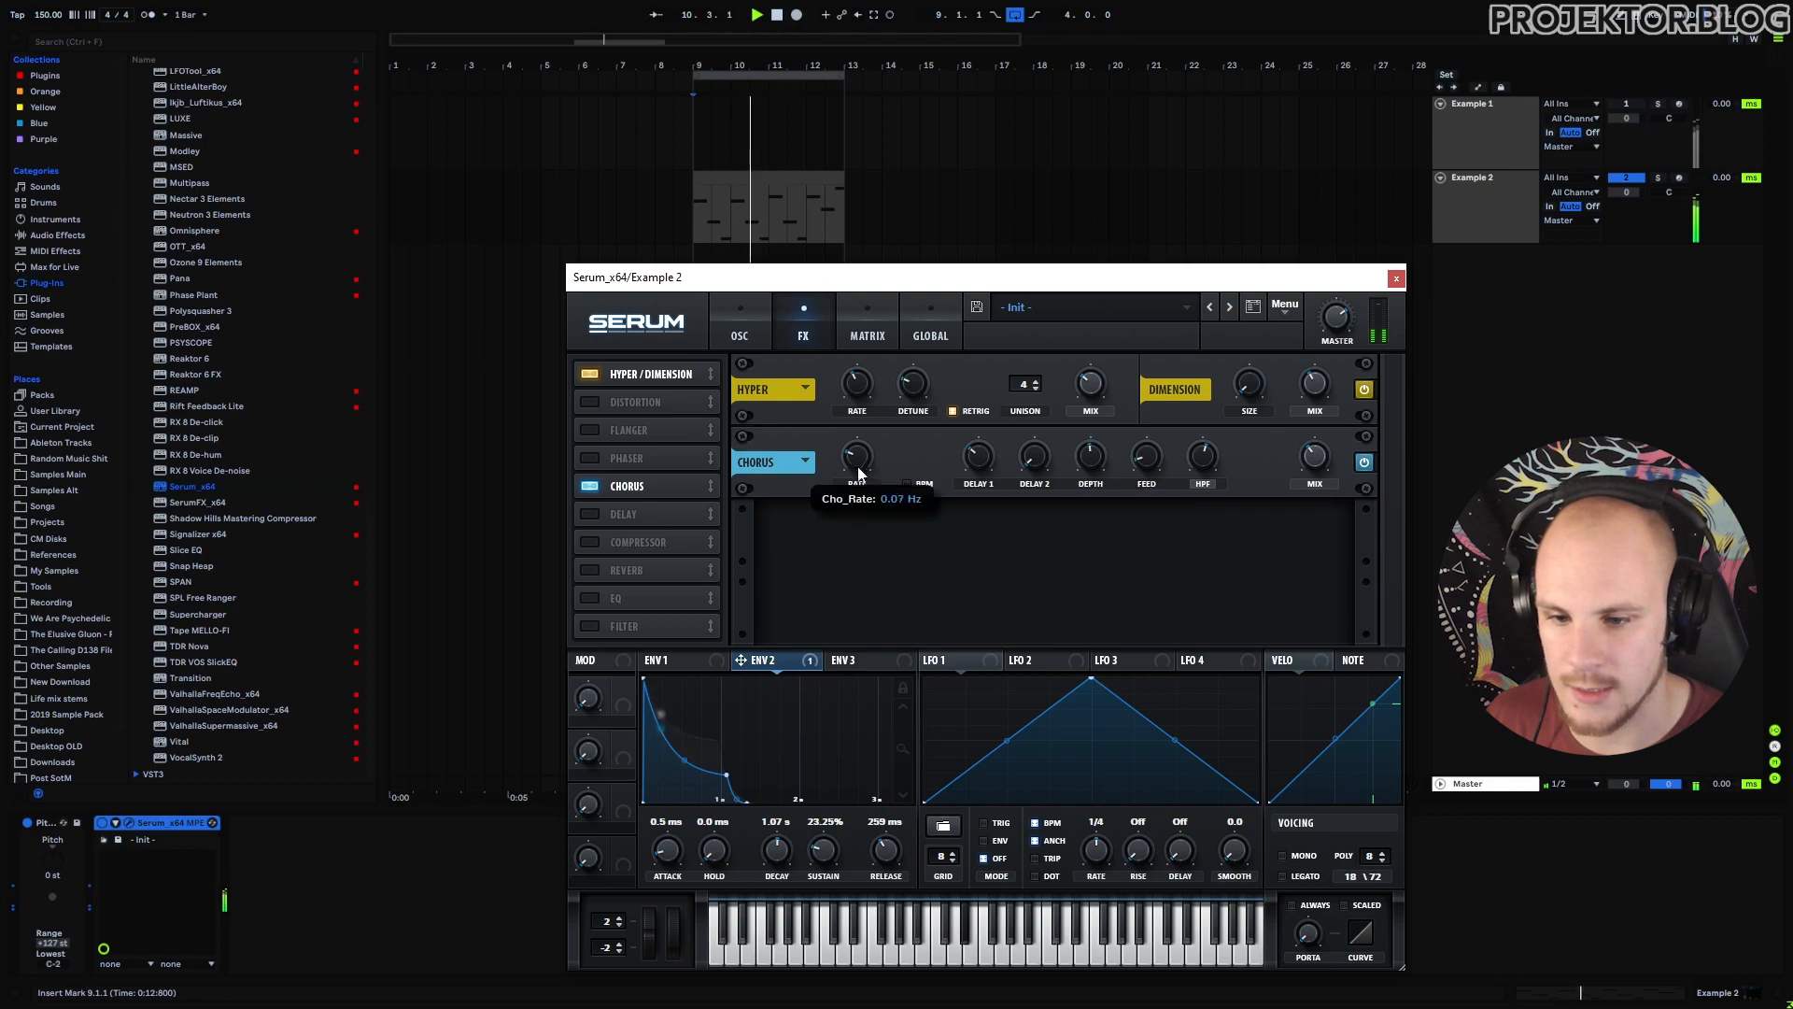
drag(1090, 458, 1090, 481)
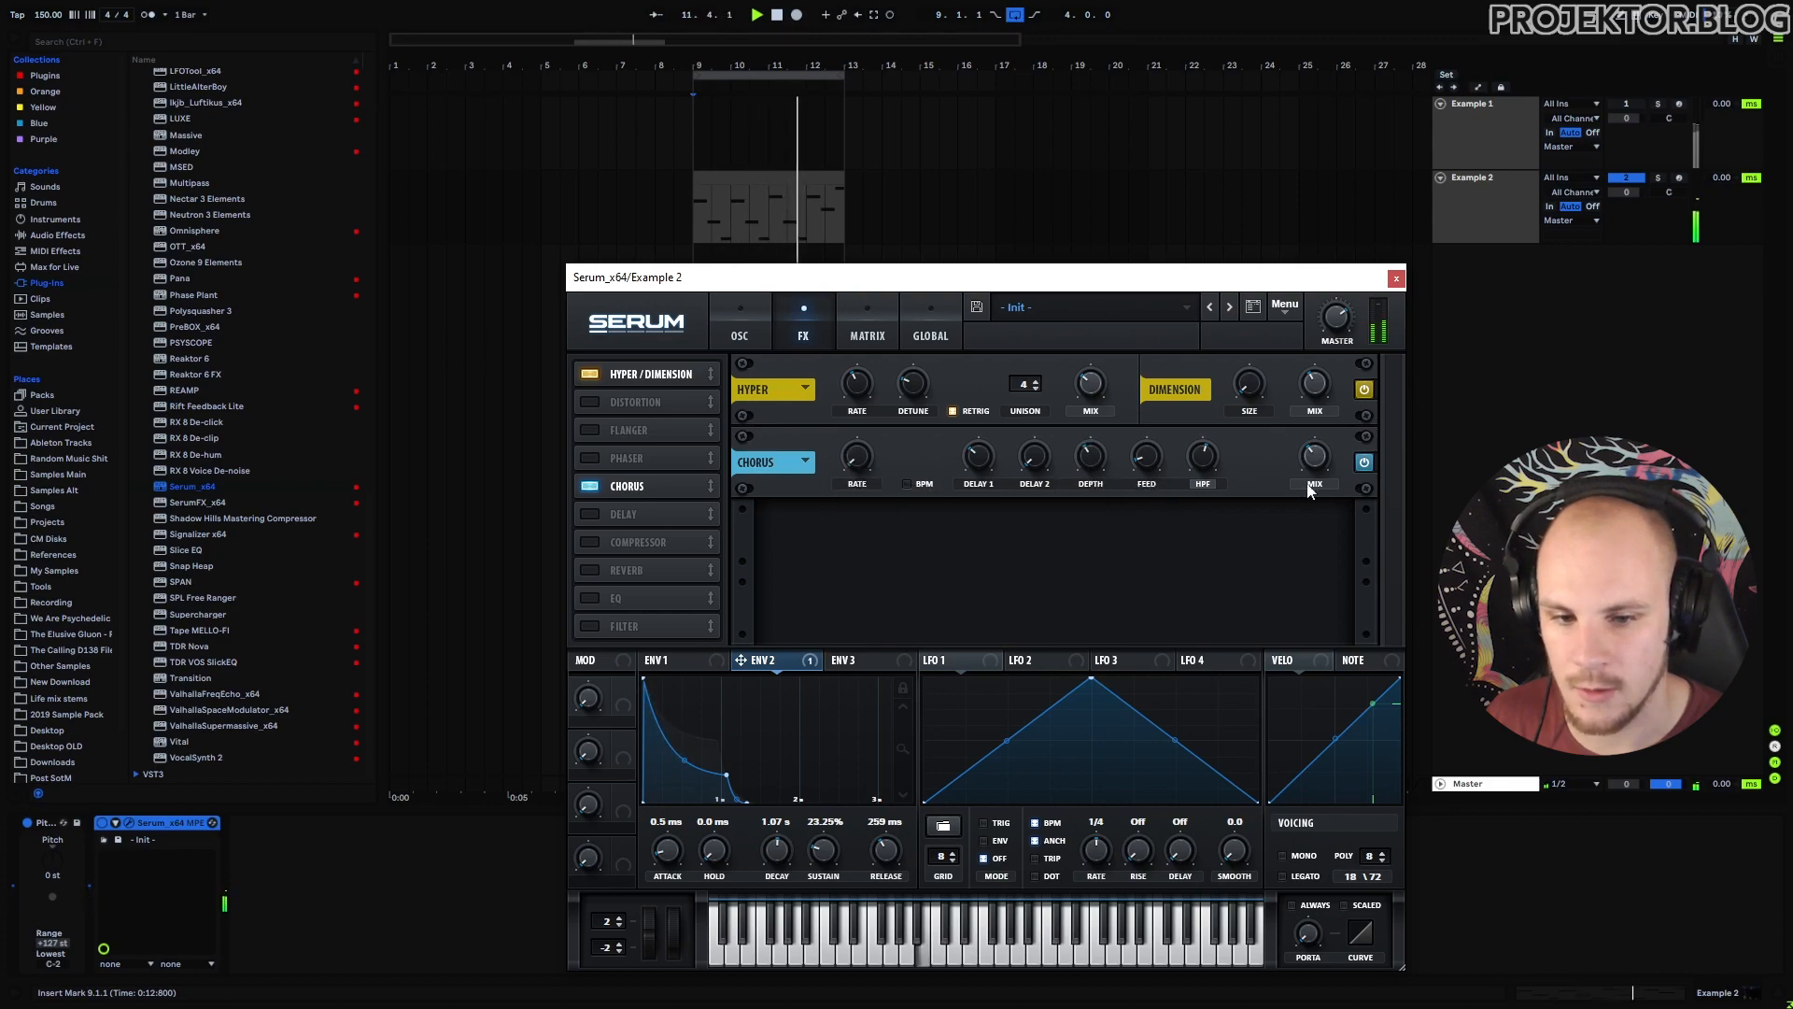
drag(1314, 472, 1317, 457)
drag(1093, 465, 1093, 462)
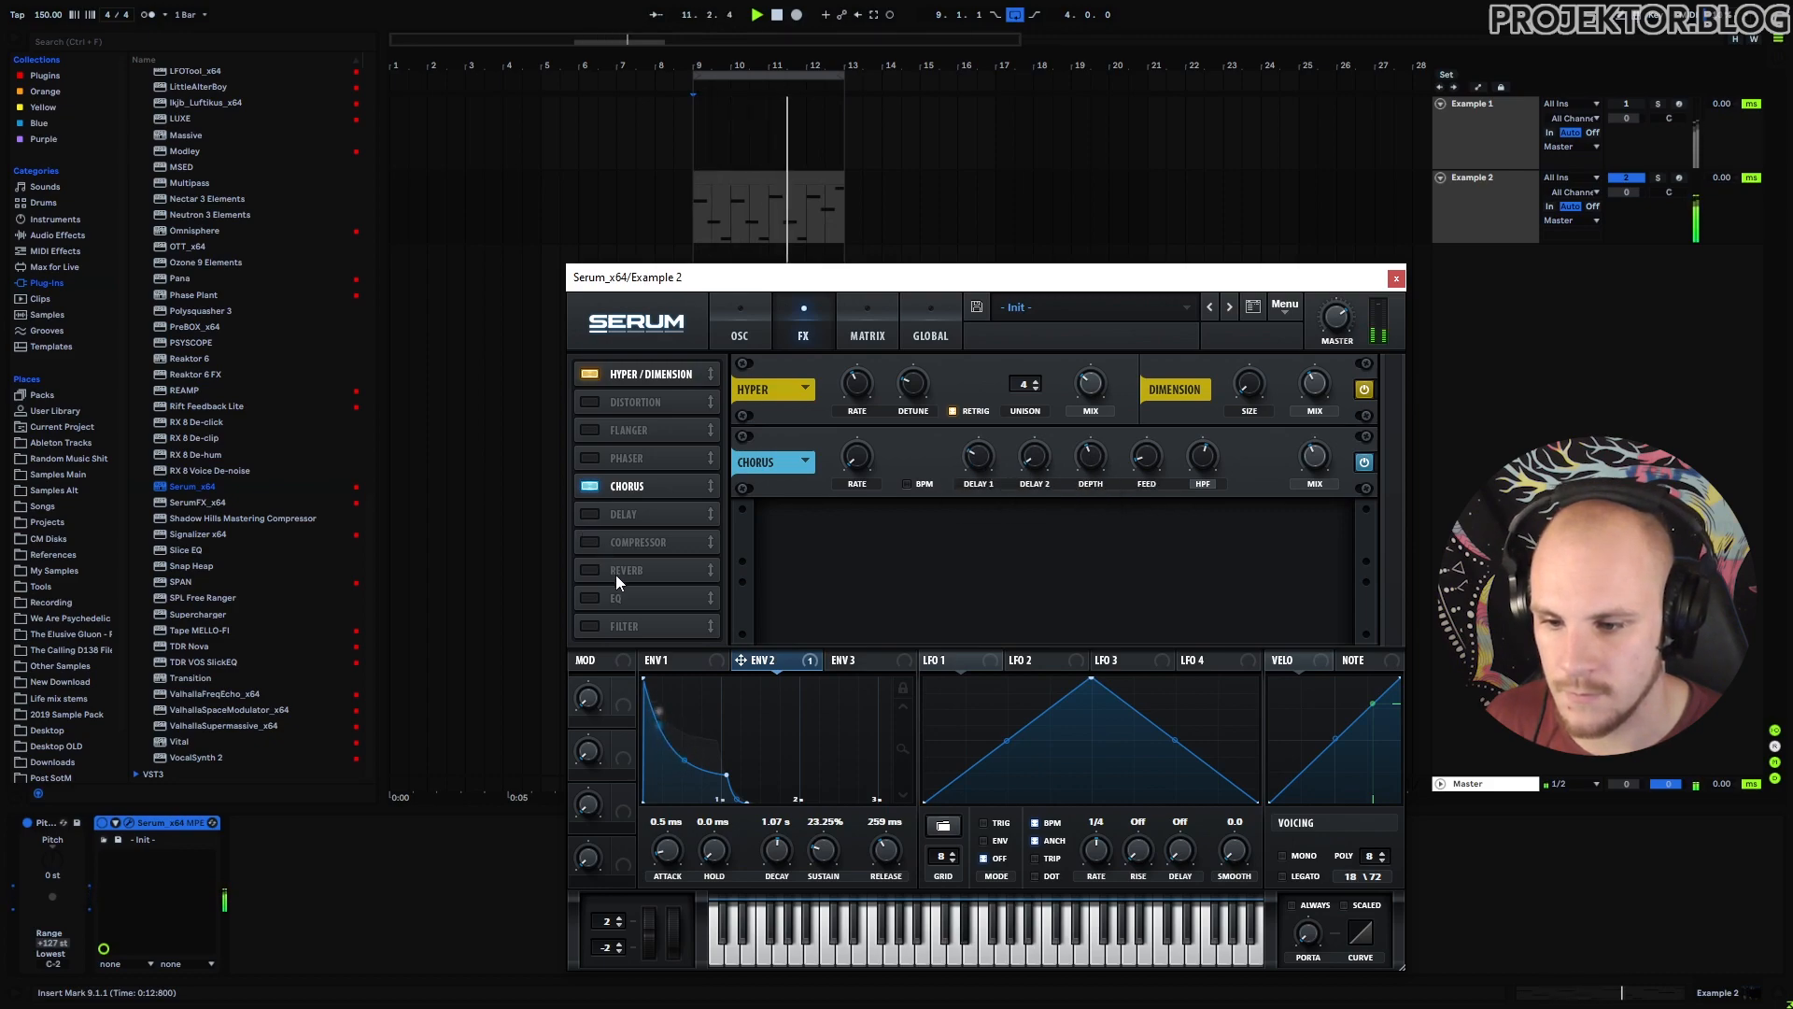
Turn on Serum's Reverb with ENV 2 driving its Mix, a smaller Size and 3.0 s decay.
click(590, 570)
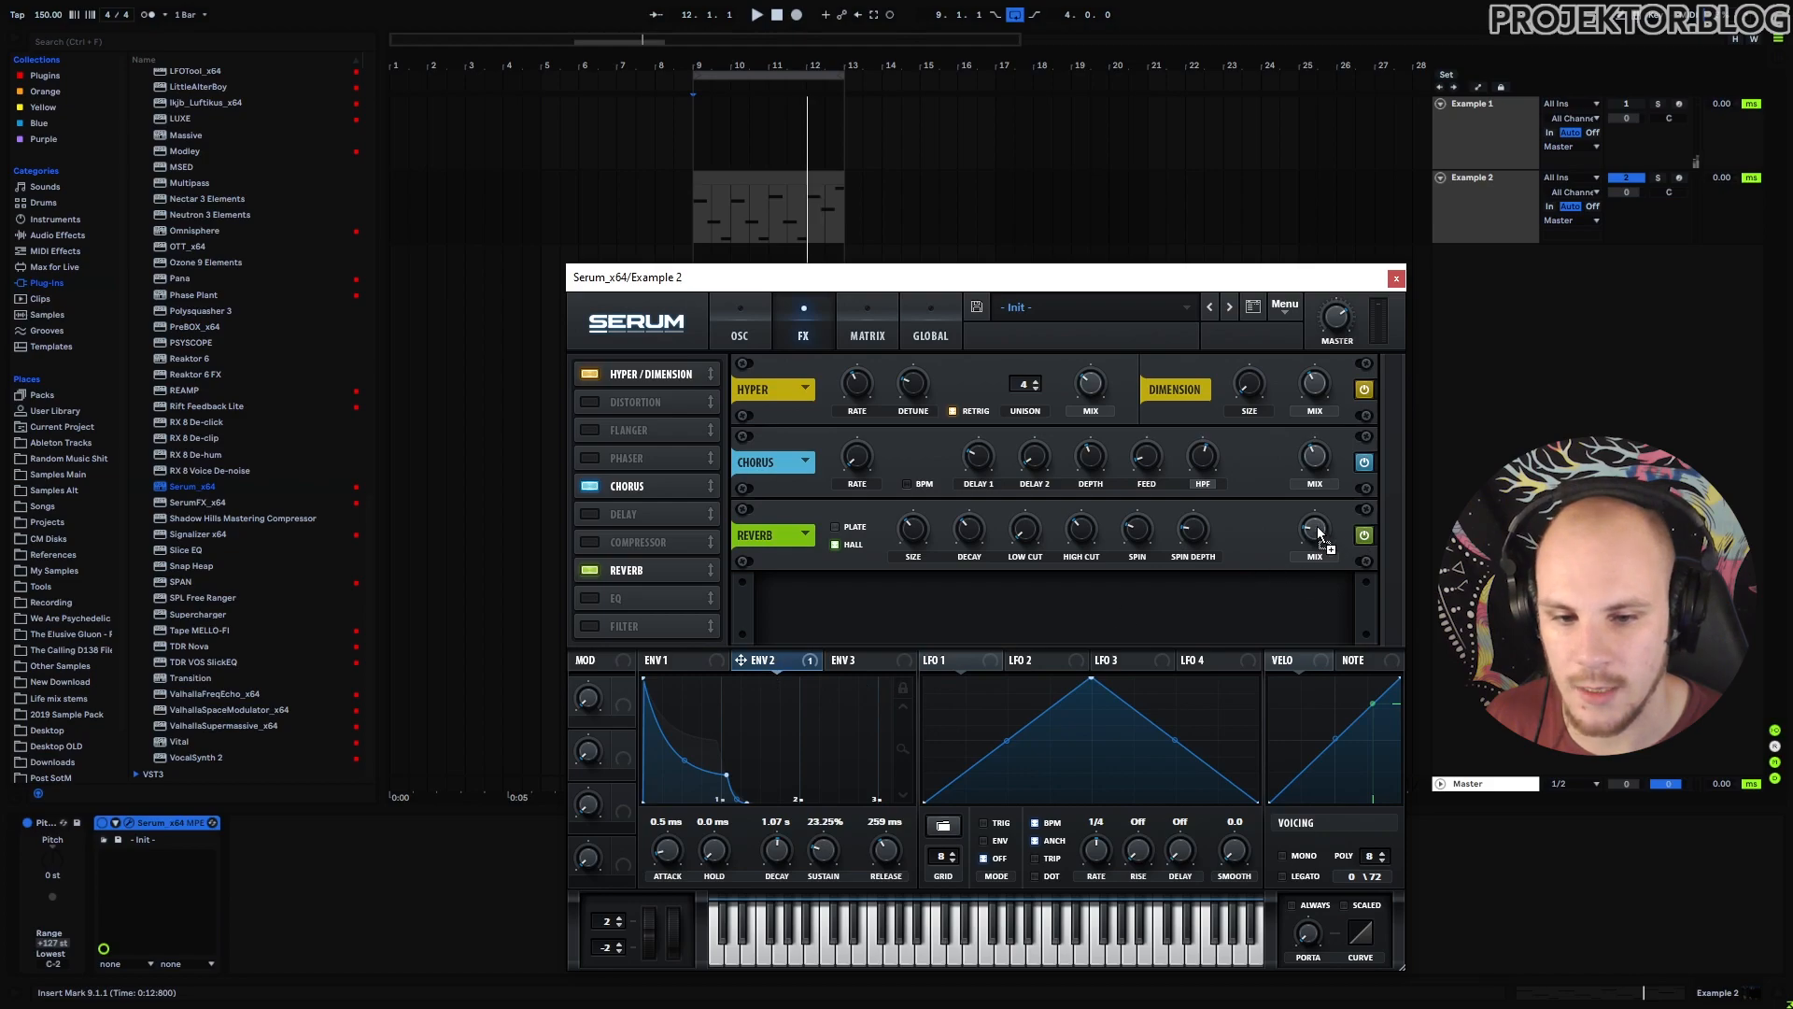
drag(1317, 554, 1307, 481)
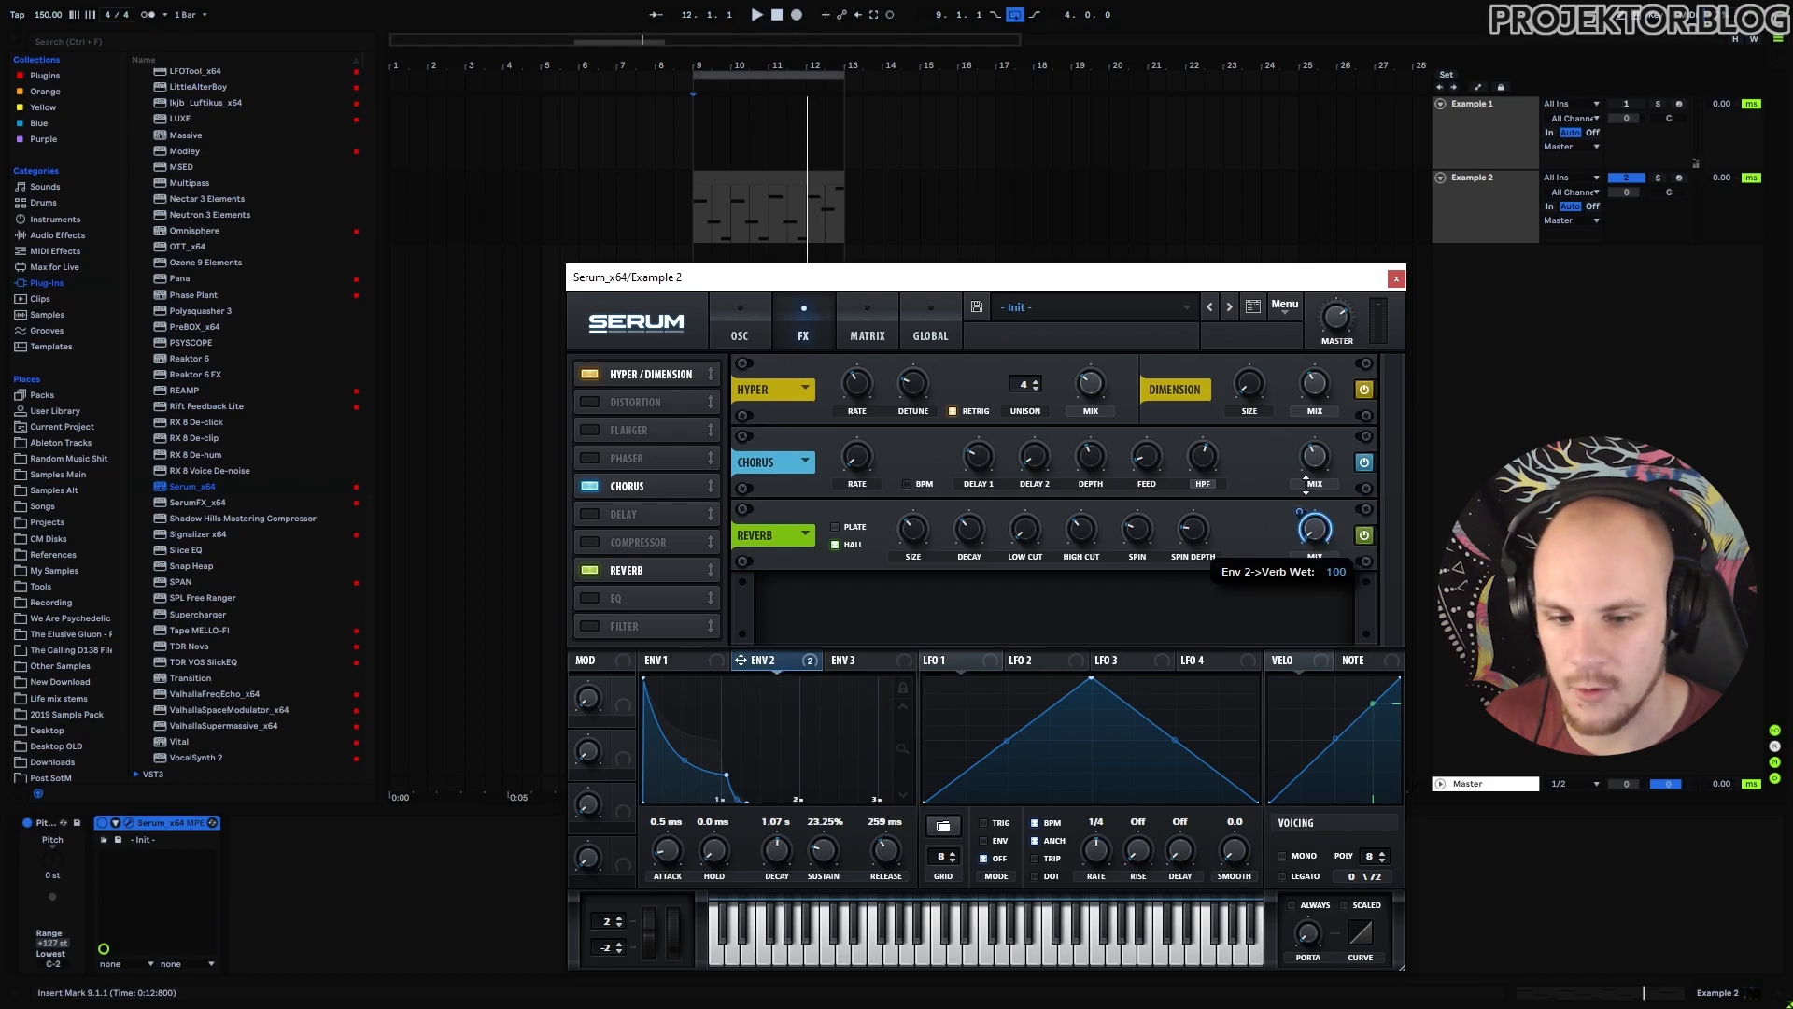
click(736, 338)
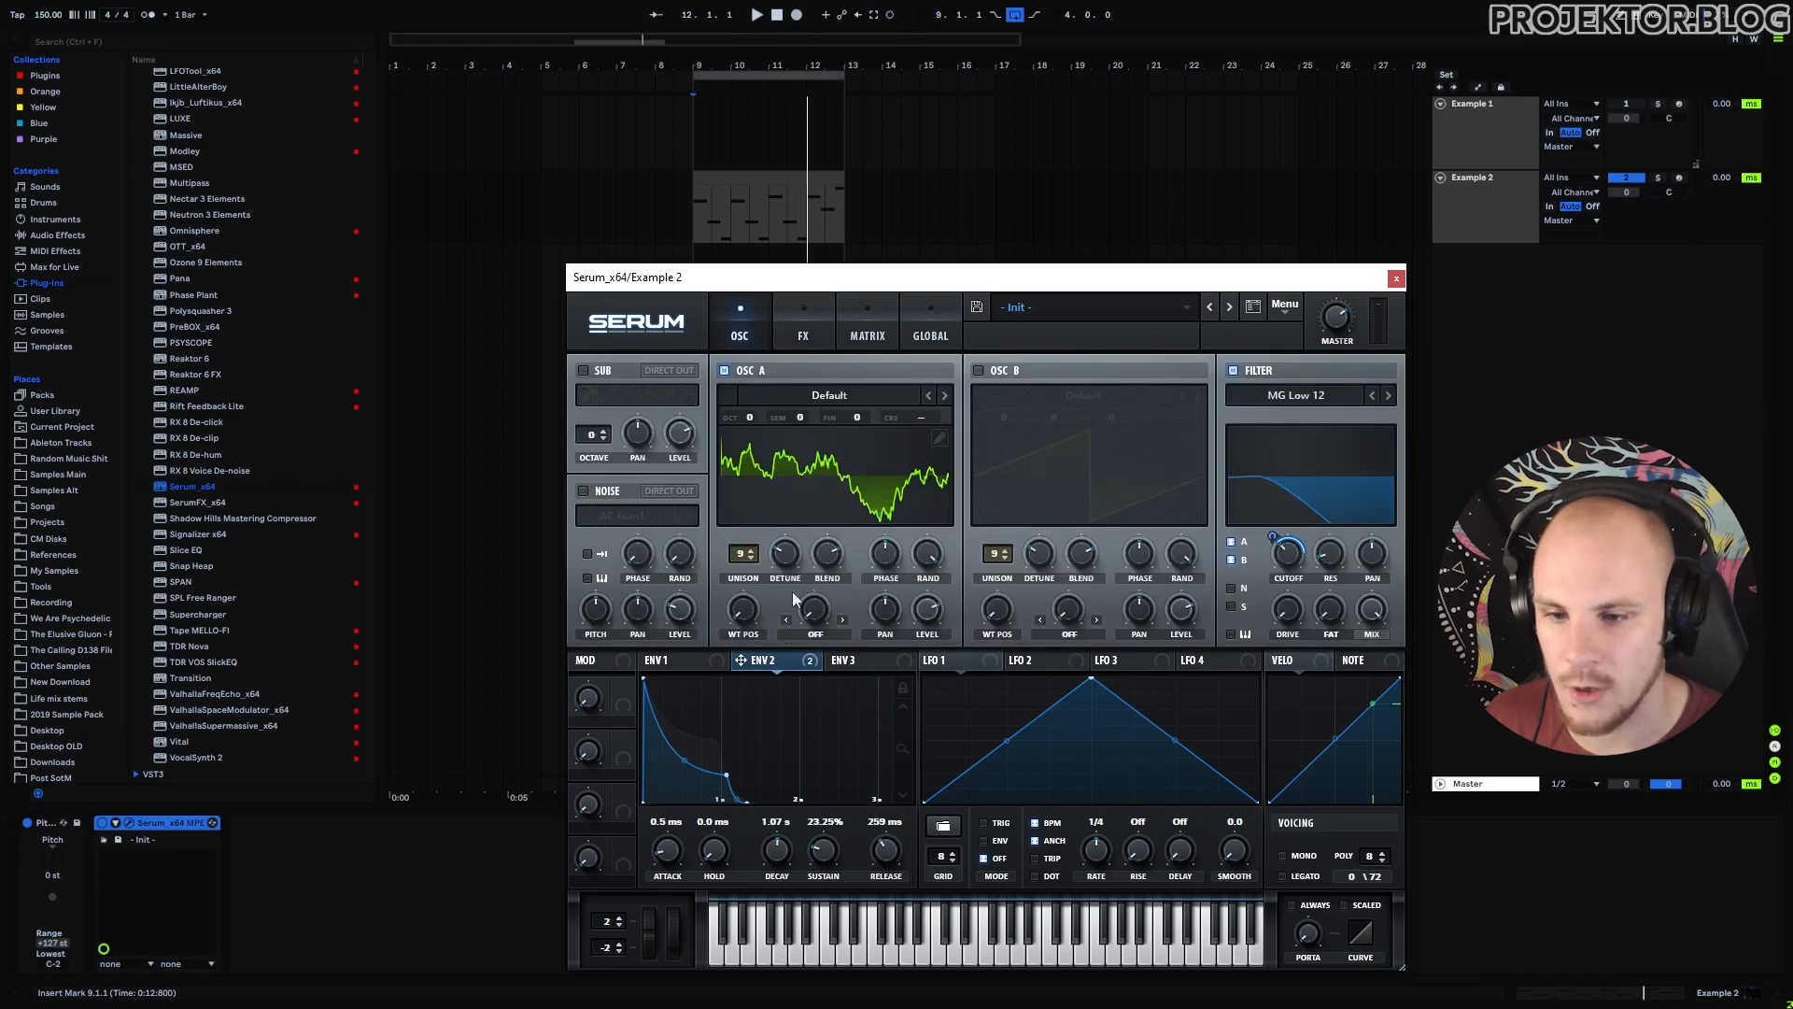
click(805, 336)
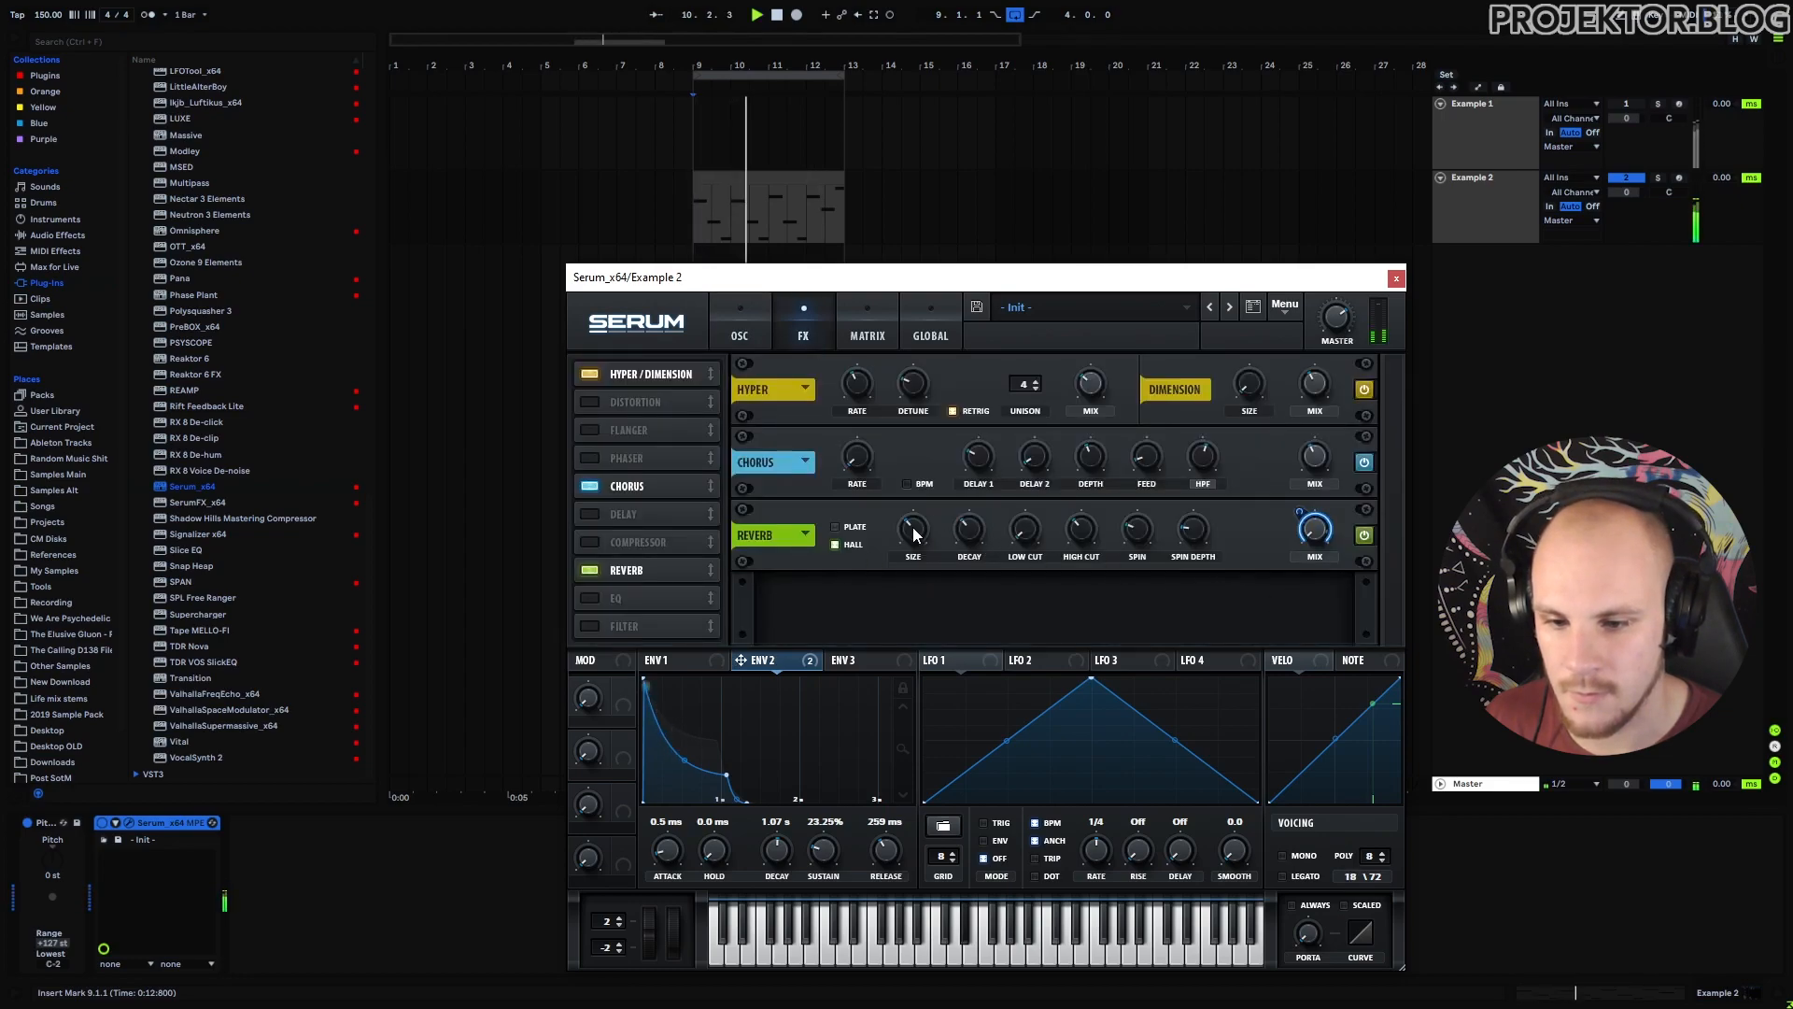
drag(912, 528, 1005, 473)
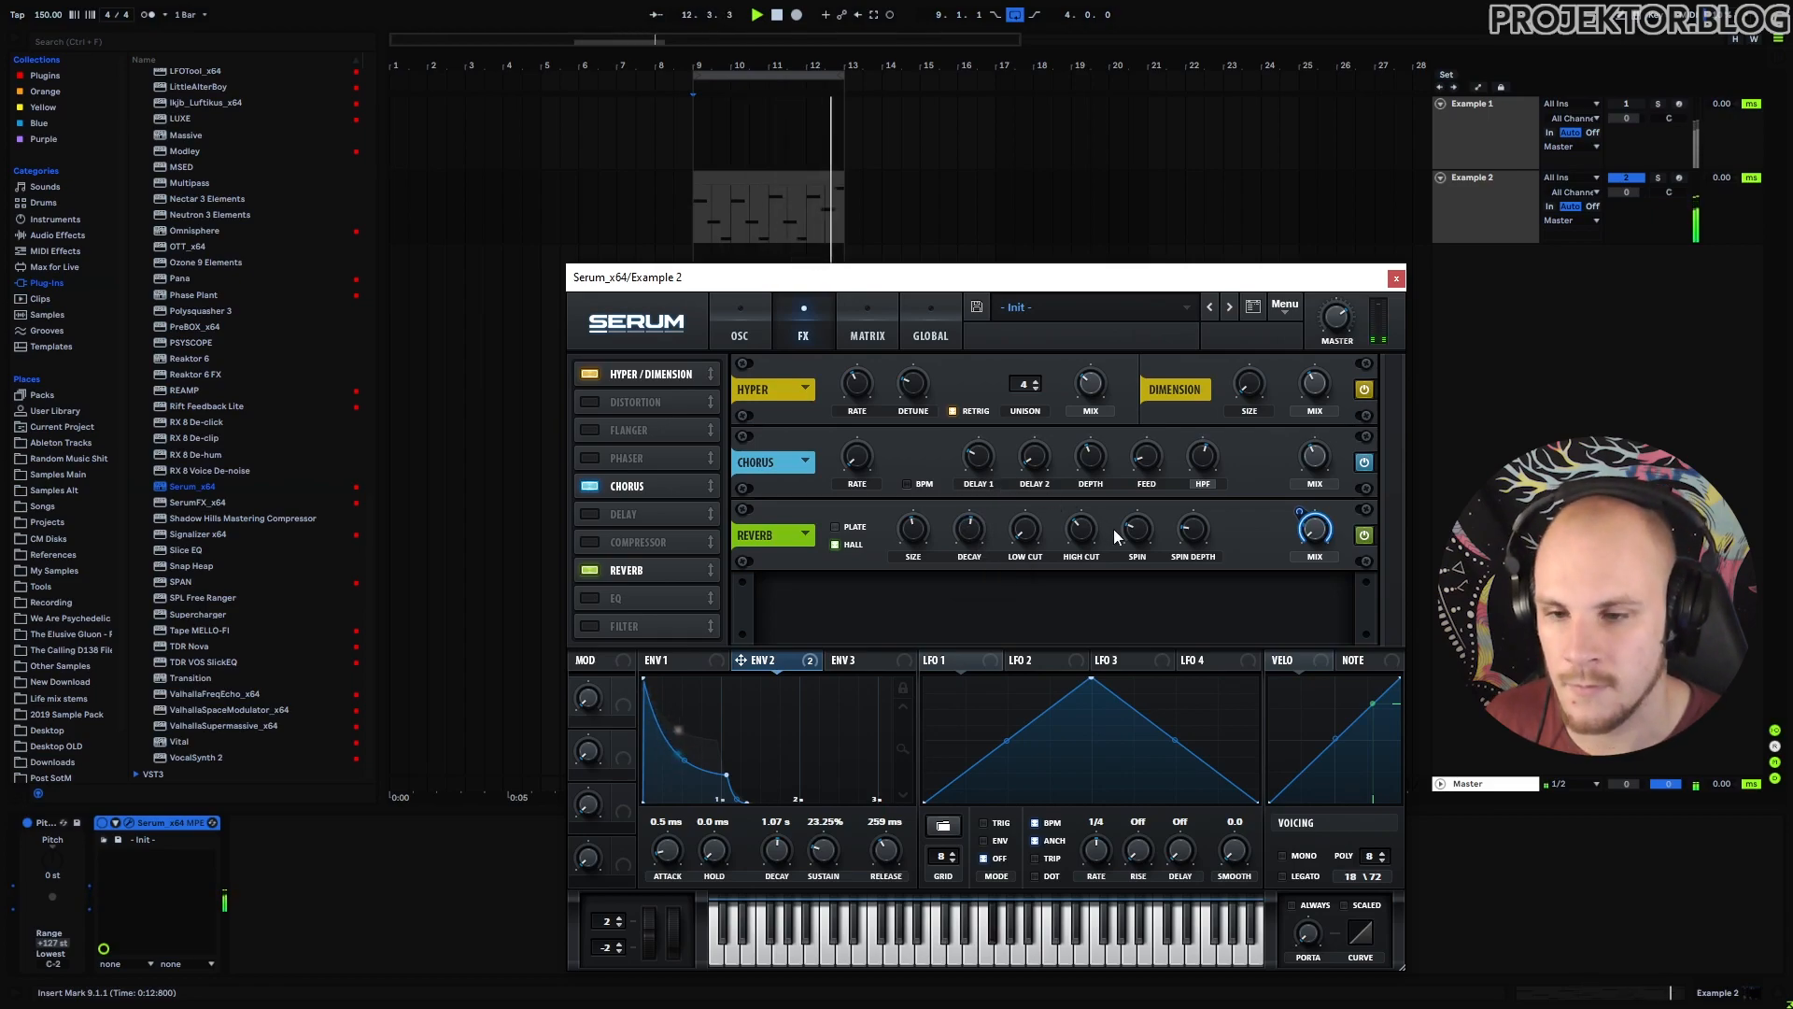
Lengthen Serum's ENV 2 release to 1.14 s.
click(679, 657)
click(787, 669)
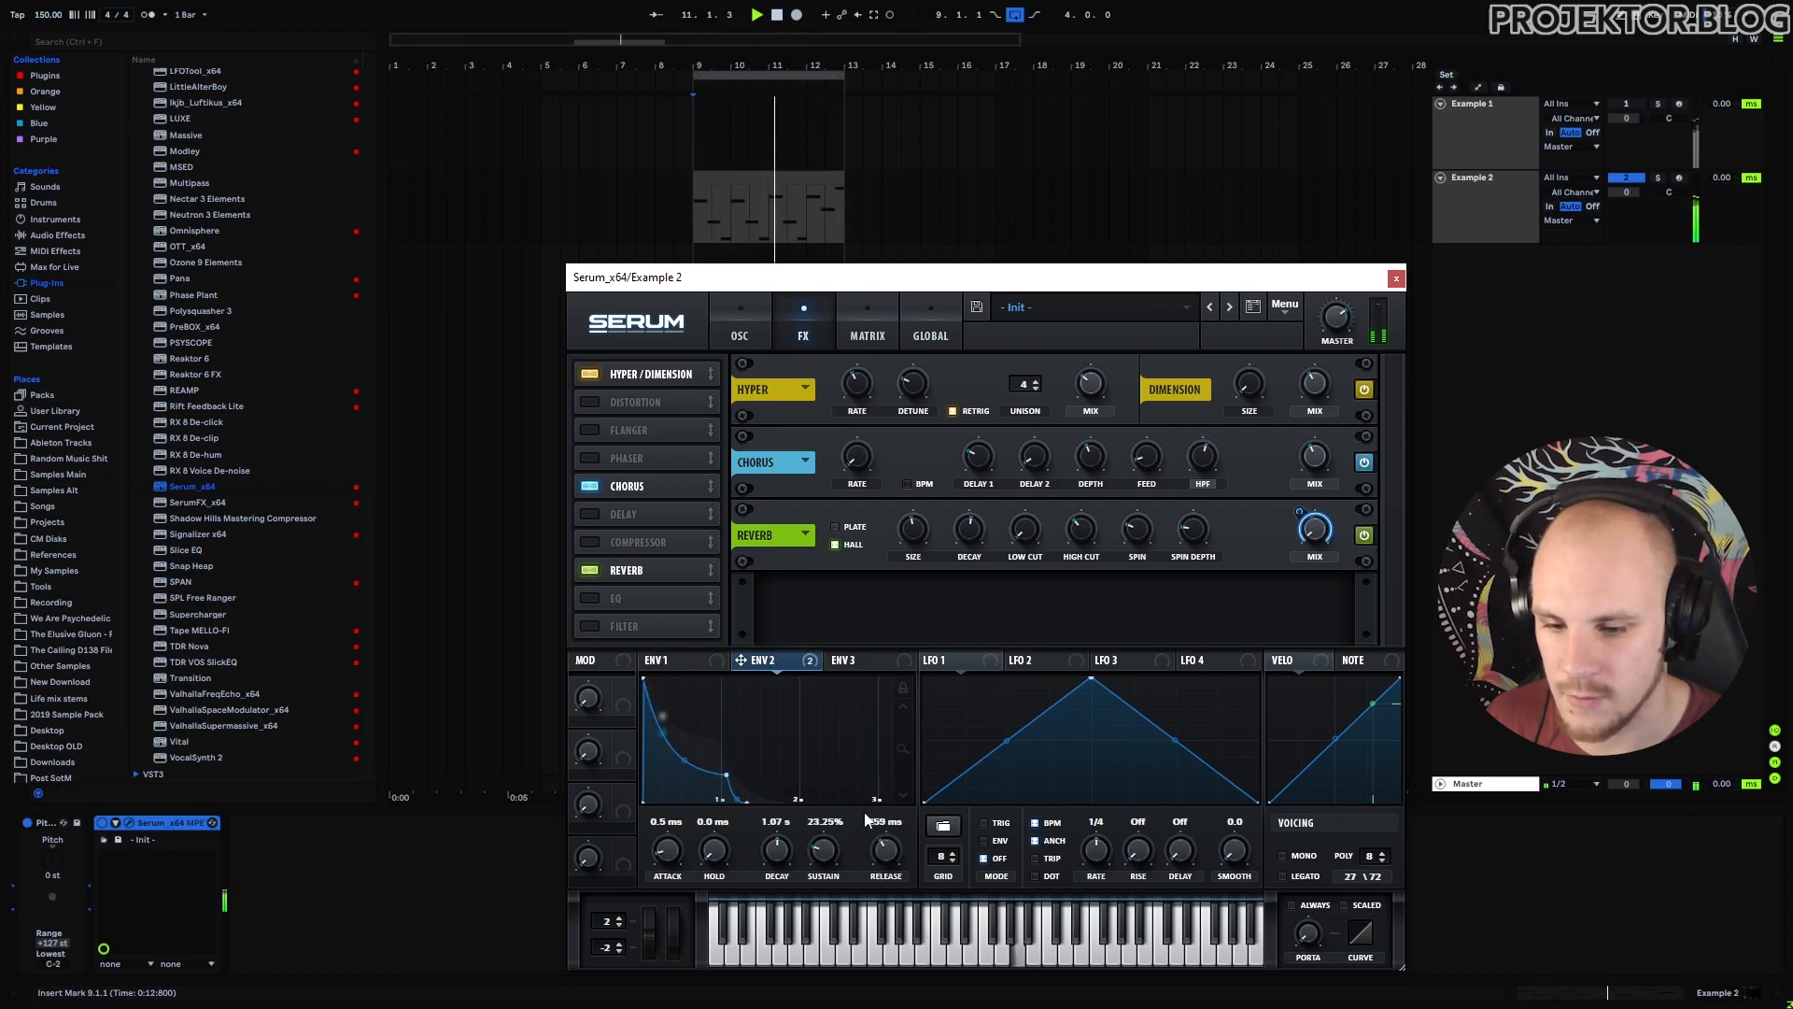
drag(895, 838, 855, 813)
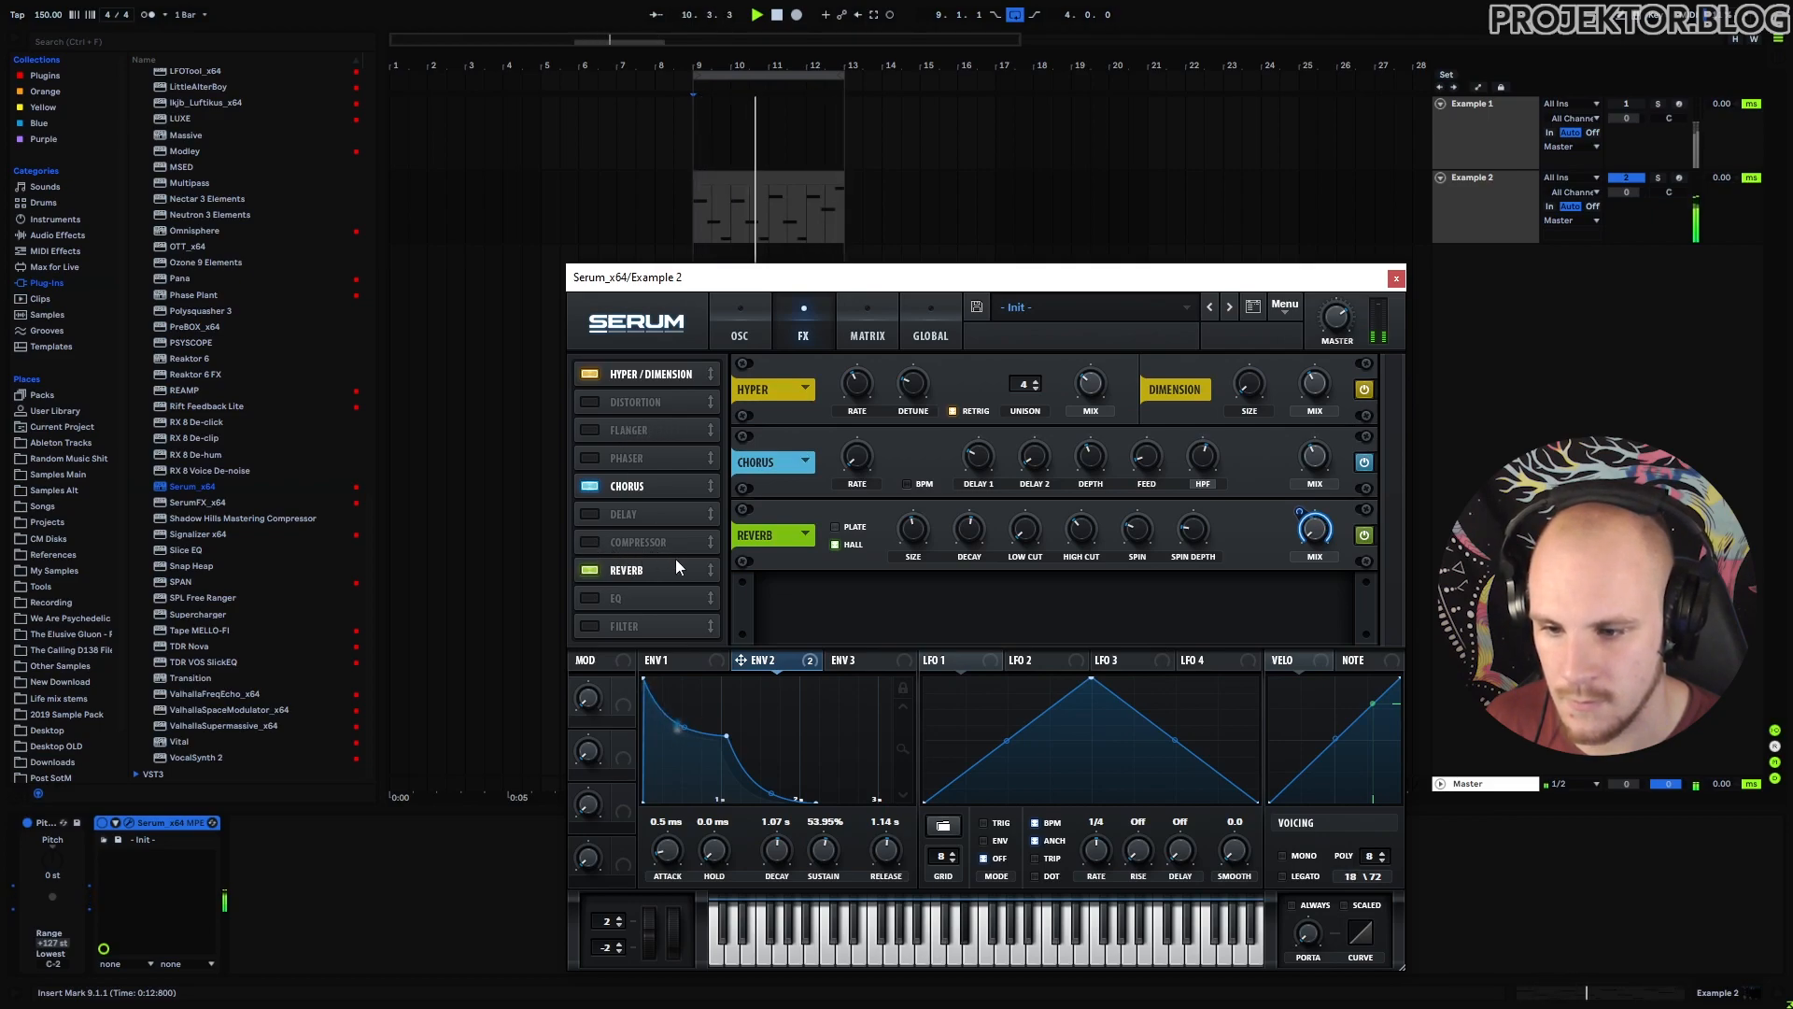
Set Serum's voicing to Mono with Always portamento at about 45 ms.
click(1285, 857)
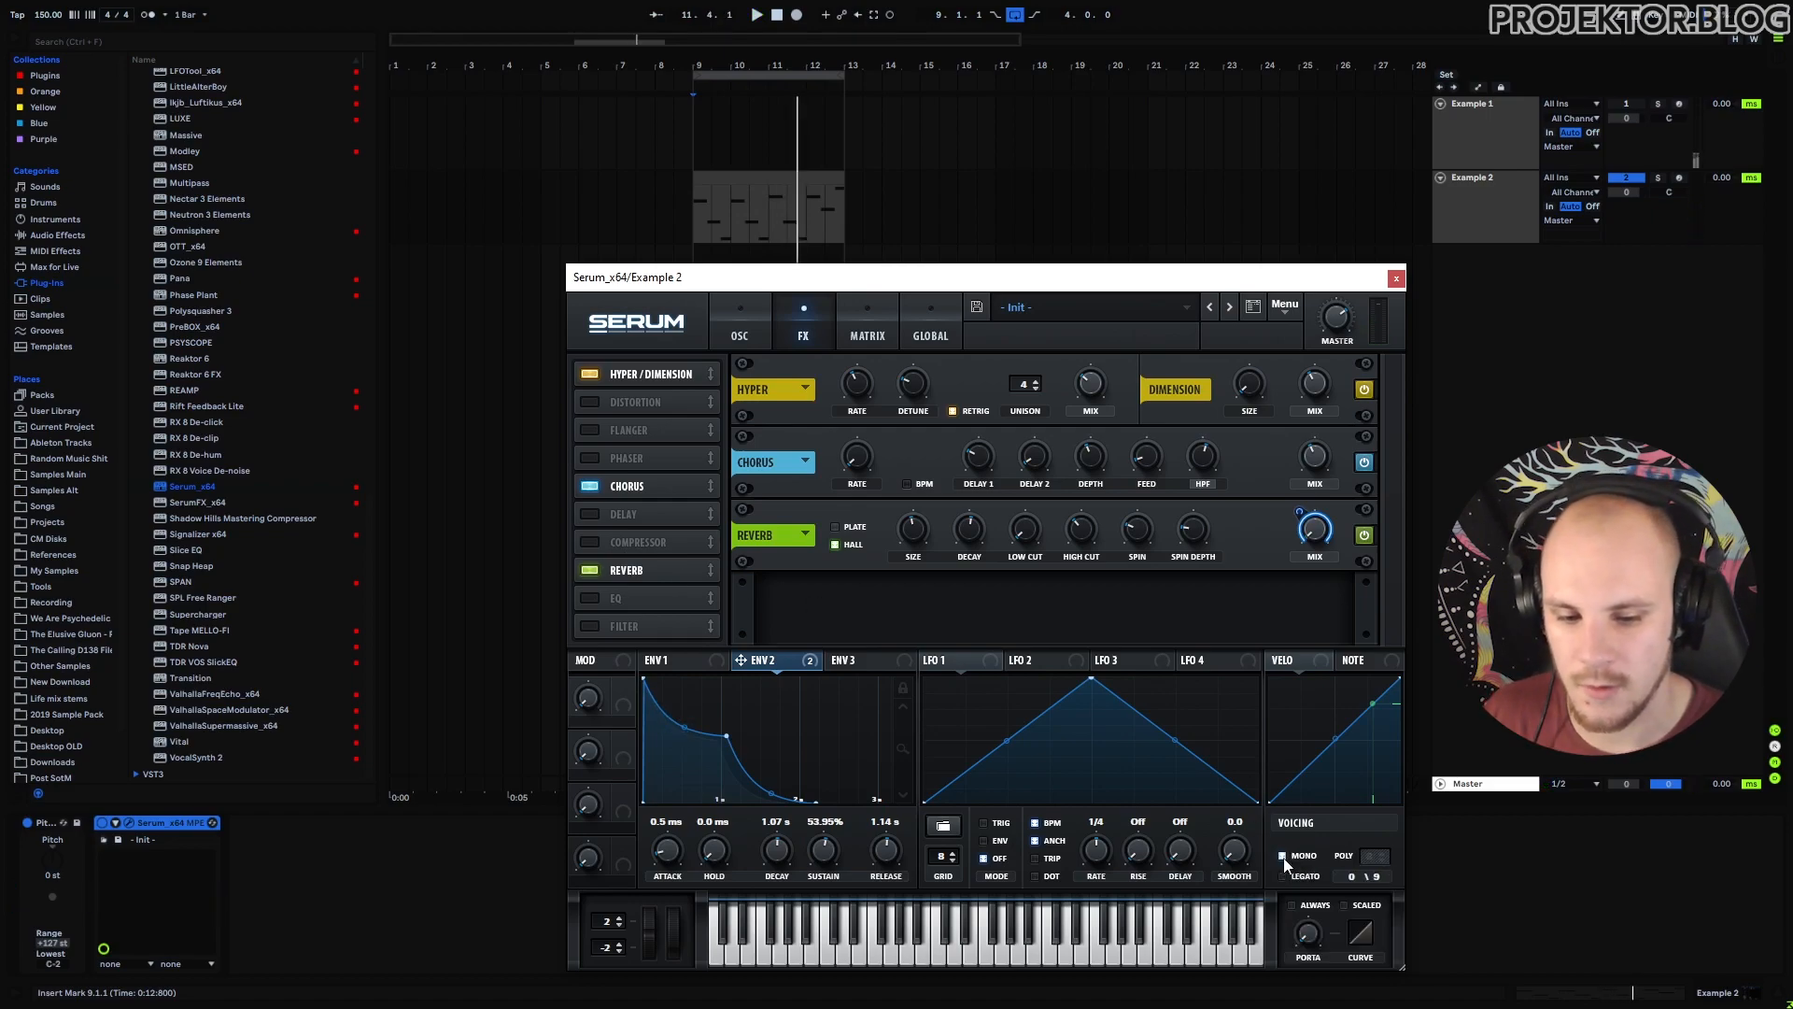
mouse_move(1319, 925)
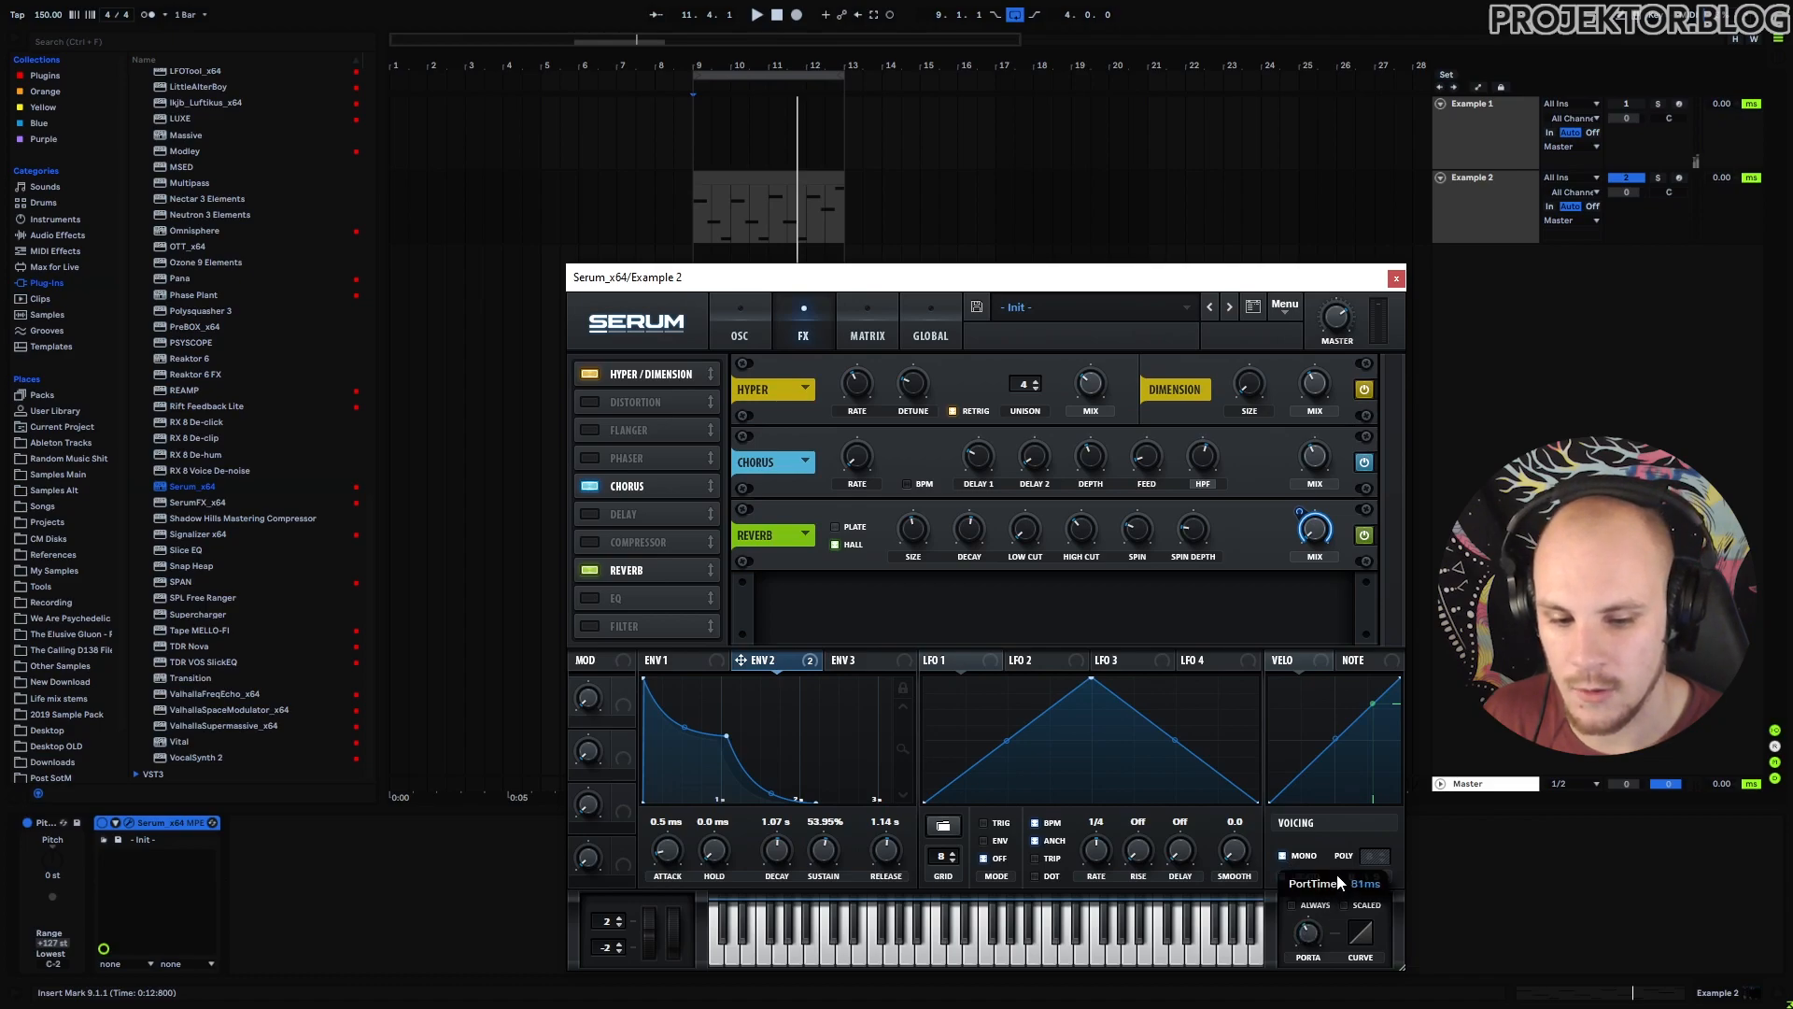
click(1293, 905)
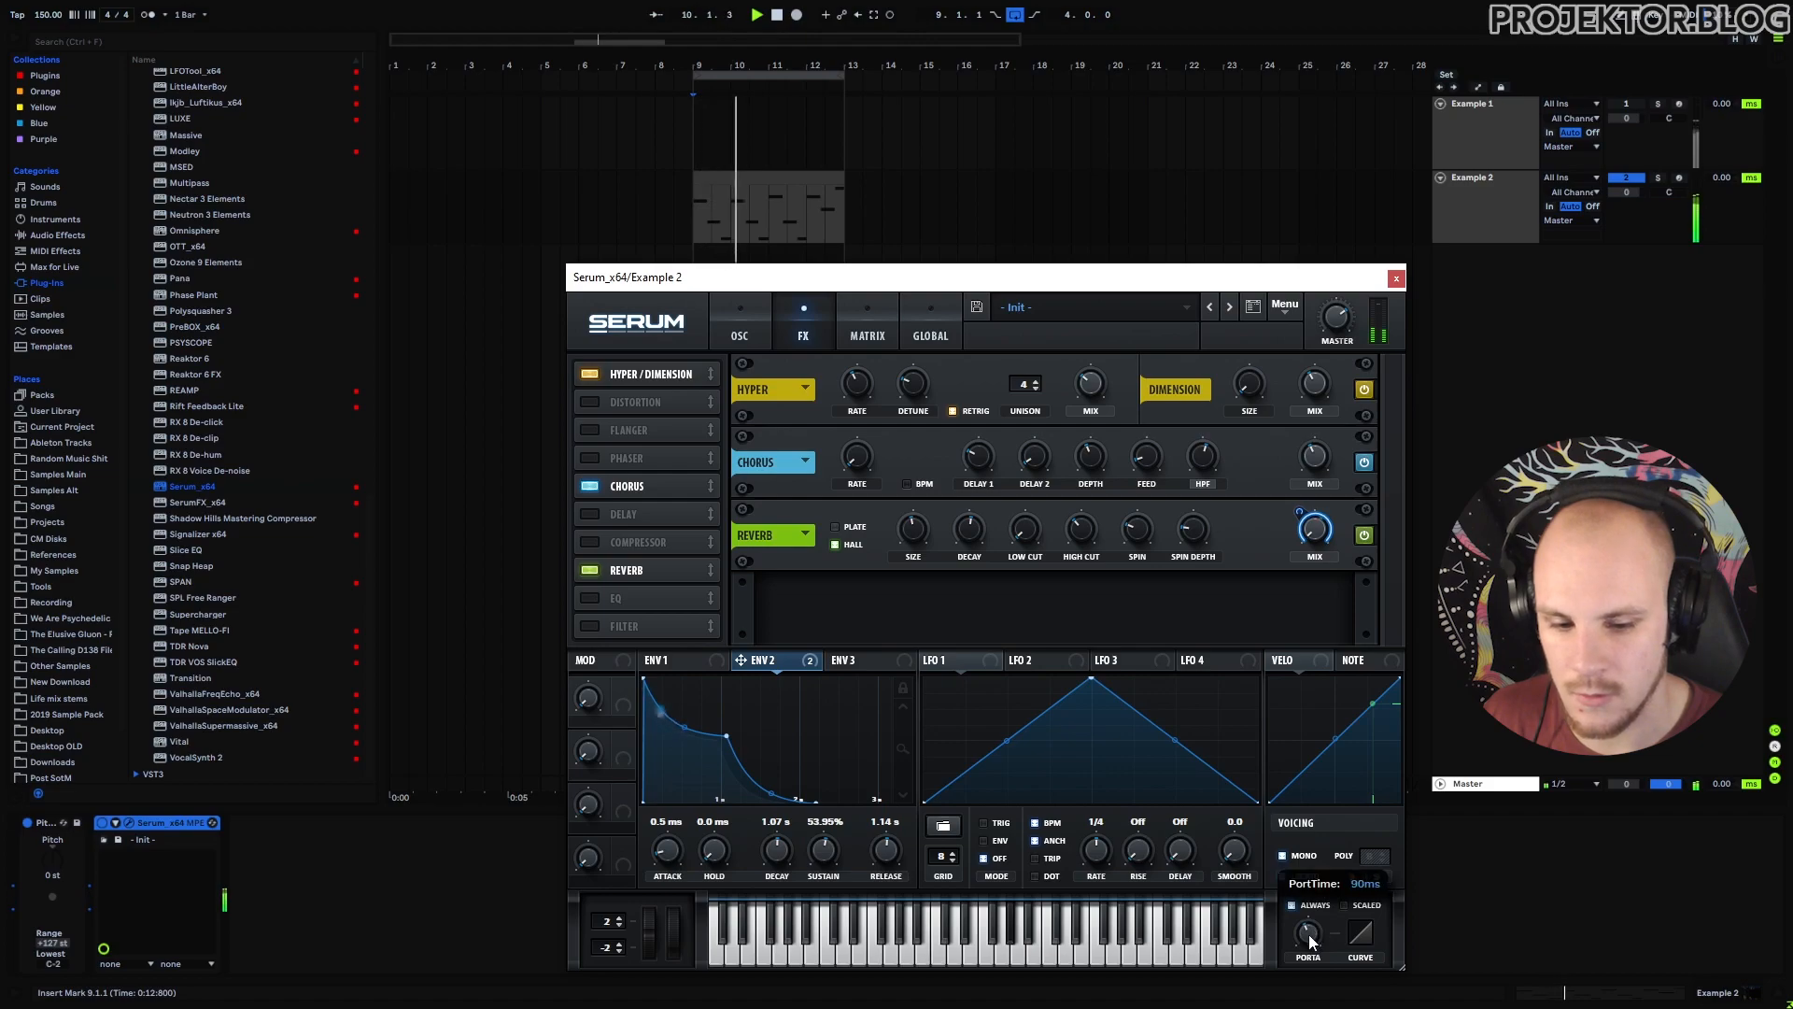
drag(1309, 934, 1309, 953)
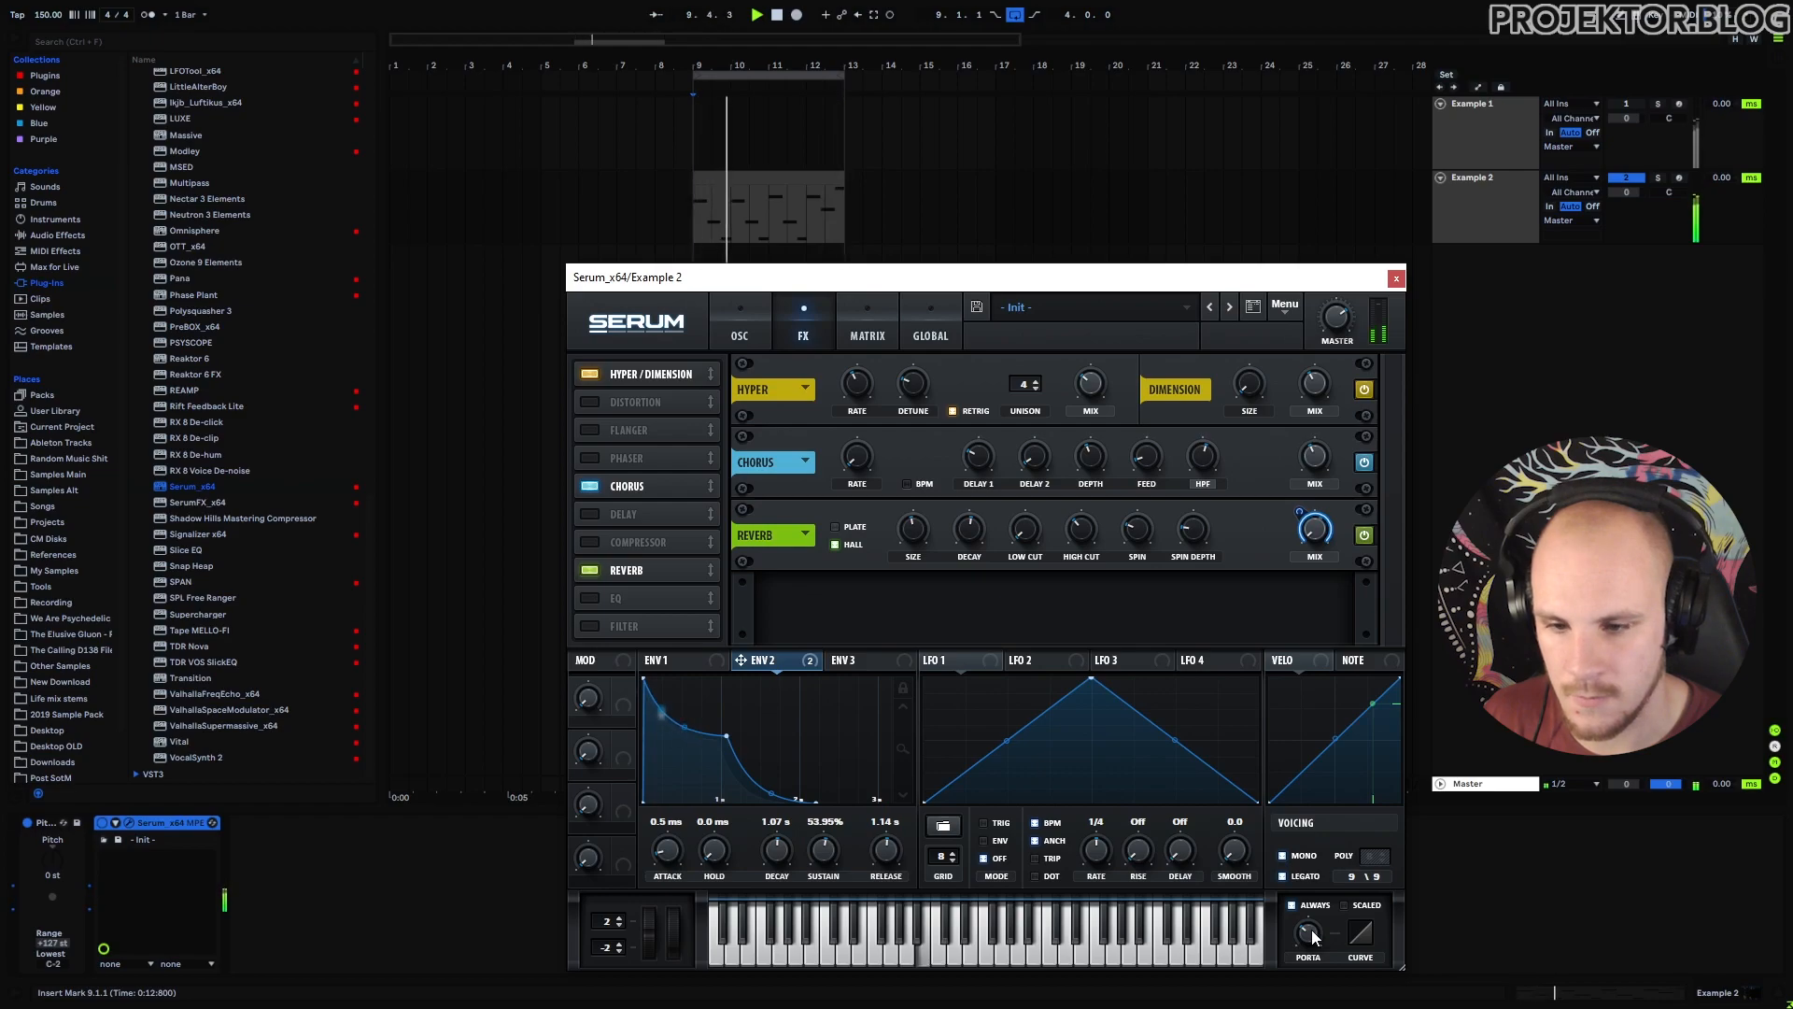
Enable Serum's ping-pong Delay after the Reverb with dotted 1/8 times and about 63% mix.
click(588, 515)
drag(622, 521, 657, 574)
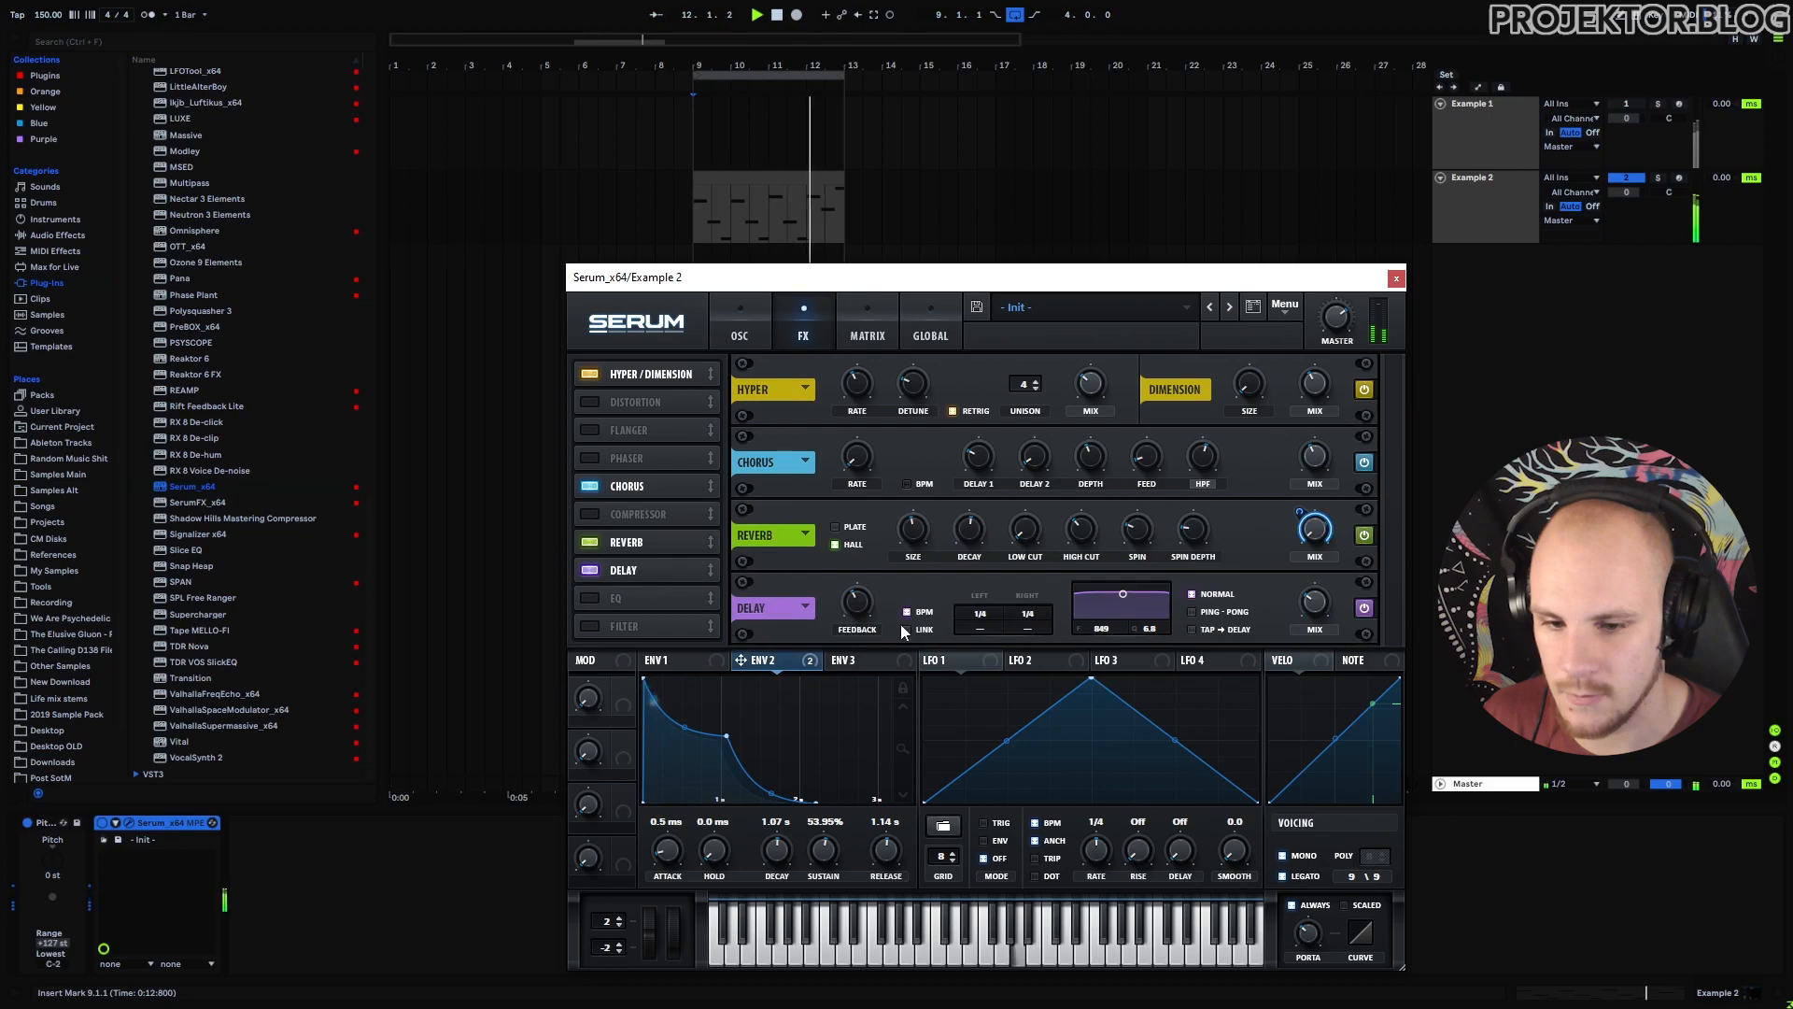
click(1223, 612)
mouse_move(1319, 607)
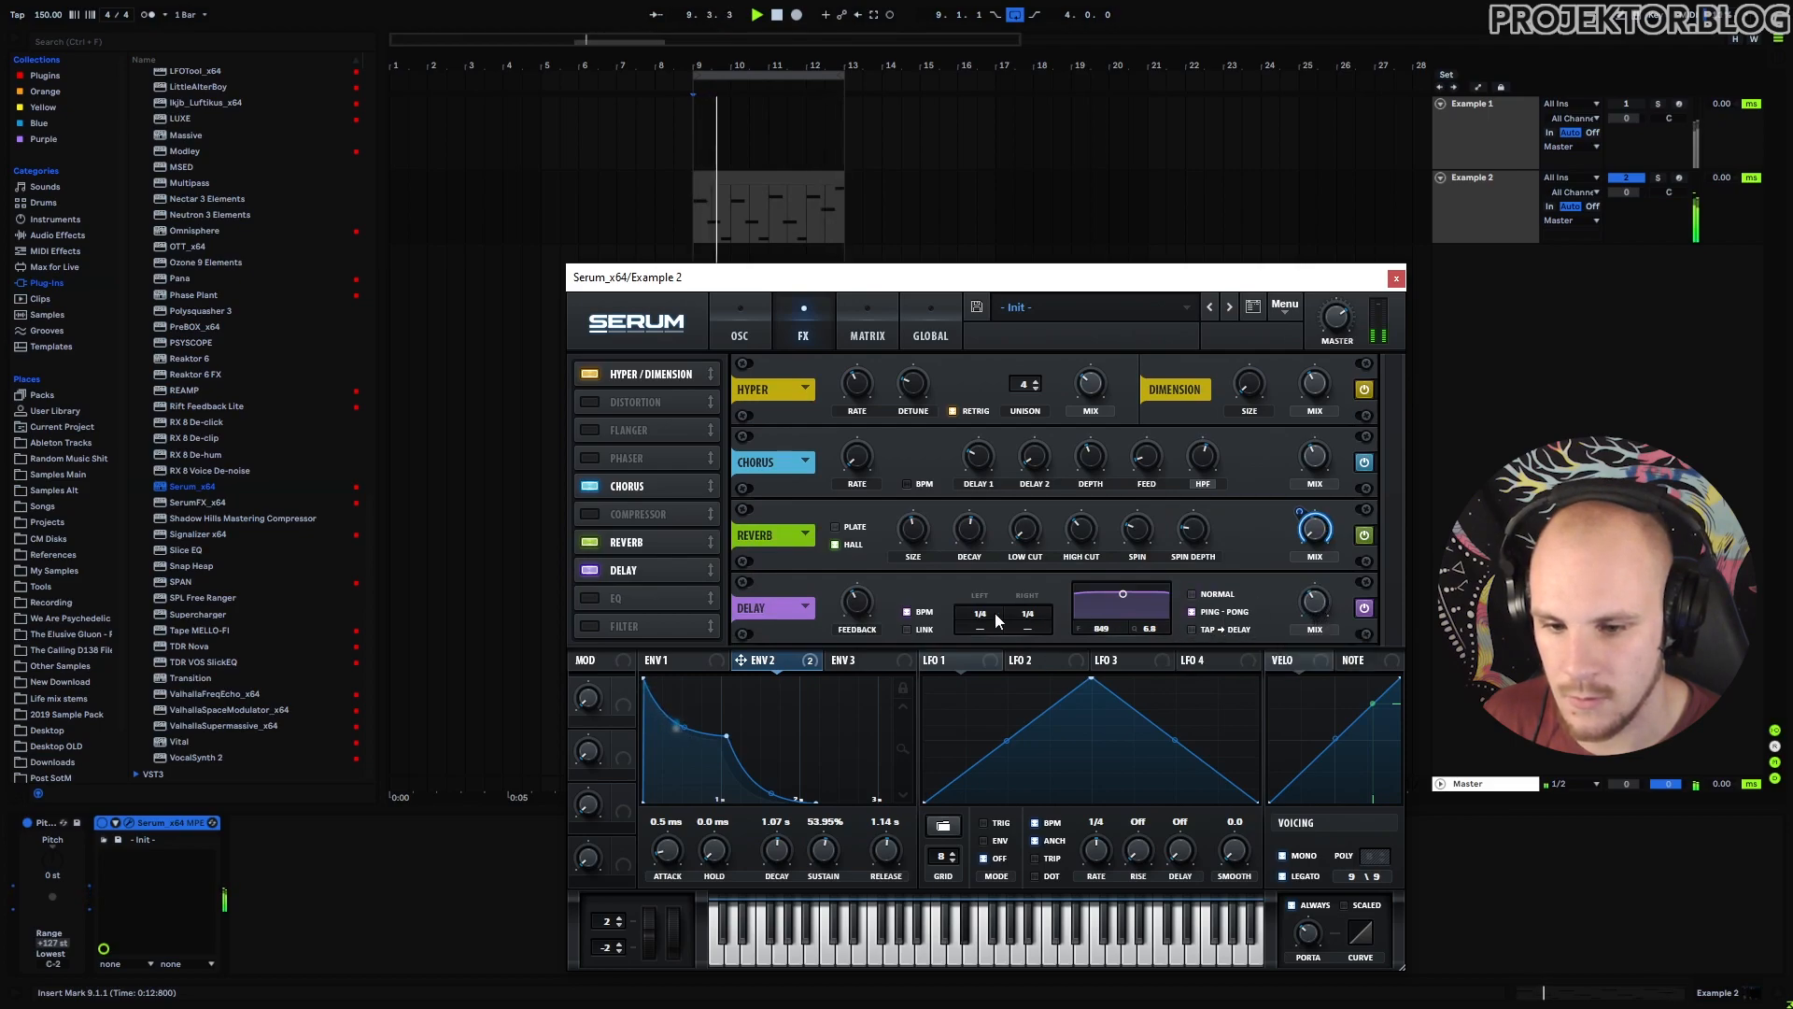
drag(988, 614, 1082, 539)
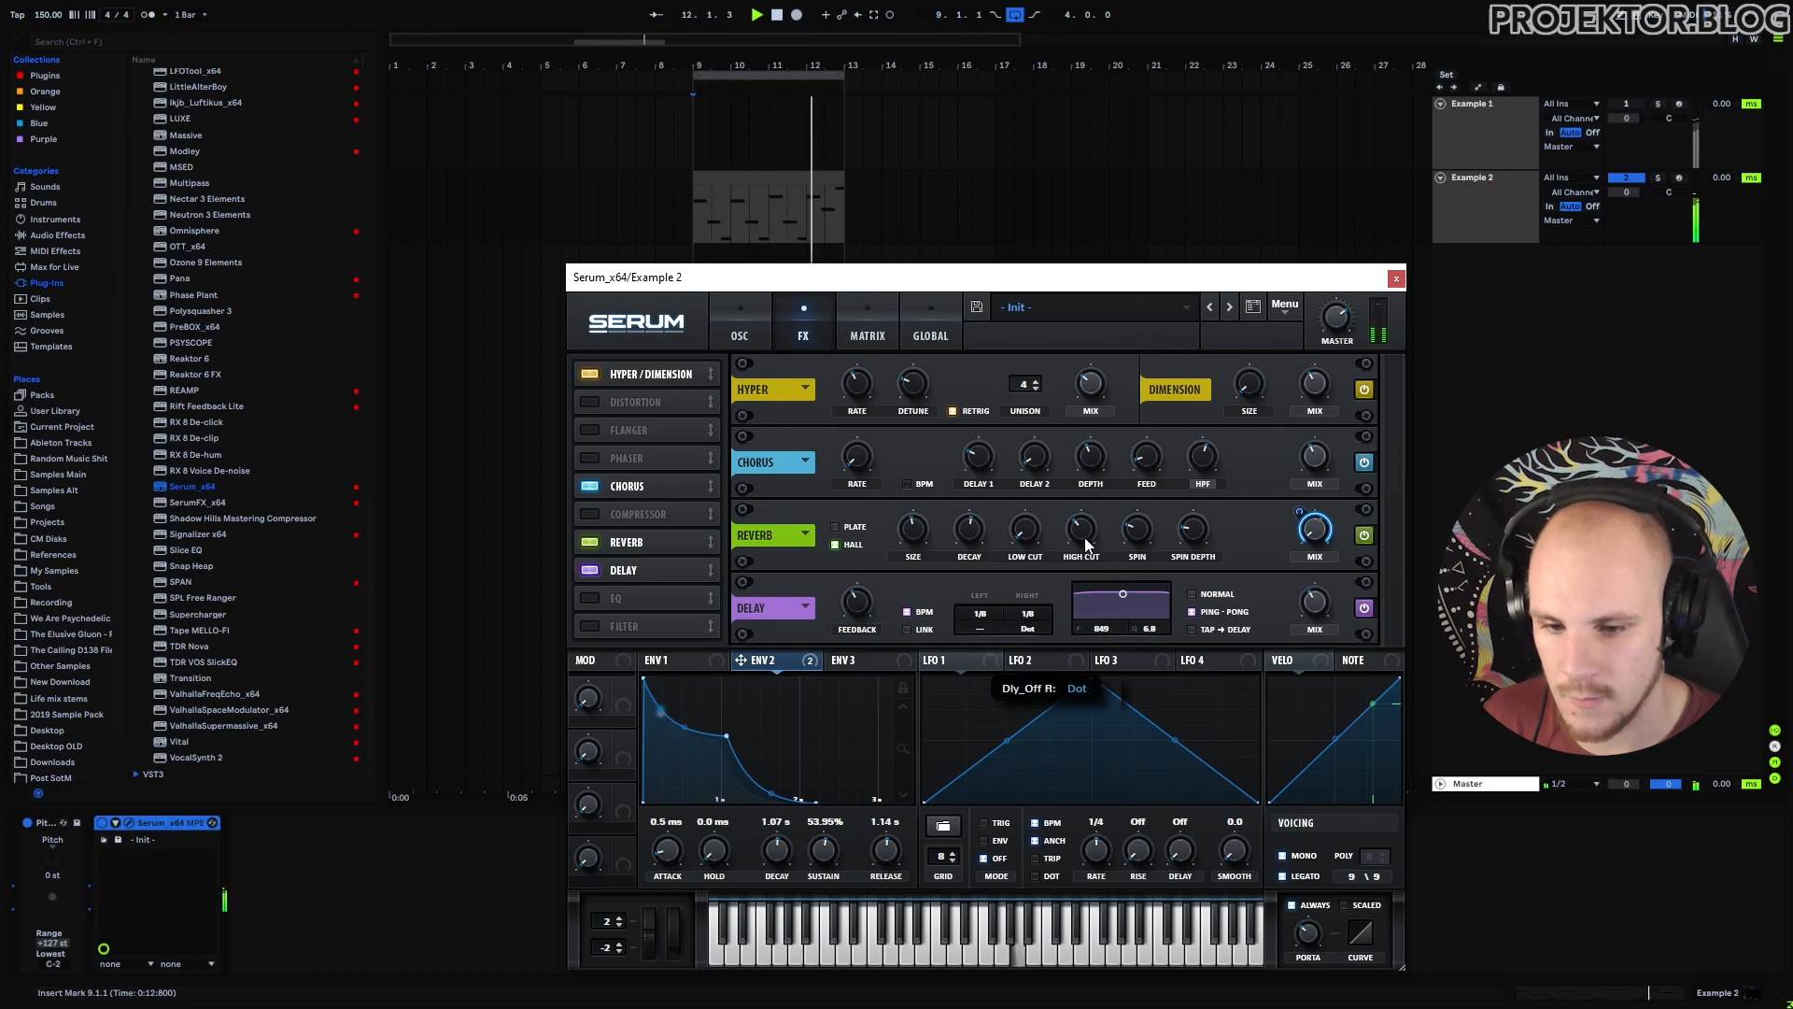
drag(984, 628, 1027, 549)
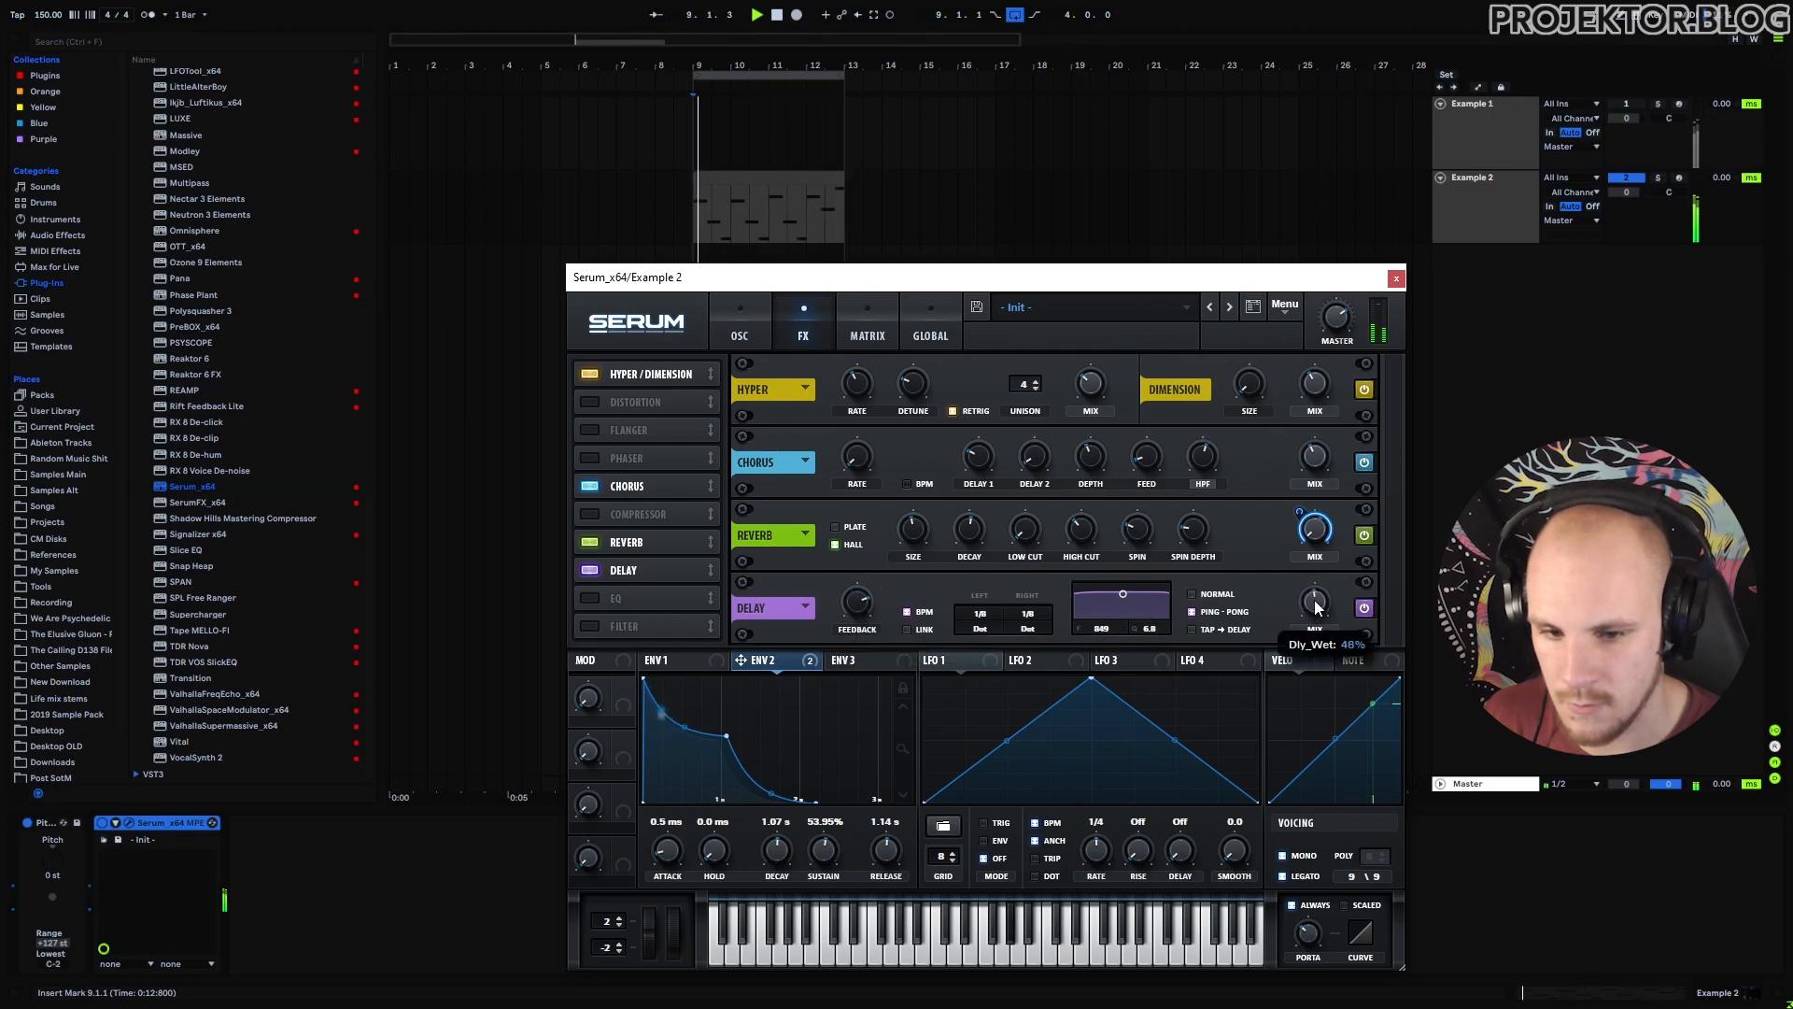
drag(1342, 540, 1339, 595)
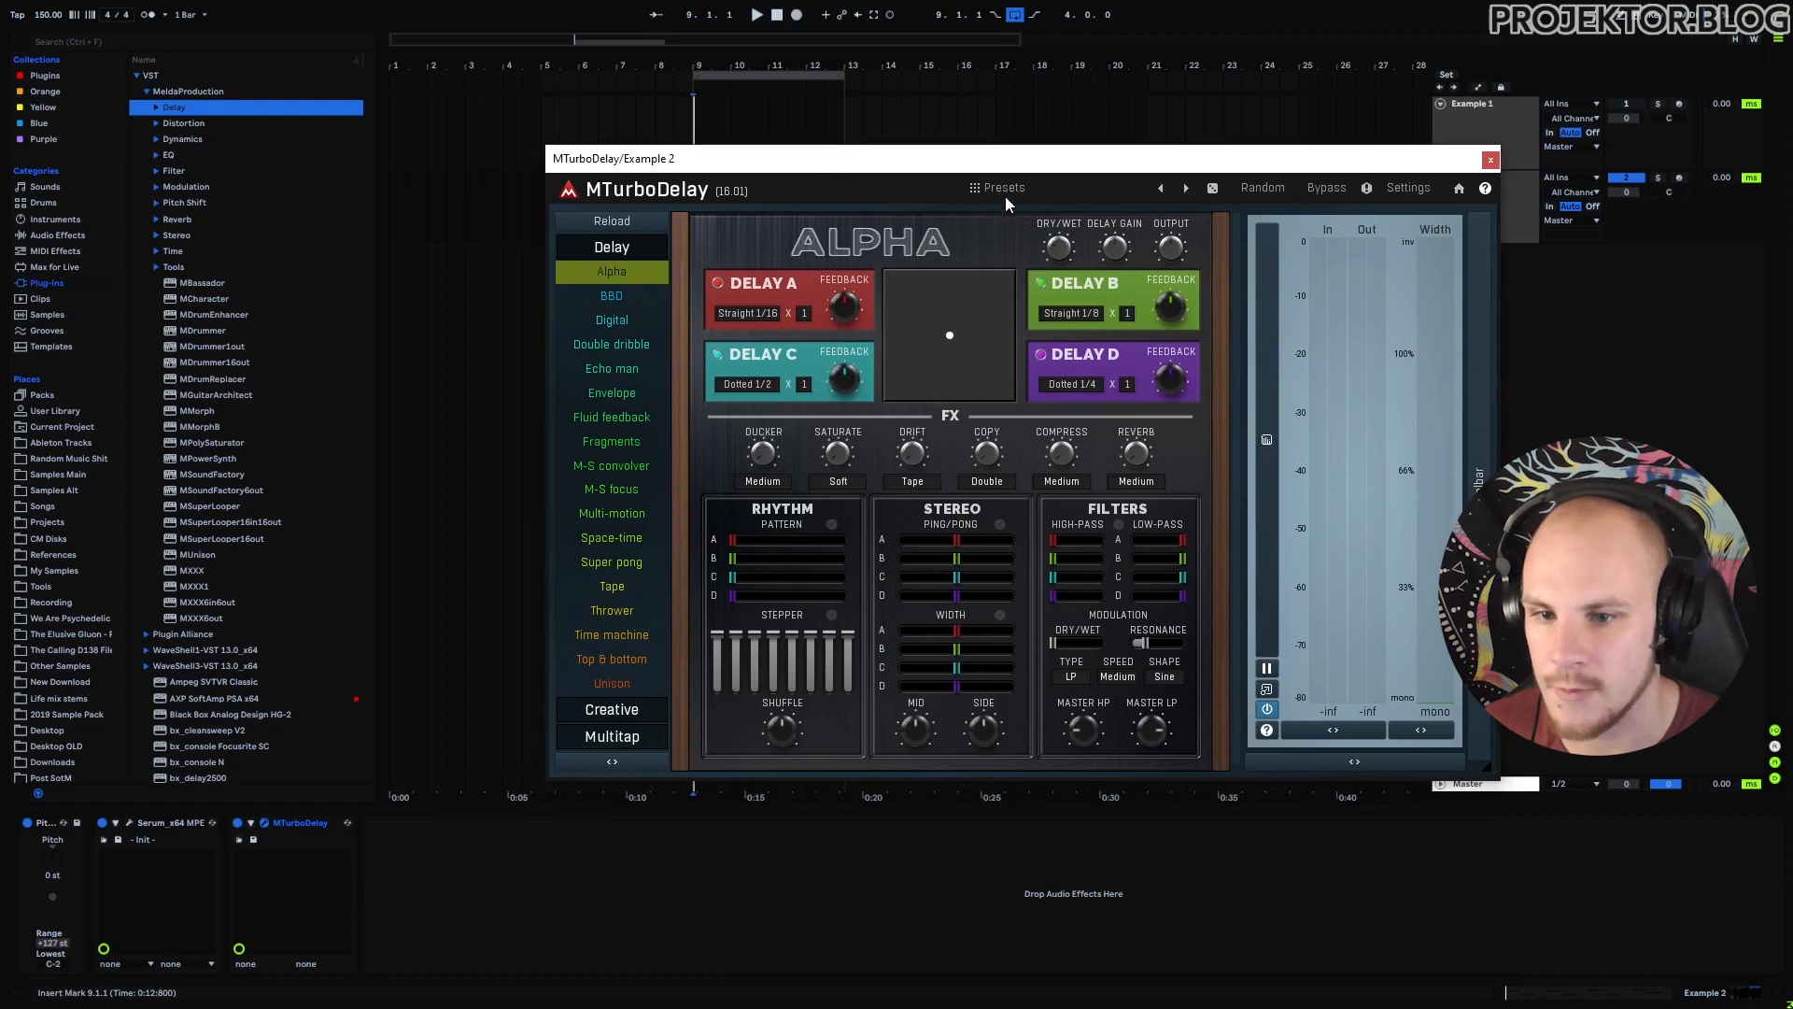
Audition MTurboDelay's Atmospheric preset Bellicose comfits during playback, with the presets panel beside the controls.
click(1005, 189)
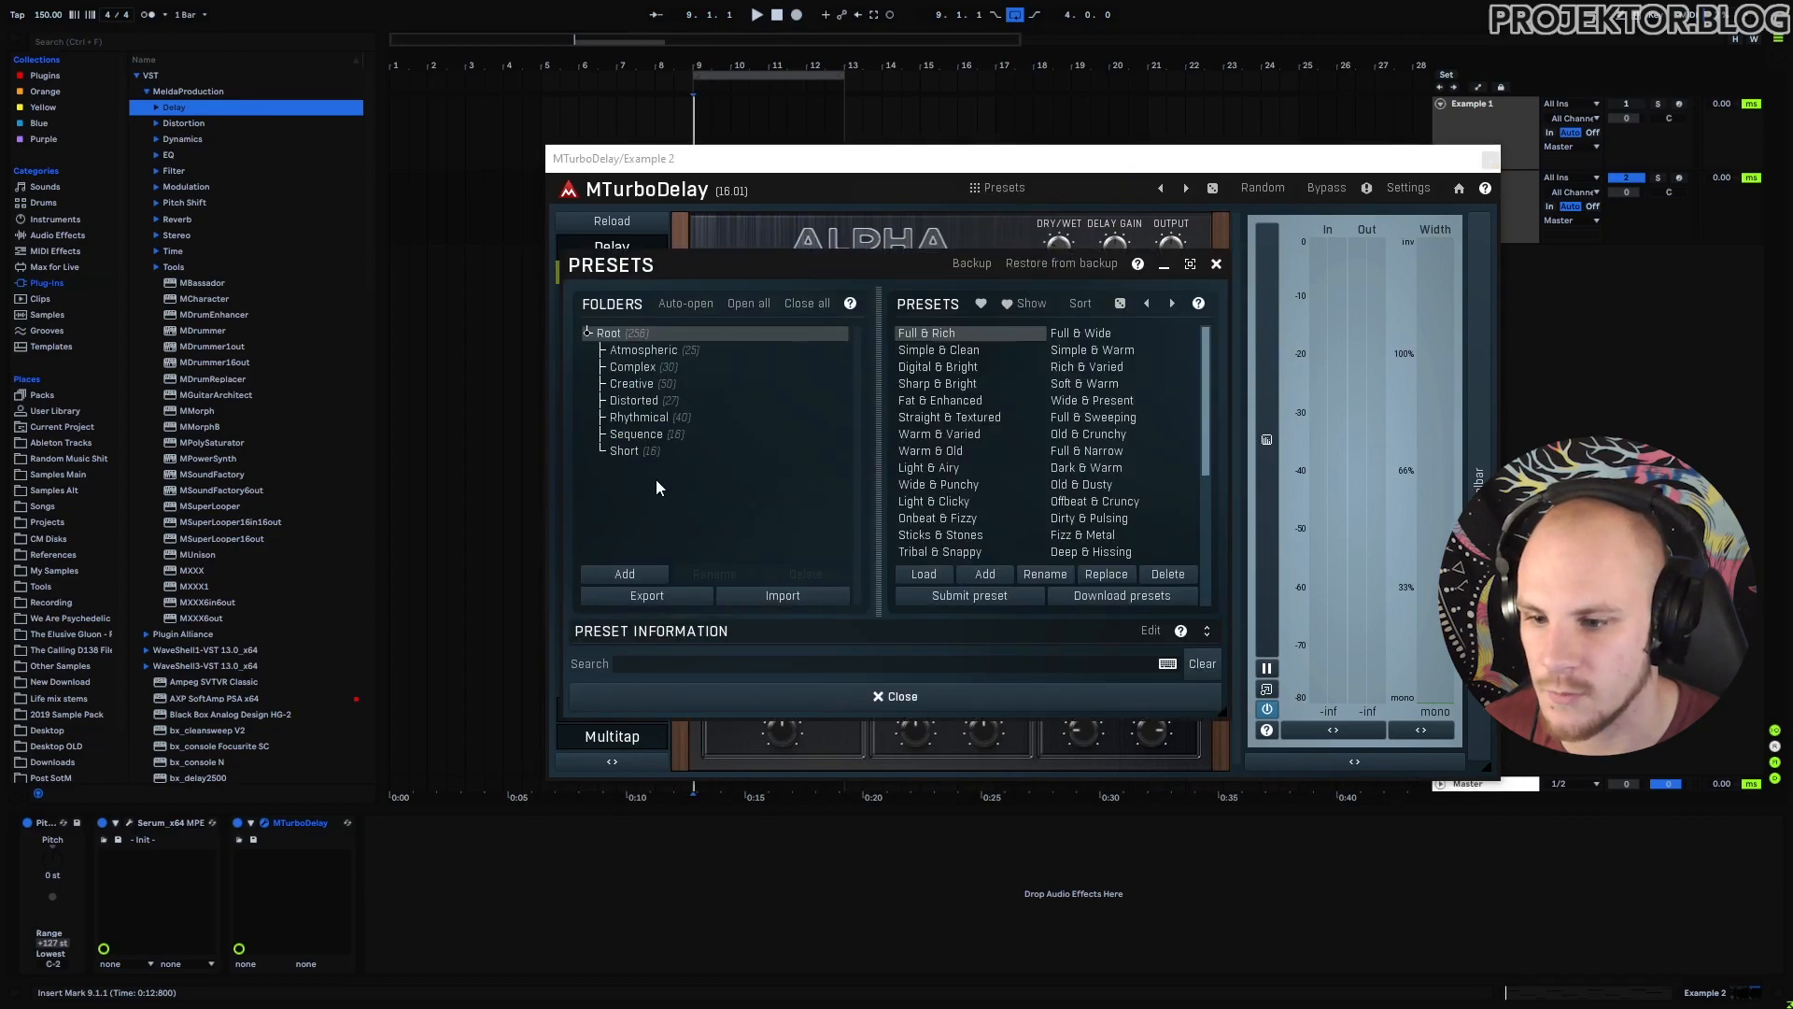
click(647, 353)
click(971, 329)
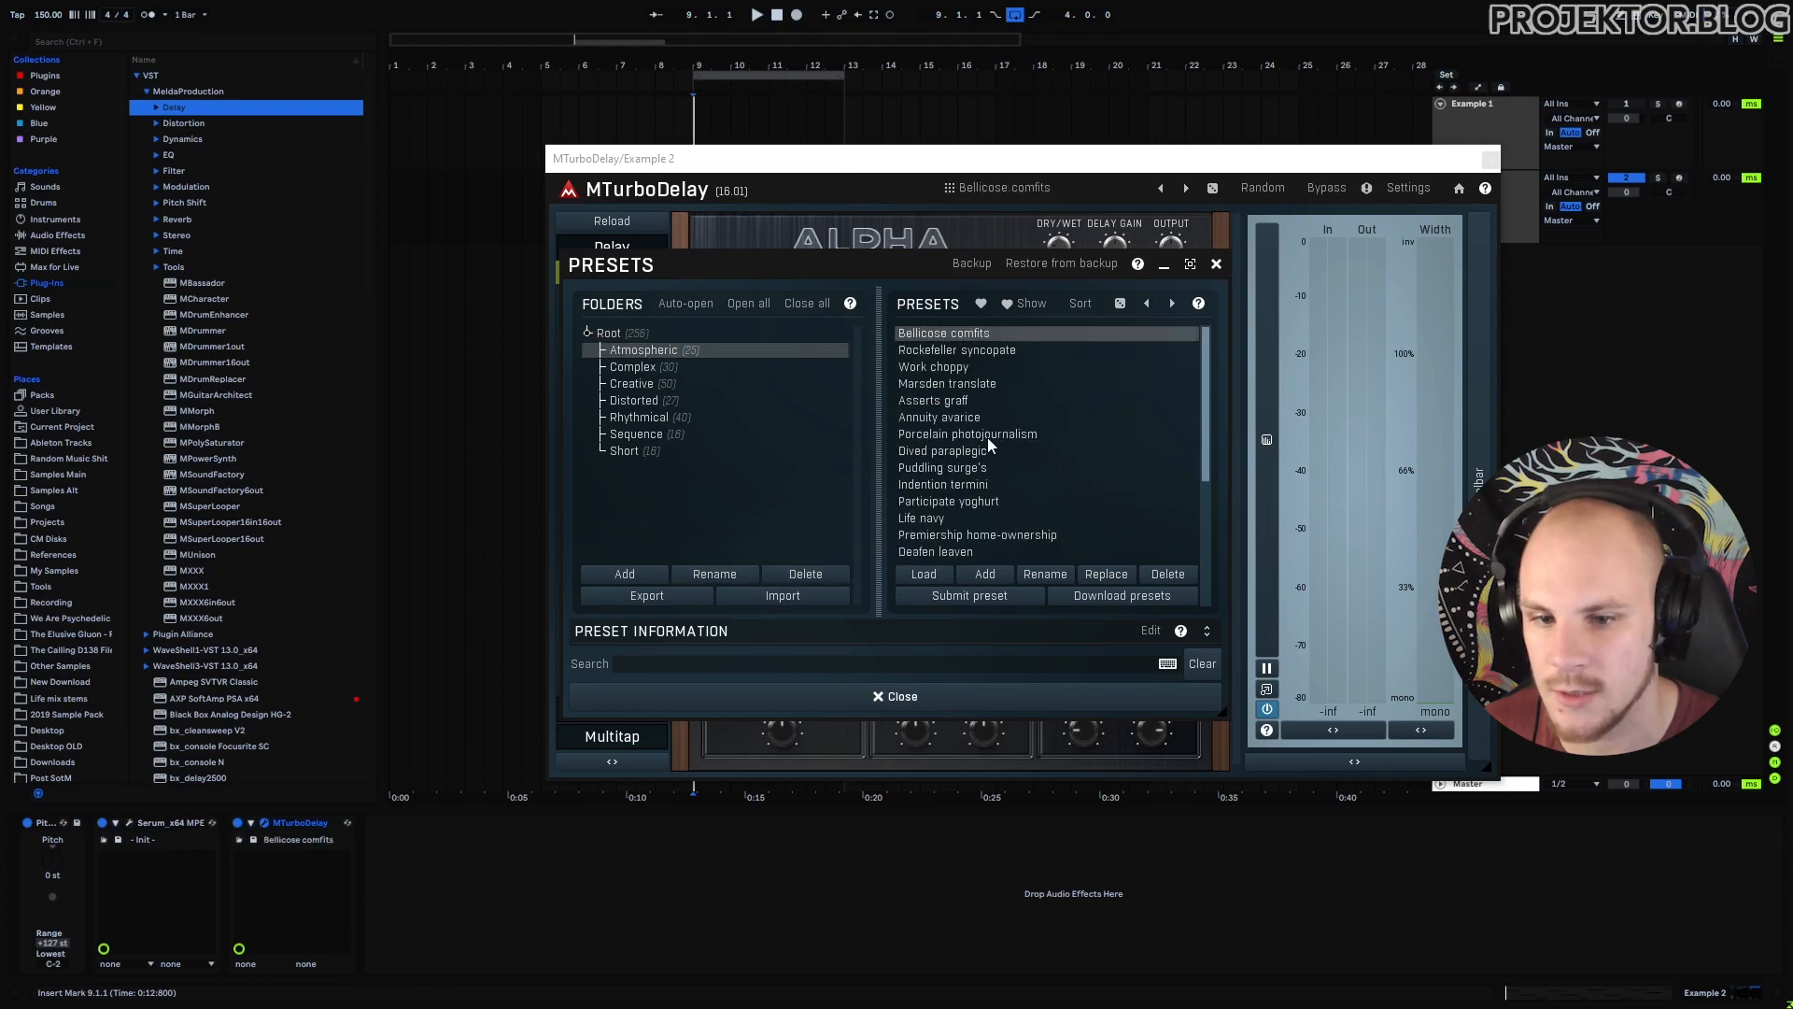
key(space)
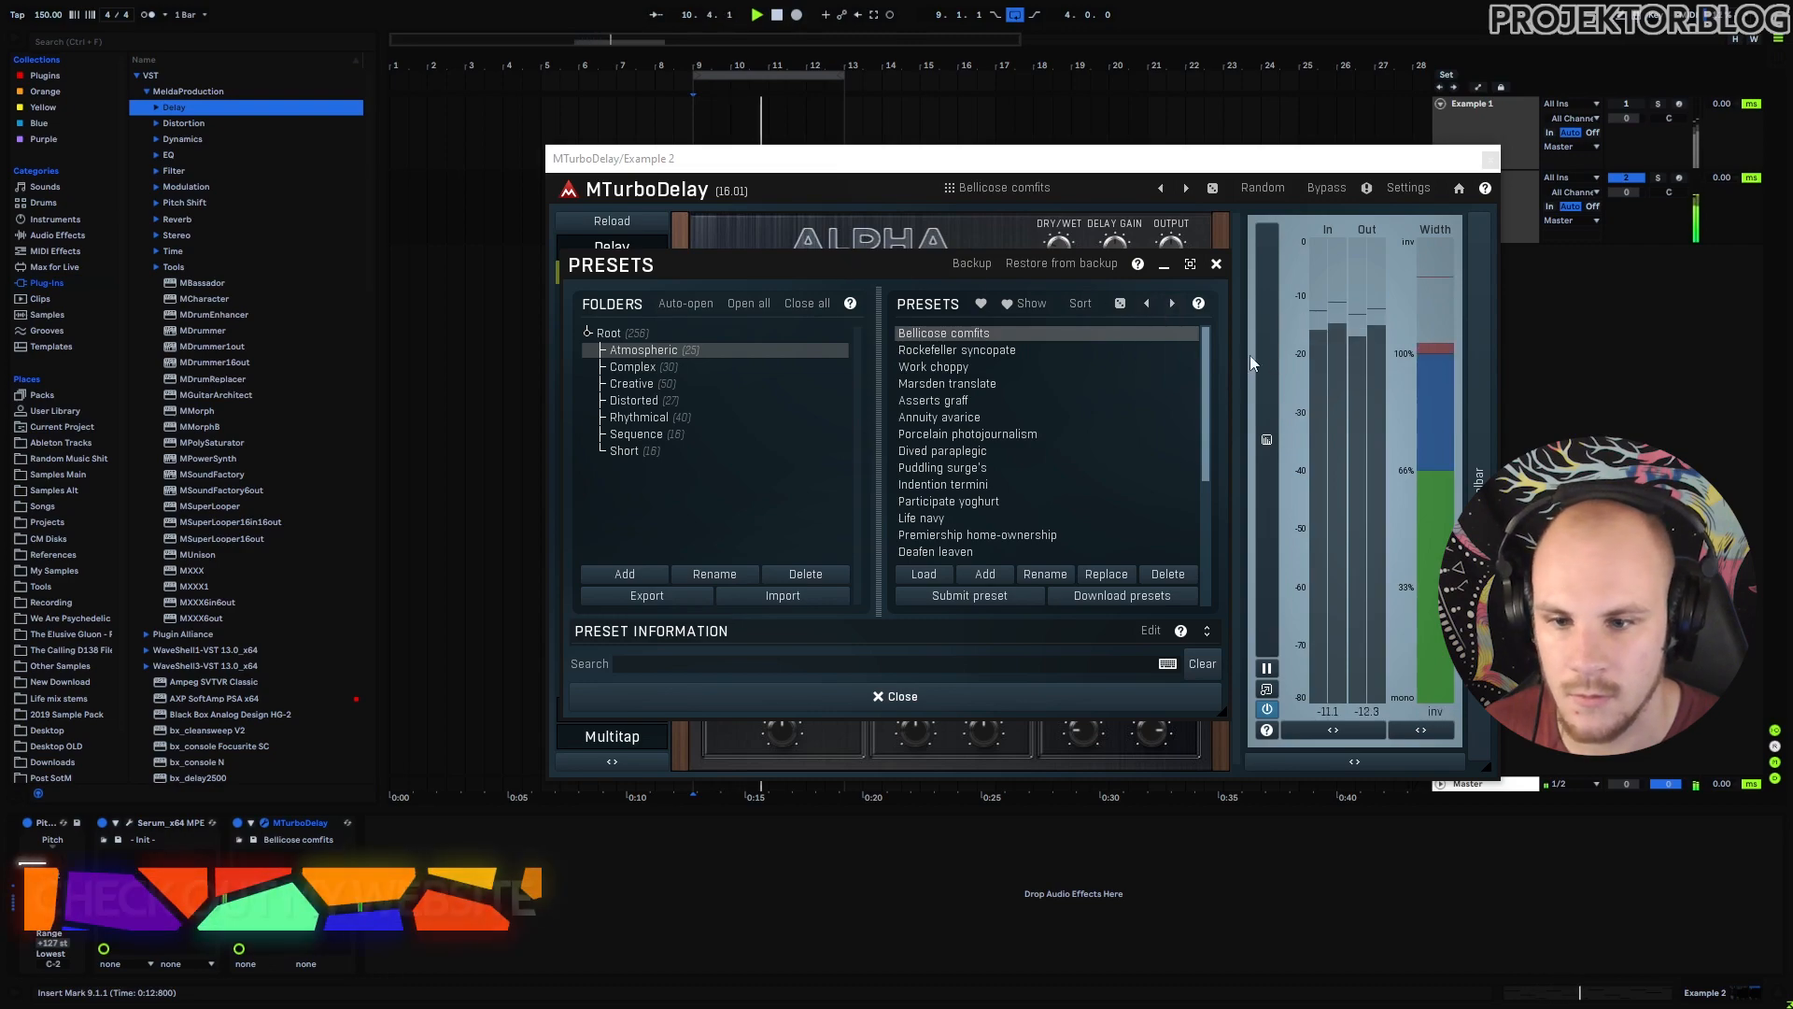
drag(836, 269, 1410, 403)
drag(934, 159, 692, 94)
drag(1246, 394, 1112, 288)
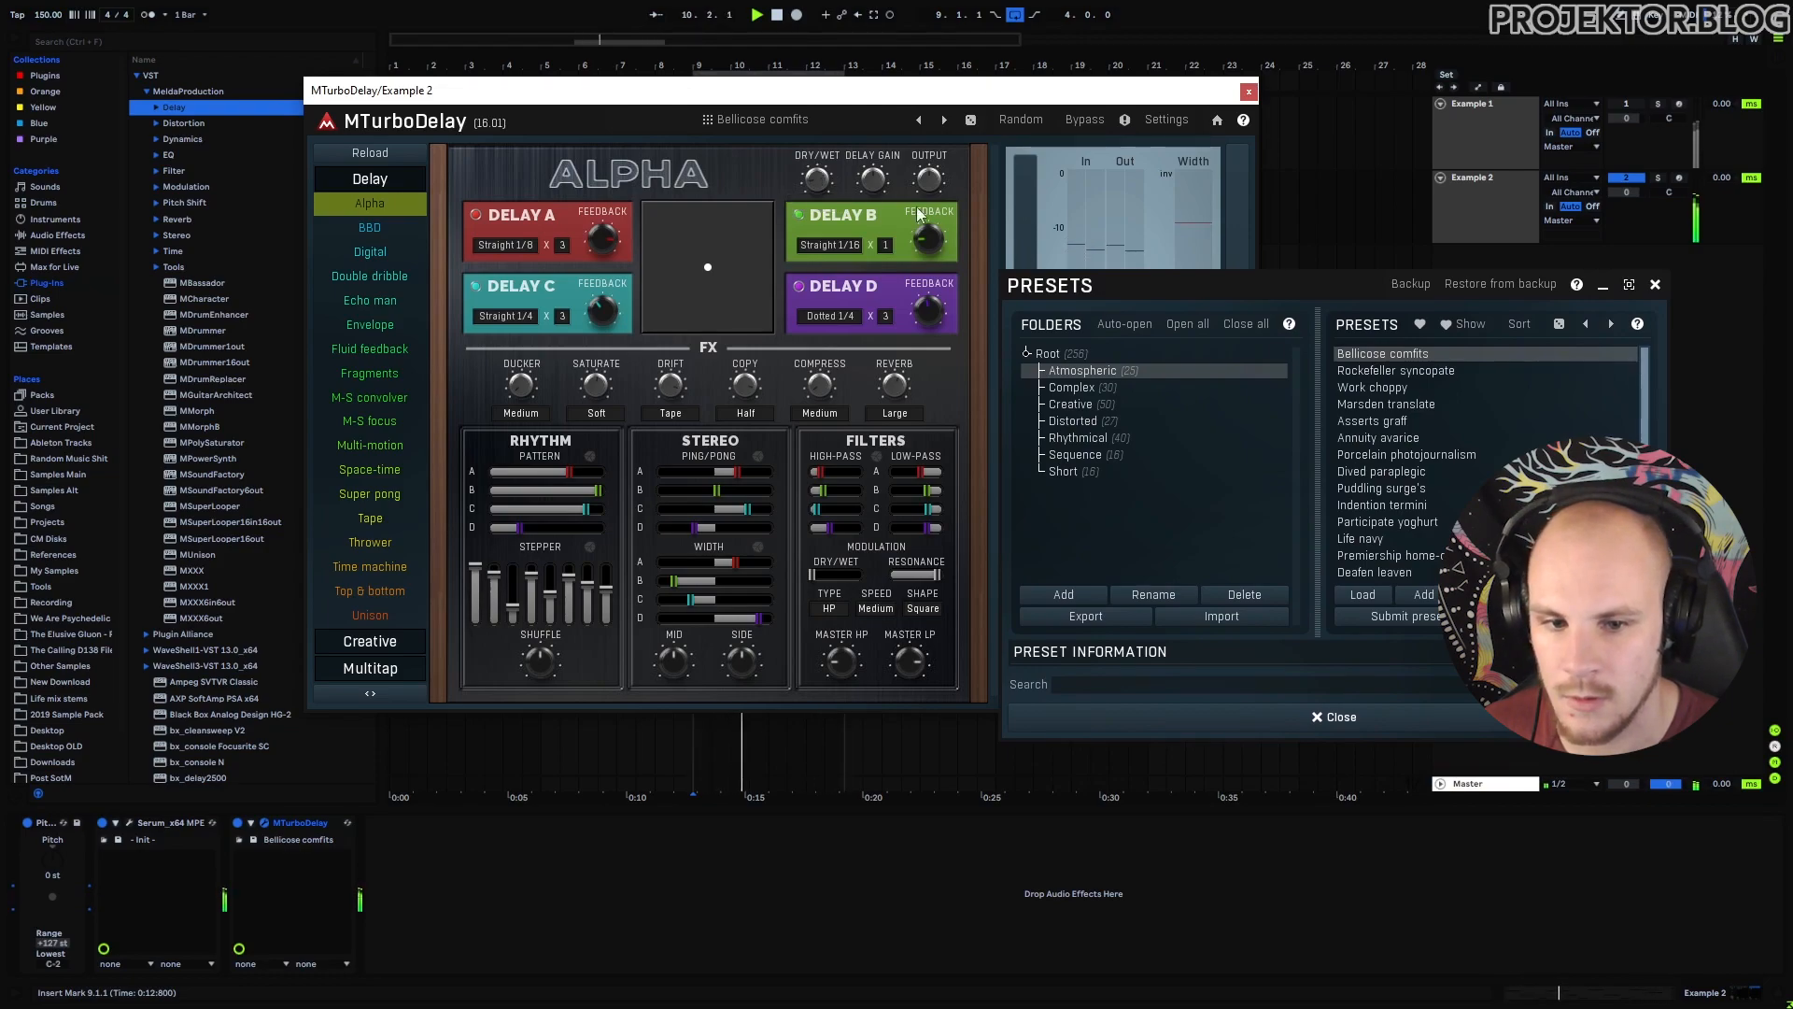
Try Rockefeller syncopate and Porcelain photojournalism, settle on Rhythmical's Complicit arlington, and close the plugin.
click(1442, 371)
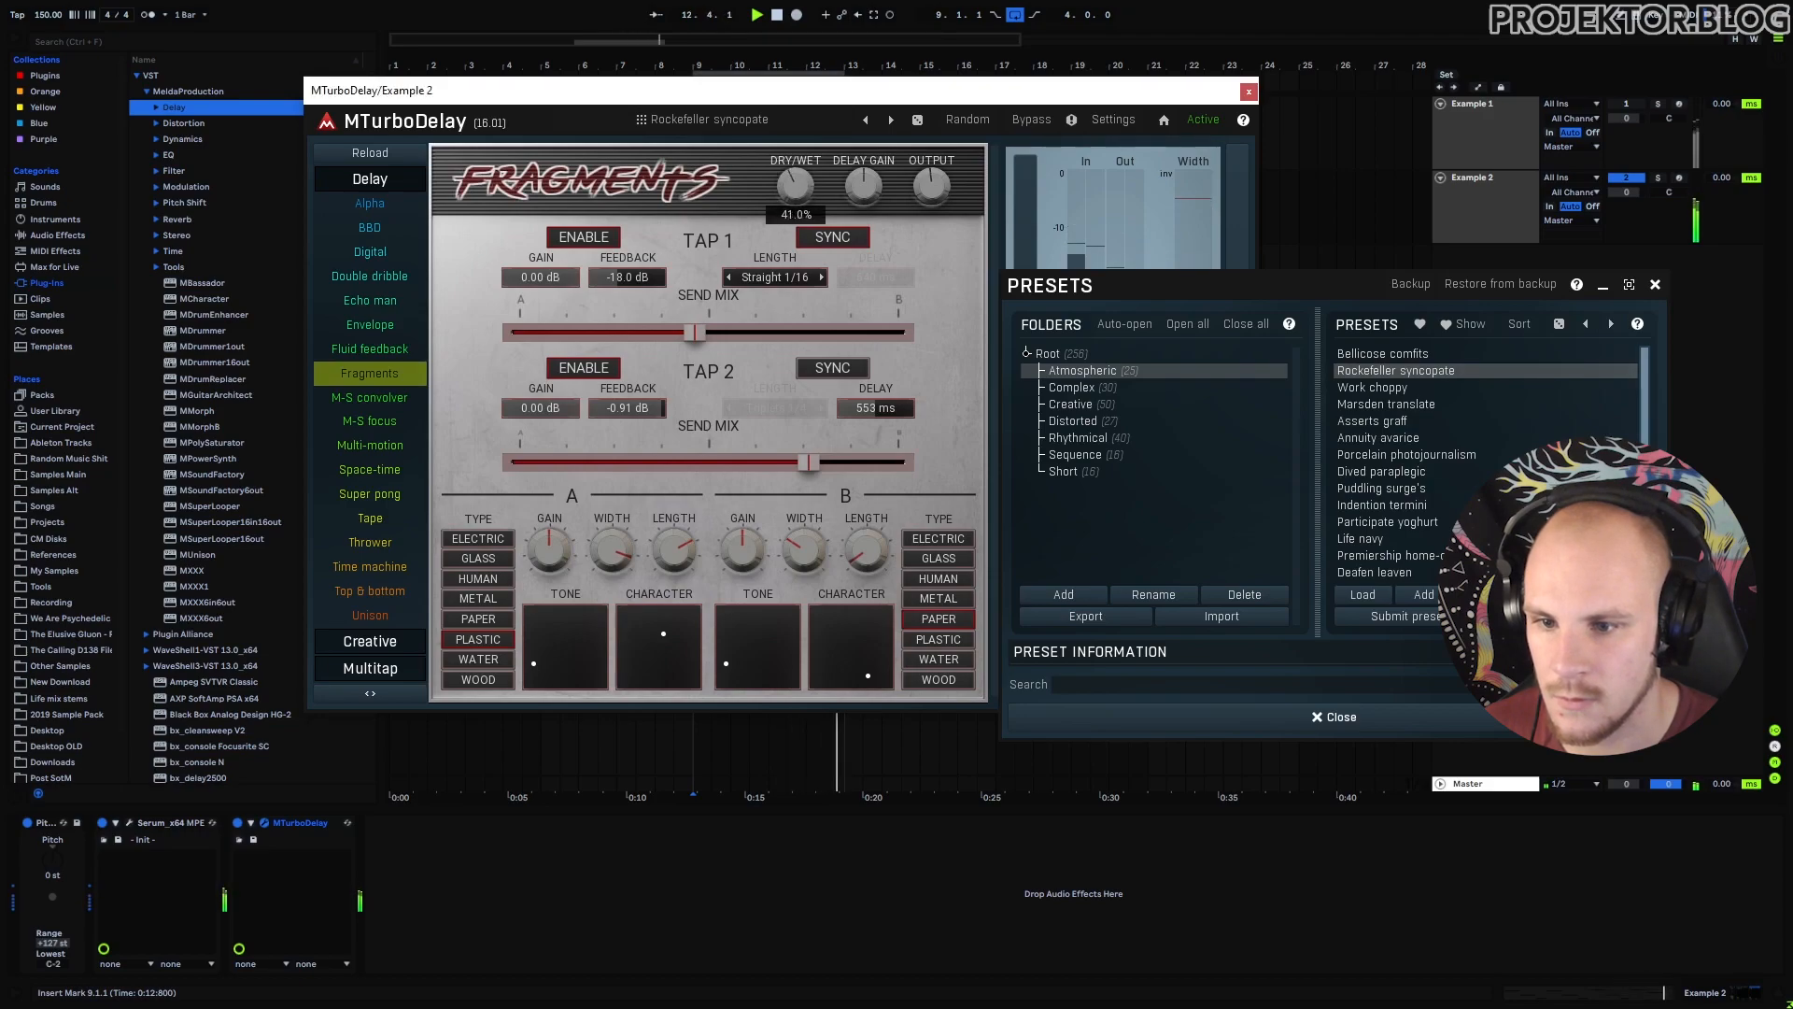
click(1406, 454)
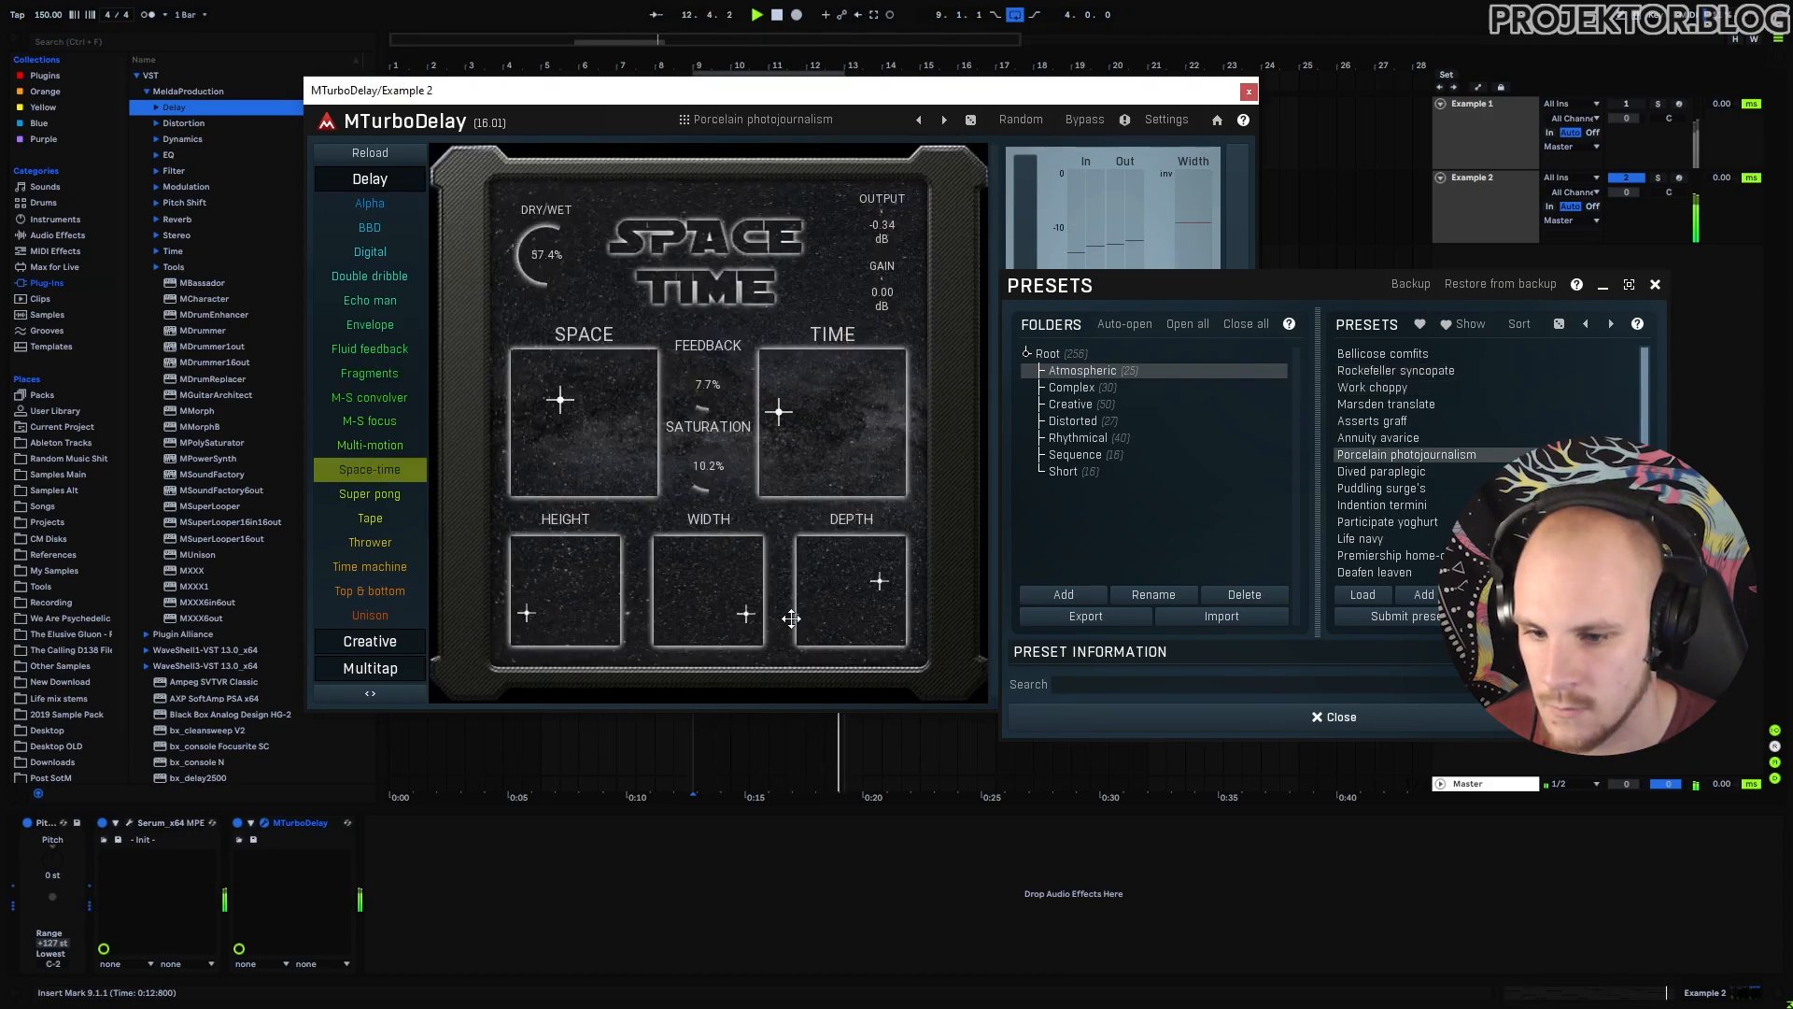
click(1106, 440)
click(1399, 472)
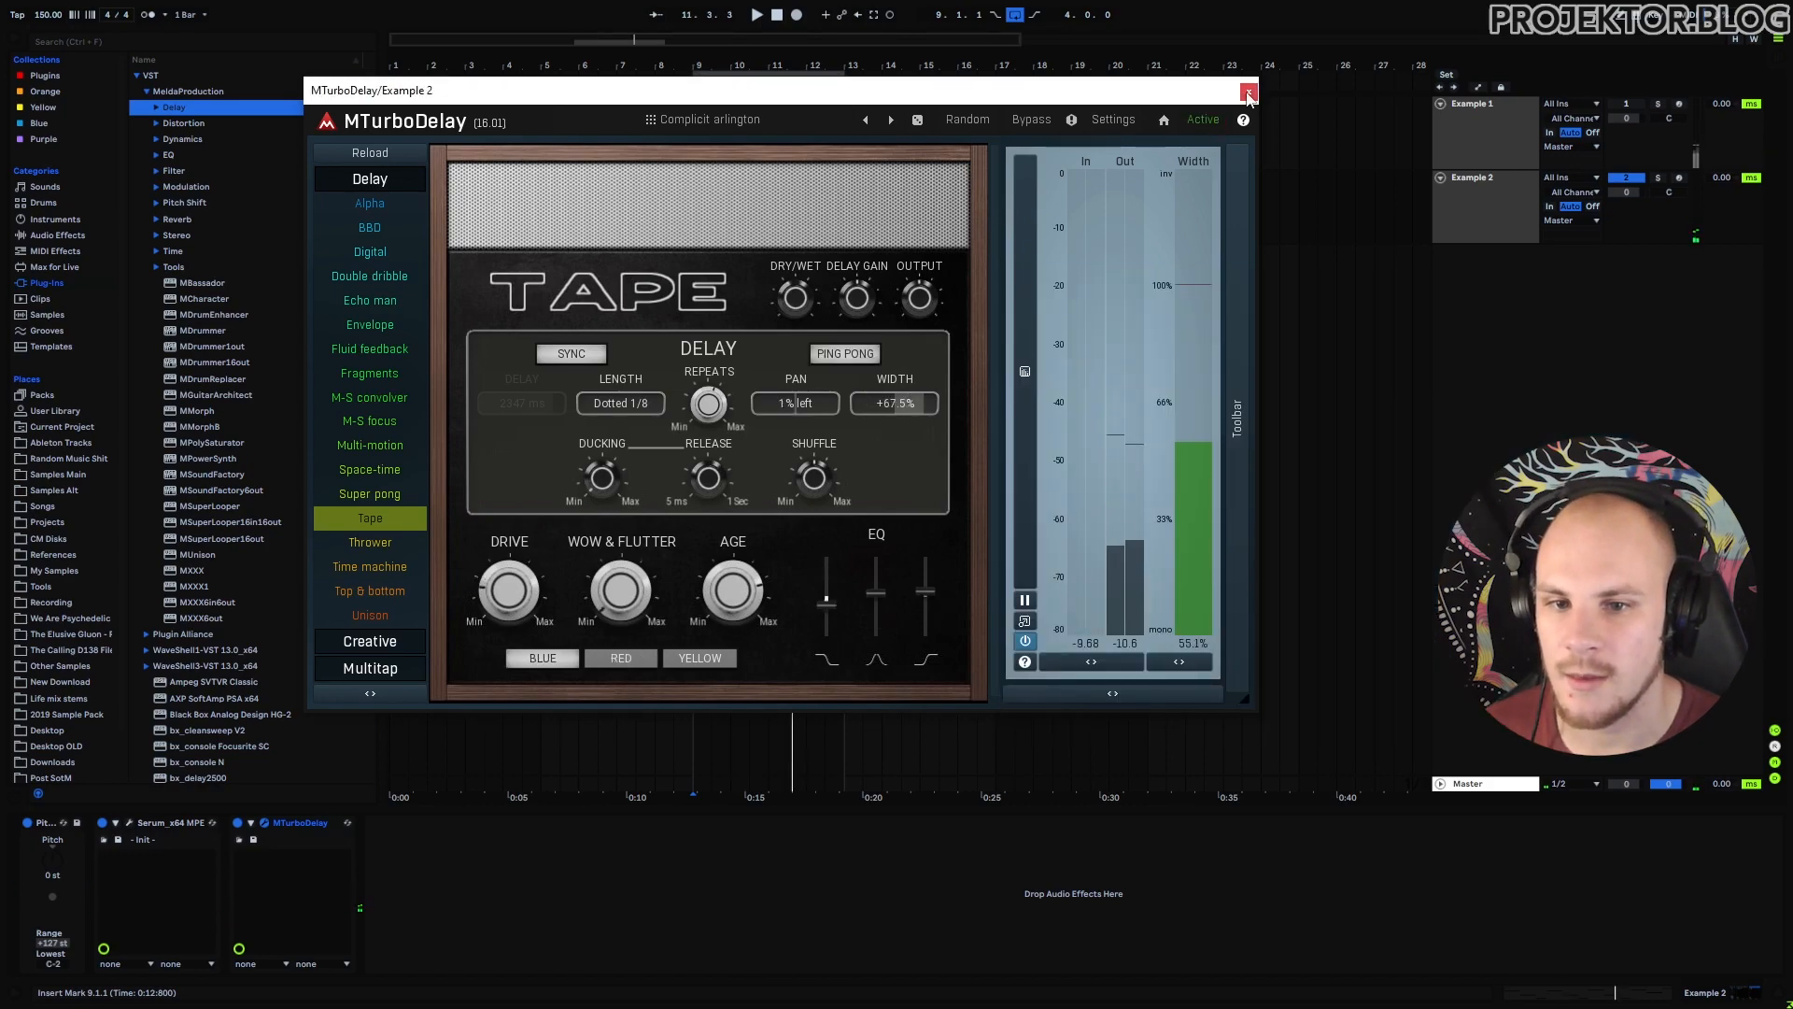
click(1248, 92)
Restart playback and group MTurboDelay into an Audio Effect Rack with a second, empty chain.
key(space)
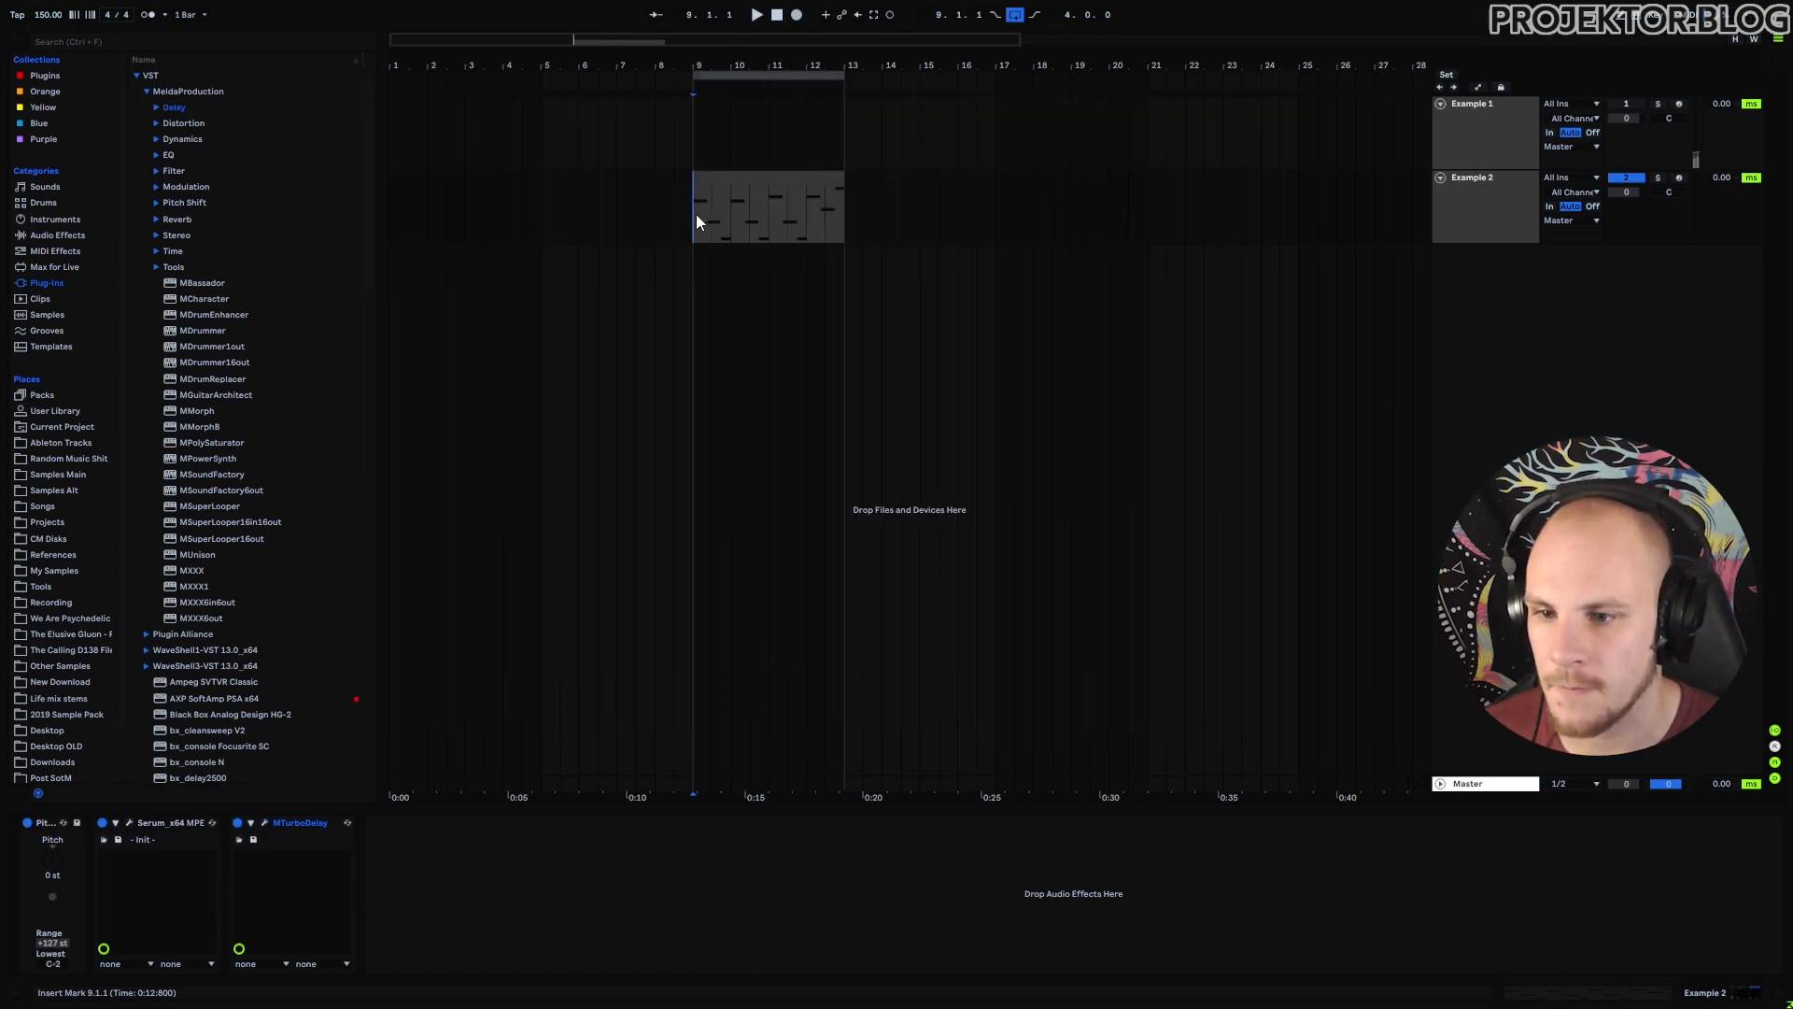
key(space)
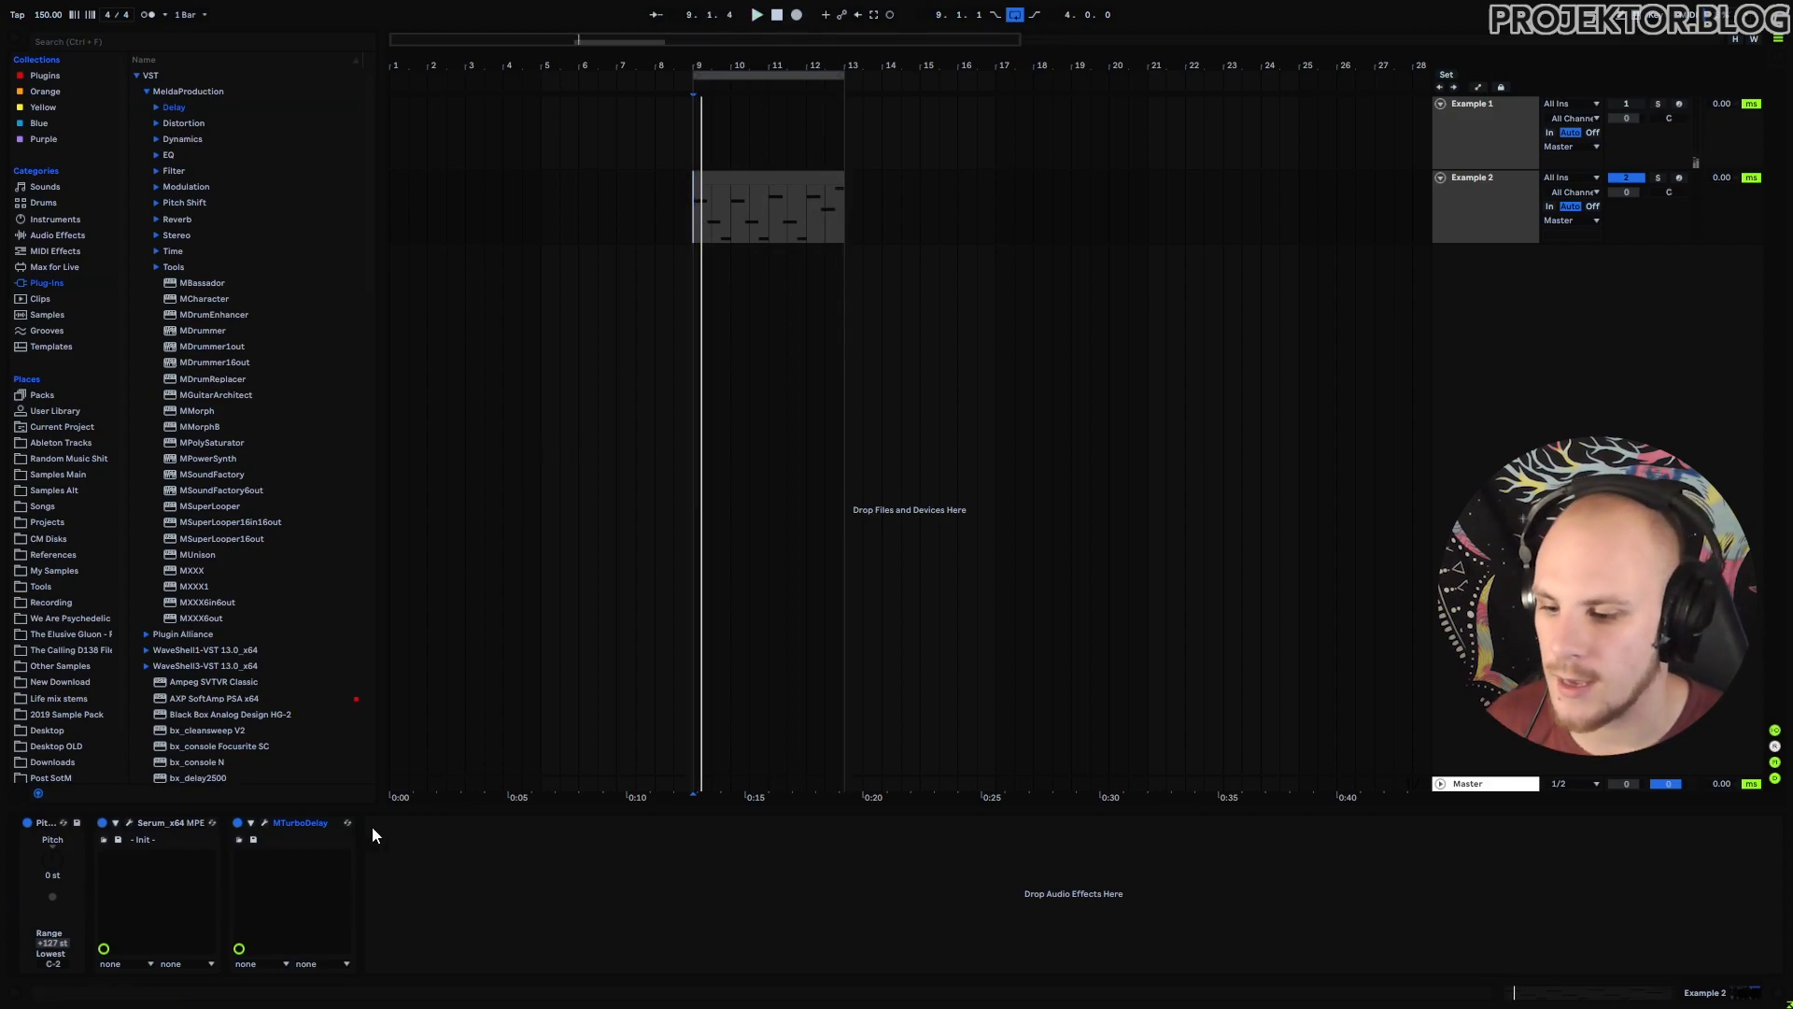
key(ctrl+g)
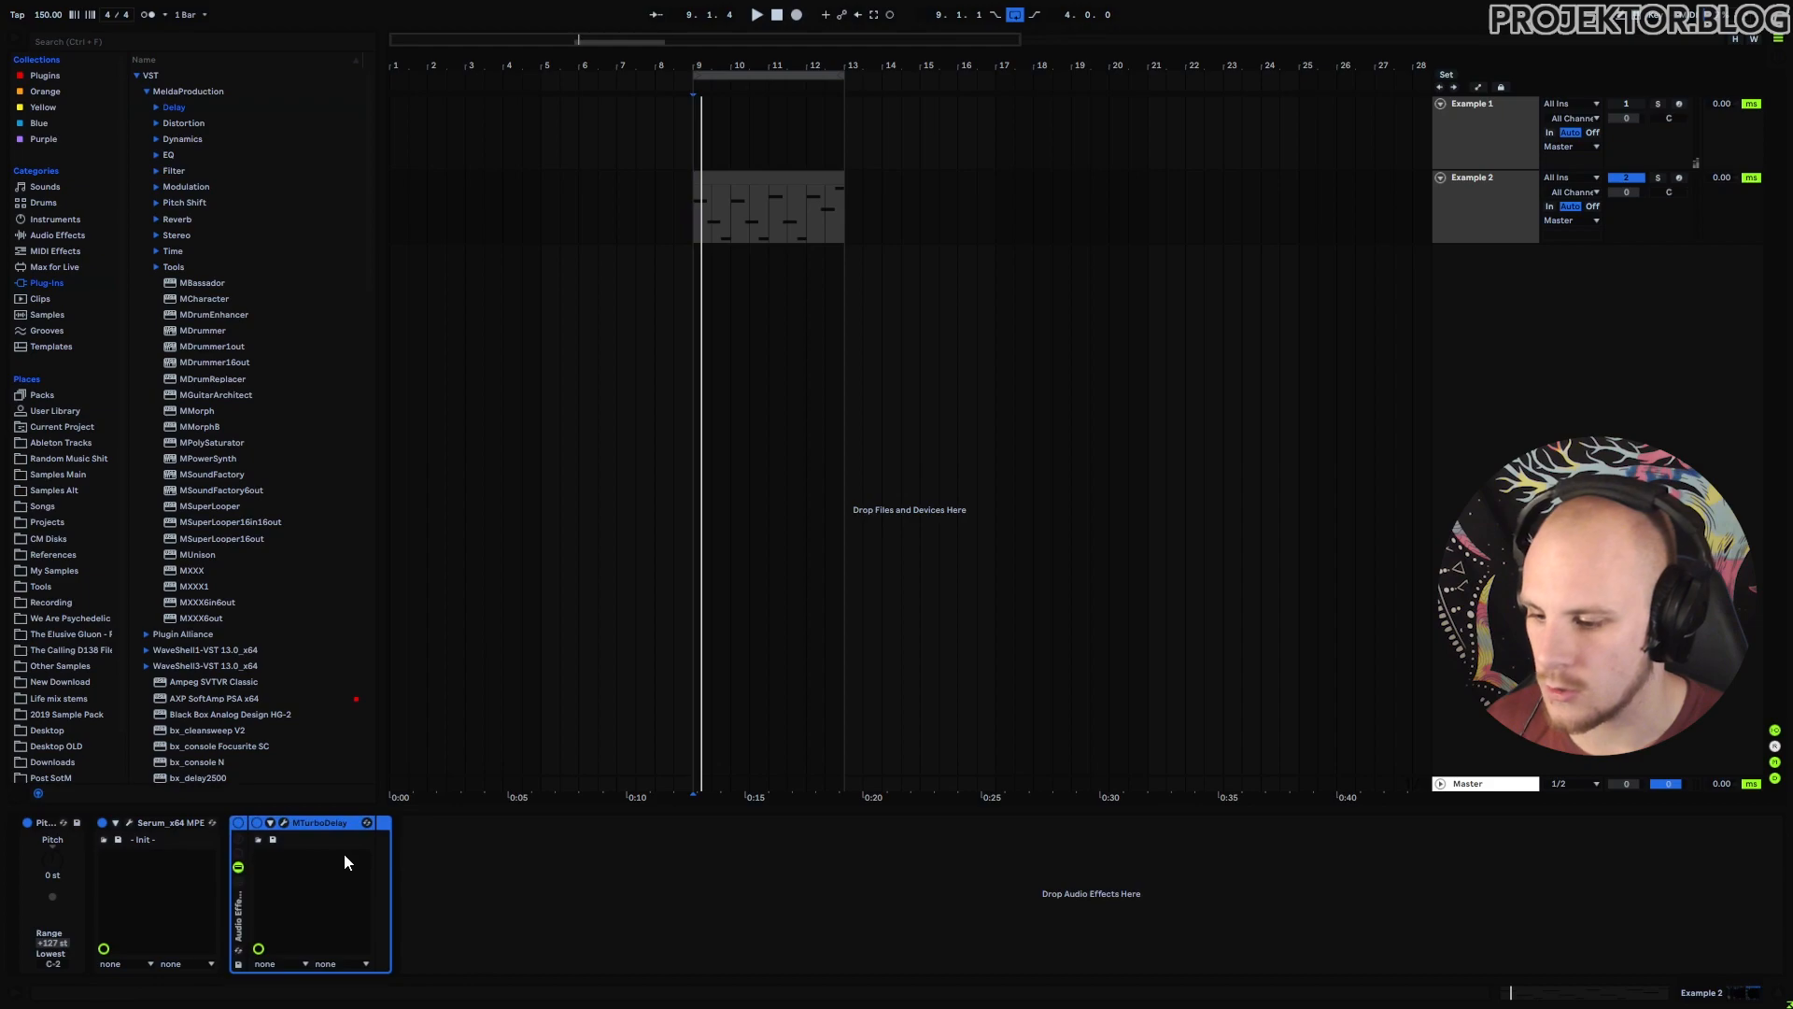
click(239, 880)
right_click(304, 888)
click(331, 899)
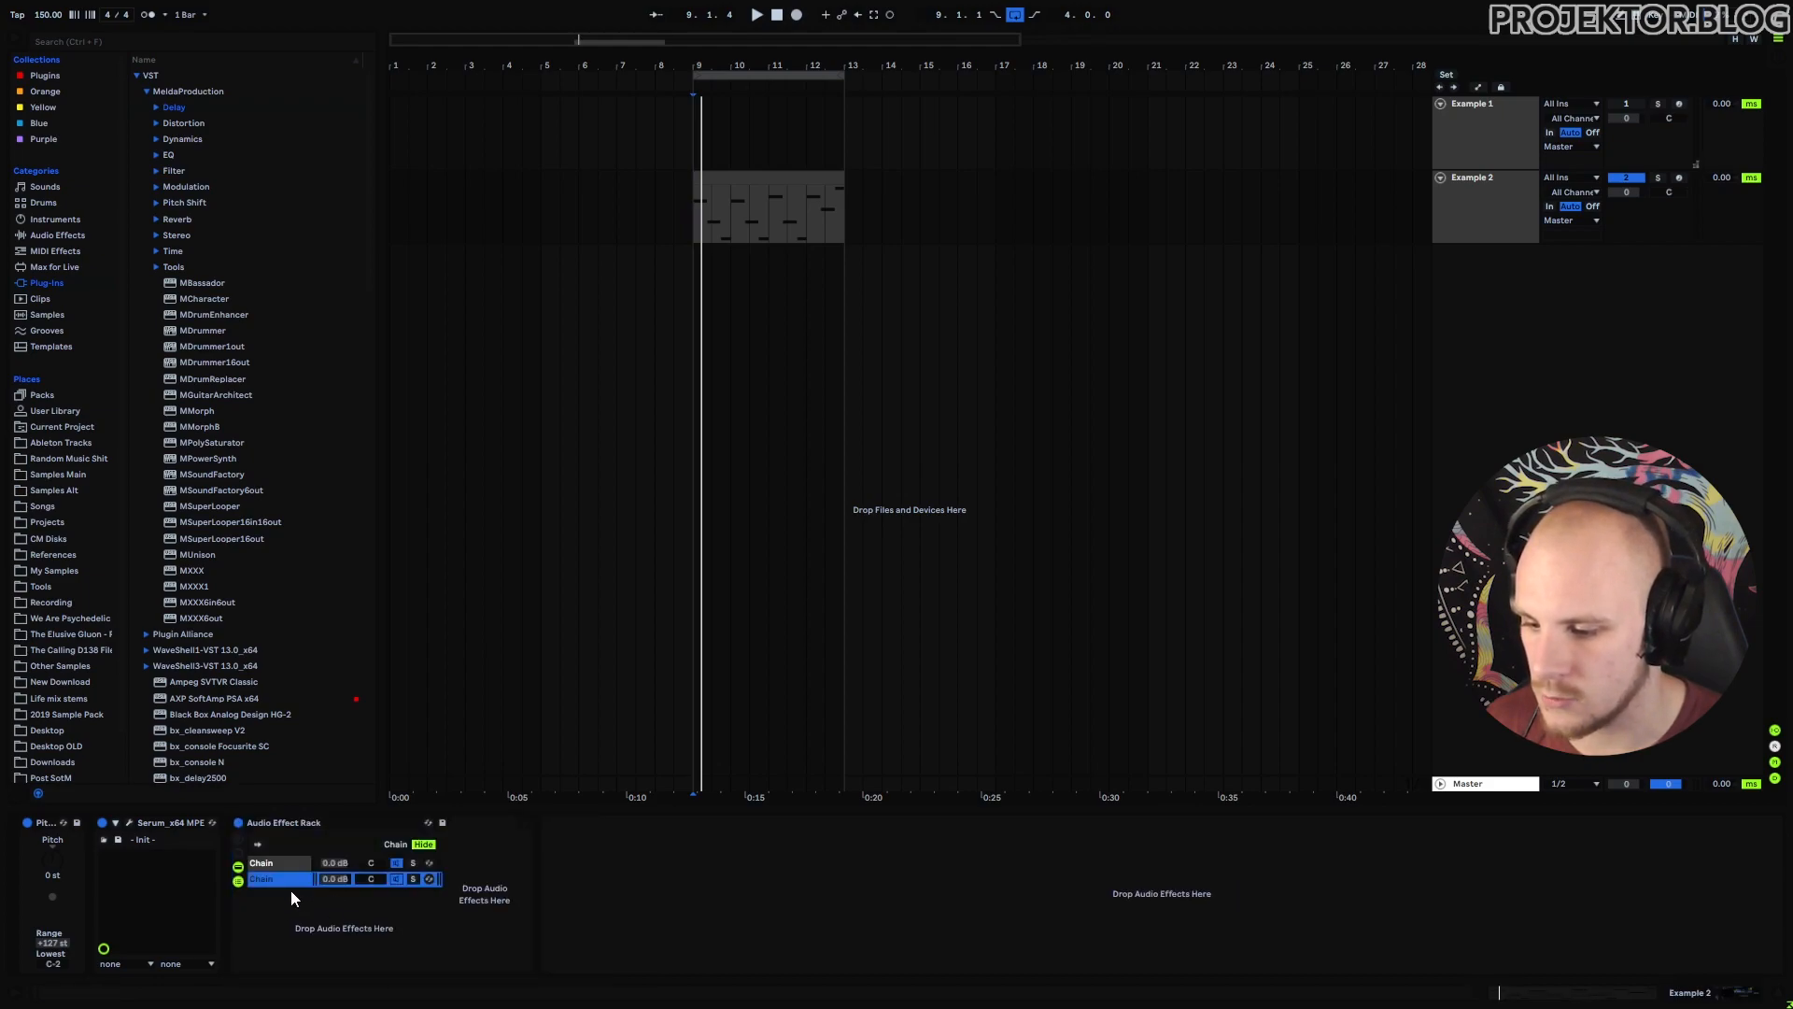
Place the empty chain above the MTurboDelay chain and check the delay's plugin window.
drag(286, 858, 286, 857)
click(287, 878)
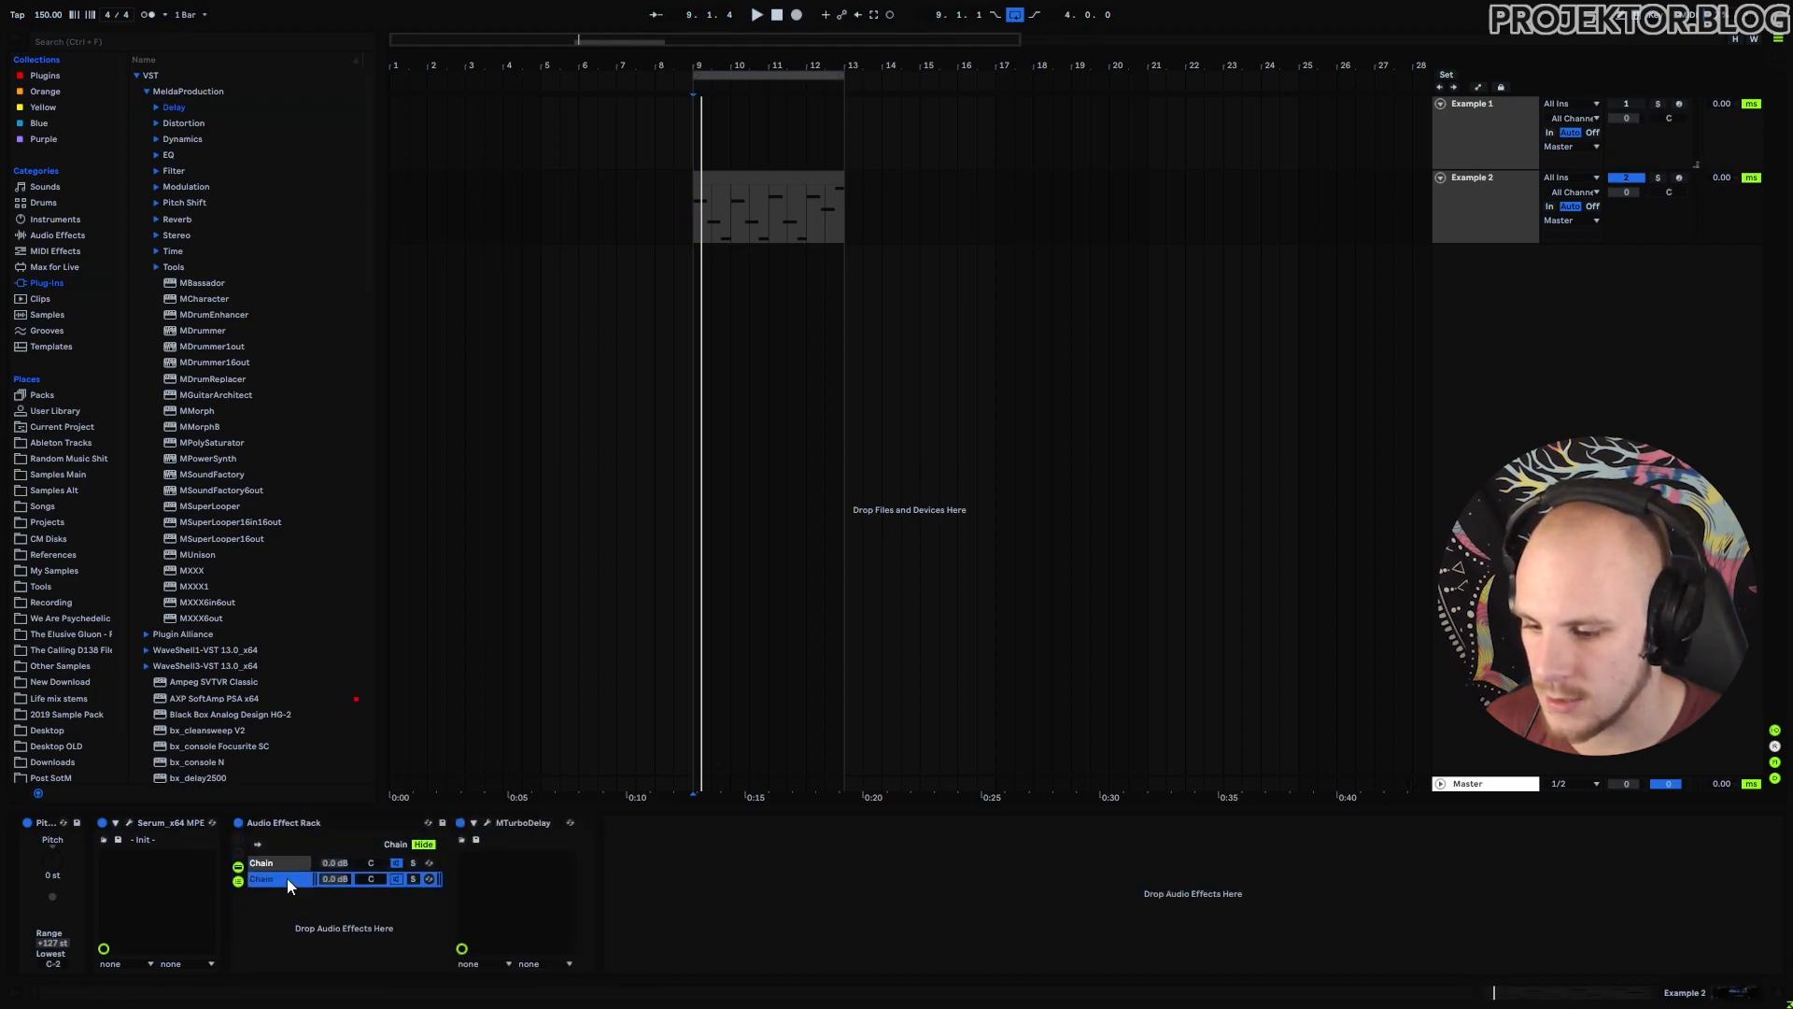
click(486, 824)
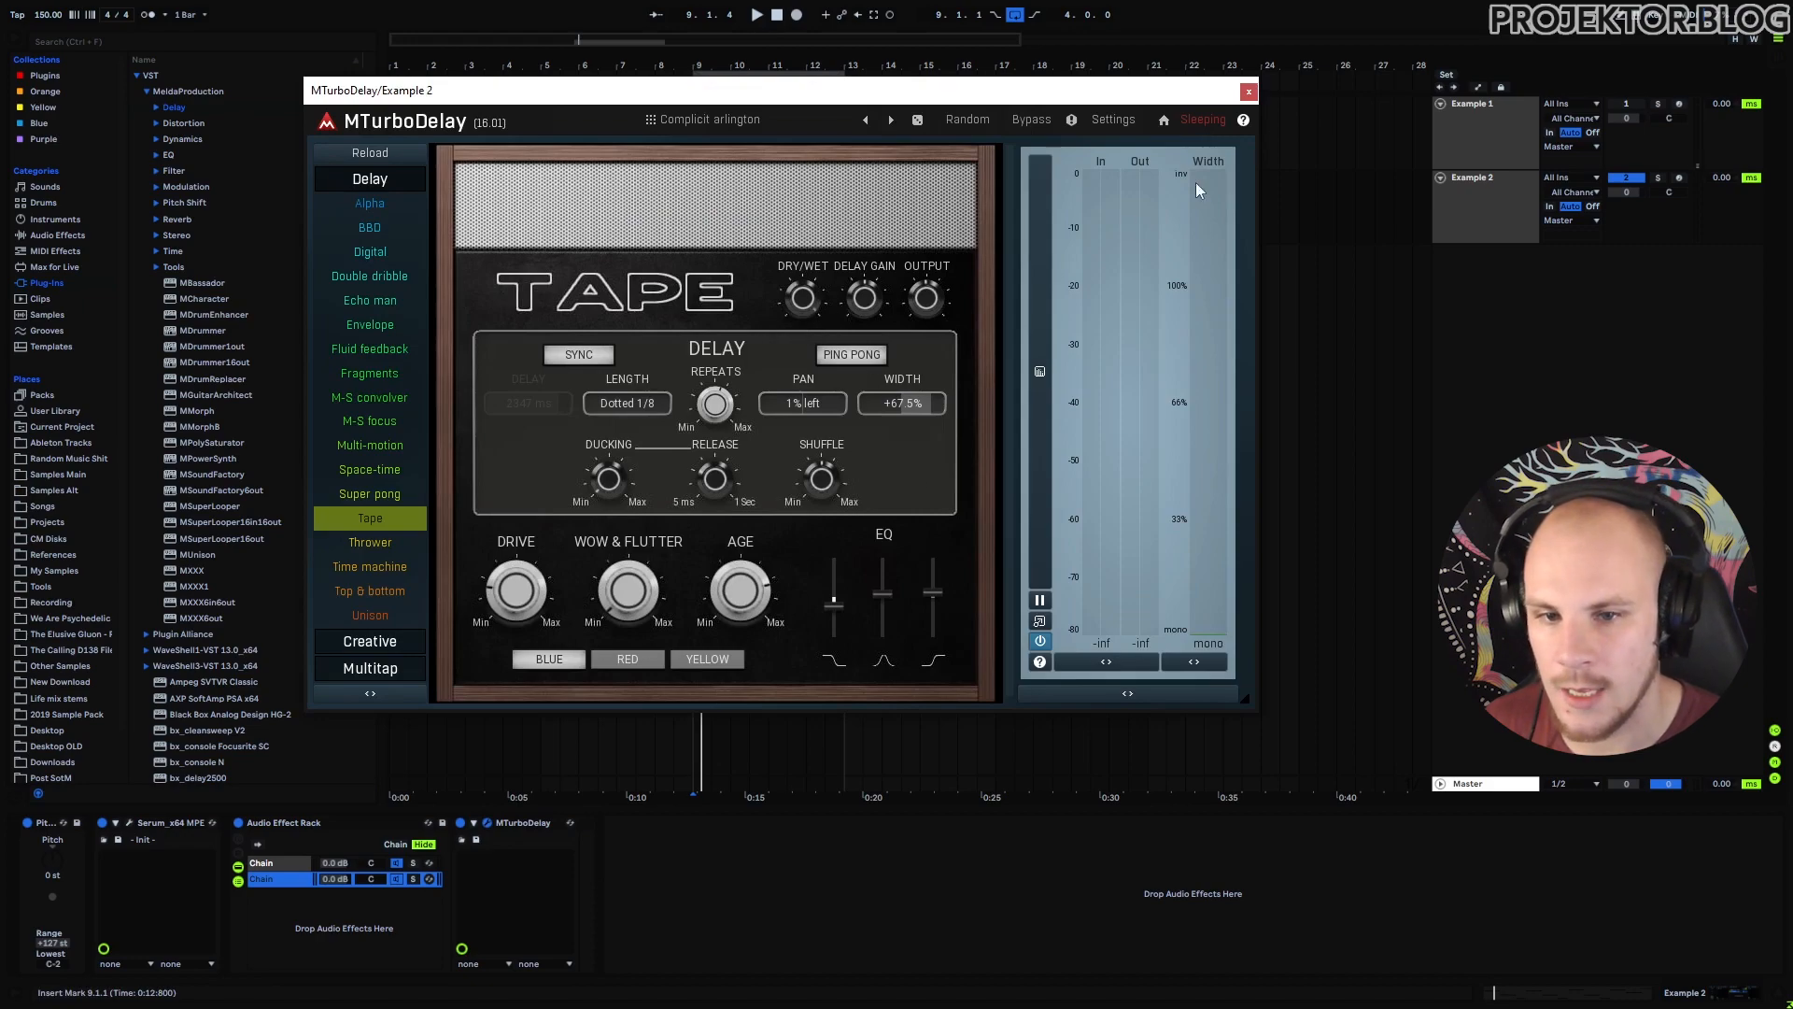
click(1249, 92)
Add EQ Eight after MTurboDelay with band 1 as a low cut at 284 Hz.
click(61, 236)
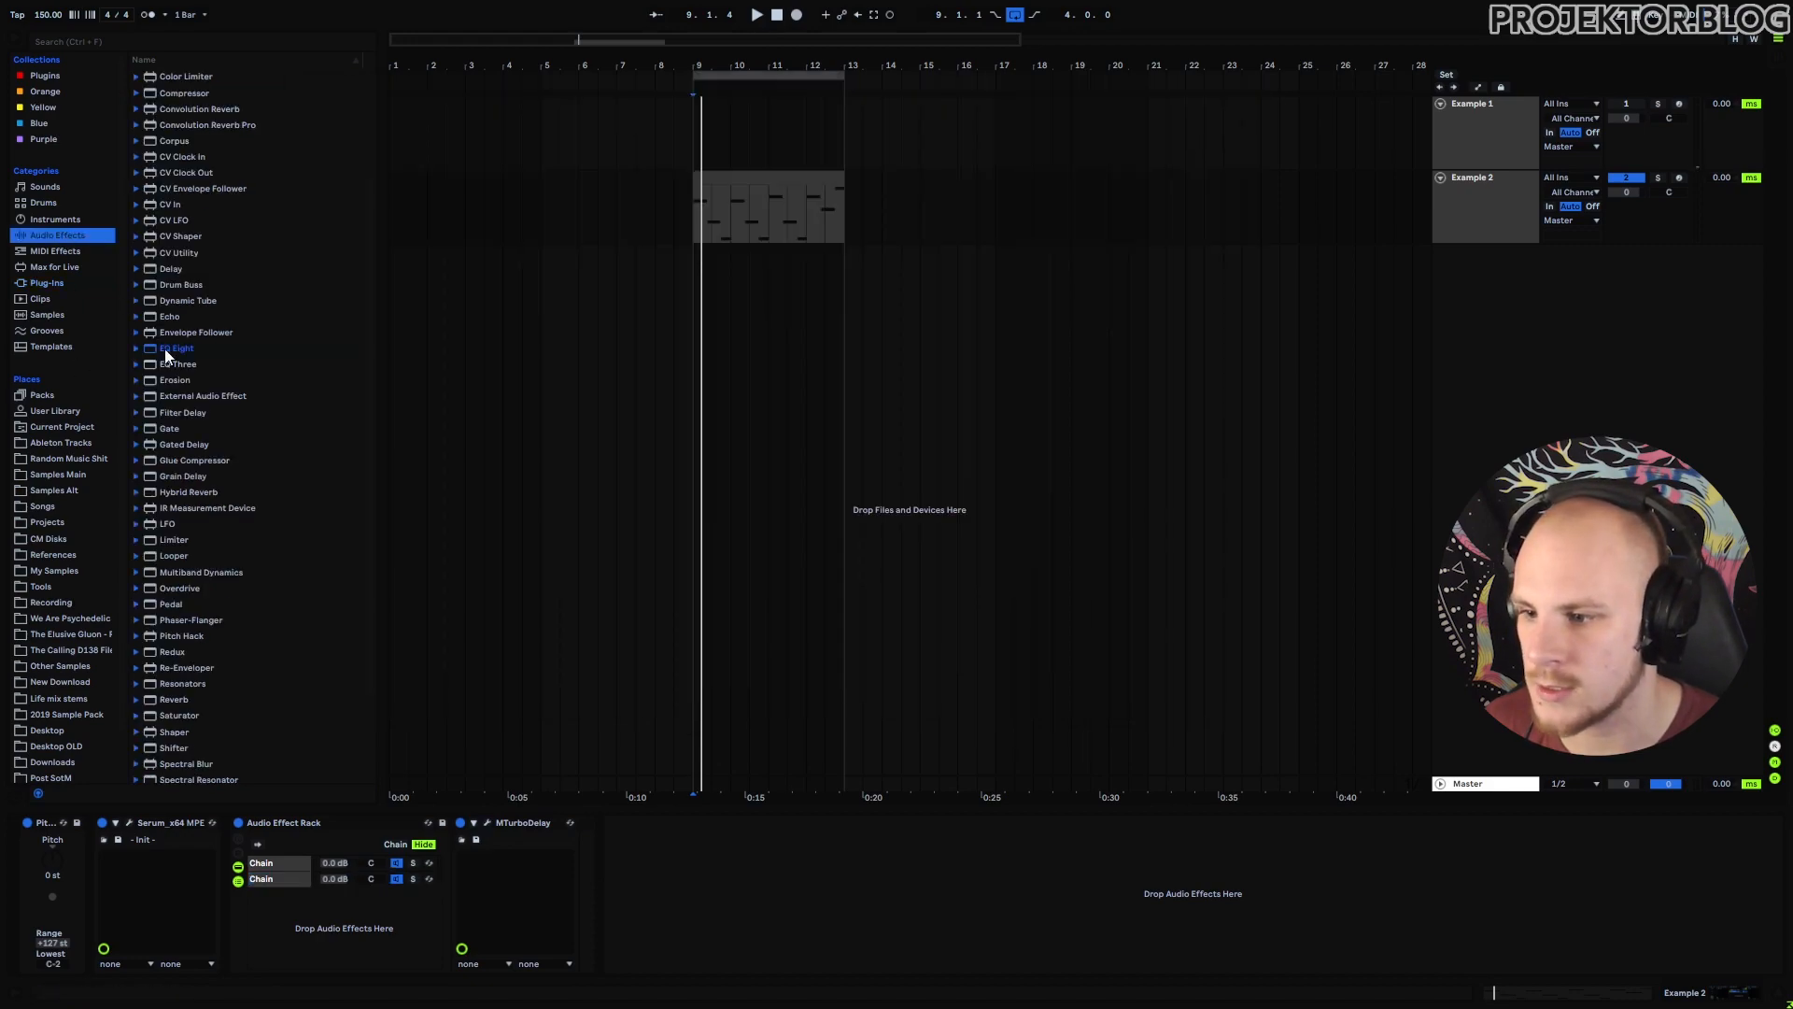
drag(177, 353, 554, 910)
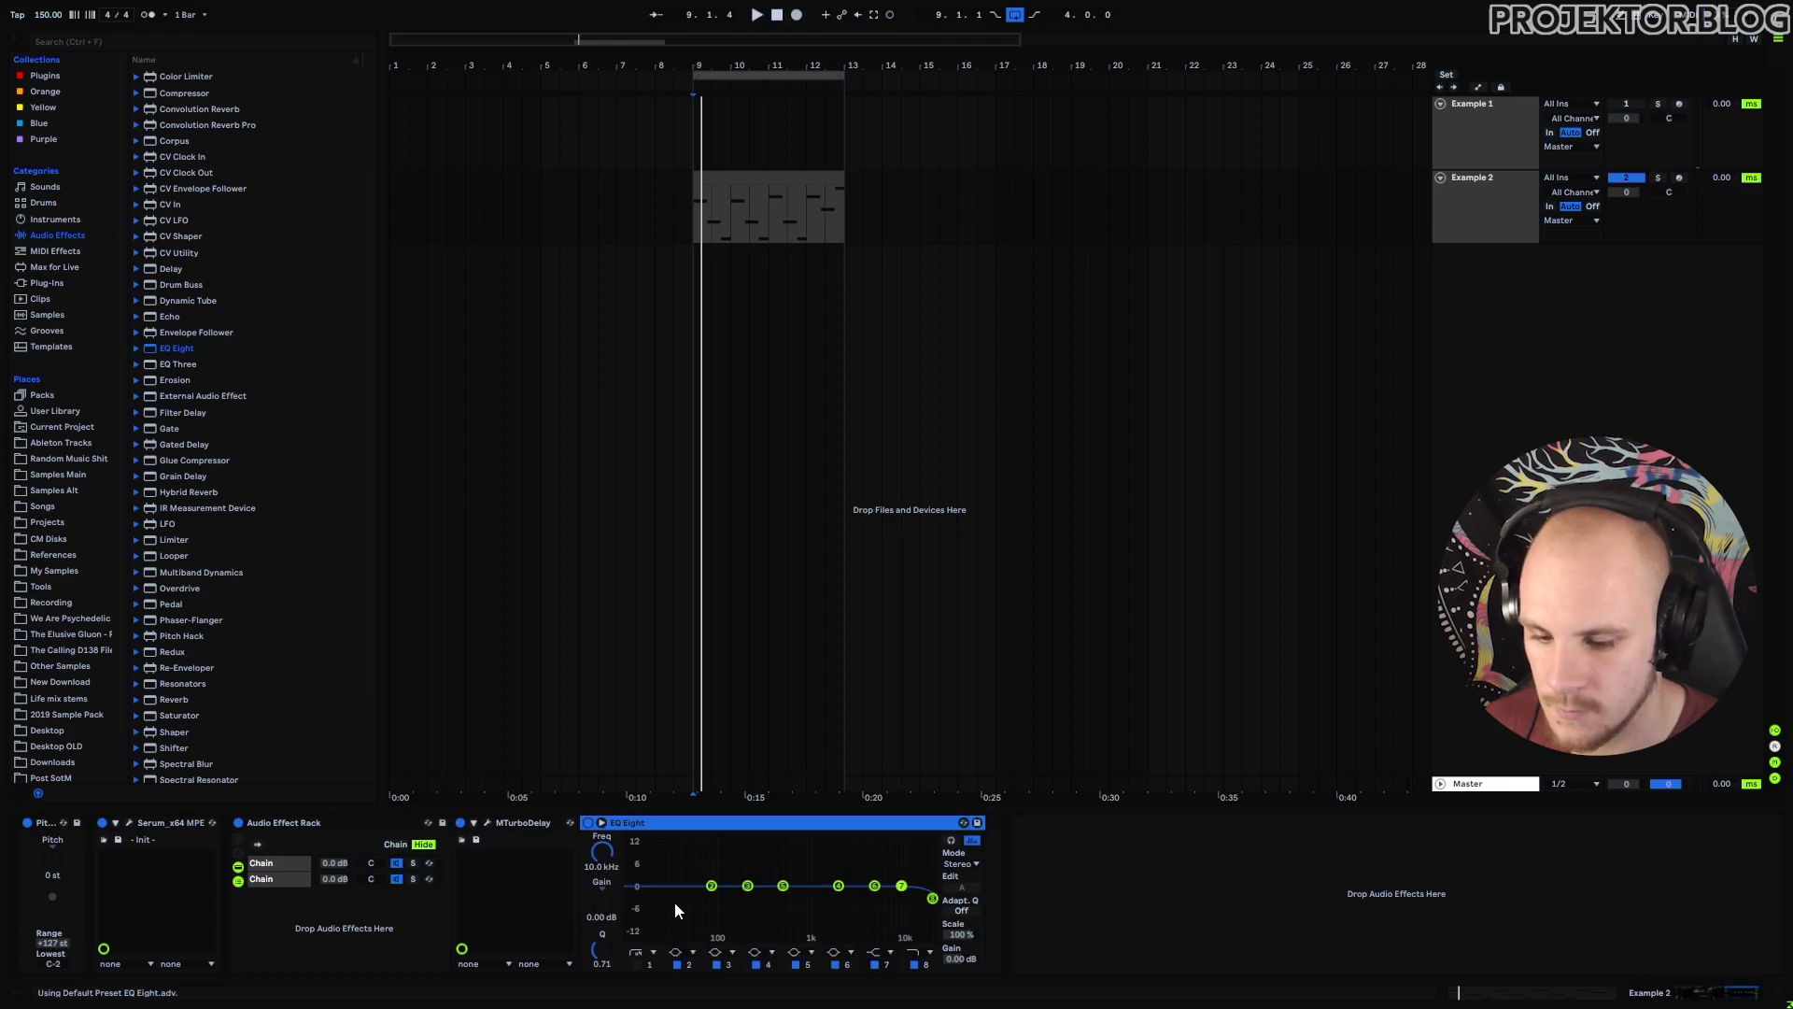
key(space)
click(636, 966)
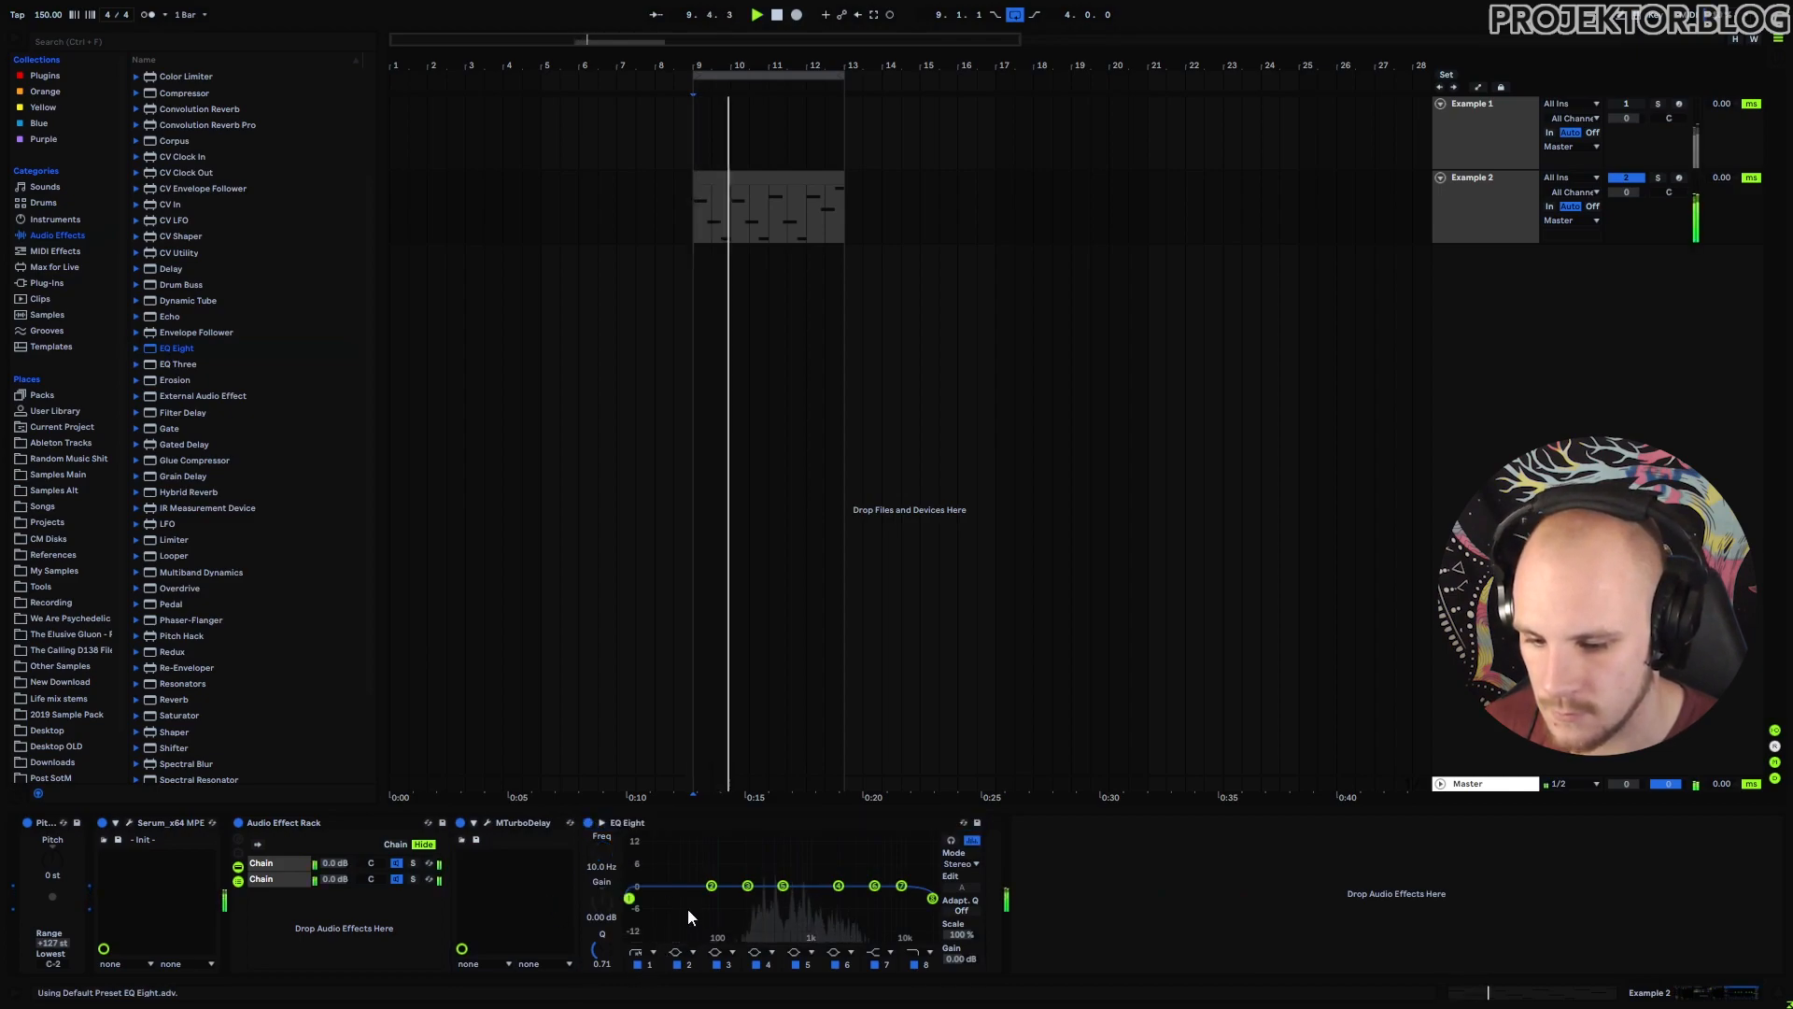
drag(630, 900, 856, 875)
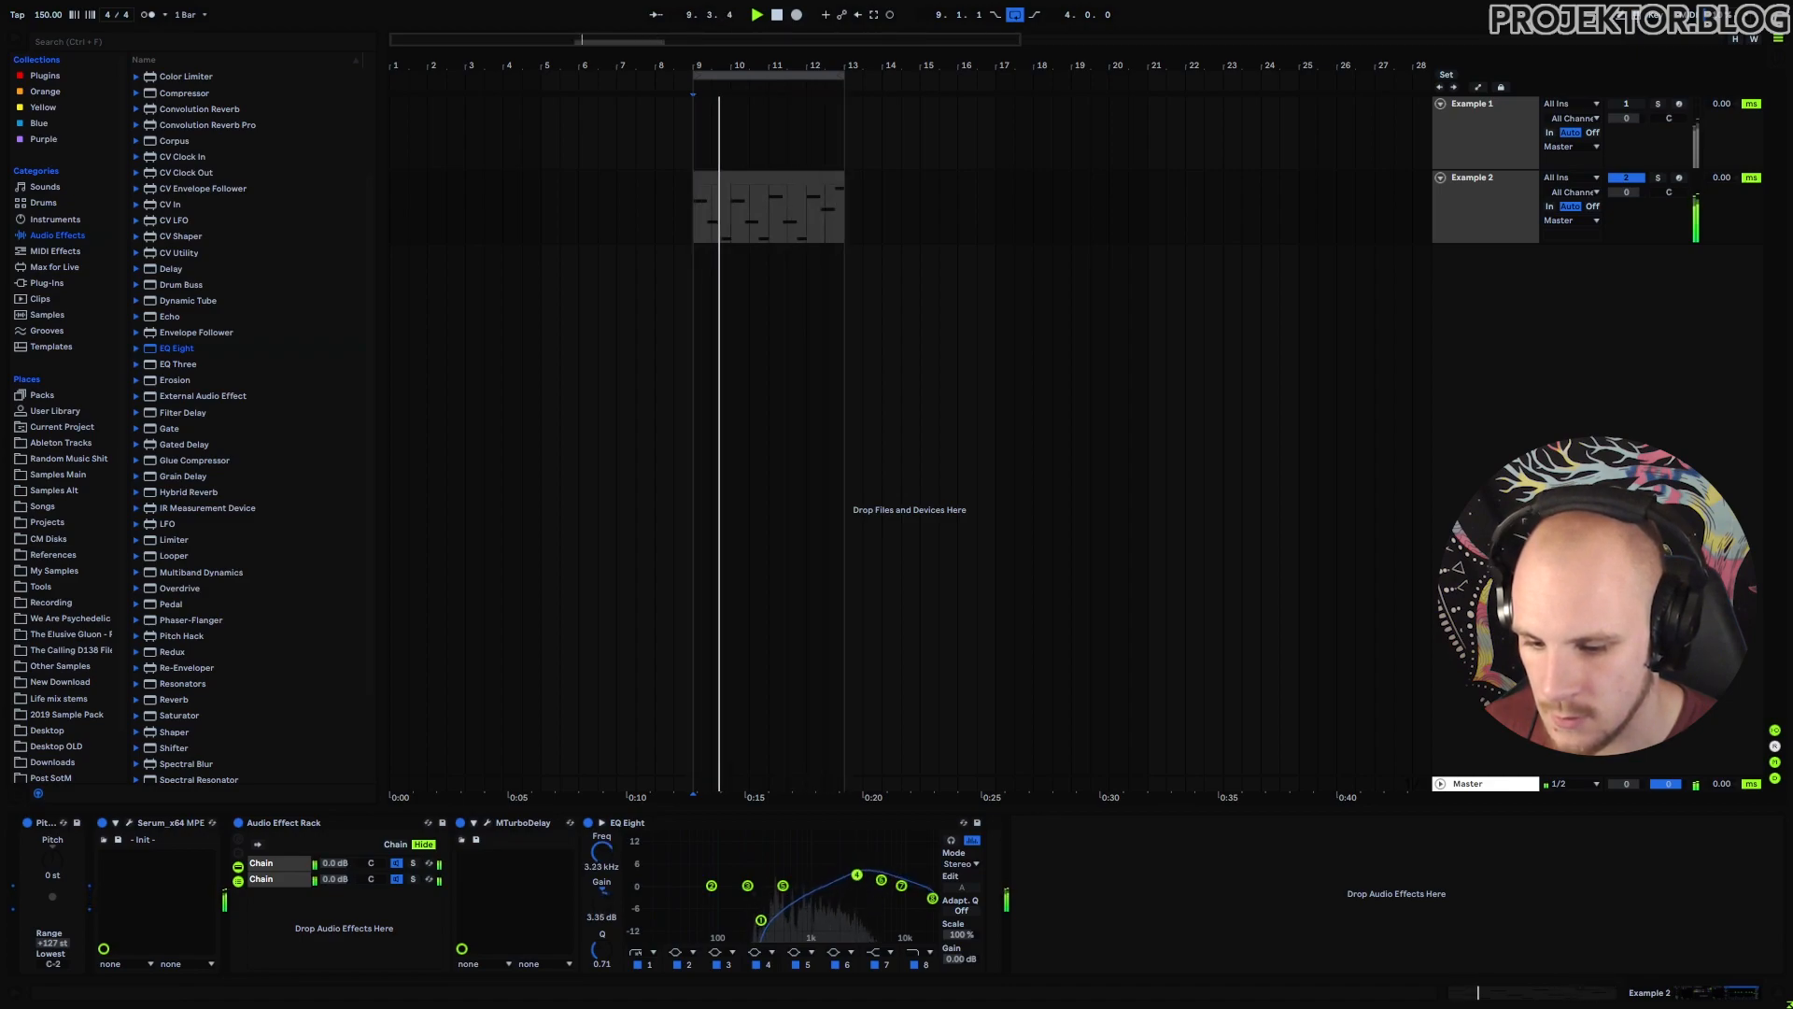
click(761, 920)
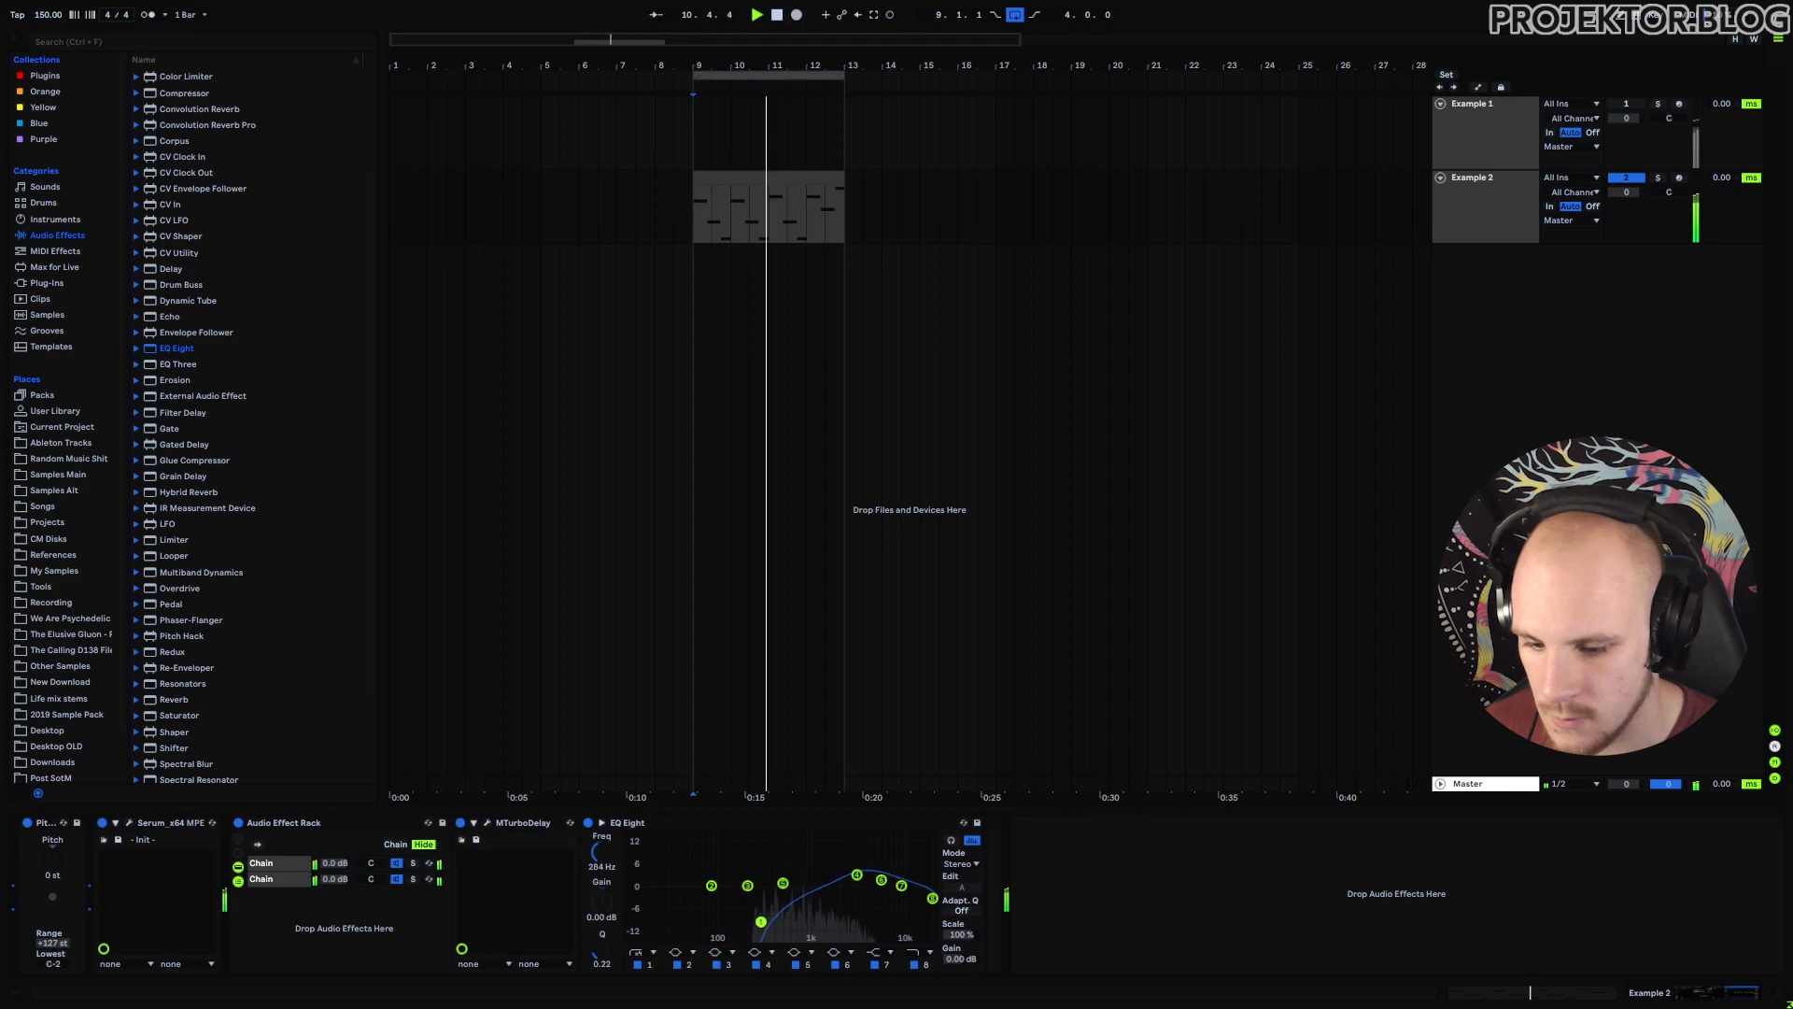
Solo the dry chain, then the delay chain to compare, and add Convolution Reverb Pro.
click(413, 865)
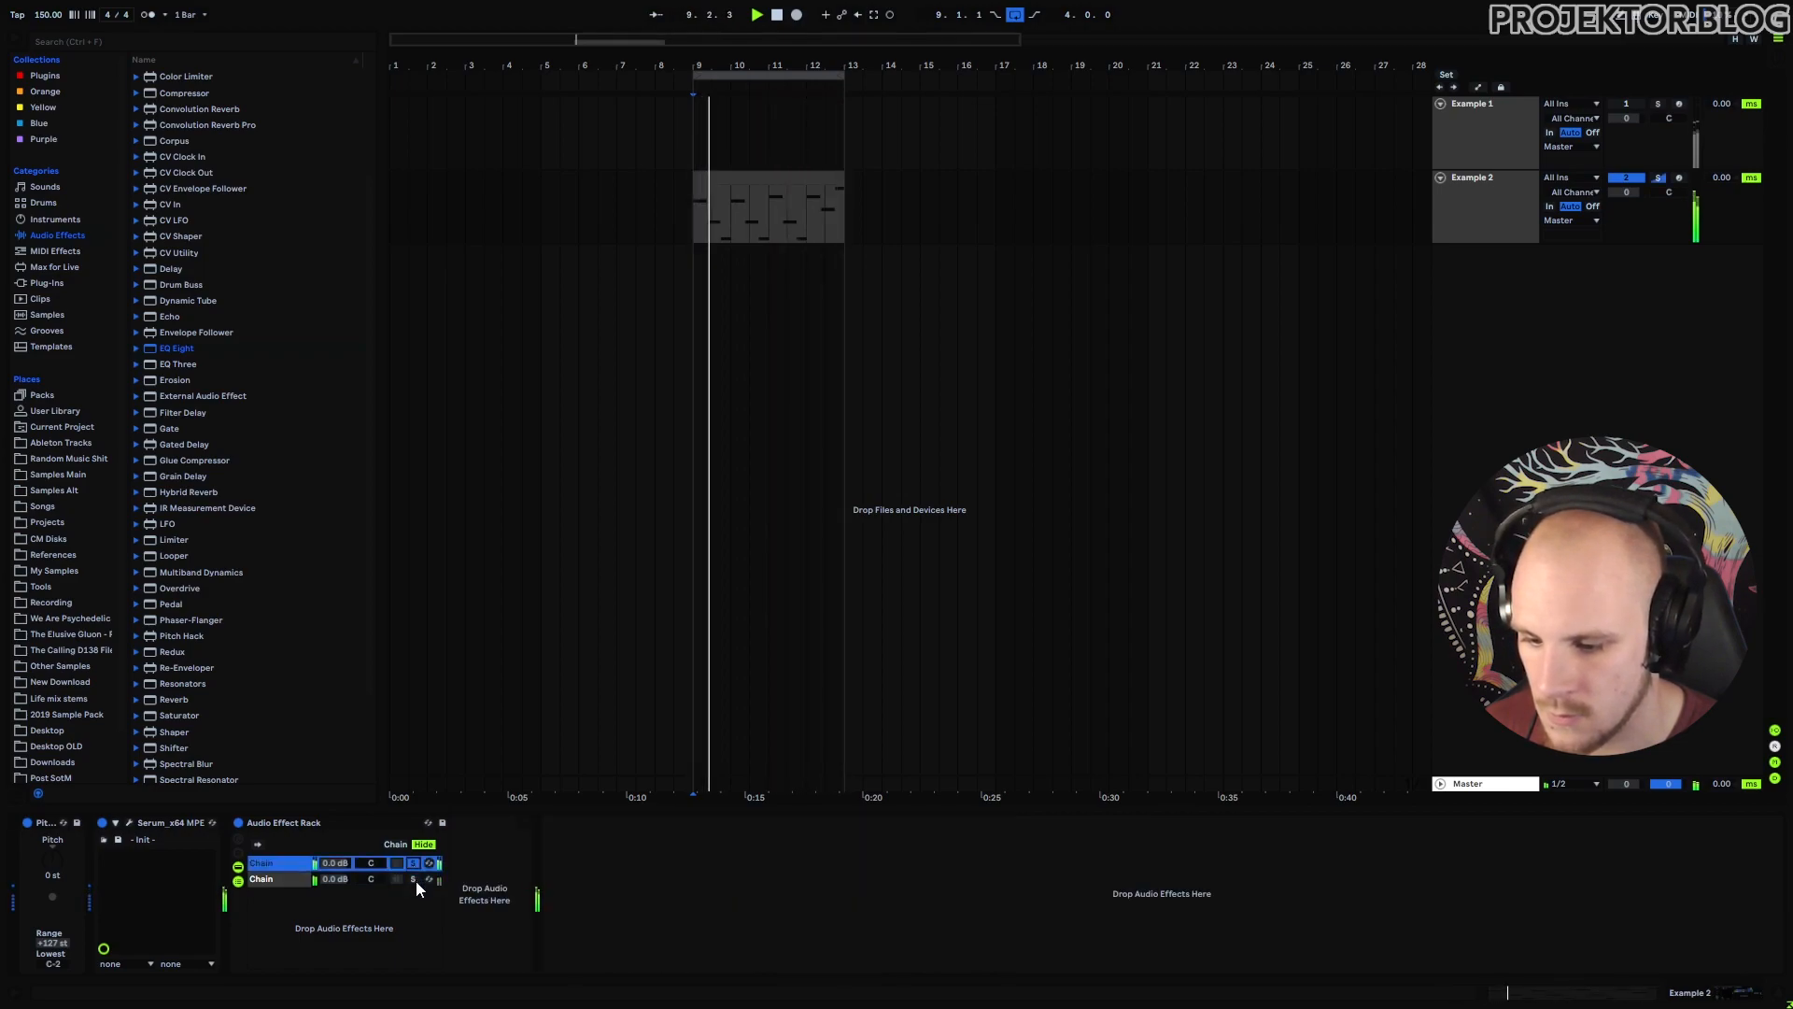
click(414, 880)
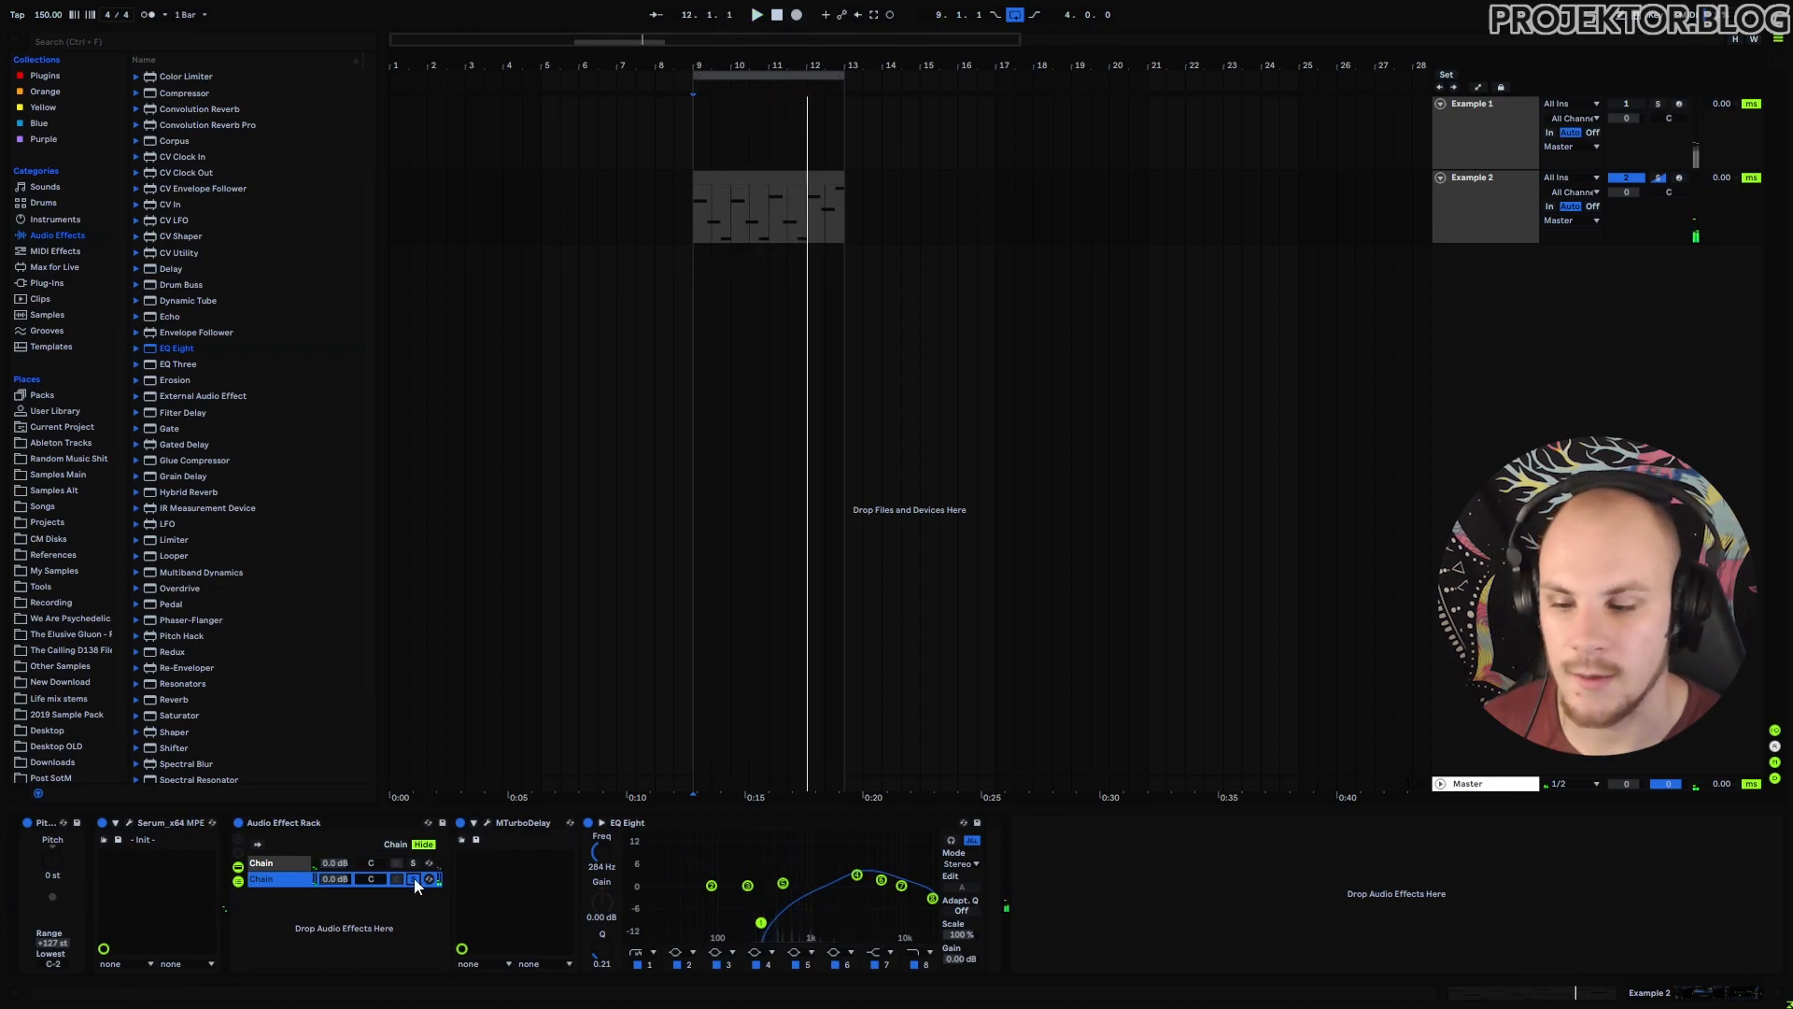
click(137, 125)
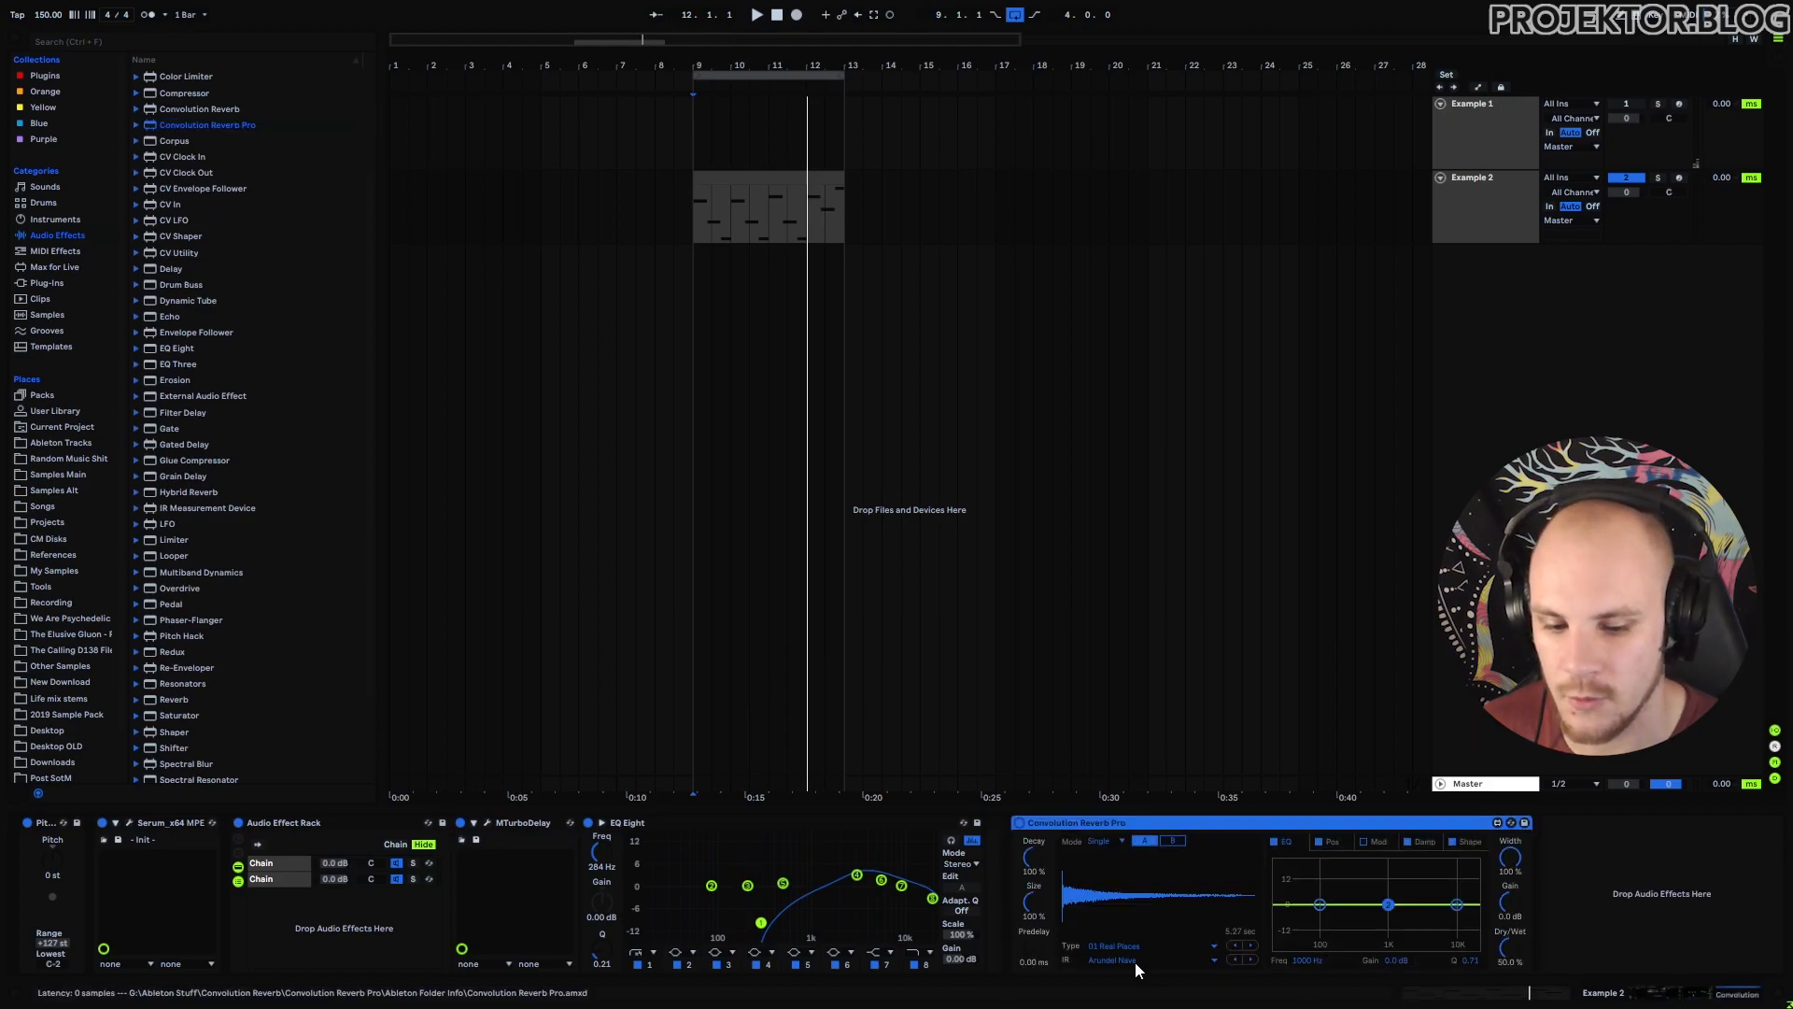
Give Convolution Reverb Pro the Ely Chapel impulse with a -5.9 dB dip at 568 Hz, then add EQ Eight.
click(1116, 960)
click(1140, 247)
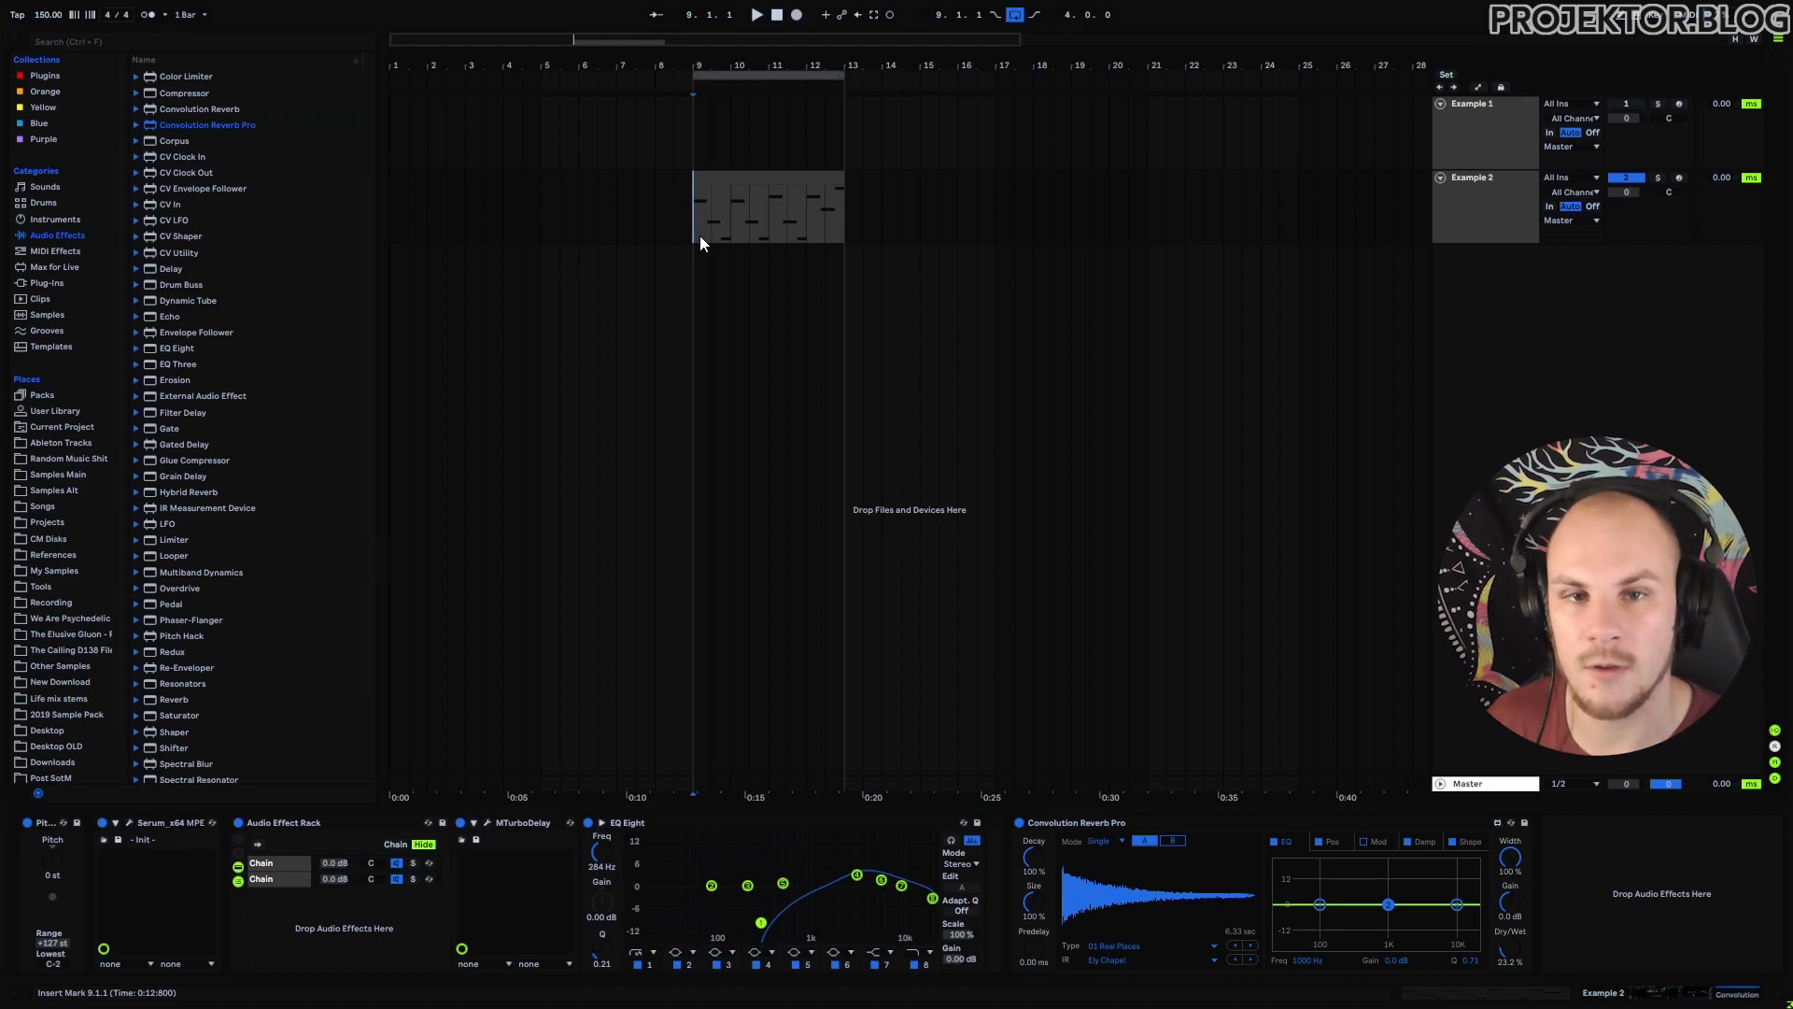
key(space)
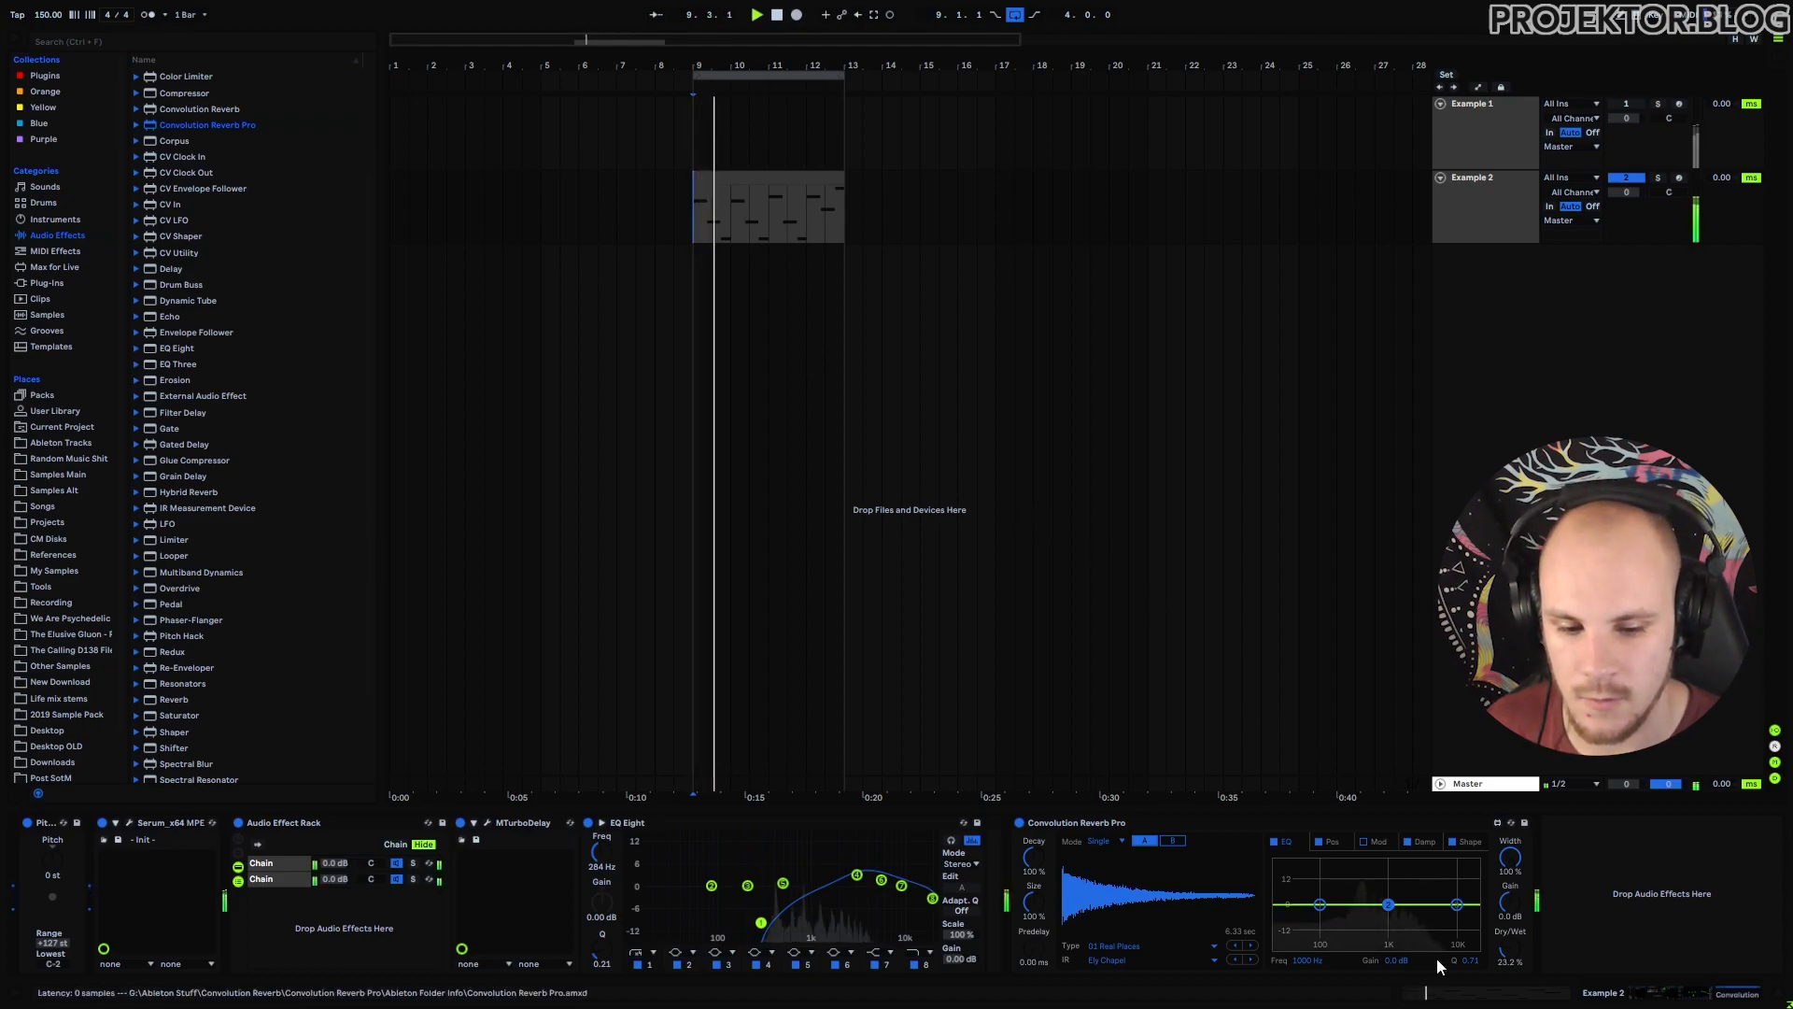
drag(1388, 905, 1376, 916)
drag(177, 348, 1534, 897)
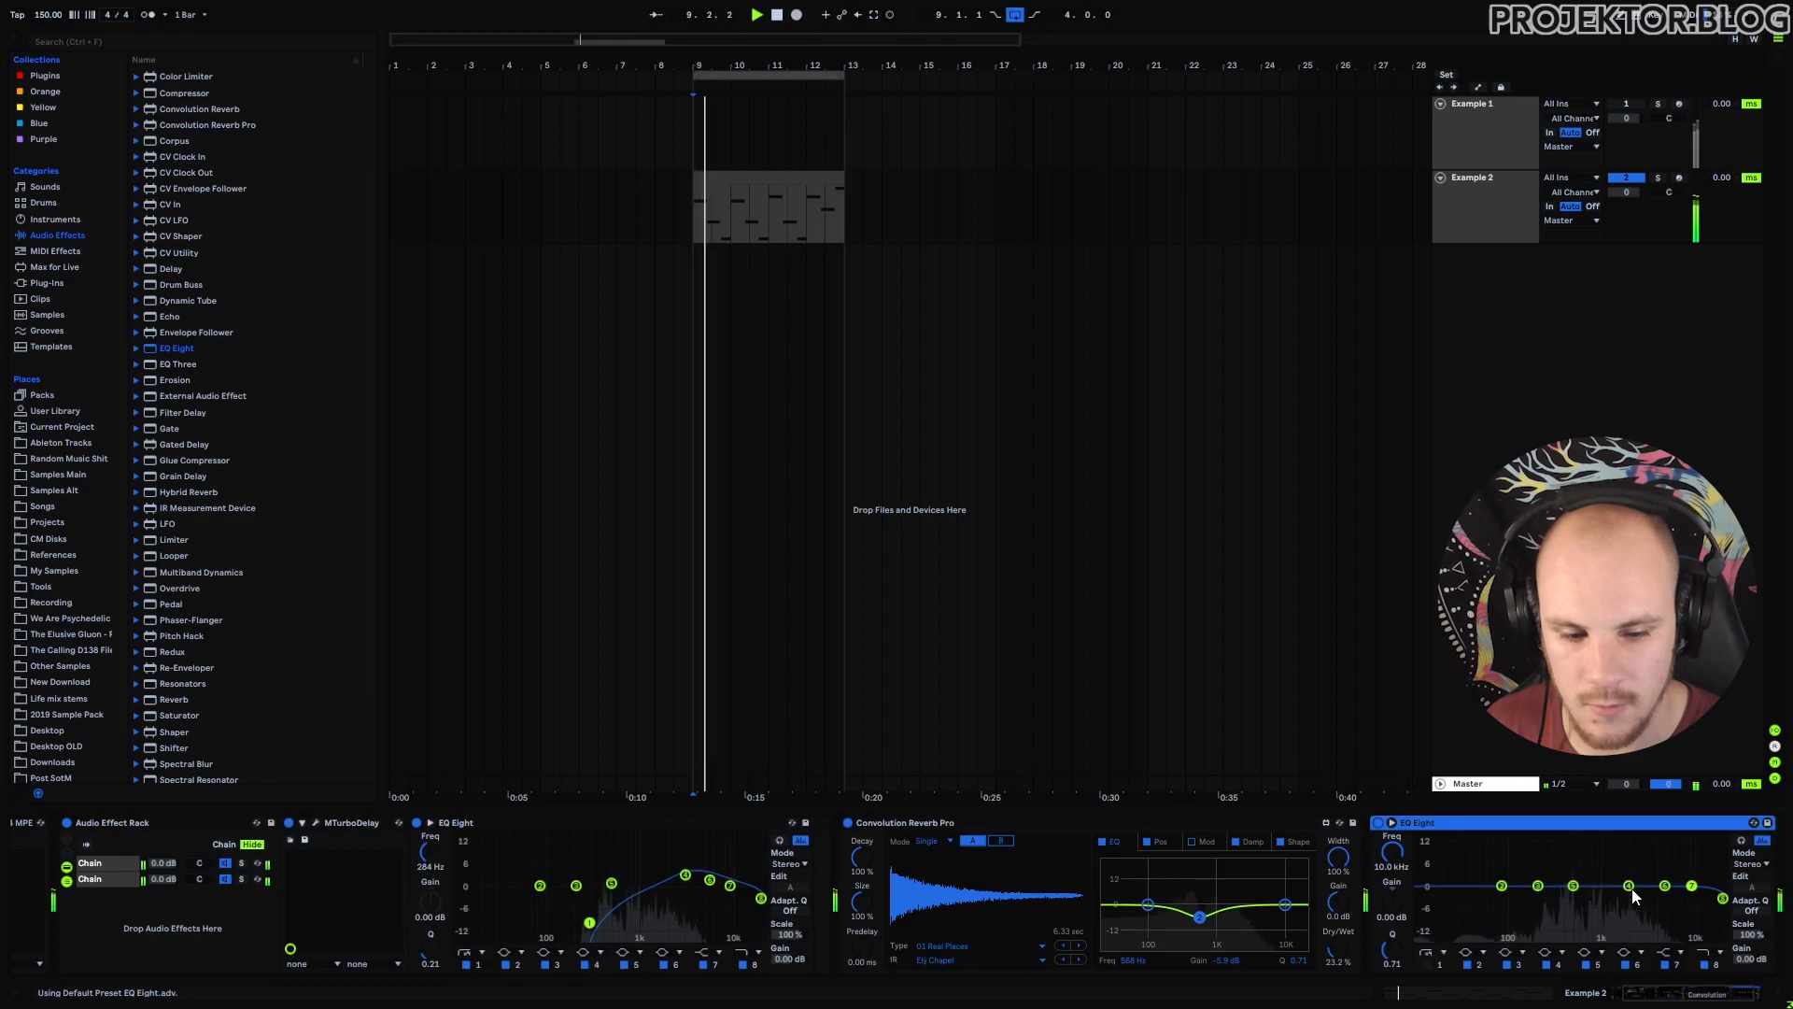
On the final EQ Eight, lift the high band to ~7.58 kHz, add a ~199 Hz low cut, set frequency to 225 Hz.
drag(1638, 870, 1681, 866)
click(1436, 965)
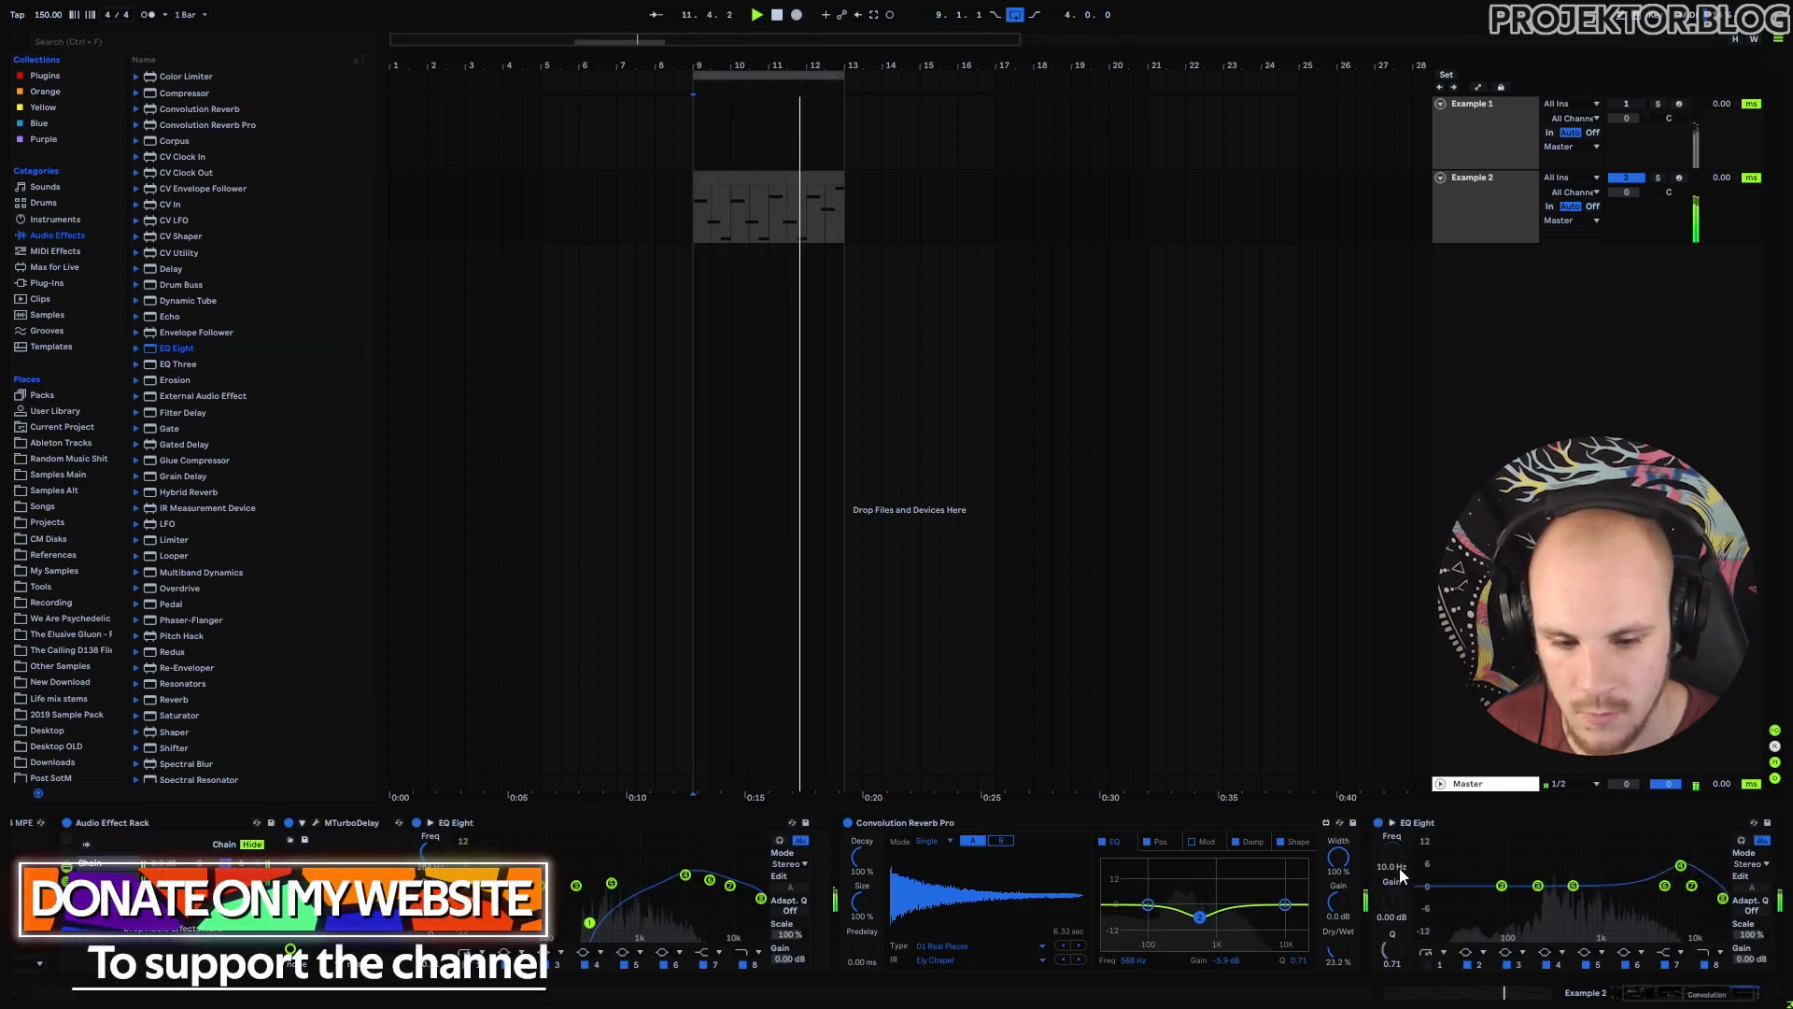
drag(1393, 857, 1391, 845)
click(1428, 965)
key(space)
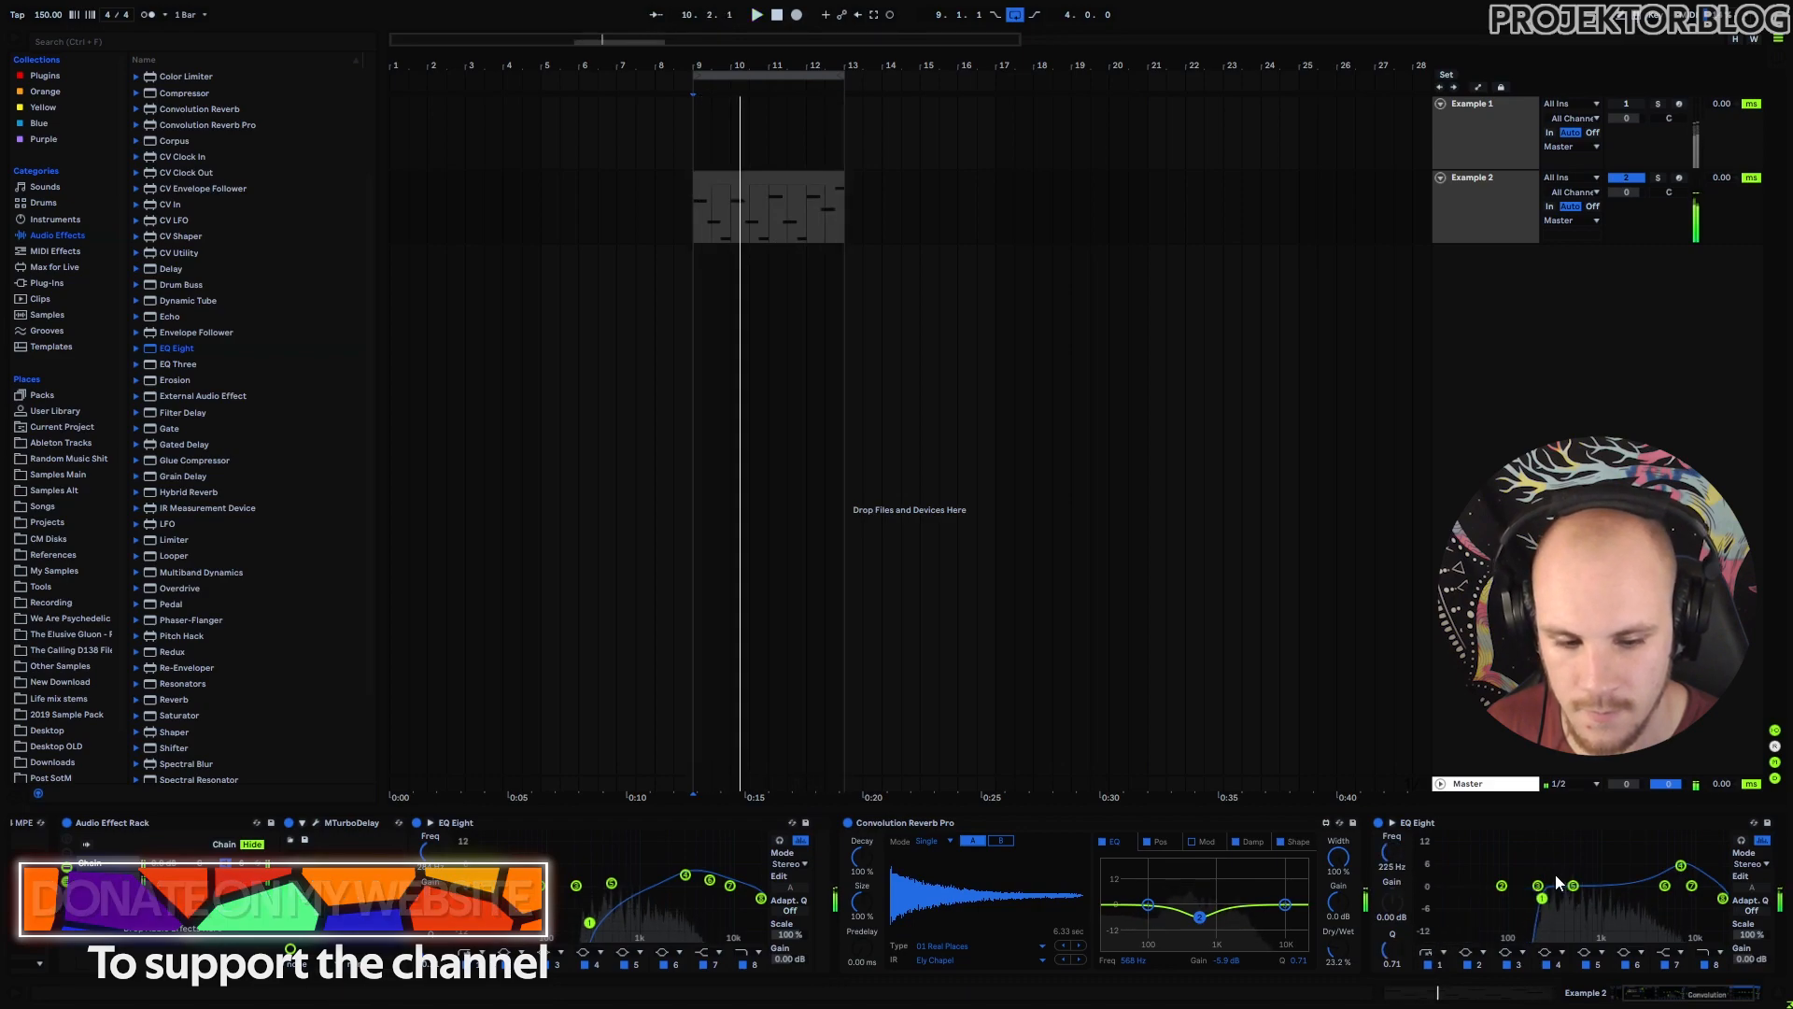
drag(1672, 995, 1714, 996)
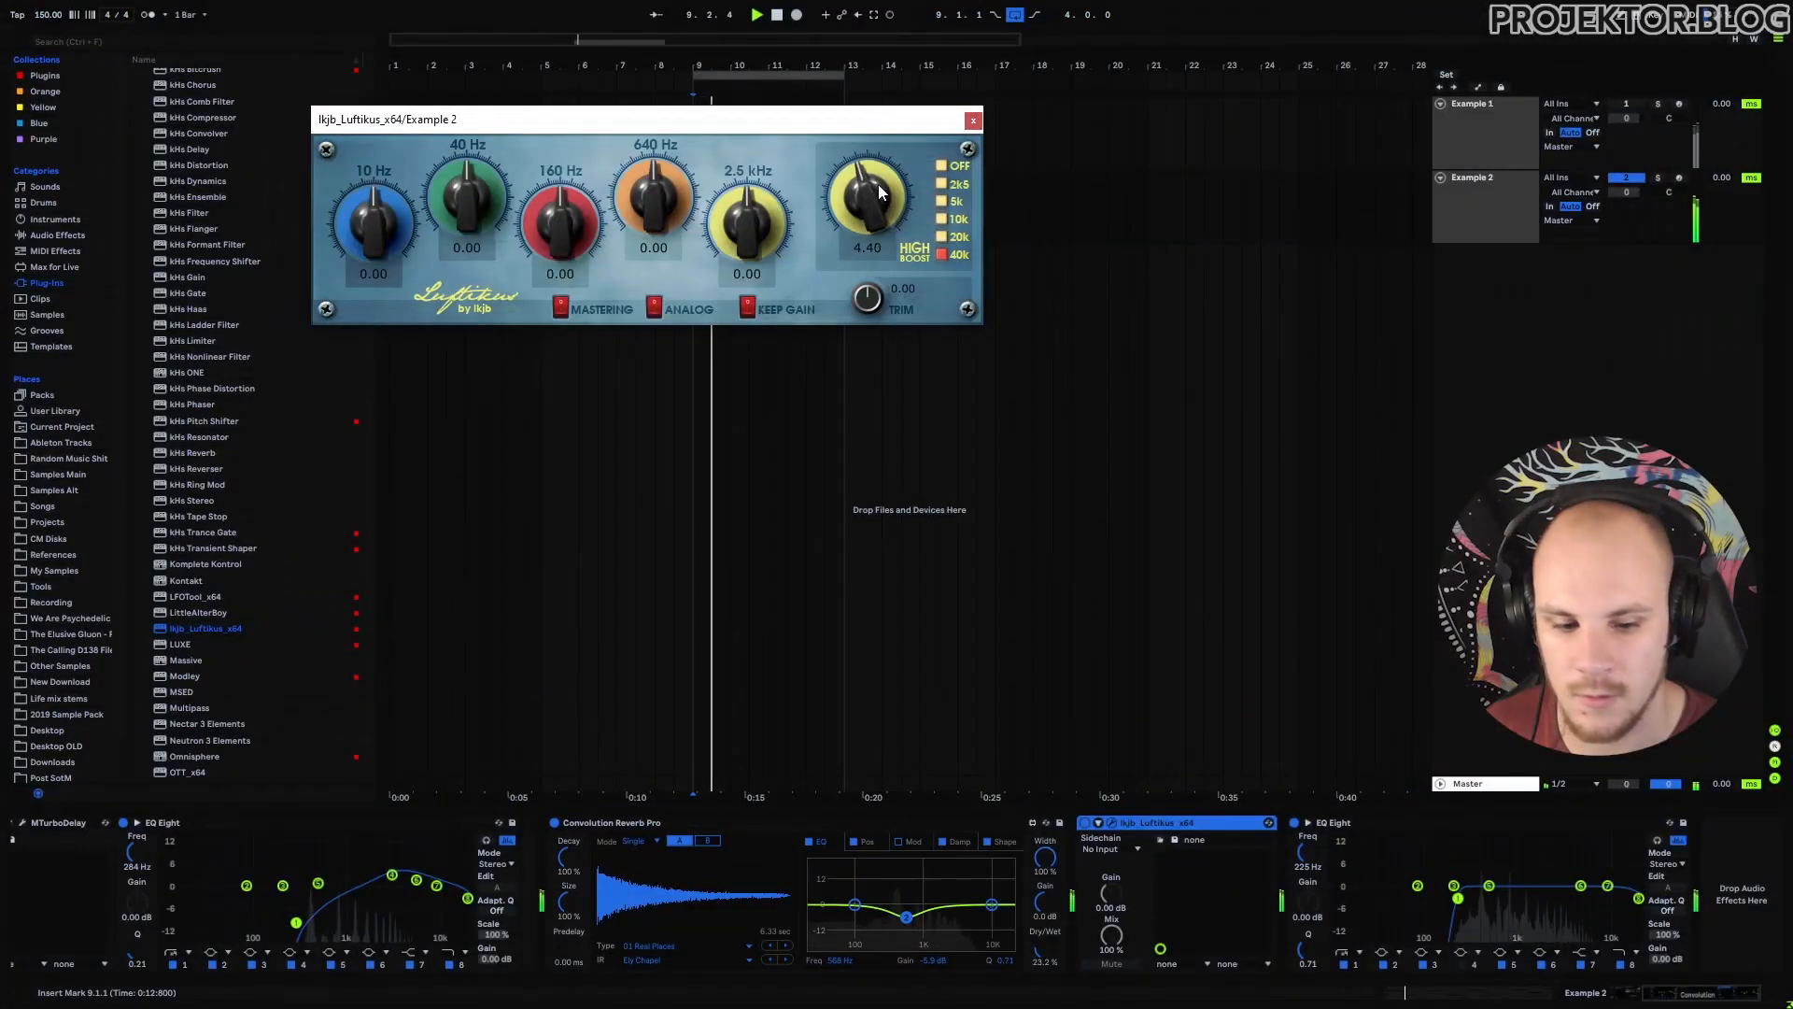
Set Luftikus's high boost to 5.25, compare it bypassed and active, then close its window.
drag(878, 183, 883, 176)
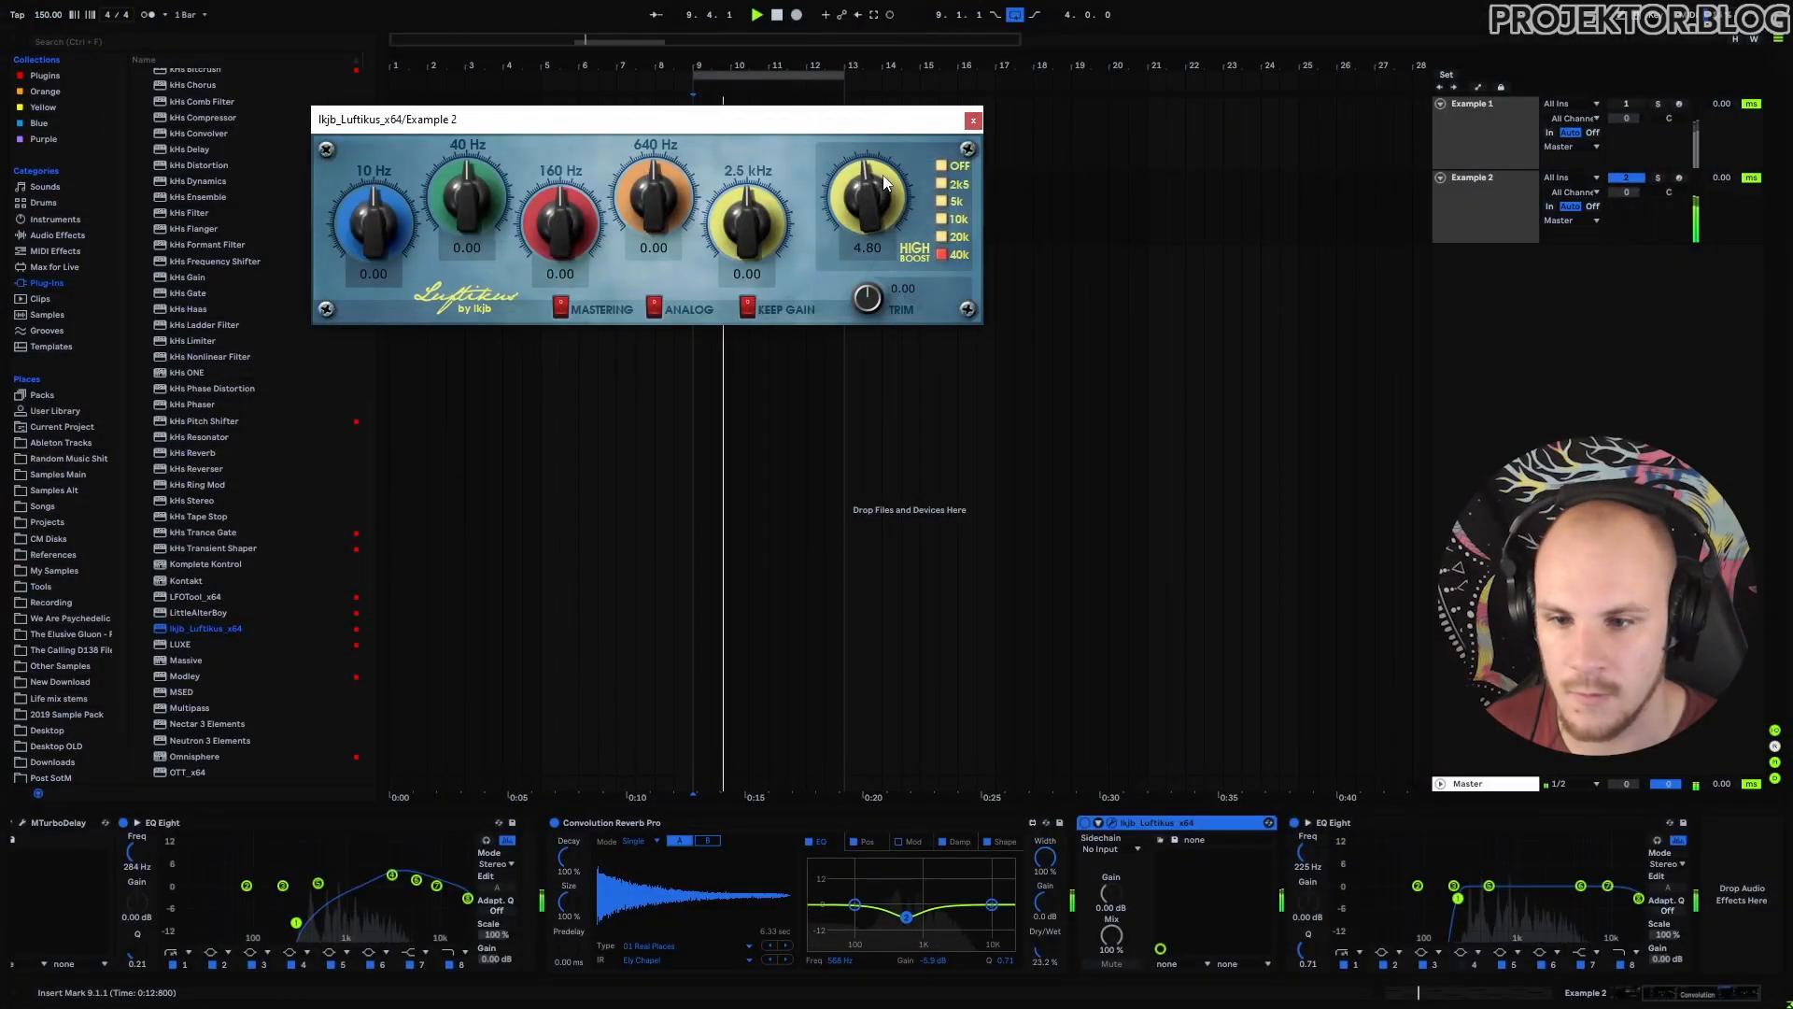
click(1084, 823)
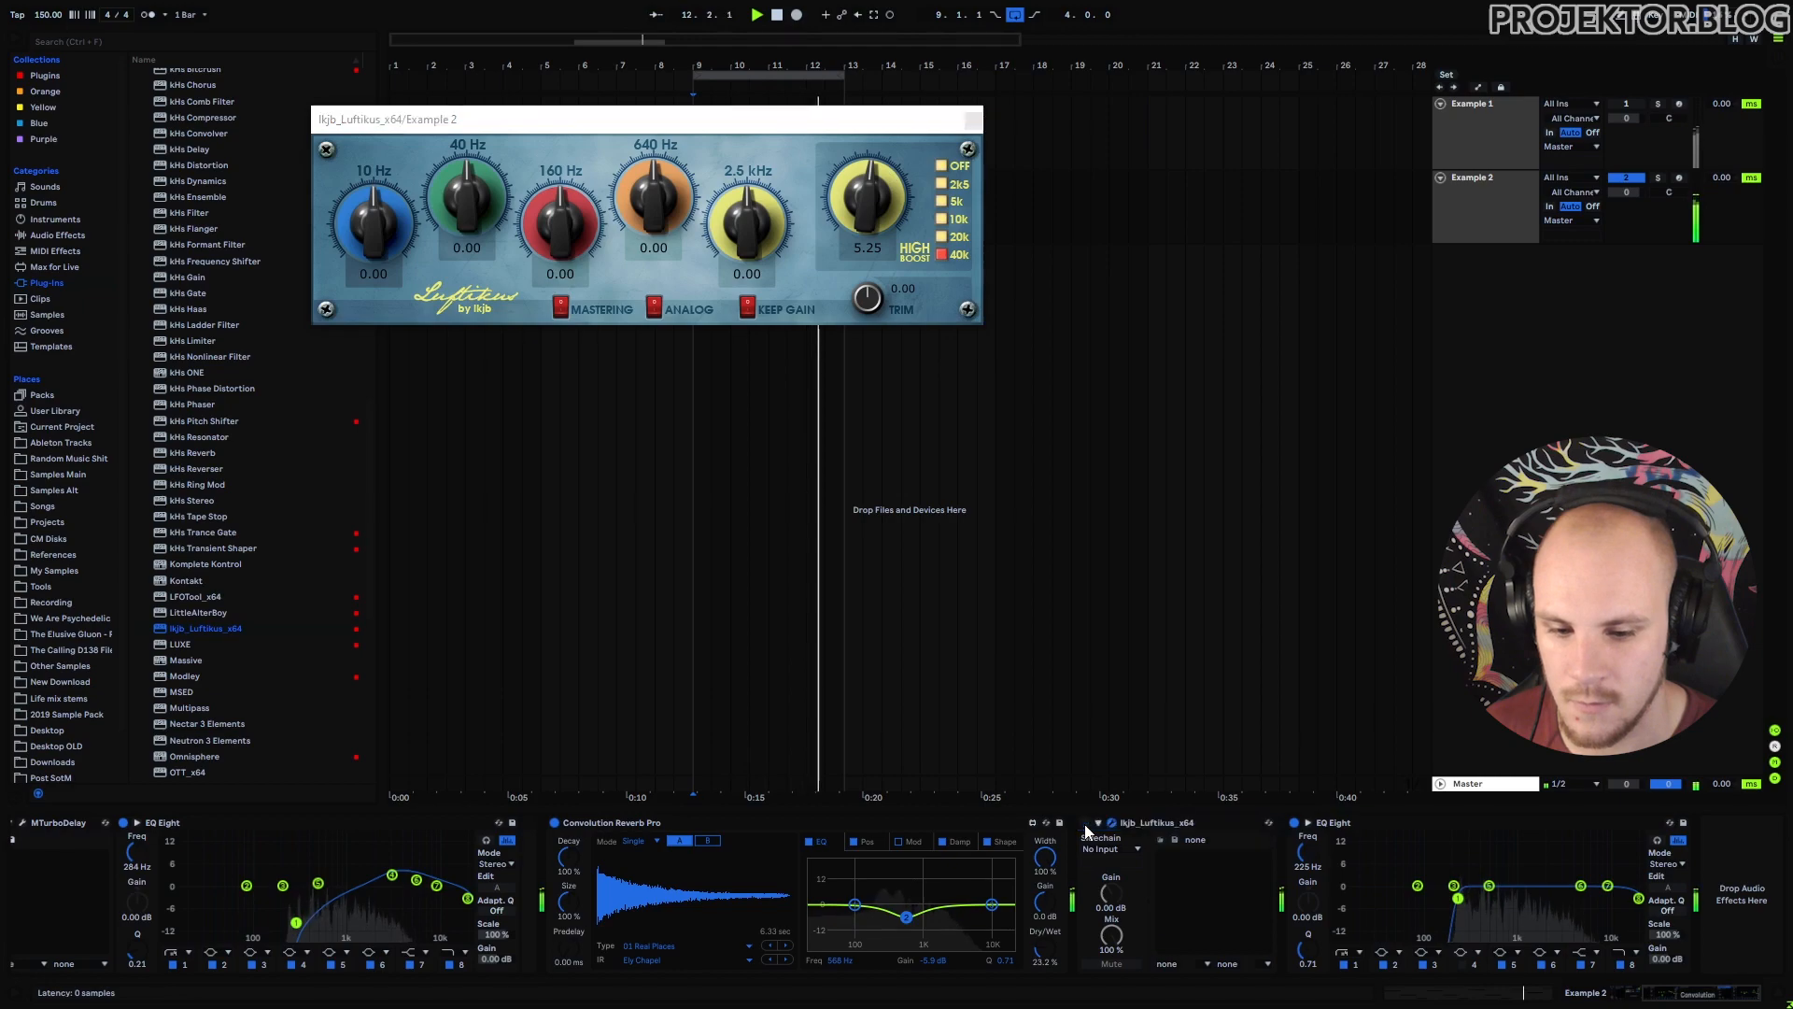
click(1084, 824)
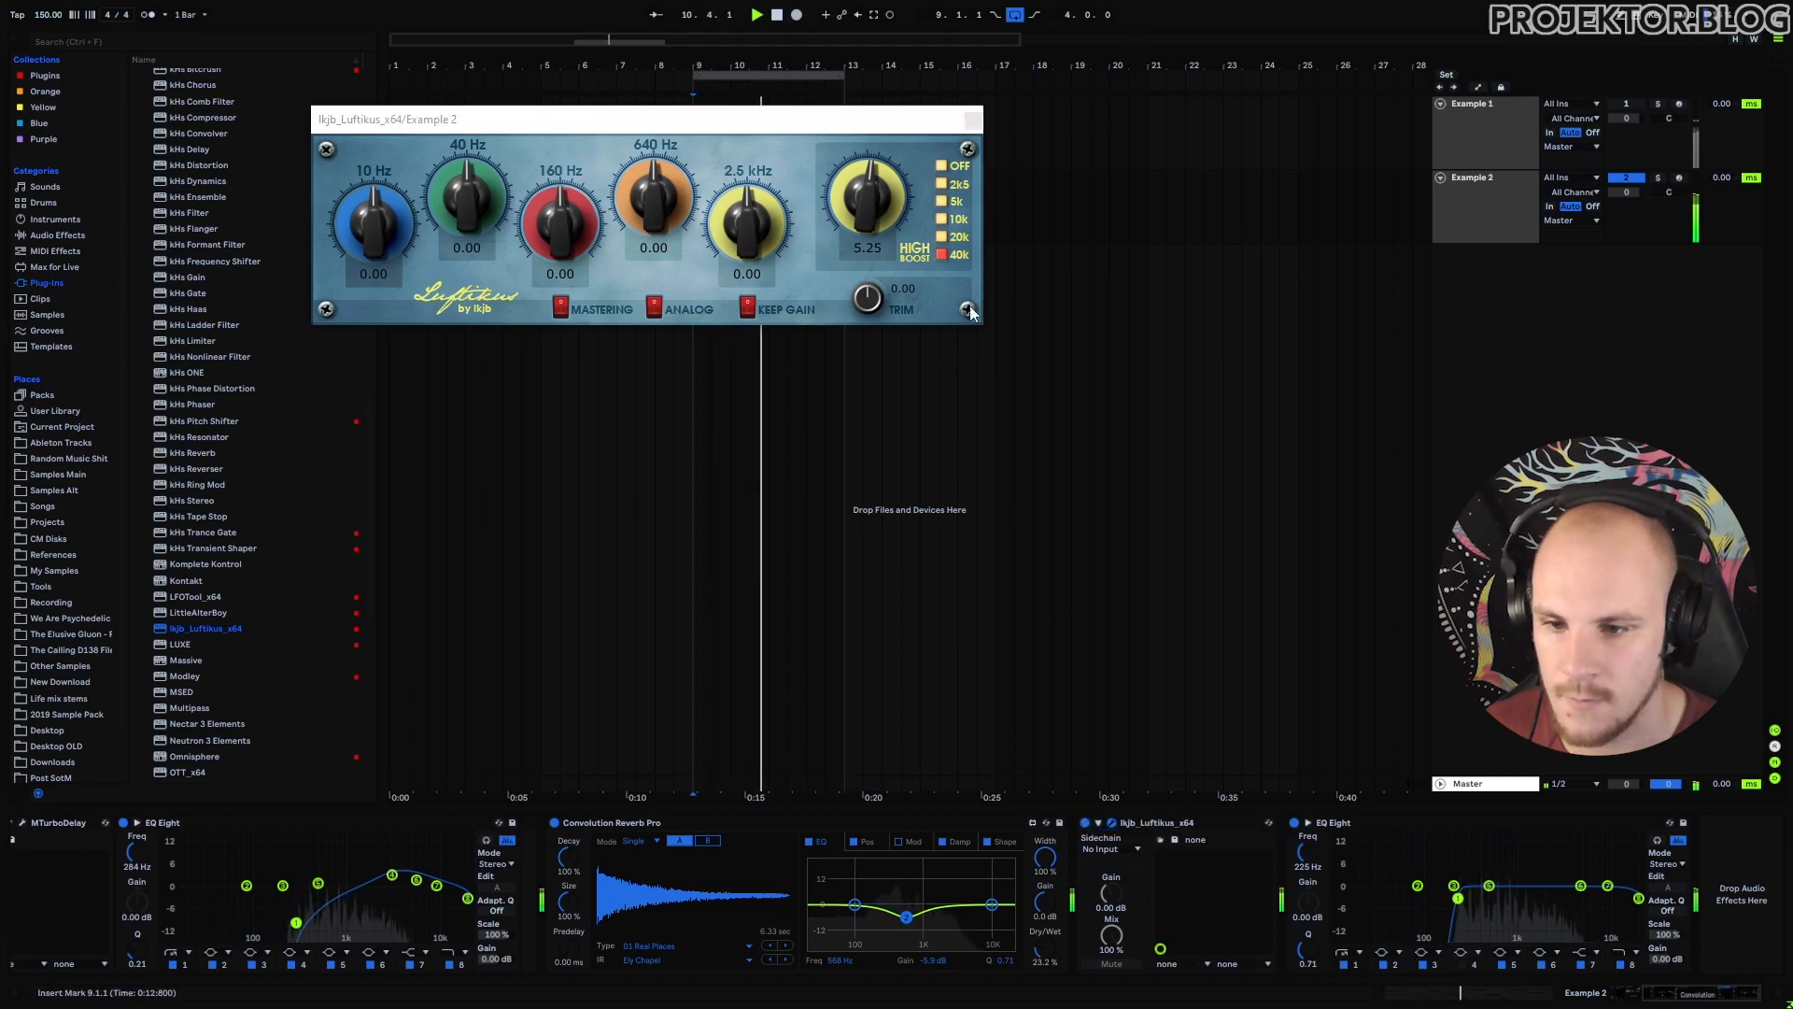
click(972, 119)
scroll(262, 609, up, 10)
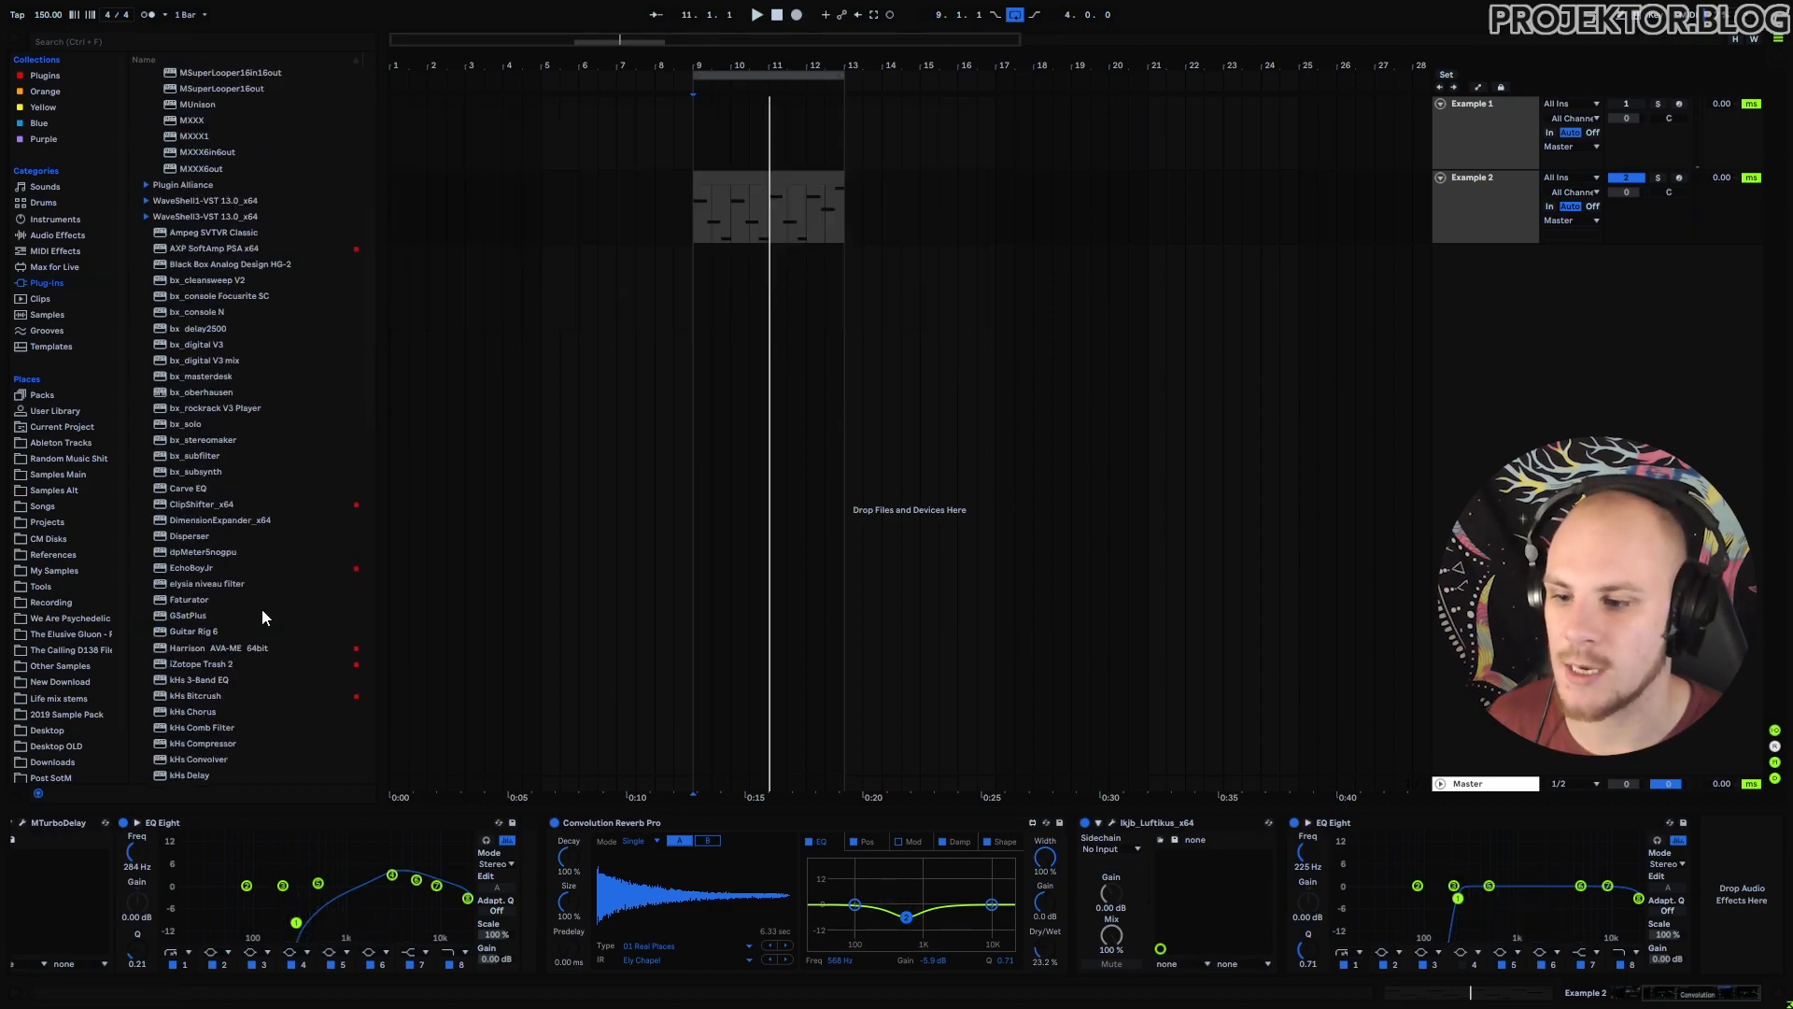
Insert elysia niveau filter after Convolution Reverb Pro at 2.0 dB EQ gain, then move Luftikus after it.
drag(193, 585, 1231, 916)
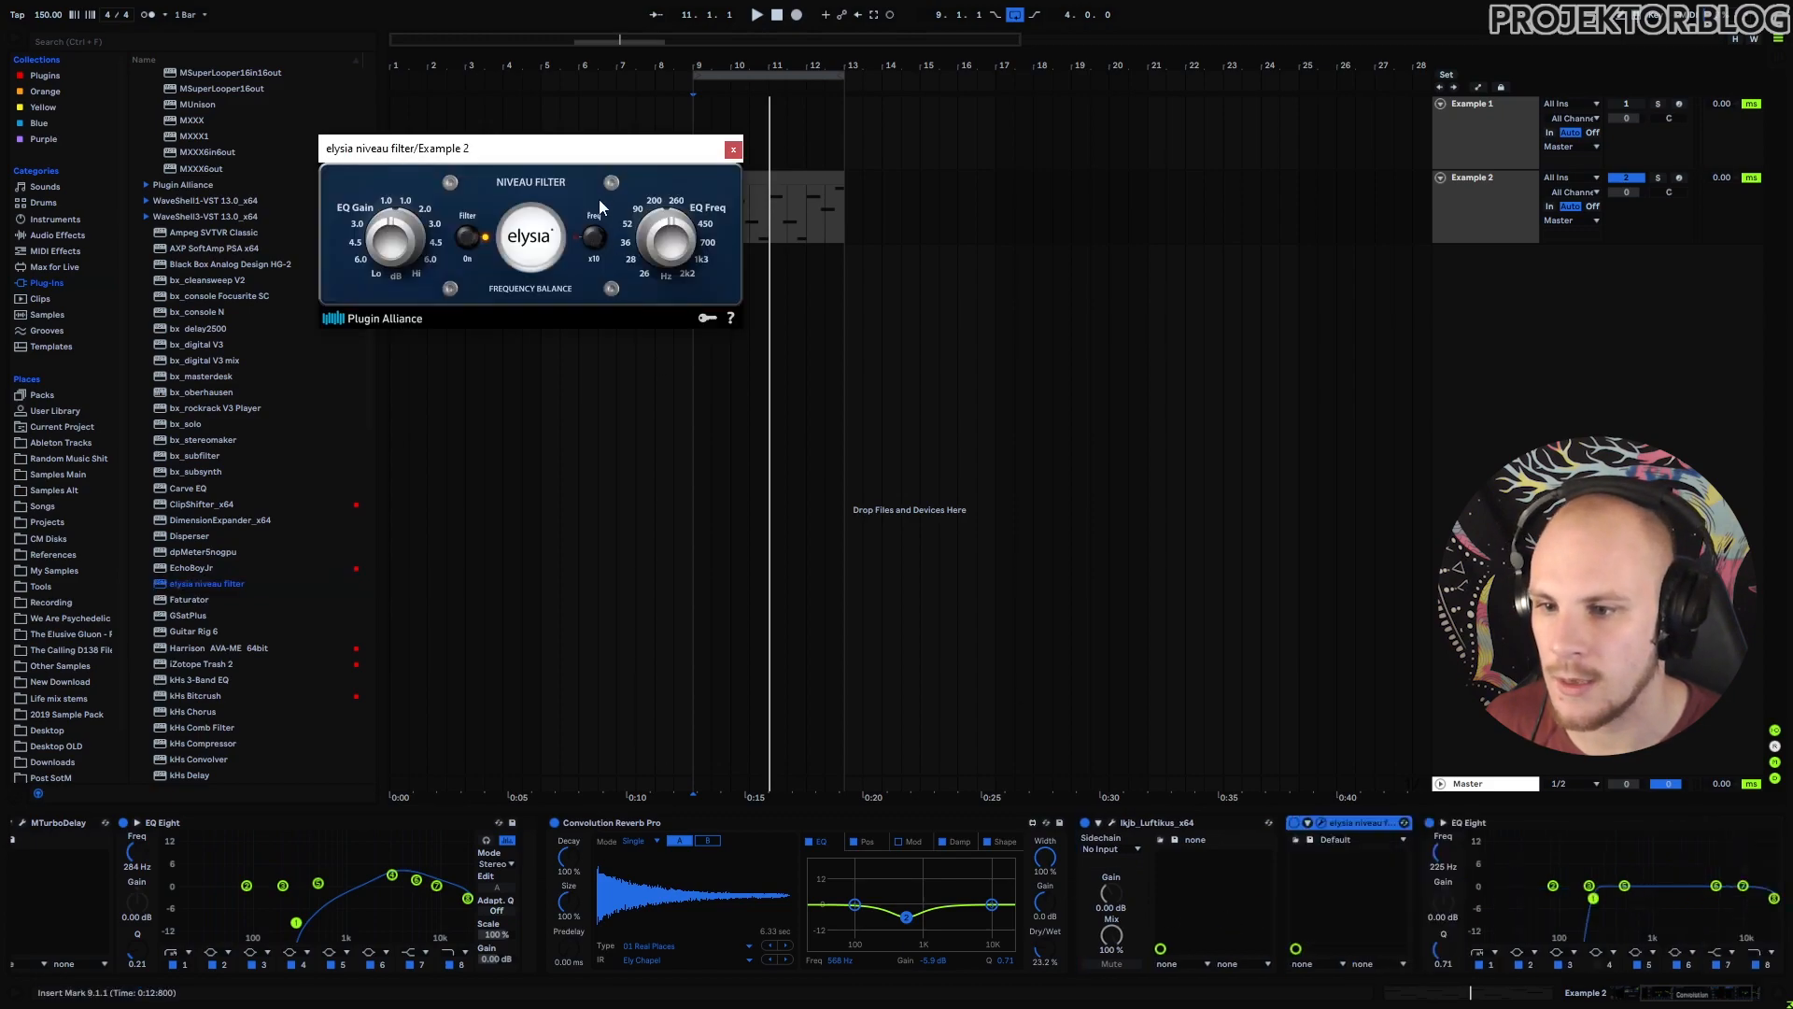
drag(587, 152, 1062, 231)
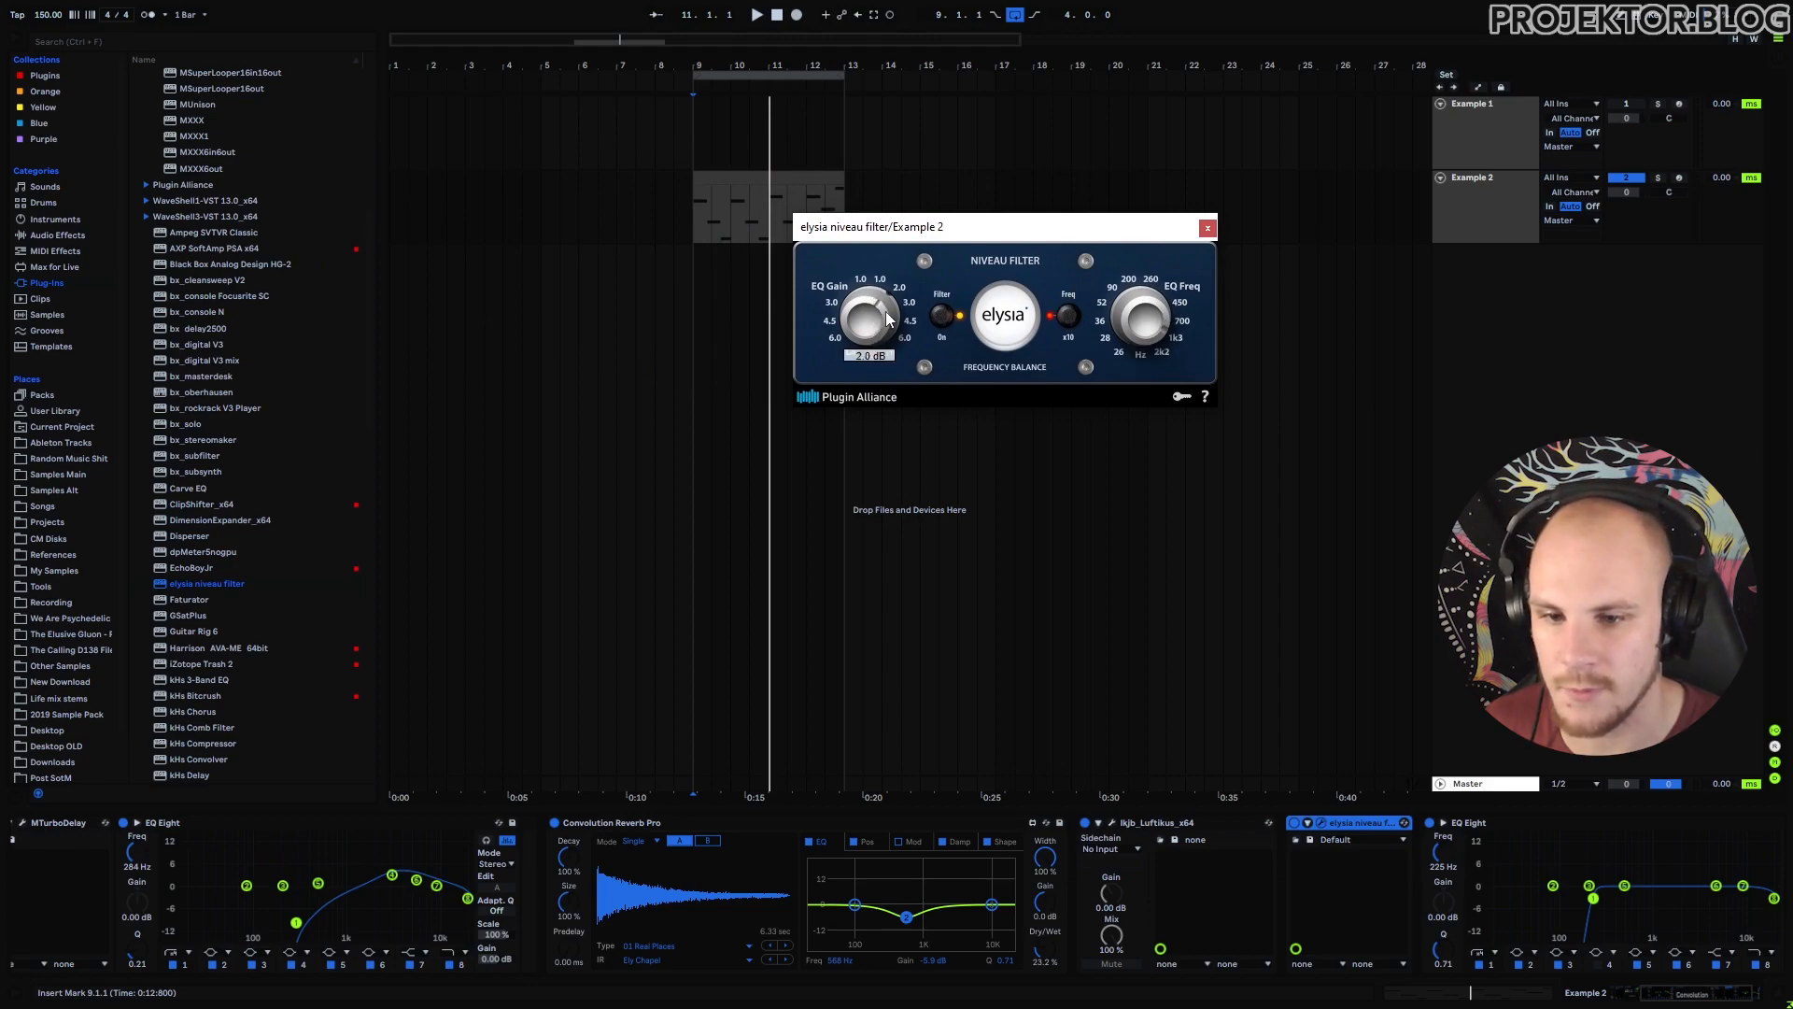
key(space)
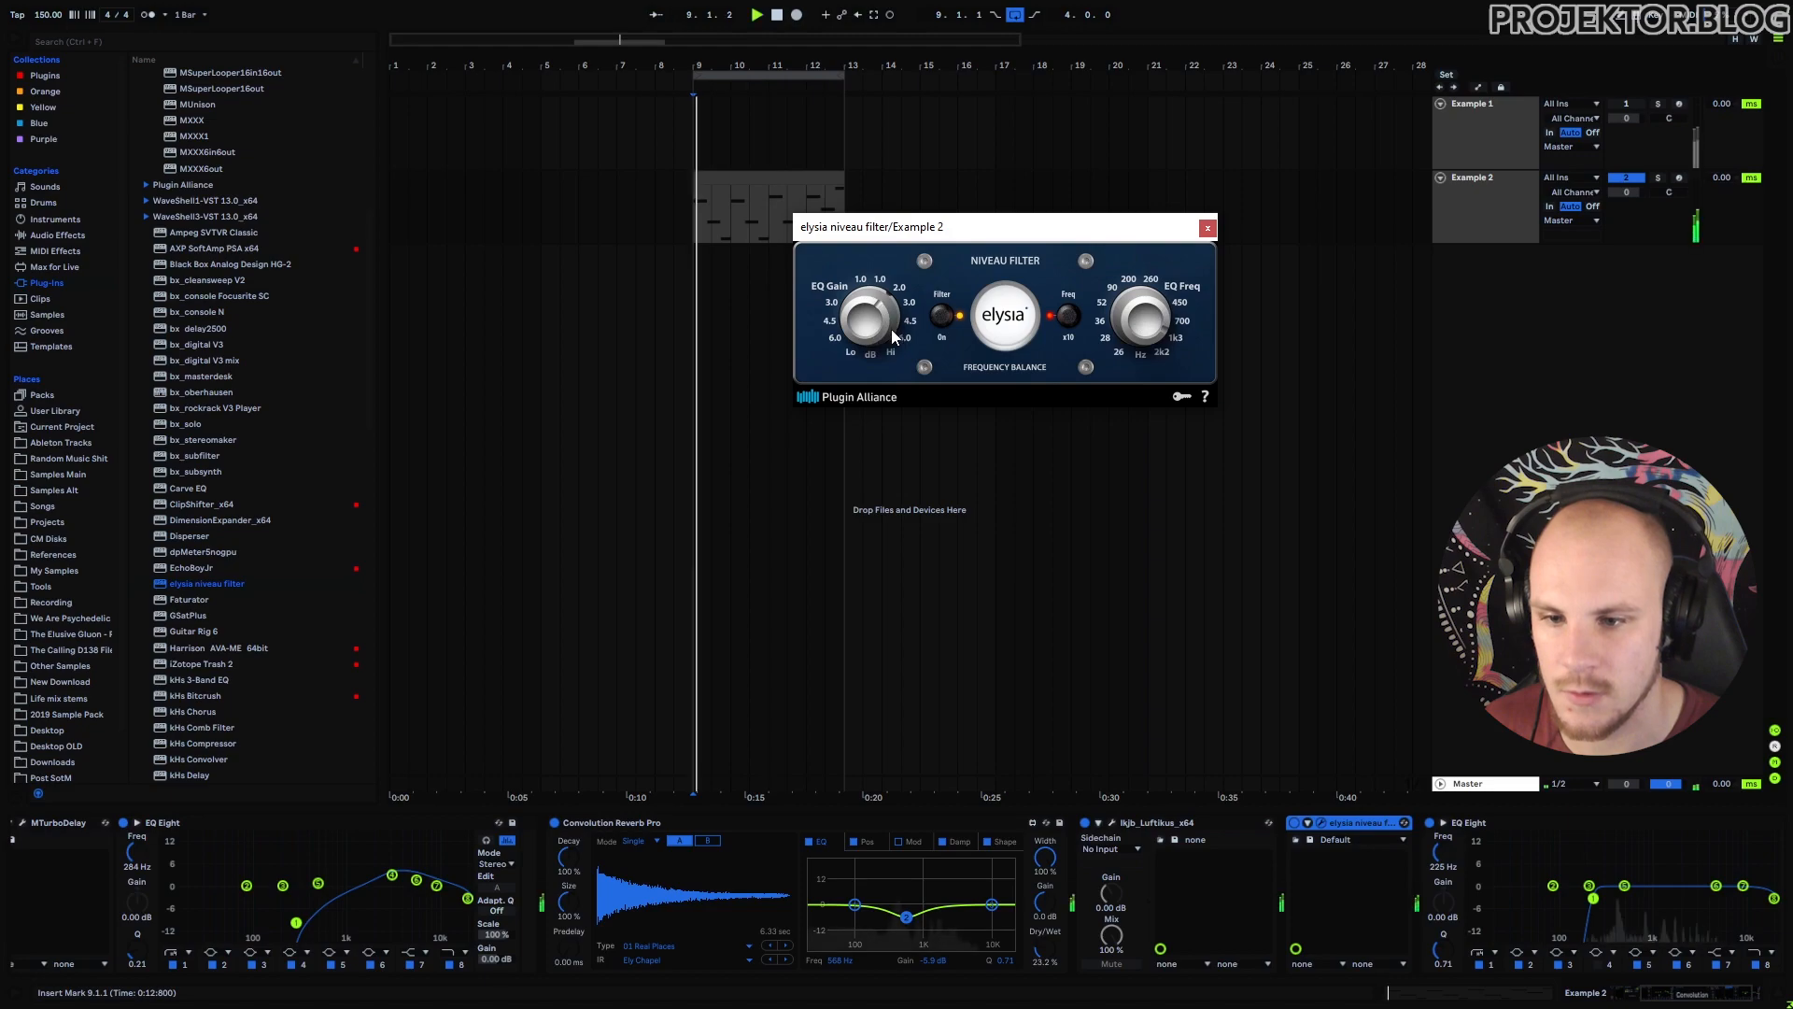
click(1295, 823)
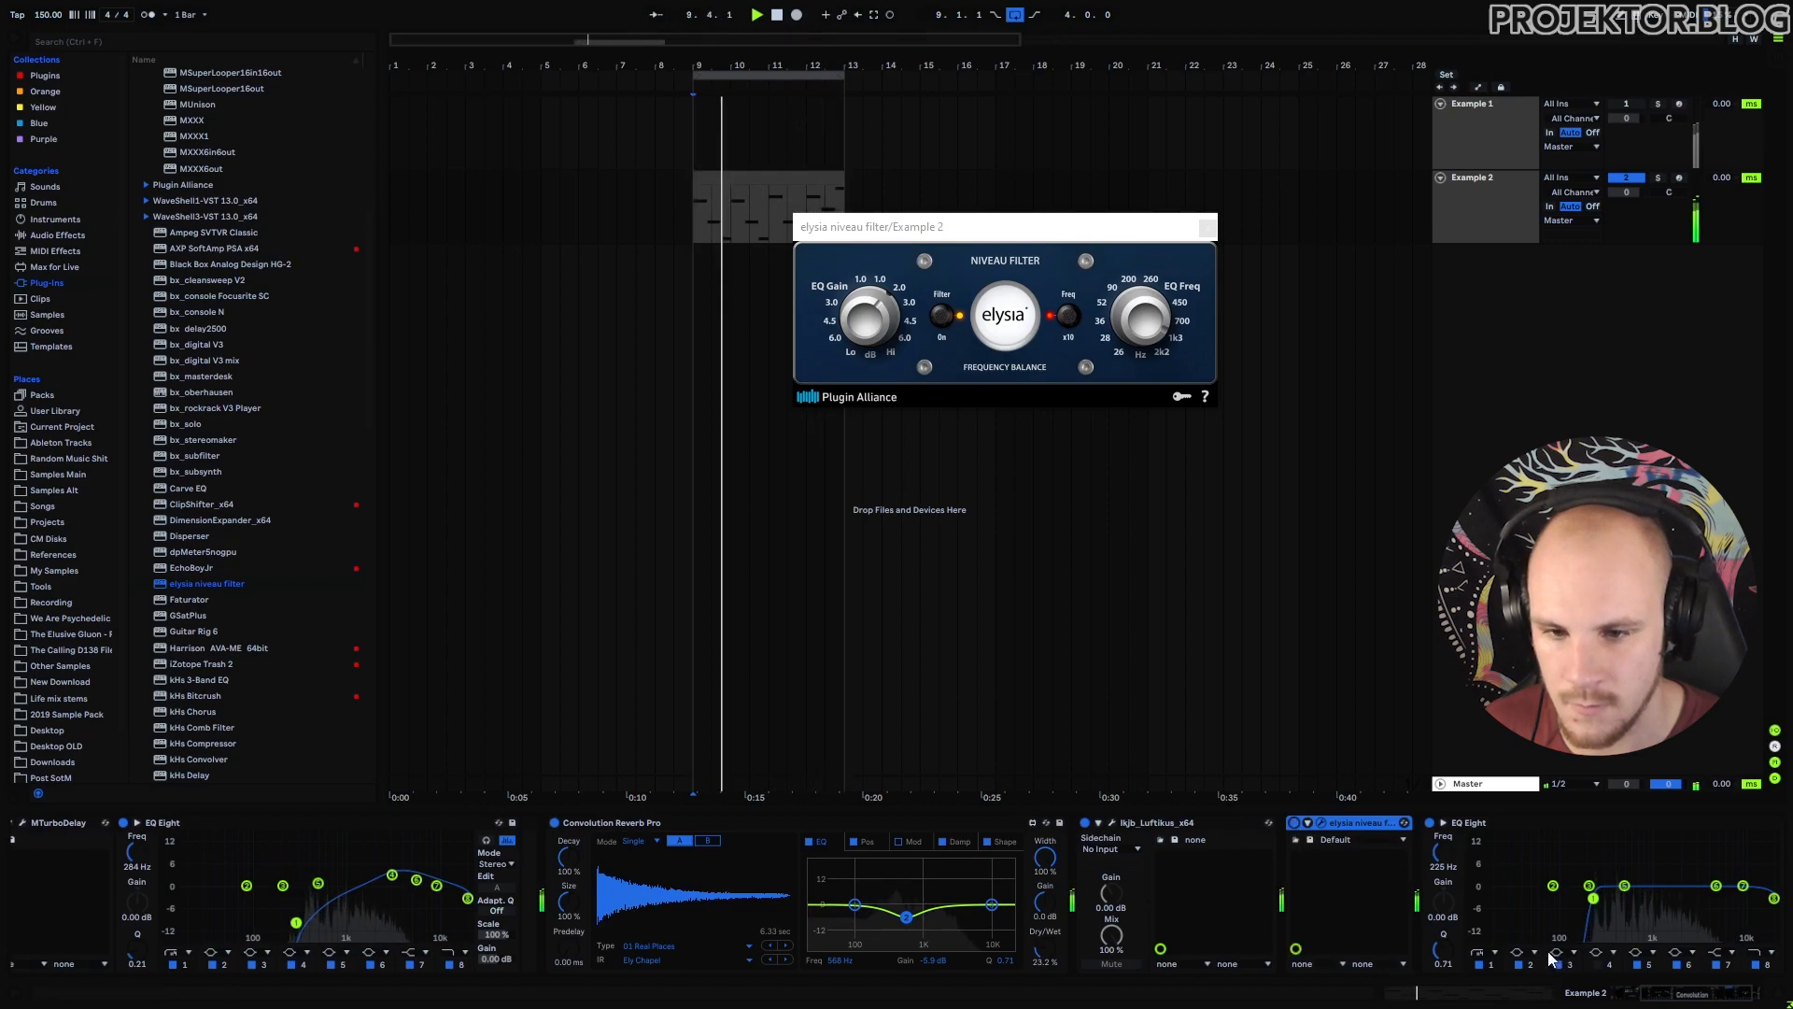
click(1208, 228)
drag(1171, 827, 1392, 861)
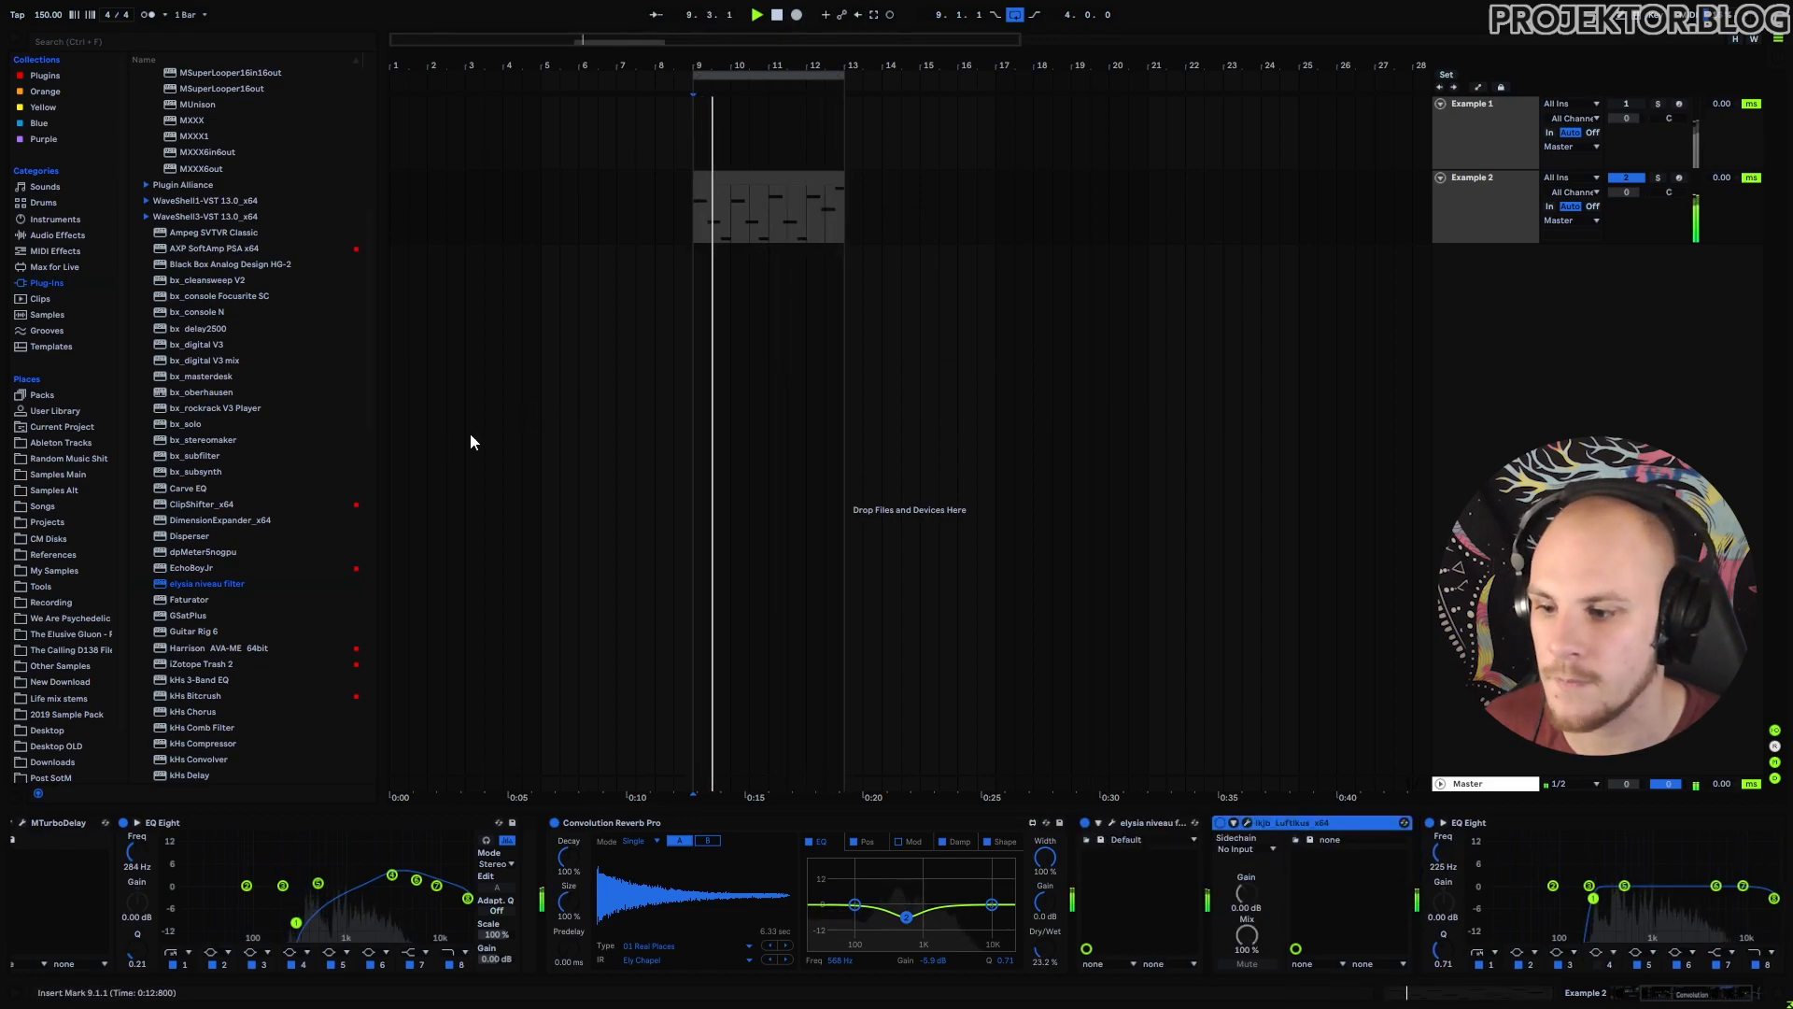
Add LUXE from the browser between Convolution Reverb Pro and elysia niveau filter.
scroll(249, 487, down, 6)
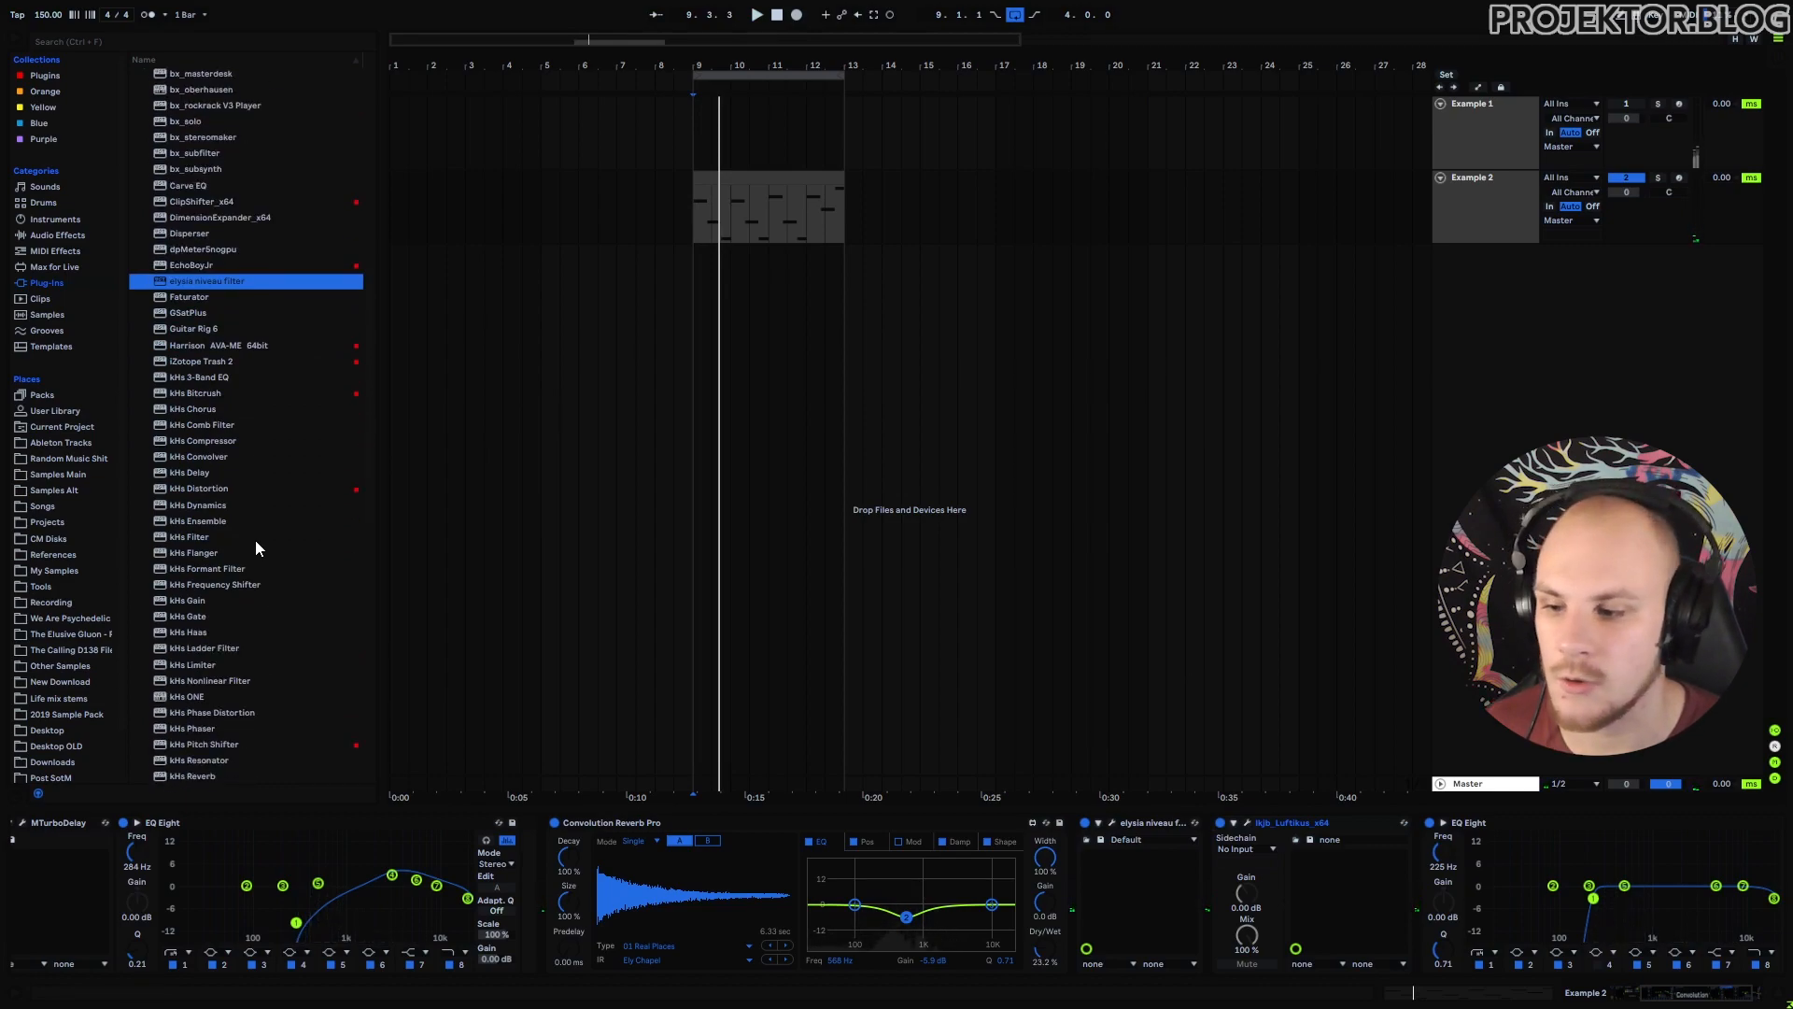
scroll(256, 542, down, 7)
drag(211, 633, 1107, 866)
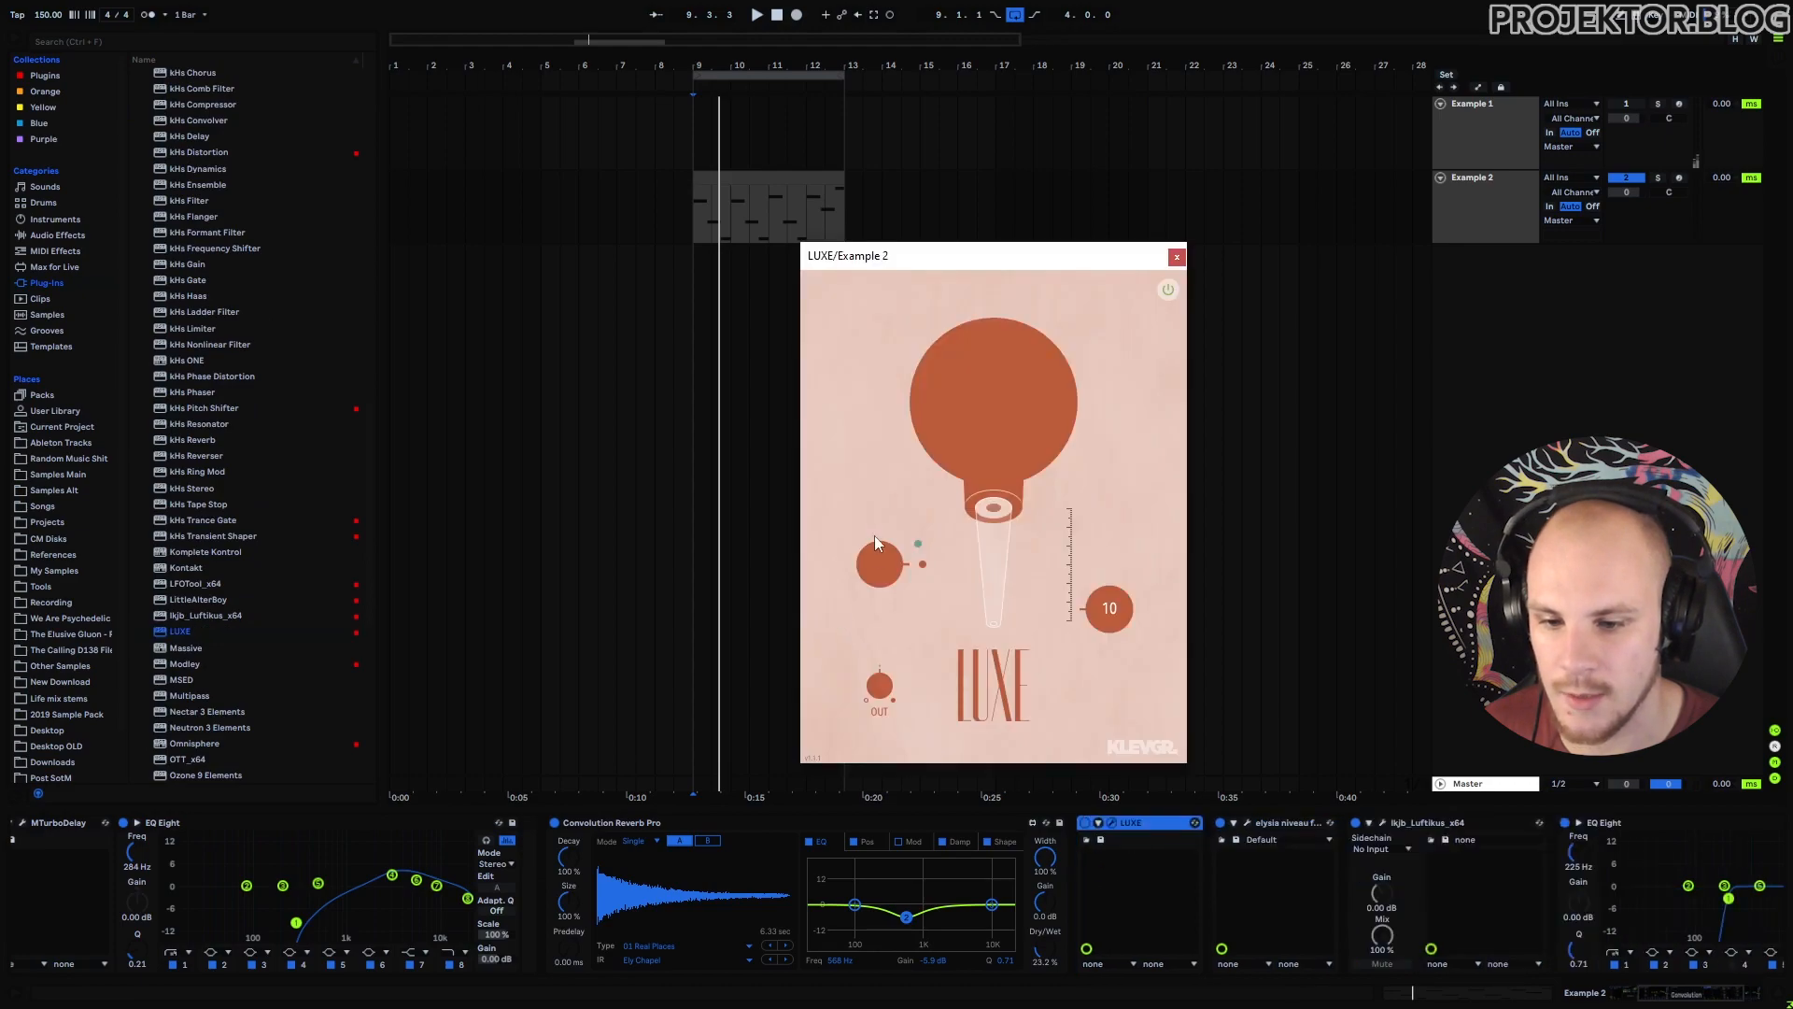
Set LUXE to FINESSE mode at 64 with output slightly lowered, auditioning during playback.
click(875, 539)
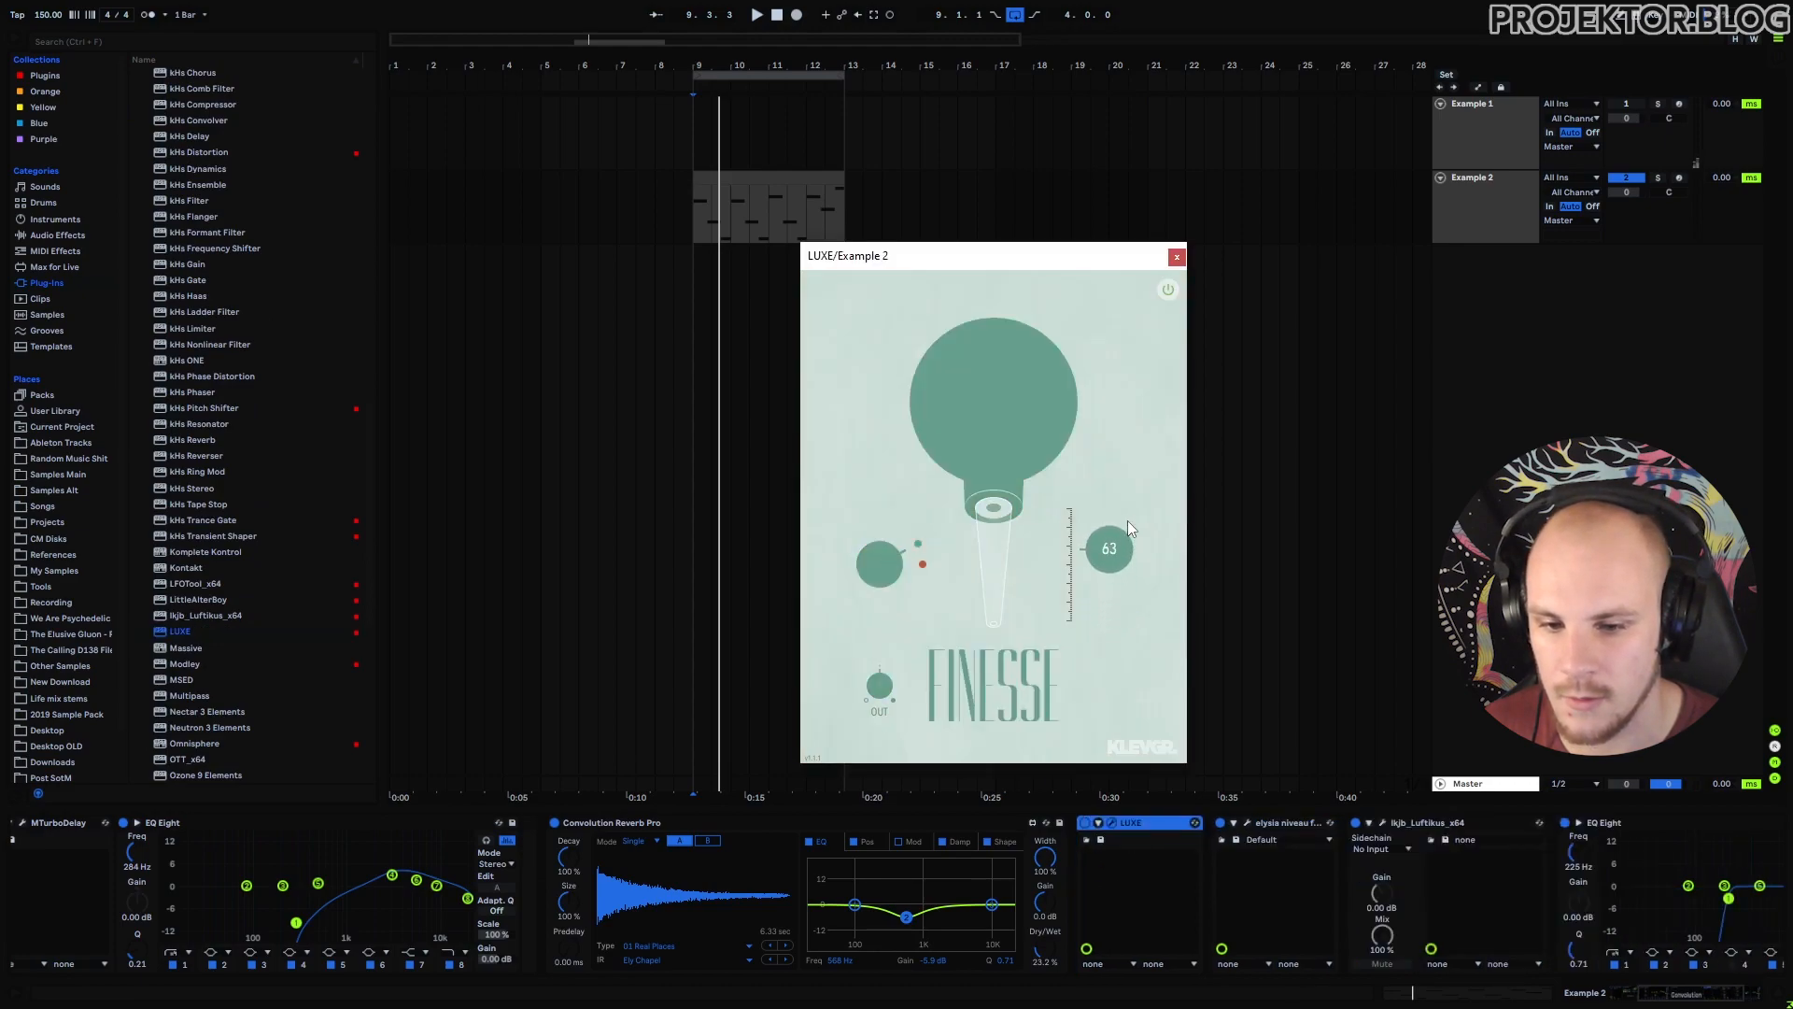
key(space)
drag(1113, 553, 1112, 559)
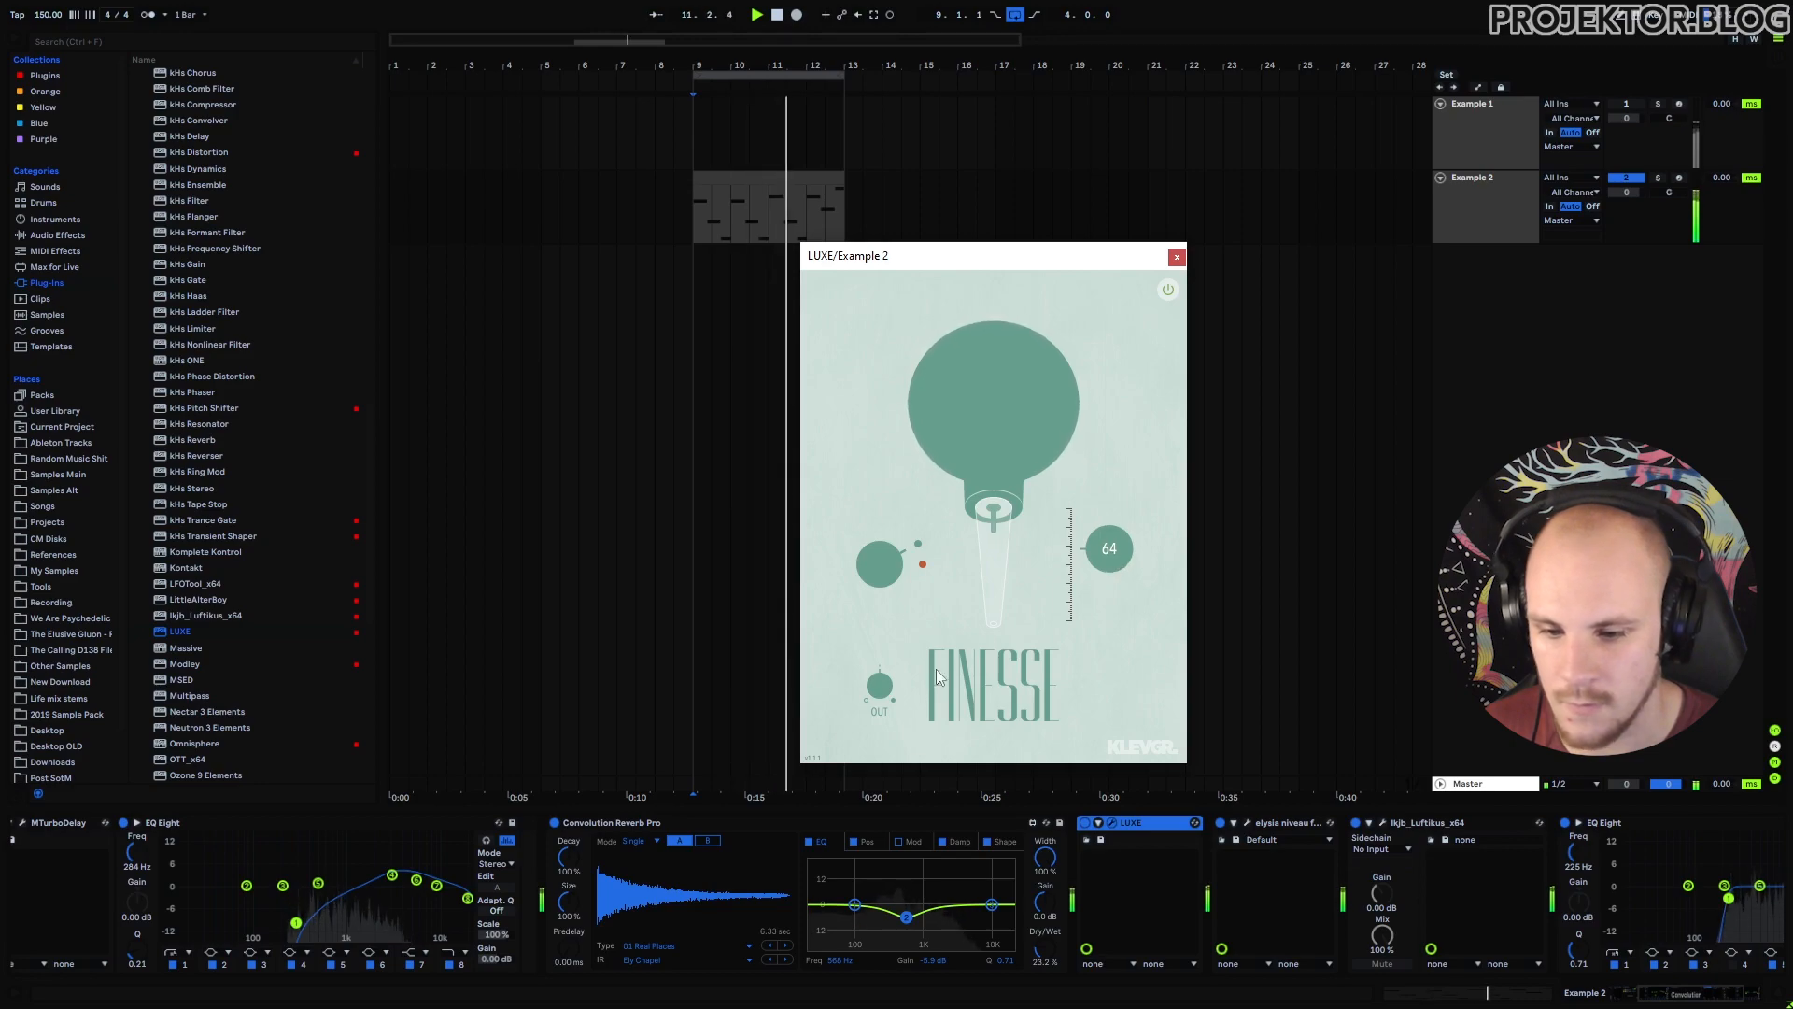
drag(886, 686, 886, 689)
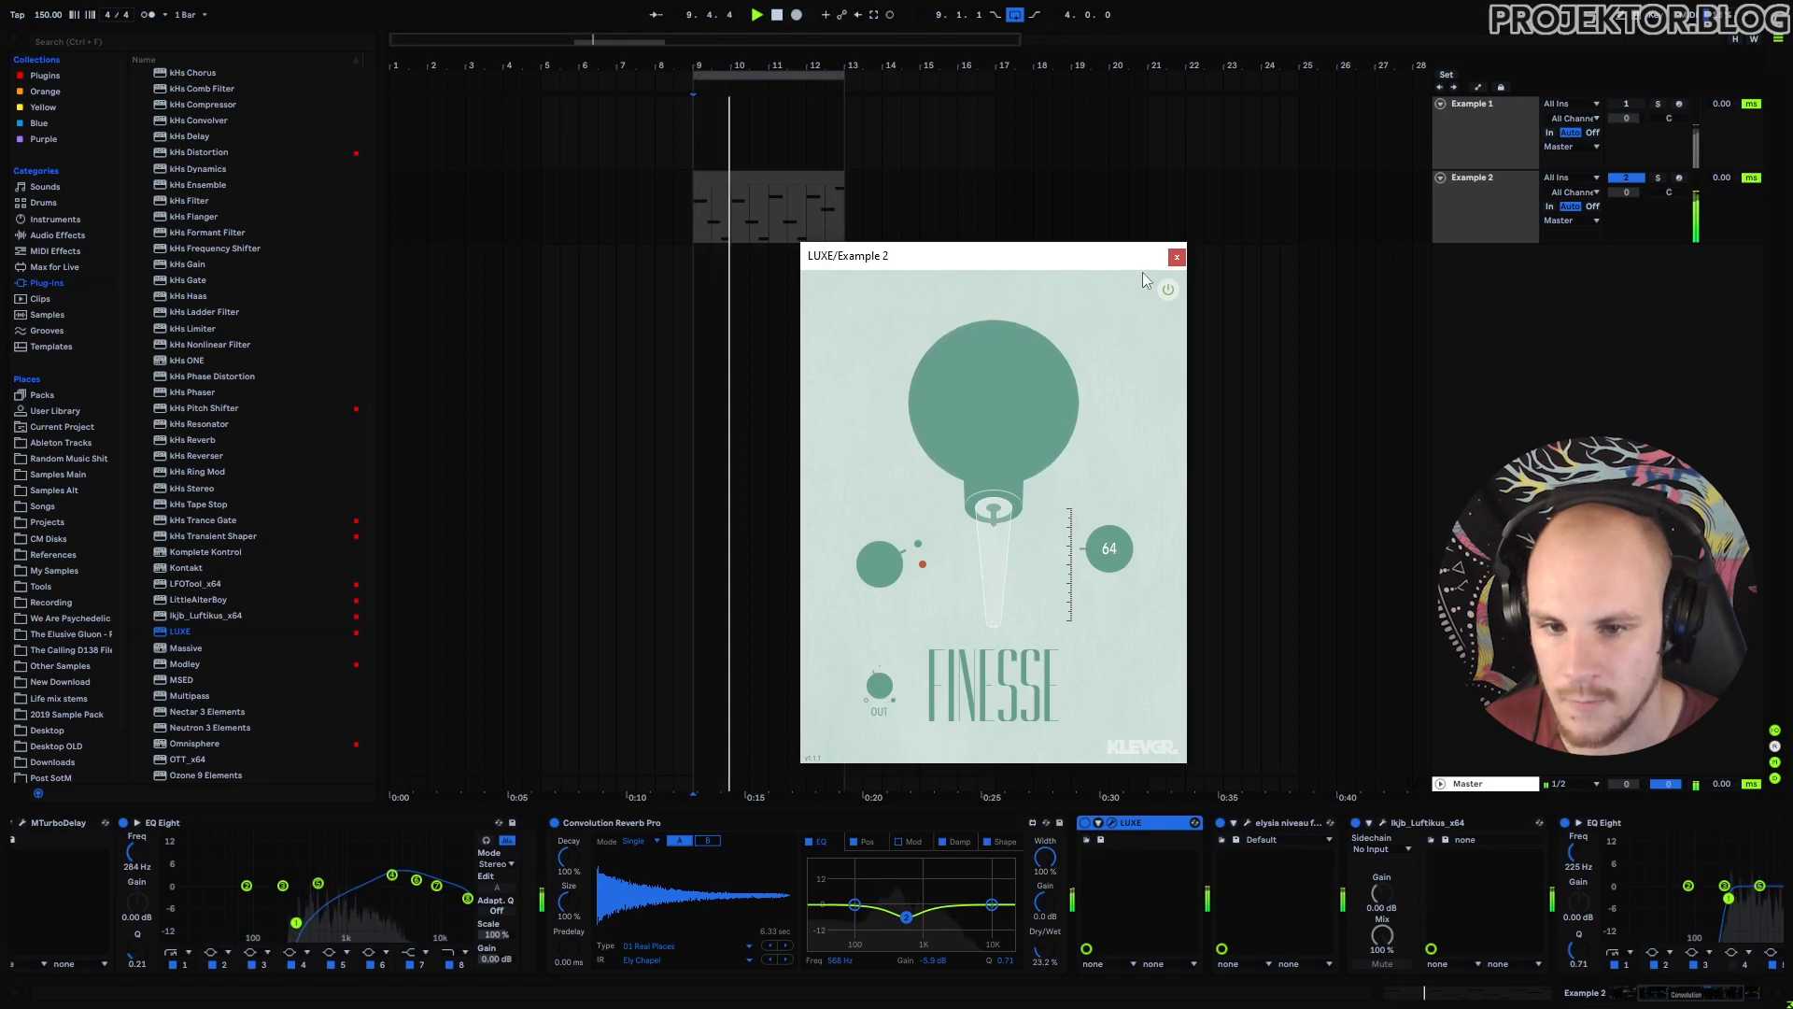
click(1176, 258)
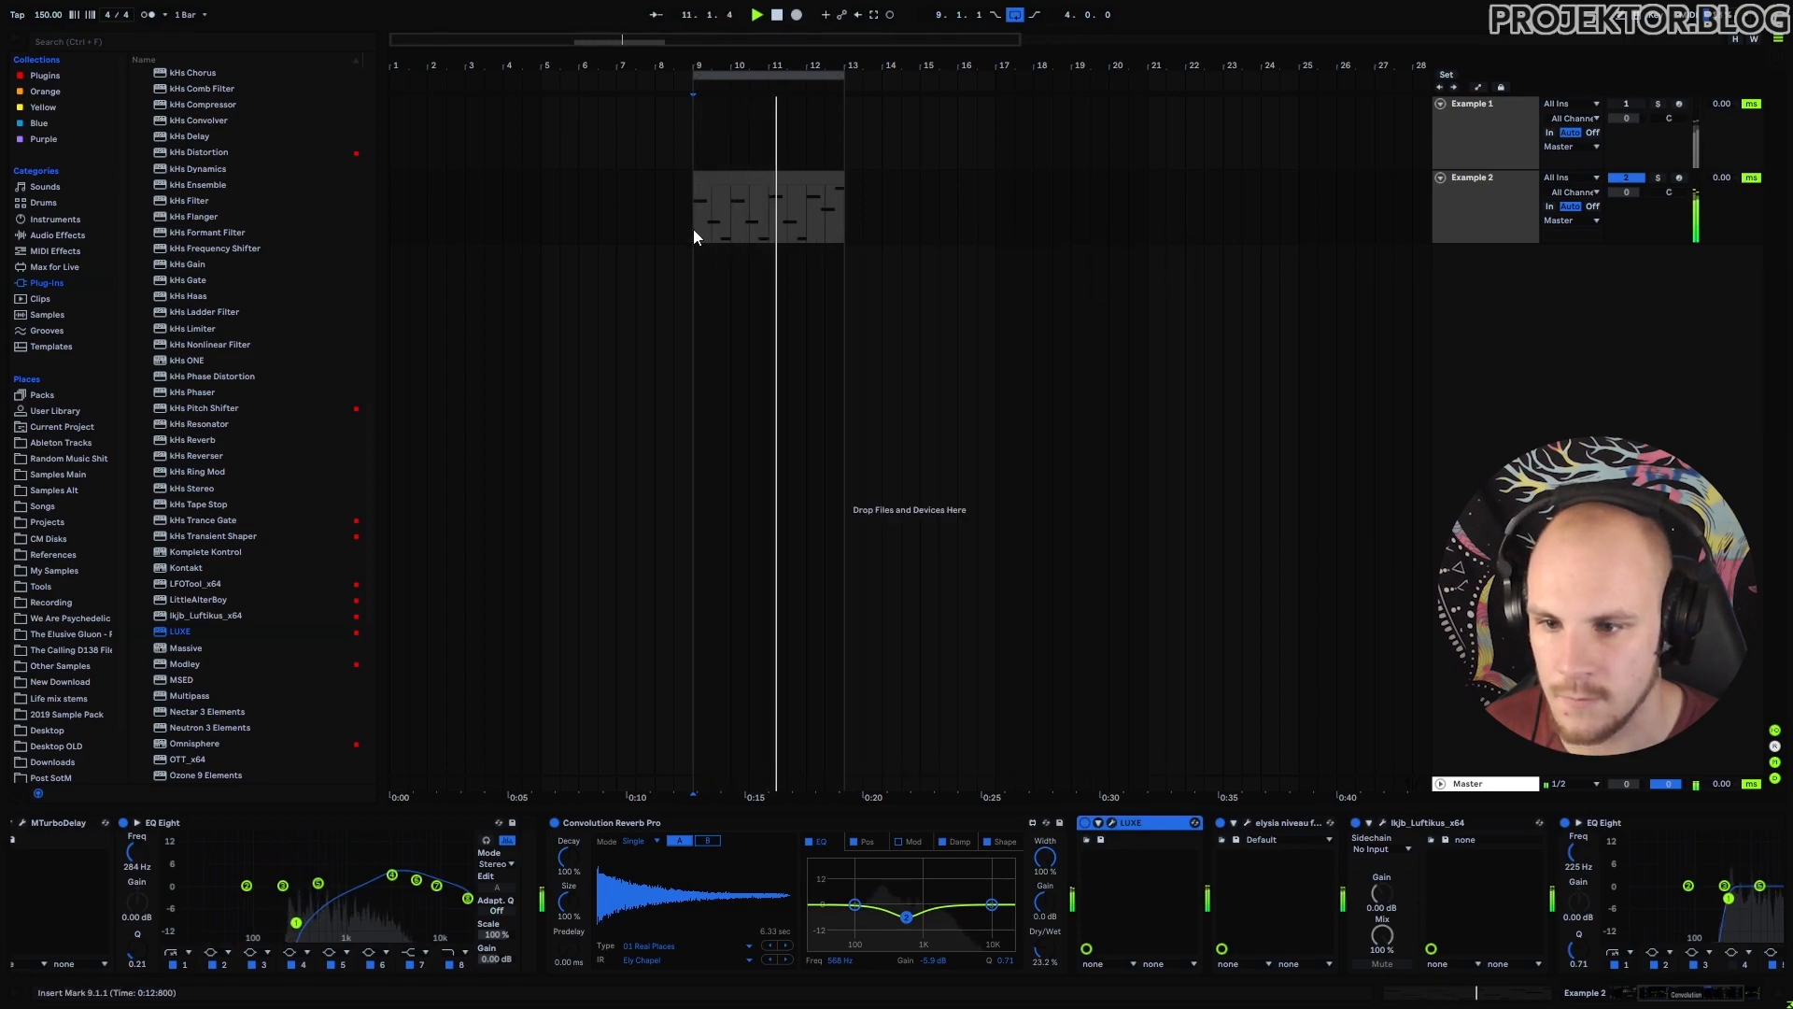
Open Serum's editor on the ENV 1 settings and start playback of the pluck.
scroll(1466, 949, left, 3)
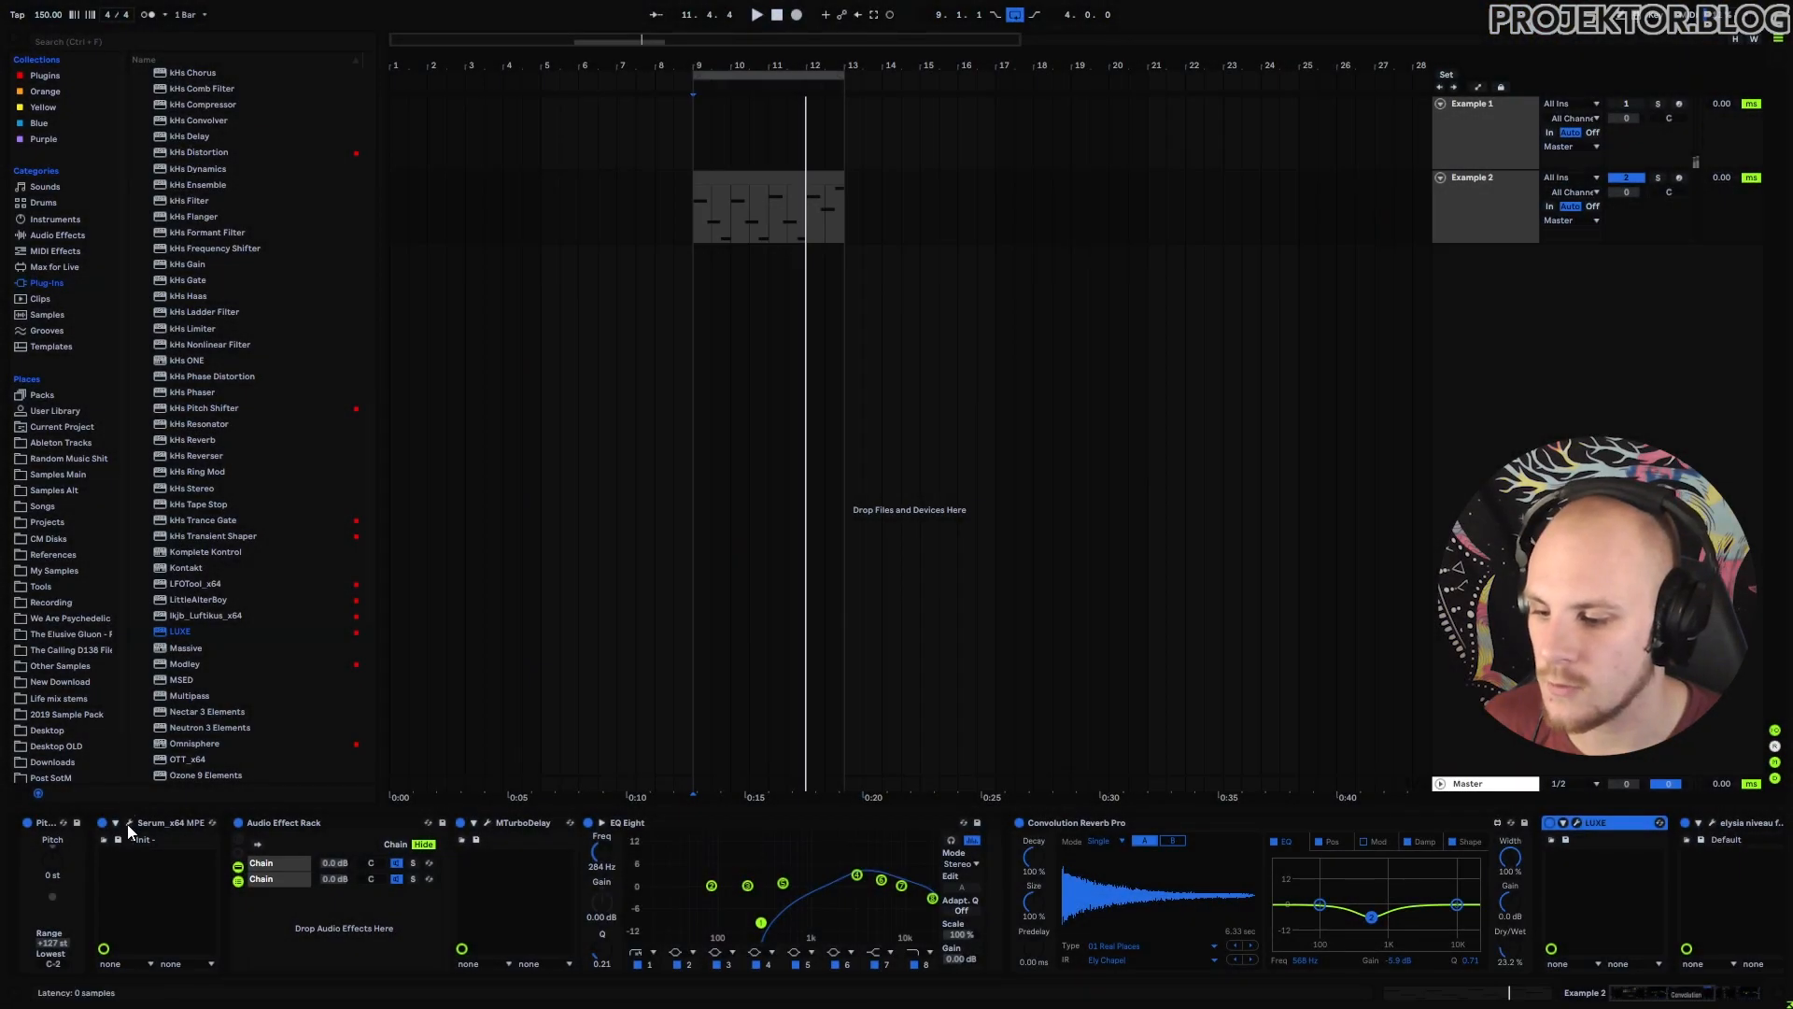
click(213, 822)
click(665, 660)
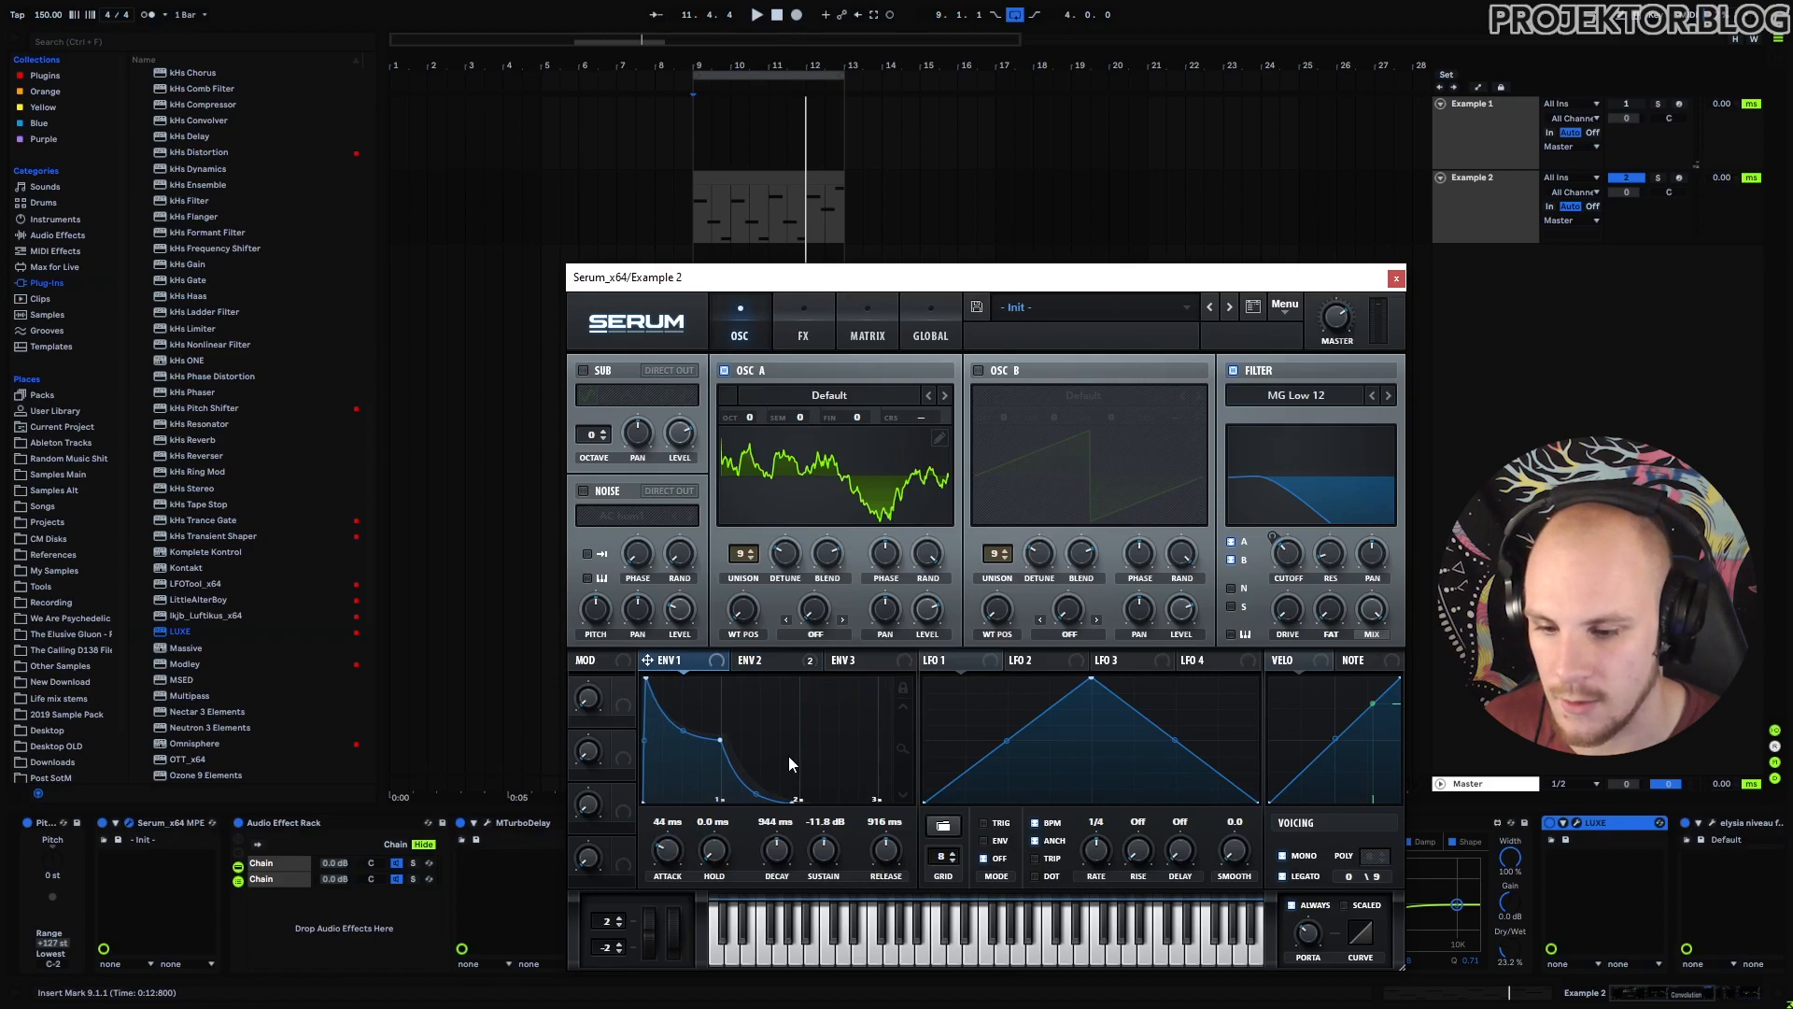
key(space)
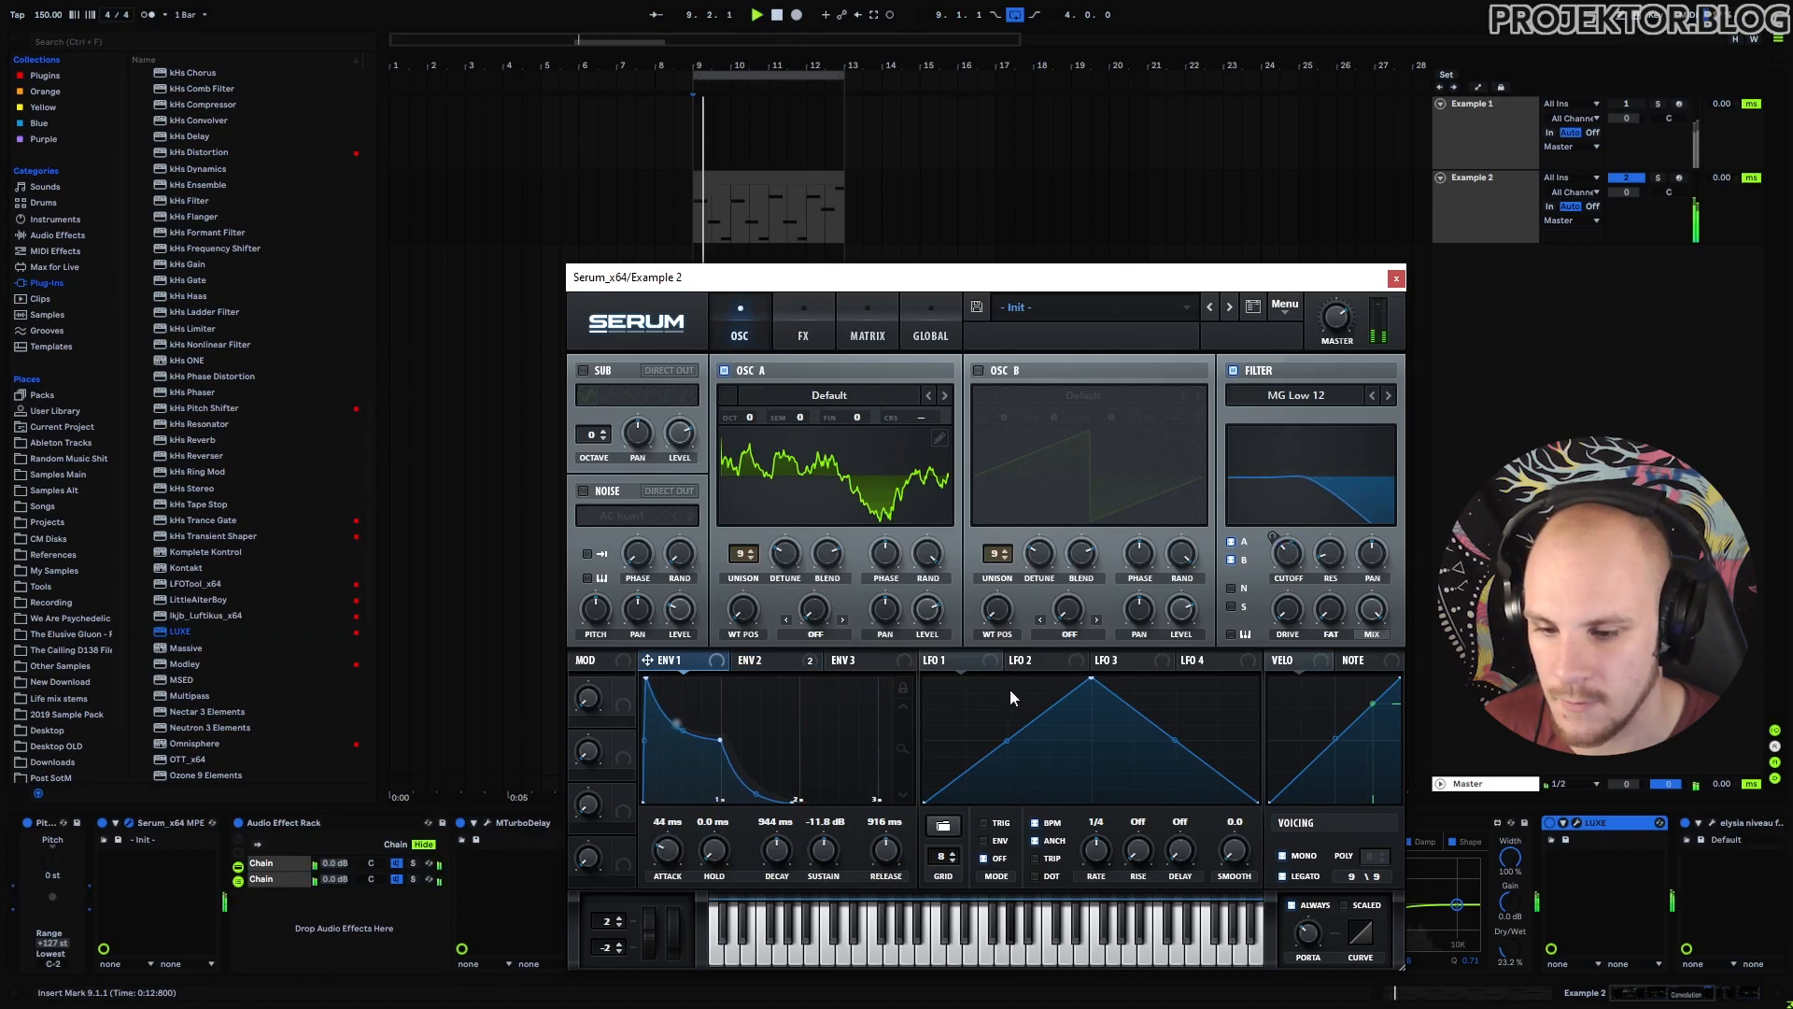
Lengthen Serum's ENV 2 attack from 0.5 ms to 24 ms, close Serum, and stop playback.
click(771, 660)
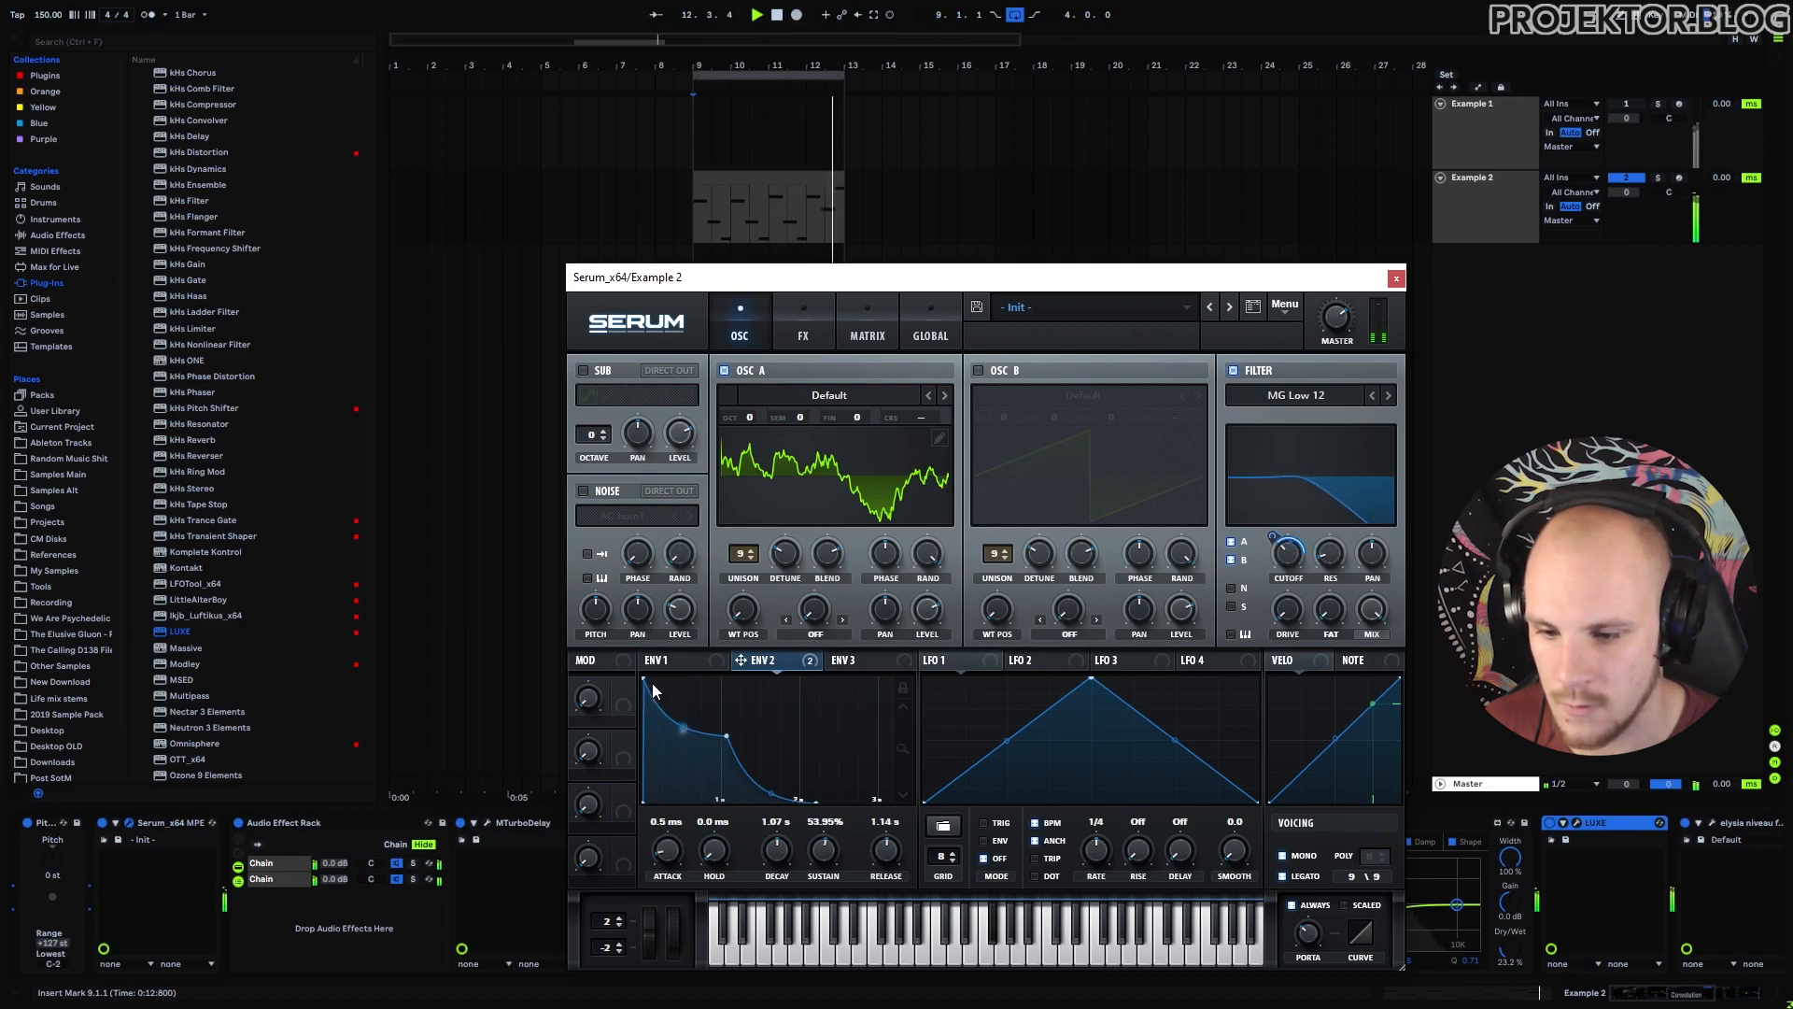
drag(667, 853, 676, 834)
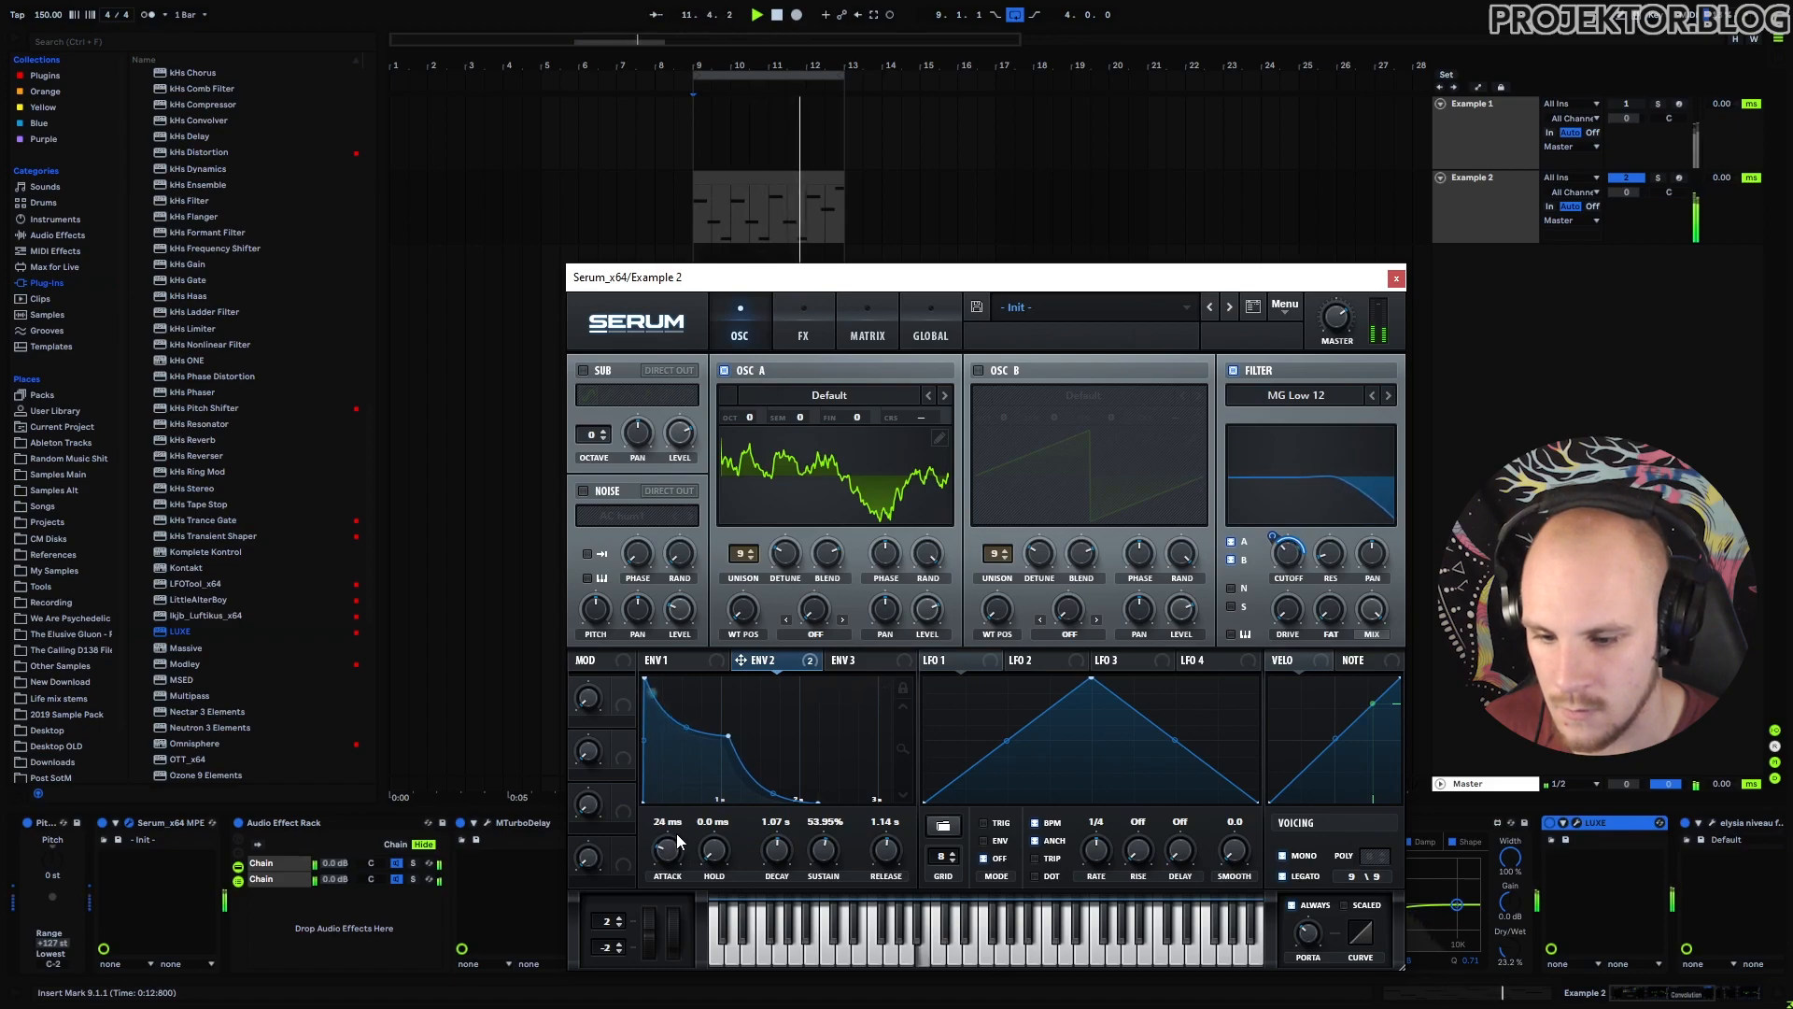
click(1395, 278)
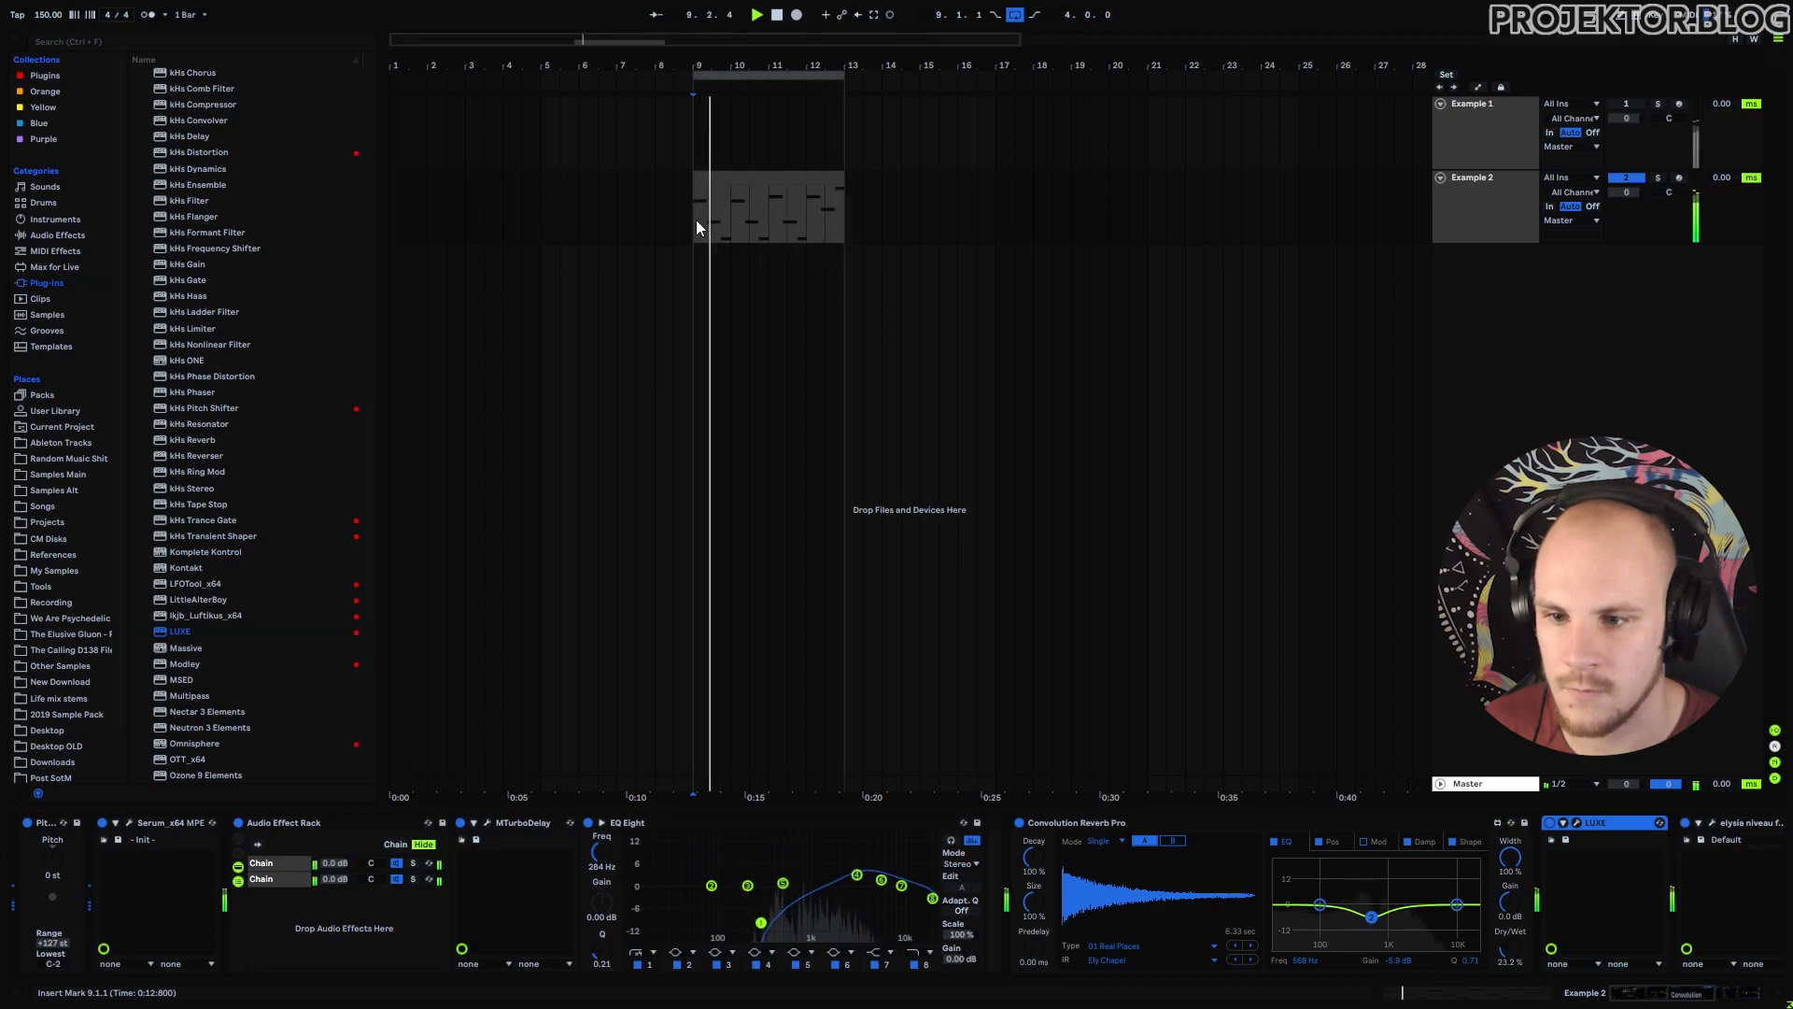
key(space)
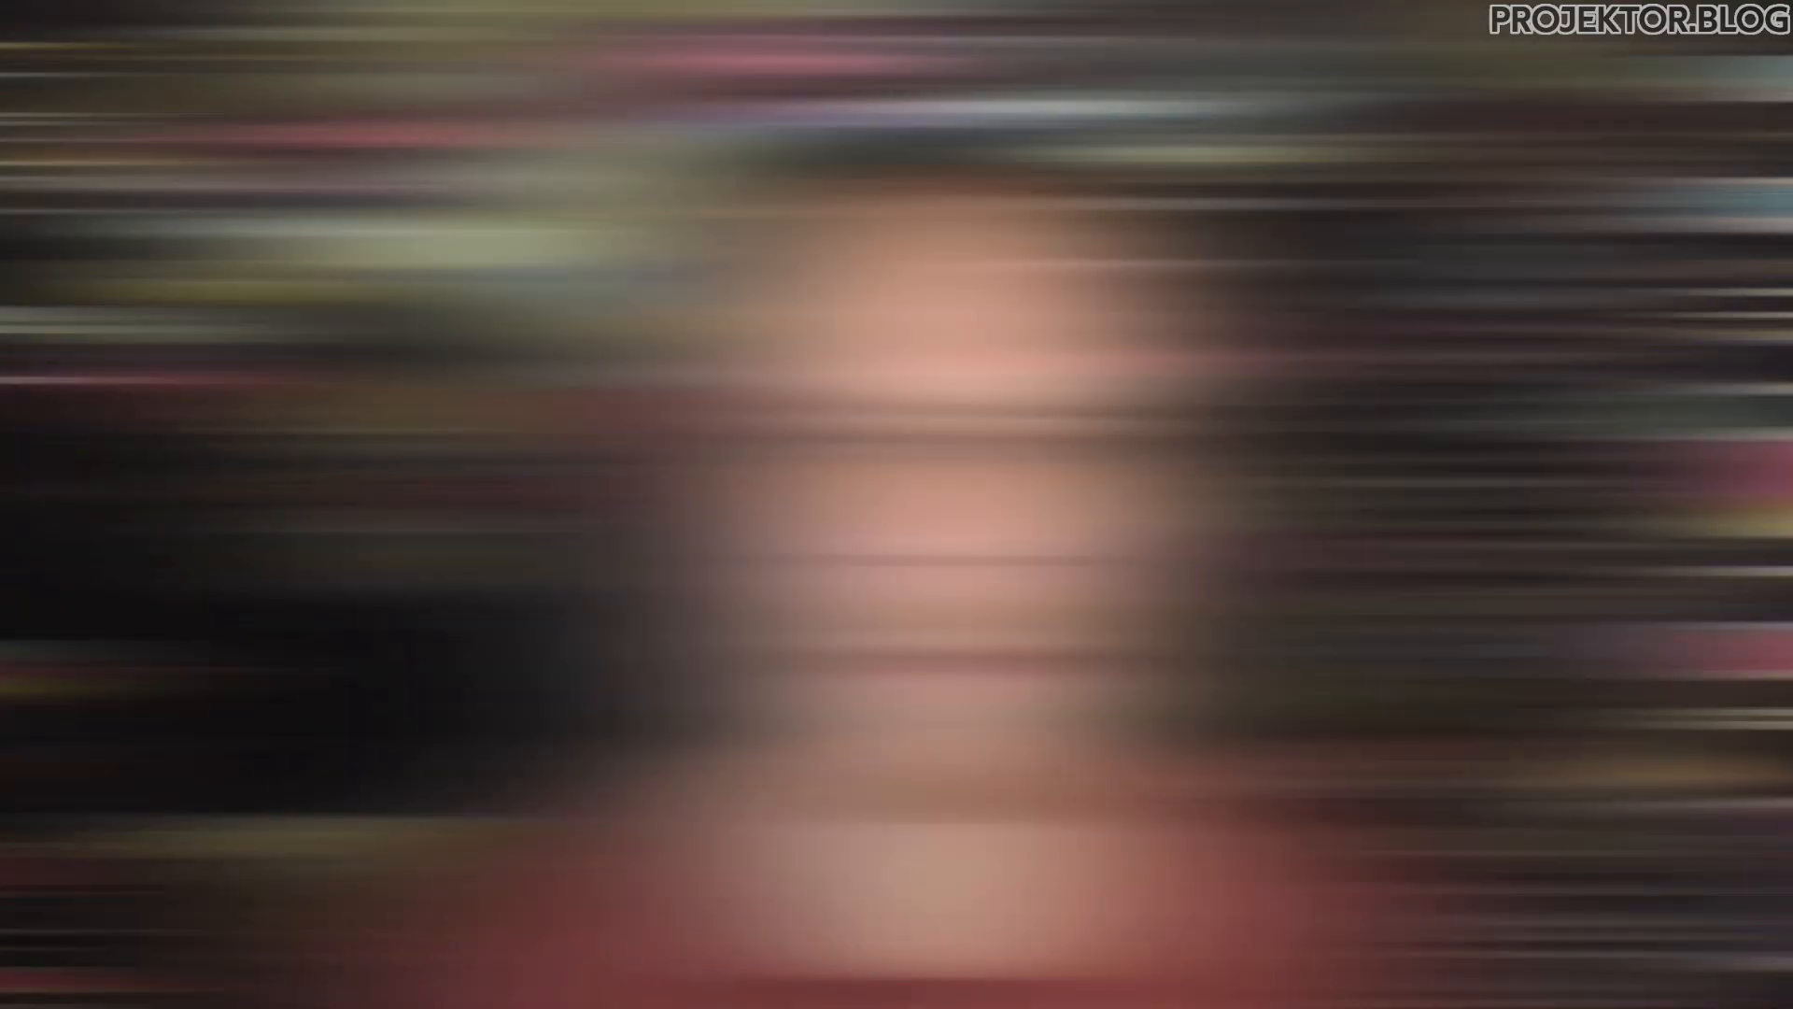